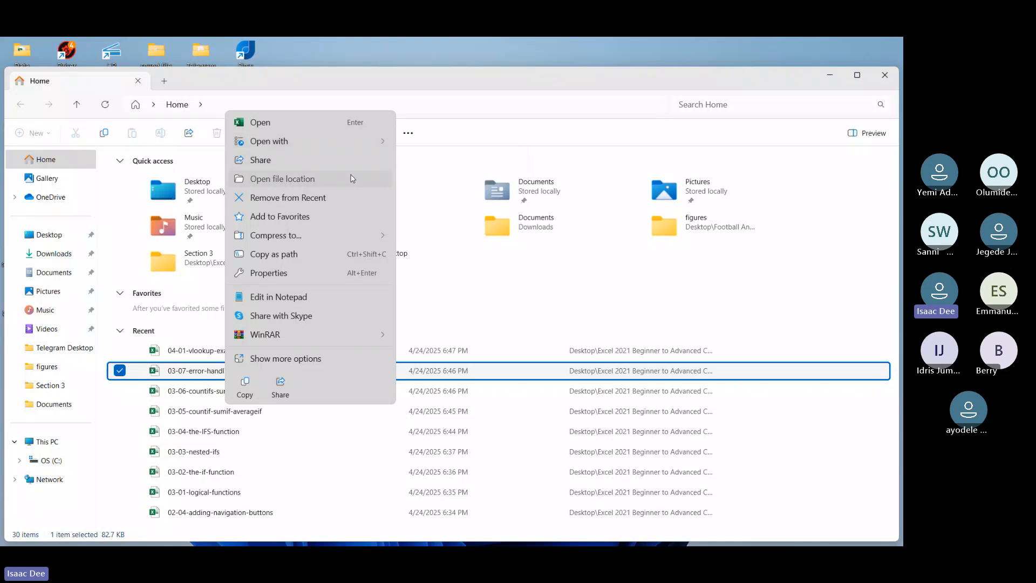
Step: Open the workbook 03-01-logical-functions from the Section 3 folder of the Excel 2021 Intermediate Instructor Files
left_click(350, 176)
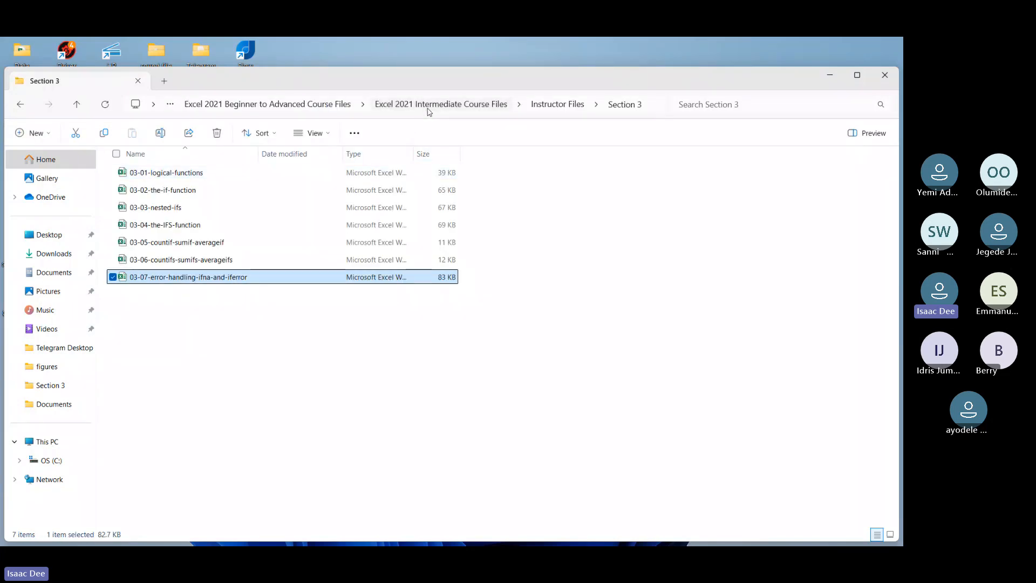
left_click(429, 108)
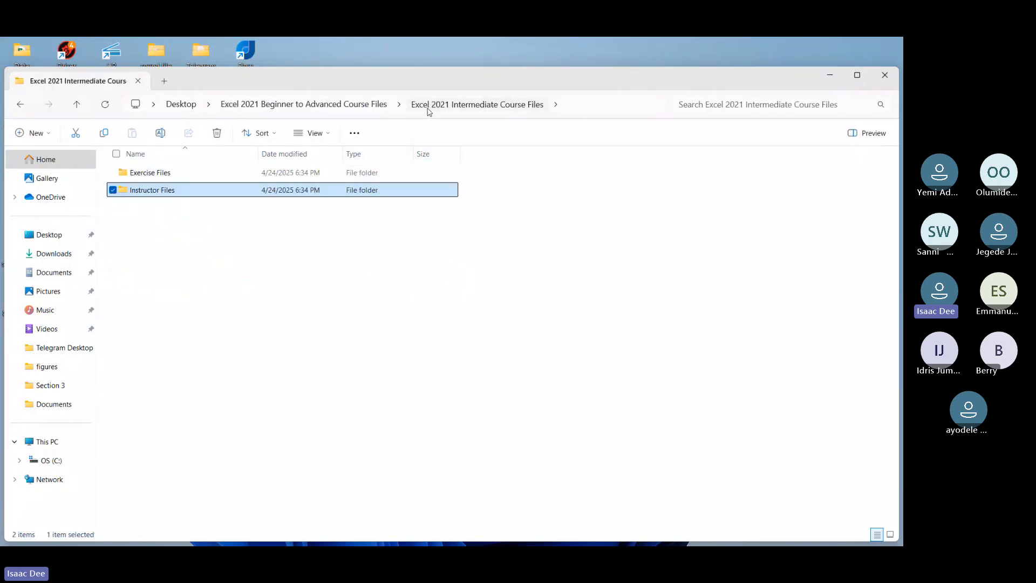
double_click(302, 192)
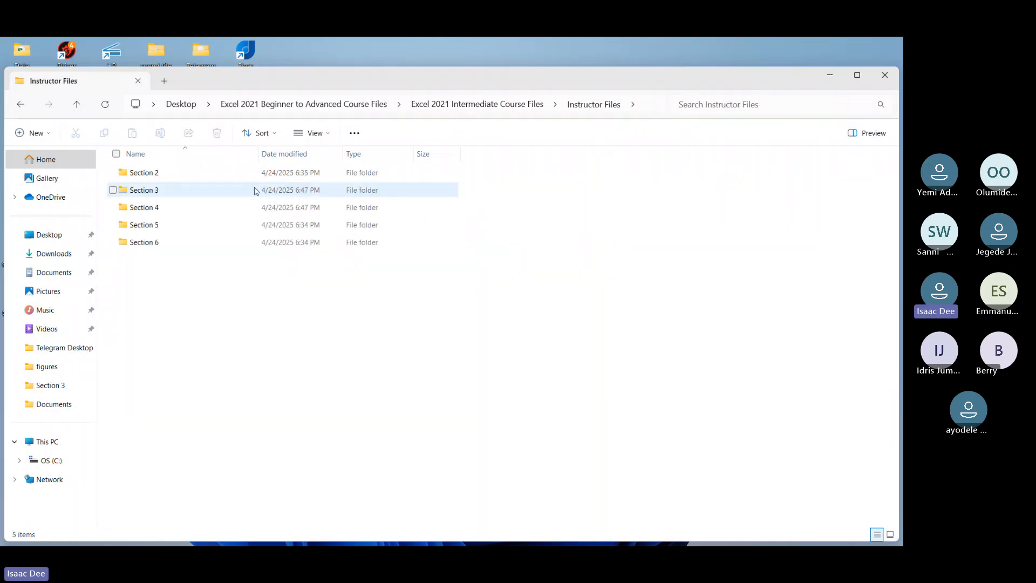
double_click(256, 190)
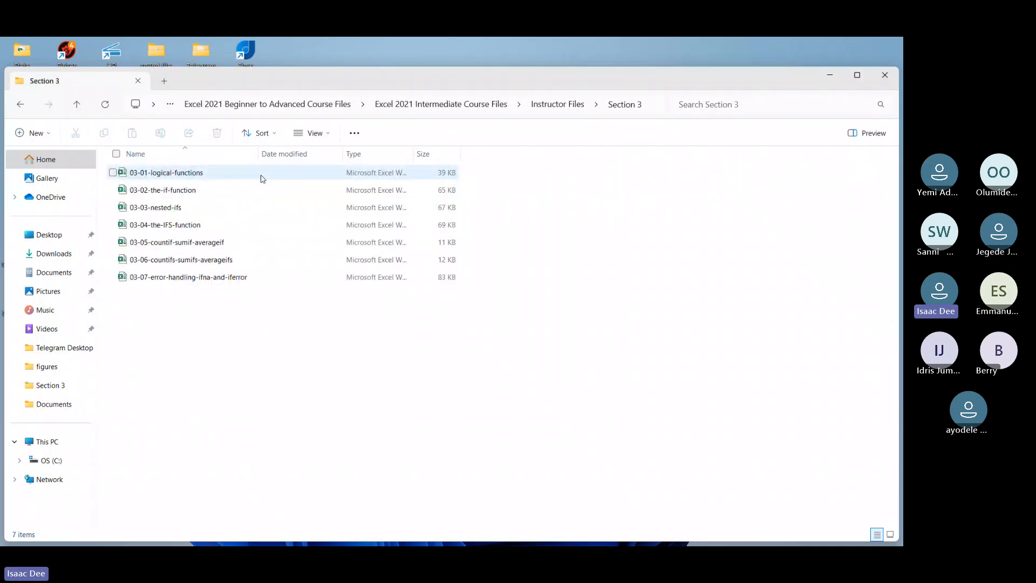
left_click(263, 177)
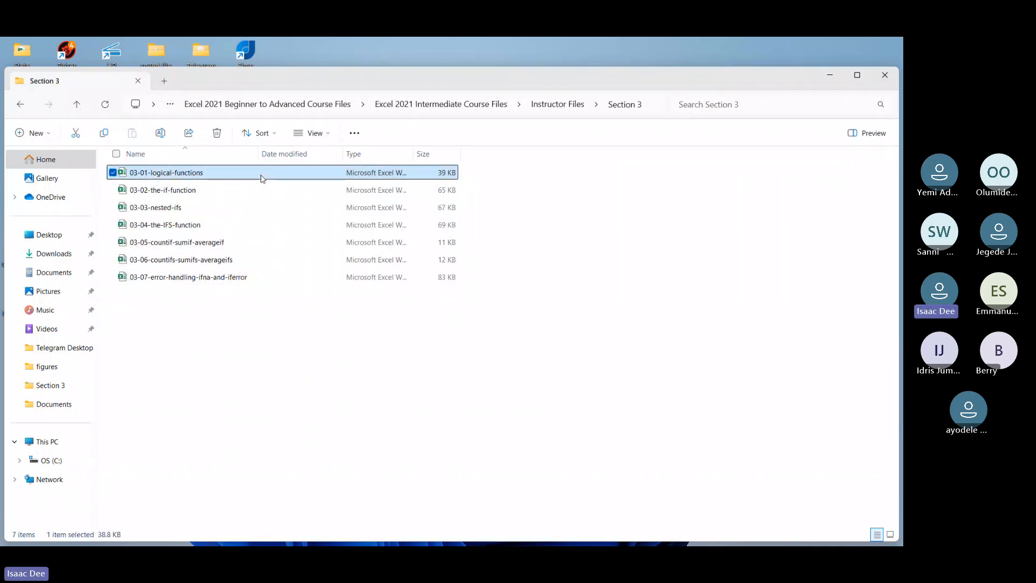
key("Down")
key("Up")
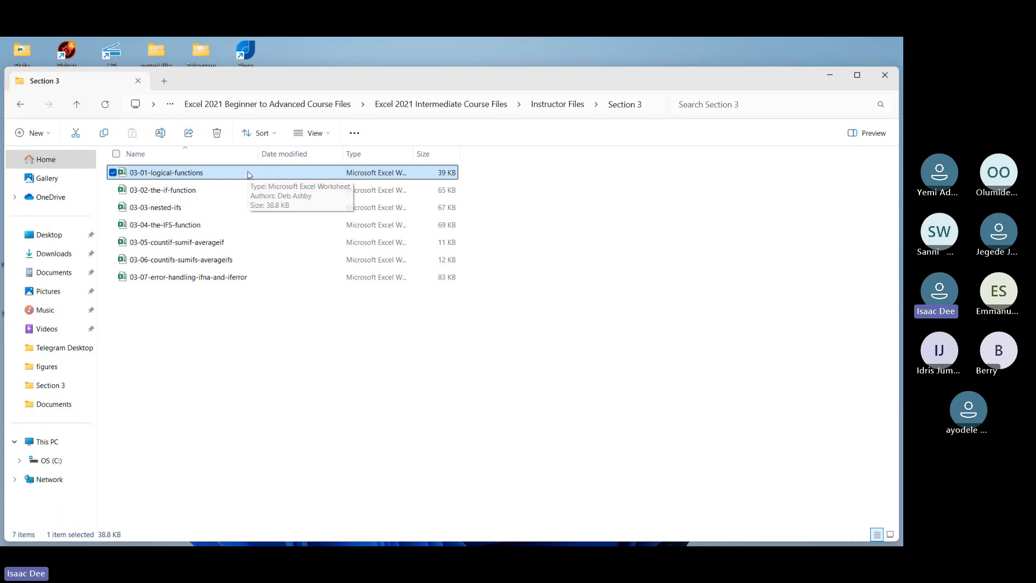
double_click(250, 174)
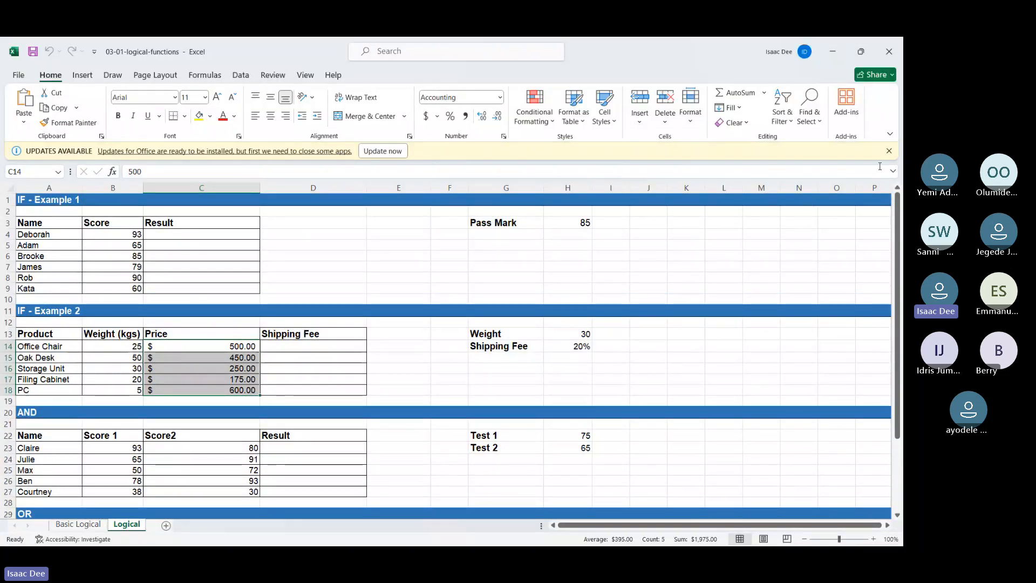
Step: Dismiss the Office update notice and display the Basic Logical worksheet
left_click(889, 151)
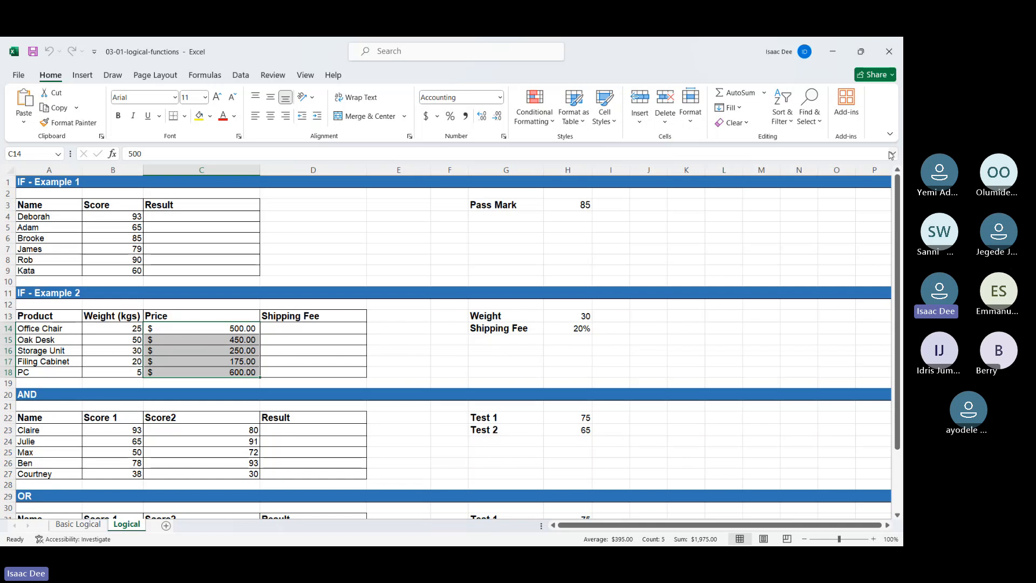
left_click(329, 259)
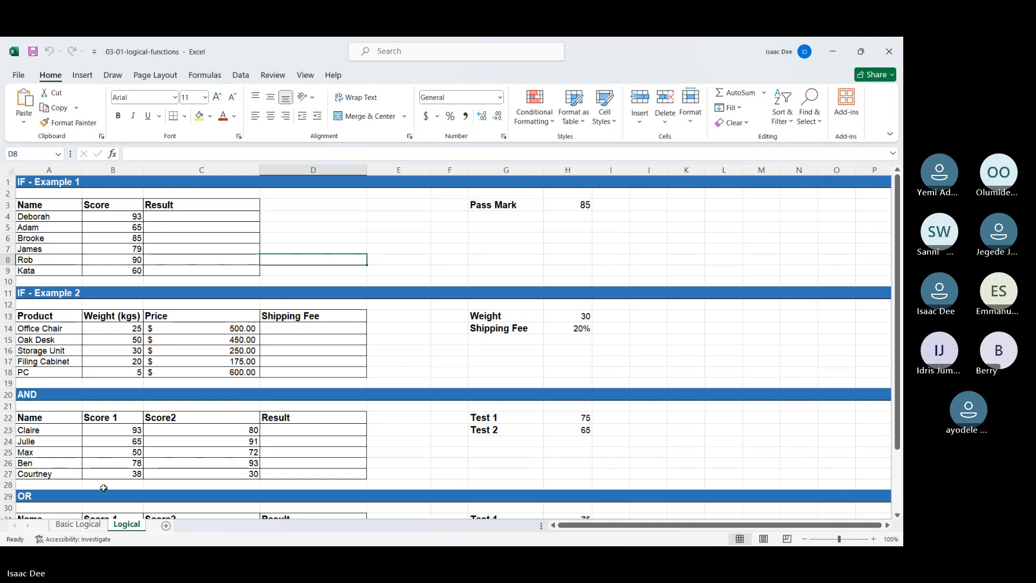
left_click(97, 524)
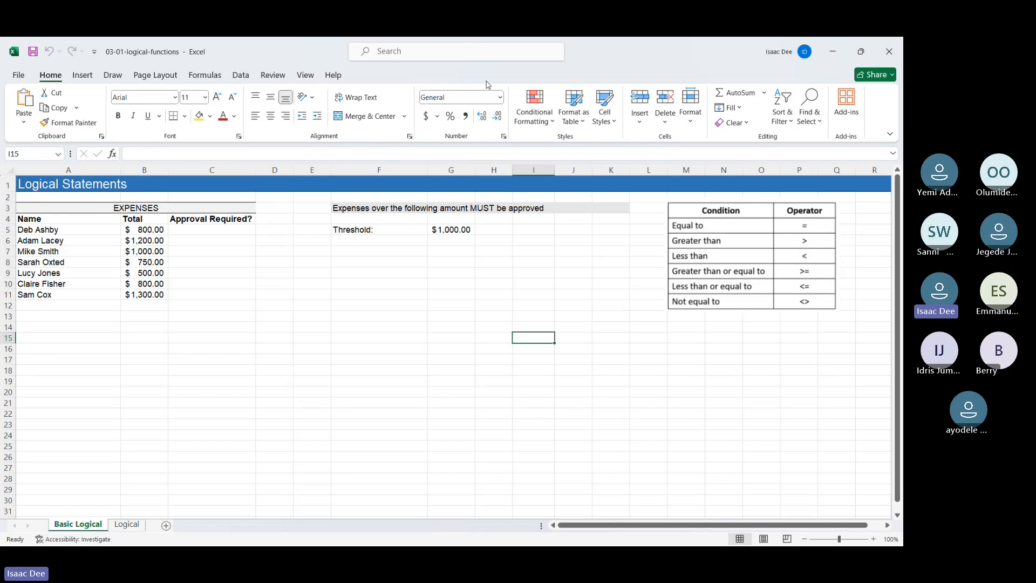
Step: Switch to the Teams meeting to read its chat and return to the workbook
left_click(561, 59)
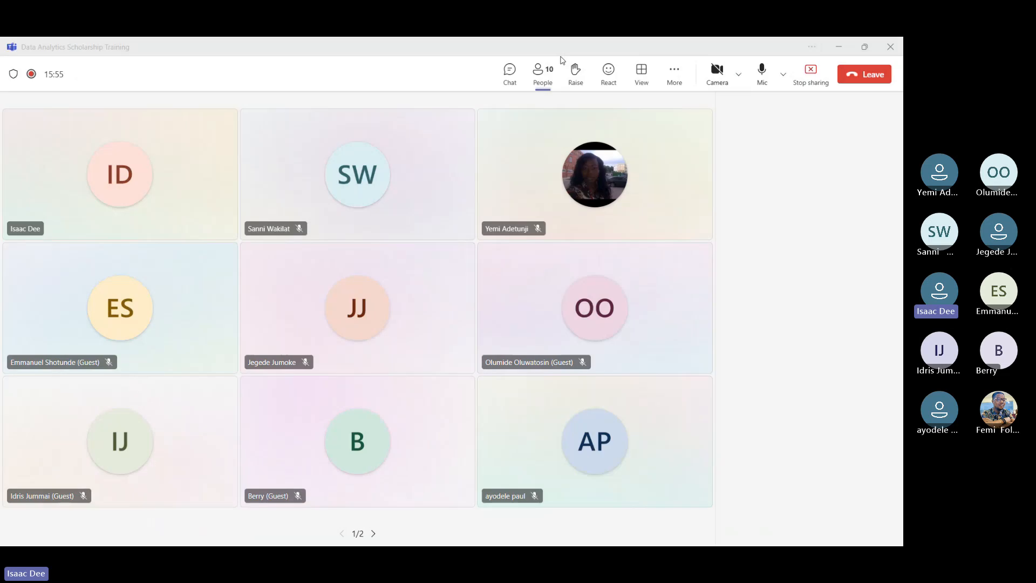
left_click(509, 73)
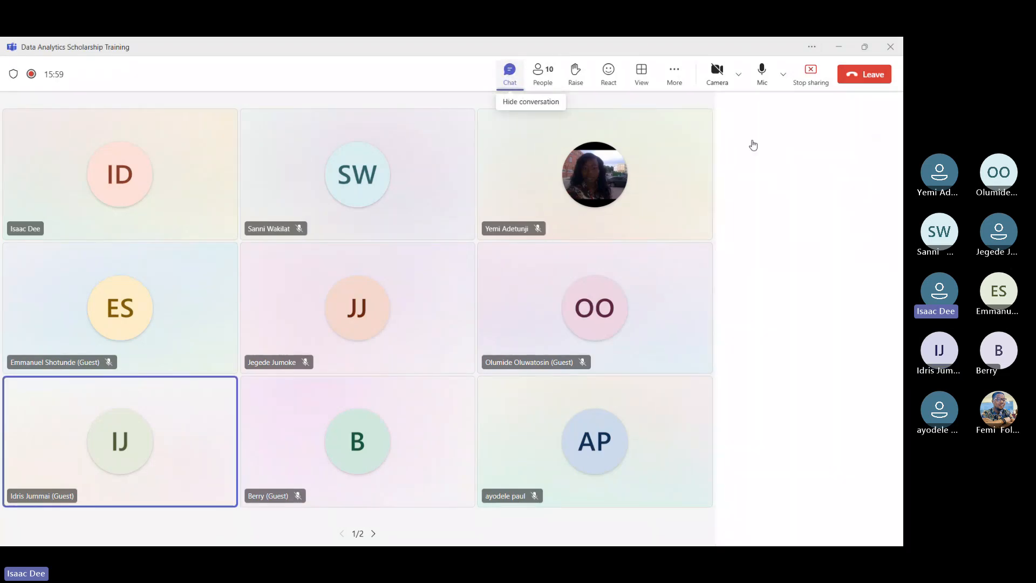
left_click(841, 46)
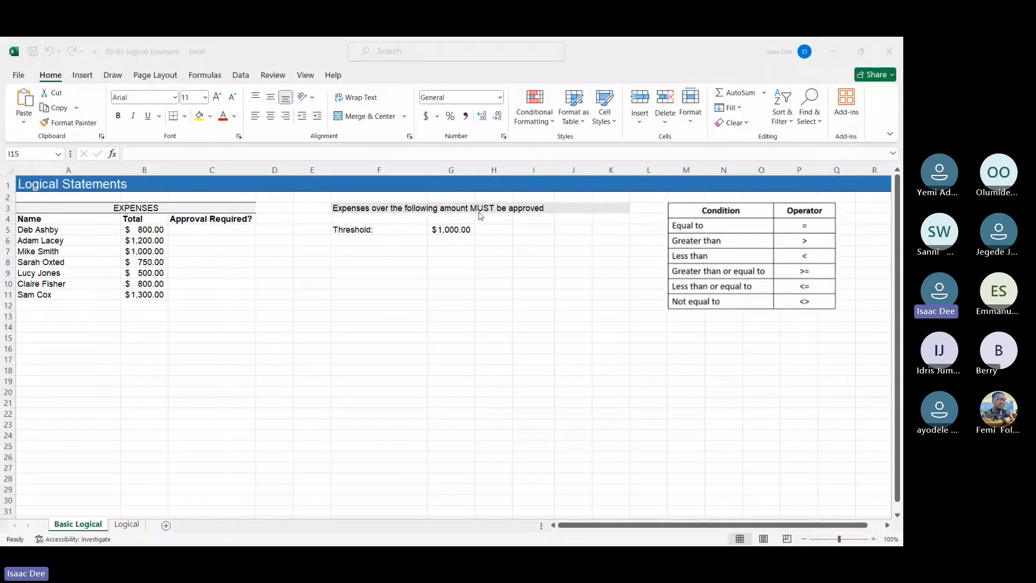
Step: Start an IF formula in C5 that tests whether the total in B5 is greater than the threshold in G5
left_click(446, 232)
left_click(445, 230)
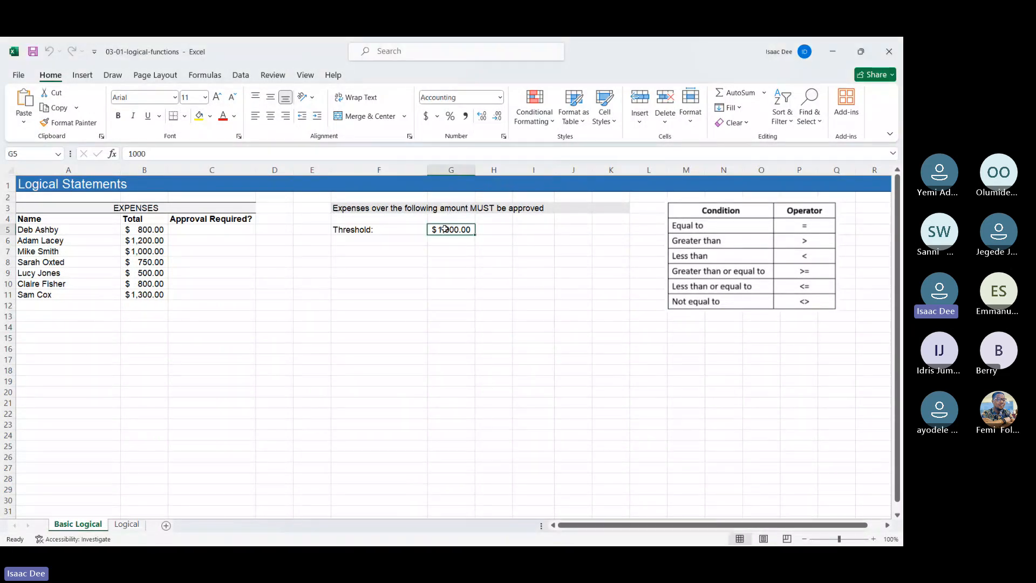
left_click(218, 229)
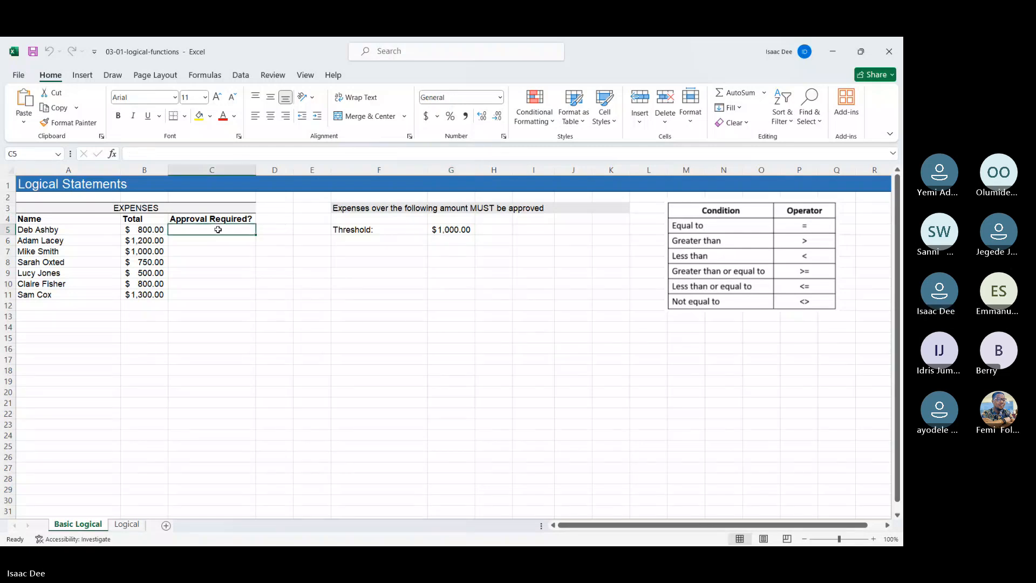
type("=if")
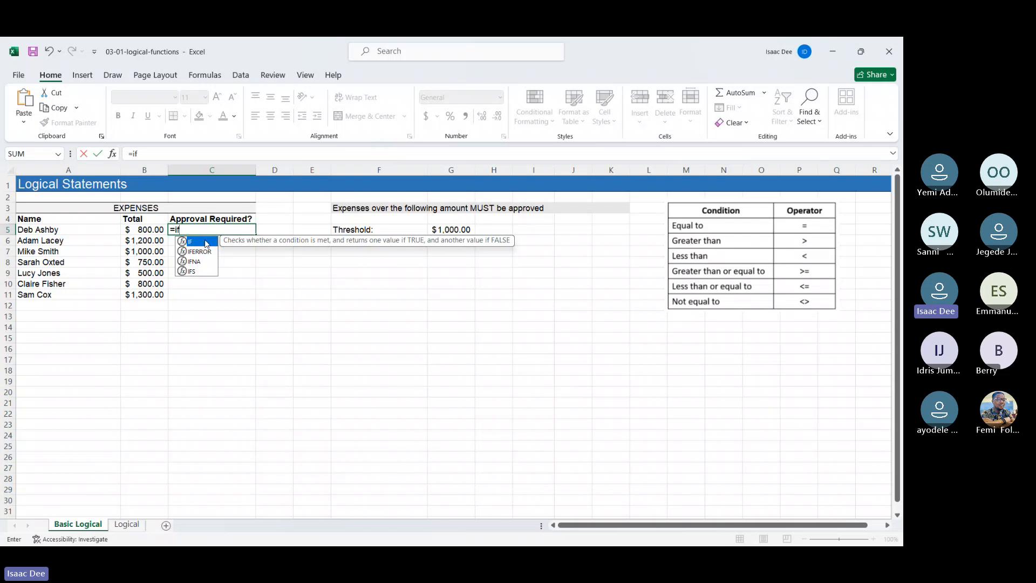
double_click(207, 244)
left_click(157, 230)
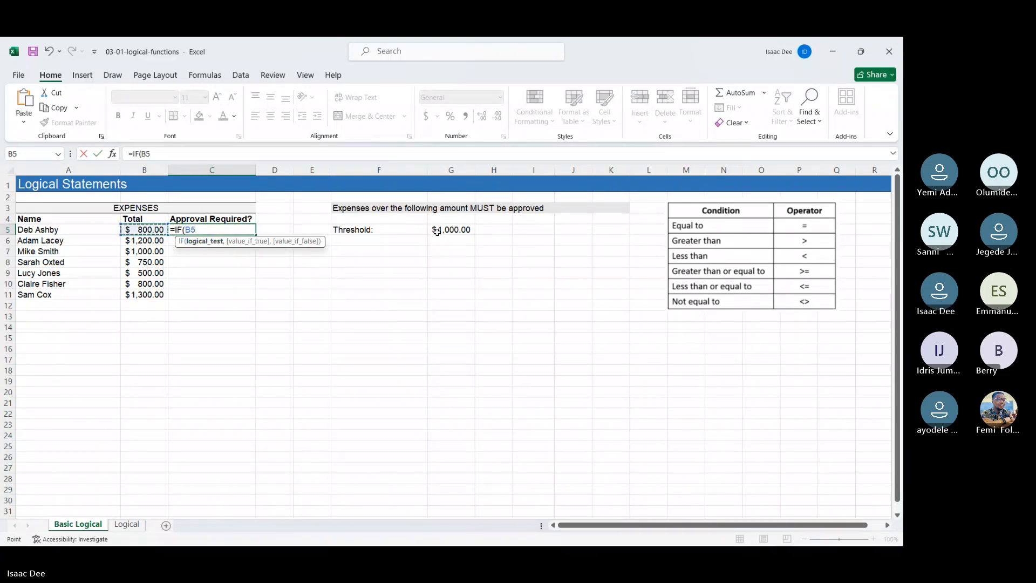
type(">")
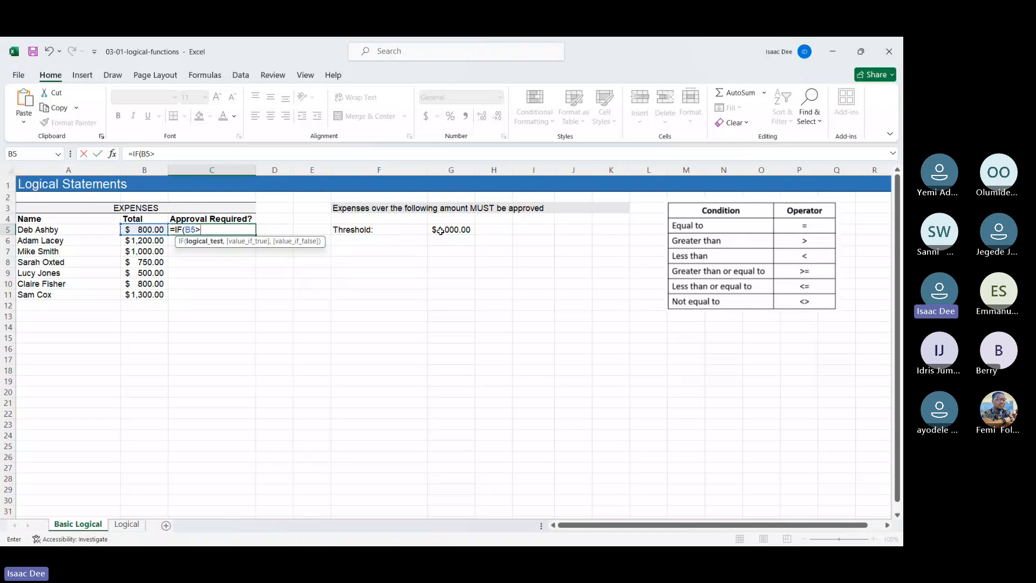
left_click(461, 230)
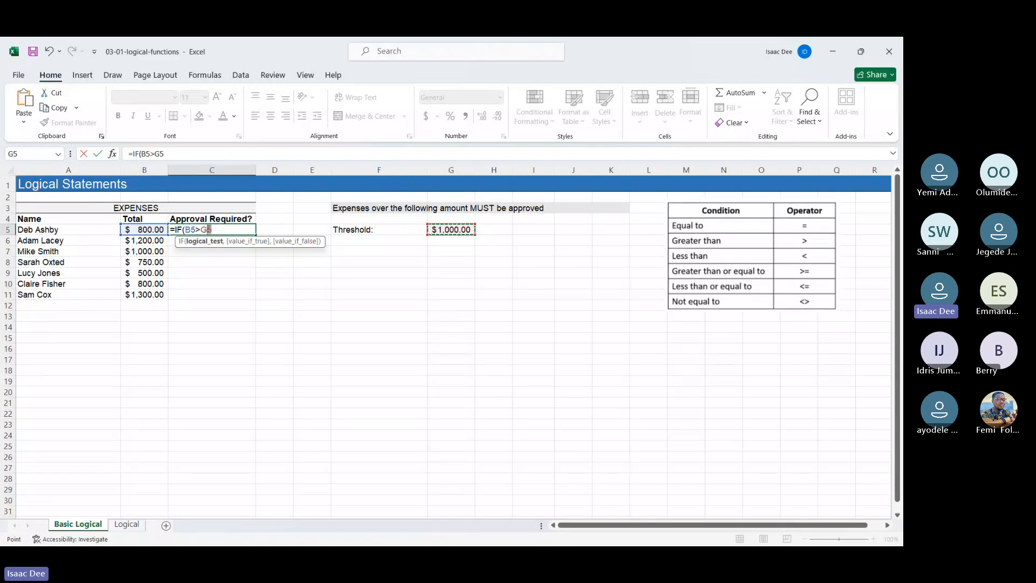
Step: Make the threshold reference absolute as $G$5 and complete the formula's logical test
left_click(209, 230)
type("$")
key("Right")
type("$5,")
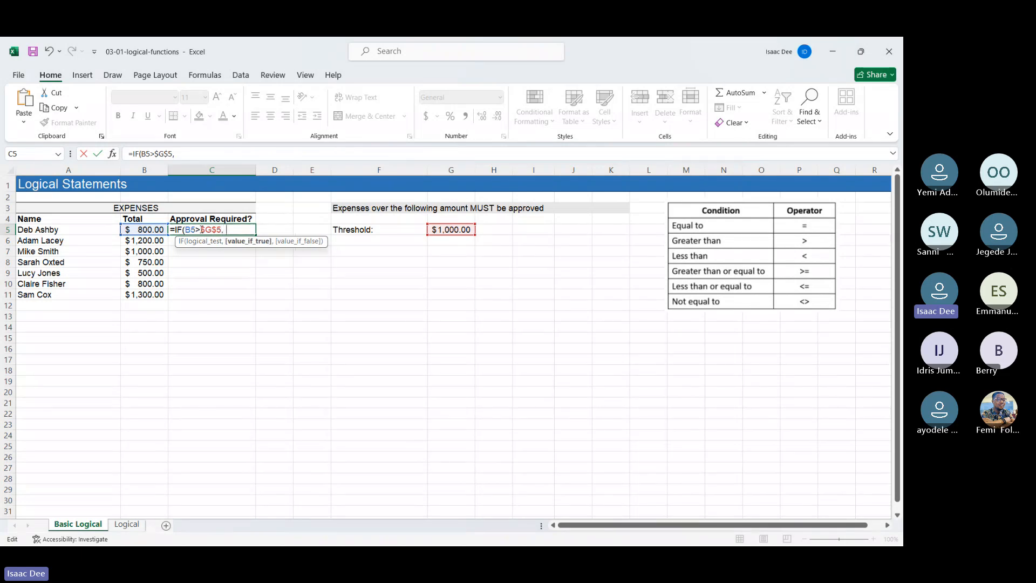
type("\"Approve")
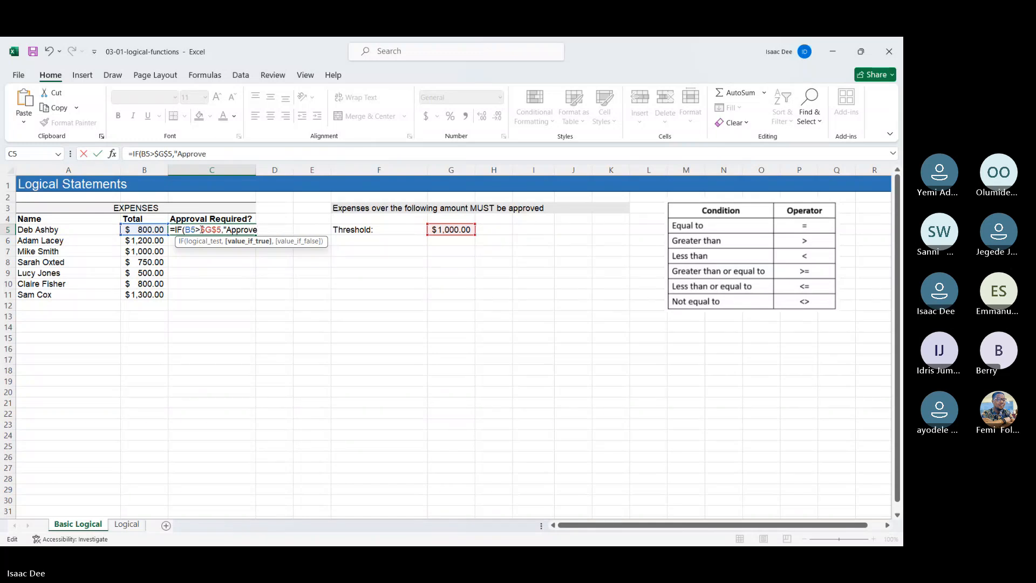
type("d\"")
type(",\"")
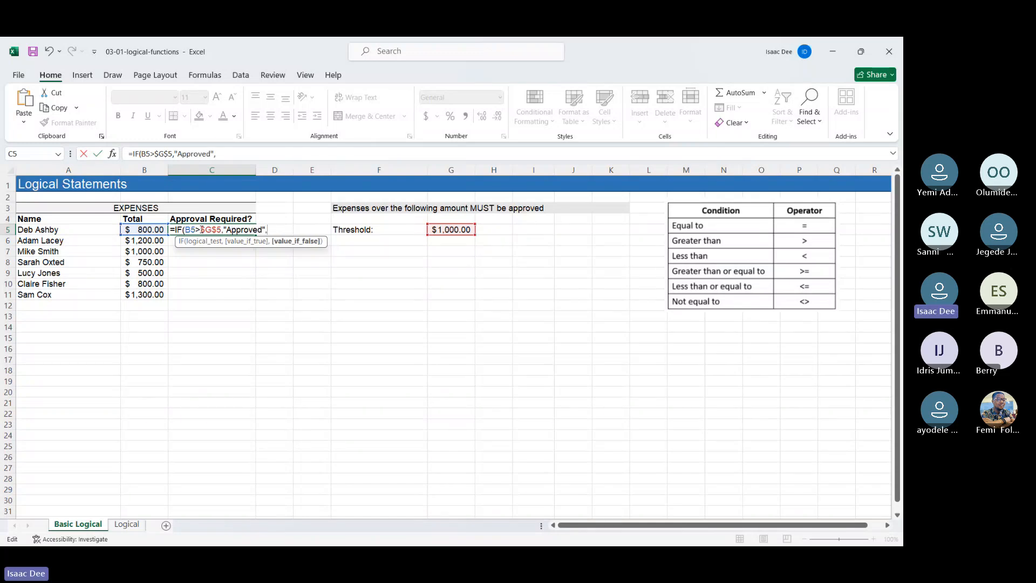
type("Not Approved\")")
Step: Finish the IF formula with "Approved" as the true value and "Not Approved" as the false value
key("Return")
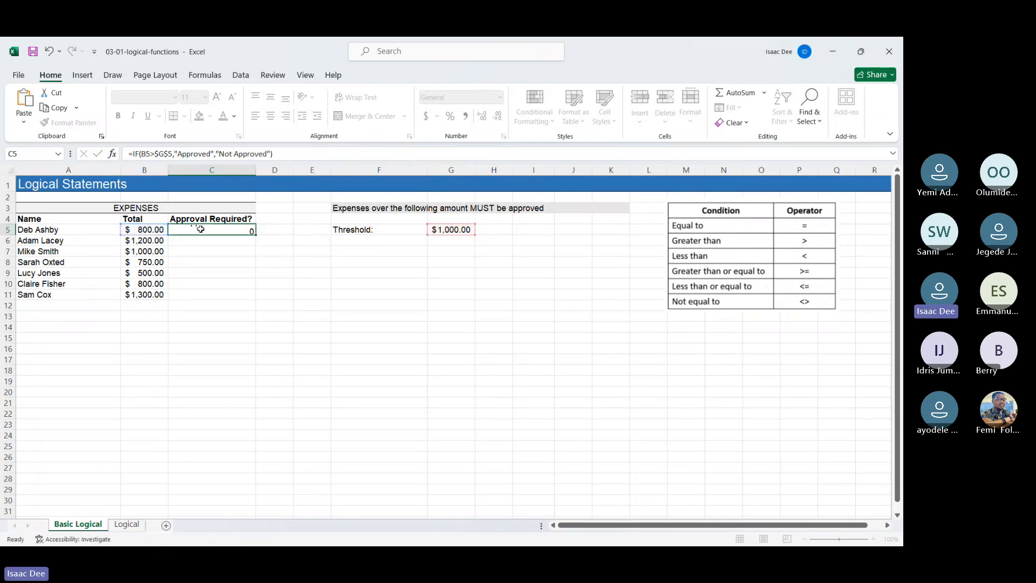
Step: Fill the approval formula from C5 down to C11 and review the results and the comparison operator table
left_click(221, 231)
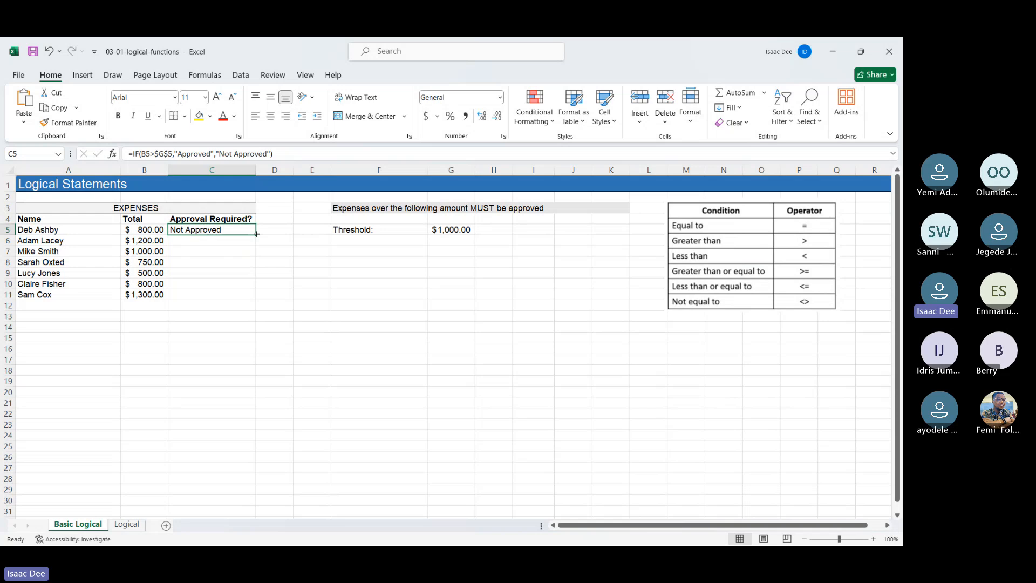
double_click(257, 234)
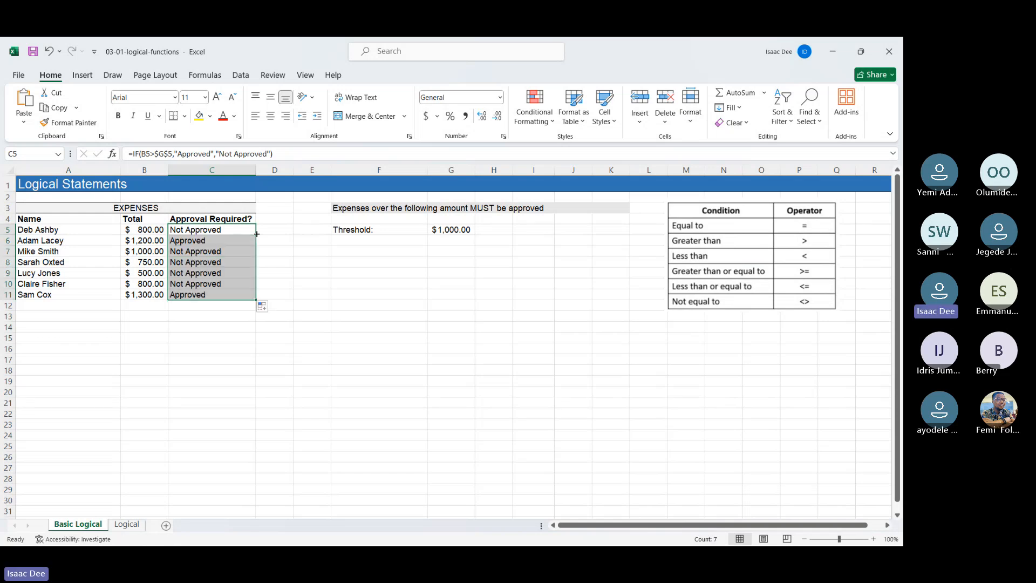
left_click(218, 241)
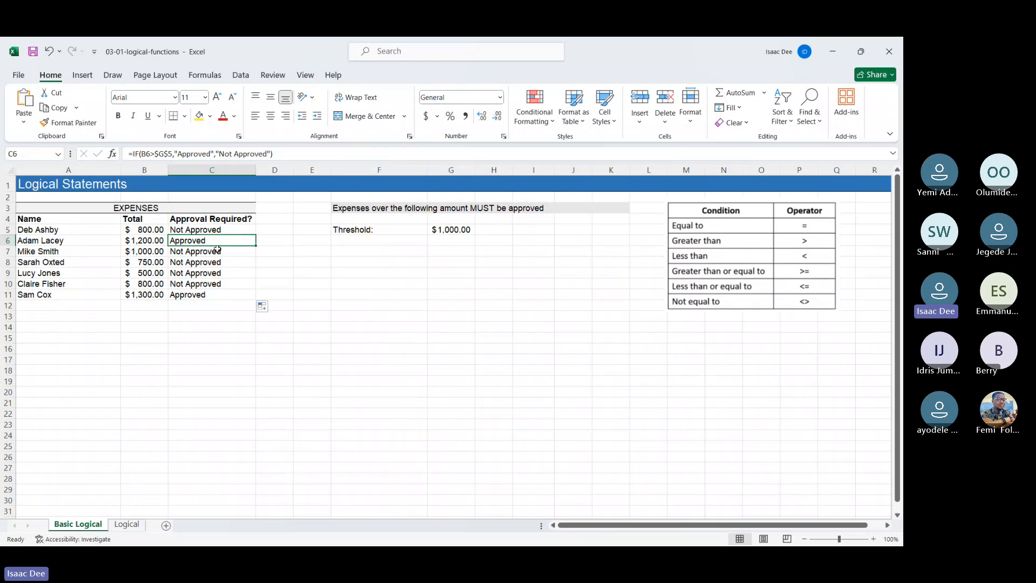
left_click(219, 254)
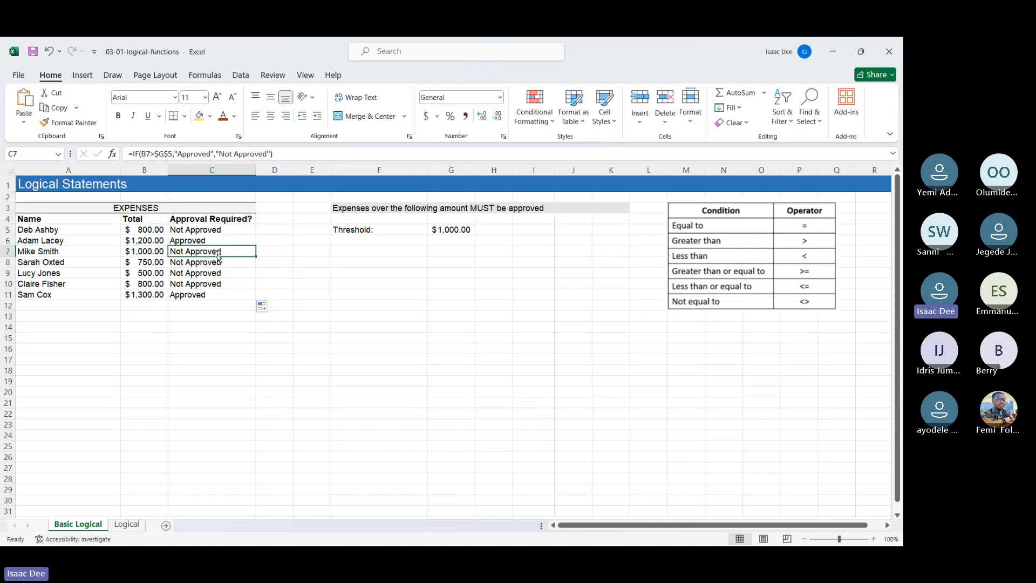
key("Down")
key("Down")
key("Down")
key("Down")
key("Down")
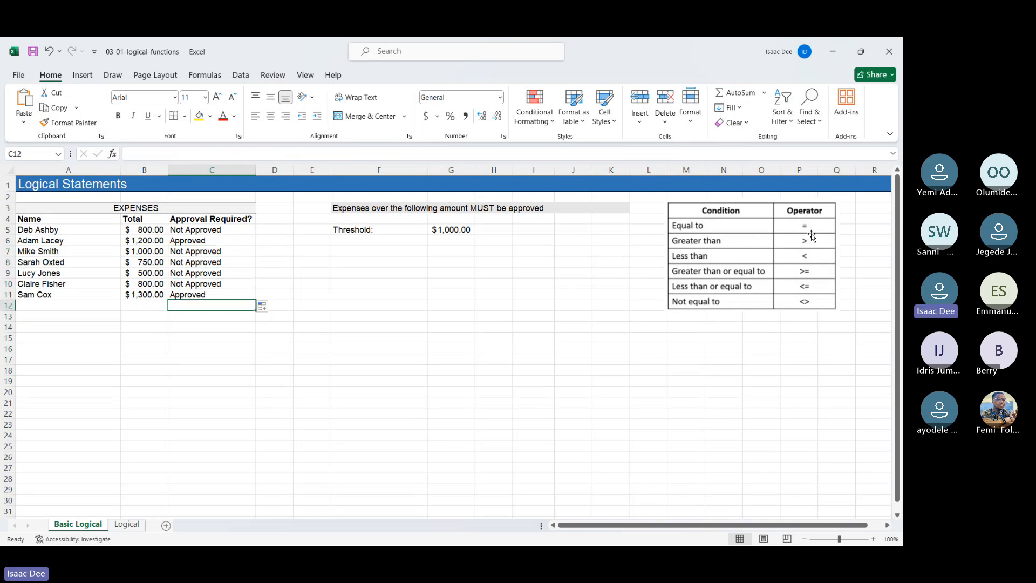
left_click(779, 215)
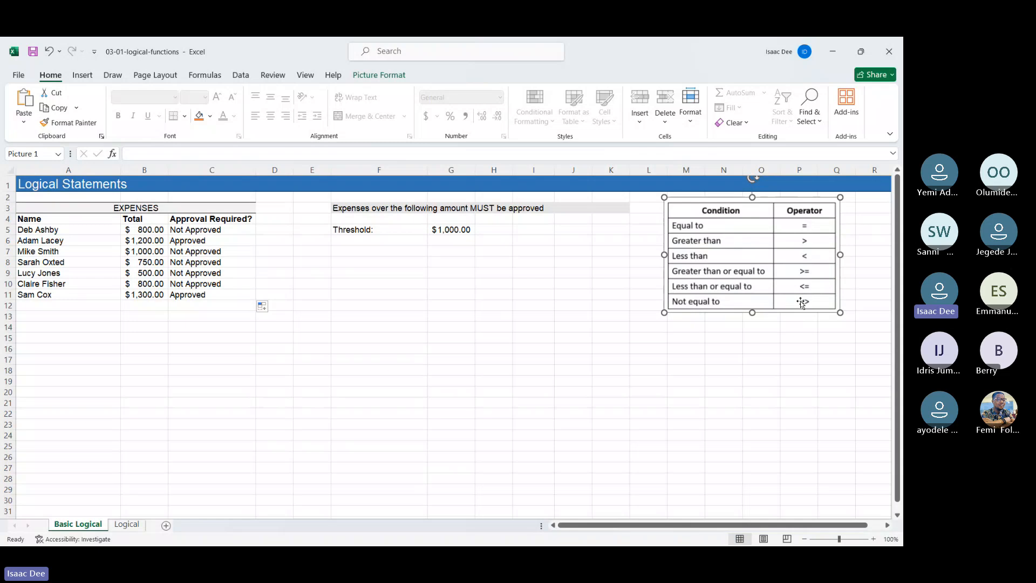
left_click(632, 377)
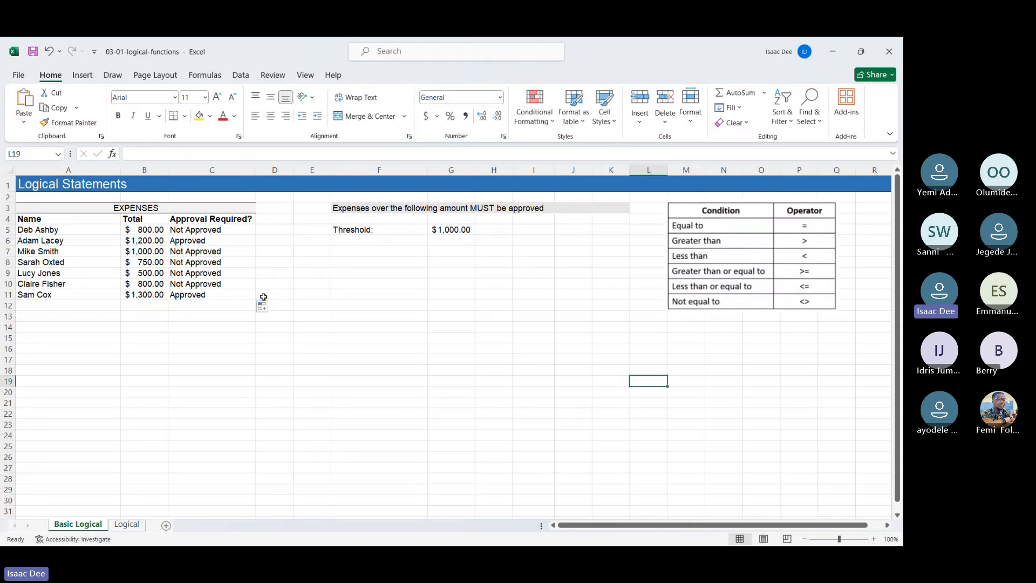
Step: Change the comparison in C5 to B5<>$G$5 and fill the revised formula down to C11
left_click(205, 230)
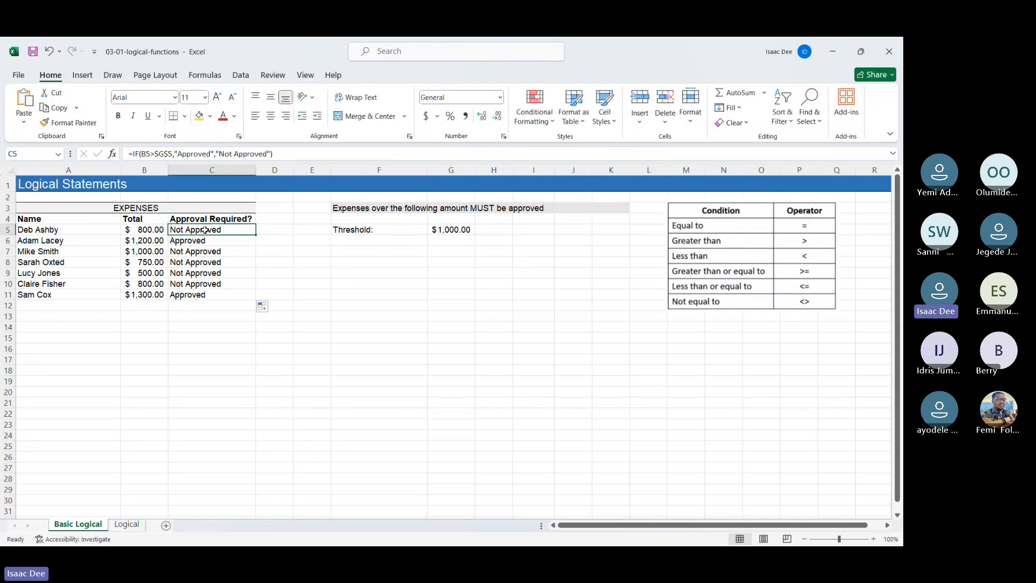
left_click(150, 155)
type("<")
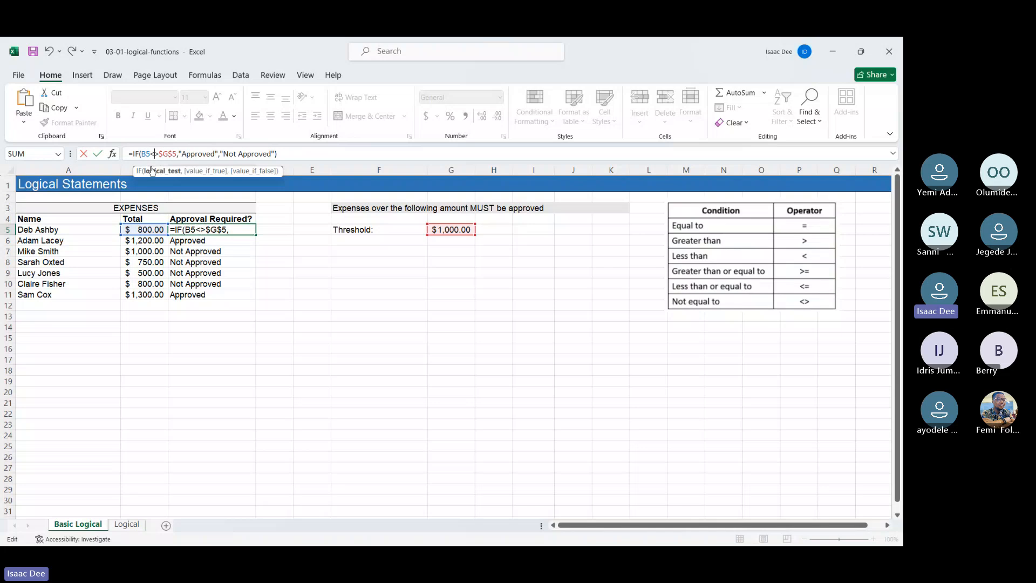
key("Return")
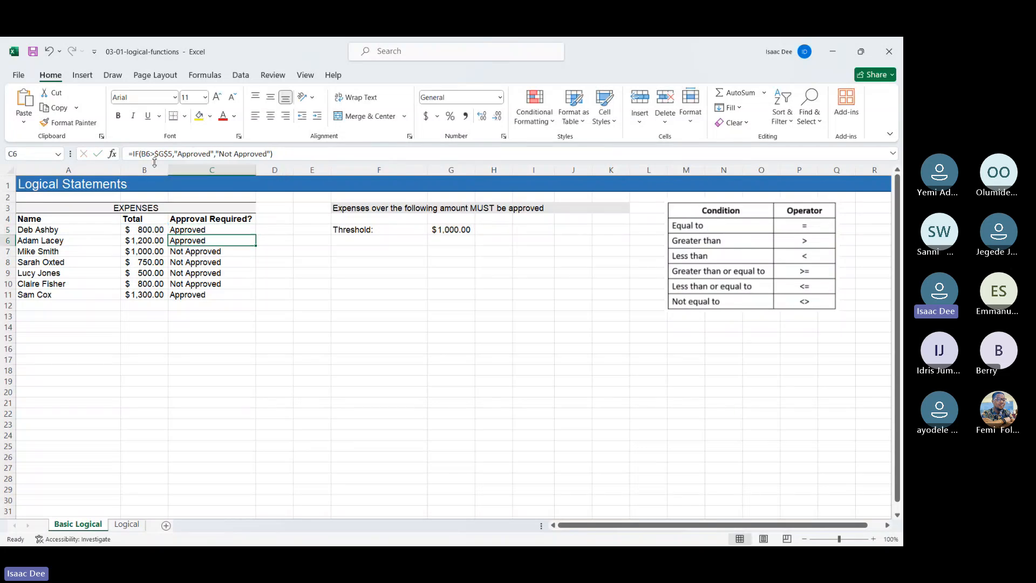
left_click(240, 230)
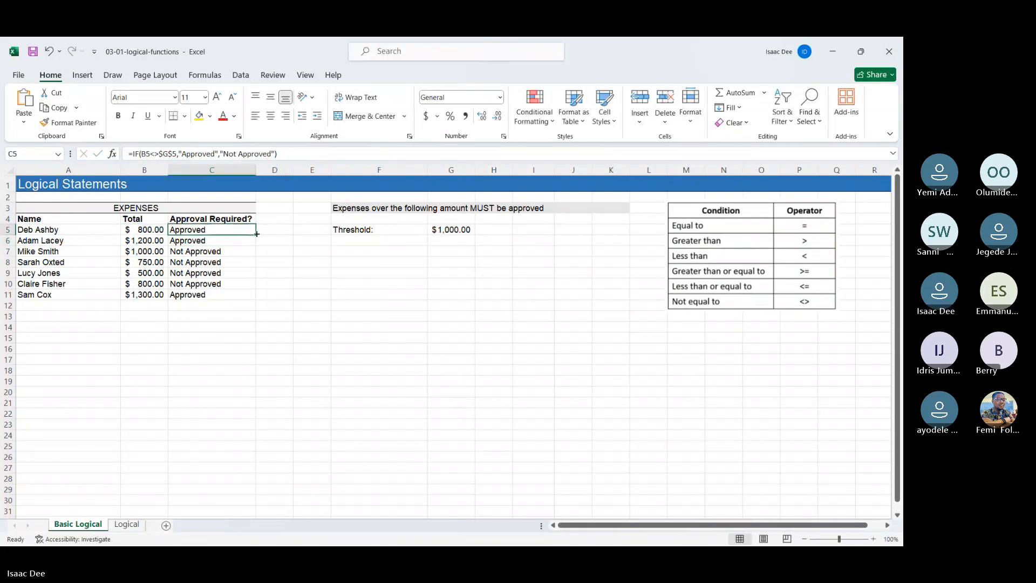
left_click_drag(257, 233, 257, 299)
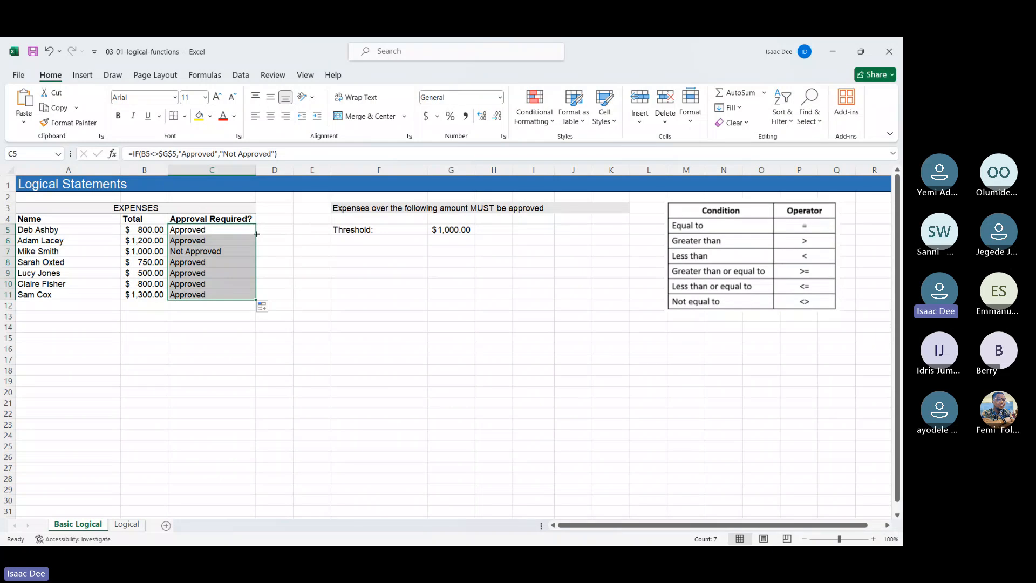
Step: Examine the approval results and the not-equal formulas in the Approval Required column down to C11
left_click(184, 370)
key("ctrl+Up")
left_click(190, 252)
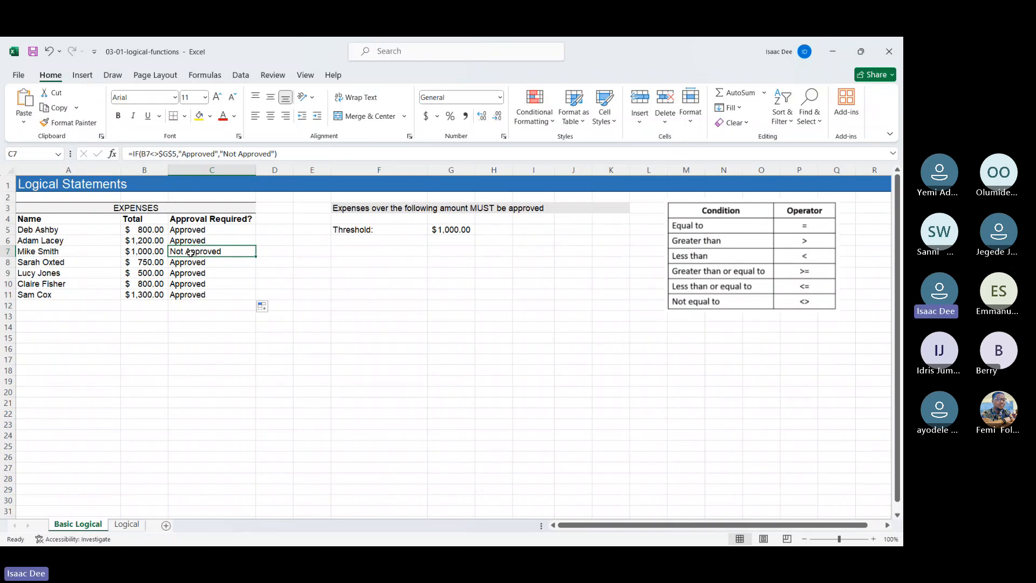
key("Up")
key("Up")
key("Down")
key("Down")
key("Down")
key("Down")
key("Down")
key("Down")
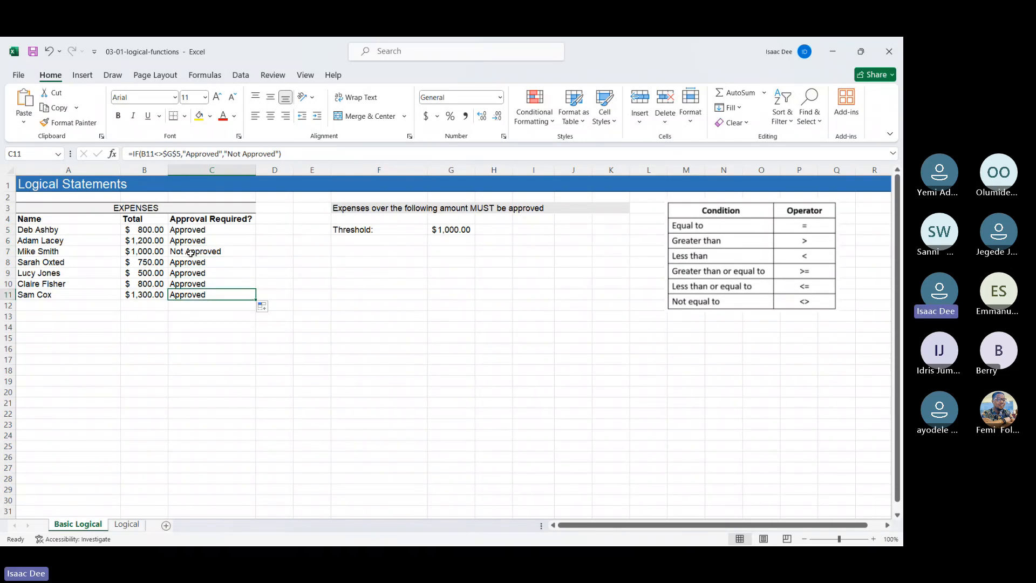
Step: Undo the not-equal edits back to the B5>$G$5 formula in C5 and refill it down to C11
key("ctrl+z")
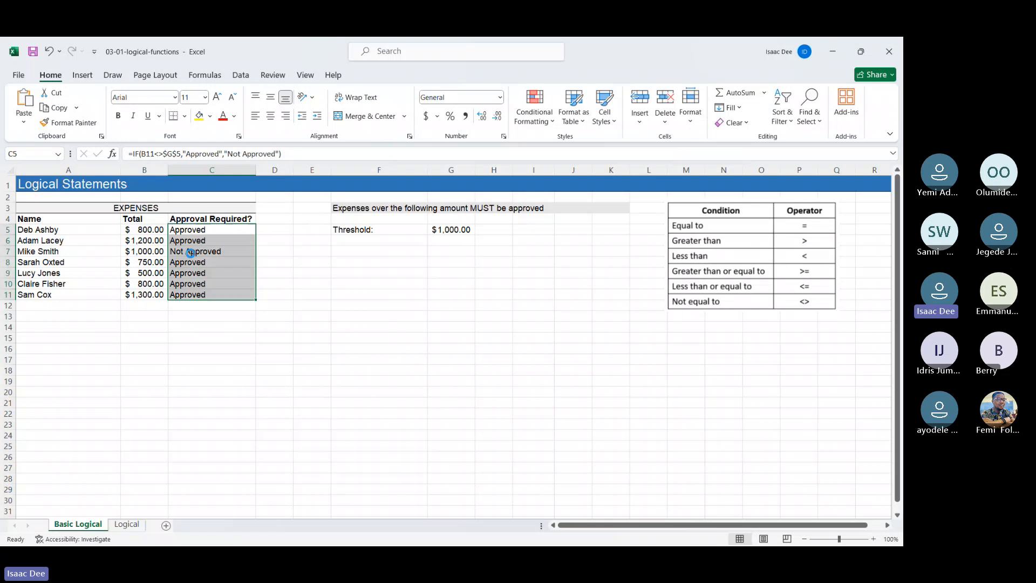
key("ctrl+z")
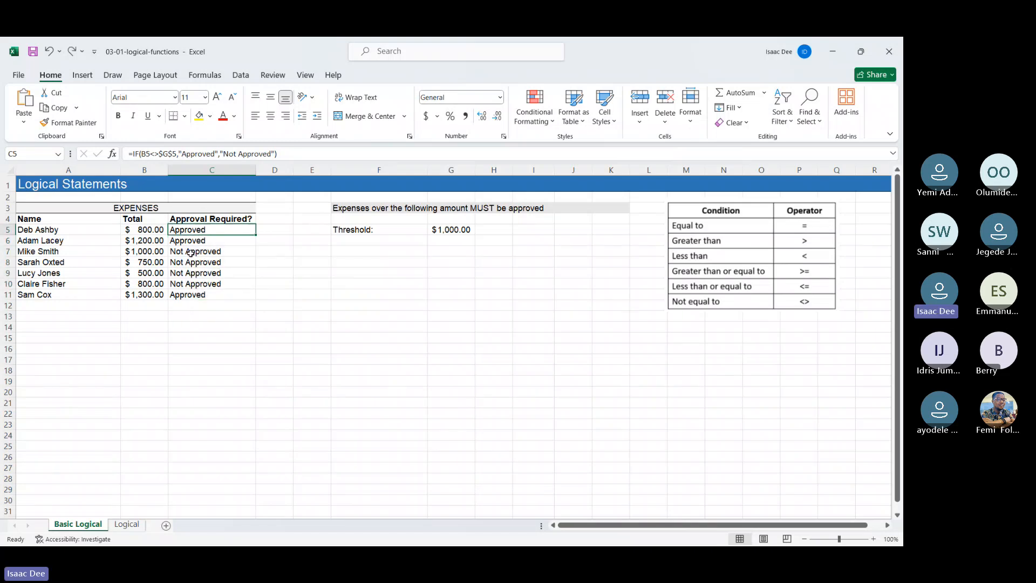
key("ctrl+z")
key("ctrl+z")
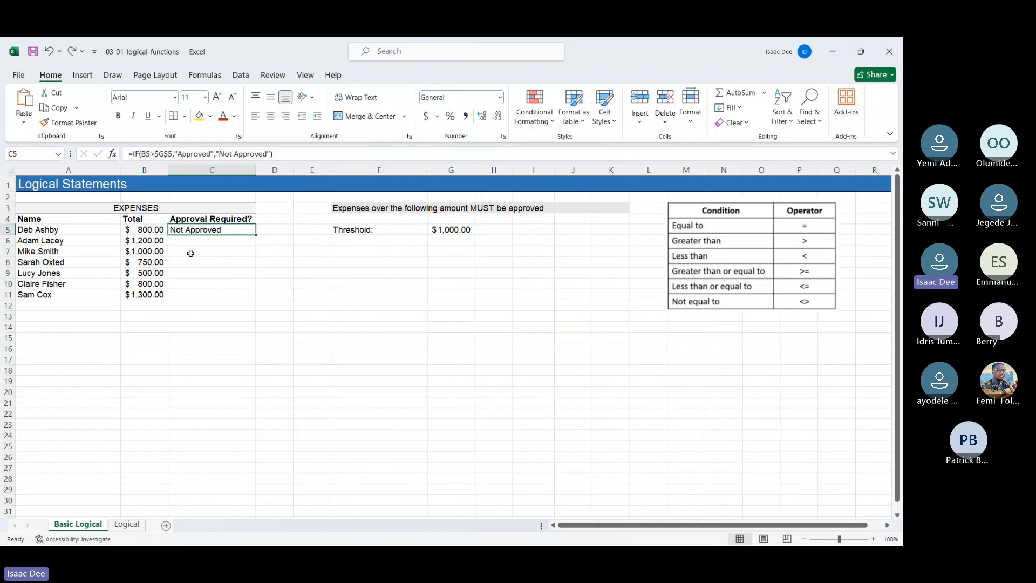
left_click_drag(256, 235, 255, 297)
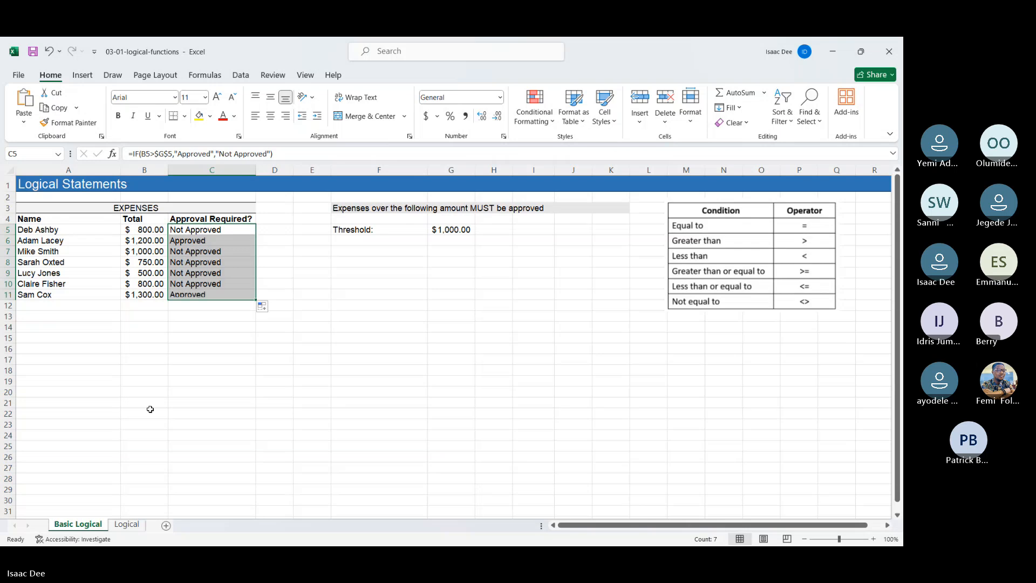
Step: On the Logical sheet, start an IF formula in C4 that tests whether B4>=H3, the pass mark
left_click(129, 524)
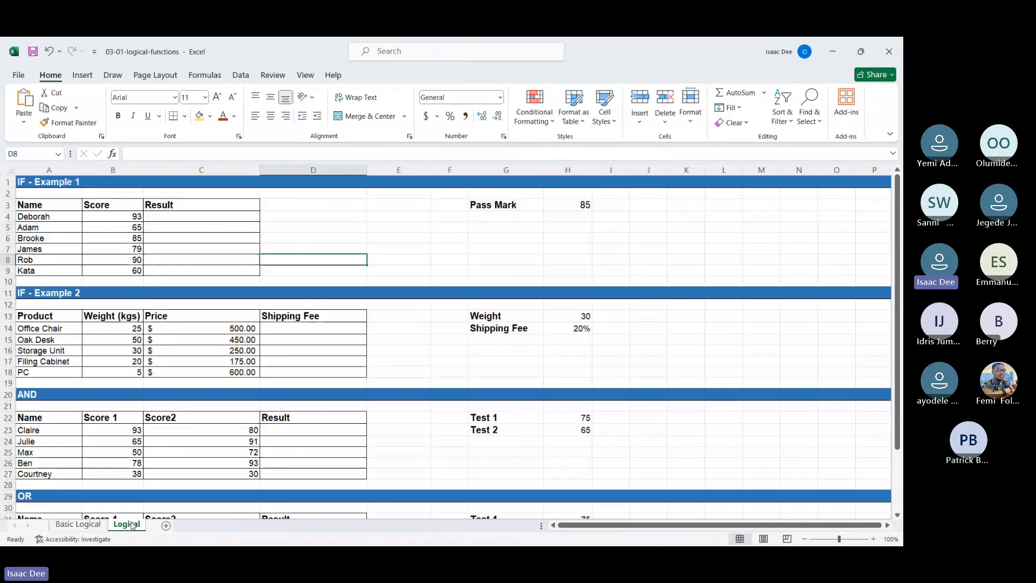
left_click(578, 207)
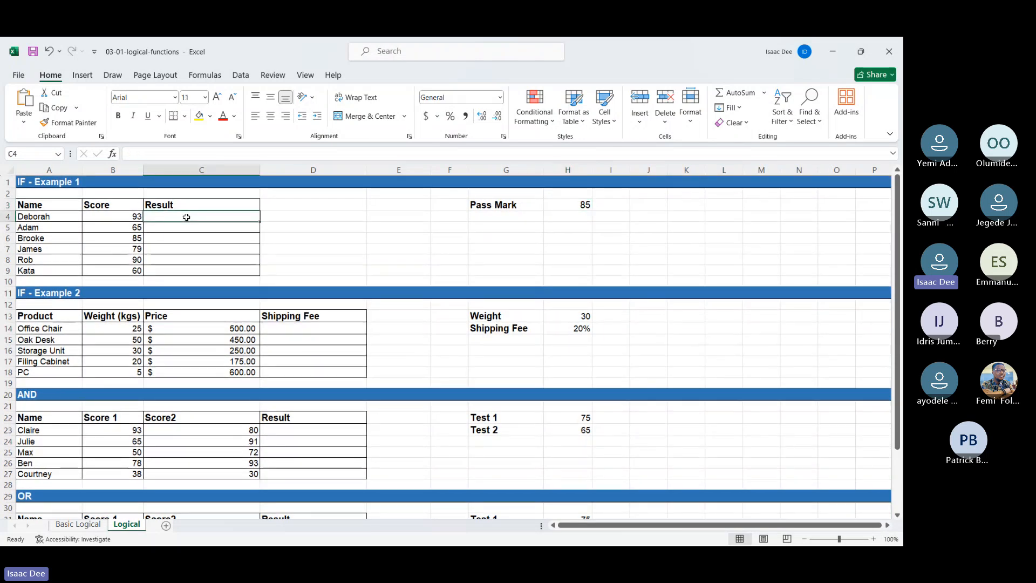
type("=if")
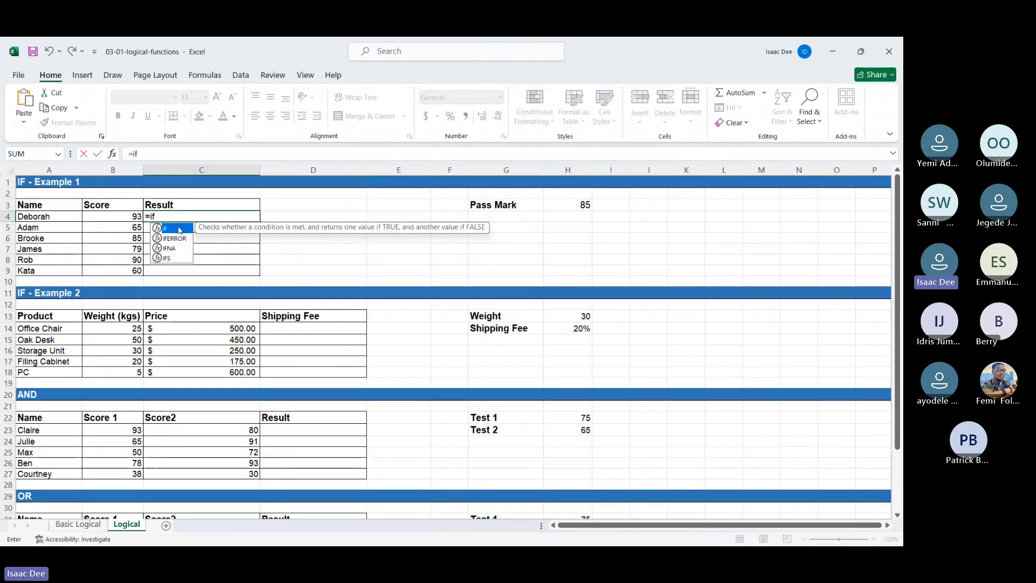
double_click(180, 229)
left_click(126, 216)
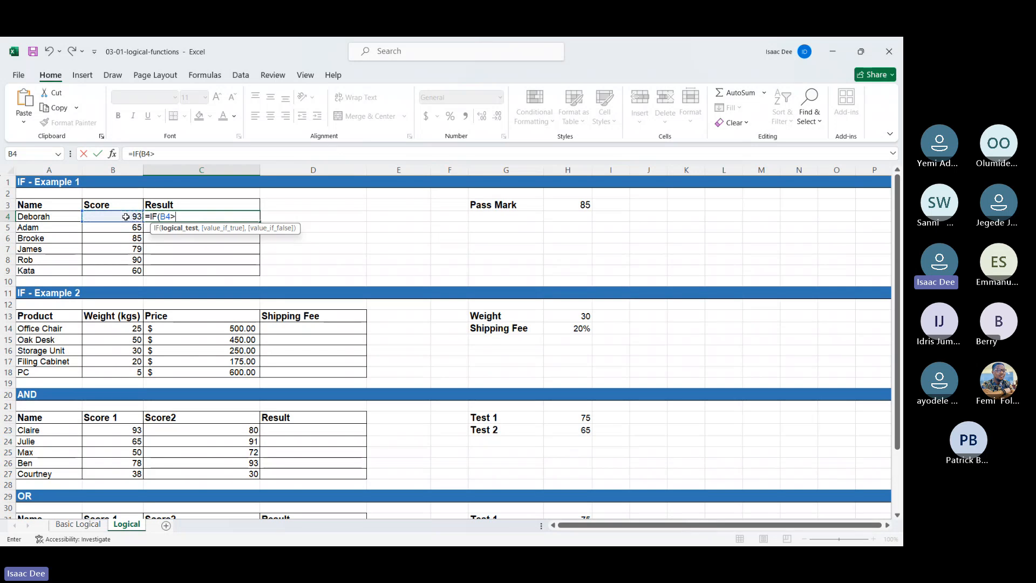
type(">")
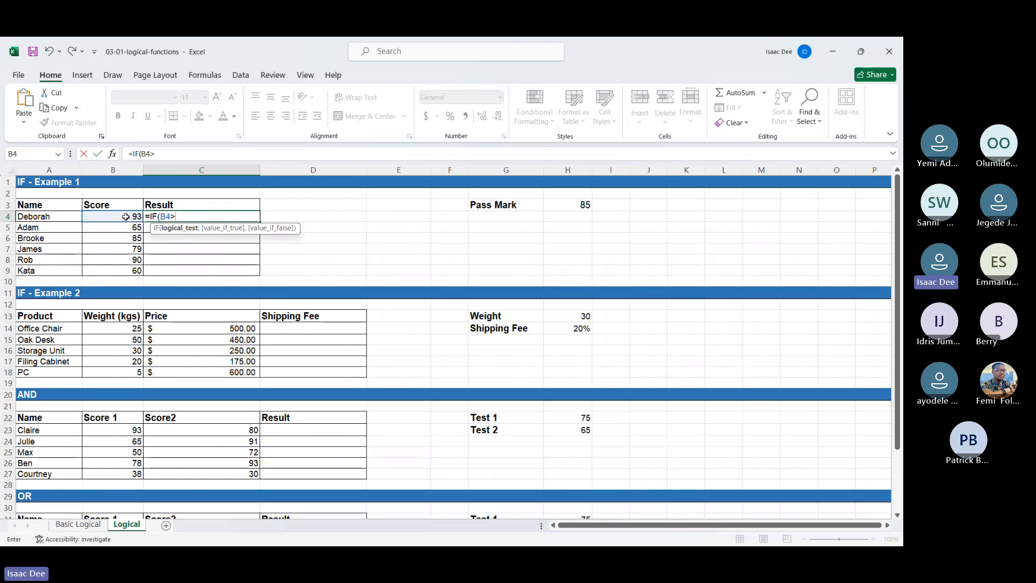
left_click(566, 204)
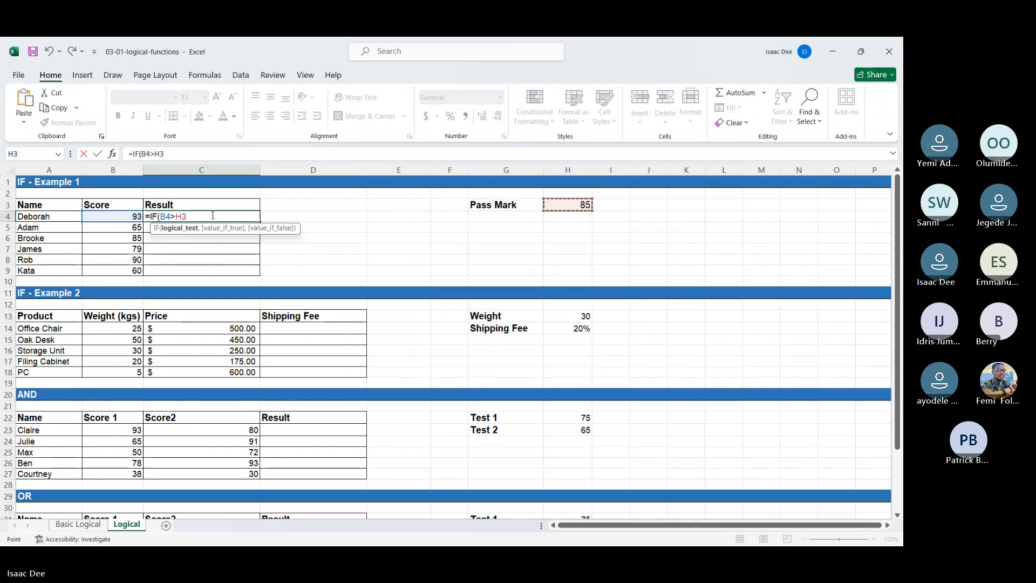
key("BackSpace")
key("BackSpace")
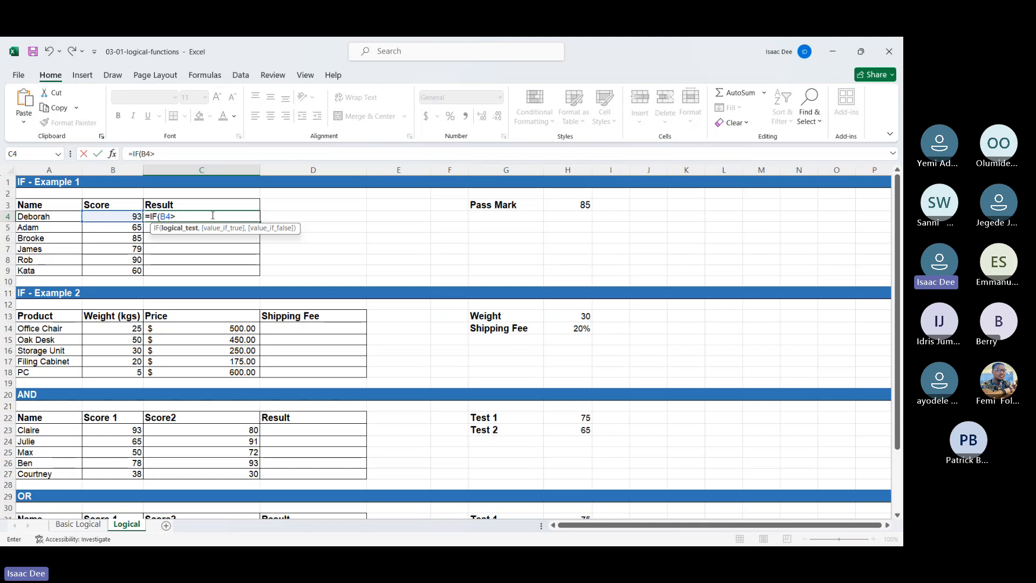
type("=")
left_click(556, 201)
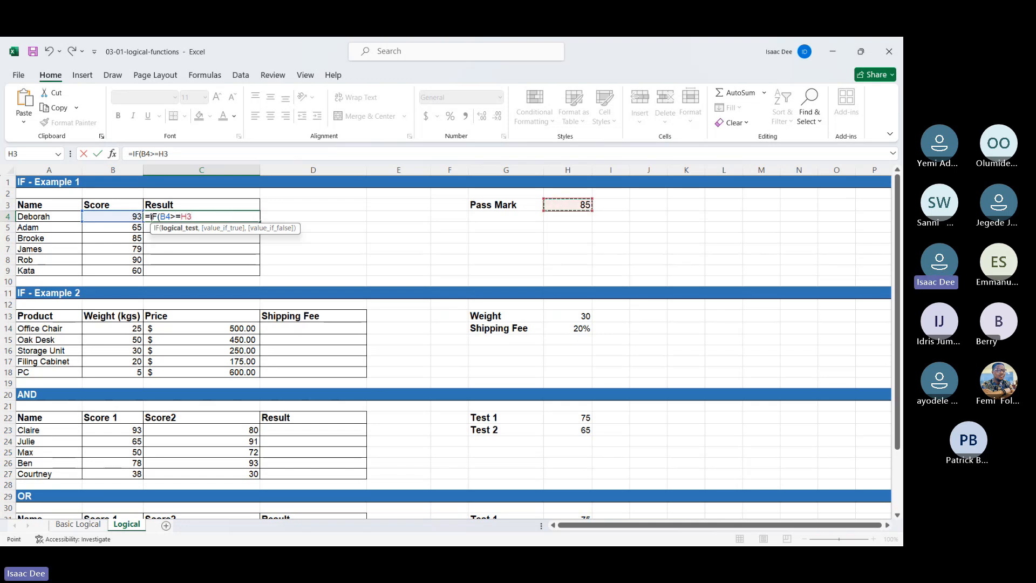
Step: Make the pass mark reference absolute as $H$3 and complete the logical test in C4
left_click(184, 216)
type("$H$")
key("Right")
type("$")
key("Right")
type(",")
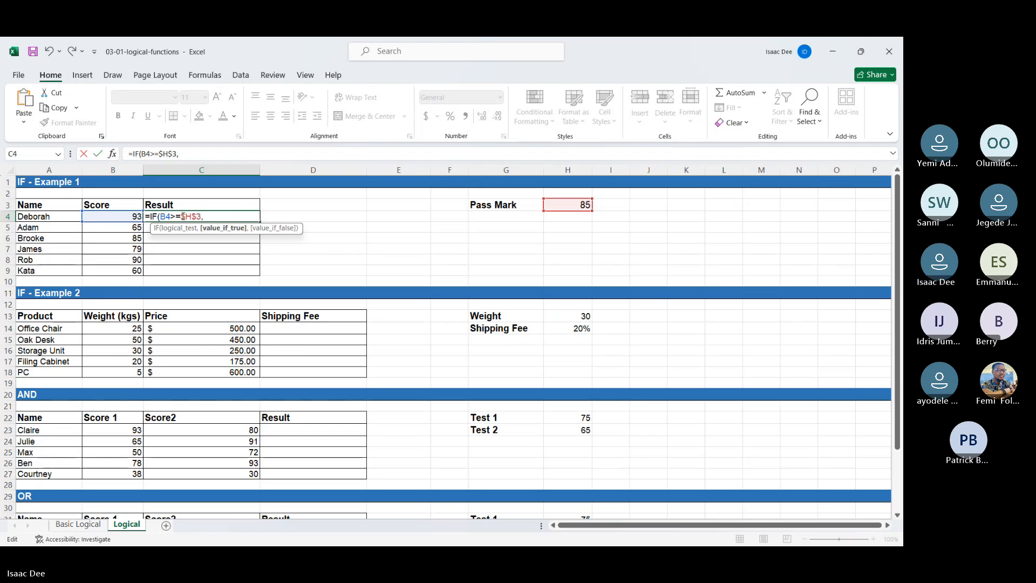
type("\"Pass")
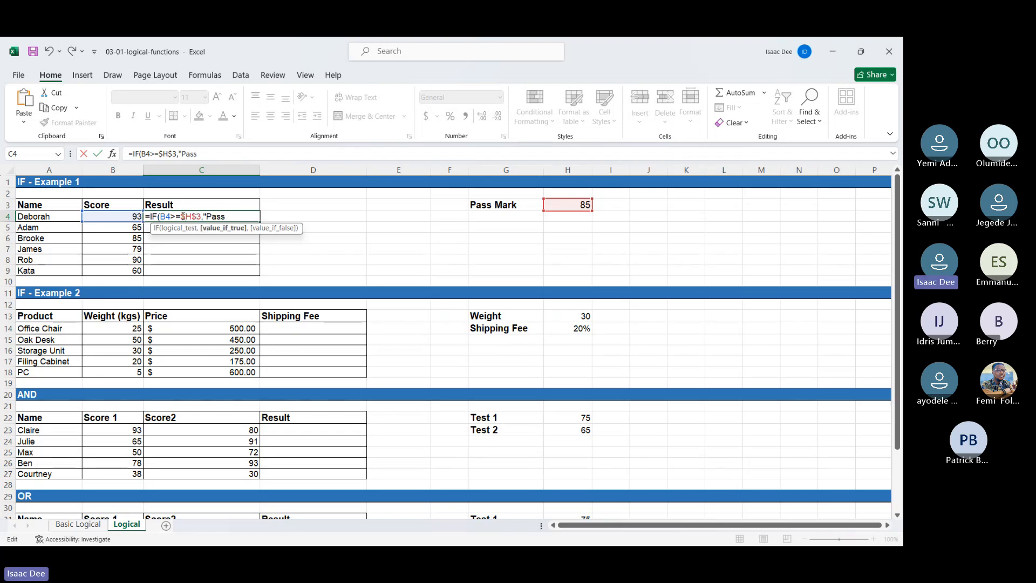
type("\",")
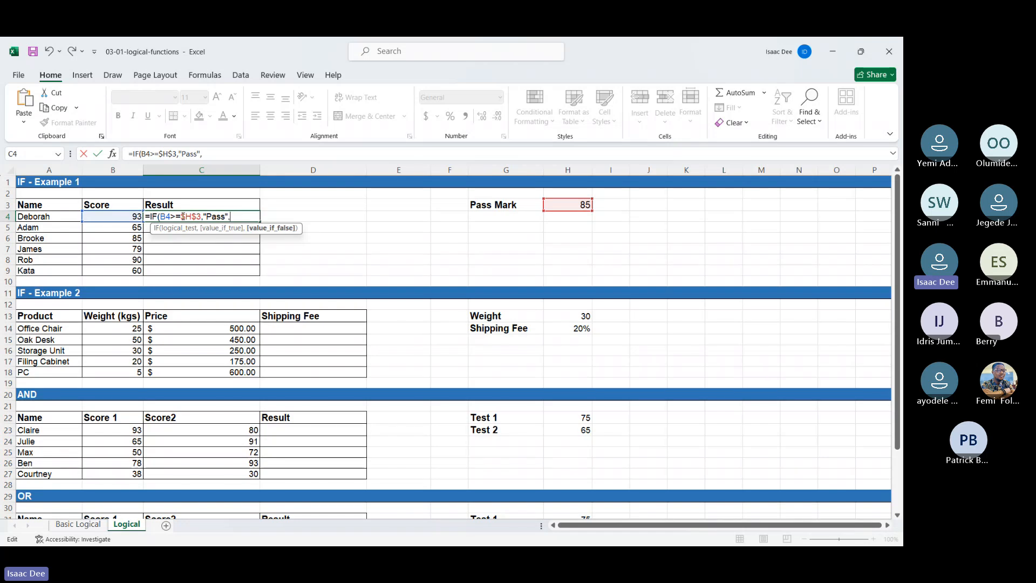
type("\"Fai")
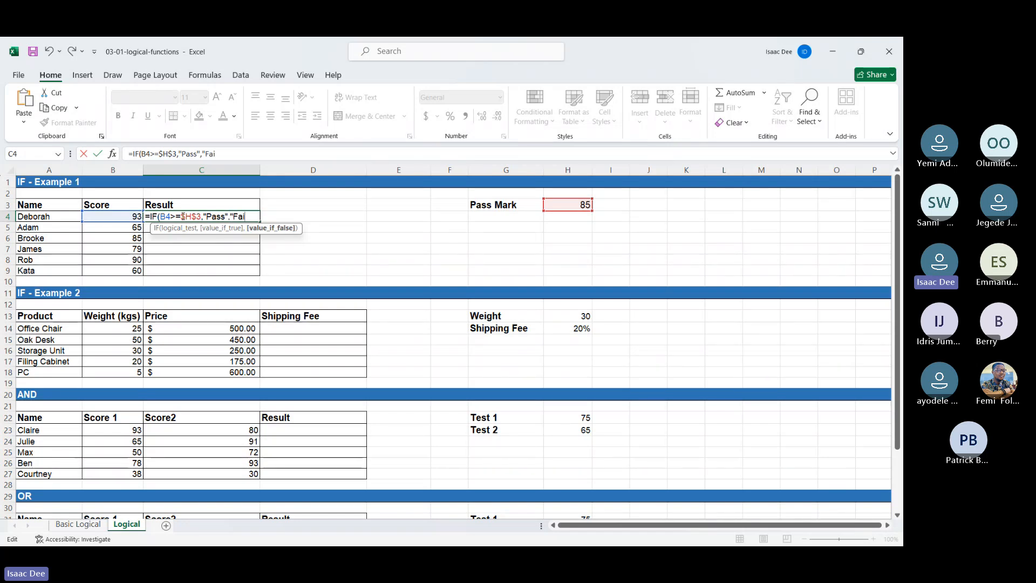
type("l\"")
Step: Finish the IF formula in C4 with "Pass" as the true value and "Fail" as the false value
key("Return")
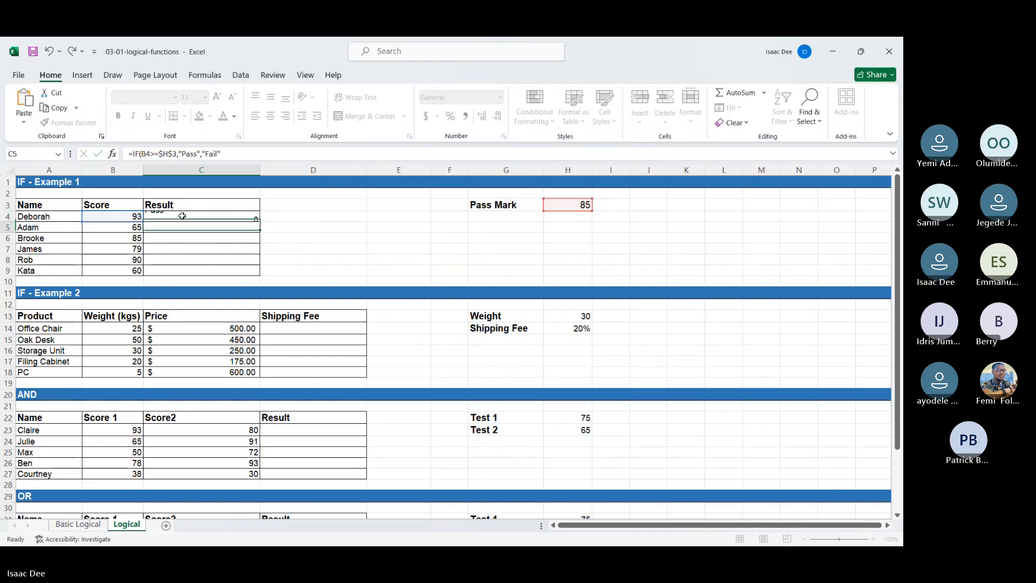
Step: Fill the pass/fail formula from C4 down to C9 in the Result column
left_click(186, 216)
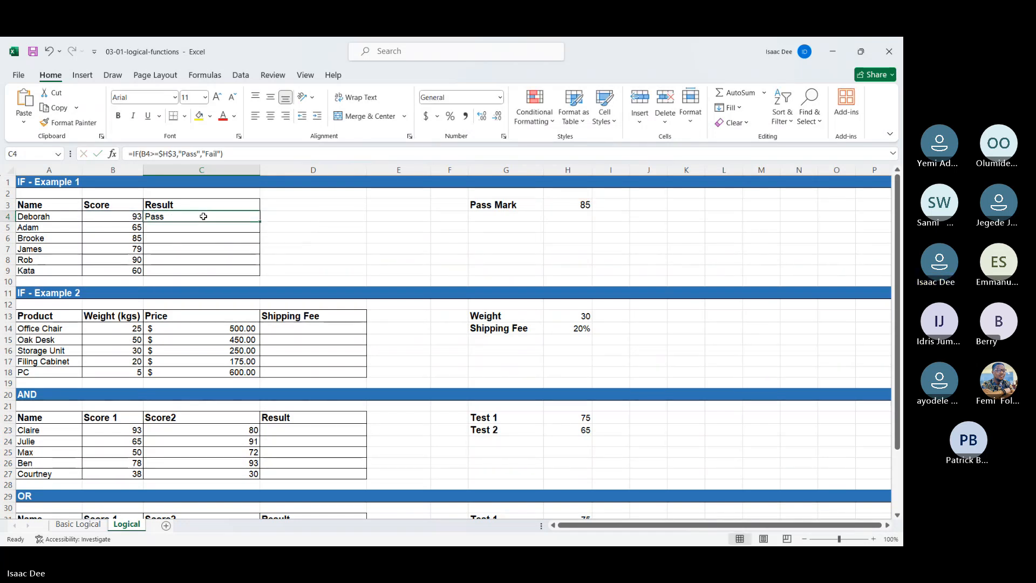
double_click(260, 221)
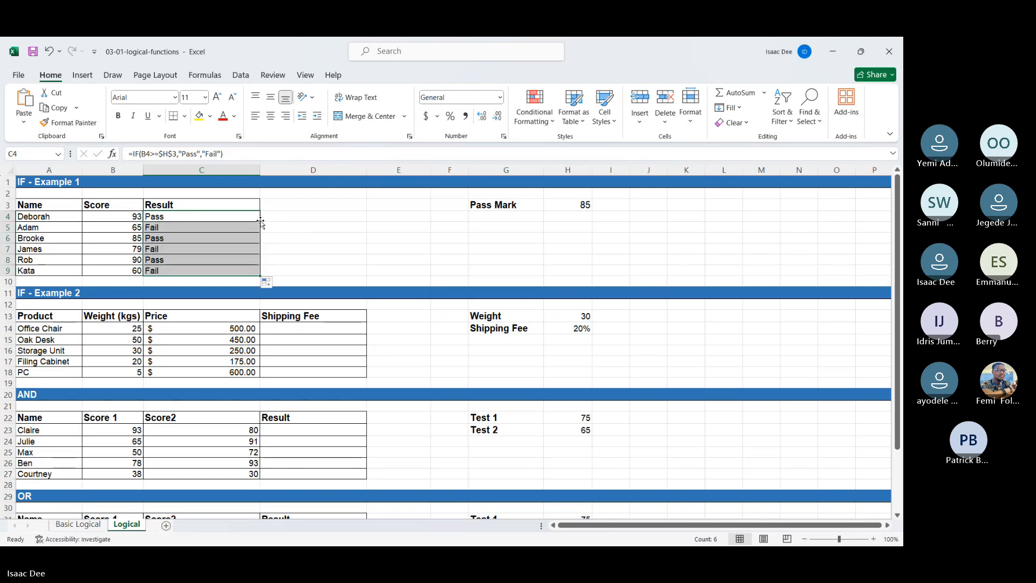
left_click(363, 238)
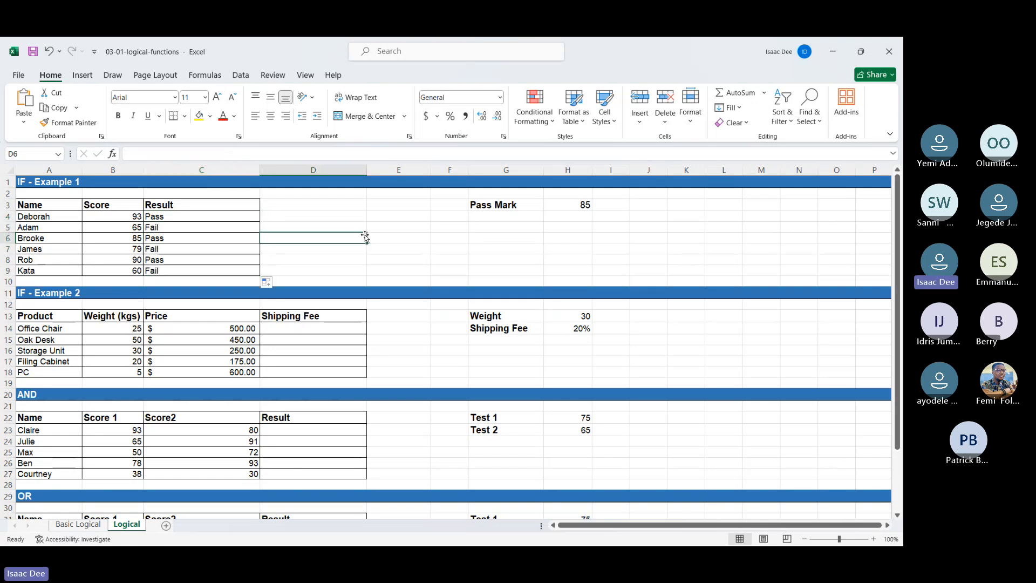
Step: Start an IF formula in D14 under Shipping Fee that tests whether the product weight B14>=H13
left_click(339, 329)
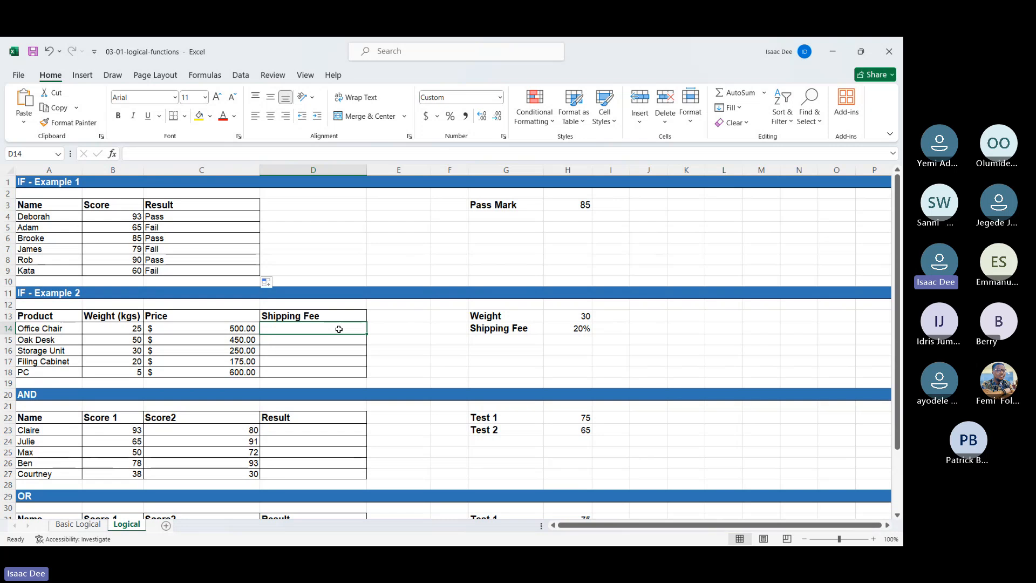
type("=if")
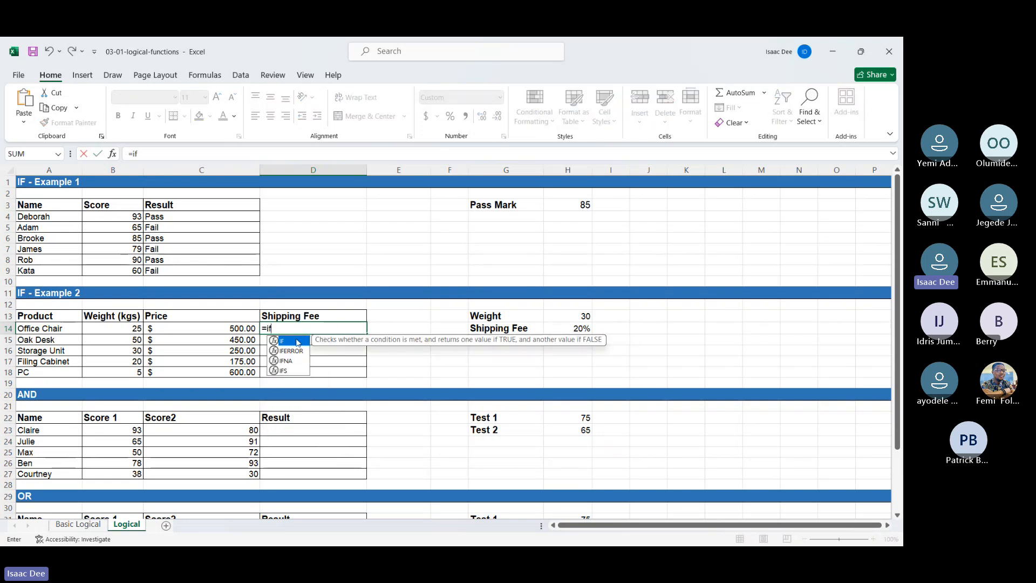
double_click(298, 343)
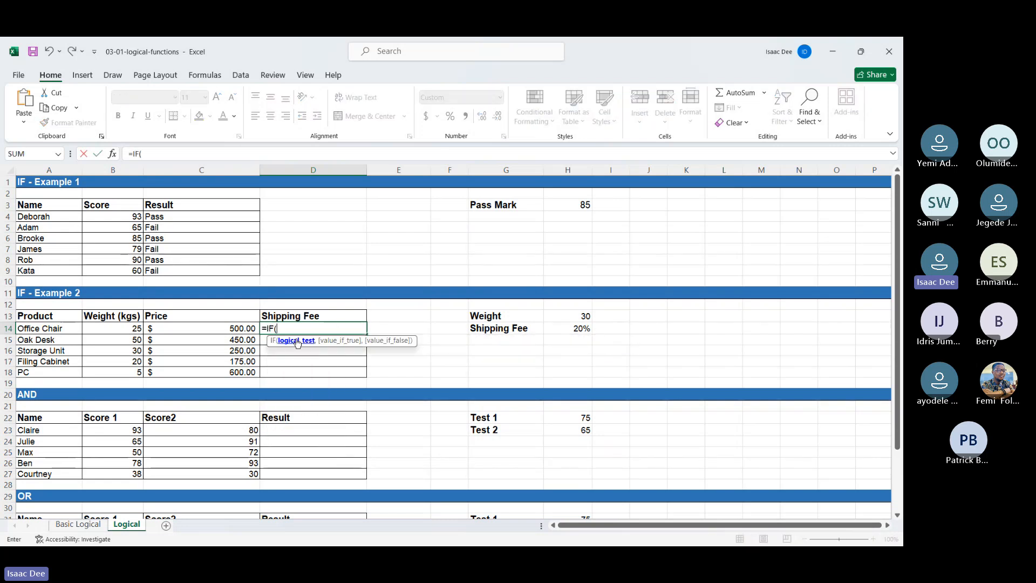
left_click(134, 330)
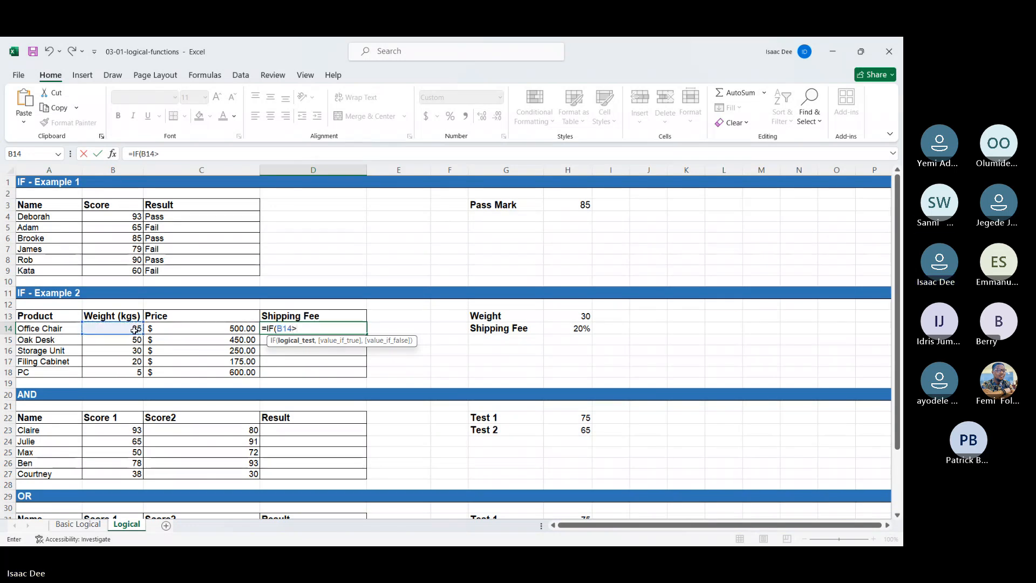
type(">=")
left_click(562, 314)
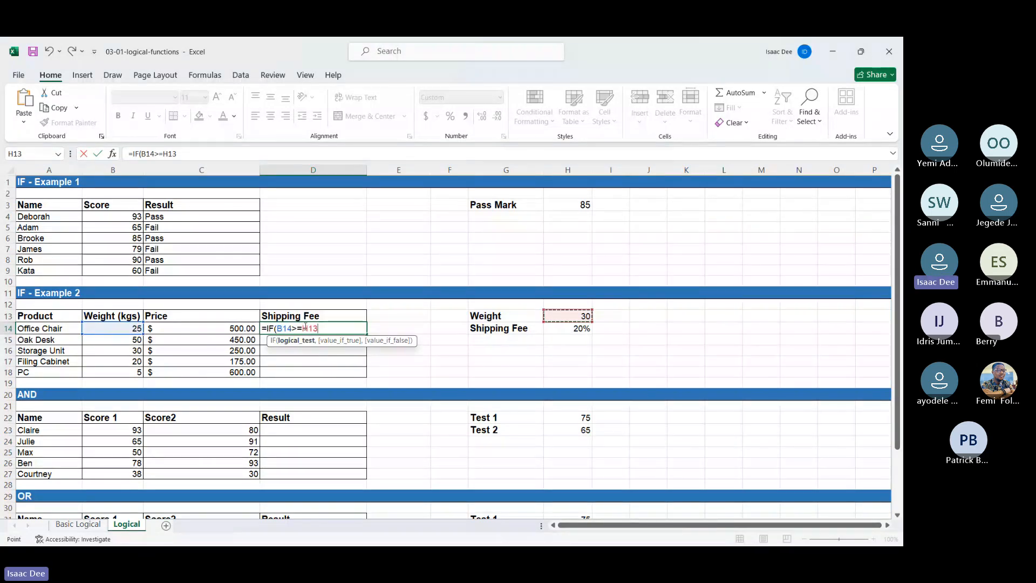
Step: Make the weight limit reference absolute as $H$13 and complete the logical test in D14
left_click(303, 328)
type("$H")
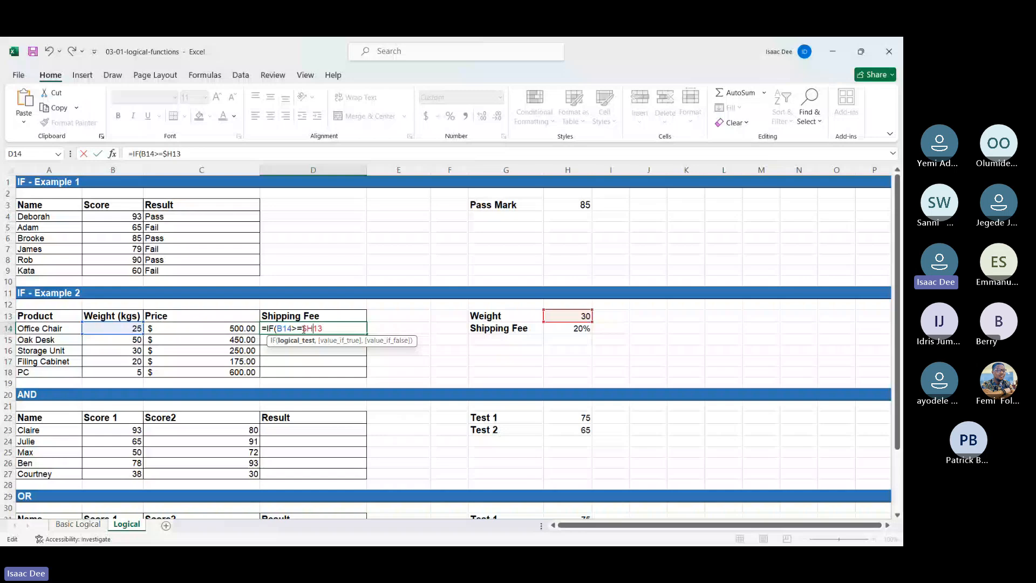
type("$")
key("Right")
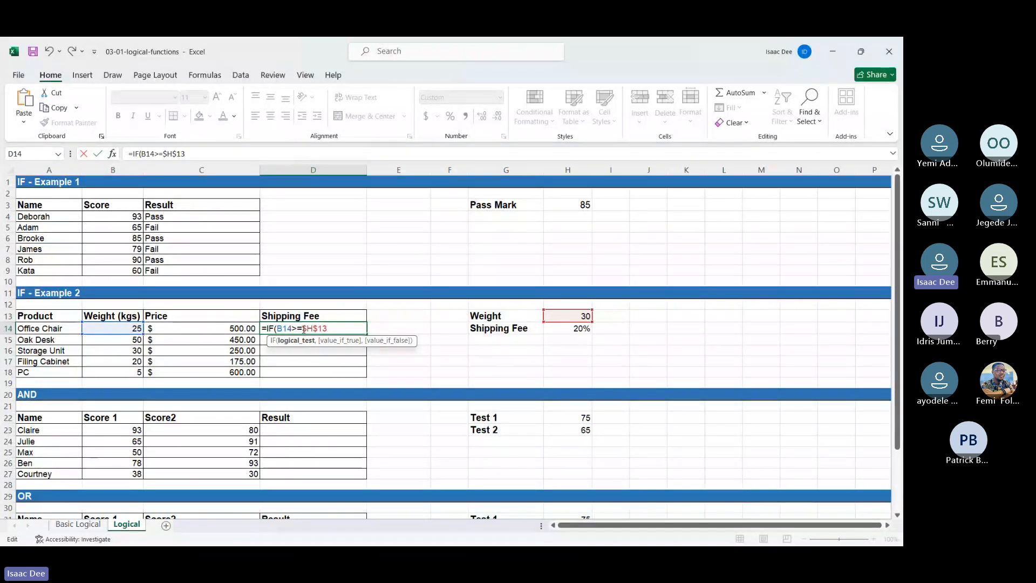
key("Right")
type(",")
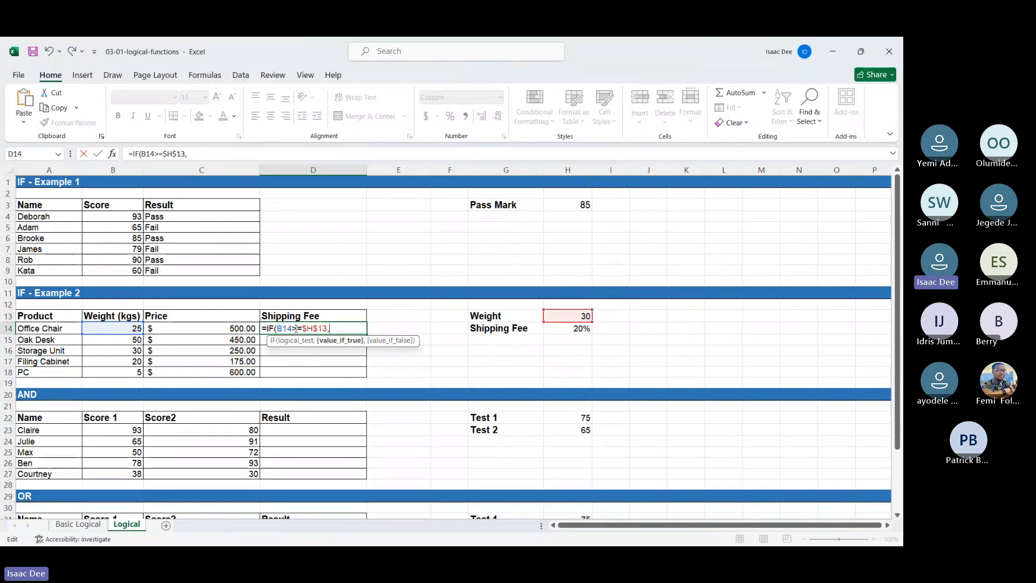
Step: Enter C14*$H$14, the price times the shipping fee rate, as the formula's true value
left_click(221, 328)
type("*H14")
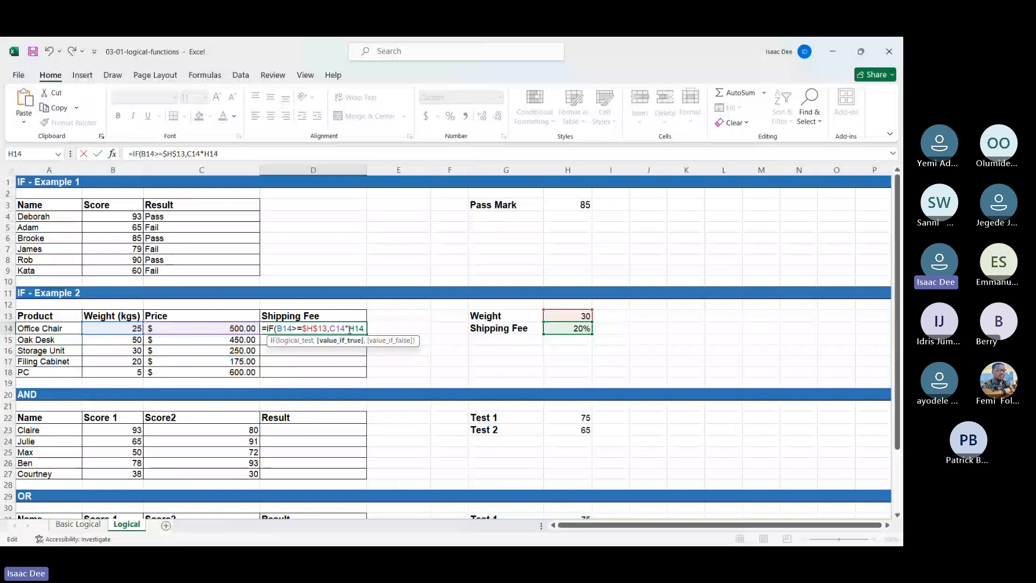
key("F4")
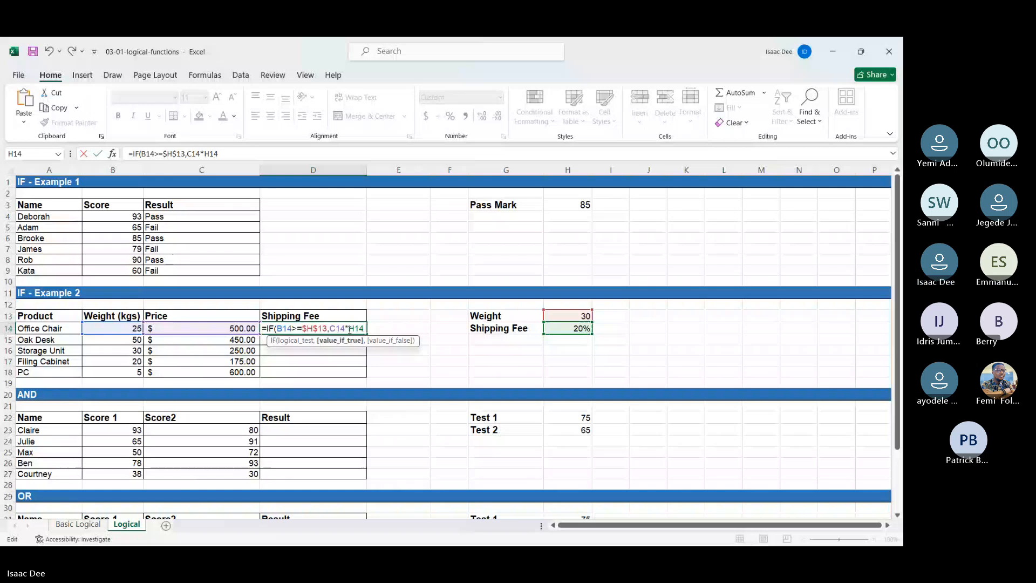
type(",")
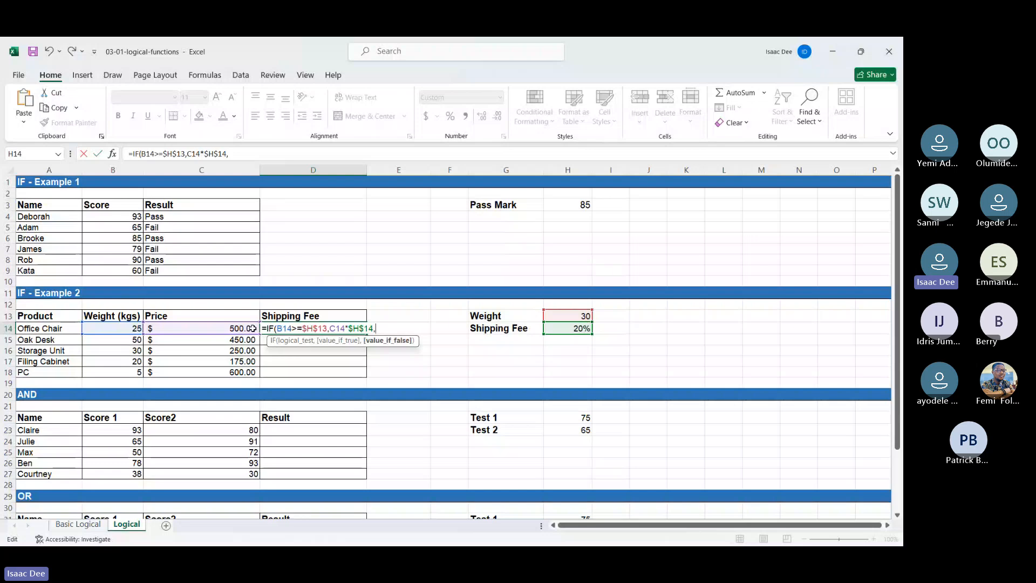
Step: Change the true value in D14's IF formula to (C14*$H$14)+C14, adding the price to the fee
left_click(330, 330)
type("(")
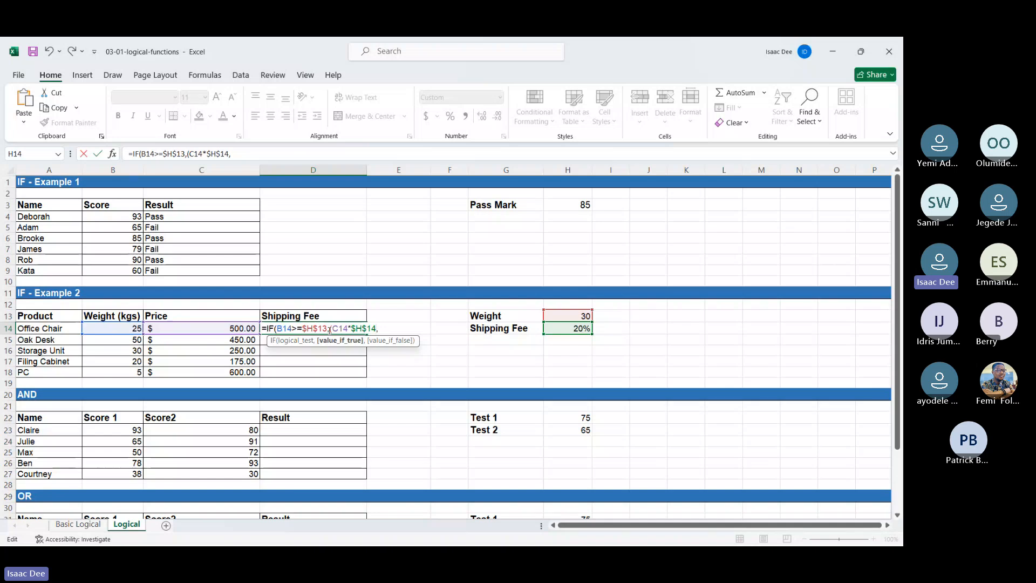
key("BackSpace")
type("),")
key("Left")
type("+")
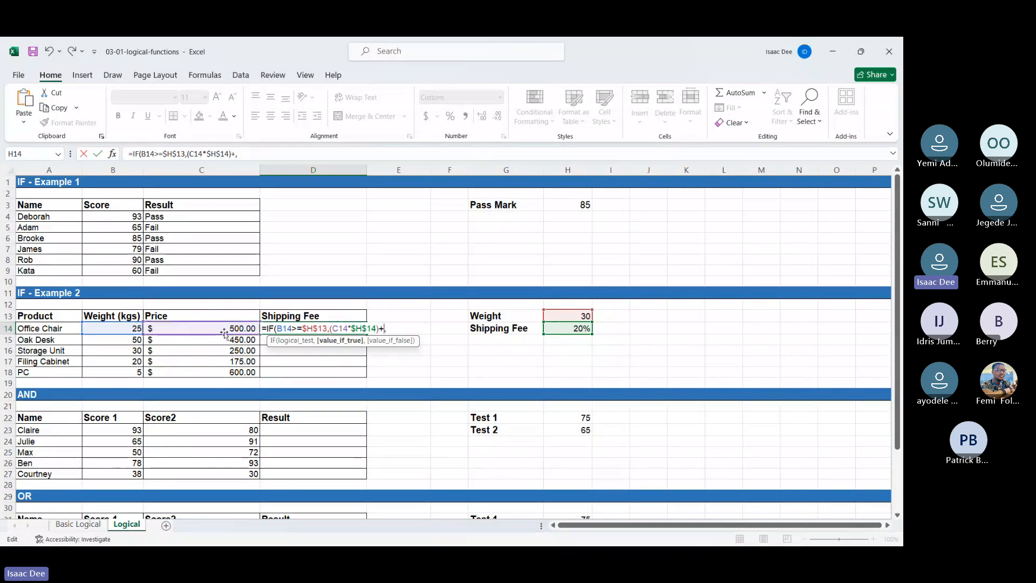
left_click(223, 330)
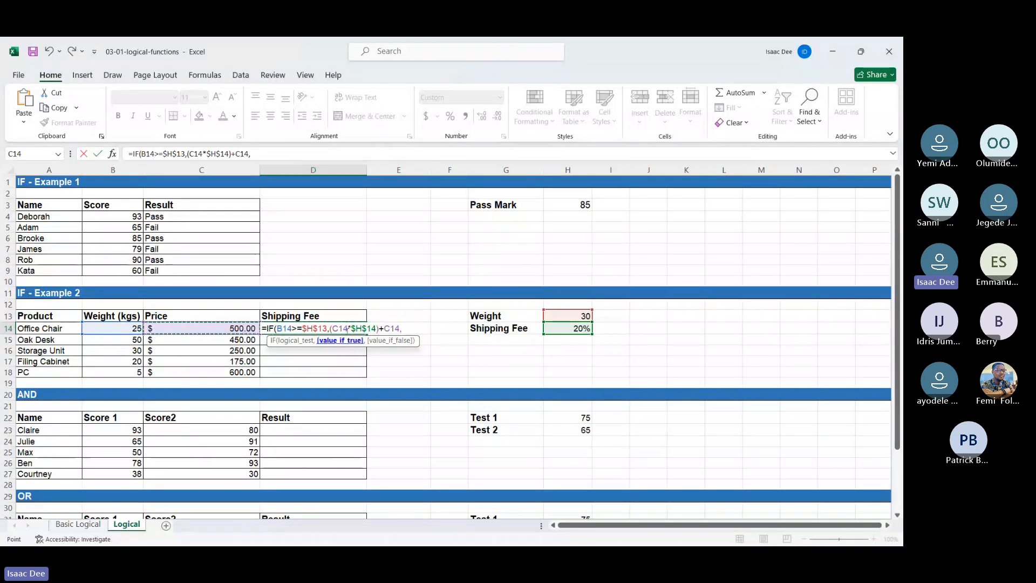
Step: Complete the D14 formula with C14 as its false value and fill it down the Shipping Fee column to D18
left_click(221, 328)
left_click(279, 330)
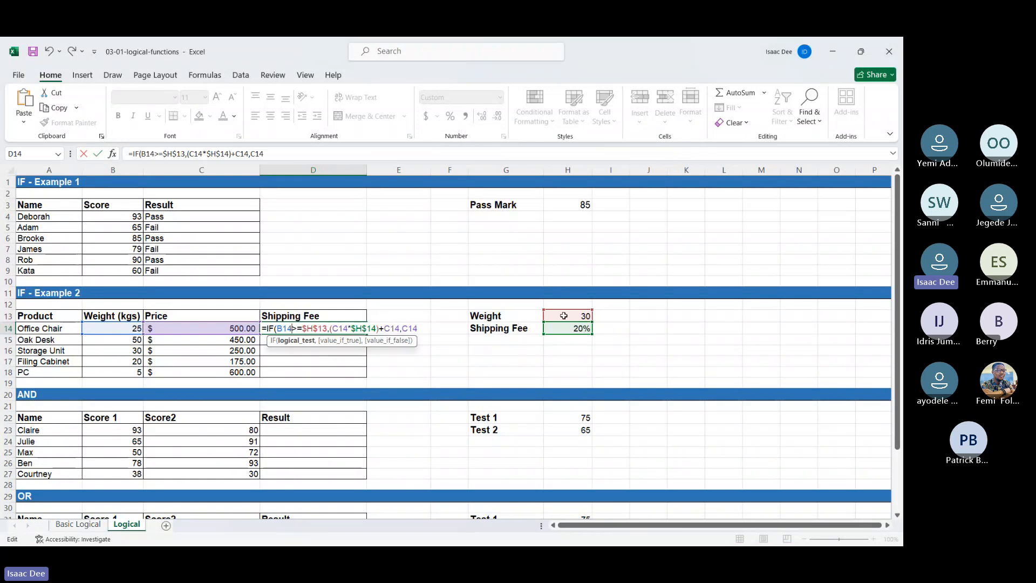
left_click(333, 328)
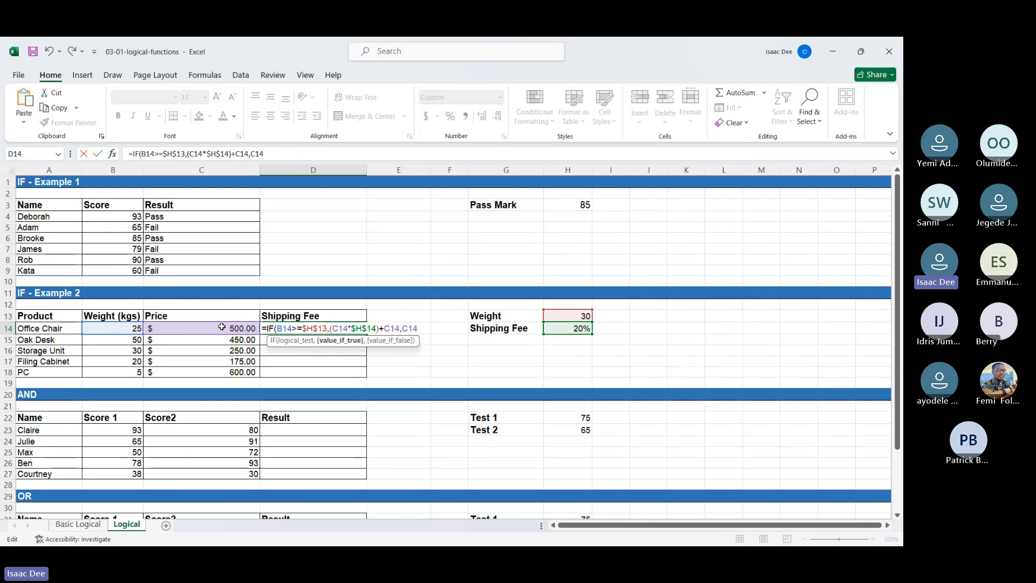
left_click(404, 327)
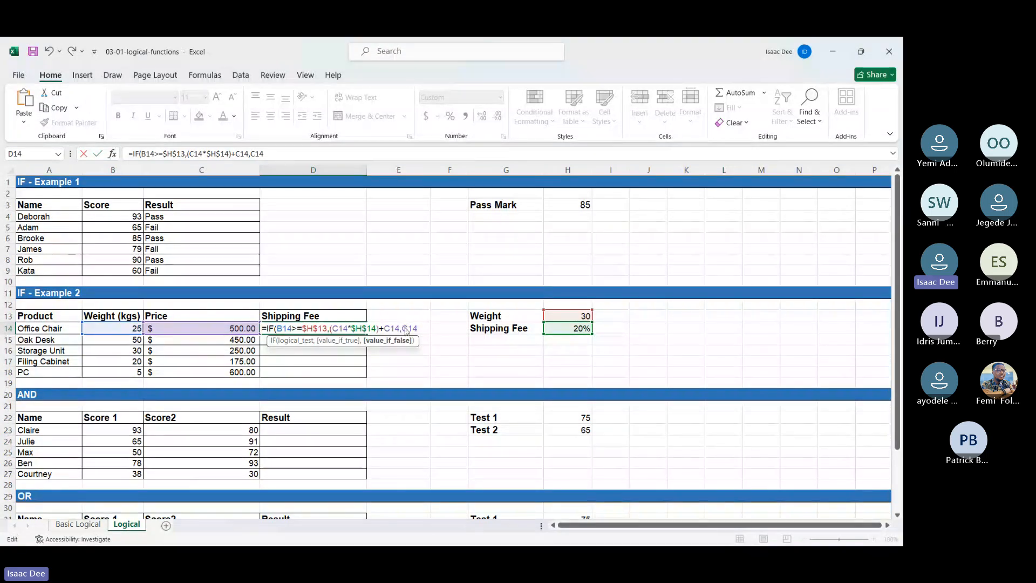
key("Return")
key("Return")
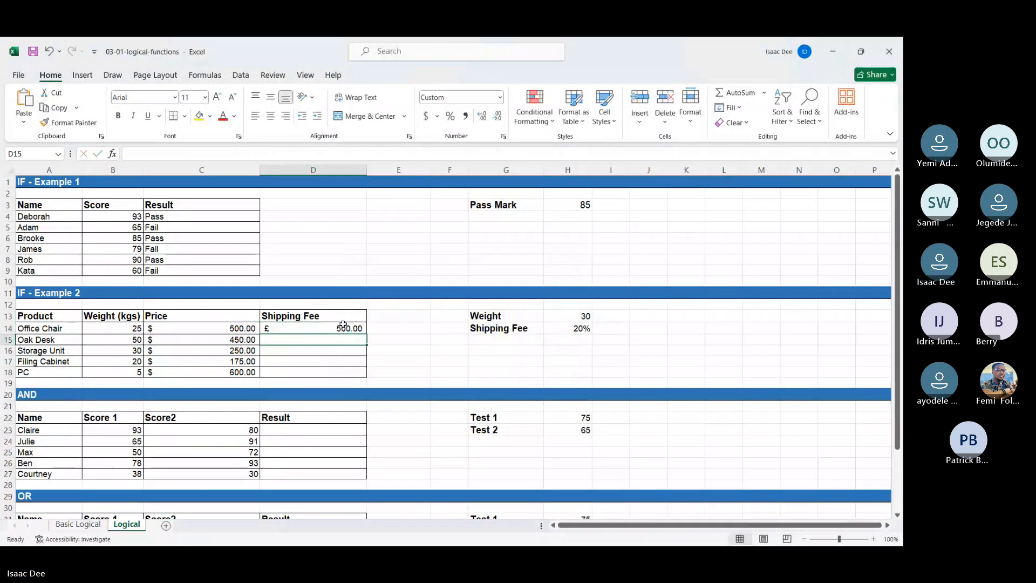
left_click(343, 326)
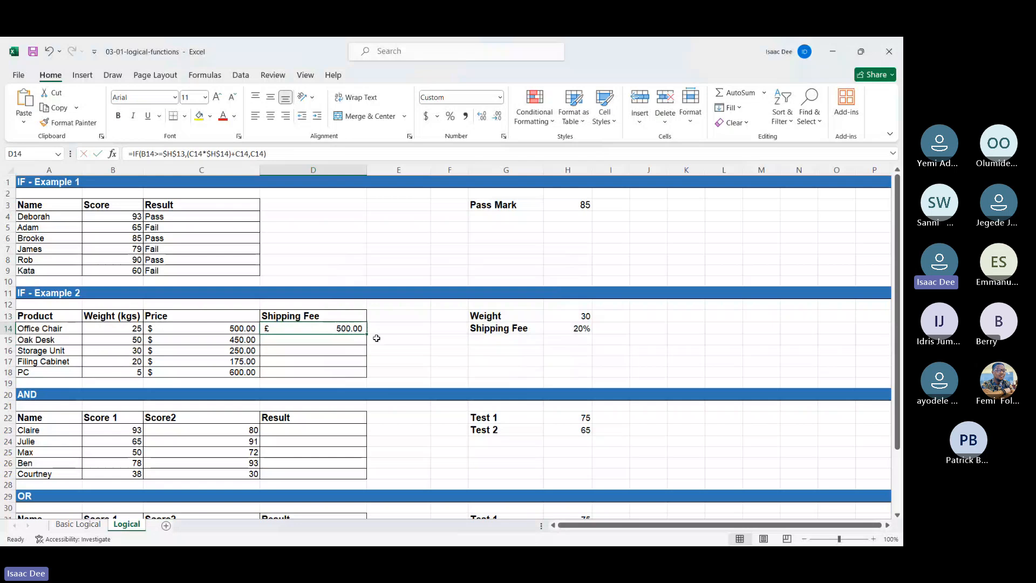
double_click(367, 335)
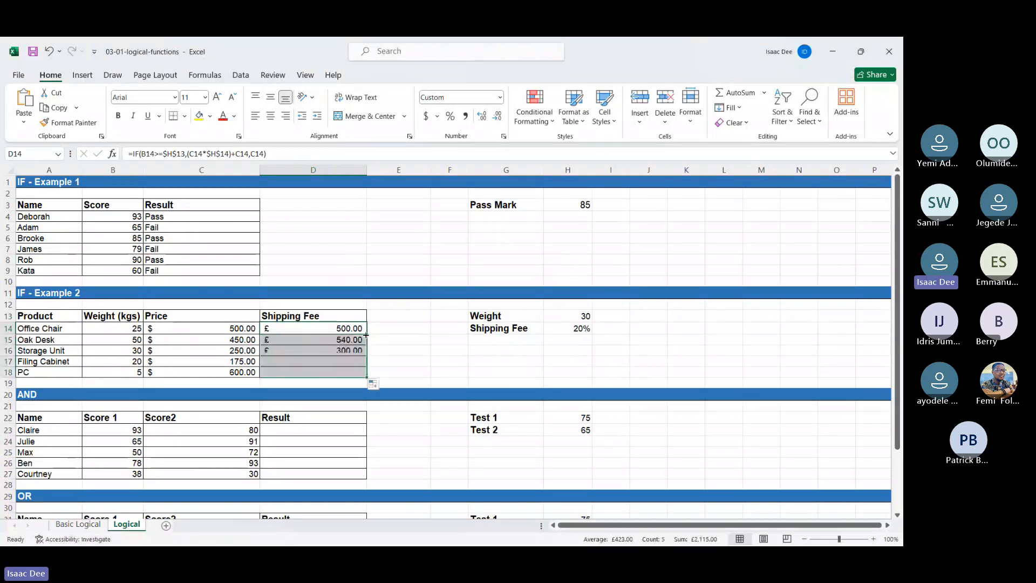
Step: Examine rows 14 to 18, comparing each product's weight and price with its calculated shipping fee
left_click(131, 329)
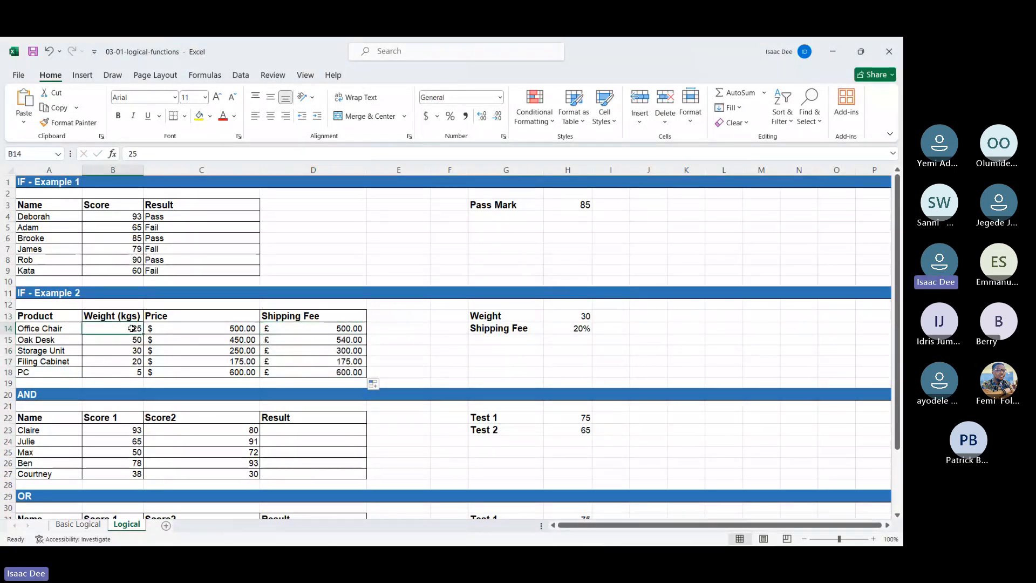
key("Down")
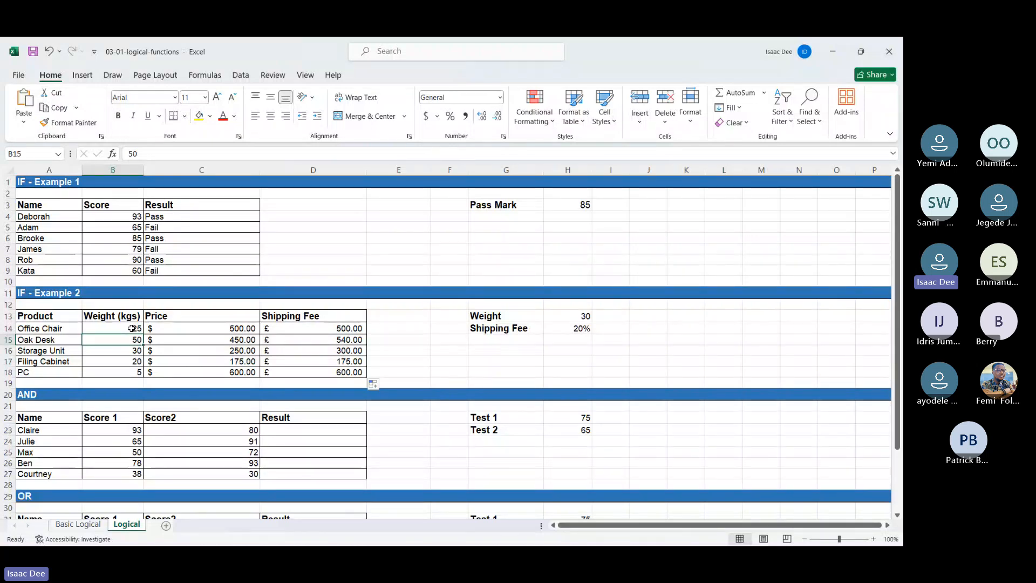
key("Right")
key("Right")
key("Left")
key("Left")
key("Down")
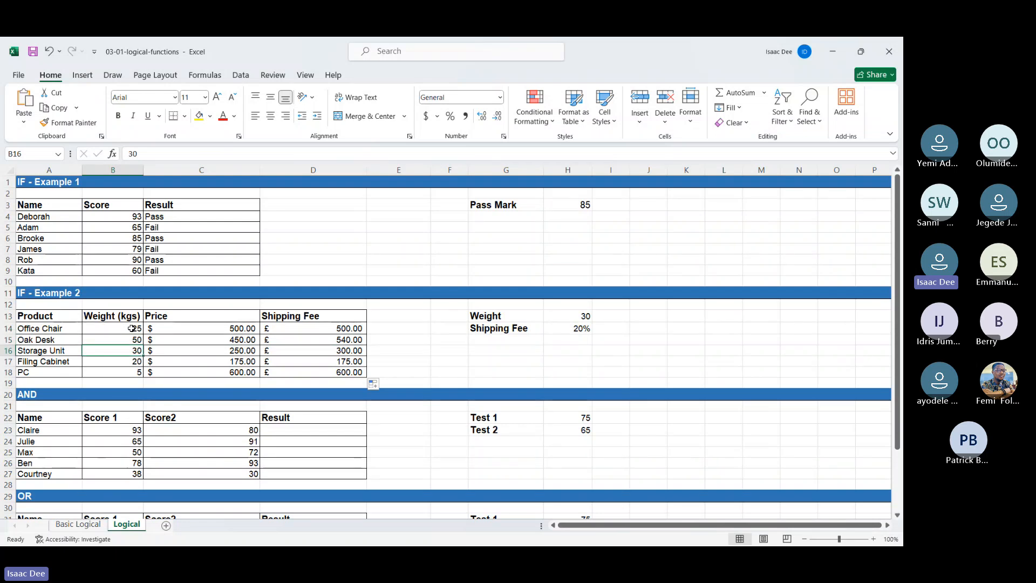
key("Right")
key("Right")
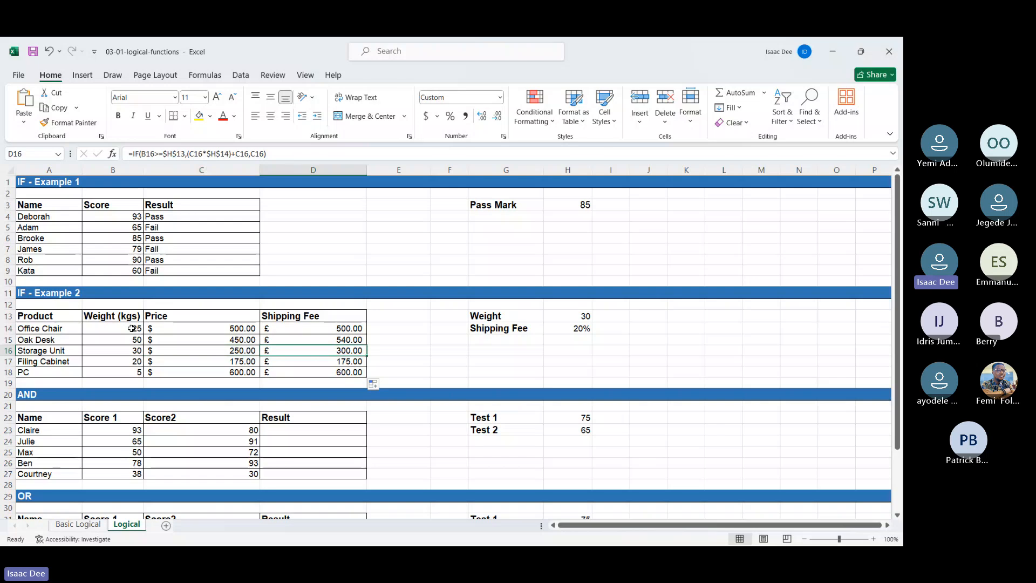
key("Left")
key("Left")
key("Down")
key("Right")
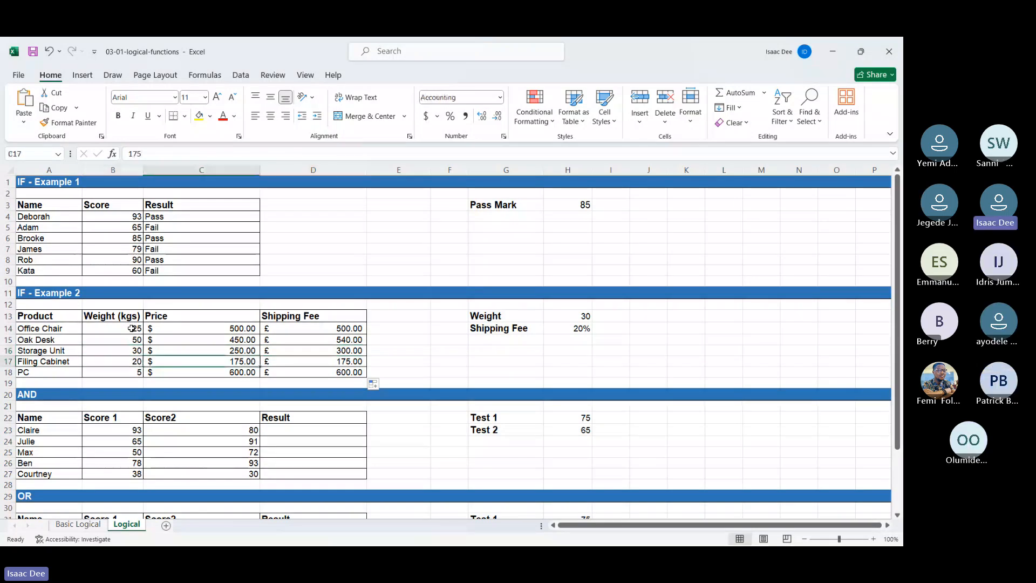
key("Right")
key("Right")
key("Left")
key("Left")
key("Left")
key("Down")
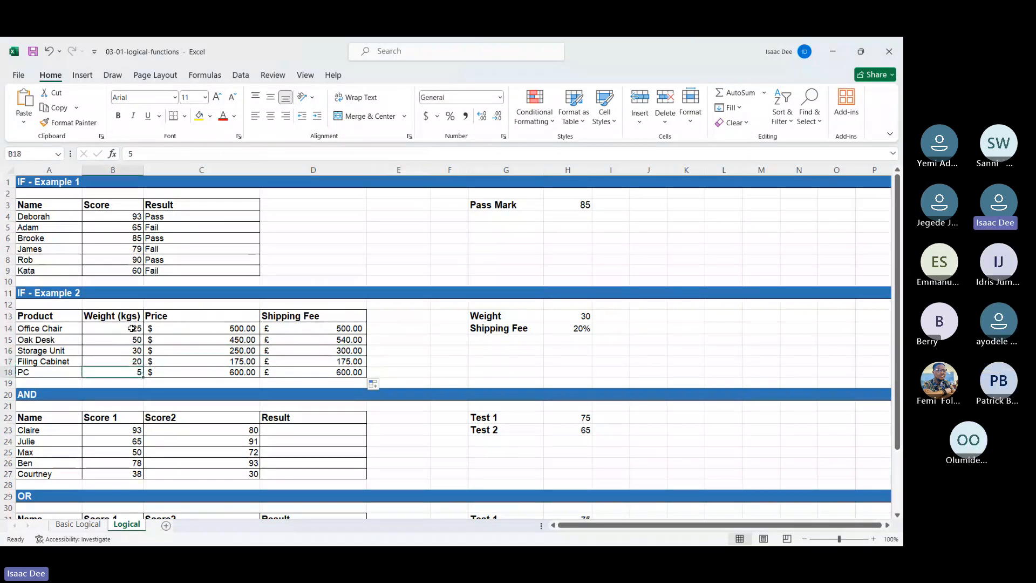
key("Right")
key("Right")
key("Right")
Step: Start an IF formula in D23 under Result in the AND section, with an AND function as its logical test
scroll(132, 329, "down", 3)
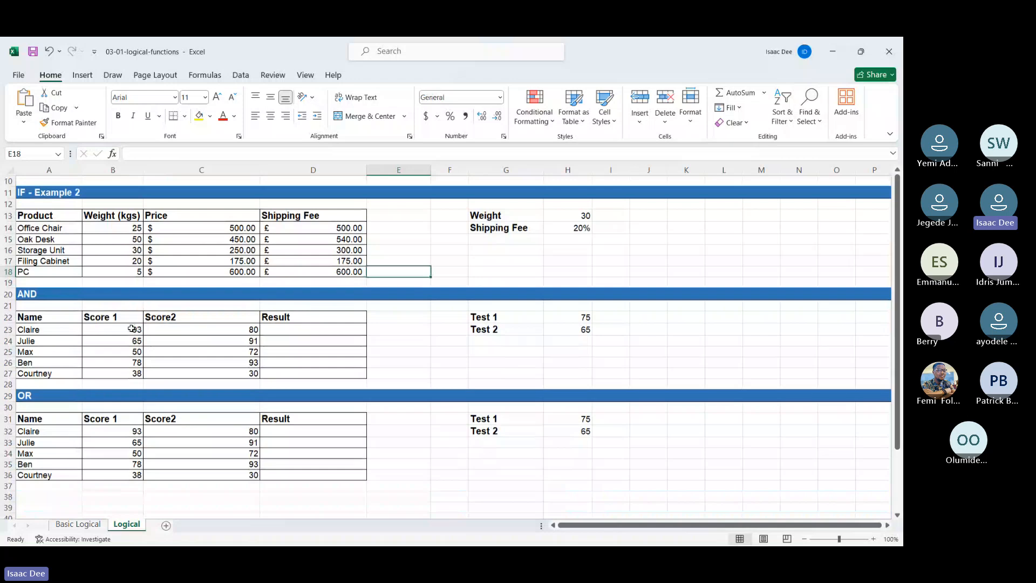
left_click(285, 324)
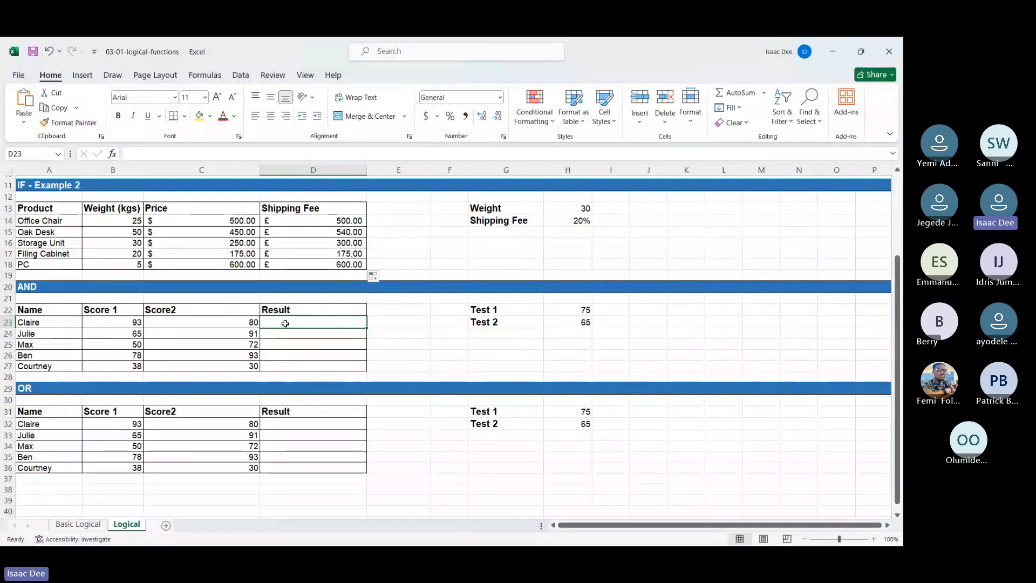
type("=")
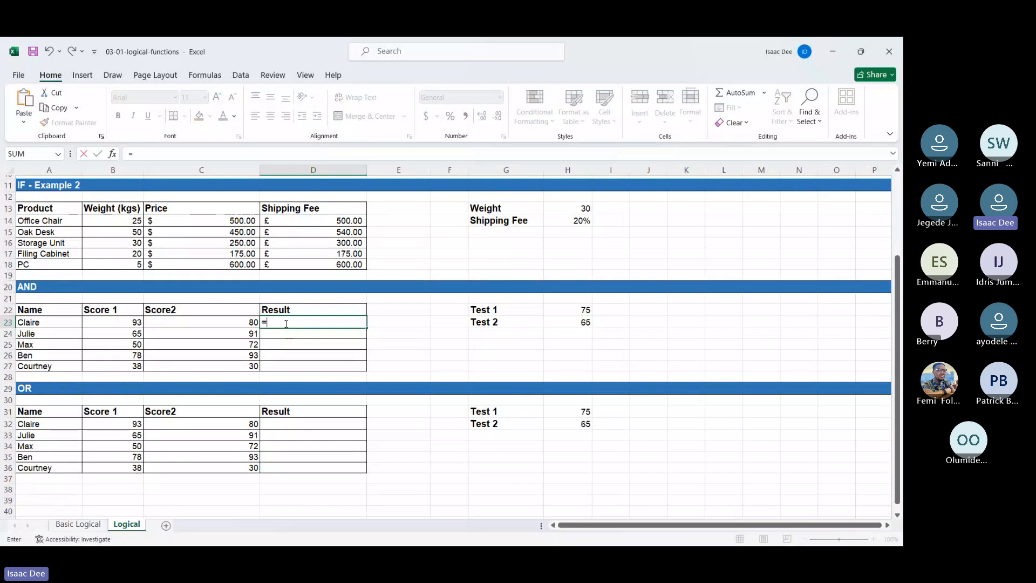
type("IF(")
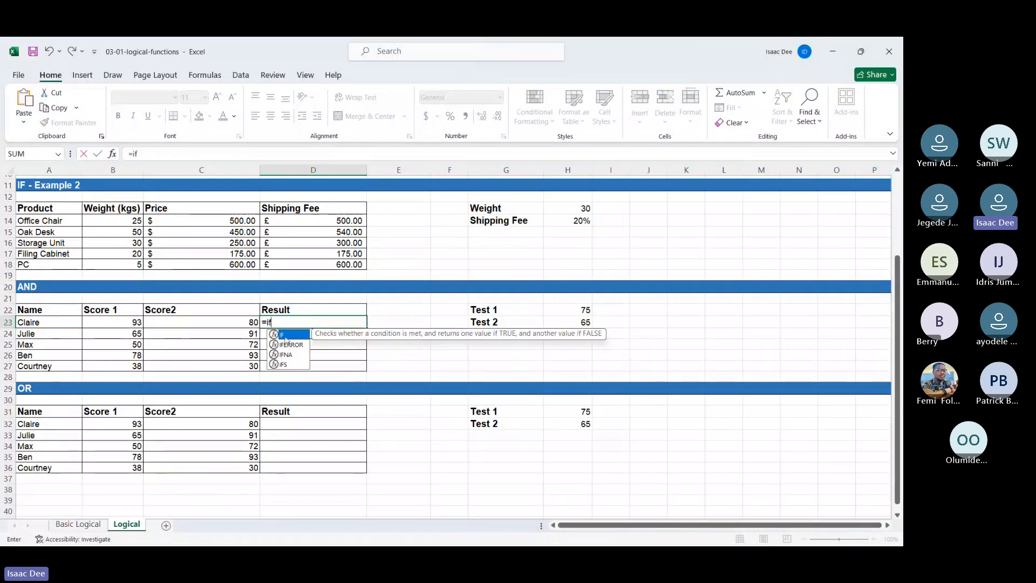
left_click(134, 326)
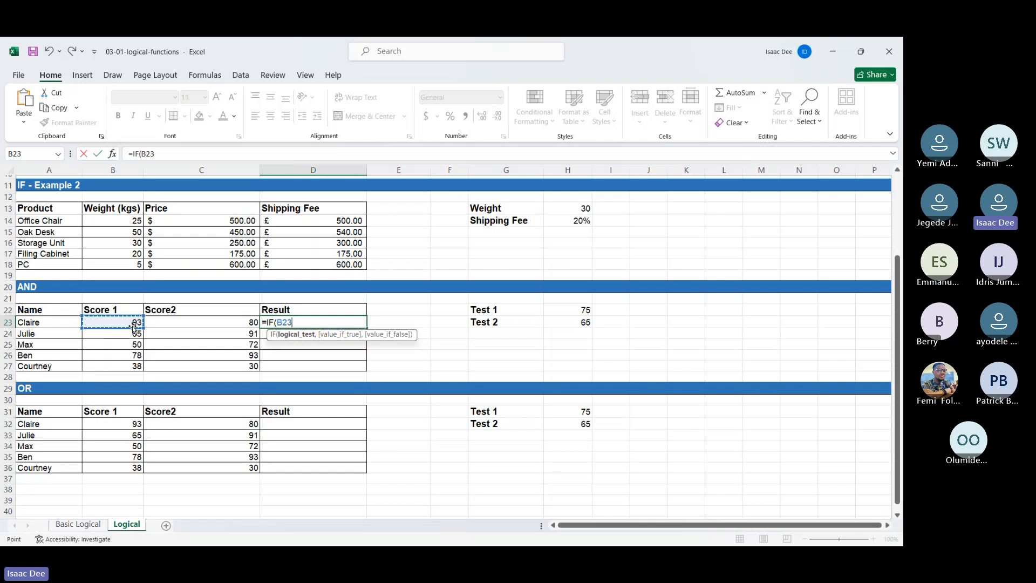
key("BackSpace")
key("BackSpace")
key("BackSpace")
type("and")
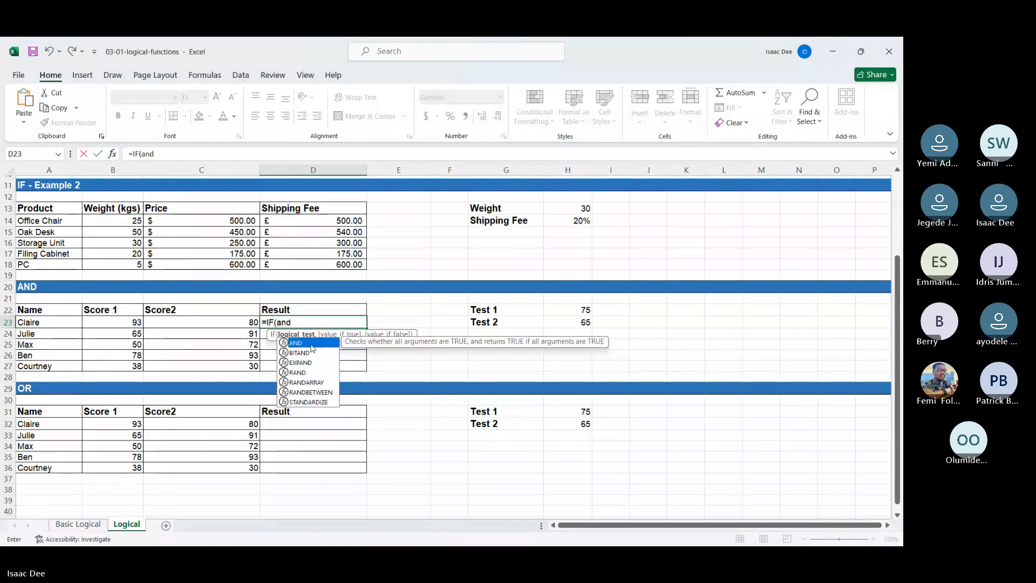
double_click(311, 343)
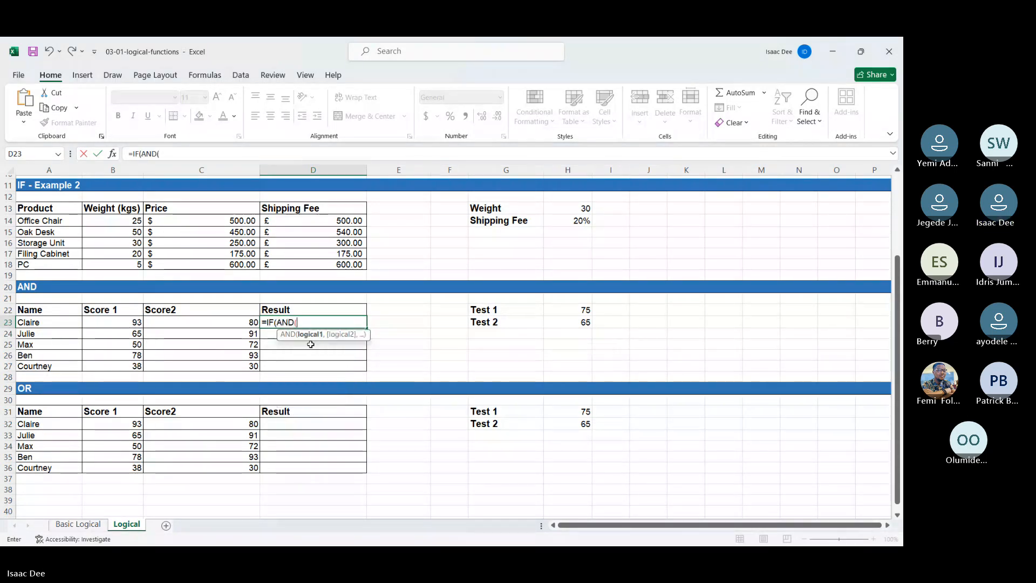
Step: Enter B23>=$H$22 as the first AND condition, comparing Score 1 with an absolute Test 1 reference
left_click(116, 324)
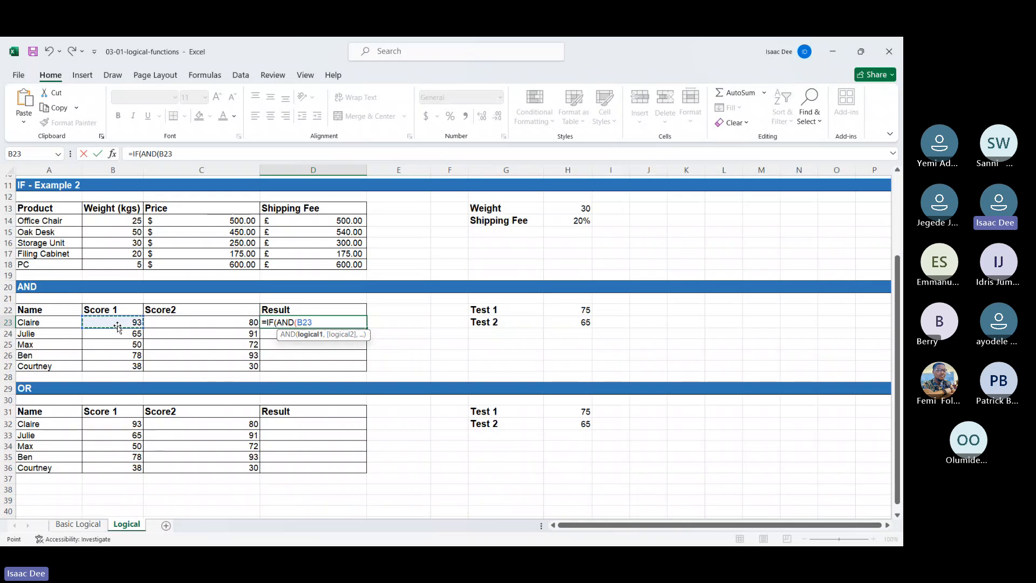
type(">=")
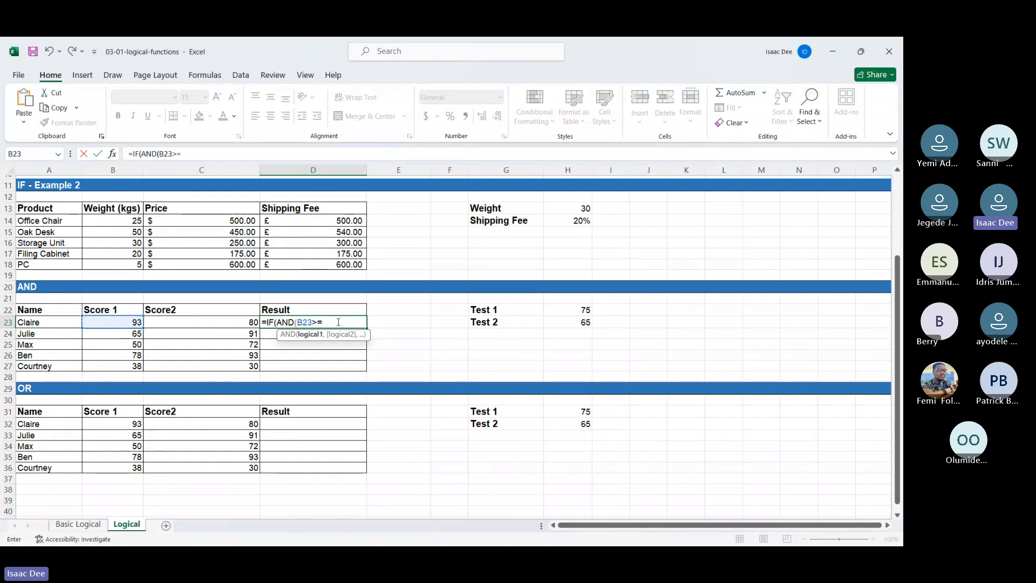
left_click(587, 311)
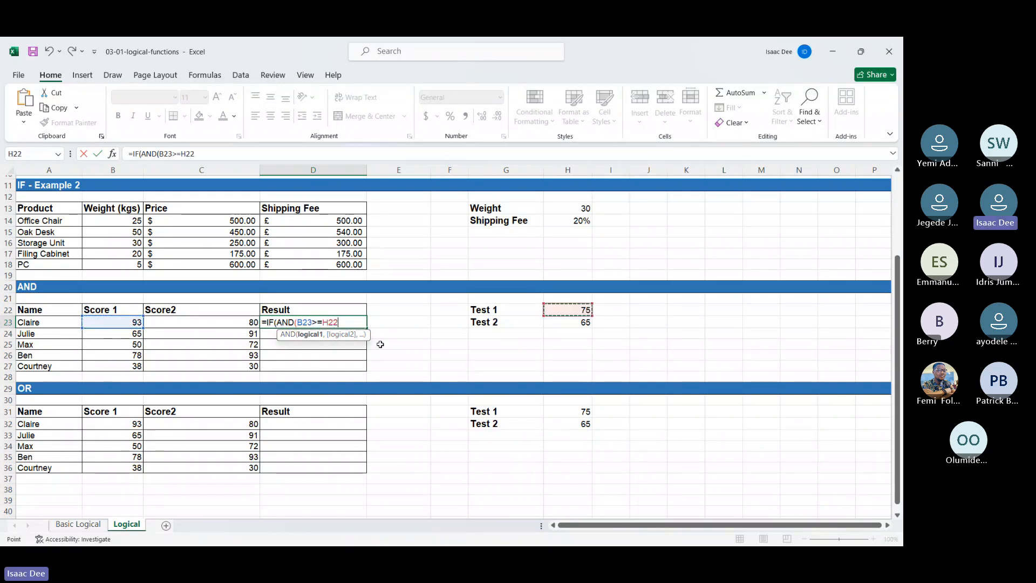
left_click(324, 322)
type("$")
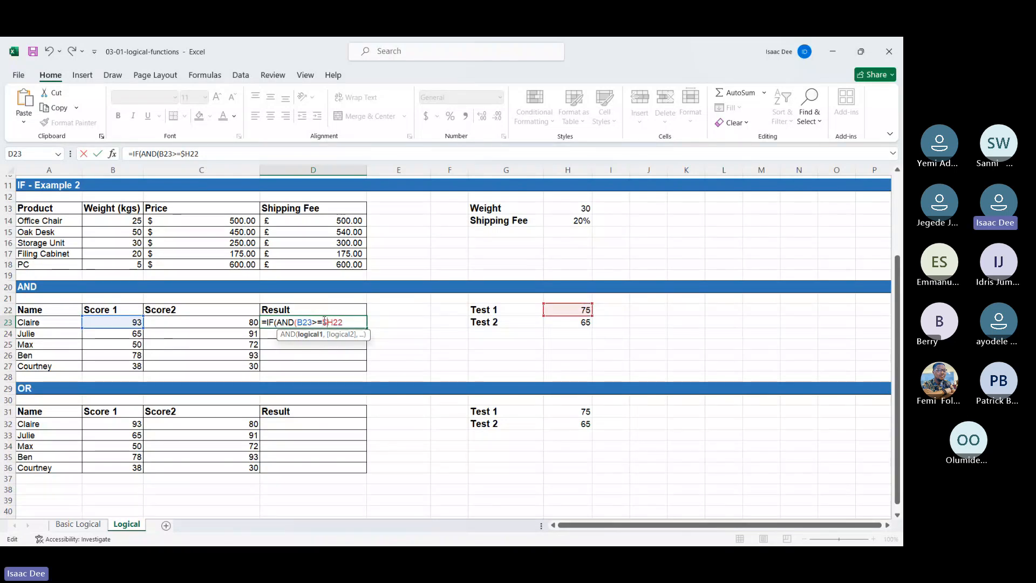
key("Right")
type("$")
key("Right")
key("Right")
type(",")
Step: Add C23>=$H$23 as the second condition, with an absolute Test 2 reference, and close the AND function
left_click(220, 322)
type(">=")
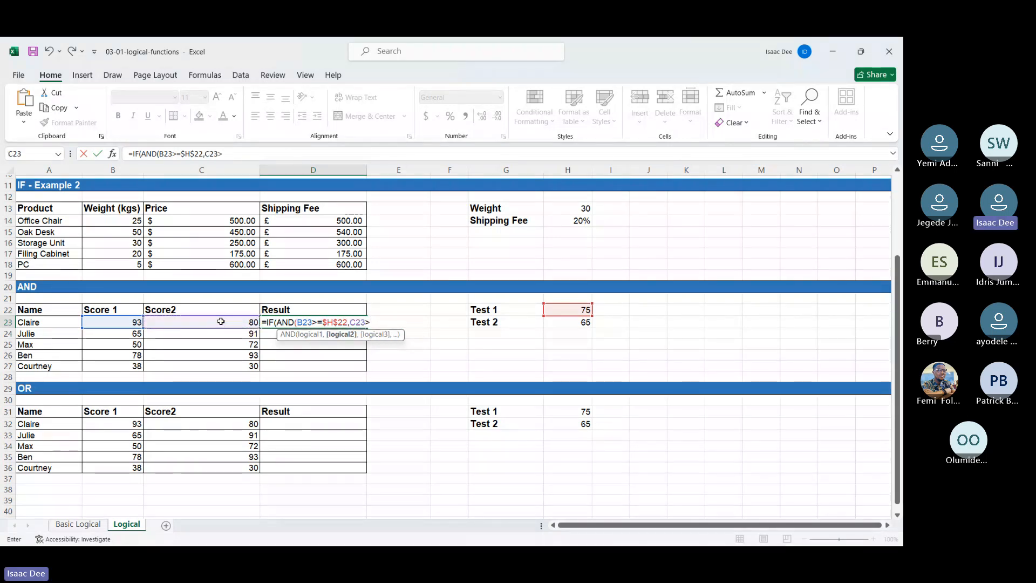
left_click(562, 321)
left_click(375, 320)
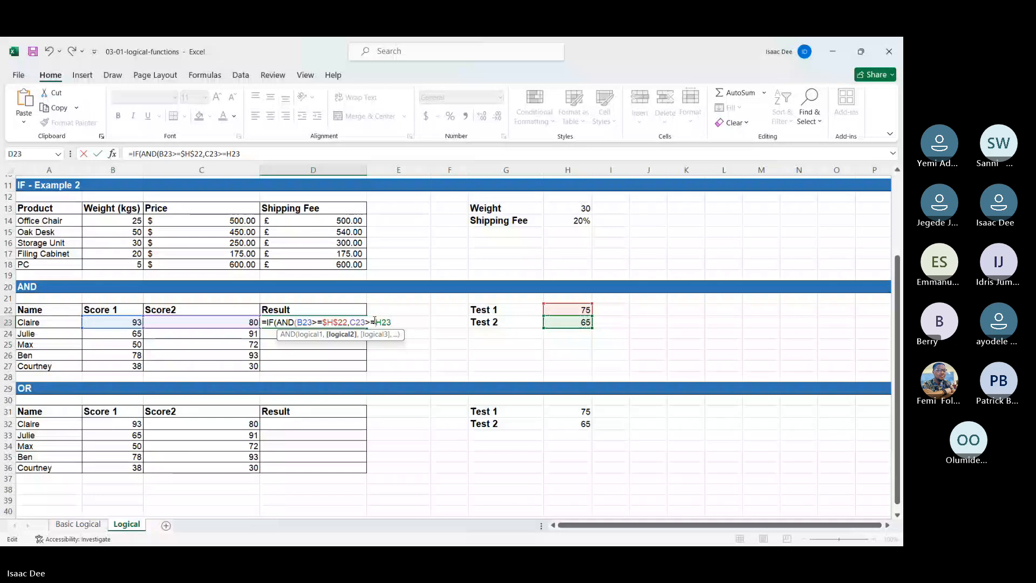
key("F4")
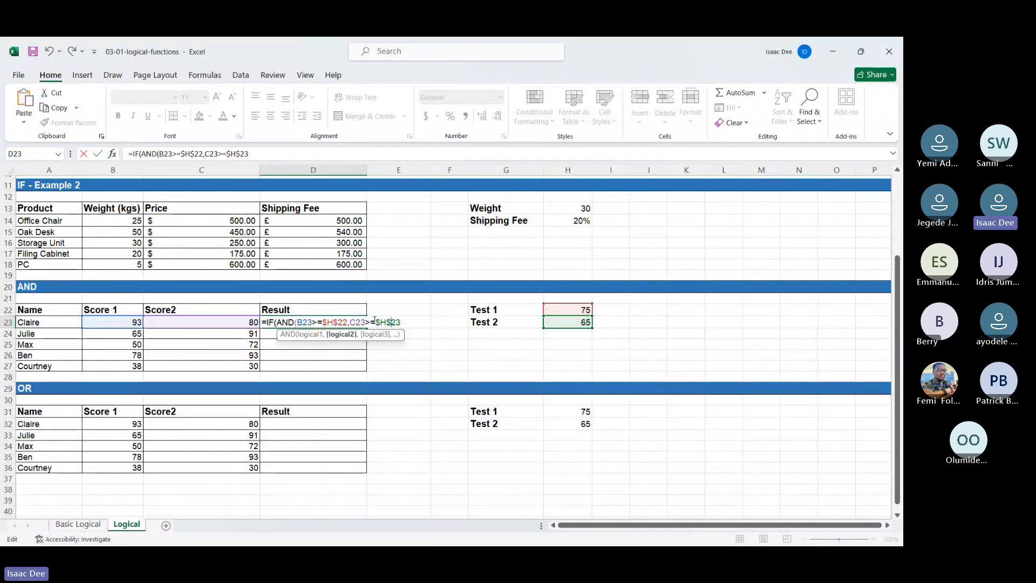
type(")")
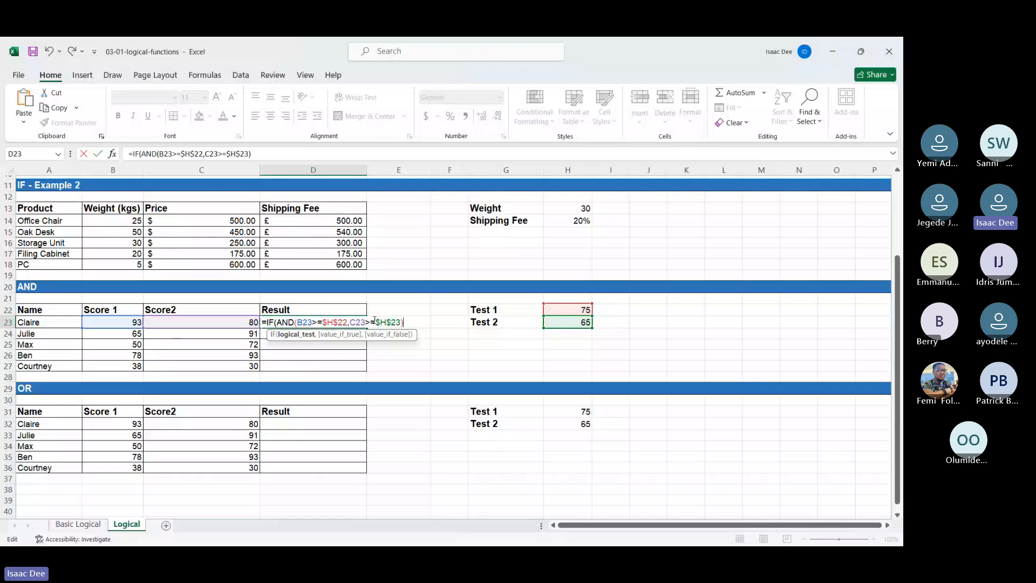
type(",\"Pass")
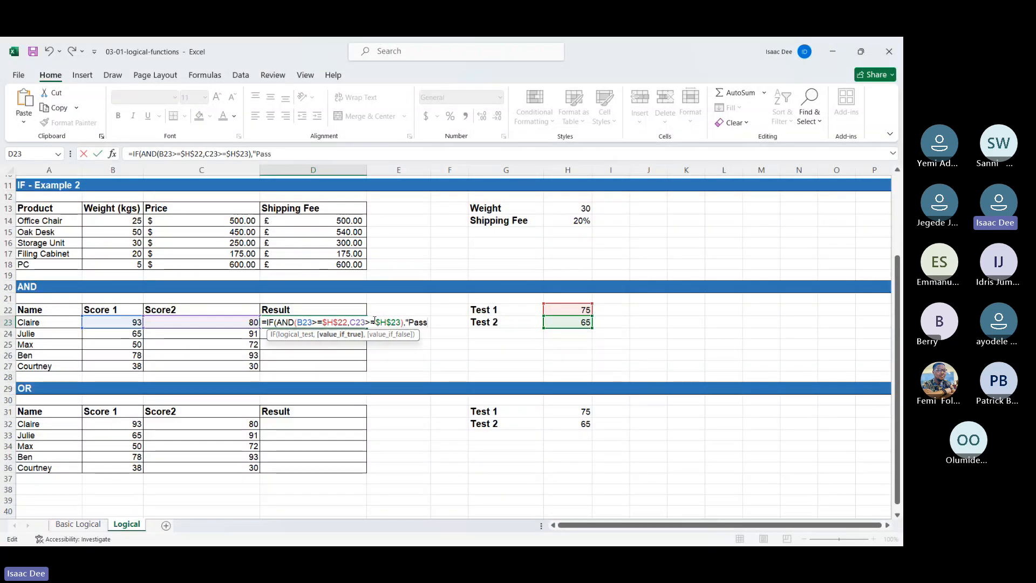
type("\",\"F")
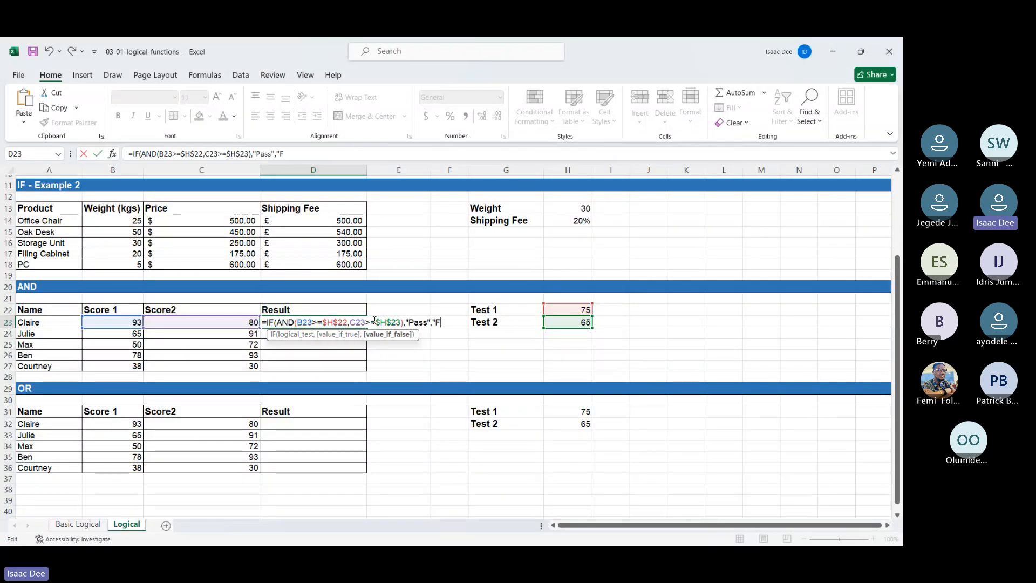
type("ail")
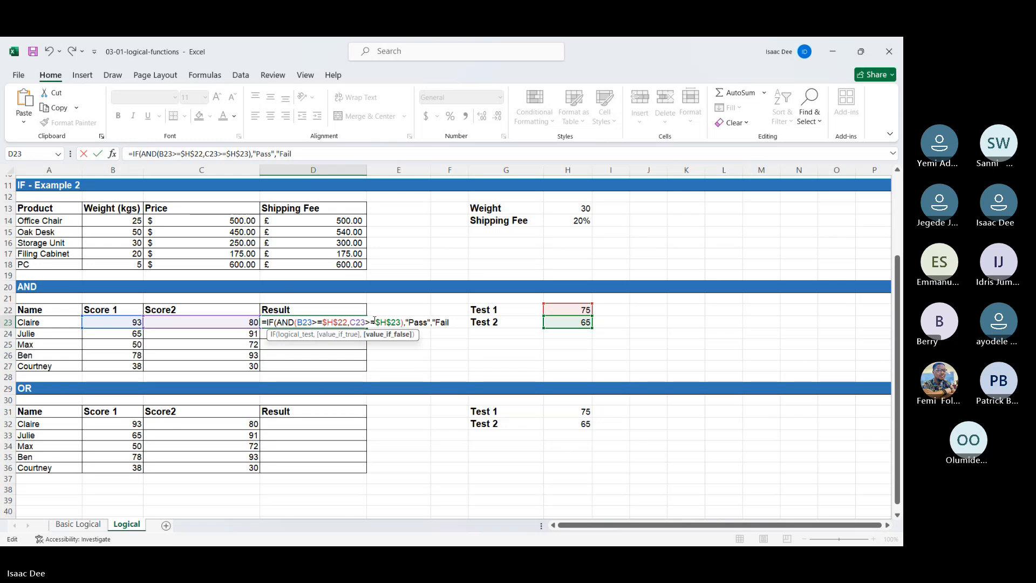
type("\"")
Step: Complete the D23 formula with "Pass" as the true value and "Fail" as the false value
key("Return")
key("Return")
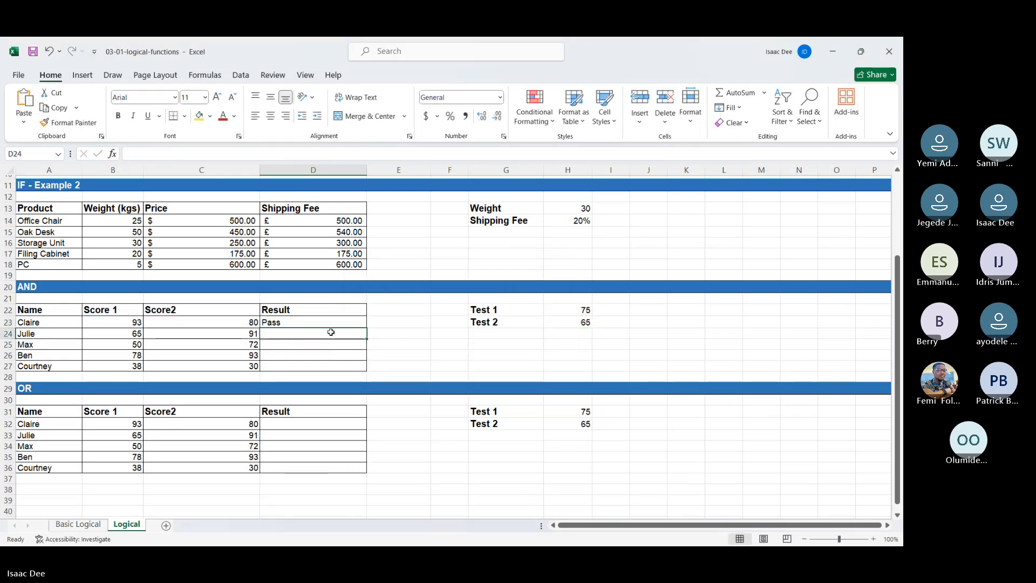
Step: Fill the IF-AND formula from D23 down to D27 in the Result column
left_click(333, 325)
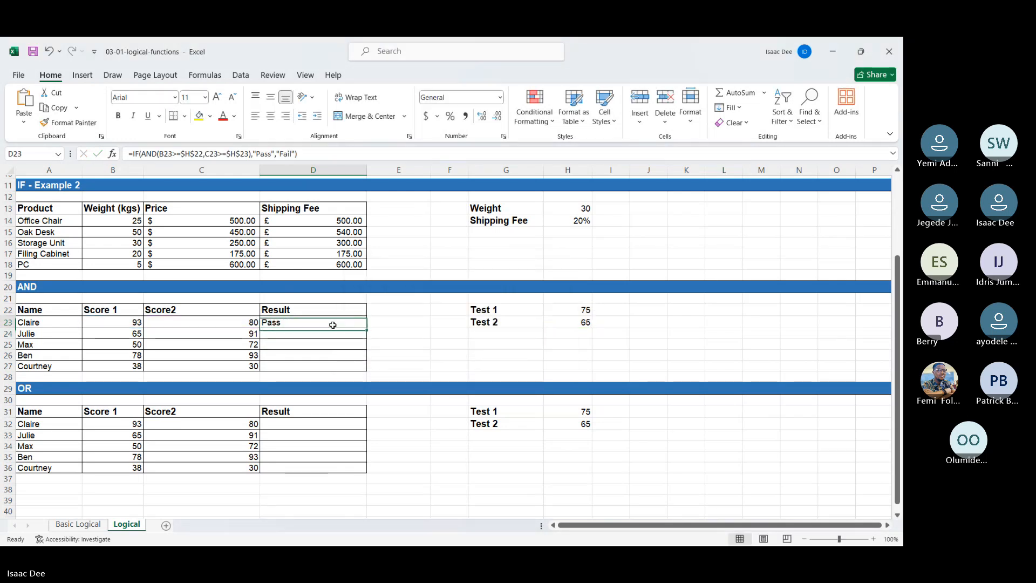
double_click(367, 329)
left_click(393, 334)
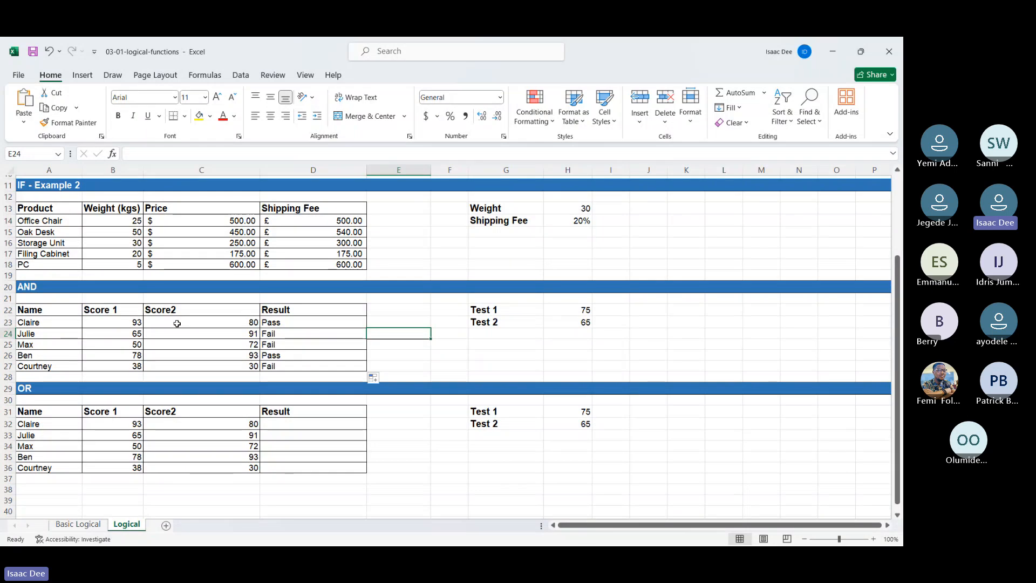
Step: Examine each row's Score 1, Score2 and Result in the AND table against the Test 1 and Test 2 thresholds
left_click(117, 335)
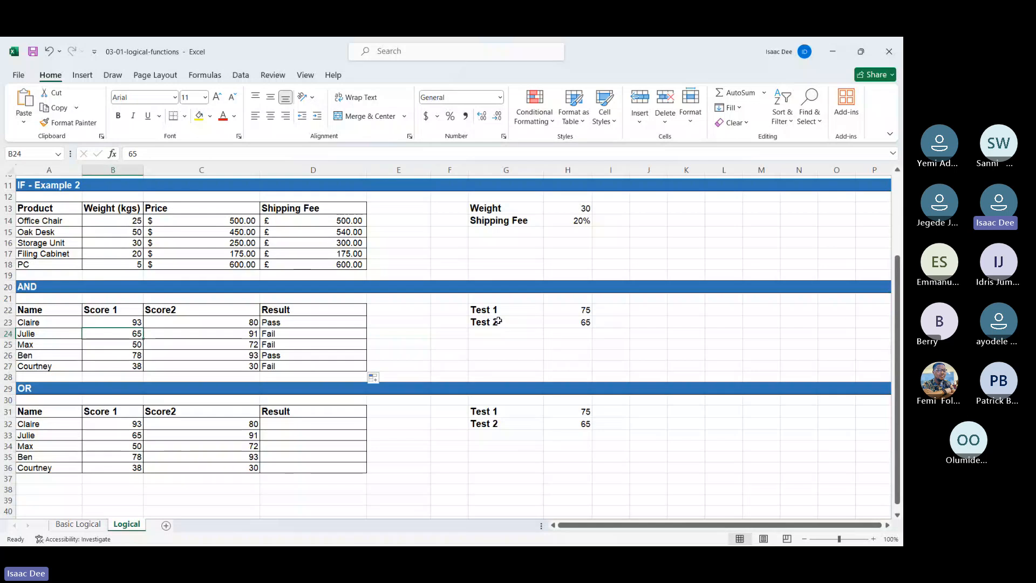
left_click(560, 312)
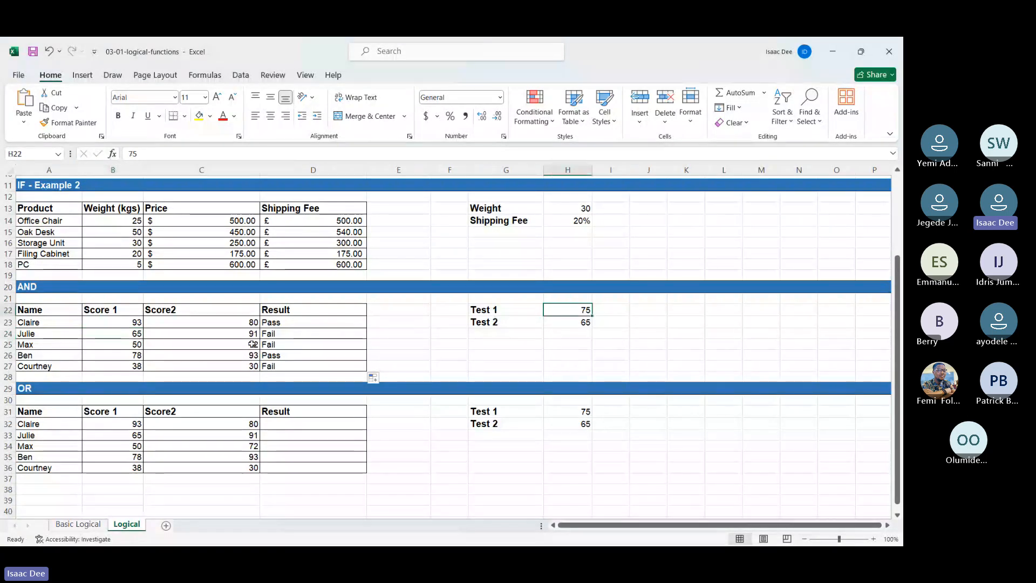
left_click(231, 336)
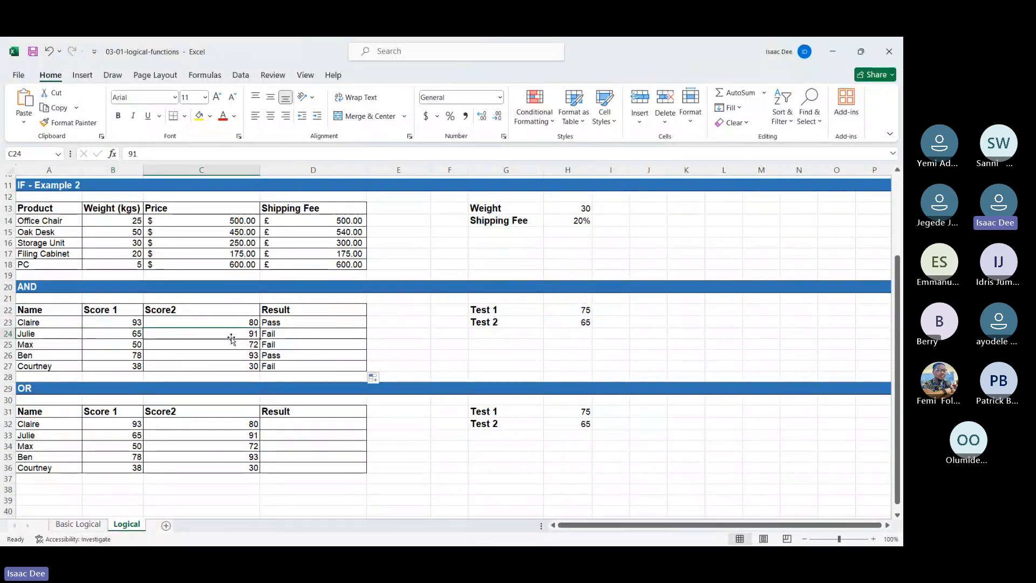
key("Right")
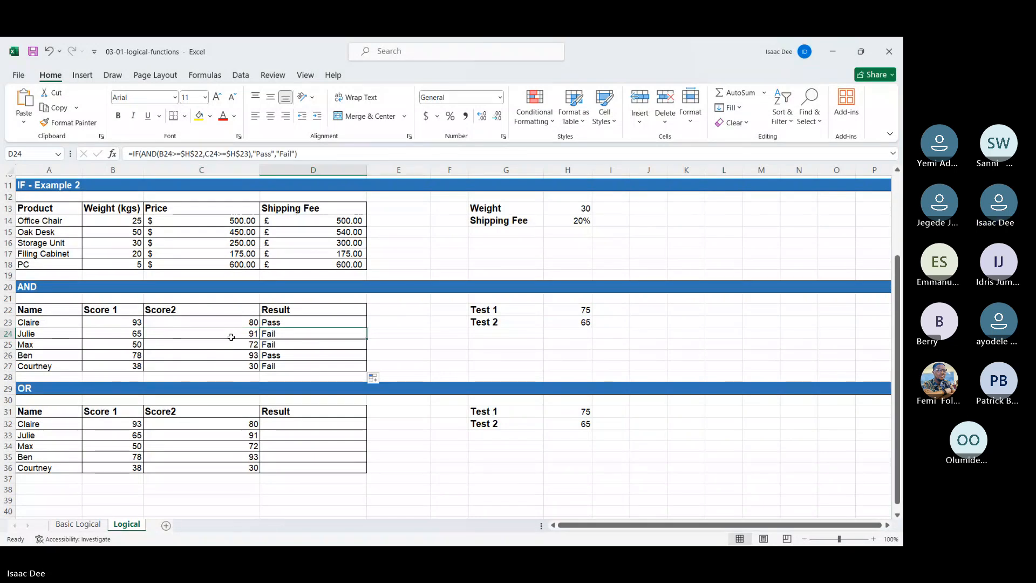
key("Left")
key("Down")
key("Left")
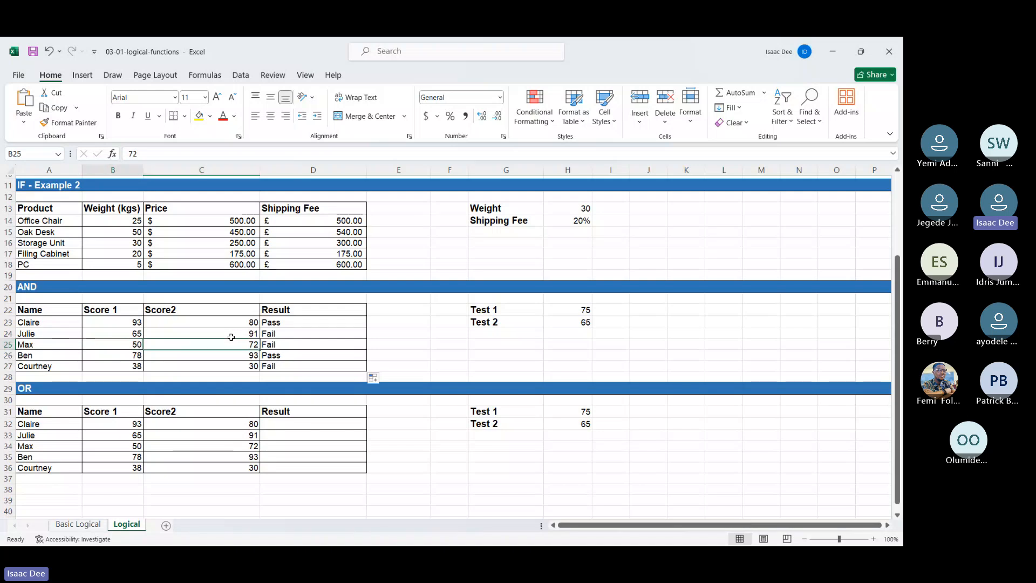
key("Down")
key("Right")
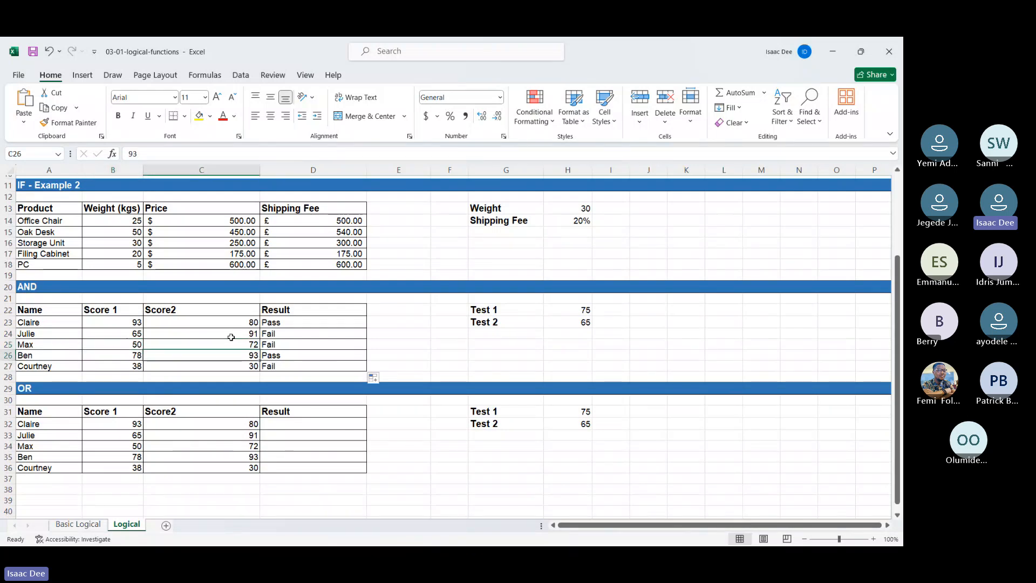
key("Down")
key("Left")
key("Right")
key("Down")
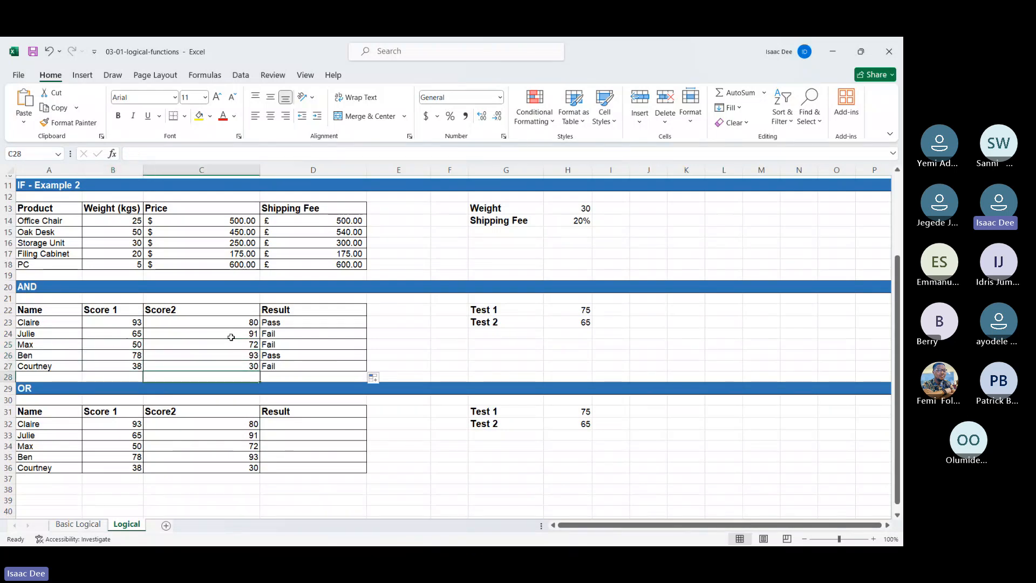
key("Left")
key("Right")
key("Right")
key("Up")
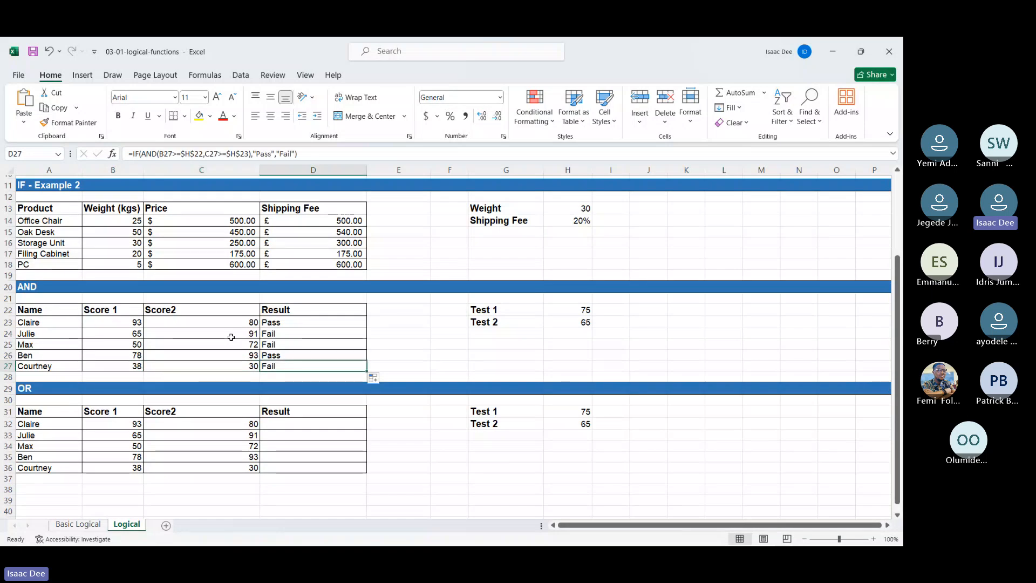
Step: Start an IF formula with a nested OR function in D32, the first Result cell of the OR table
key("Down")
key("Down")
key("Down")
key("Down")
key("Down")
type("=")
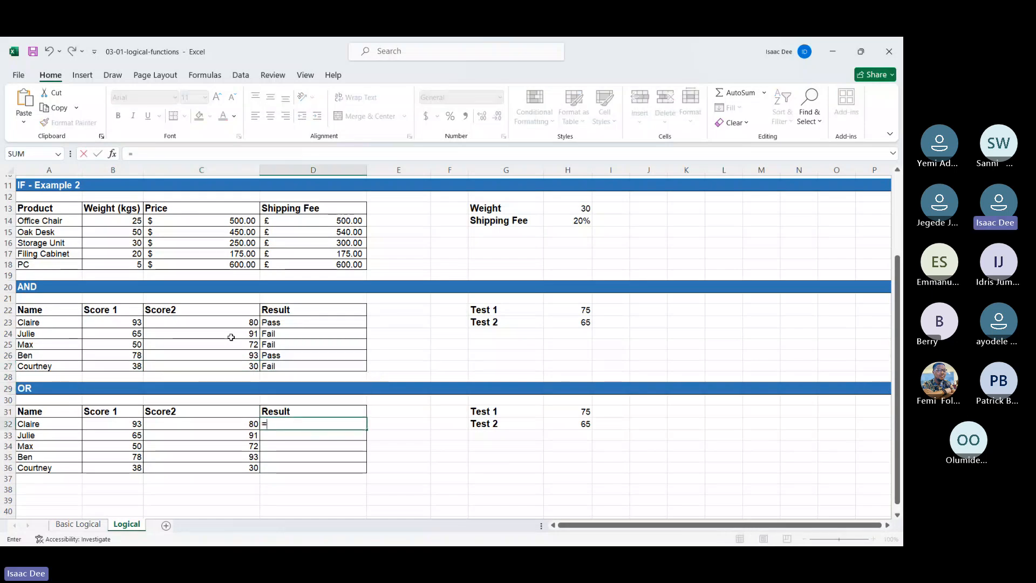
type("if")
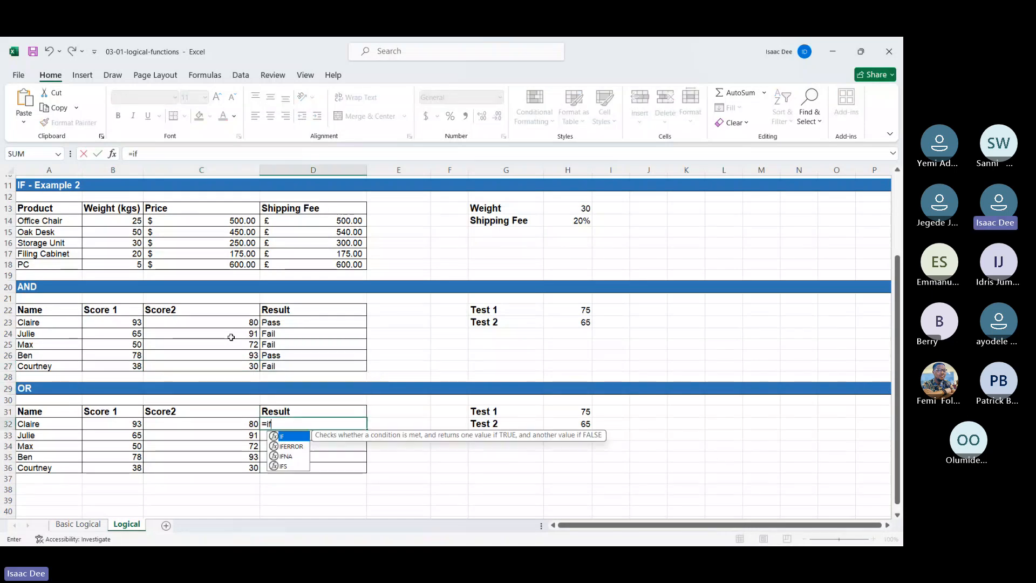
double_click(295, 437)
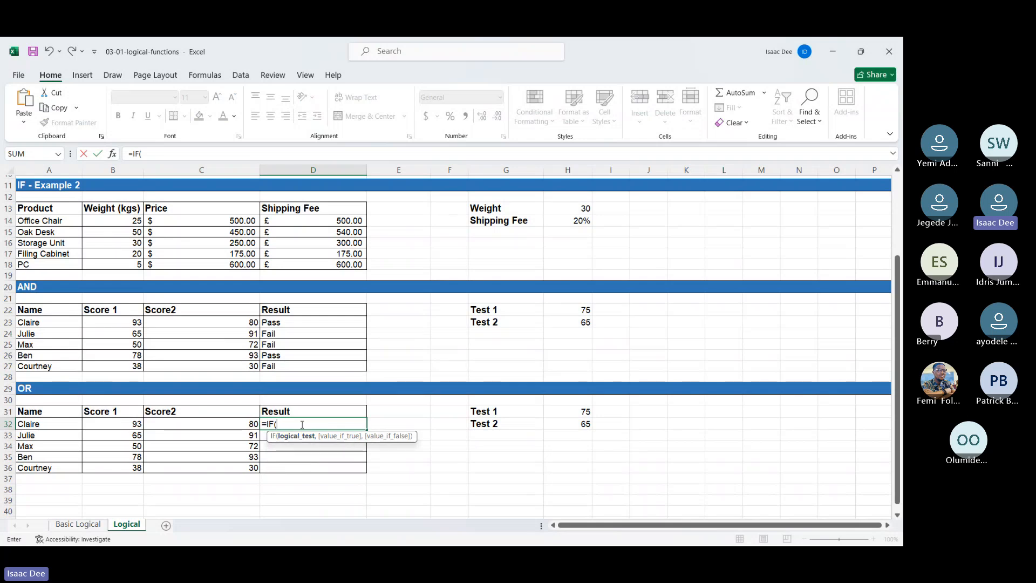
type("or")
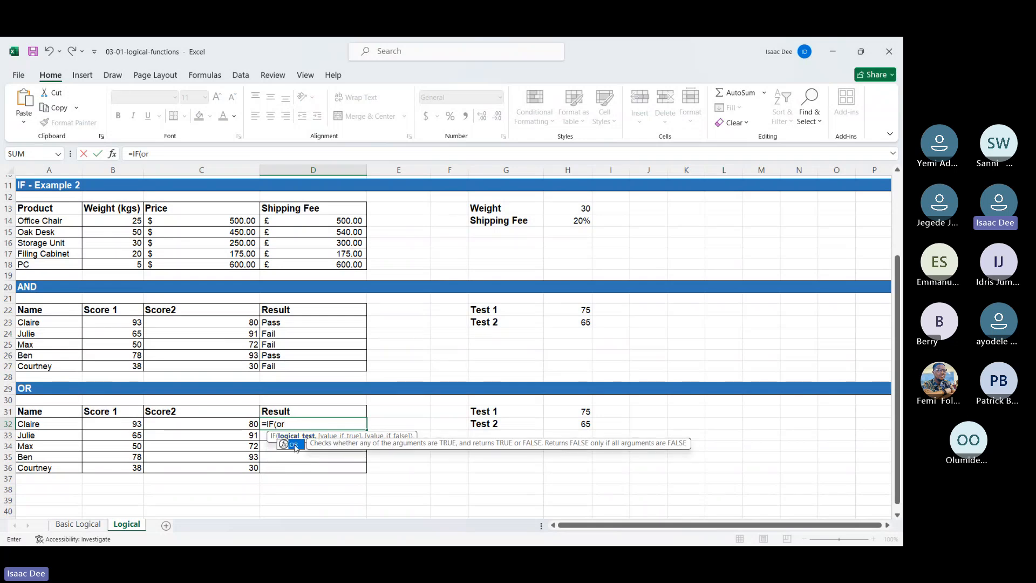
double_click(294, 444)
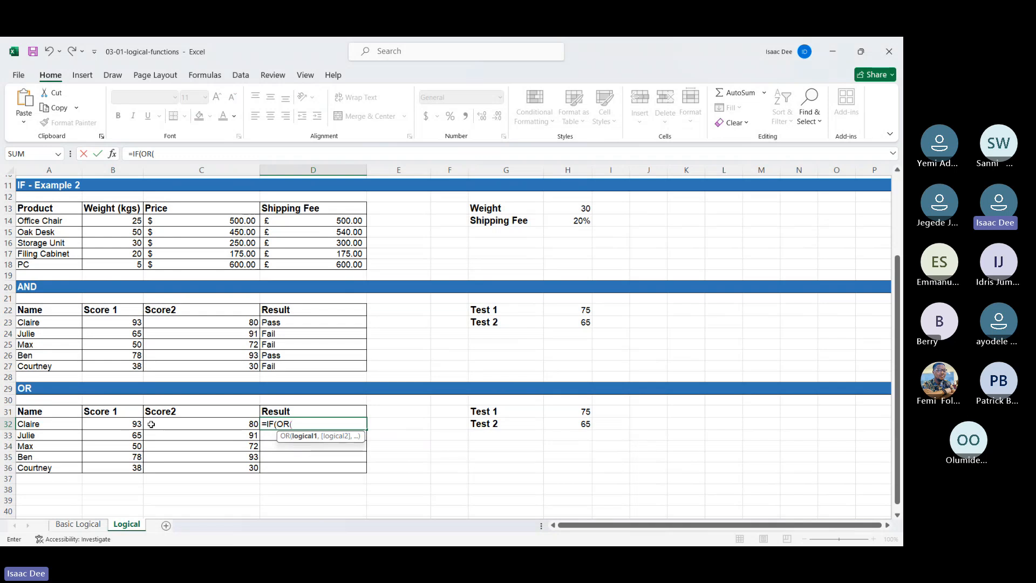
Step: Enter B32>=$H$31 as the first OR condition, comparing Score 1 with an absolute Test 1 reference
left_click(134, 425)
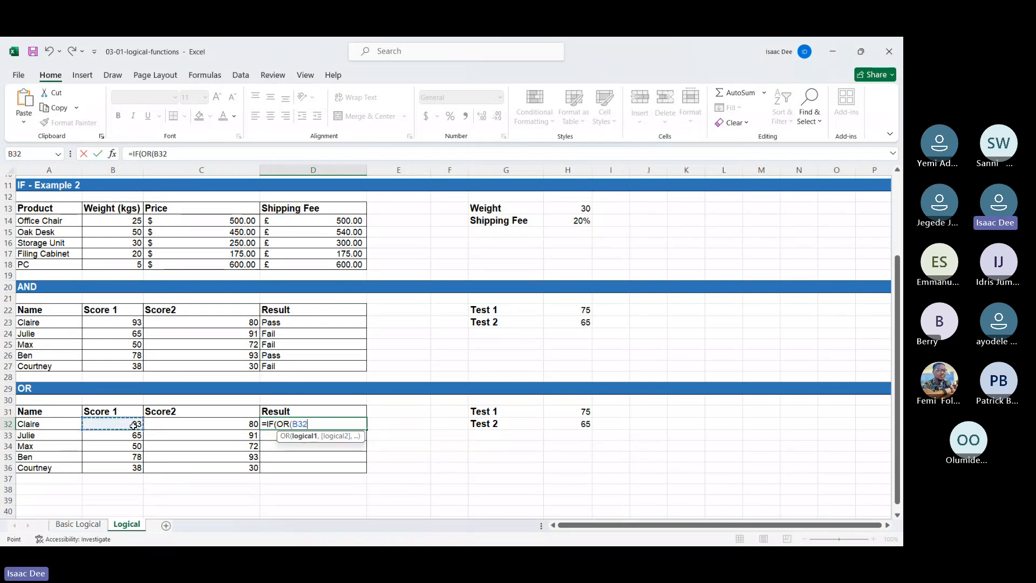
type(">=")
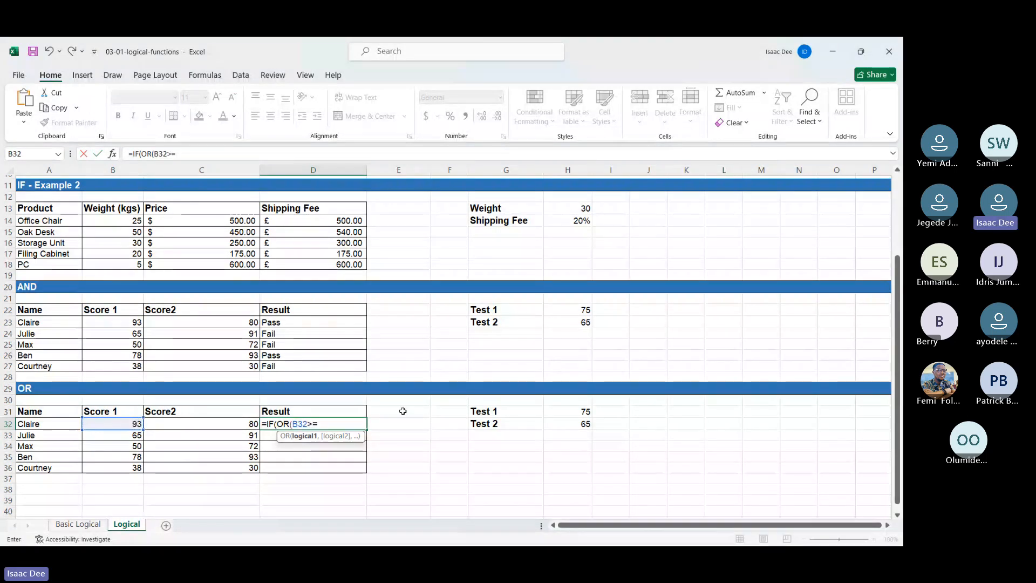
left_click(561, 410)
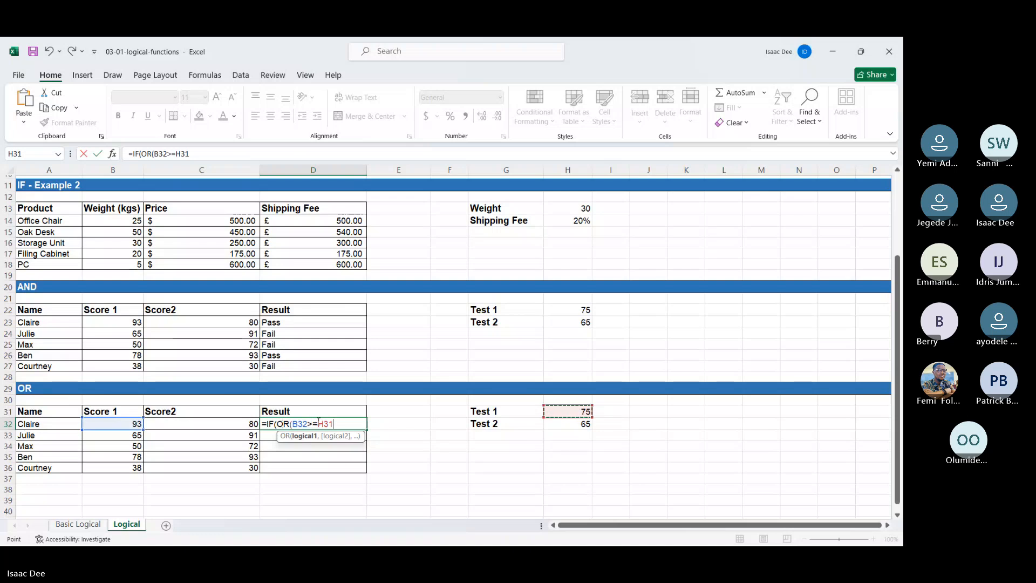
left_click(318, 424)
type("$H$31")
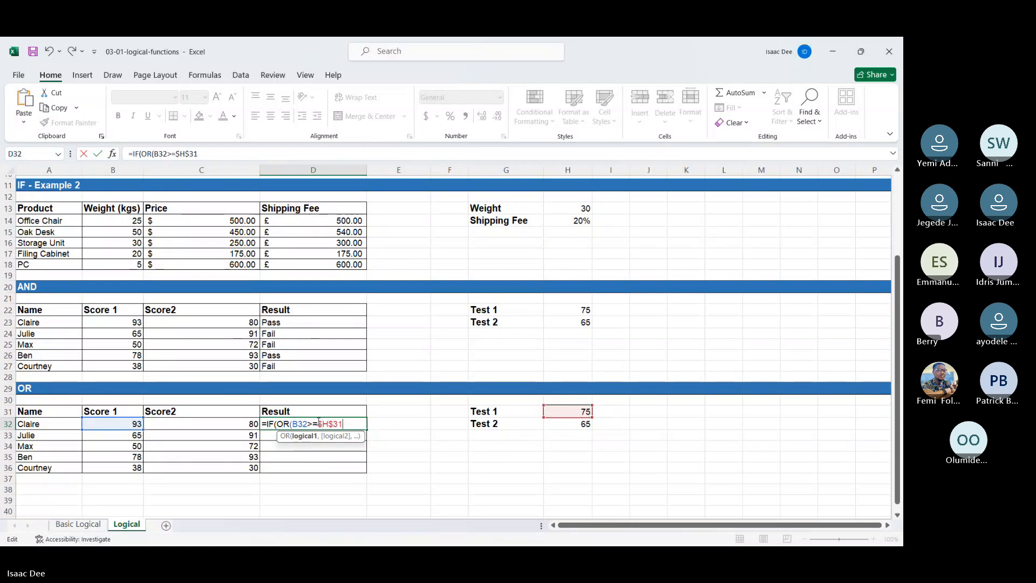
type(",")
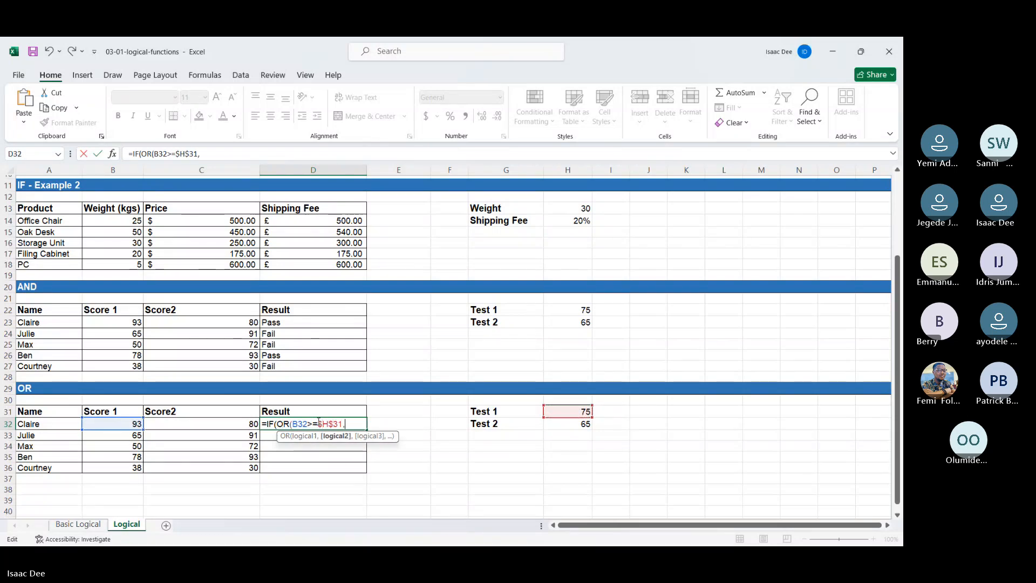
Step: Add C32>=$H$32 as the second OR condition, comparing Score2 with an absolute Test 2 reference
left_click(247, 426)
type(">=")
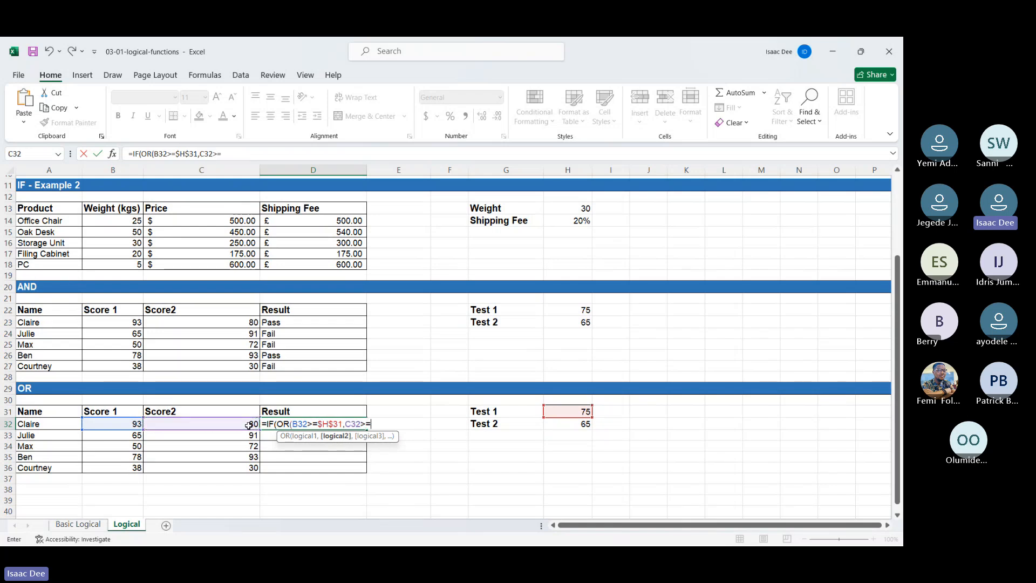
left_click(556, 426)
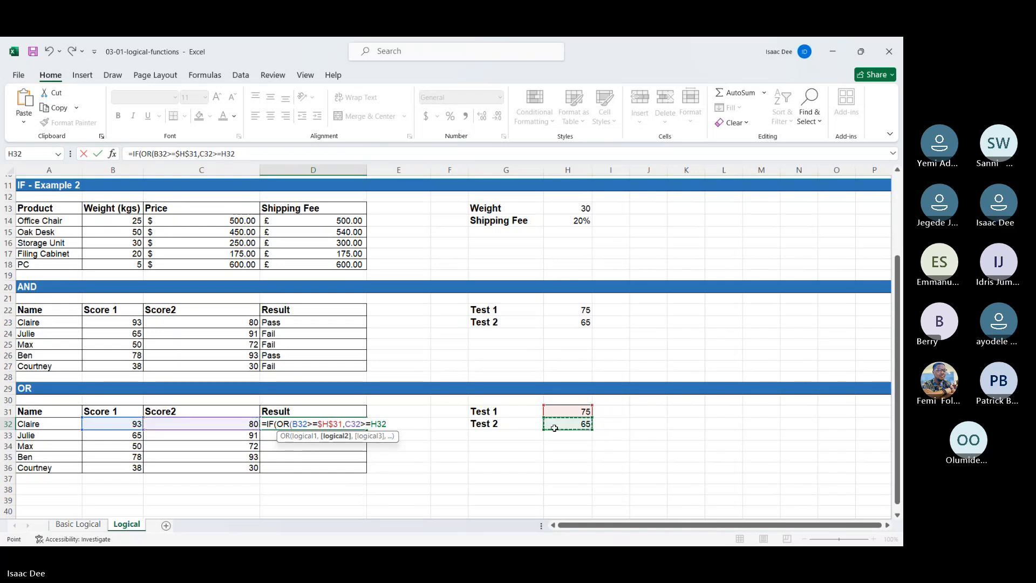
left_click(374, 424)
type("$H")
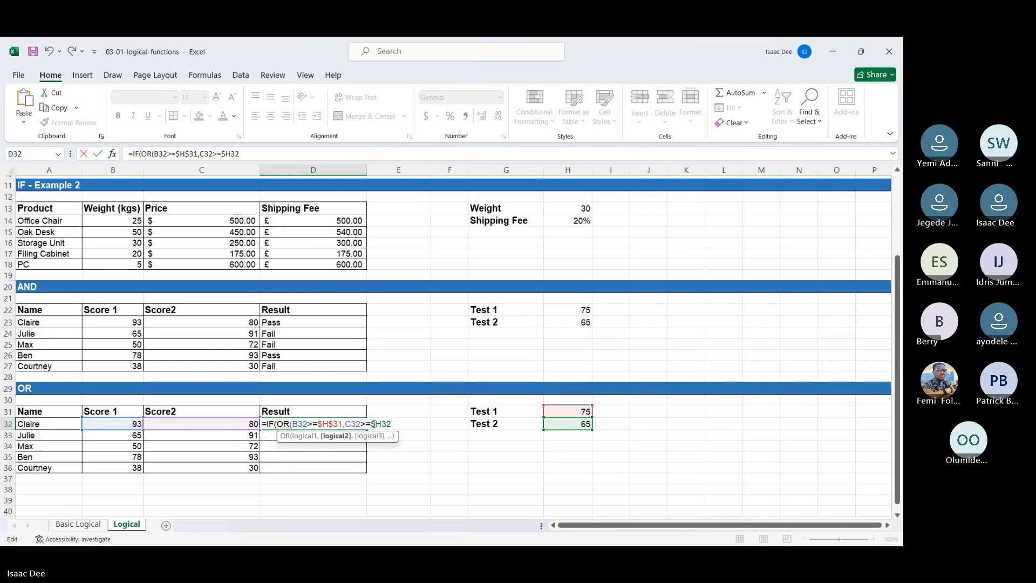
type("$32),\"P")
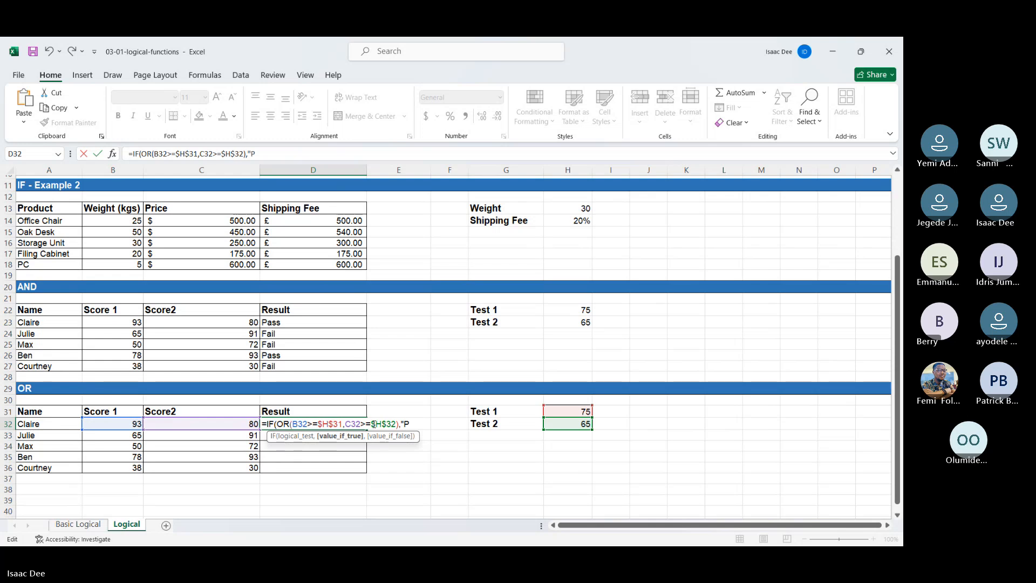
type("ass\",")
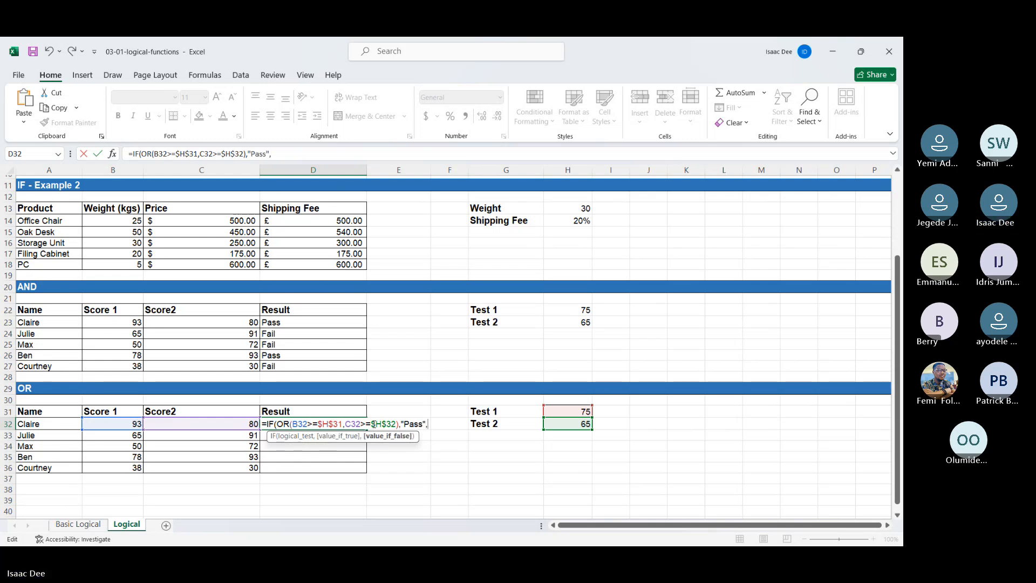
type("\"Fail")
Step: Close the OR function and complete the D32 formula with "Pass" as the true value and "Fail" as the false value
key("Return")
key("Return")
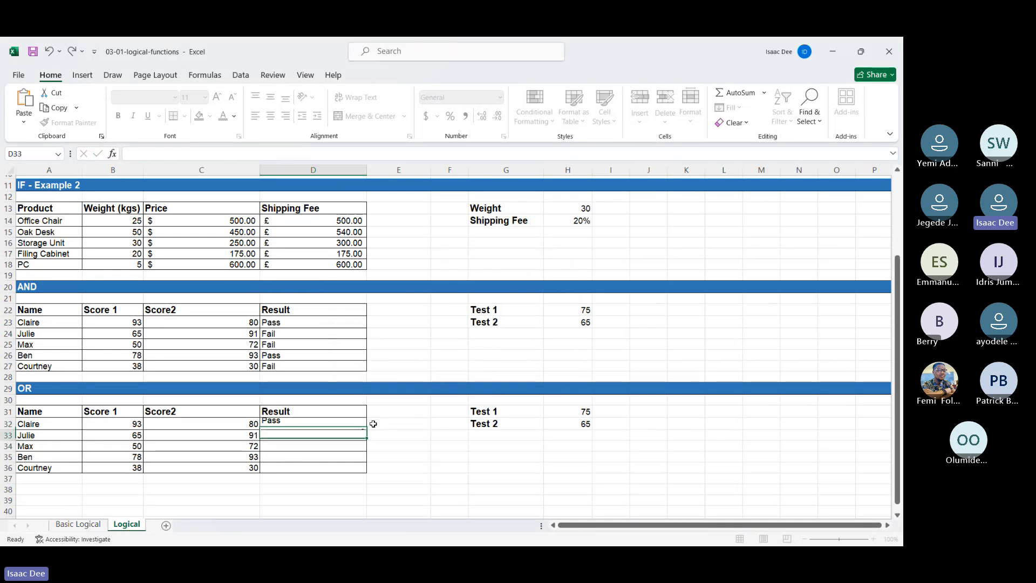
Step: Fill the IF-OR formula from D32 down to D36 in the Result column
left_click(335, 427)
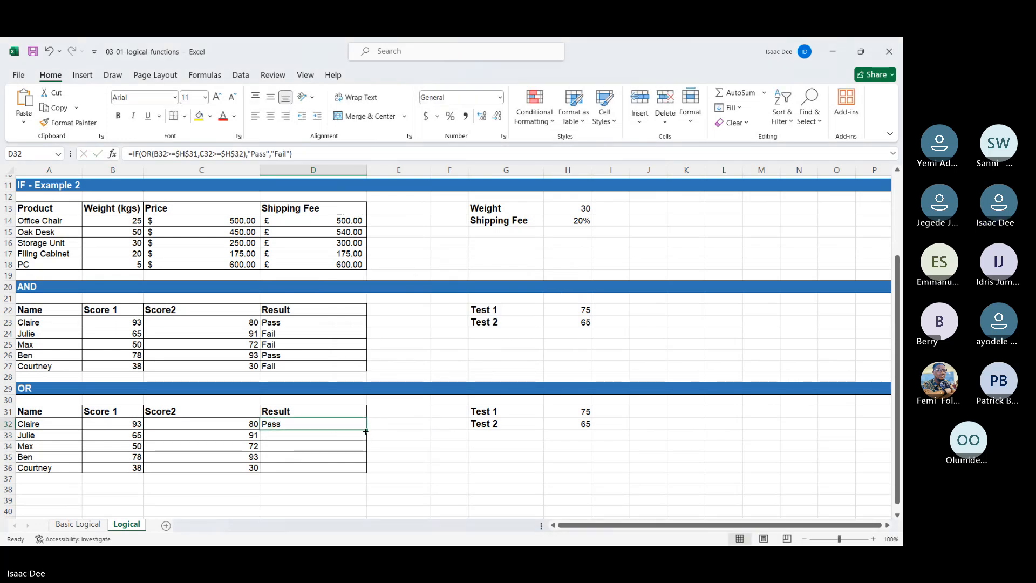
left_click_drag(367, 429, 370, 471)
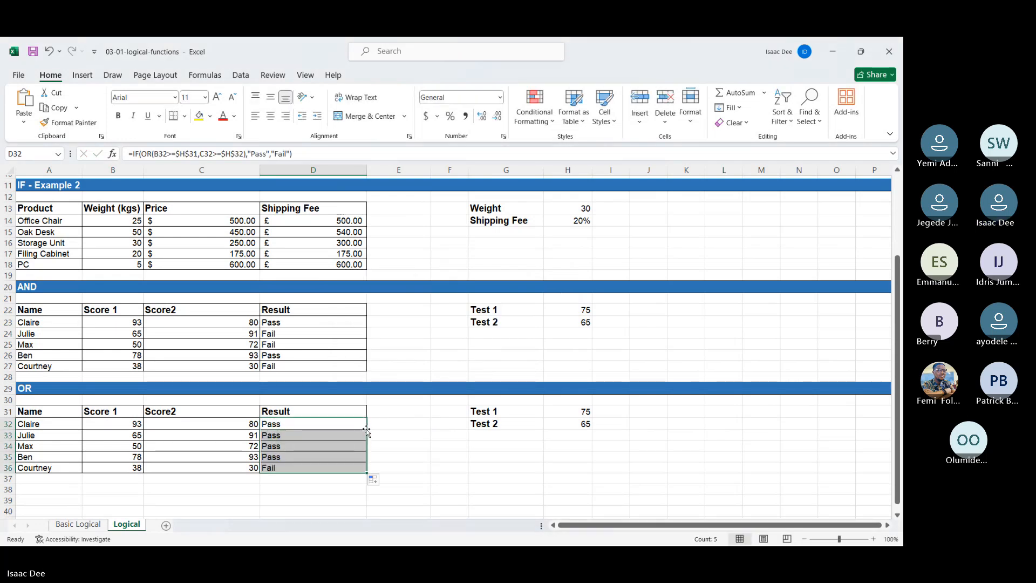
left_click(397, 444)
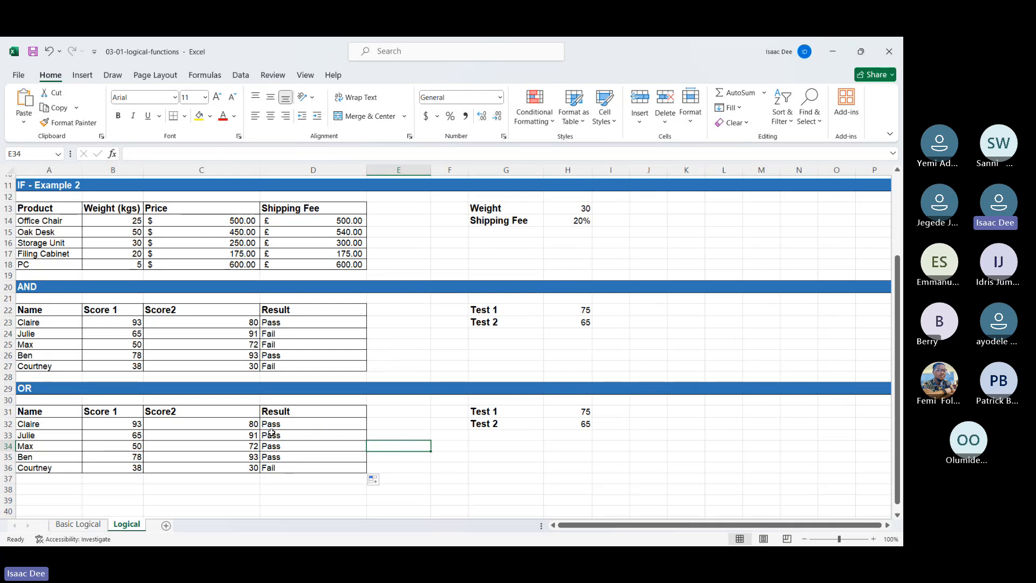
Step: Examine the scores and results in the lower rows of the OR table against the two test thresholds
key("Down")
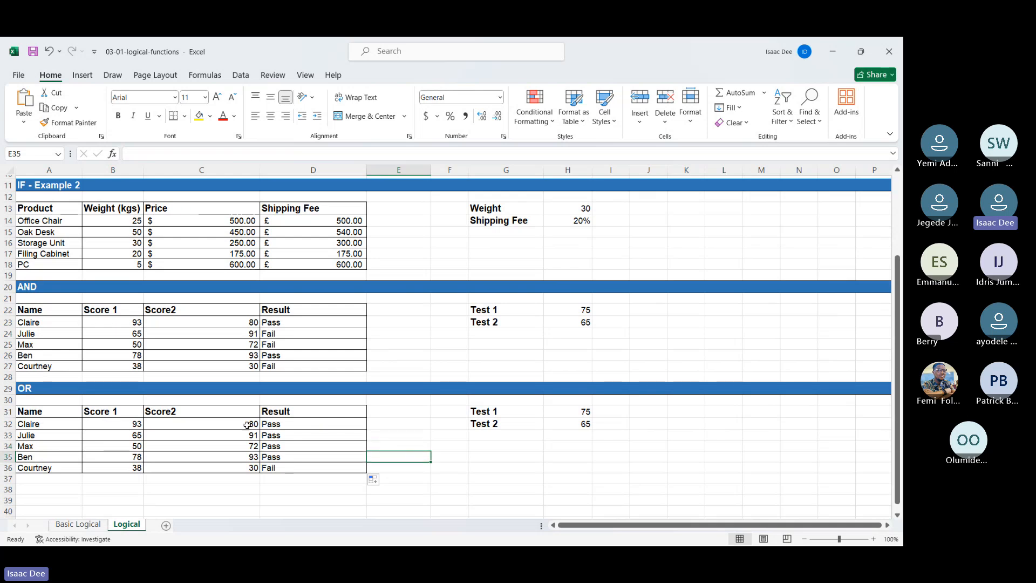
key("Up")
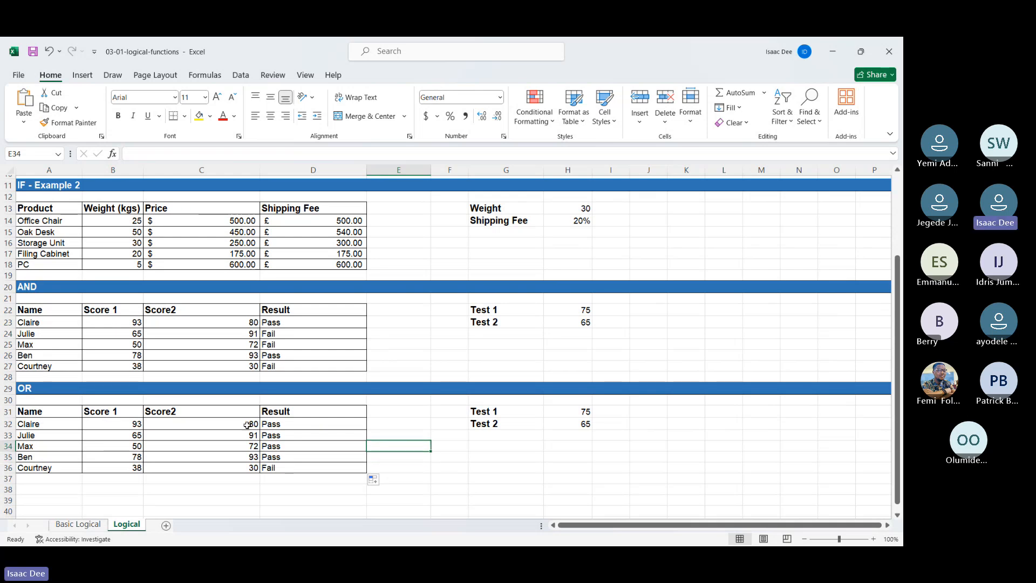
key("Left")
key("Left")
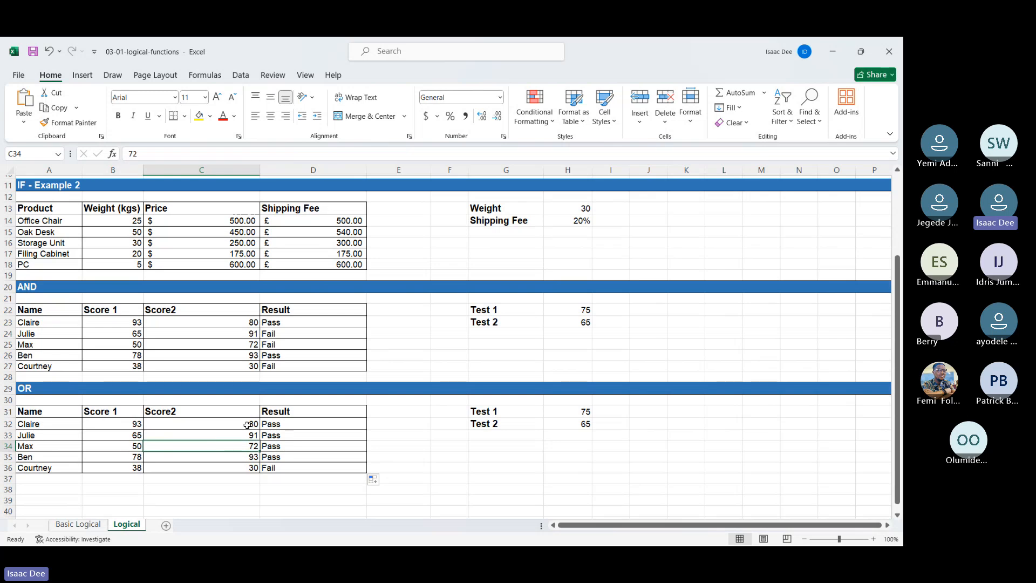
key("Right")
key("Down")
key("Down")
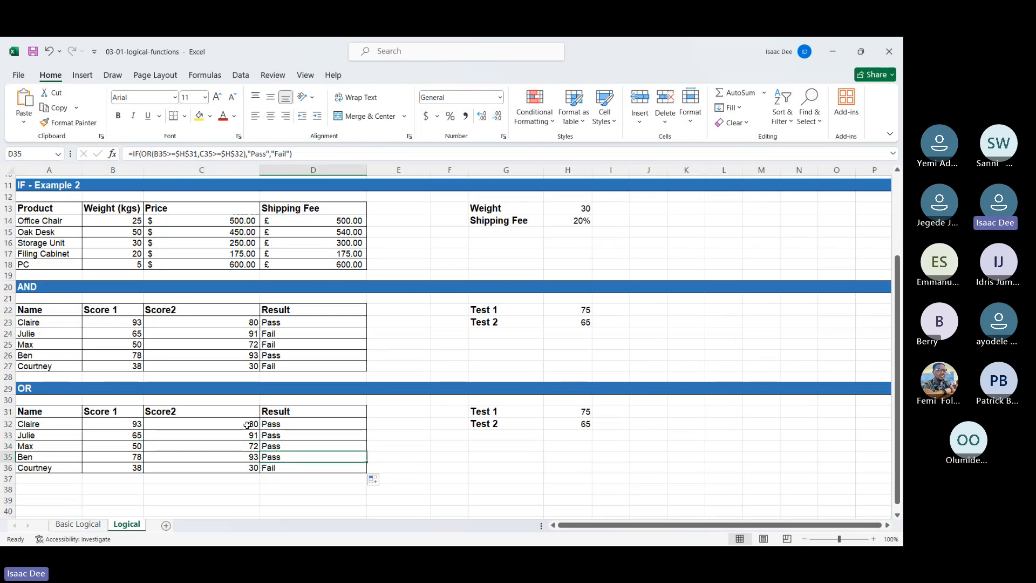
key("Left")
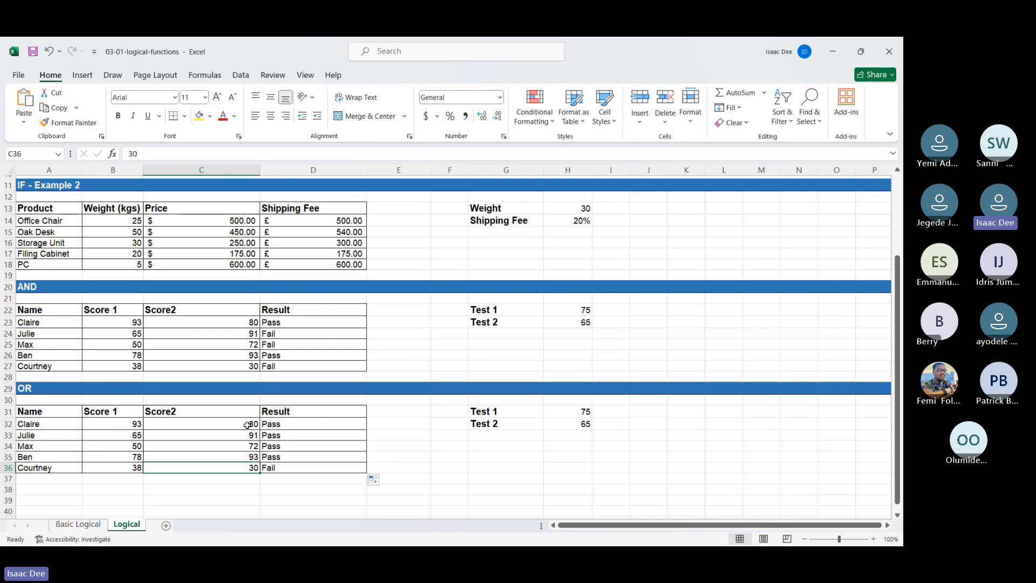
key("Left")
key("Right")
Step: Review the Shipping Fee formulas in IF - Example 2 and the Result formulas in the AND table
key("Up")
key("Up")
key("Up")
key("Up")
key("Up")
key("Up")
key("Up")
key("Up")
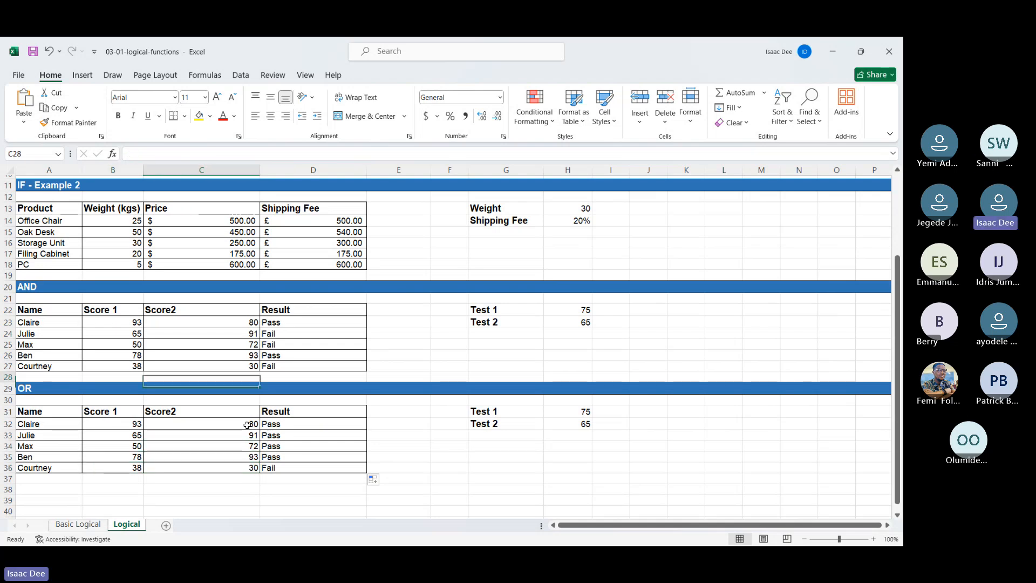
key("Up")
key("Up")
key("Up")
key("Up")
key("Up")
key("Up")
key("Up")
key("Up")
key("Up")
key("Up")
key("Up")
key("Up")
key("Up")
key("Up")
key("Right")
key("Down")
key("Down")
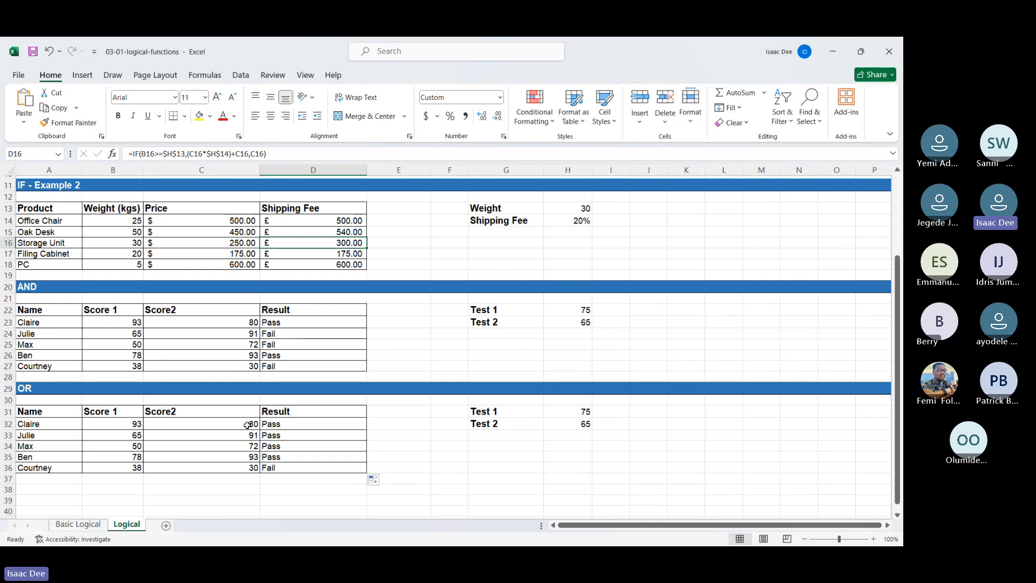
key("Down")
key("Down")
key("Down")
key("Down")
key("Down")
key("Down")
key("Down")
key("Down")
key("Down")
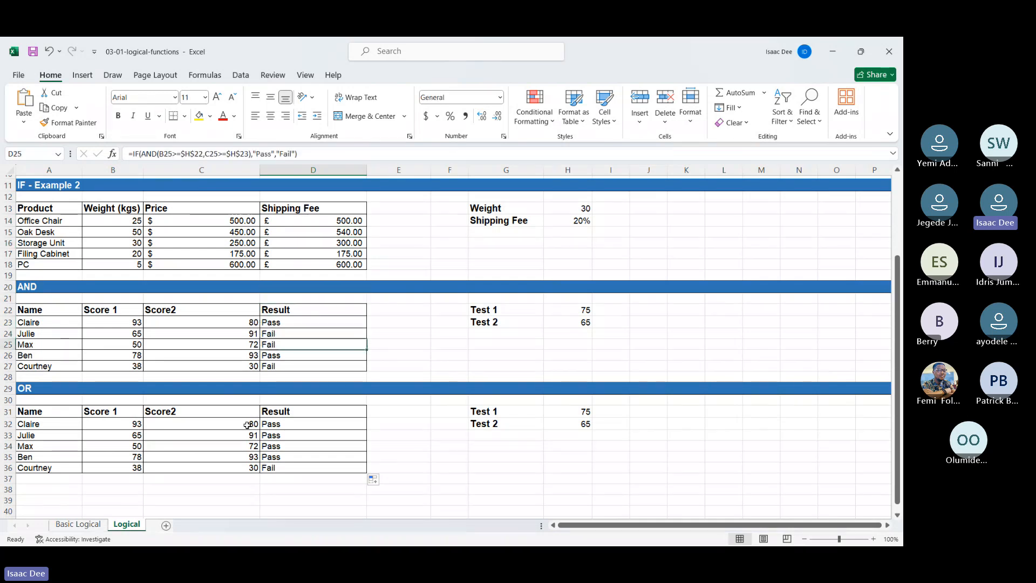
Step: Review the Result formulas in the remaining rows of the AND and OR tables down to D36
key("Down")
key("Down")
key("Down")
key("Down")
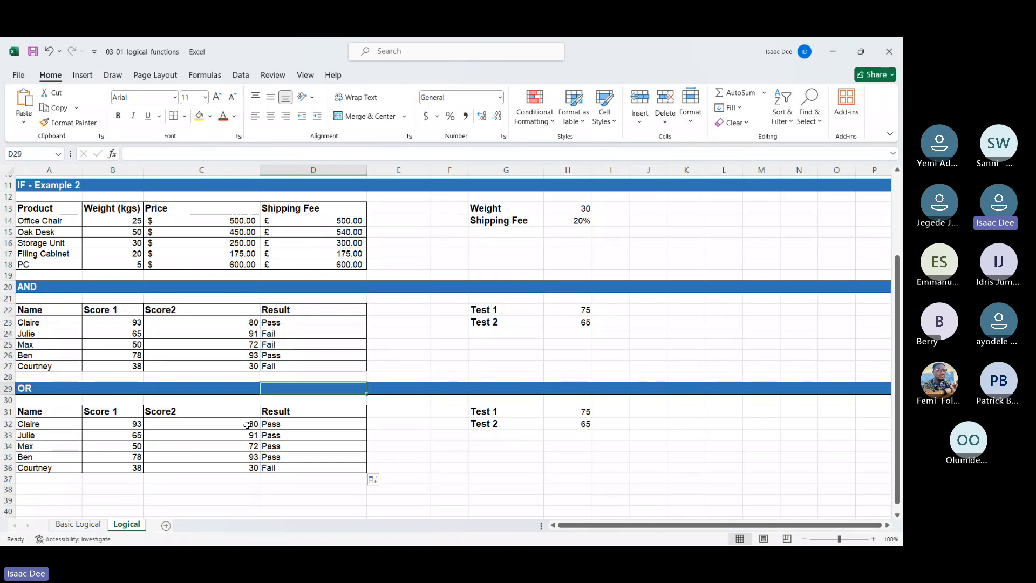
key("Down")
key("Down")
key("Down")
key("Down")
key("Down")
key("Down")
key("Down")
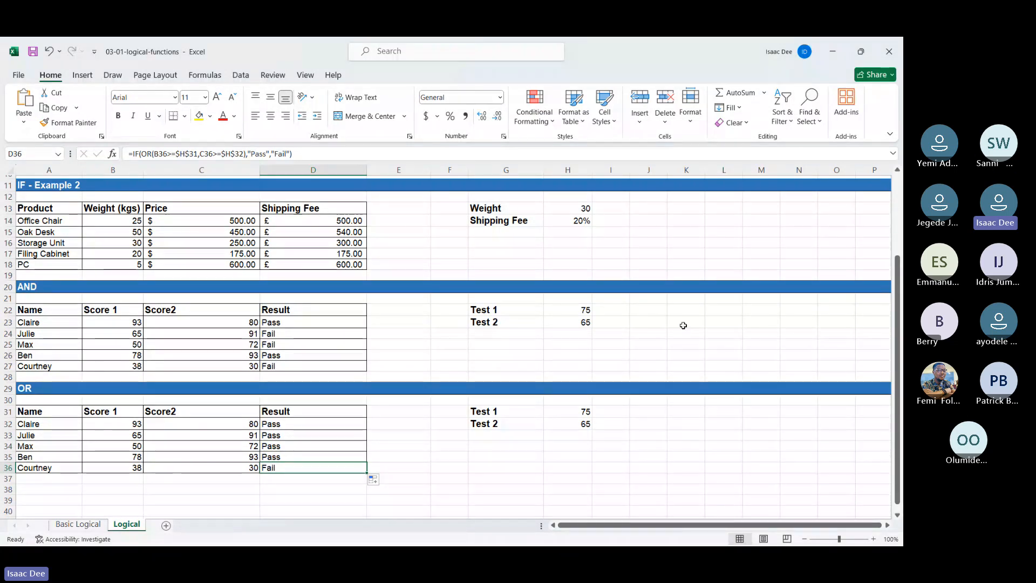
Step: Close the 03-01-logical-functions workbook without saving and open 03-03-nested-ifs from the Section 3 folder
left_click(890, 51)
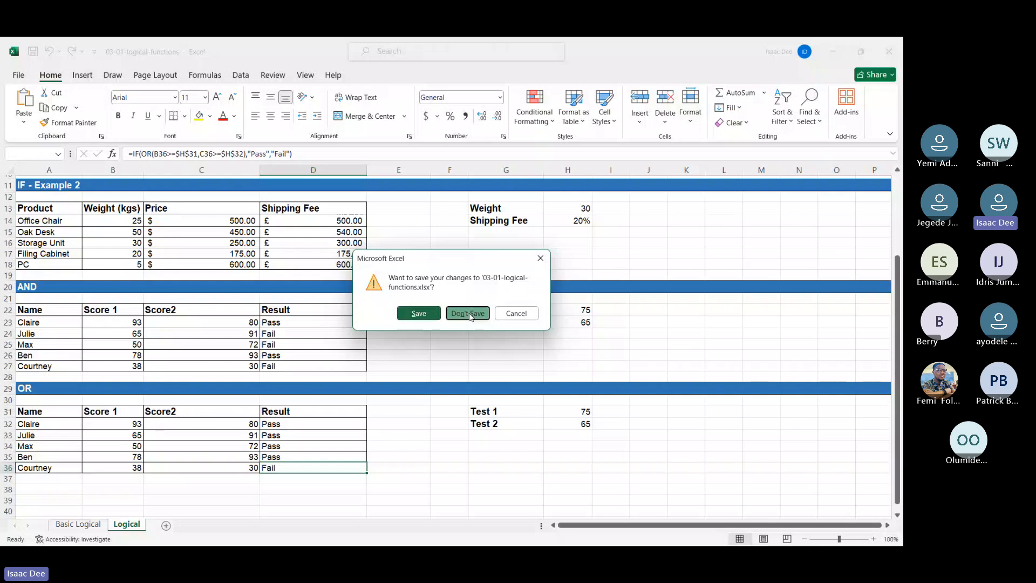
left_click(467, 313)
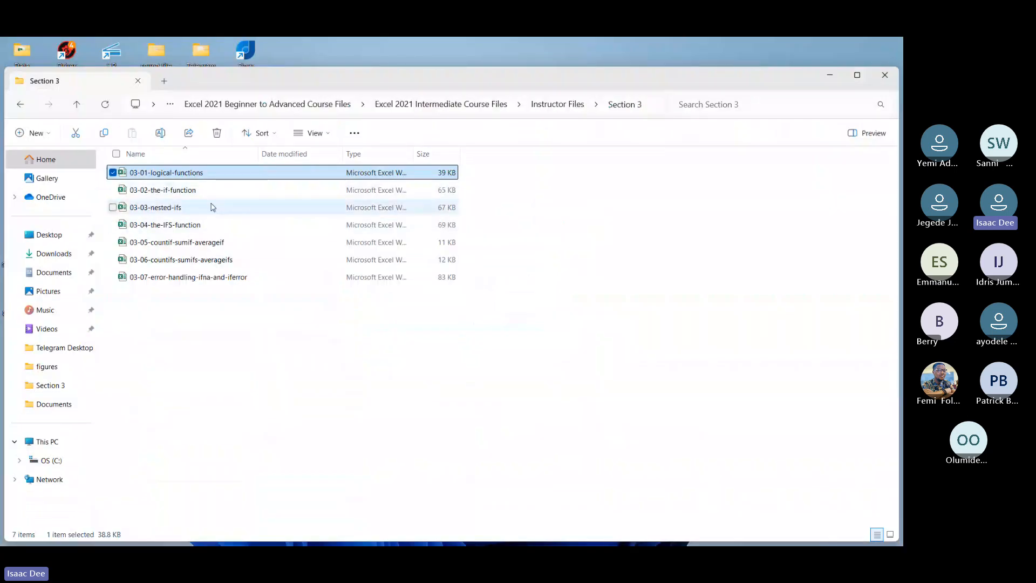
double_click(212, 209)
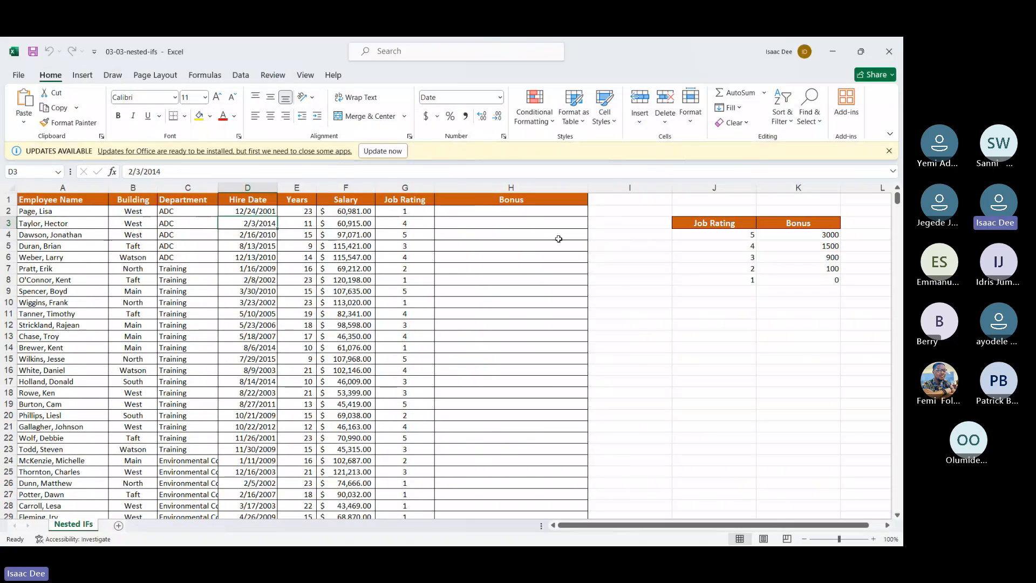
left_click(889, 151)
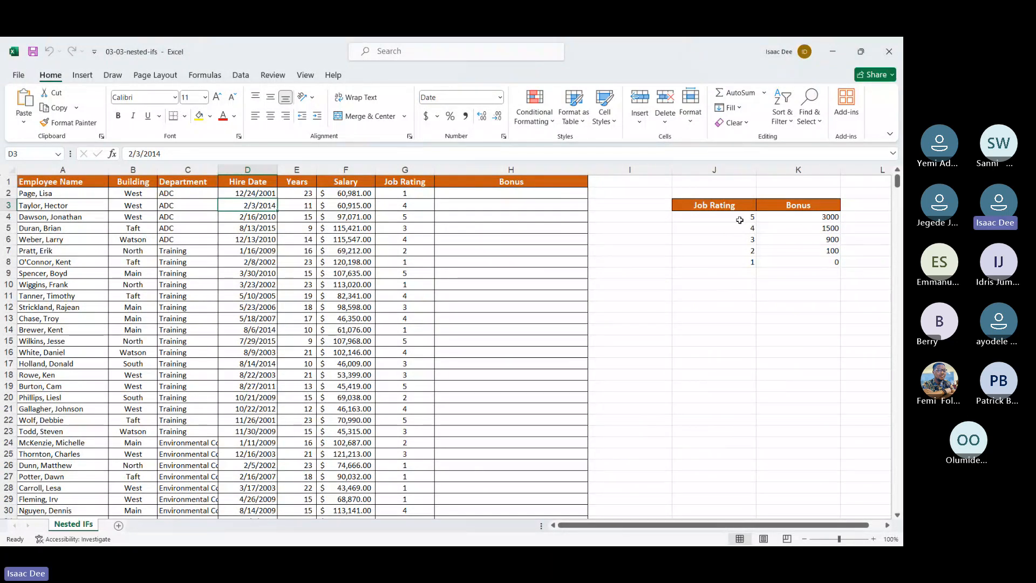
Step: Begin an IFS formula in Bonus cell H2 with the first logical test G2=$J$8
left_click_drag(736, 219, 818, 264)
left_click(750, 303)
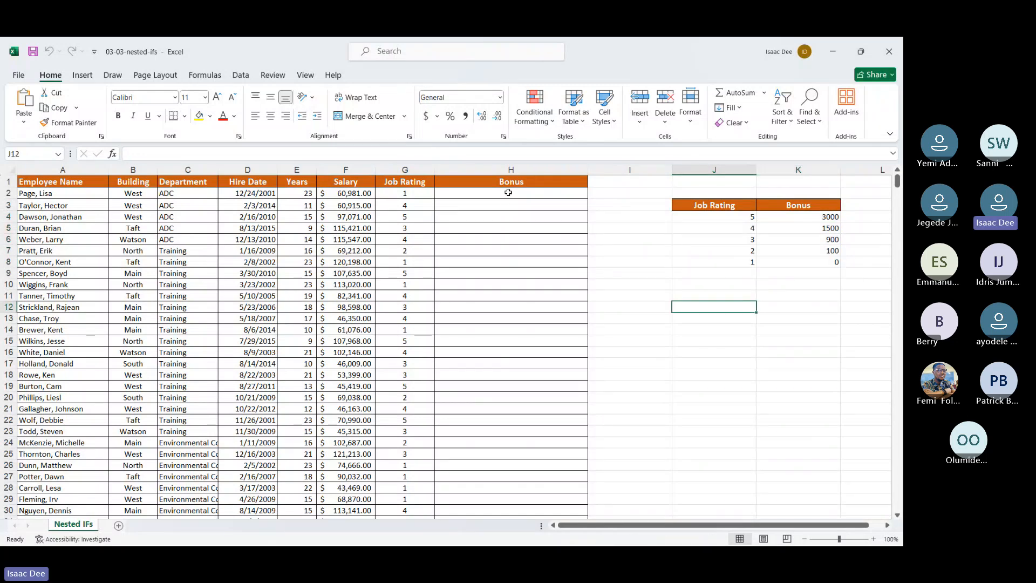
left_click(508, 193)
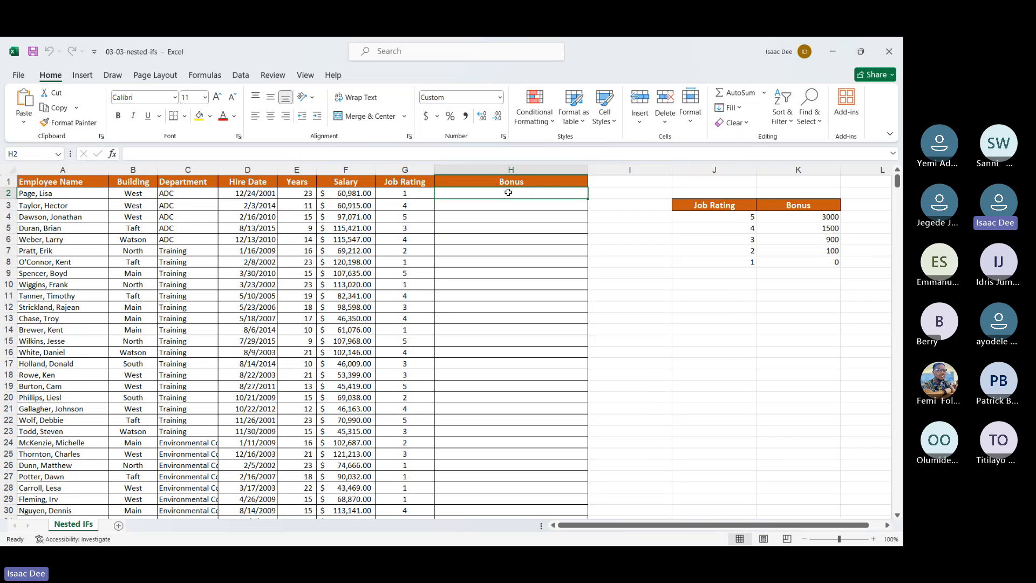
type("=ifs")
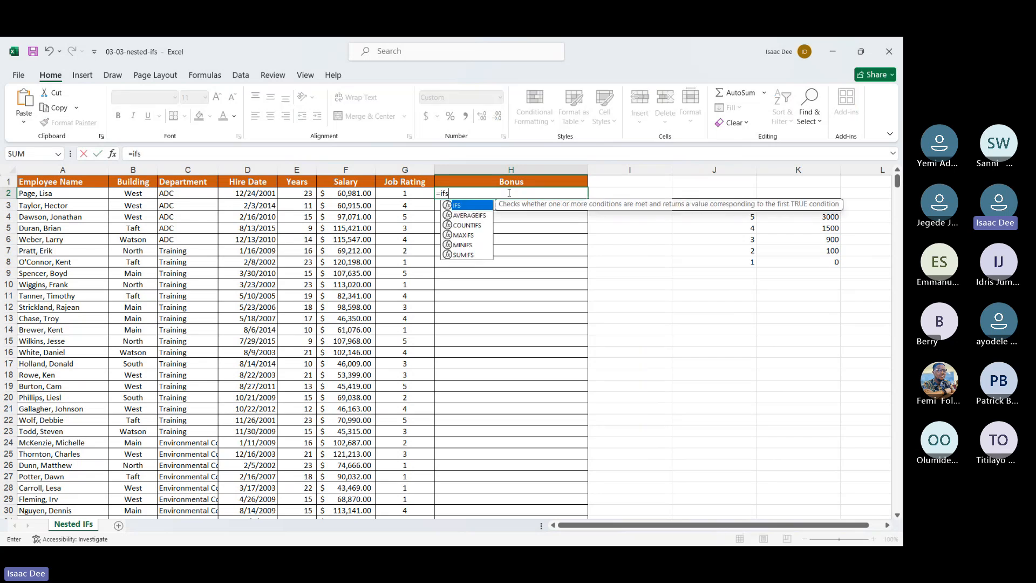
double_click(481, 208)
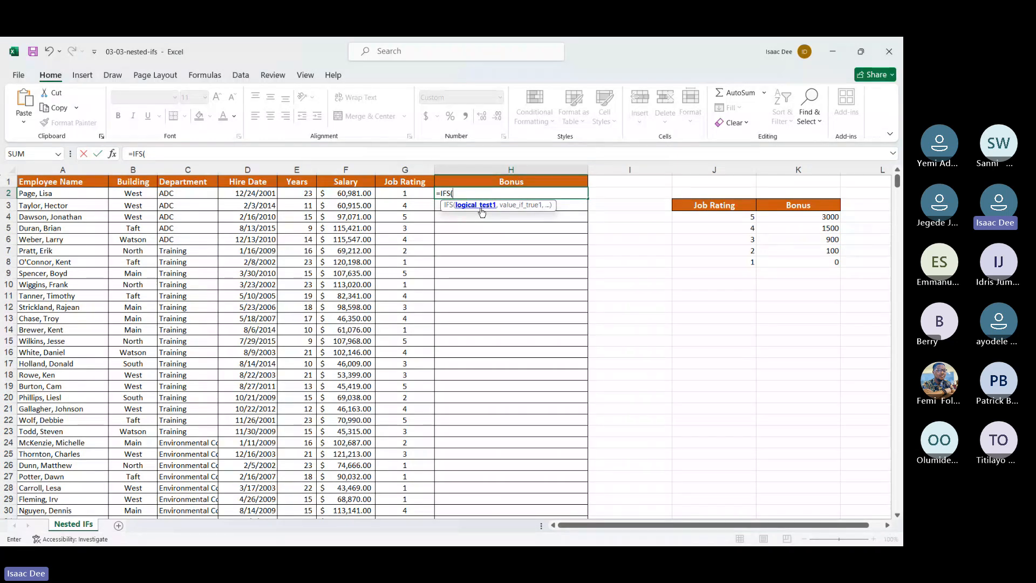
left_click(393, 194)
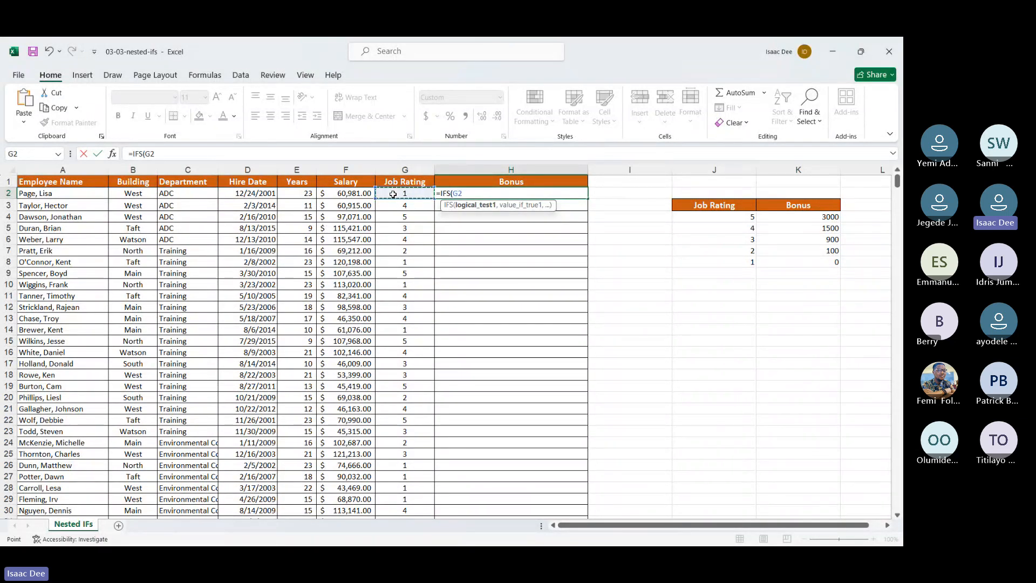
type("=")
left_click(701, 264)
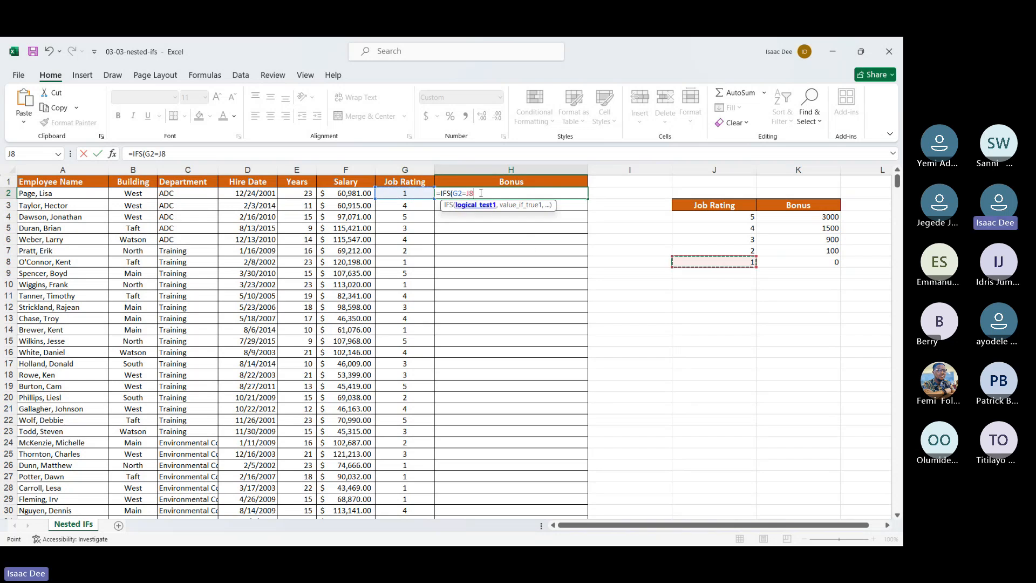
left_click(469, 193)
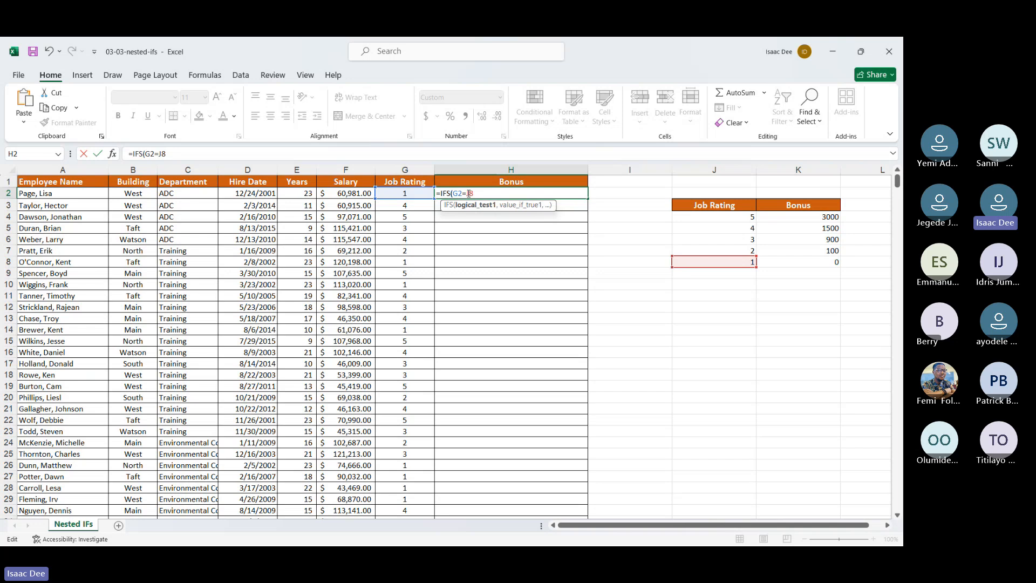
type("$")
key("Right")
type("$8,")
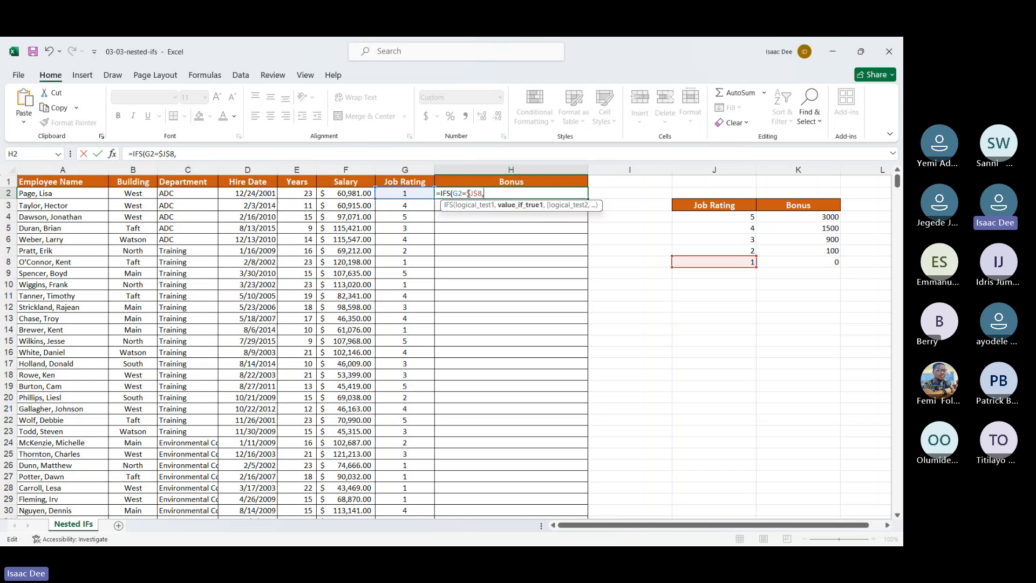
type("\"")
key("Return")
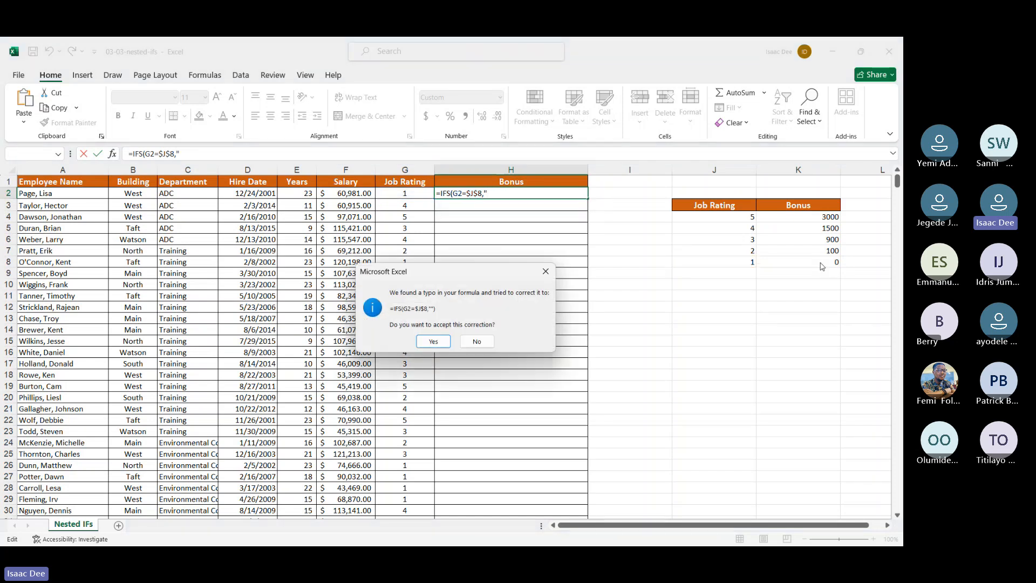
left_click(434, 341)
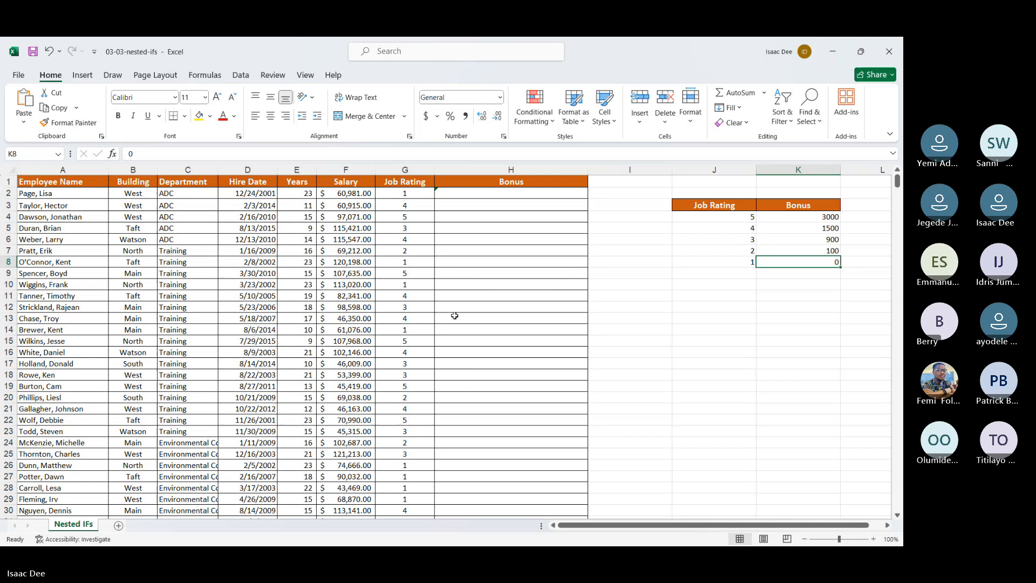
left_click(486, 192)
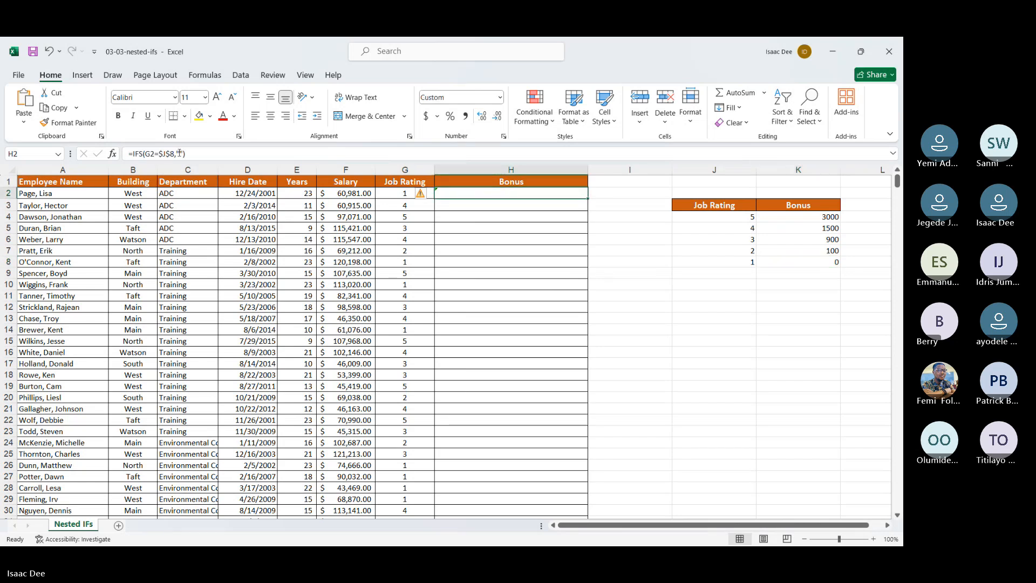
left_click(180, 153)
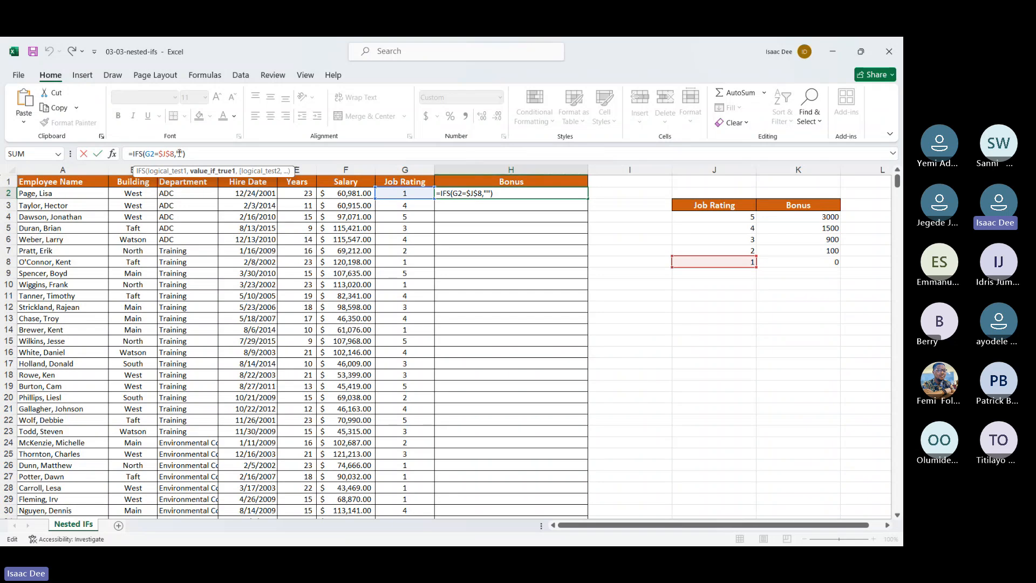
key("Delete")
key("Delete")
Step: Set the first value-if-true of the IFS formula to the absolute reference $K$8
left_click(800, 262)
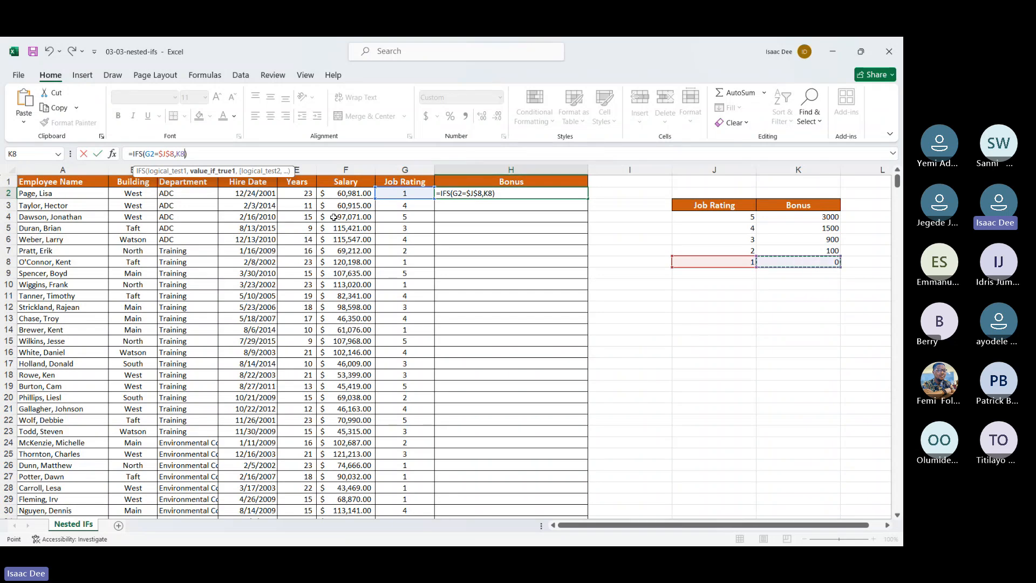
left_click(178, 154)
key("F4")
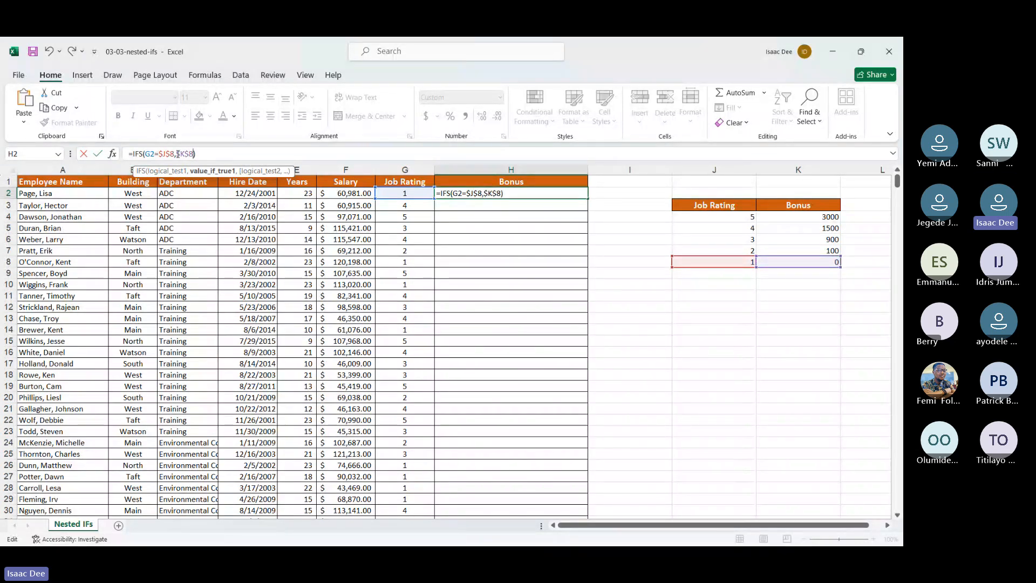
type(",")
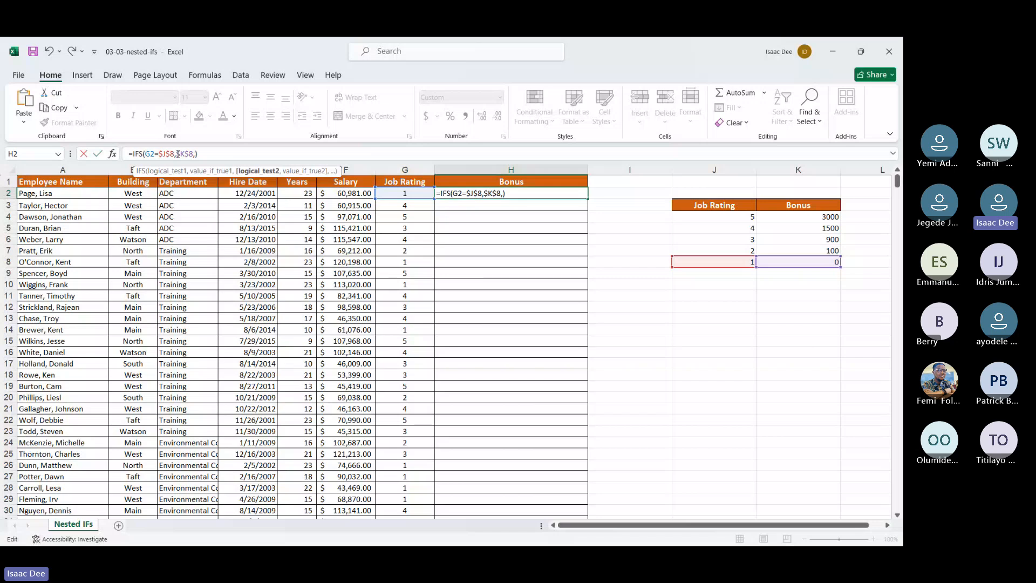
Step: Add the second logical test G2=$J$7 to the IFS formula in H2
left_click(405, 194)
type("=")
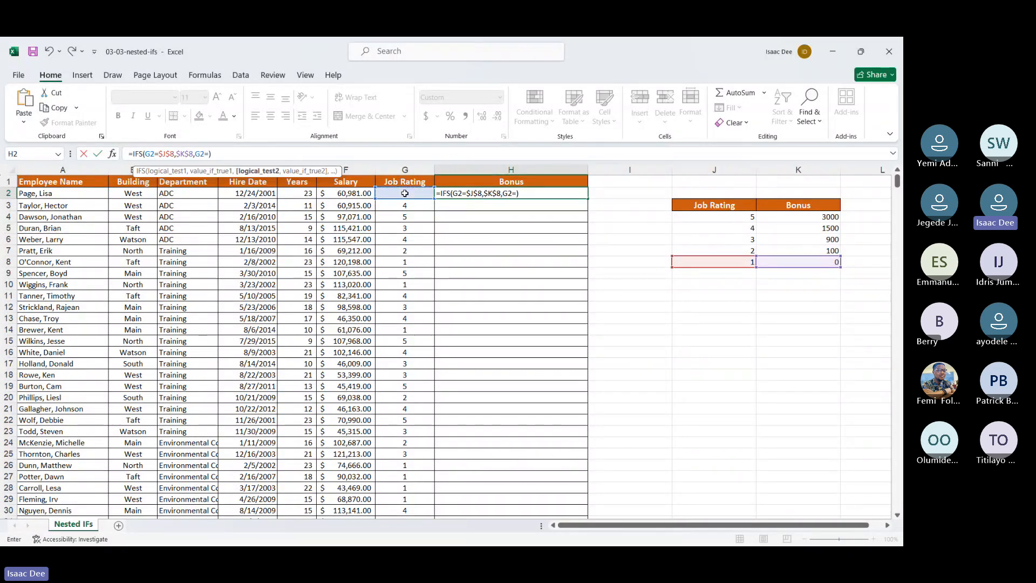
left_click(685, 250)
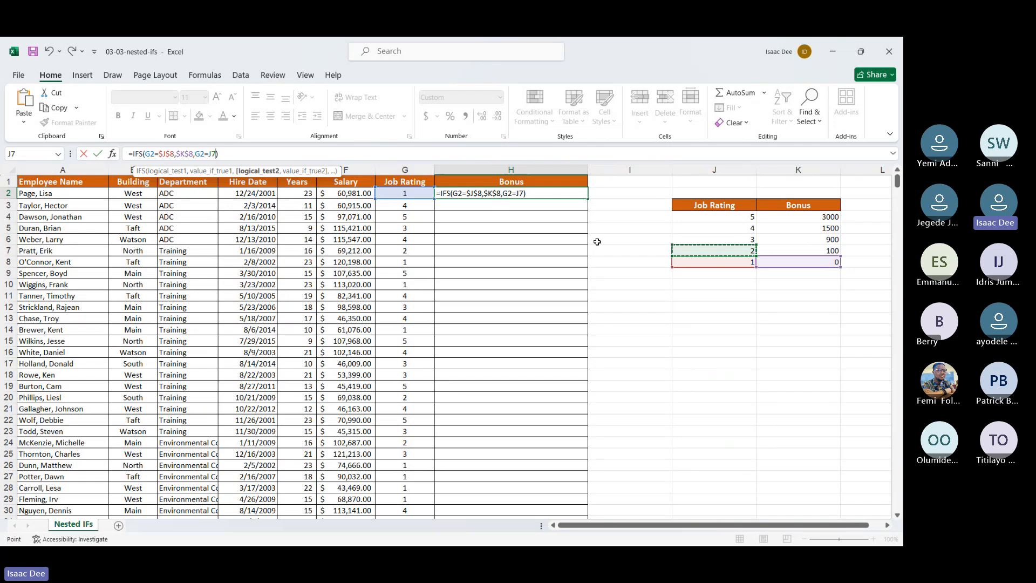
left_click(208, 154)
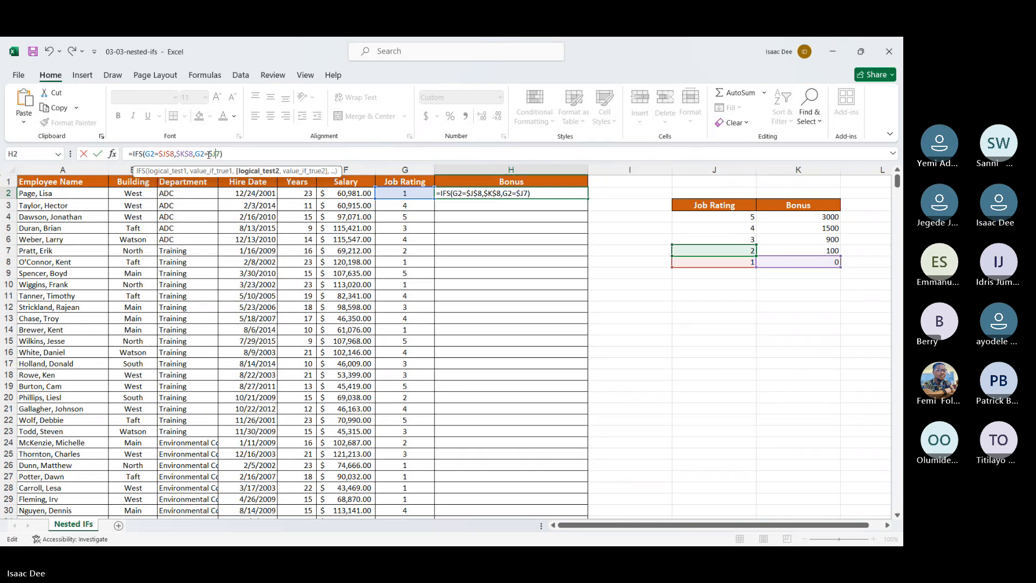
key("F4")
type(",")
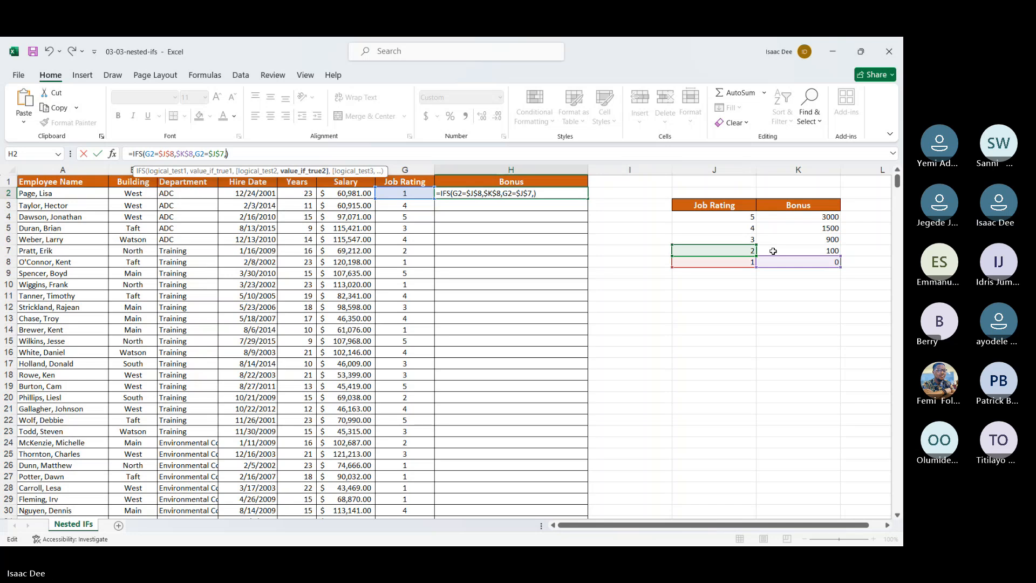
Step: Return the bonus in $K$7 as the value for the second logical test
left_click(773, 251)
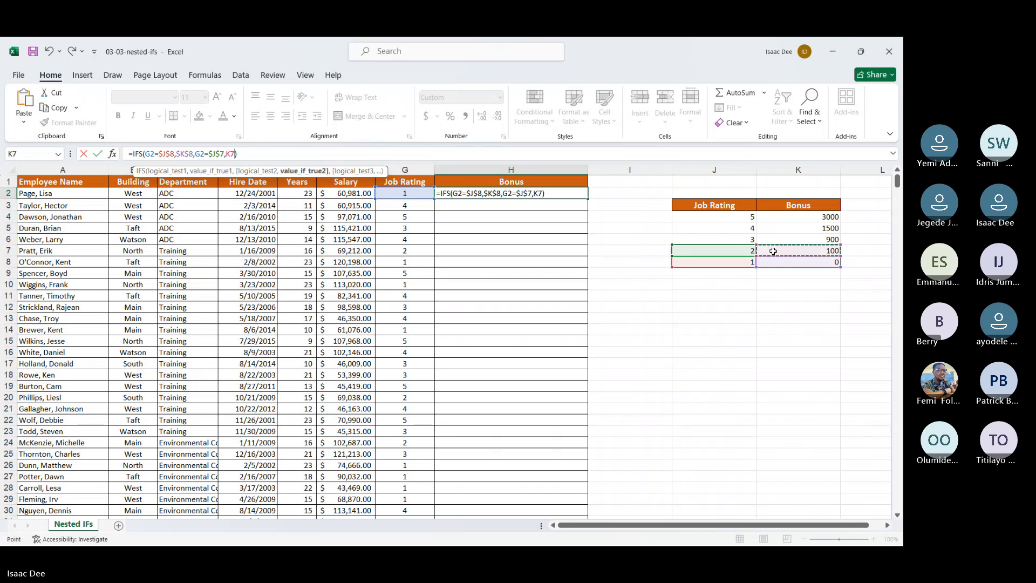
left_click(227, 154)
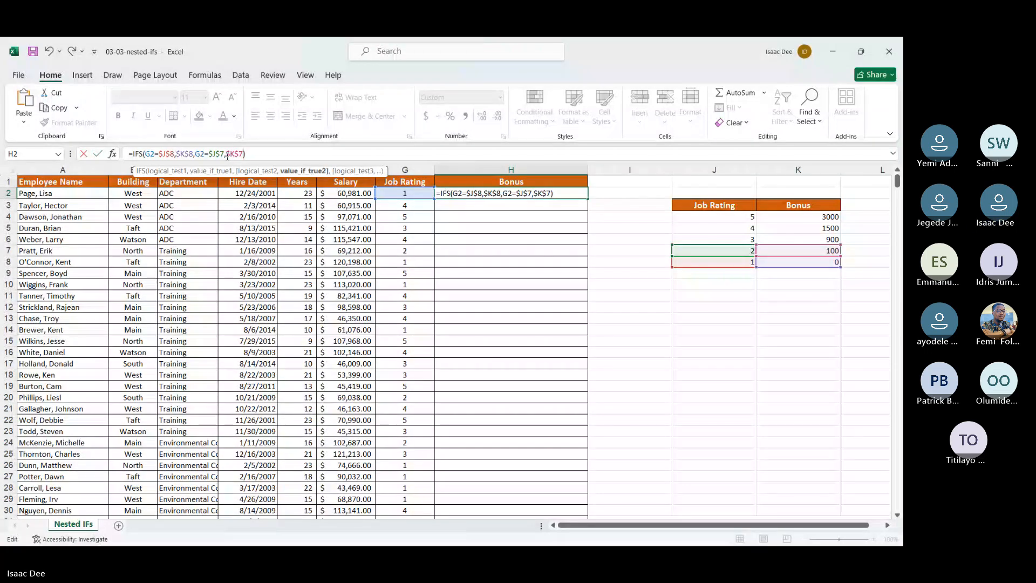
key("F4")
type(",")
Step: Add the third logical test G2=$J$6 to the IFS formula in H2
left_click(397, 193)
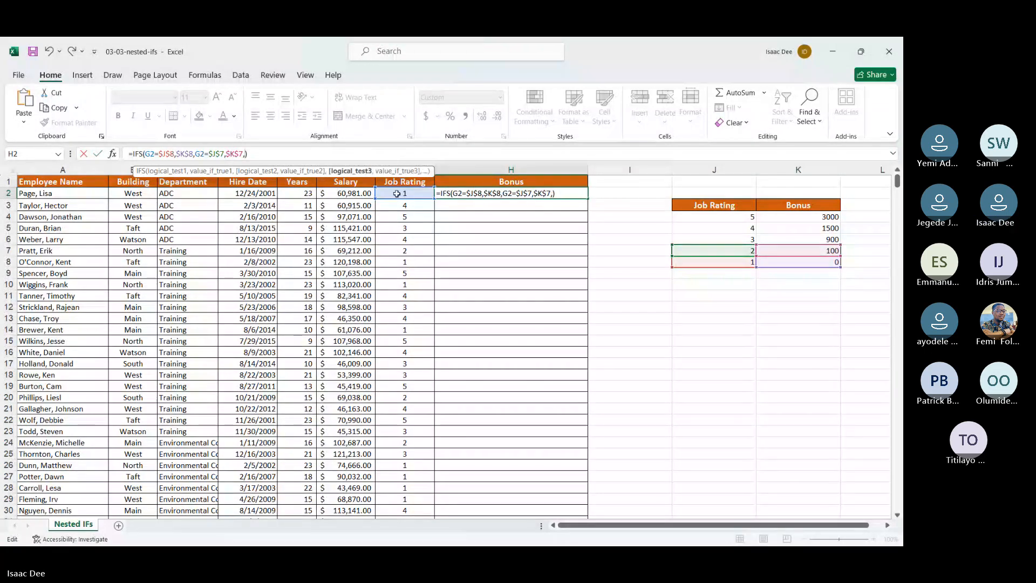
type("=")
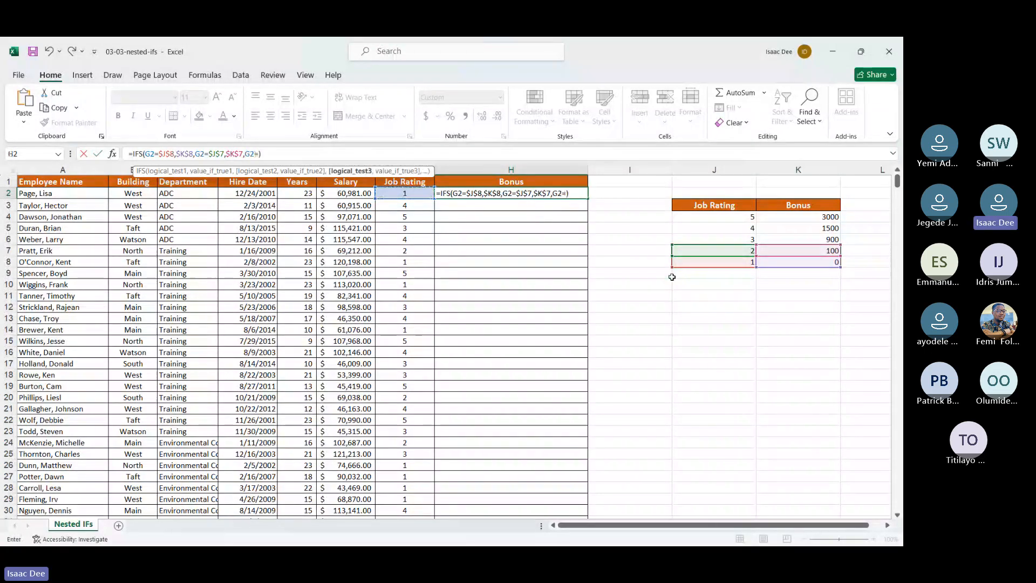
left_click(735, 240)
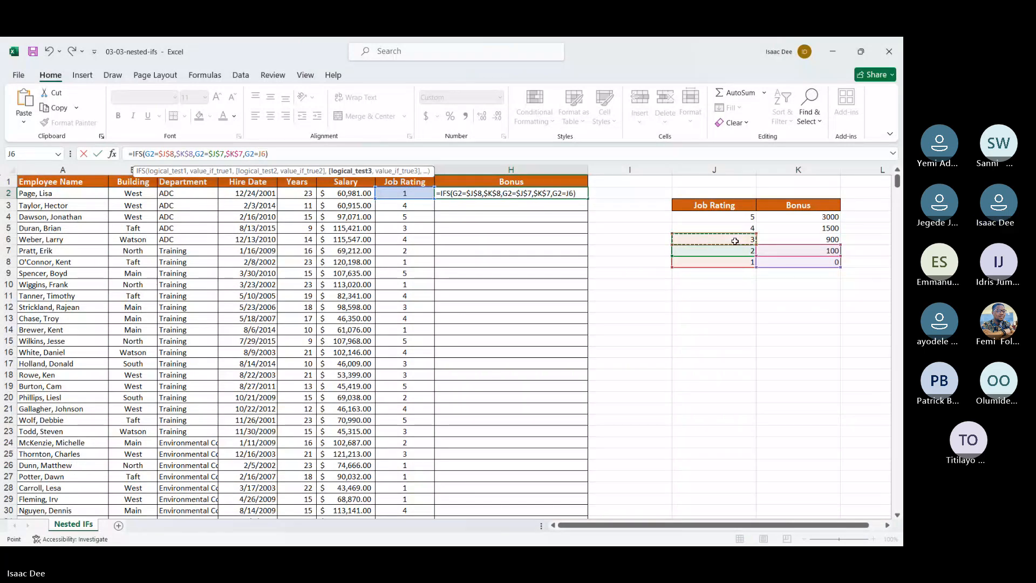
left_click(258, 153)
type("$")
key("Right")
type("$")
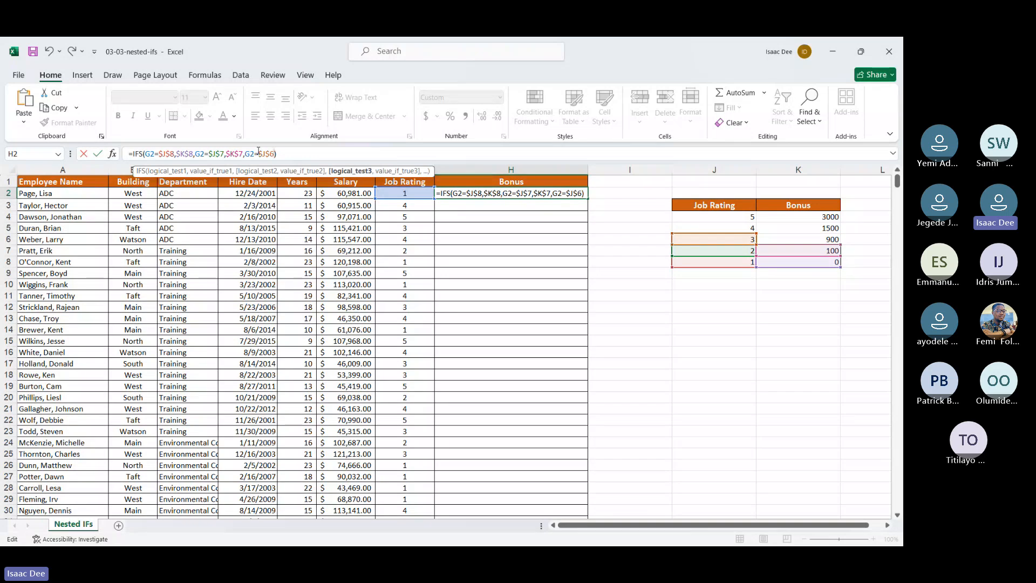
type(",")
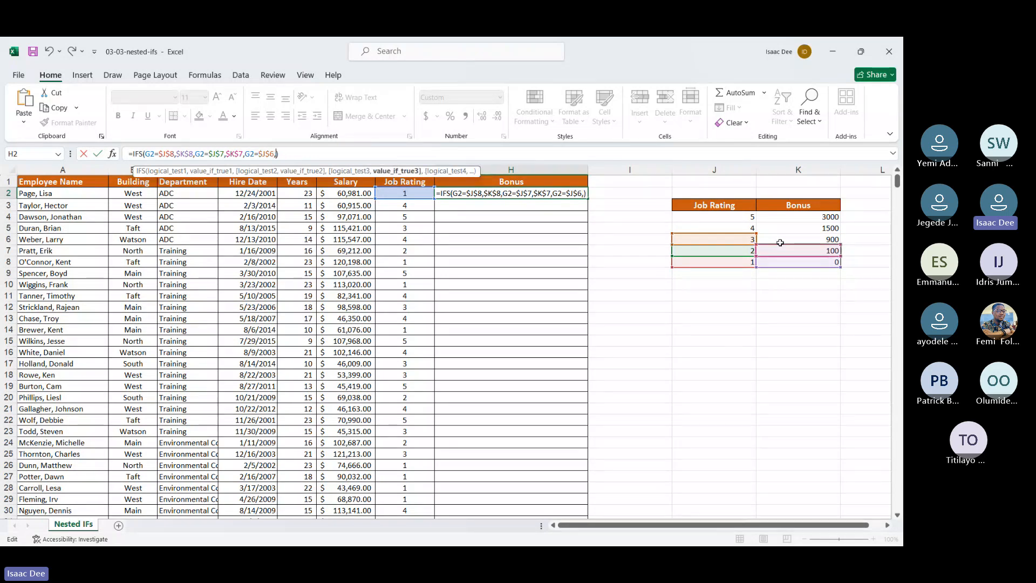
Step: Return the bonus in $K$6 as the value for the third logical test
left_click(788, 236)
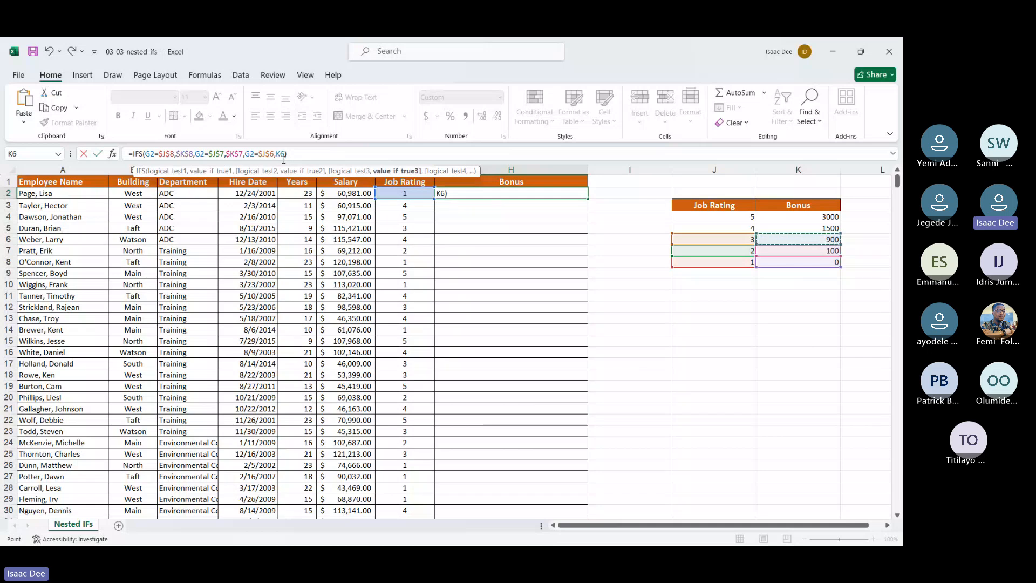
left_click(278, 155)
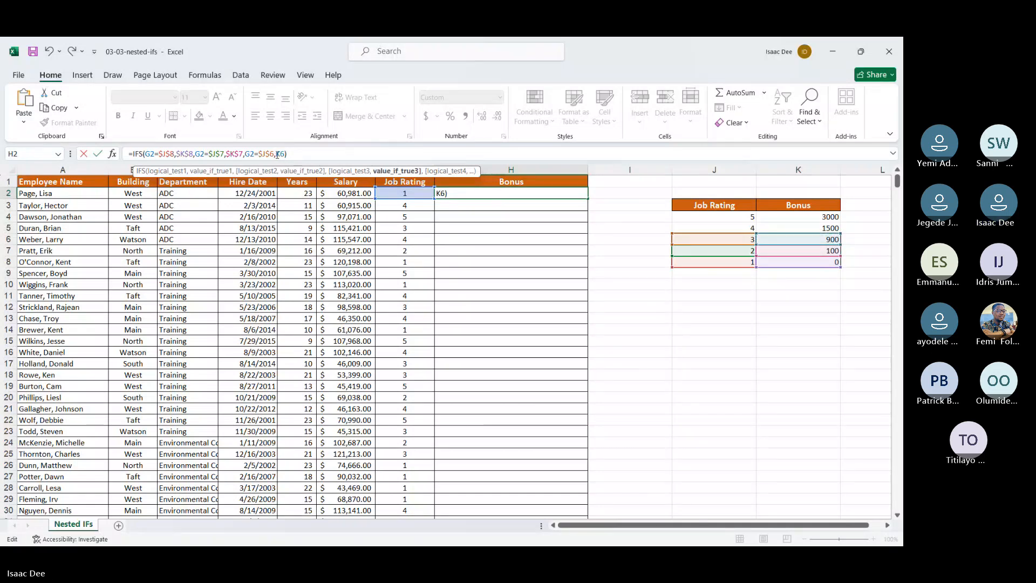
type("$")
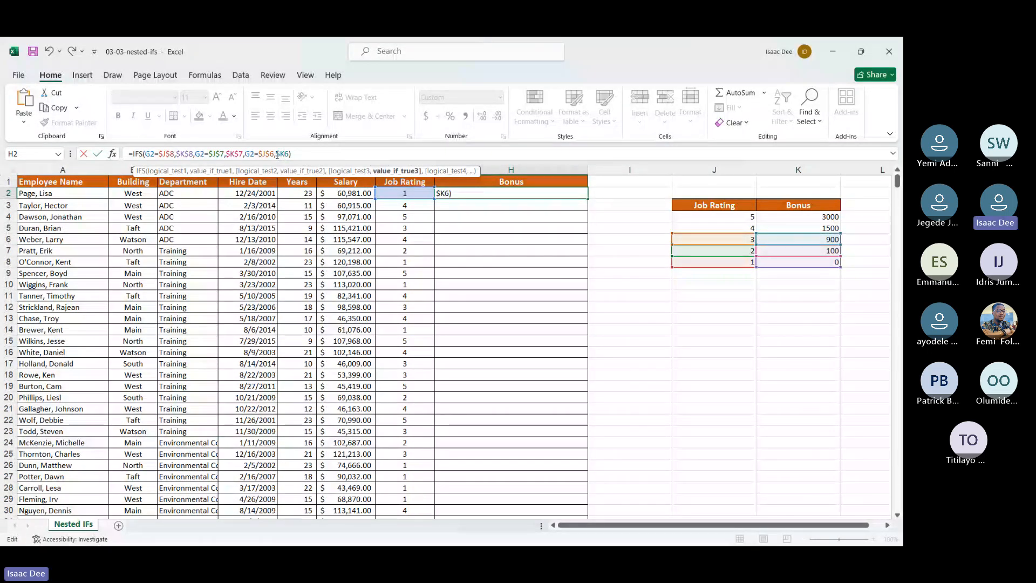
key("Right")
type("$")
key("Right")
type(",")
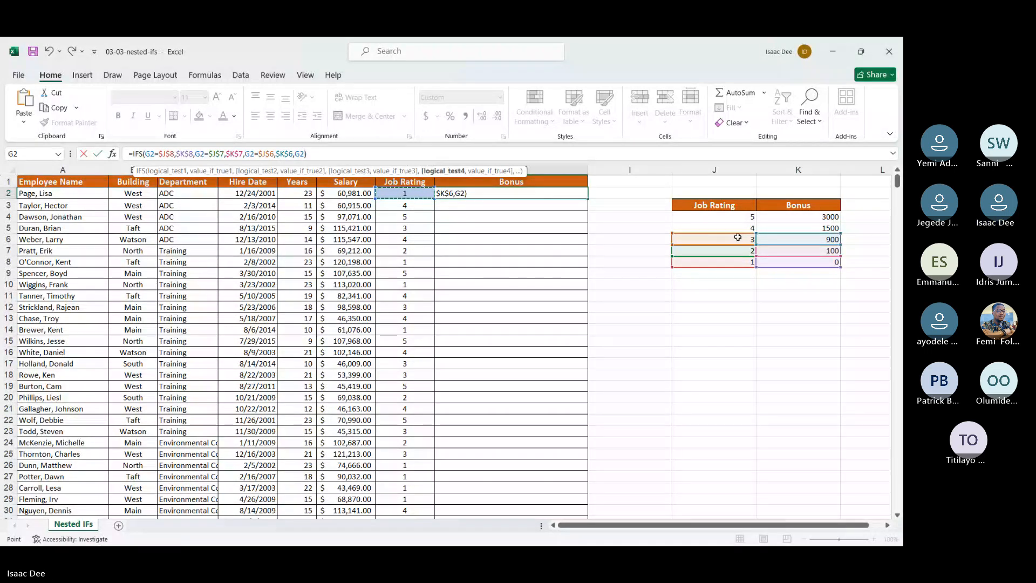
Step: Set the fourth logical test of the IFS formula in H2 to the absolute reference $J$5
left_click(718, 227)
left_click(296, 154)
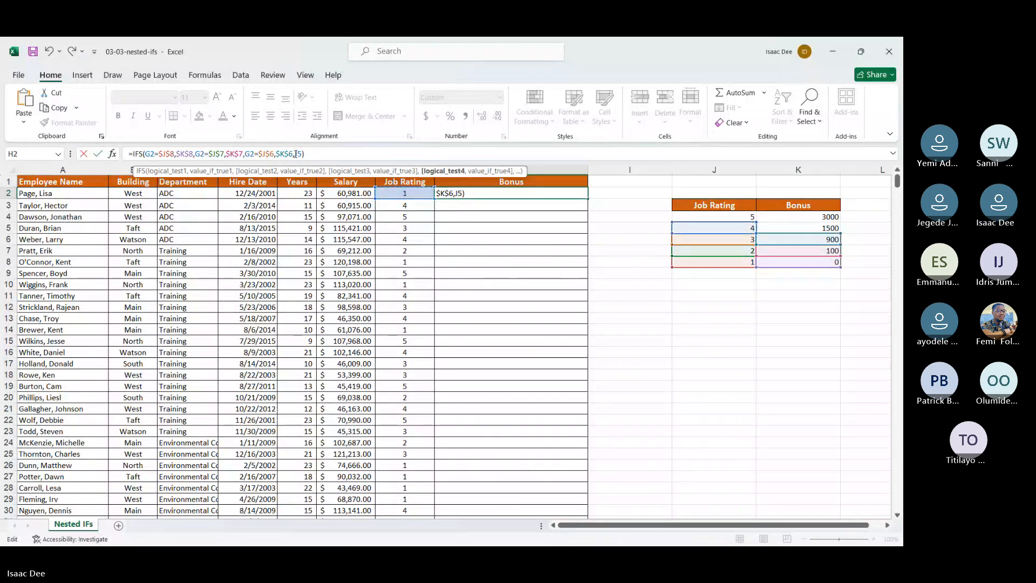
type("$")
key("Right")
type("$")
key("Right")
type(",")
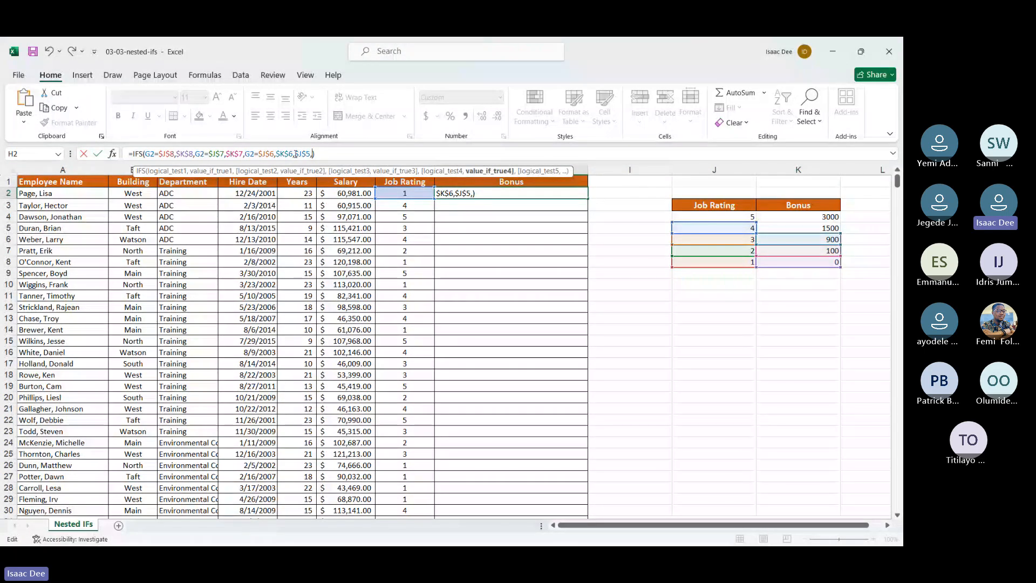
Step: Return the bonus in $K$5 as the value for the fourth logical test
left_click(801, 227)
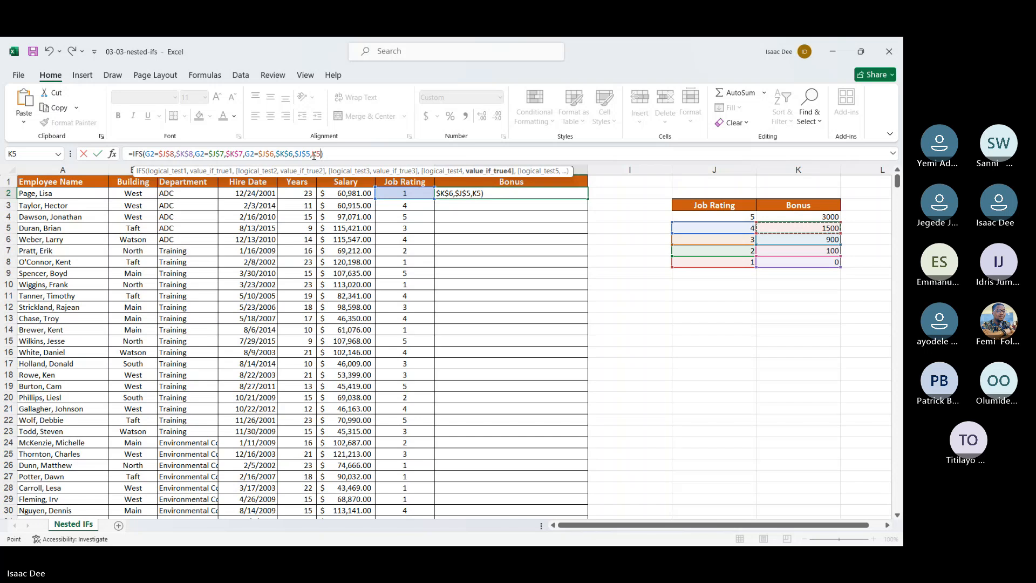
left_click(313, 155)
key("F4")
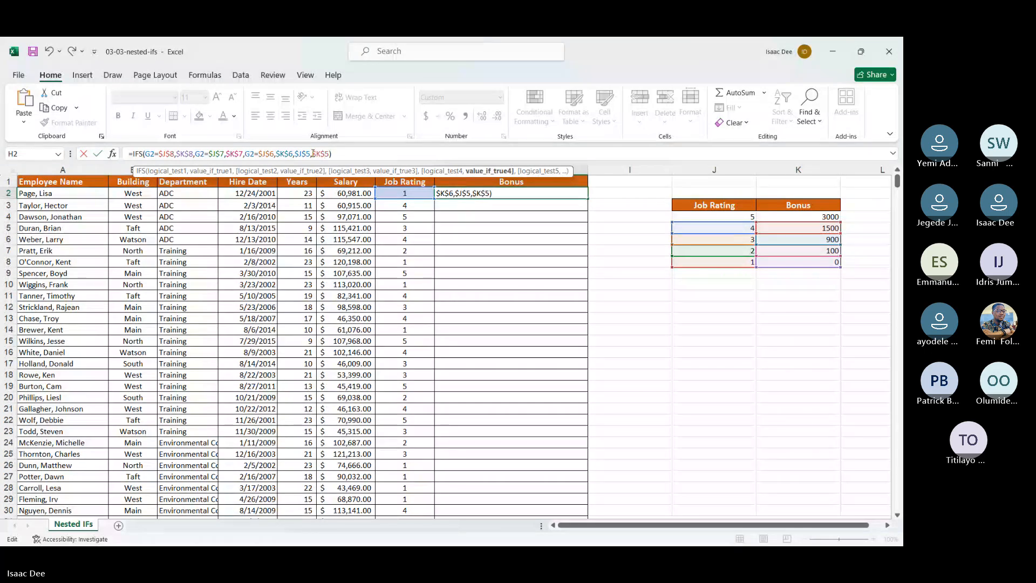
type(",")
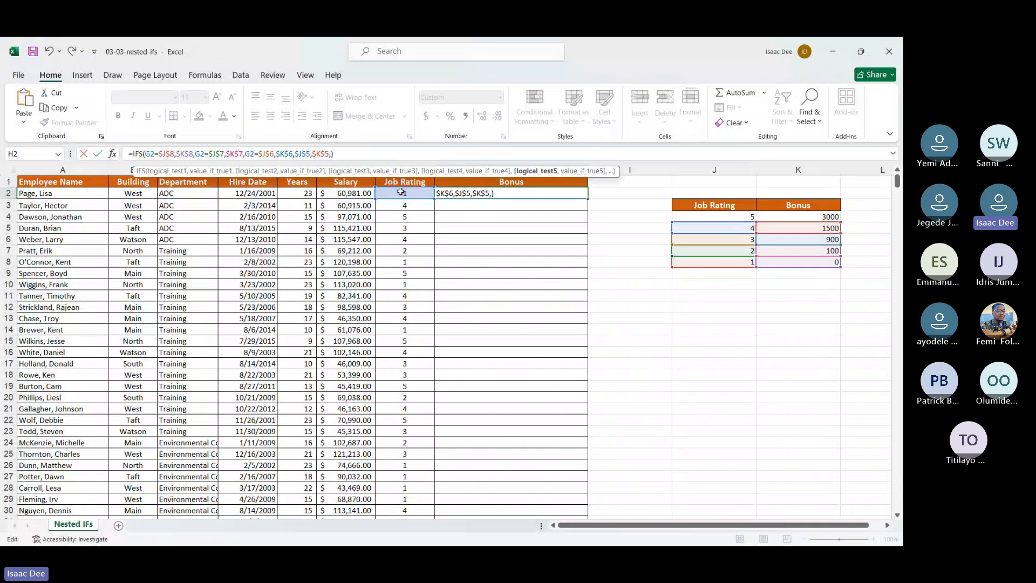
Step: Add the fifth logical test G2=$J$4 to the IFS formula in H2
left_click(401, 193)
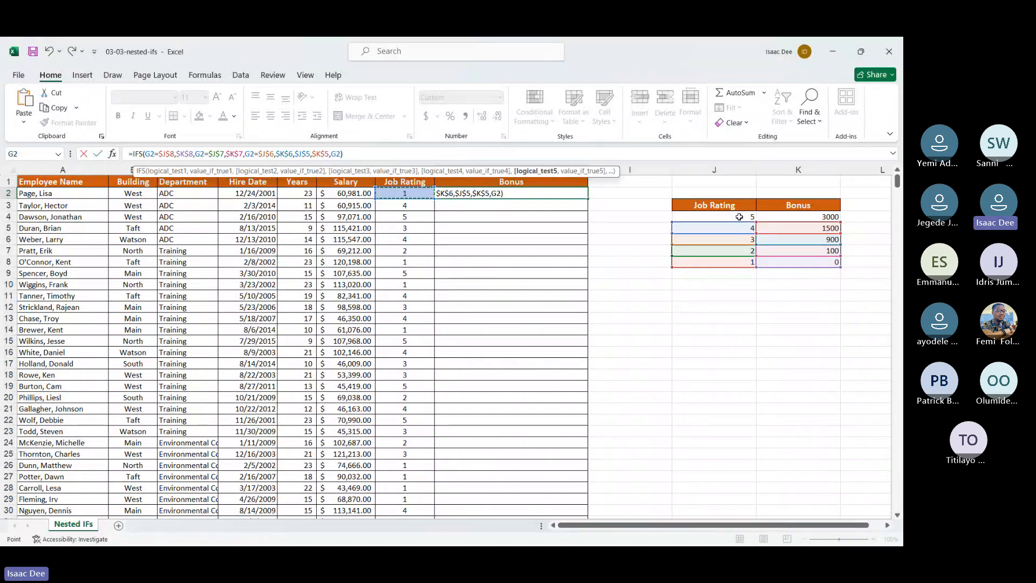
type("=")
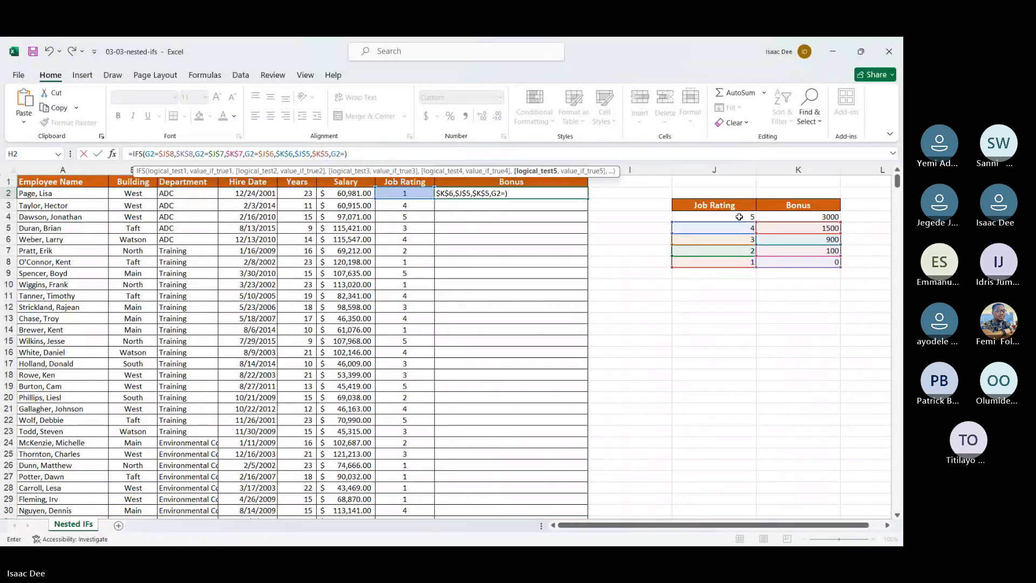
left_click(740, 217)
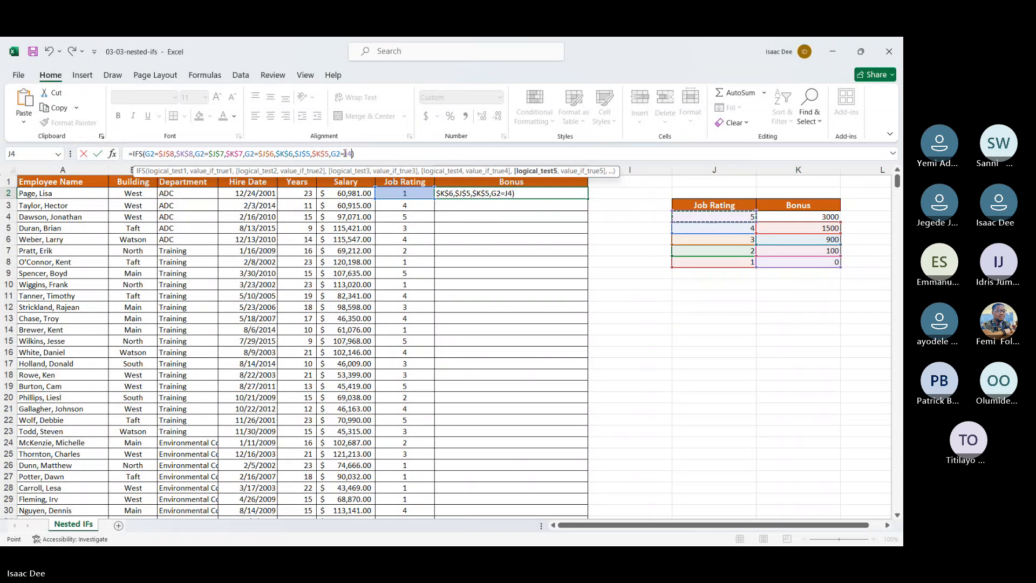
left_click(344, 154)
type("$J$8,")
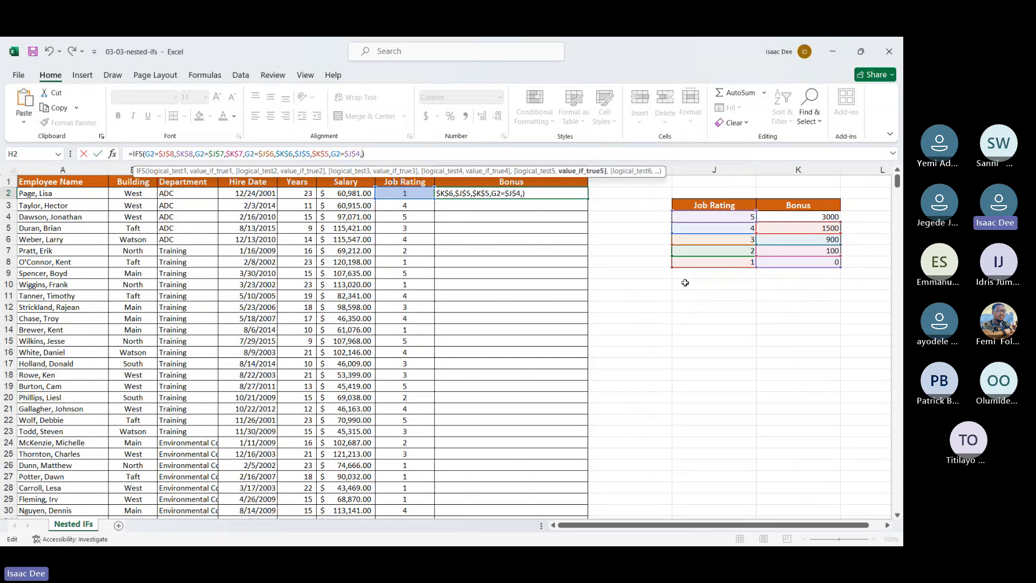
Step: Return the bonus in $K$4 for the fifth logical test and complete the formula, accepting the suggested correction
left_click(776, 217)
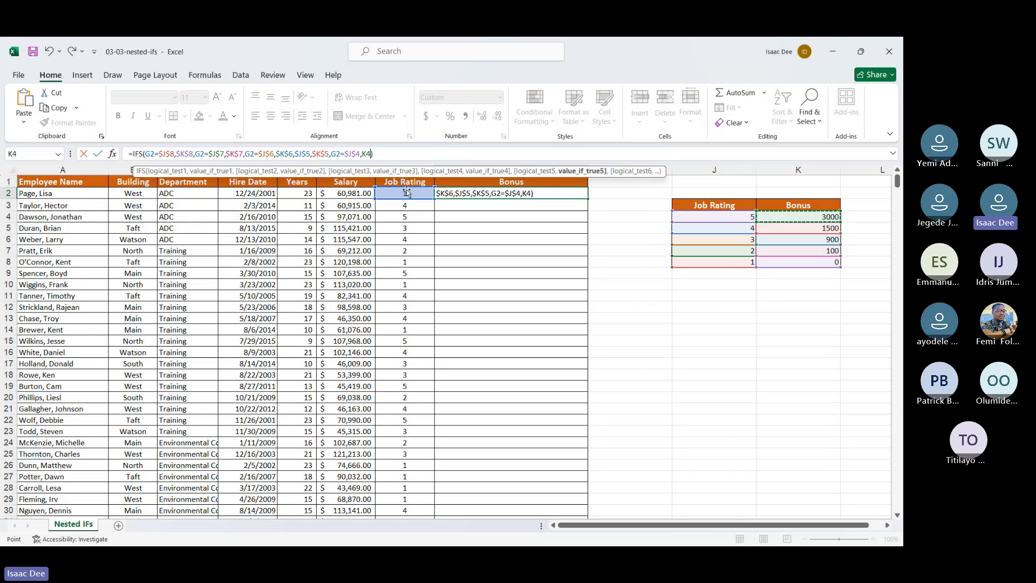
left_click(361, 154)
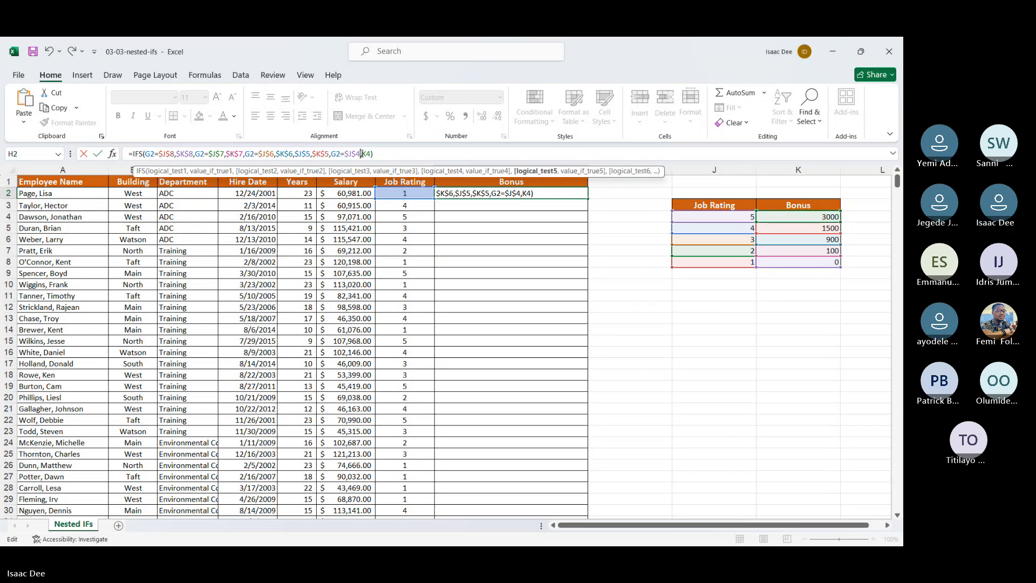
type("$")
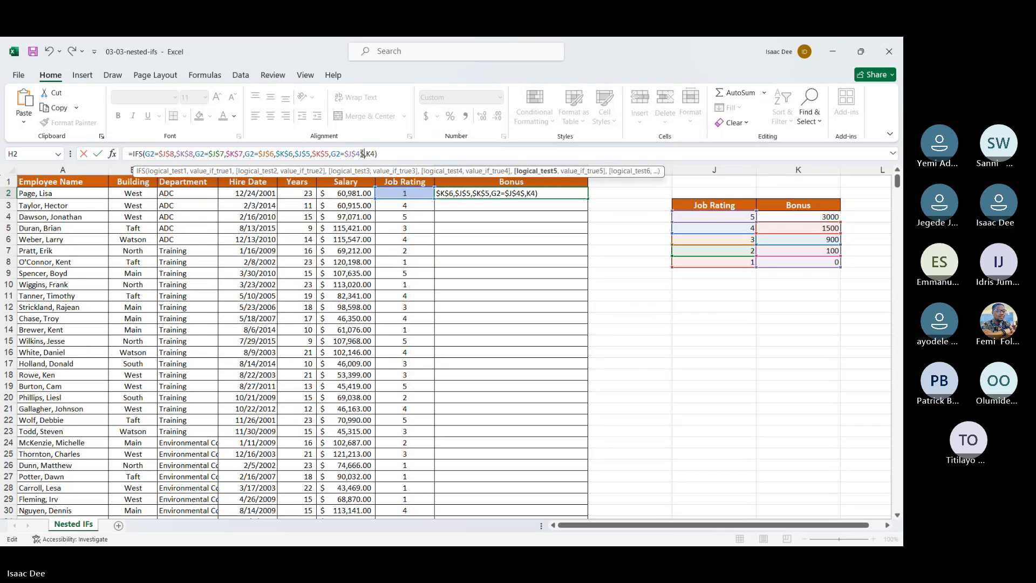
key("Right")
type("$")
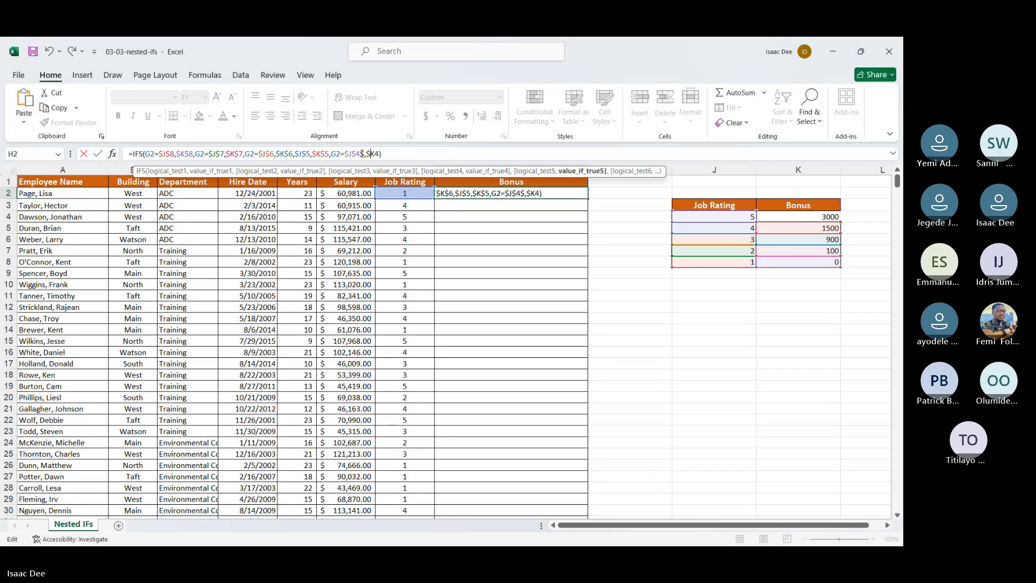
key("Right")
type("$")
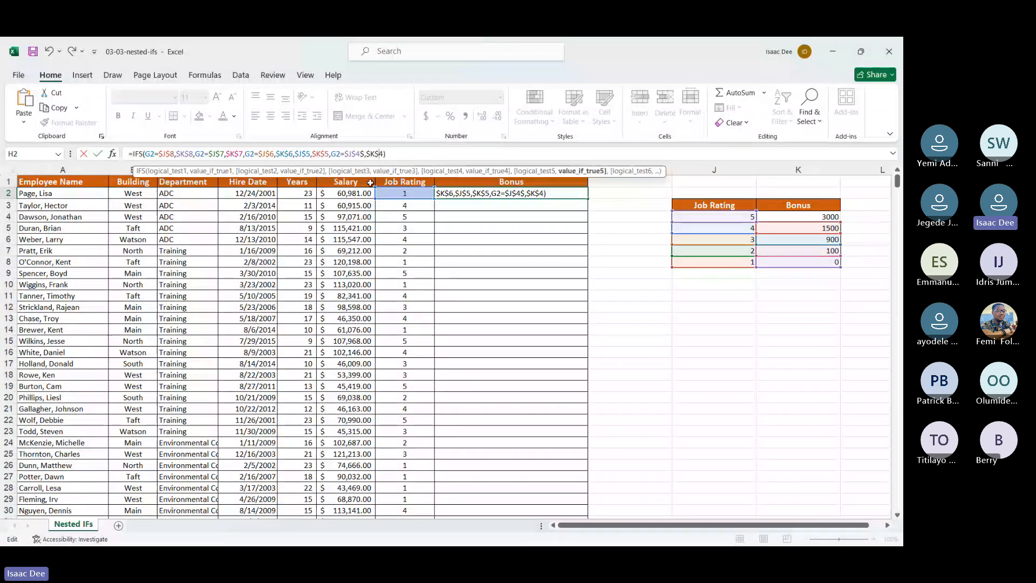
key("Return")
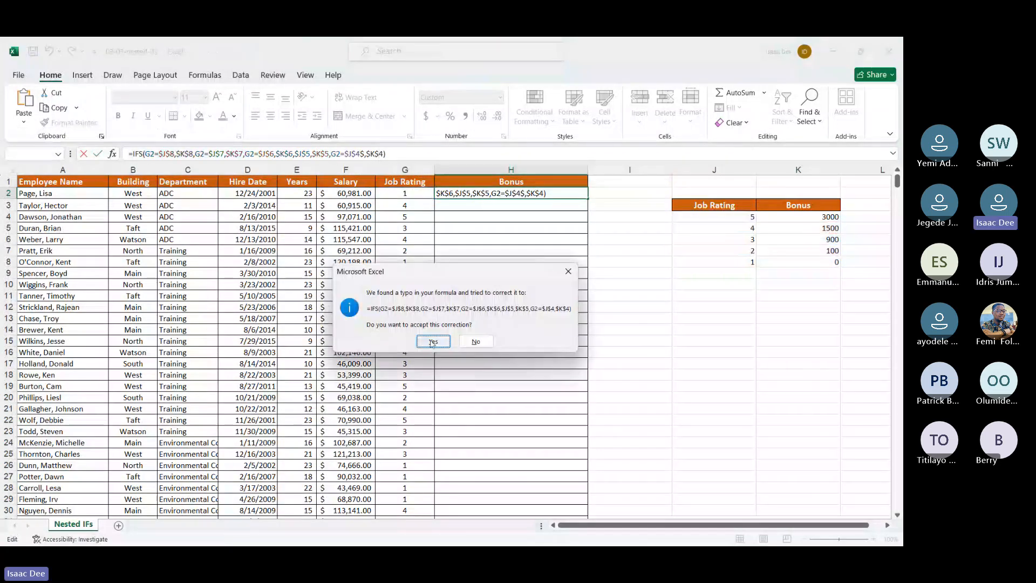
left_click(433, 341)
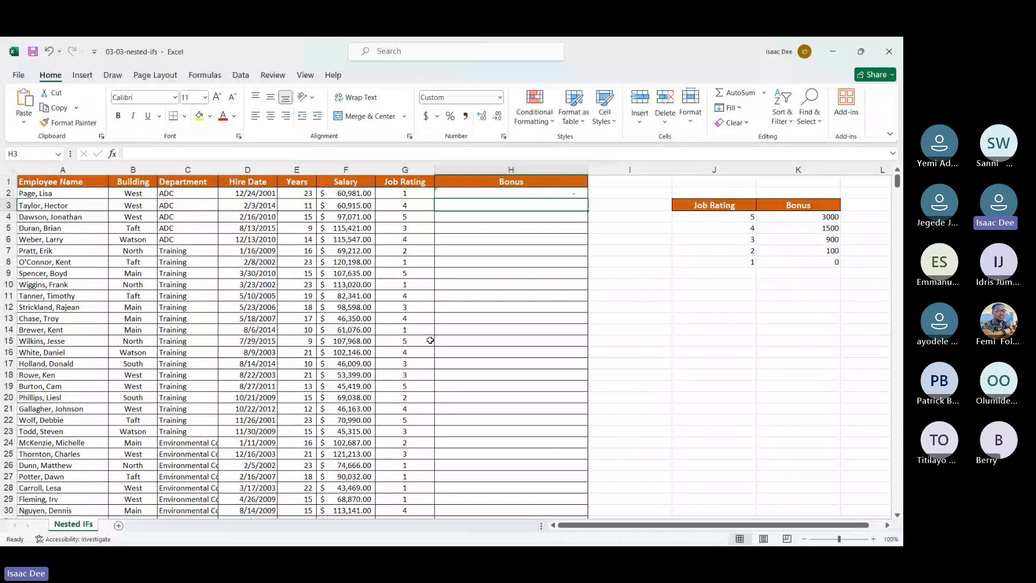
Step: Fill the IFS formula from H2 down the Bonus column and check the copied formulas in H3 and H4
left_click(513, 196)
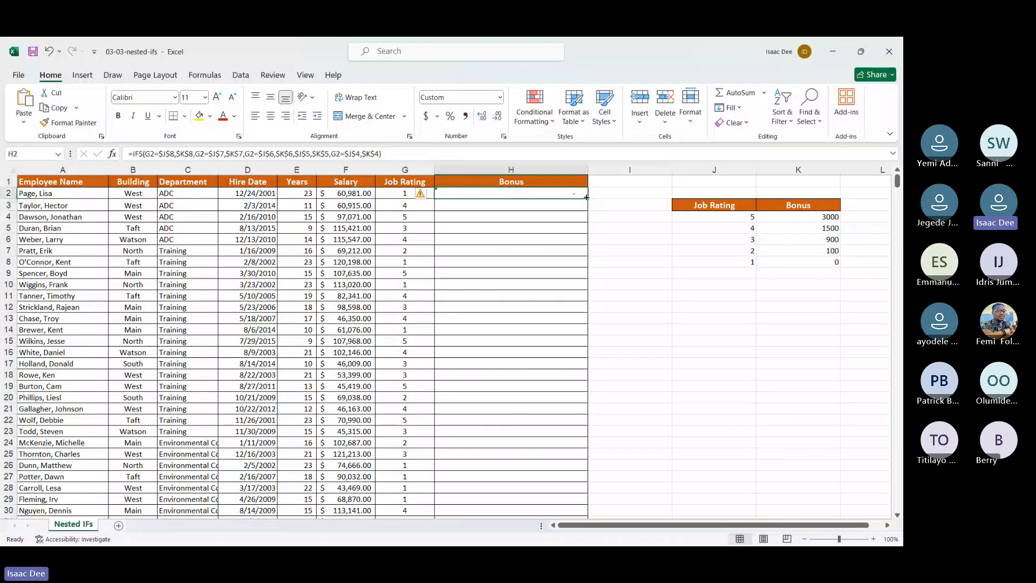
double_click(587, 197)
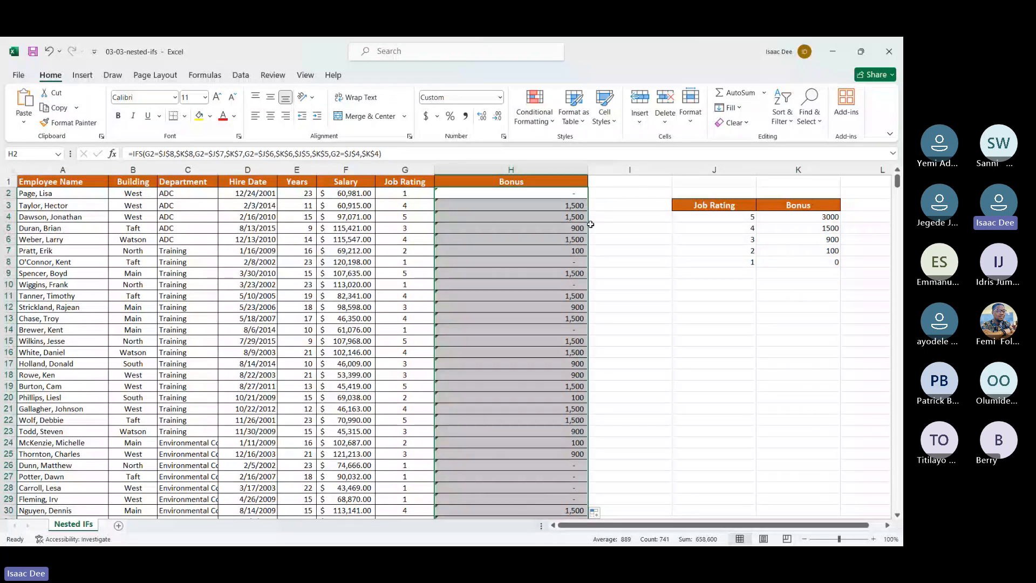
left_click(573, 197)
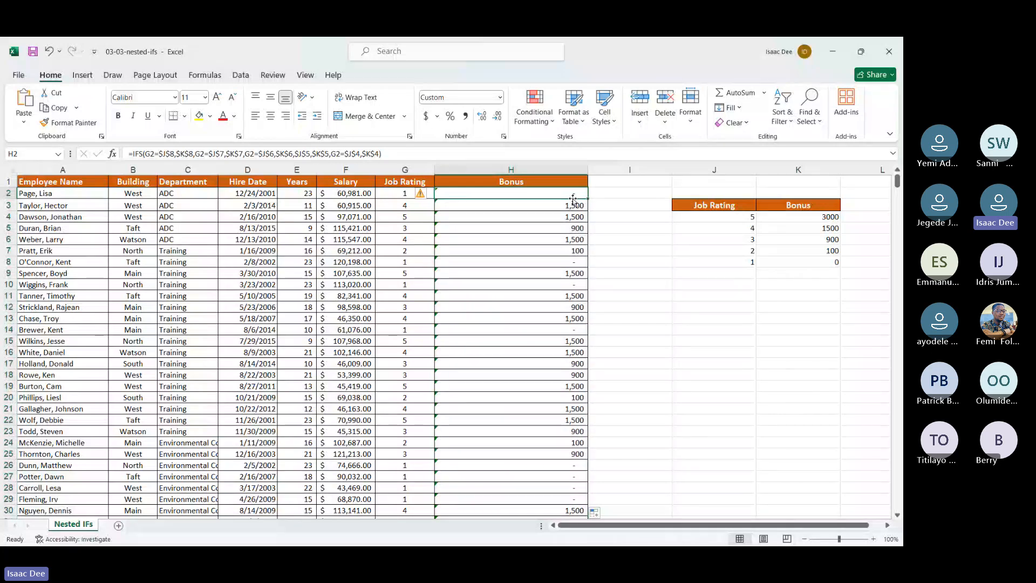
key("Down")
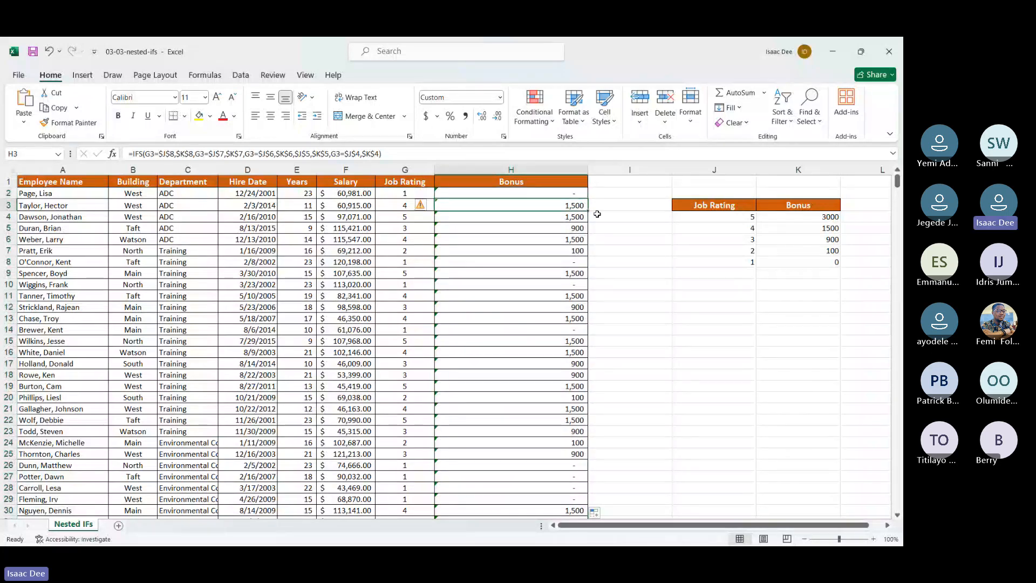
key("Down")
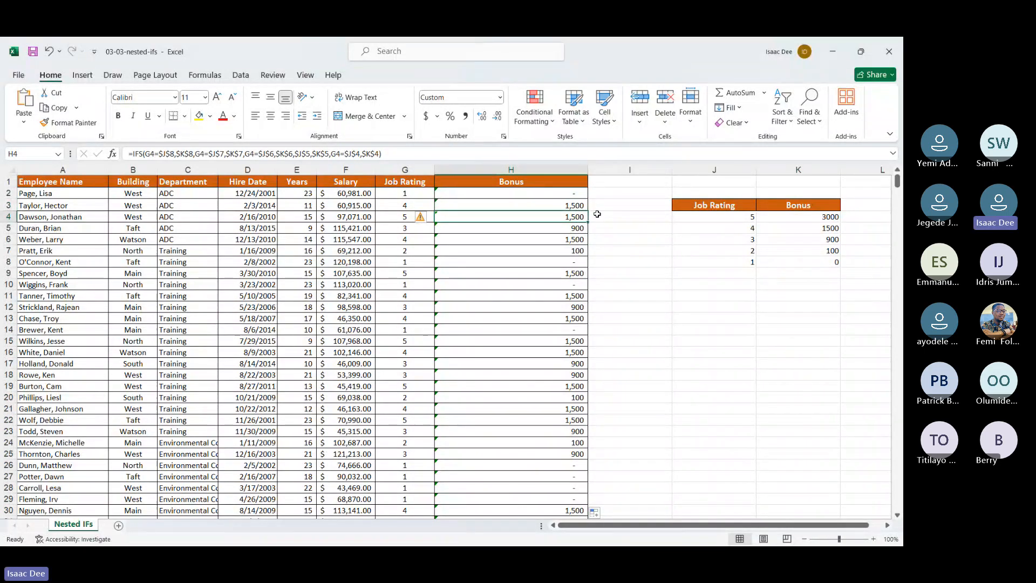
key("Up")
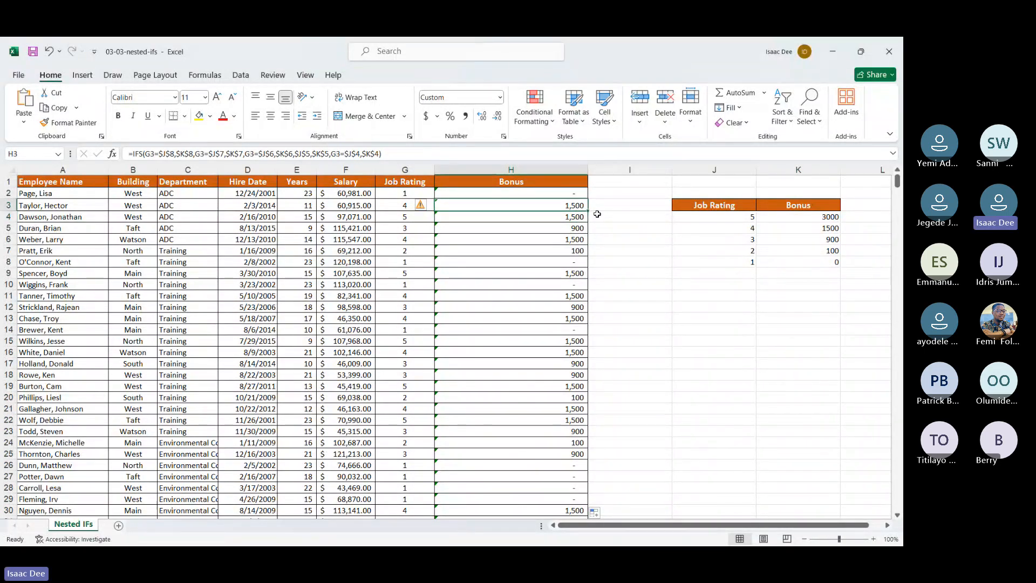
Step: Delete the $J$4 and $K$4 references from the end of the IFS formula in H2
left_click(486, 193)
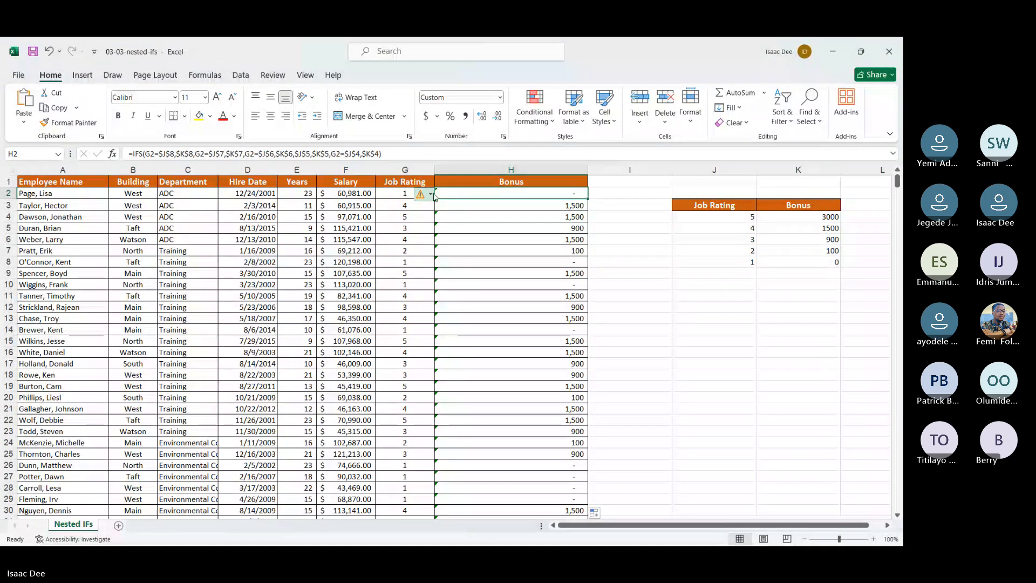
double_click(470, 193)
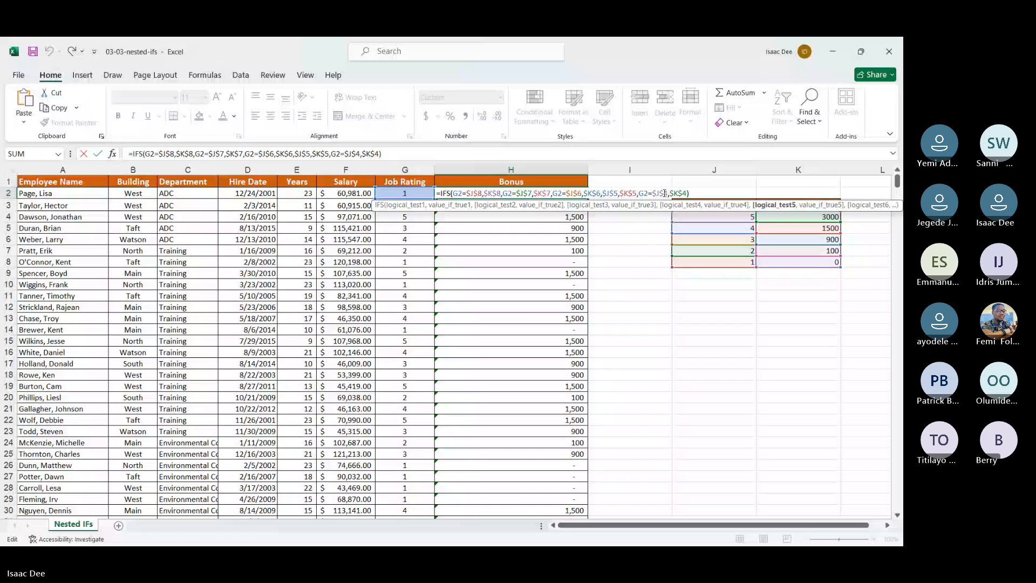
left_click(400, 155)
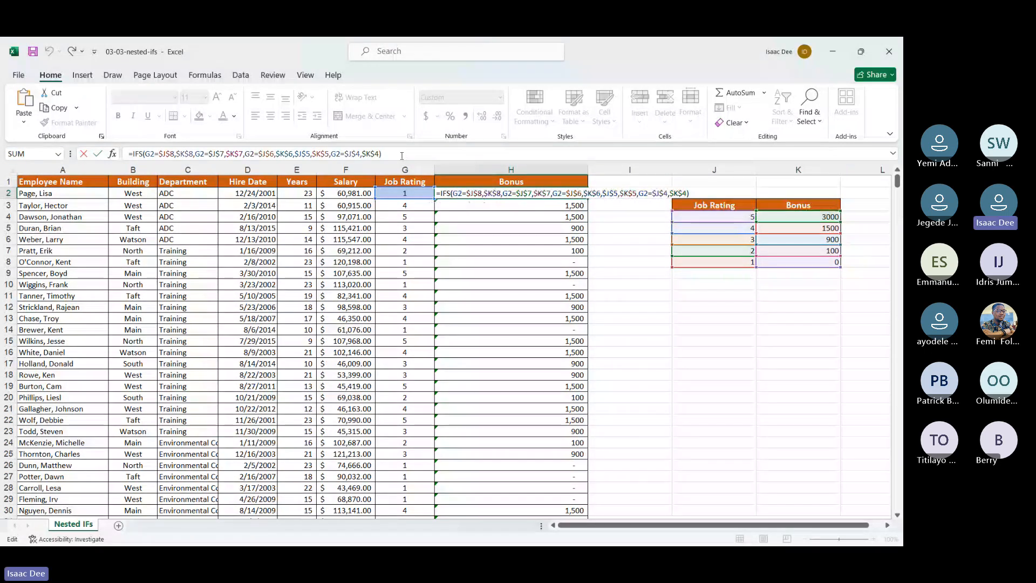
left_click(352, 154)
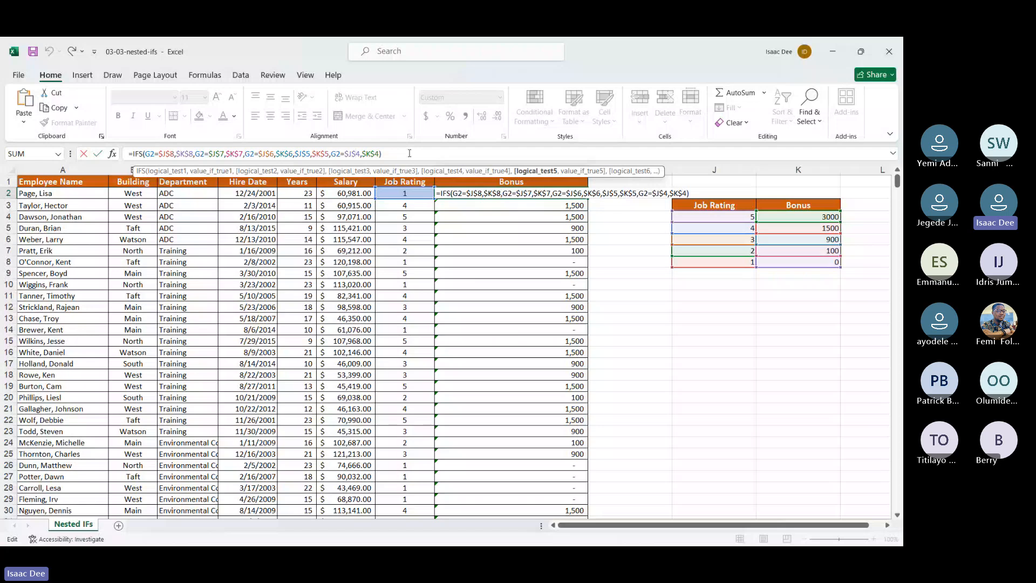
key("BackSpace")
key("BackSpace")
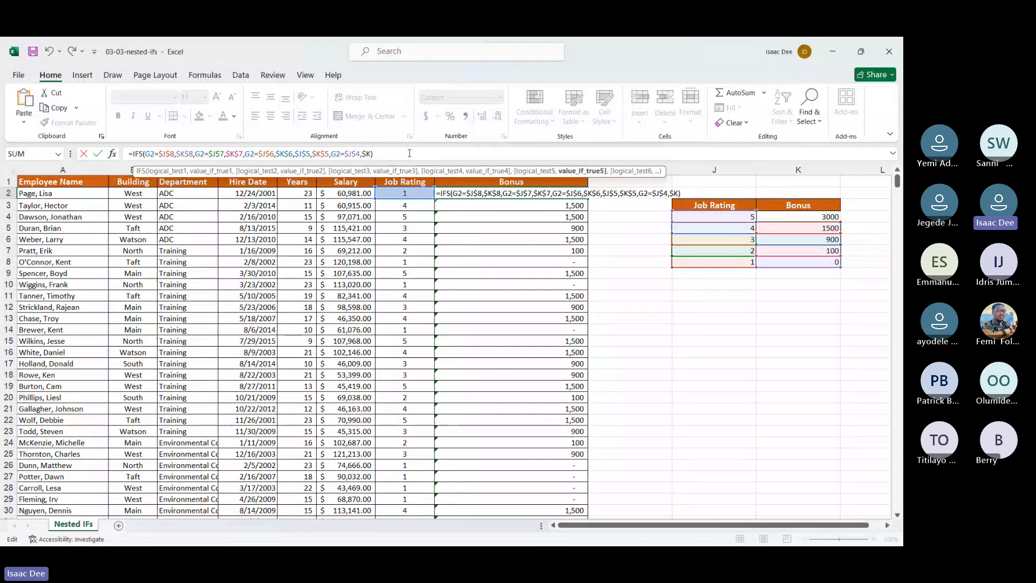
key("BackSpace")
key("BackSpace")
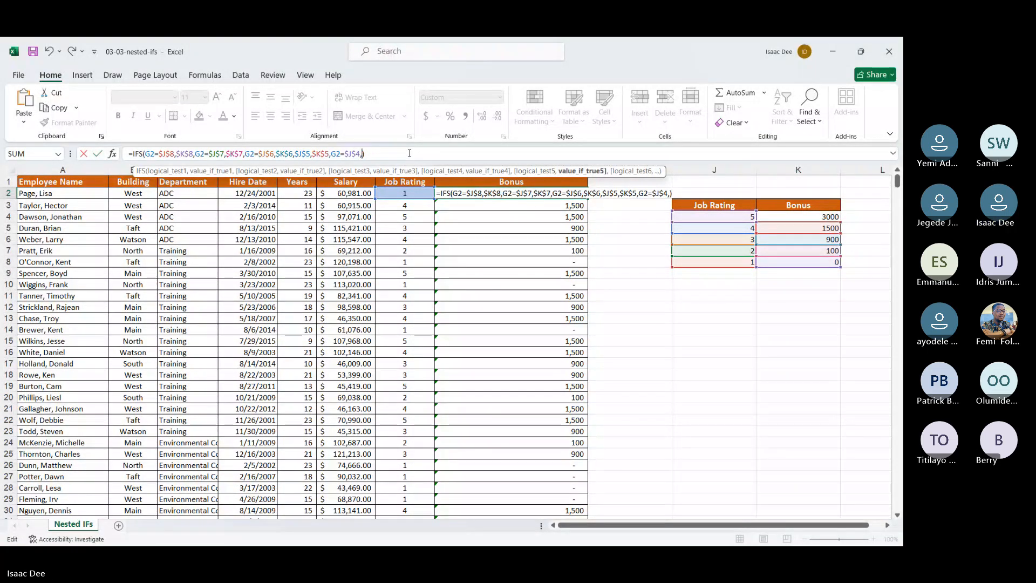
key("BackSpace")
key("BackSpace")
key("BackSpace")
key("BackSpace")
key("BackSpace")
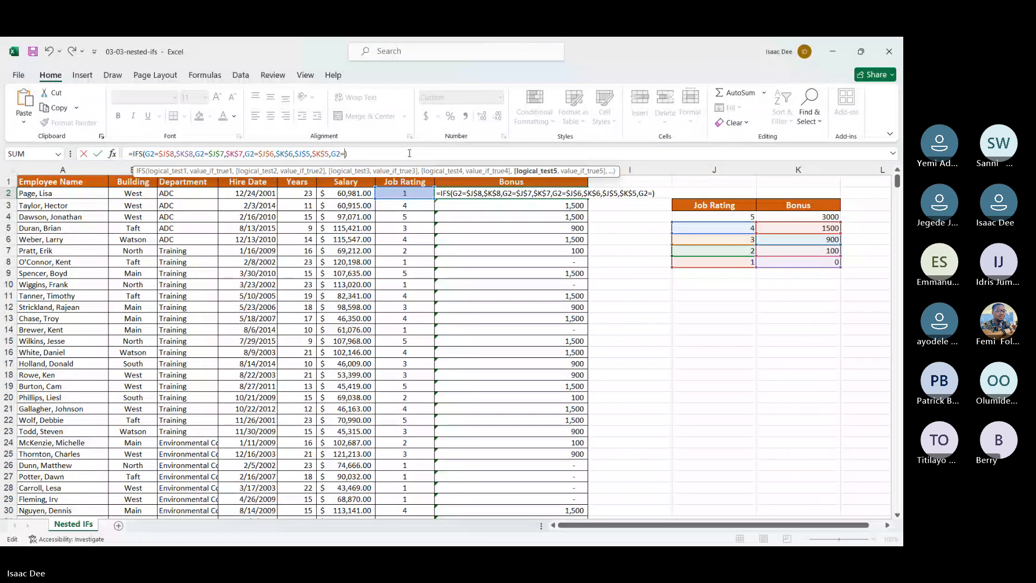
Step: Re-enter $J$4 as the cell compared with G2 in the fifth logical test of the H2 formula
left_click(695, 217)
left_click(345, 154)
type("$8")
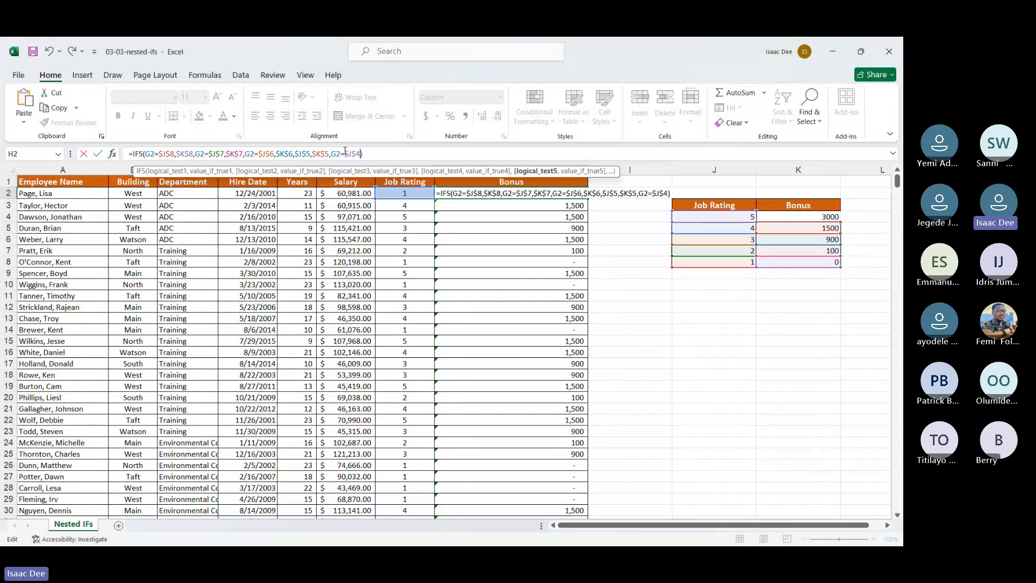
type(",")
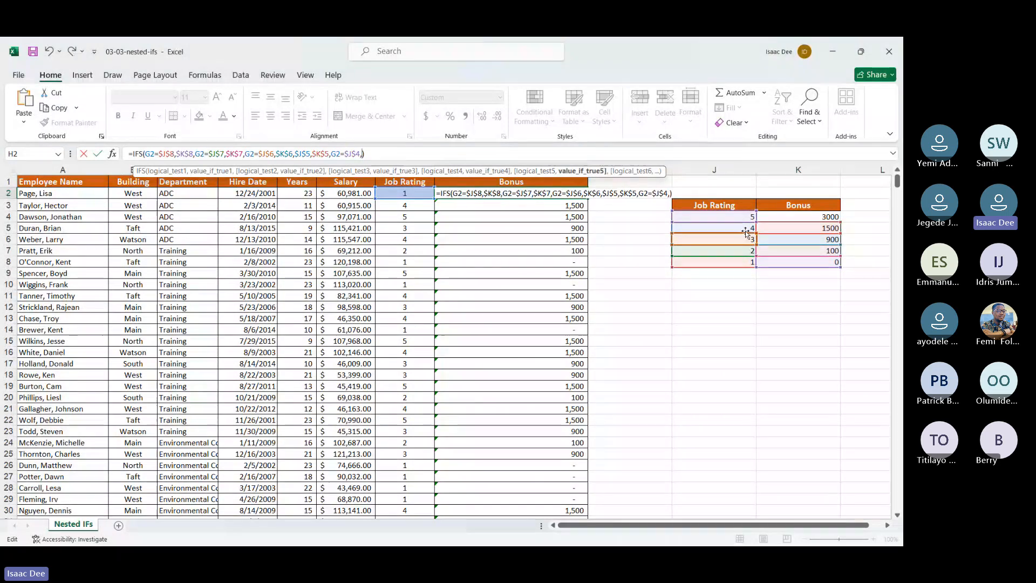
Step: Re-enter $K$4 as the fifth test's value in H2 and fill the completed formula down the Bonus column again
left_click(774, 216)
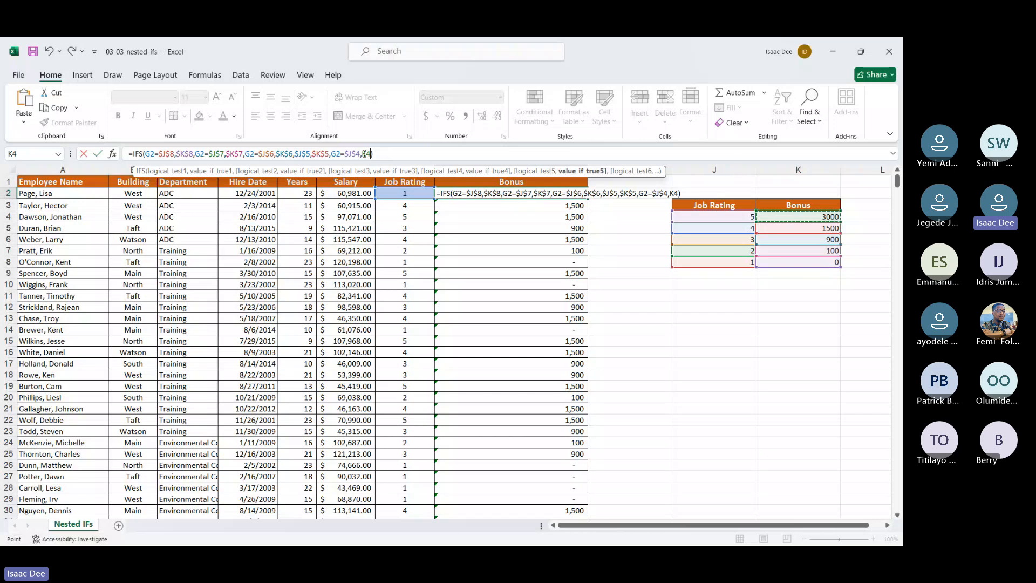
left_click(363, 154)
key("F4")
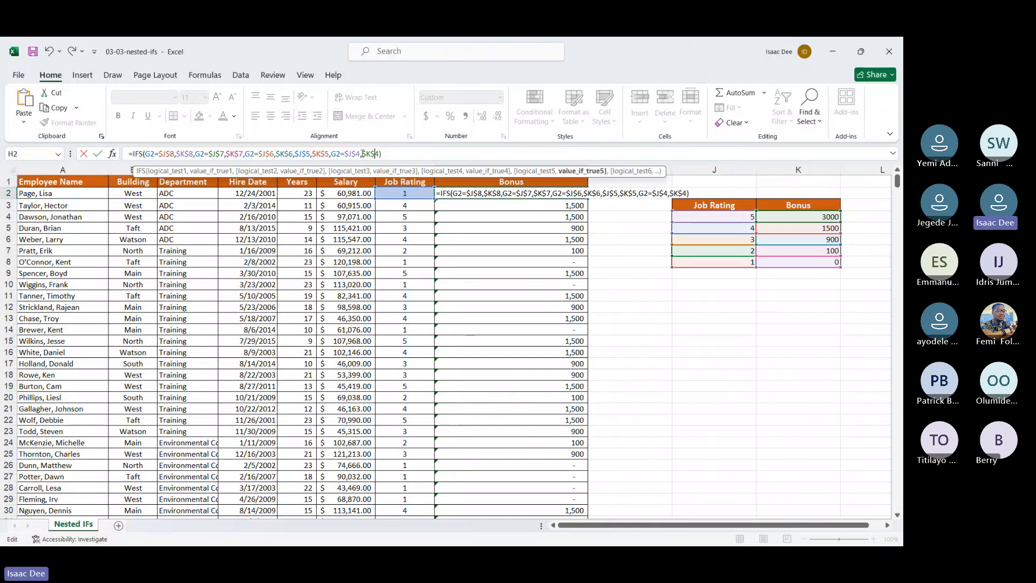
key("Return")
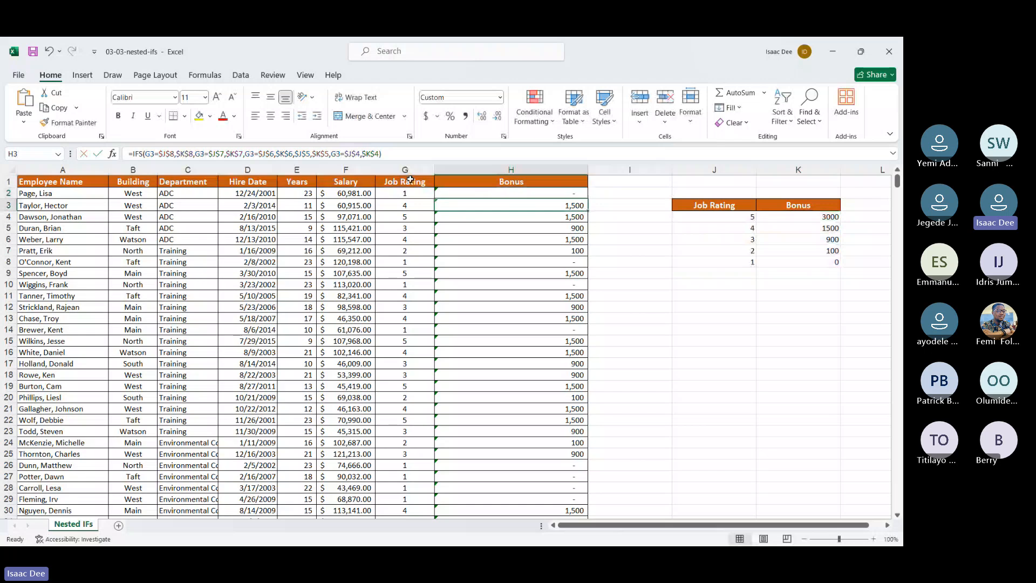
left_click(486, 192)
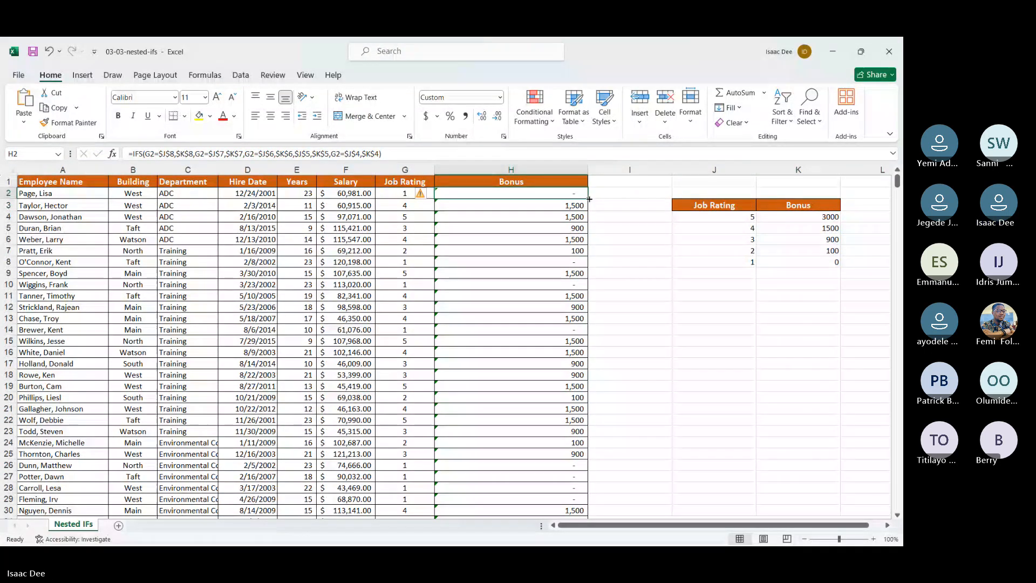
double_click(589, 199)
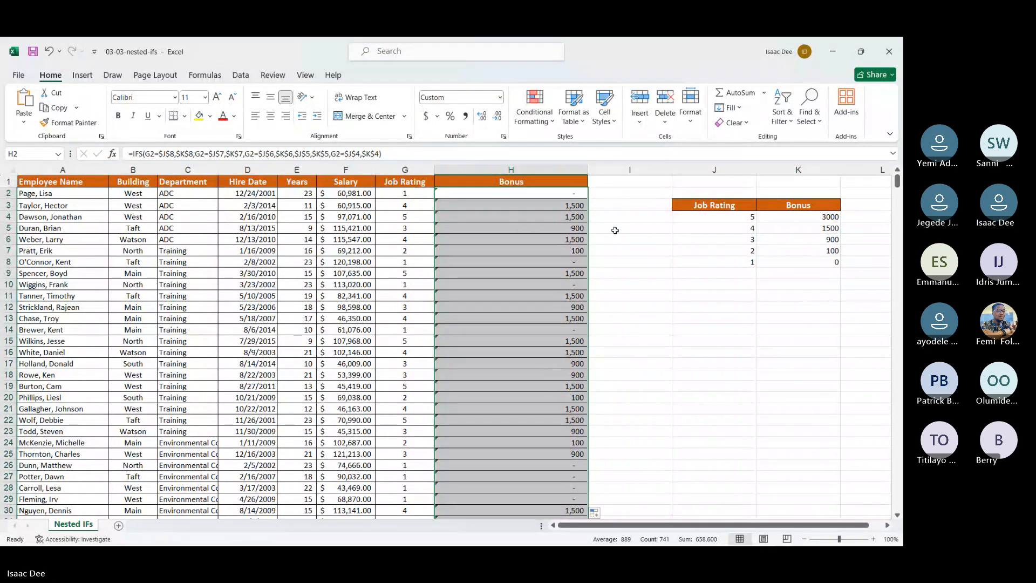
Step: Open the IFS formula in H4 to inspect its cell references
left_click(569, 217)
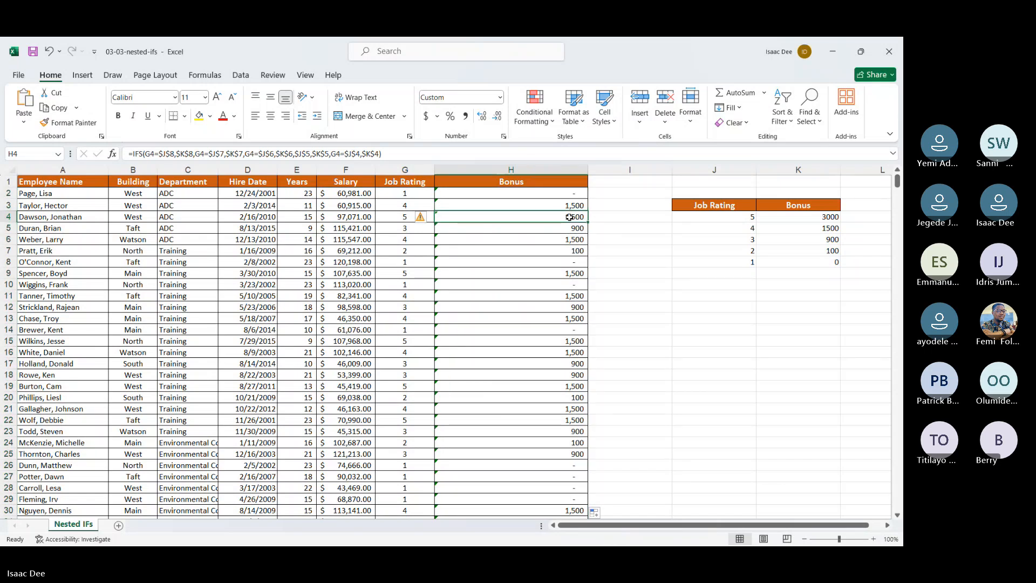
double_click(570, 217)
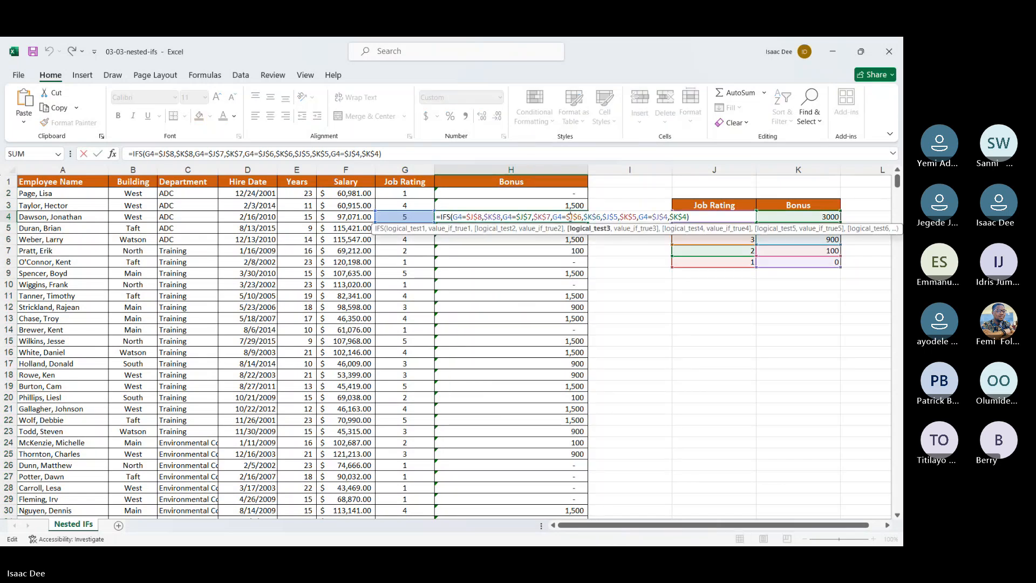
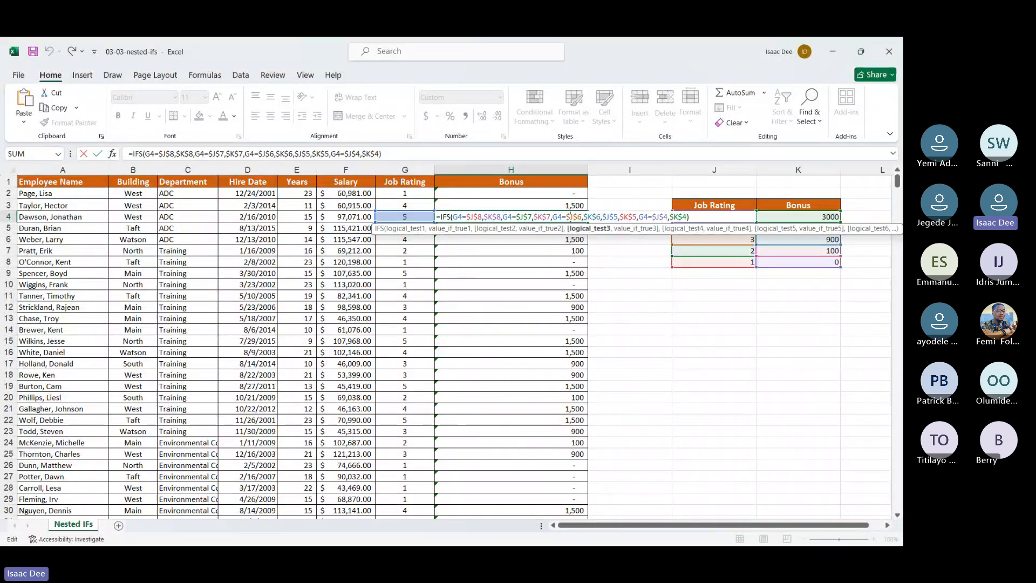
Step: Close the H4 formula and begin an IFS formula in I2 whose first logical test compares G2 with J4
key("Return")
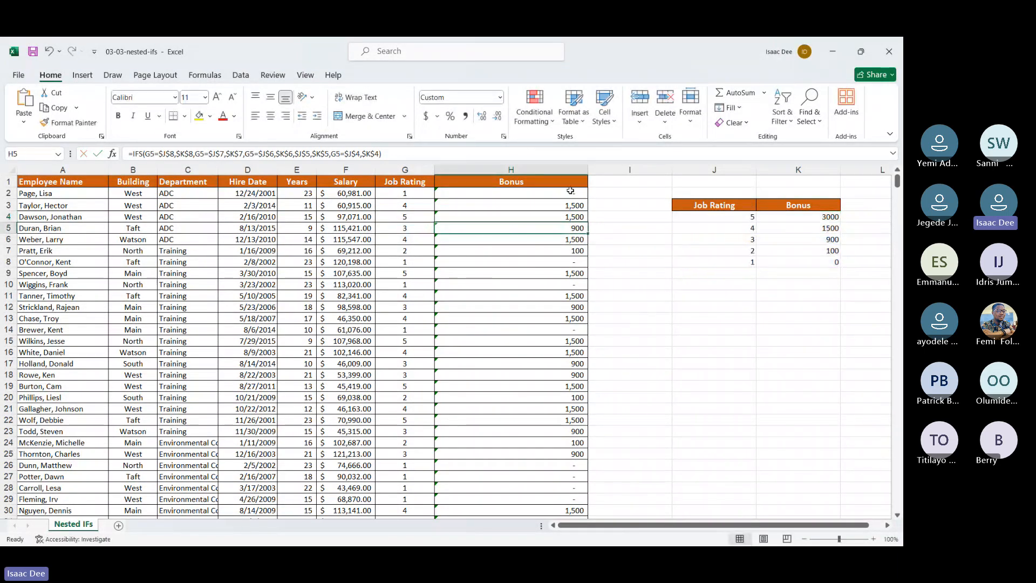
left_click(599, 197)
type("=")
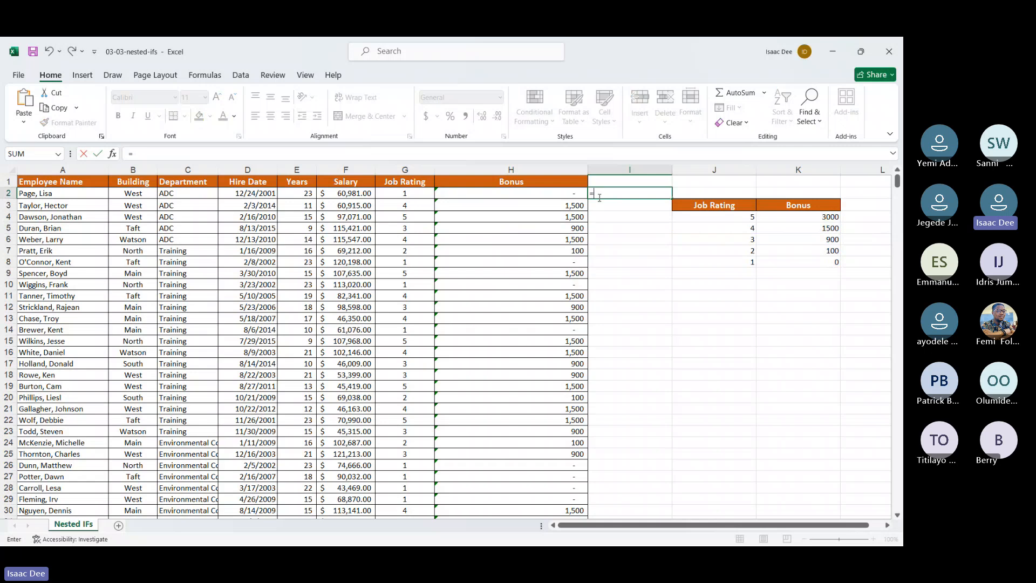
type("ifs")
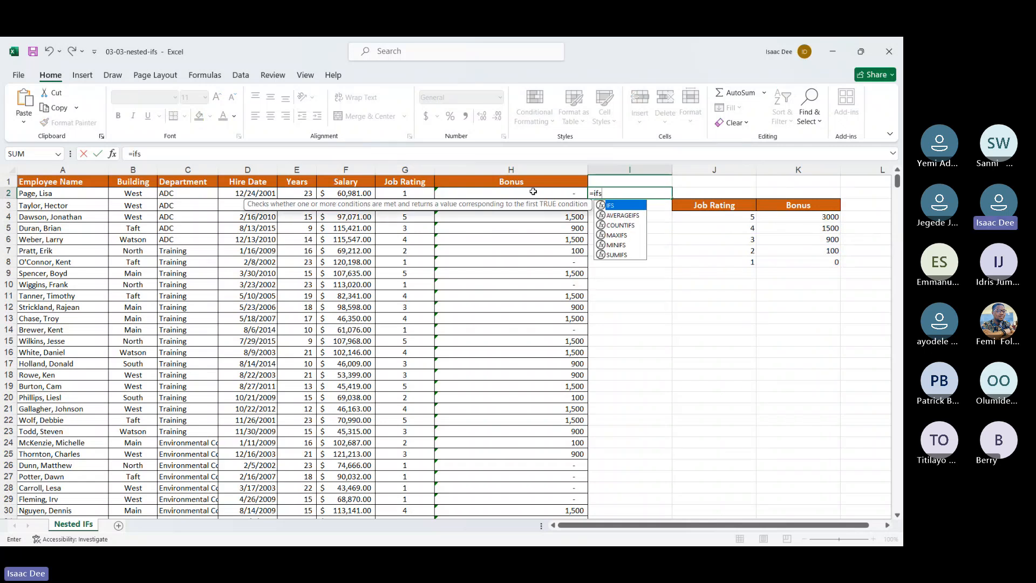
key("Tab")
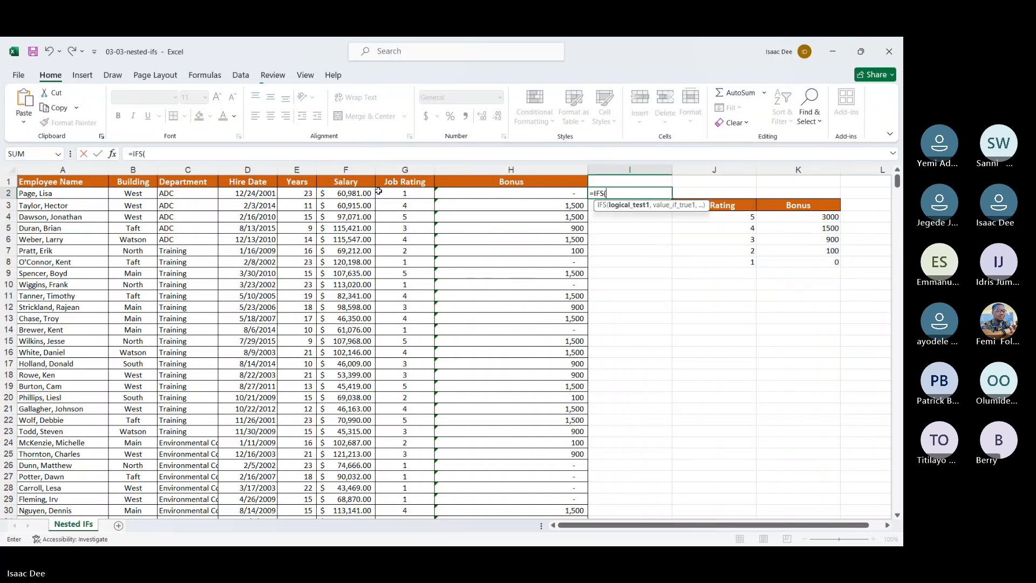
left_click(396, 193)
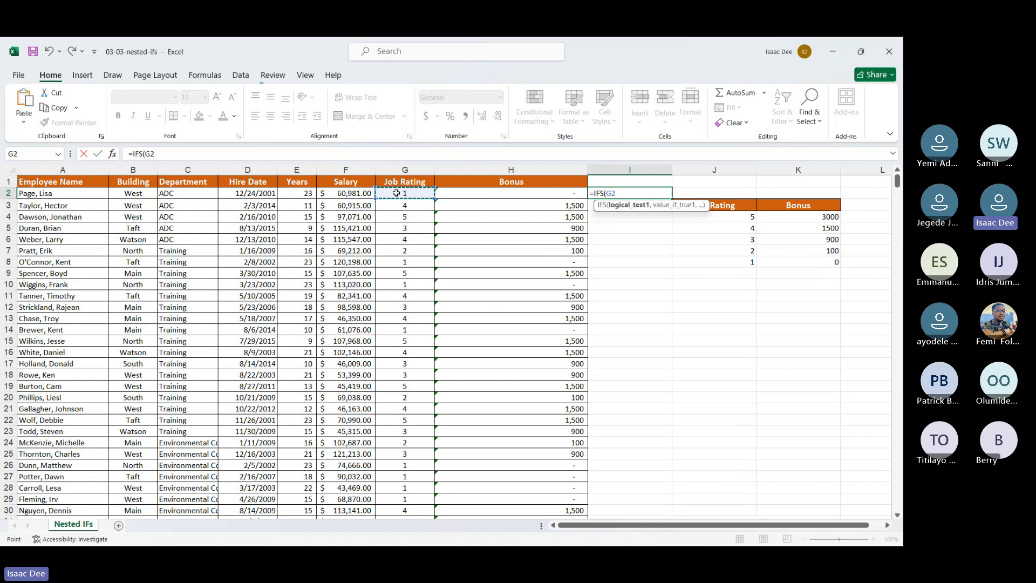
type("=")
left_click(750, 216)
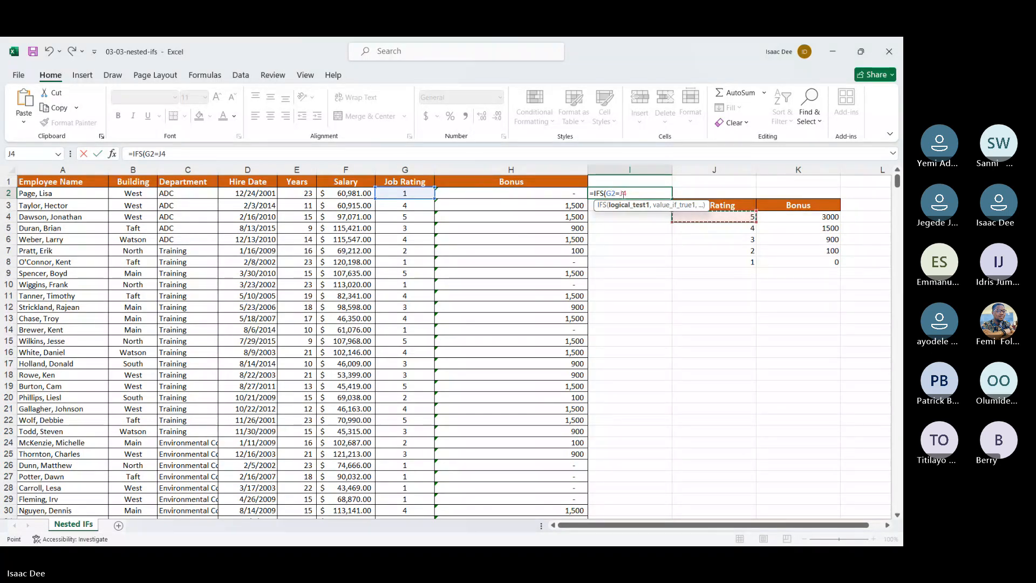
Step: Make the J4 reference absolute in the I2 formula and add $K$4 as the value for the first test
left_click(623, 194)
type("$")
key("Right")
type("$")
left_click(637, 193)
type(",")
left_click(799, 217)
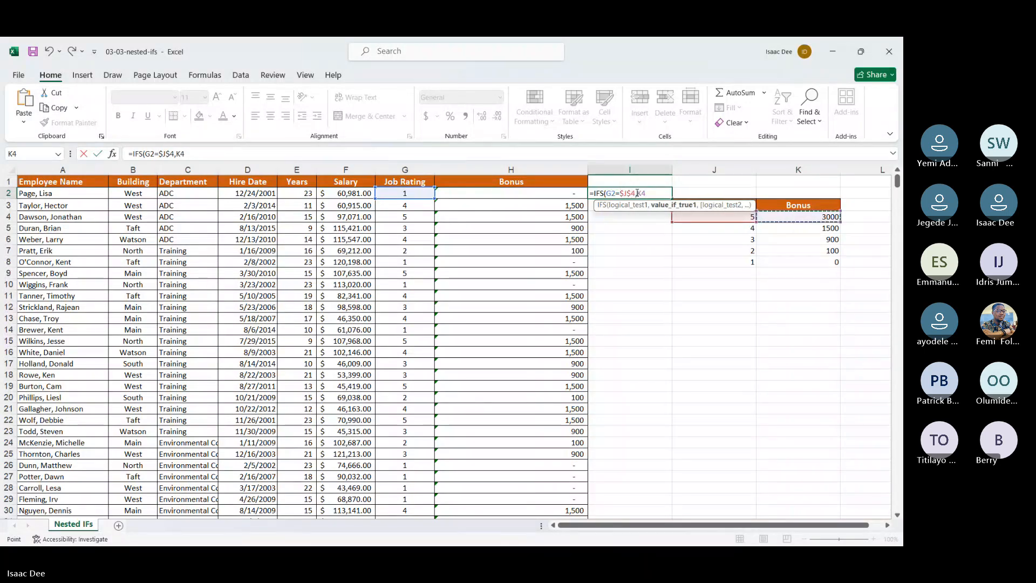
key("F2")
key("F4")
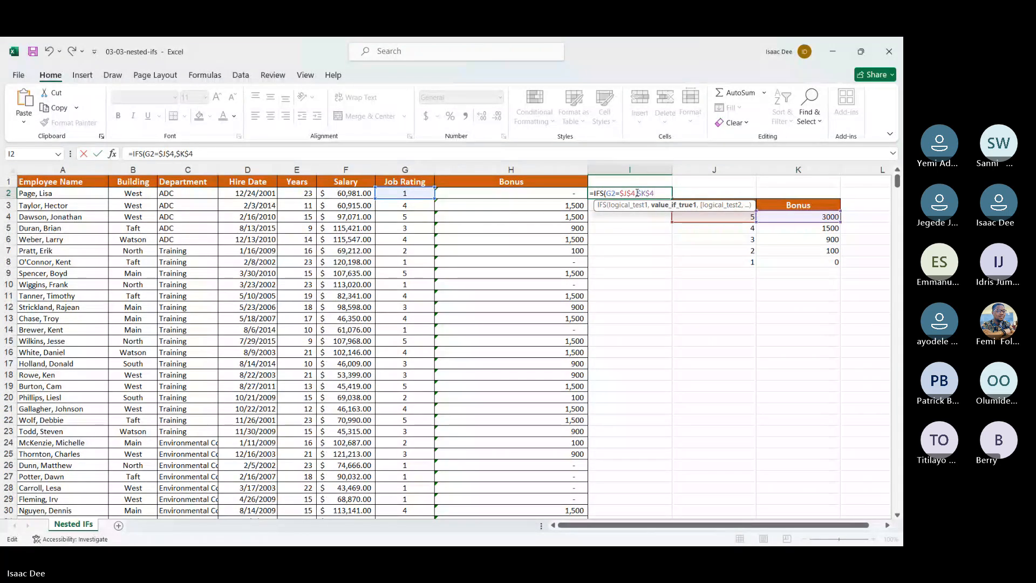
type(",")
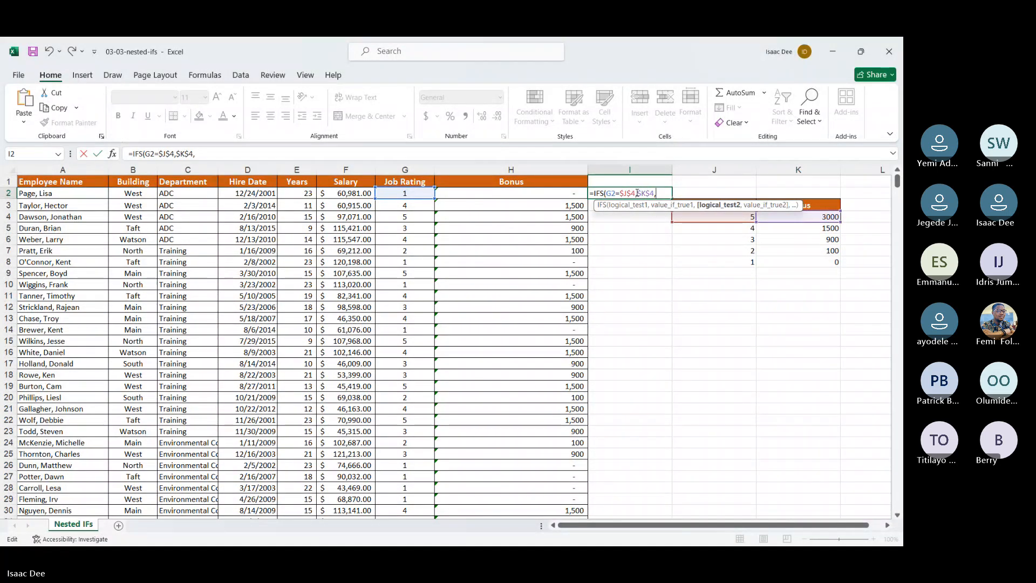
Step: Add a second logical test to the I2 formula comparing G2 with the absolute reference $J$5
key("Left")
key("Left")
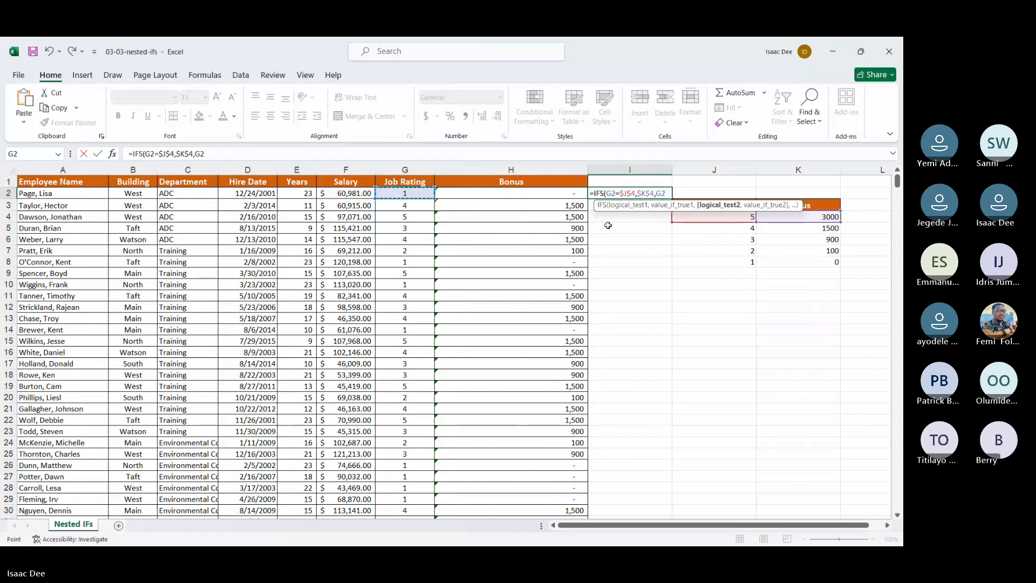
type("=")
left_click(713, 228)
left_click(670, 193)
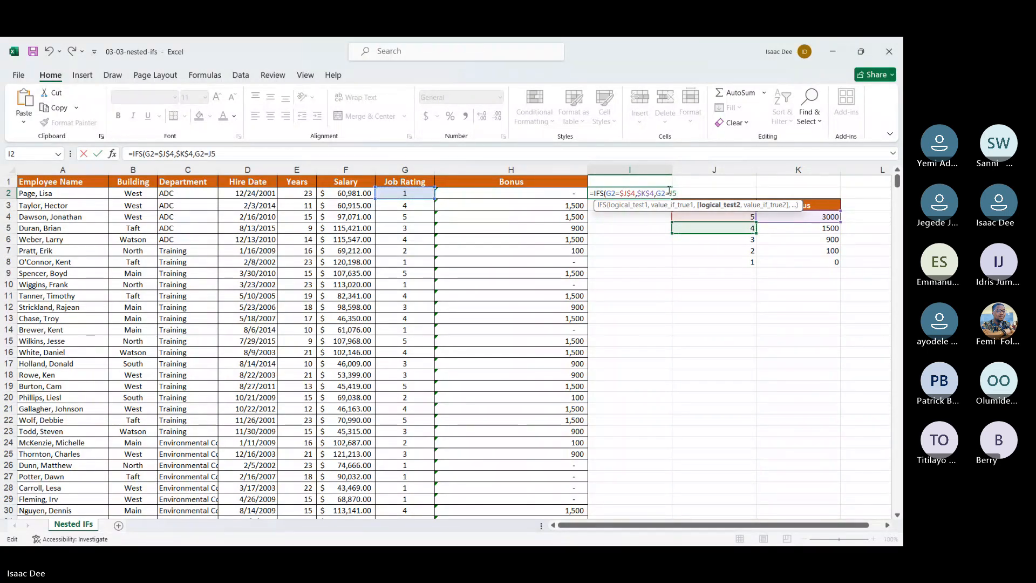
type("$")
key("Right")
type("$4,")
Step: Enter $K$5 as the value returned by the second test in the I2 formula
left_click(772, 228)
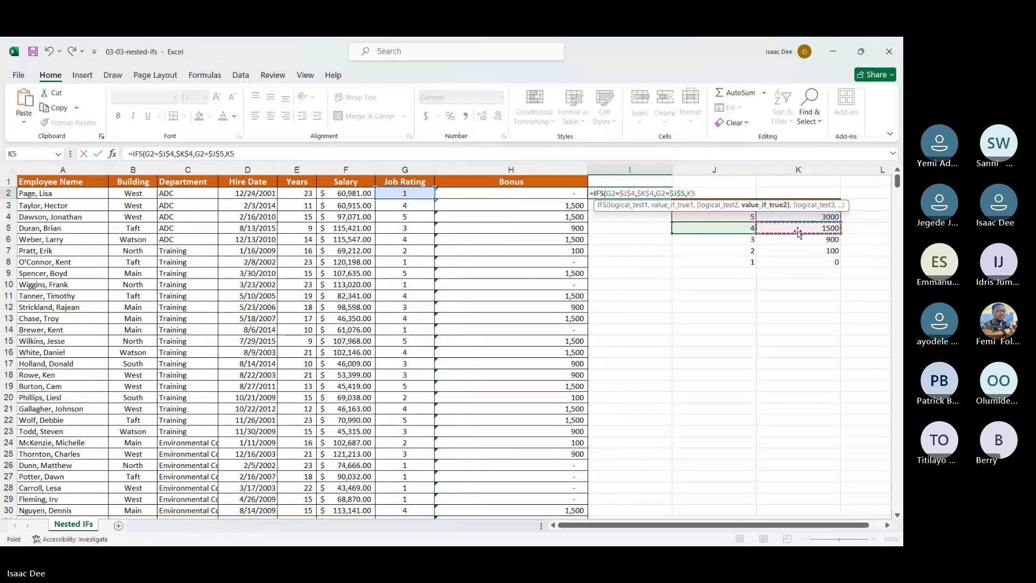
left_click(687, 193)
key("F4")
type(",")
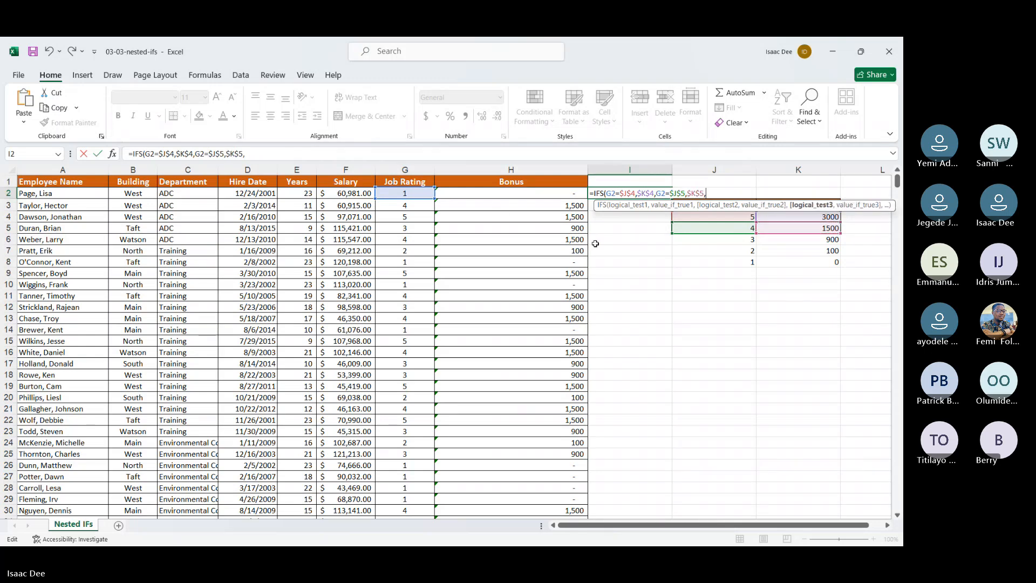
Step: Add a third logical test to the I2 formula comparing G2 with the absolute reference $J$6
left_click(391, 196)
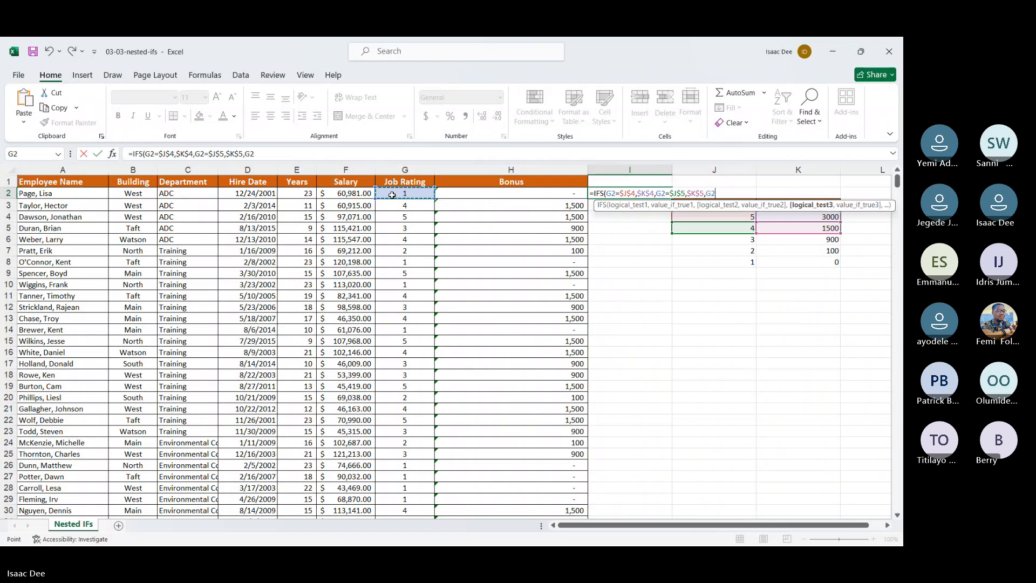
type("=")
left_click(713, 240)
left_click(722, 192)
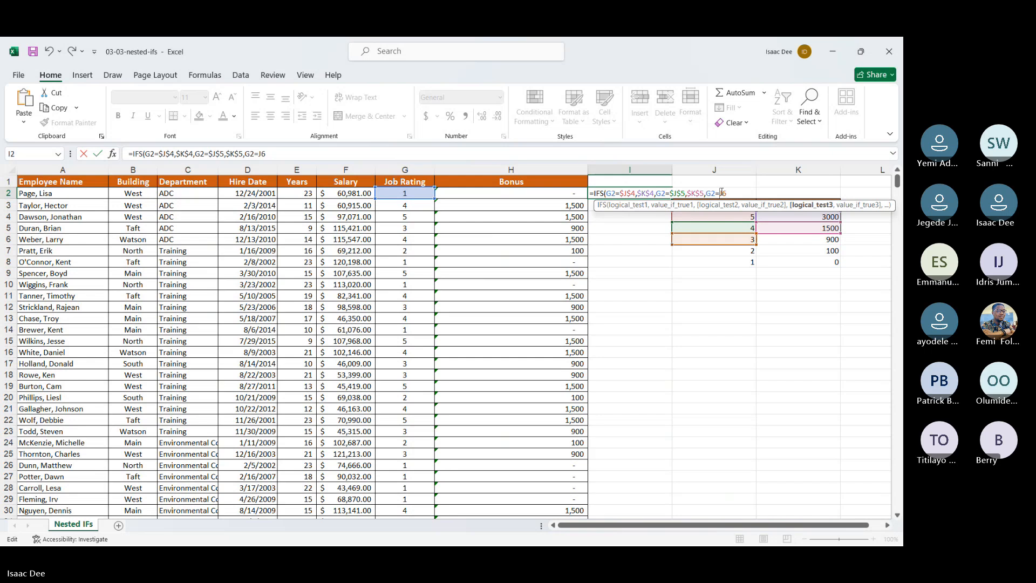
type("$J$4,")
Step: Enter $K$6 as the value returned by the third test in the I2 formula
left_click(799, 240)
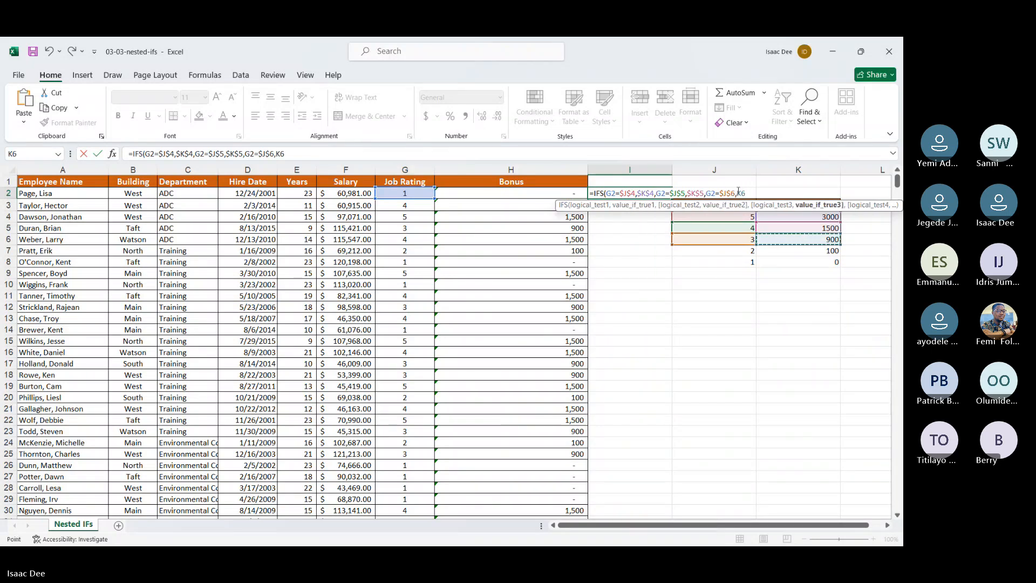
left_click(738, 192)
type("$")
key("Right")
type("$4,")
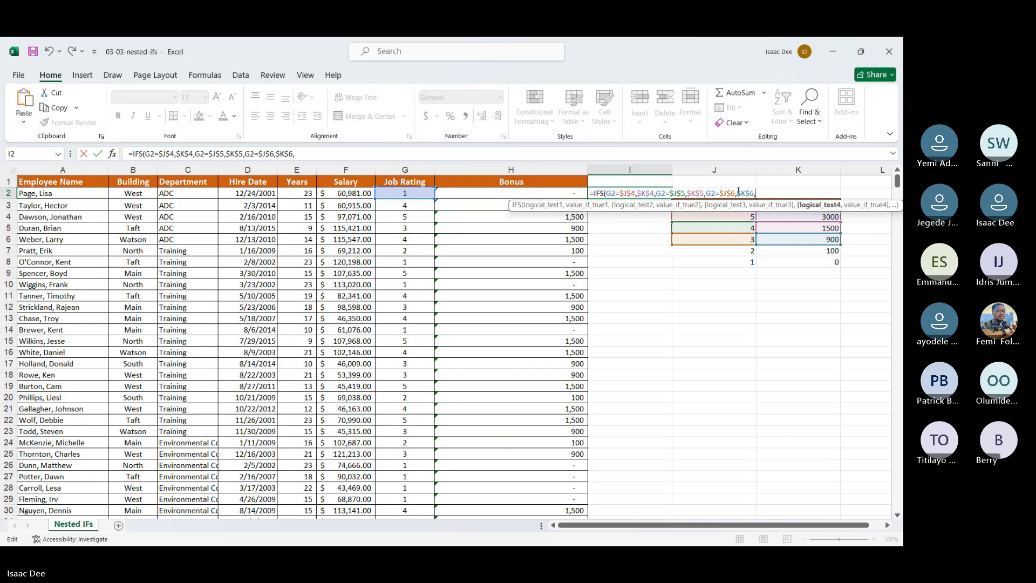
Step: Add a fourth logical test to the I2 formula comparing G2 with the absolute reference $J$7
left_click(421, 193)
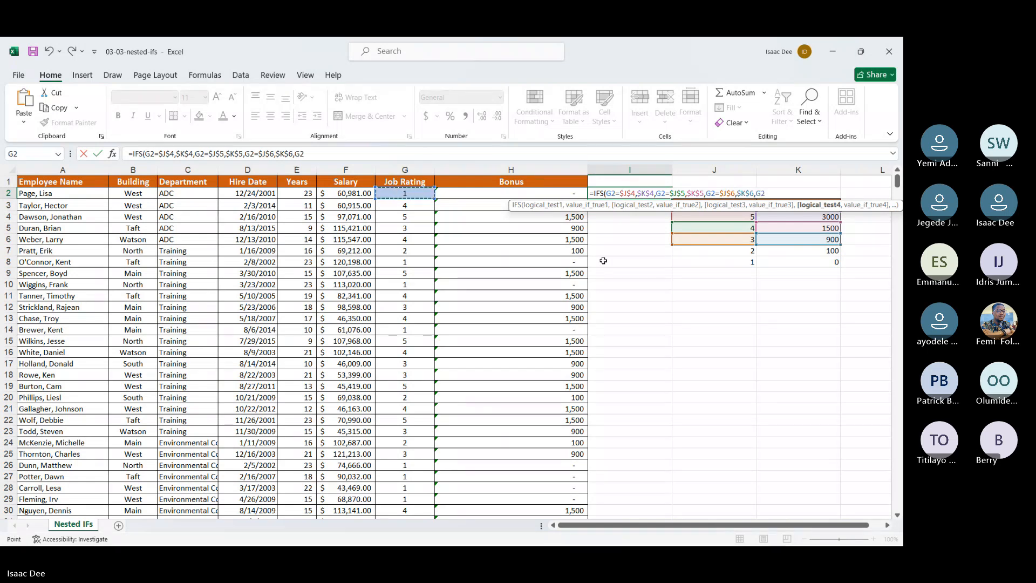
type("=")
left_click(708, 253)
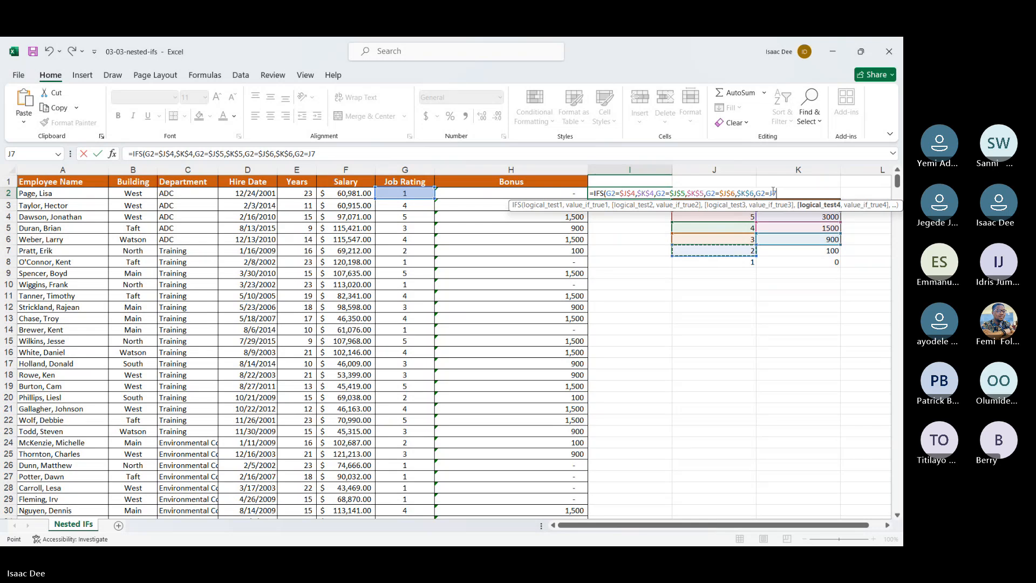
key("F4")
type(",")
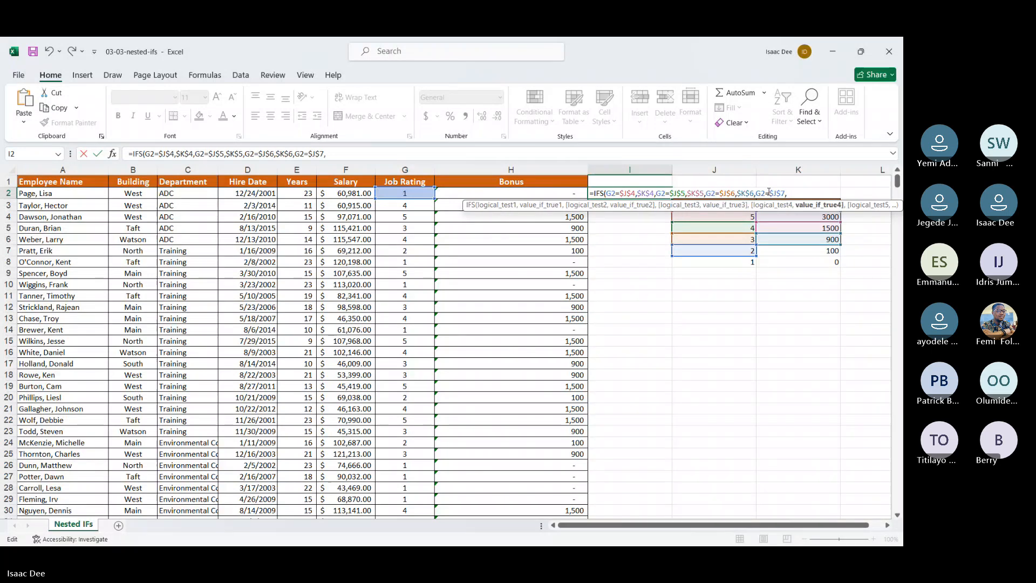
Step: Enter $K$7 as the value returned by the fourth test in the I2 formula
left_click(797, 253)
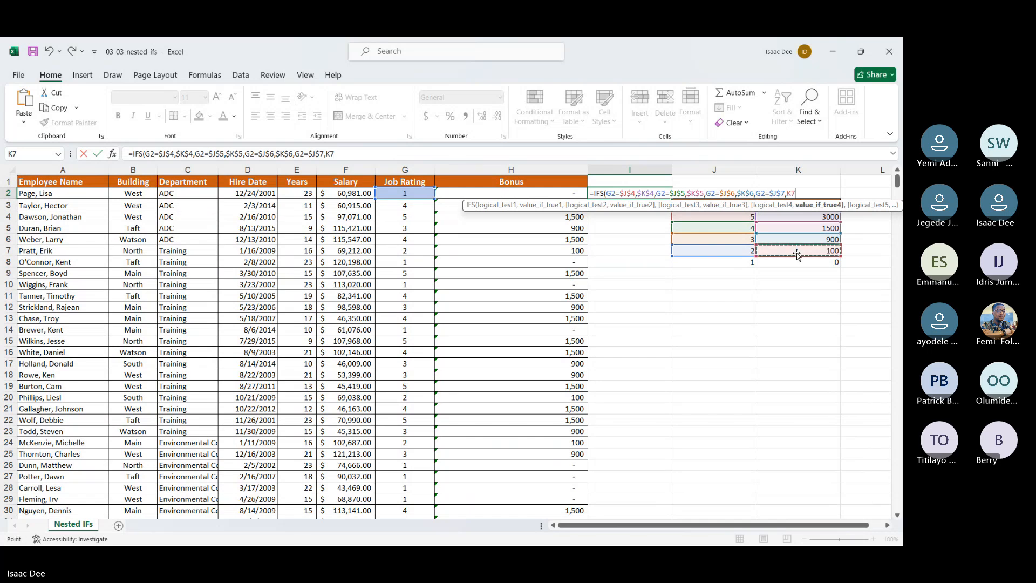
left_click(788, 192)
type("$")
left_click(788, 192)
type("$")
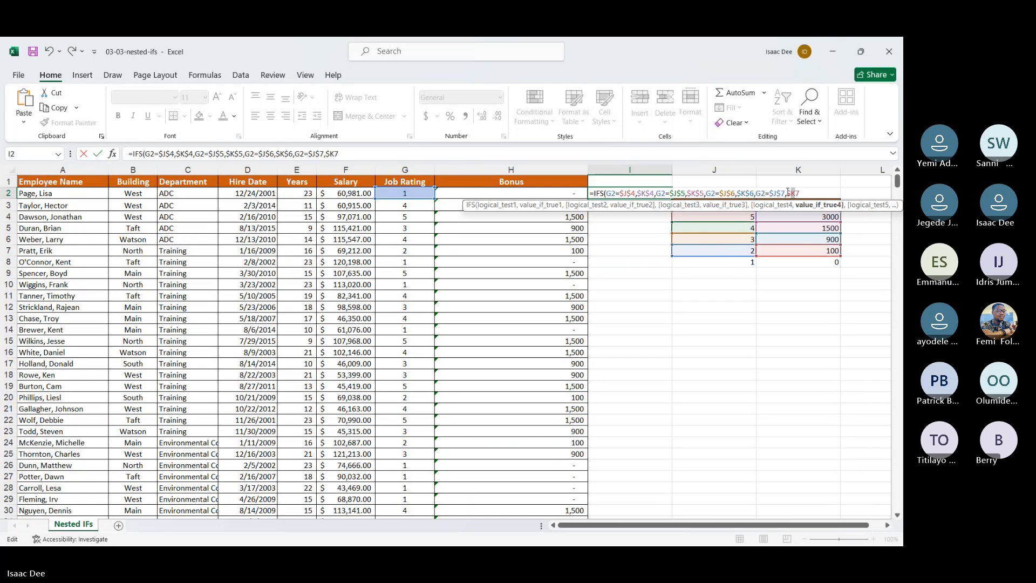
key("Right")
type("$")
key("Right")
type(",")
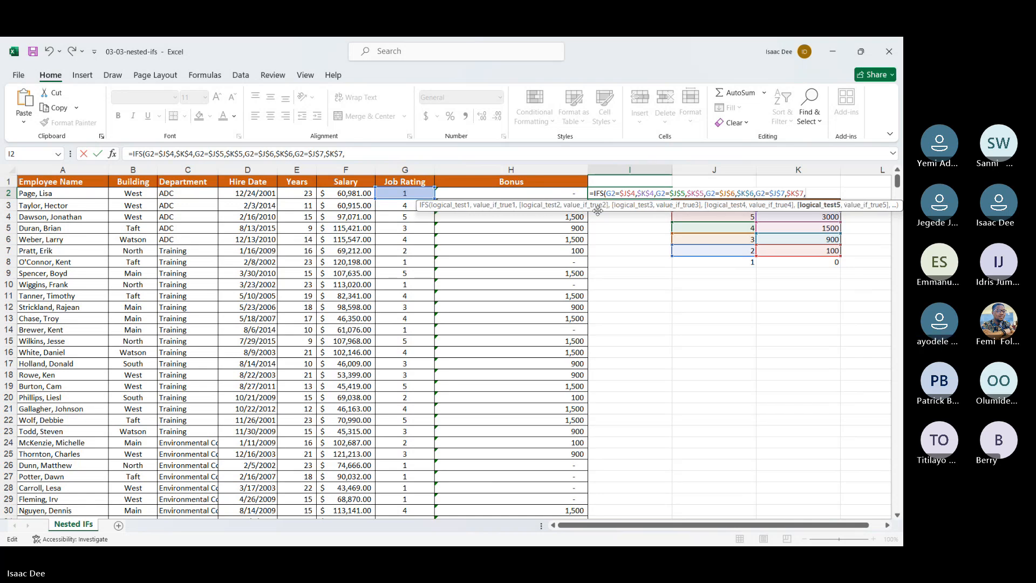
Step: Add a fifth logical test to the I2 formula comparing G2 with the absolute reference $J$8
left_click(413, 193)
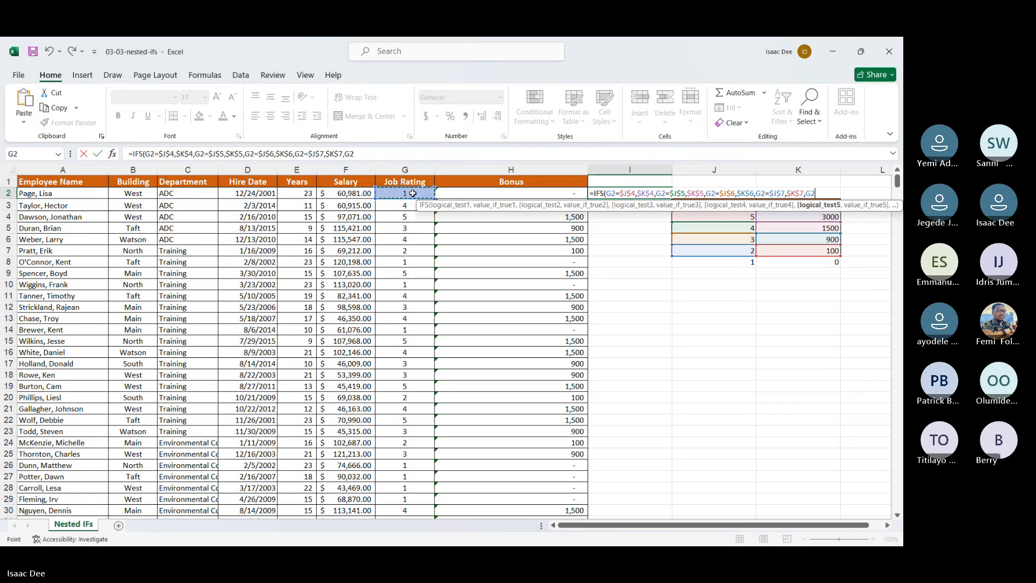
type("=")
left_click(694, 262)
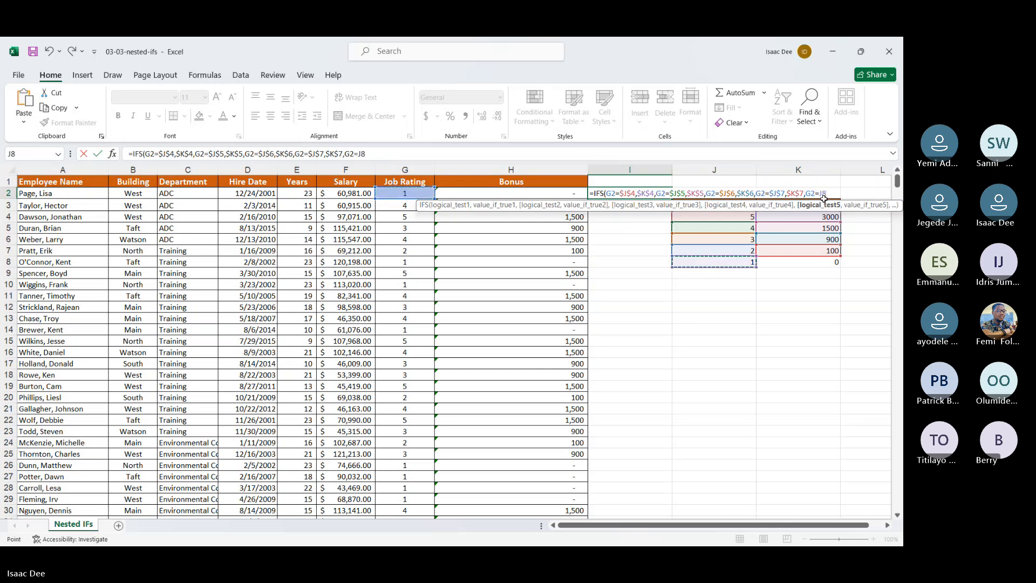
left_click(824, 193)
type("$J")
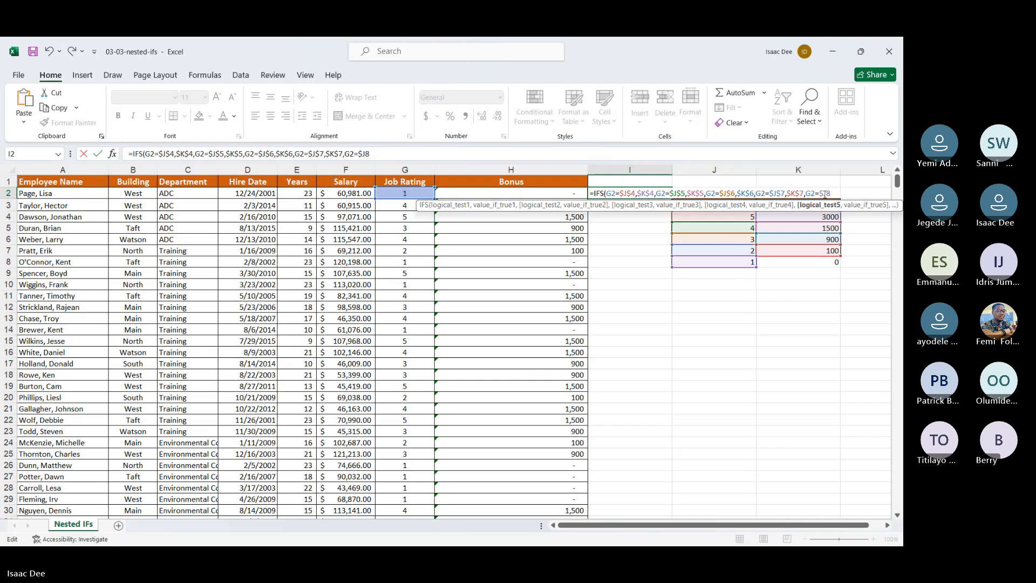
type("$4,")
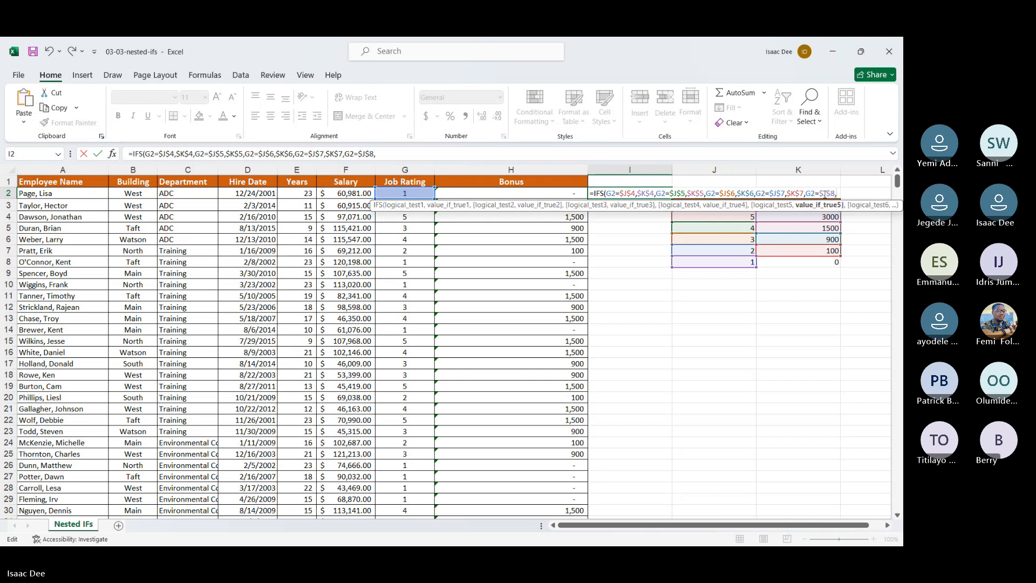
Step: Enter $K$8 as the fifth test's value in I2 and fill the completed IFS formula down column I
left_click(821, 262)
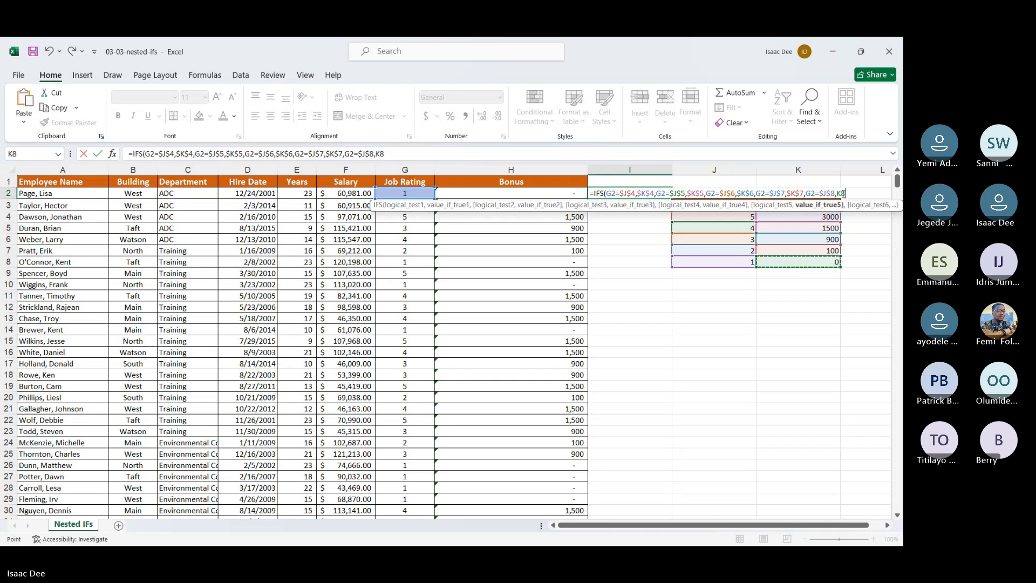
left_click(837, 193)
type("$")
key("Right")
type("$")
key("Return")
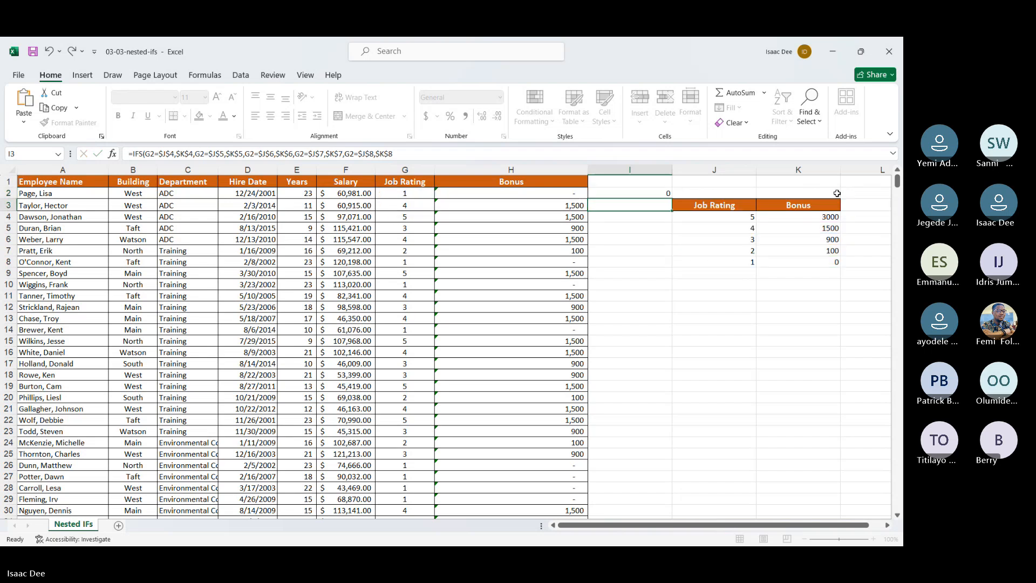
left_click(634, 193)
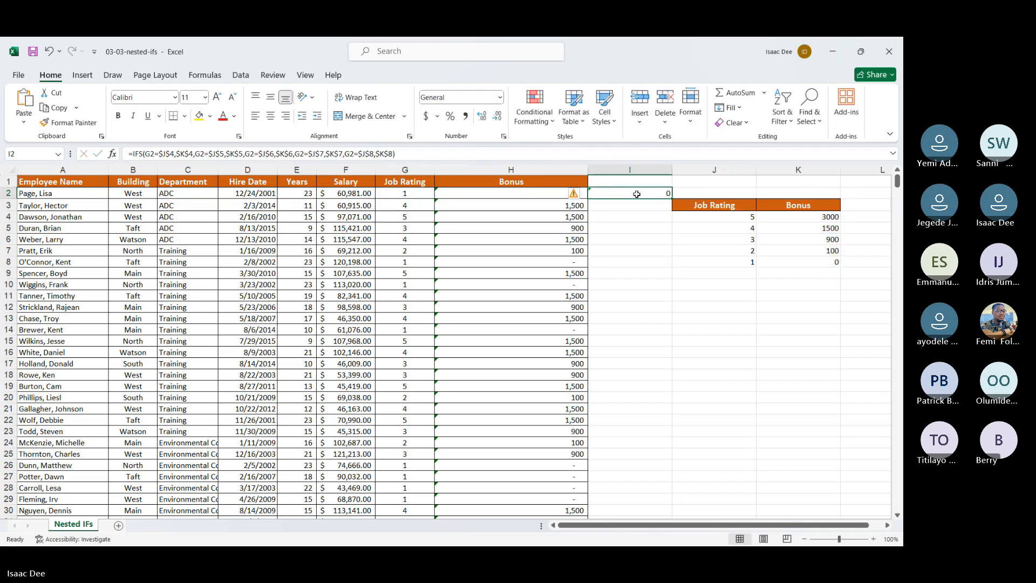
double_click(671, 199)
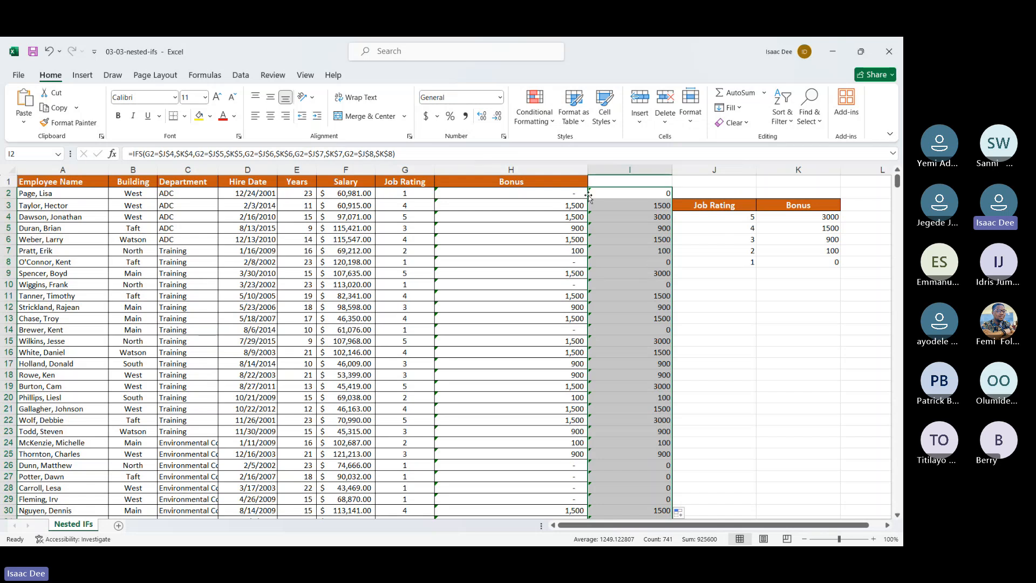
Step: Compare the Bonus formula in H4 with the rebuilt IFS formula in I2 and look over the column I results
left_click(572, 216)
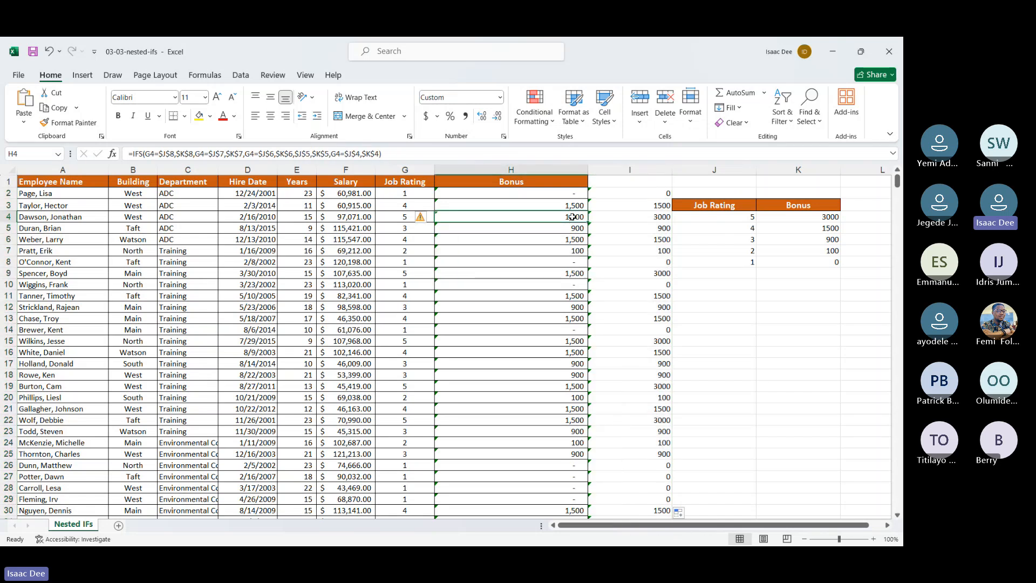
left_click(614, 197)
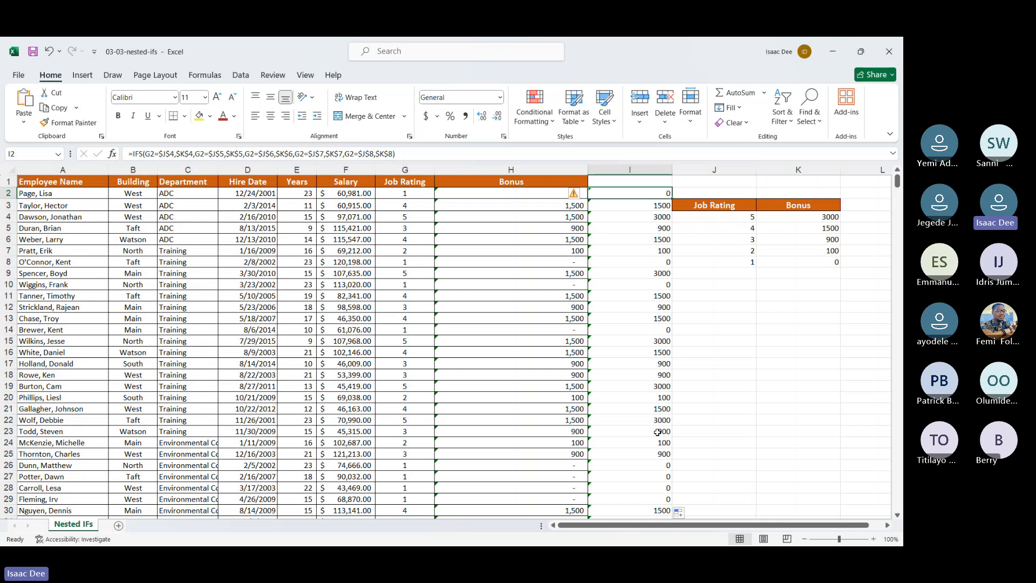
scroll(657, 432, "down", 1)
scroll(439, 299, "up", 1)
Step: Check the column I bonuses in rows 2 to 7 against the column G job ratings and the rating table in J4:K8
left_click(412, 190)
left_click(794, 262)
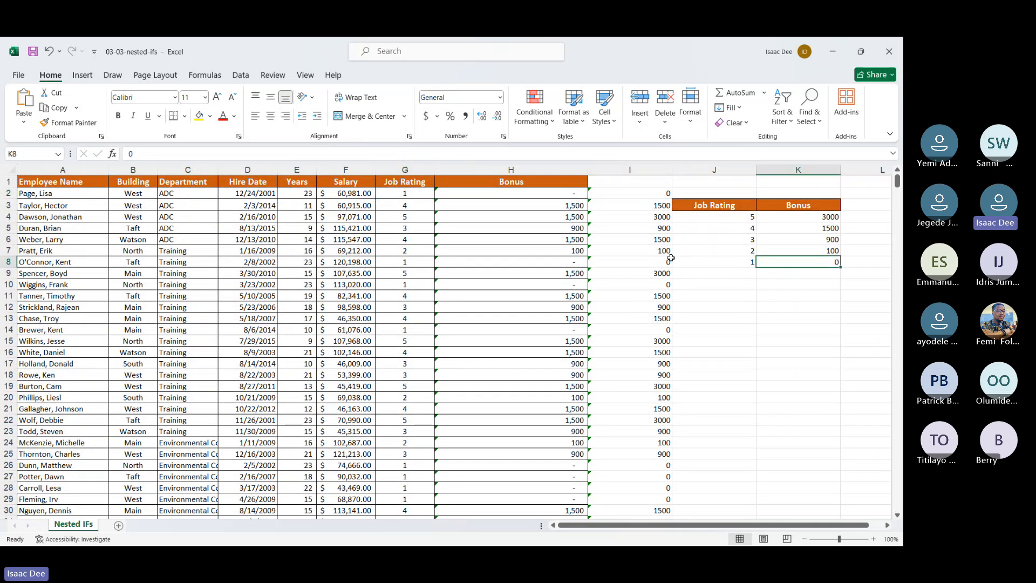
left_click(405, 202)
left_click(808, 230)
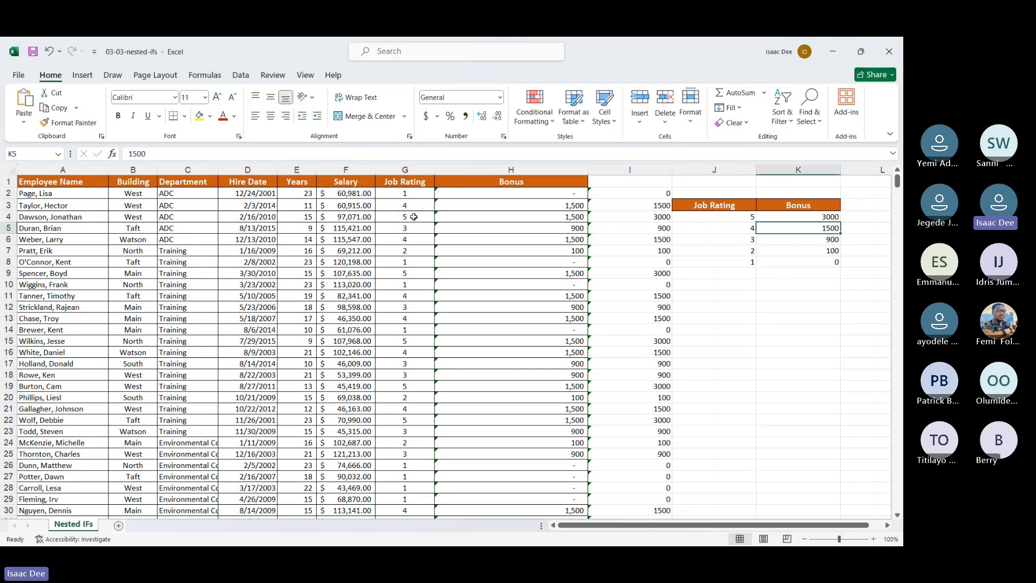
left_click(414, 216)
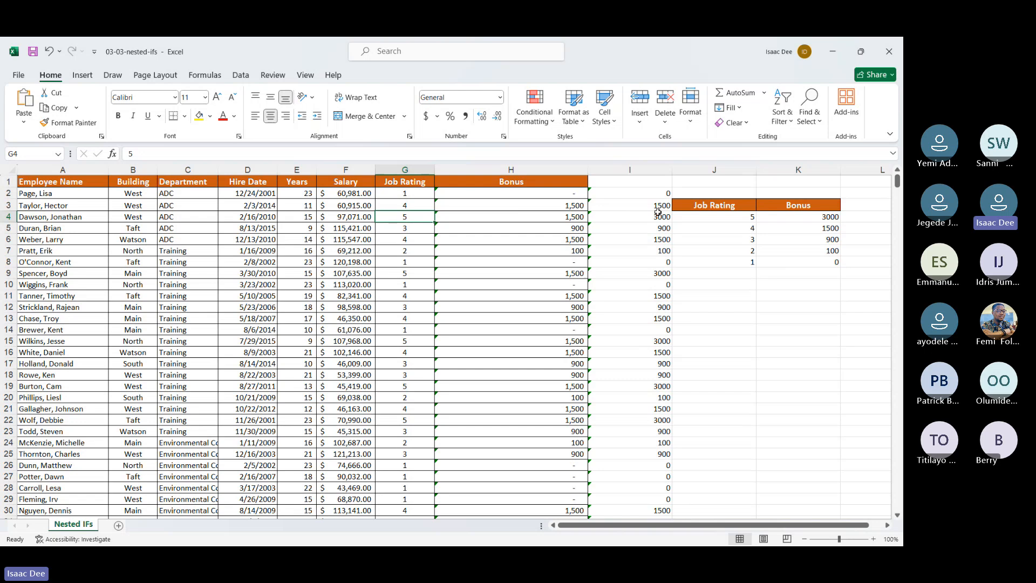
left_click(658, 213)
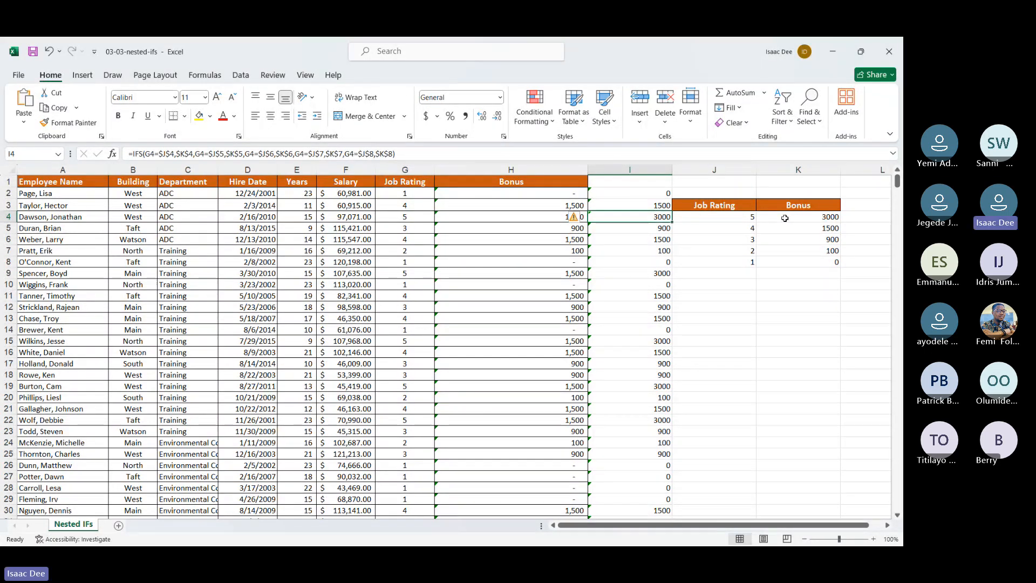
left_click(421, 231)
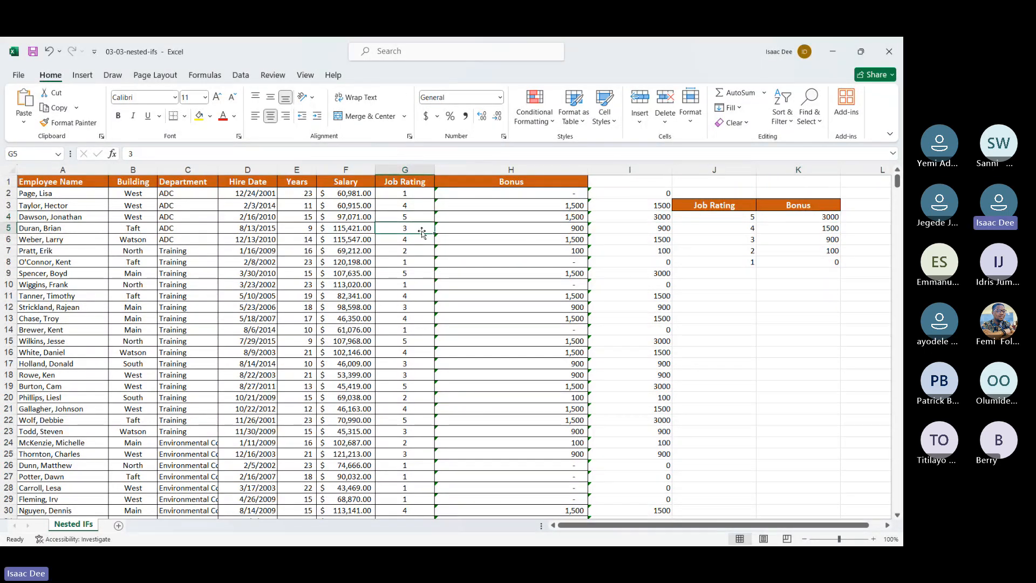
key("Down")
key("Down")
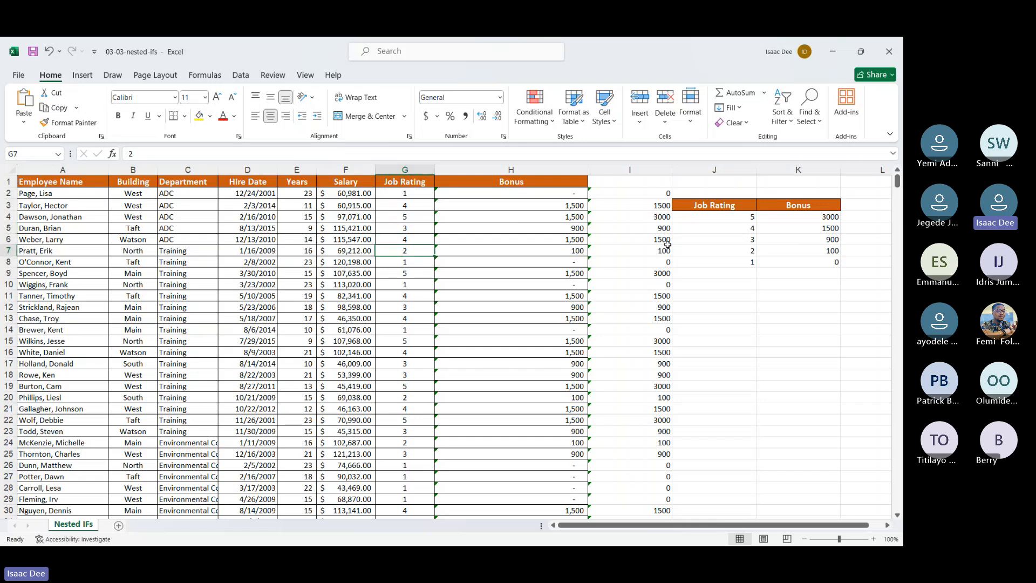
left_click(661, 254)
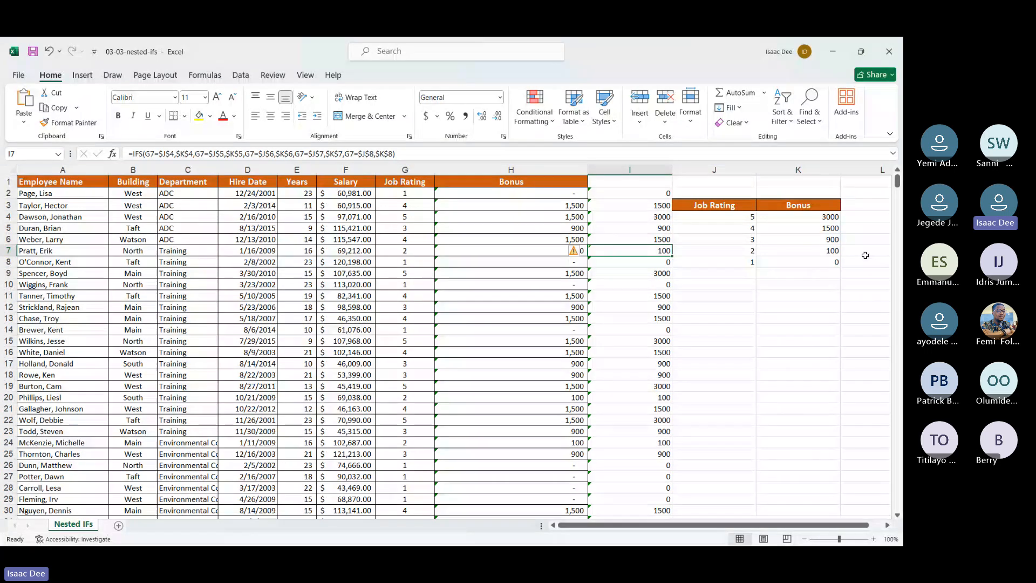
Step: Close the 03-03-nested-ifs workbook without saving and open 03-04-the-IFS-function from the Section 3 folder
left_click(890, 51)
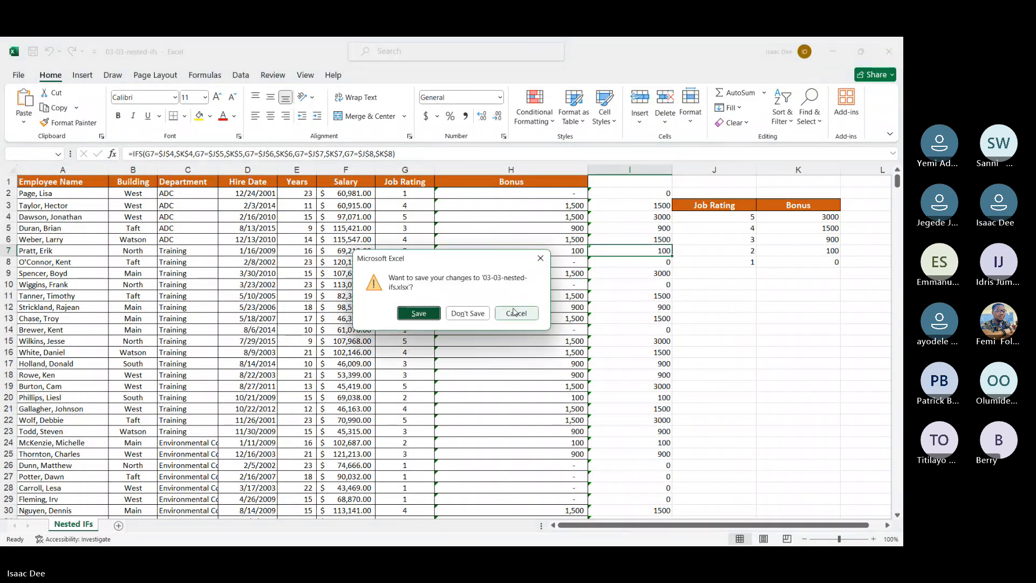
left_click(468, 313)
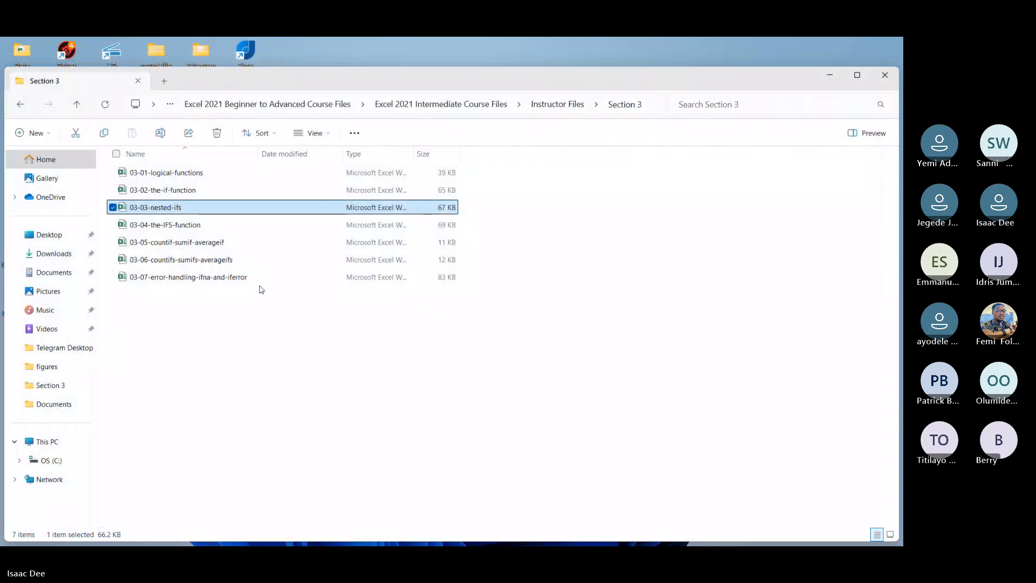
double_click(220, 226)
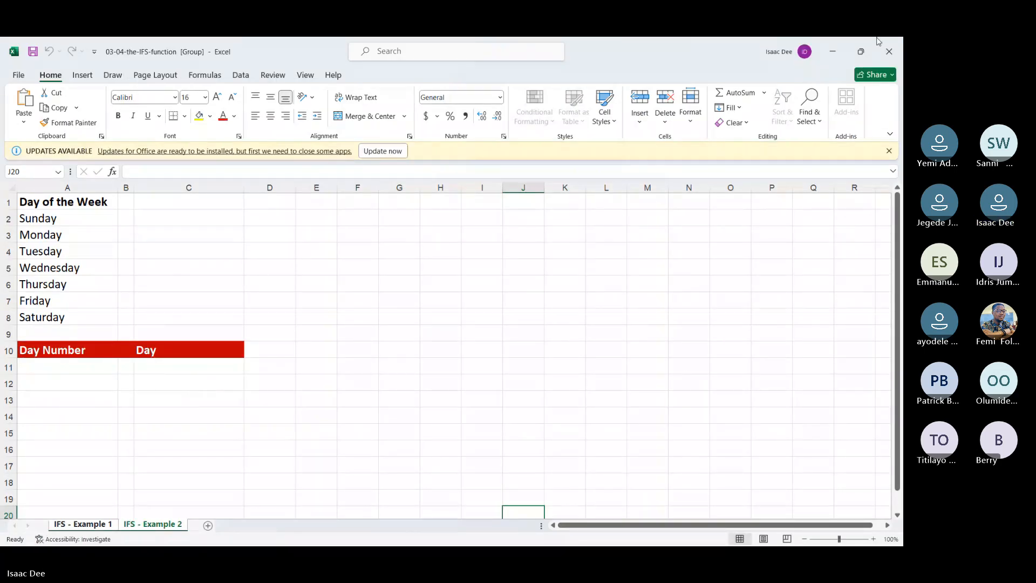
Step: Close the 03-04-the-IFS-function workbook and open 03-05-countif-sumif-averageif from the Section 3 folder
left_click(890, 52)
double_click(249, 242)
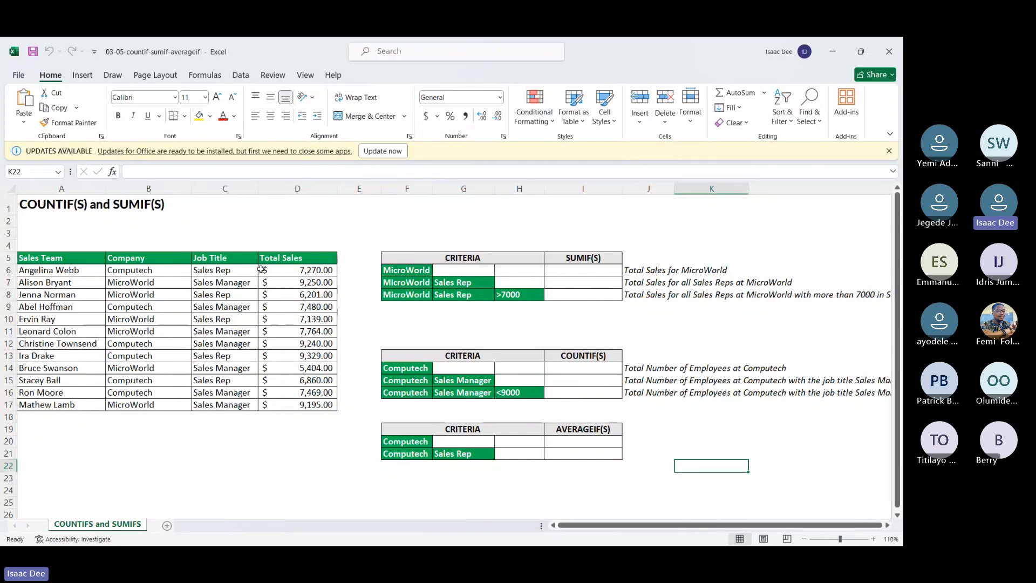
Step: Examine the Company range B6:B17 and the Total Sales range D6:D17 as inputs for the MicroWorld sum in G6
left_click(452, 268)
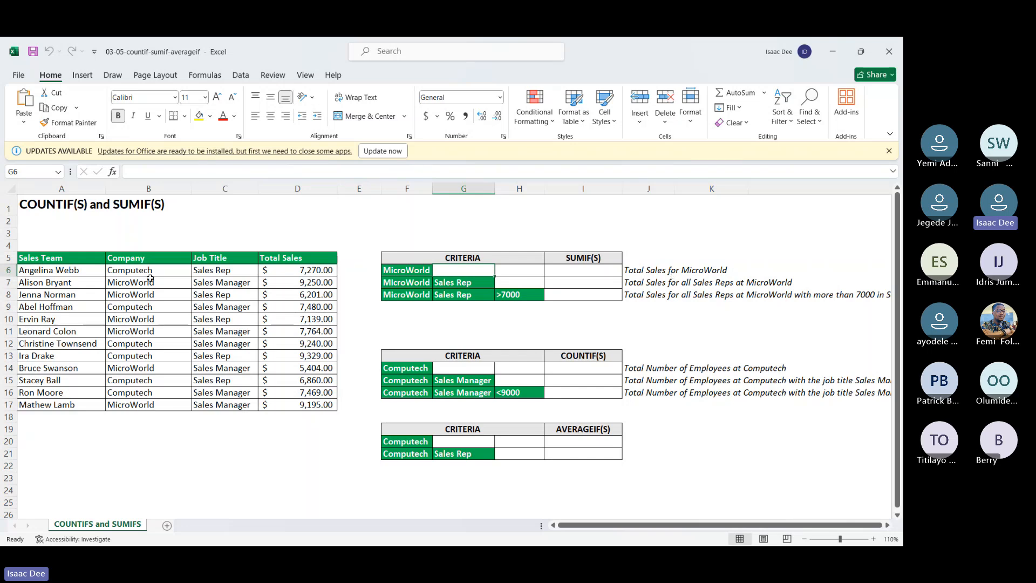
left_click_drag(136, 269, 135, 405)
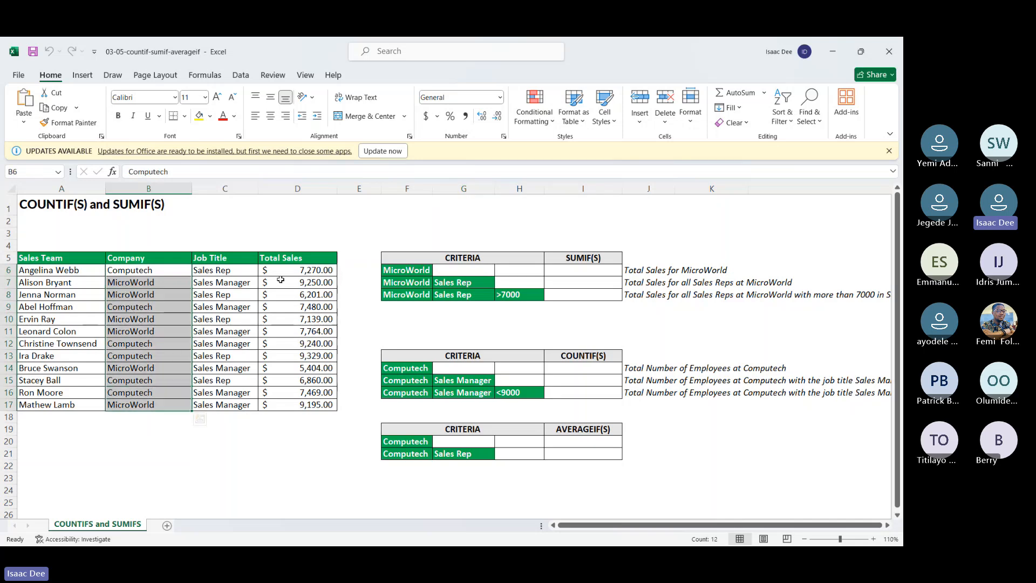
left_click_drag(280, 270, 305, 403)
left_click(449, 269)
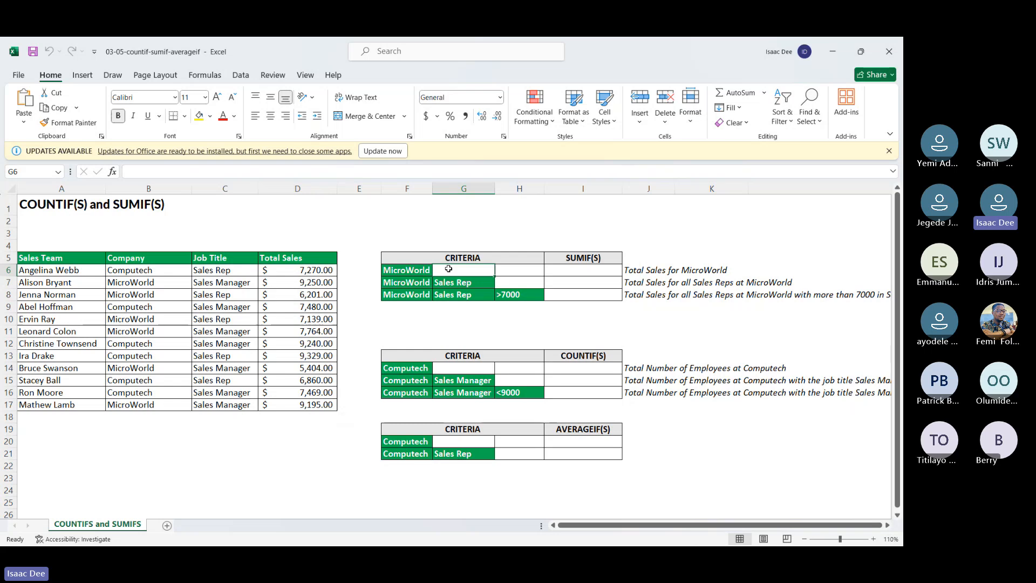
Step: Switch to the Teams meeting window to check the call, and return to the 03-05-countif-sumif-averageif workbook in Excel
type("=s")
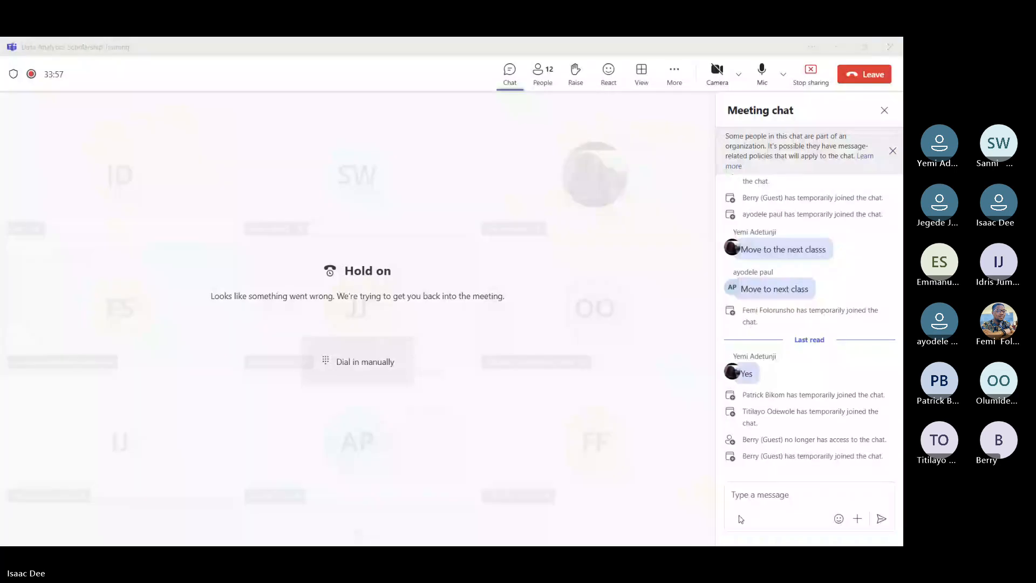
key("super")
left_click(678, 421)
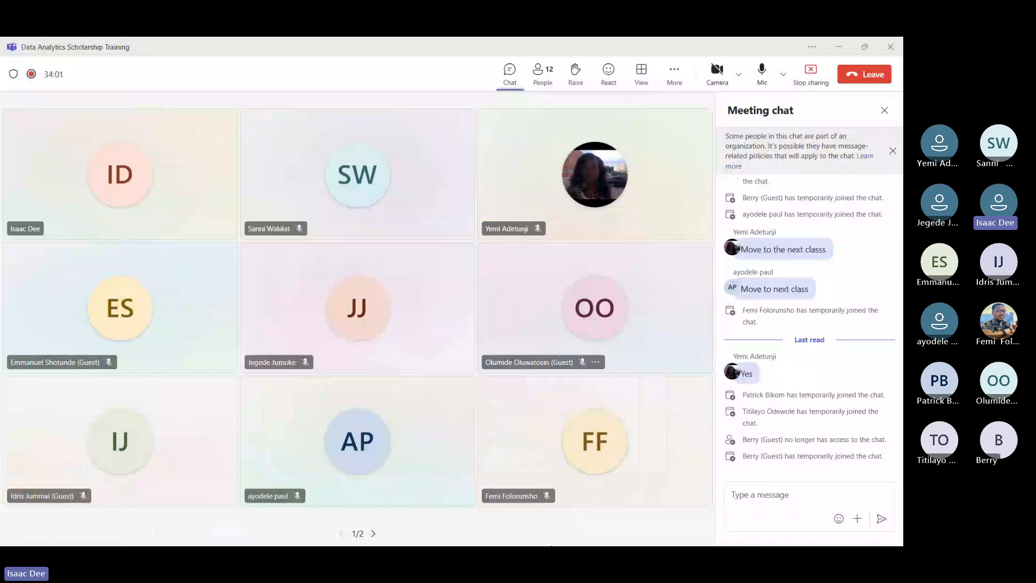
key("super")
mouse_move(691, 534)
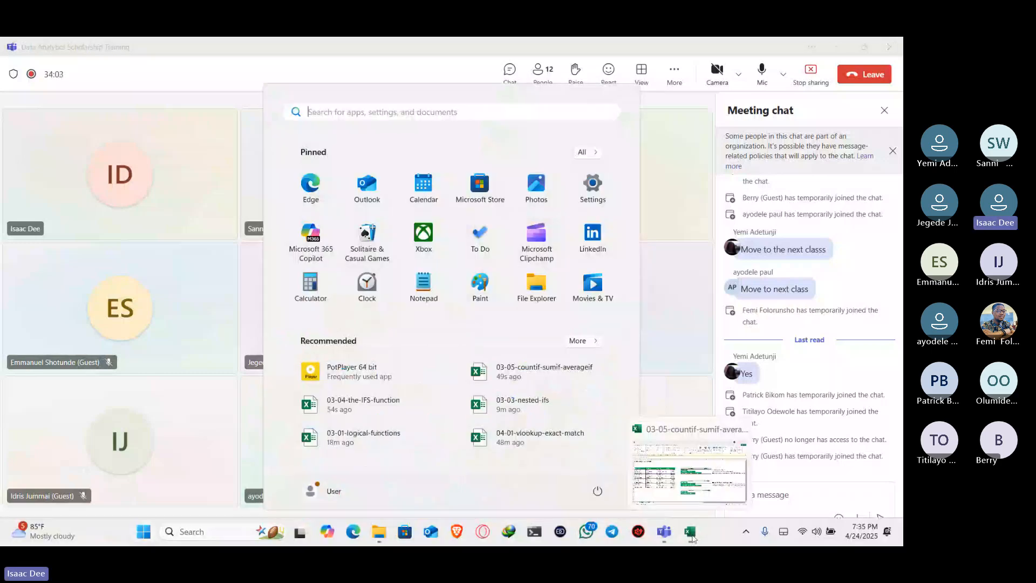
left_click(691, 534)
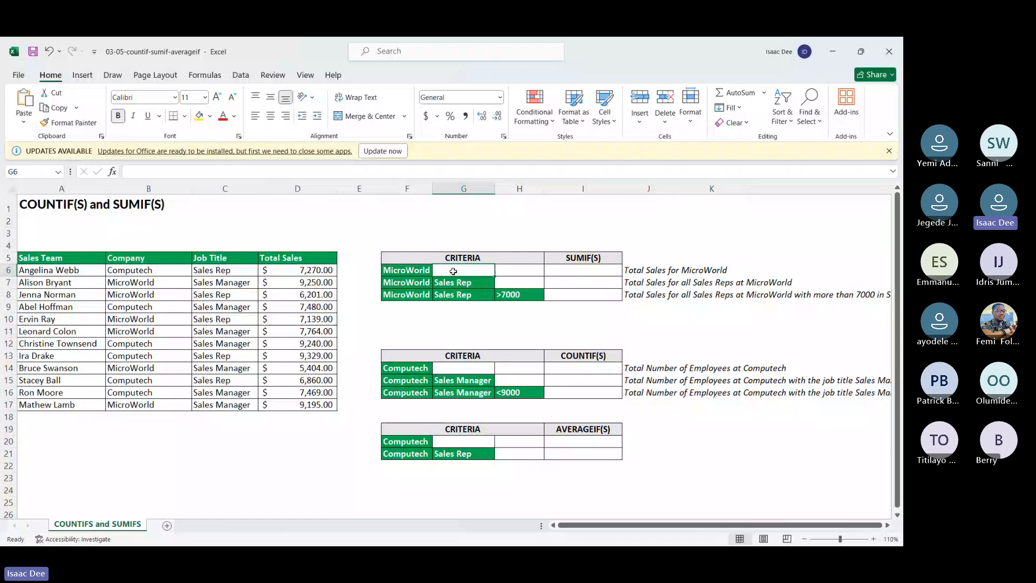
Step: Start a SUMIF formula in G6 with the Company range B6:B17 as its first argument
type("=sum")
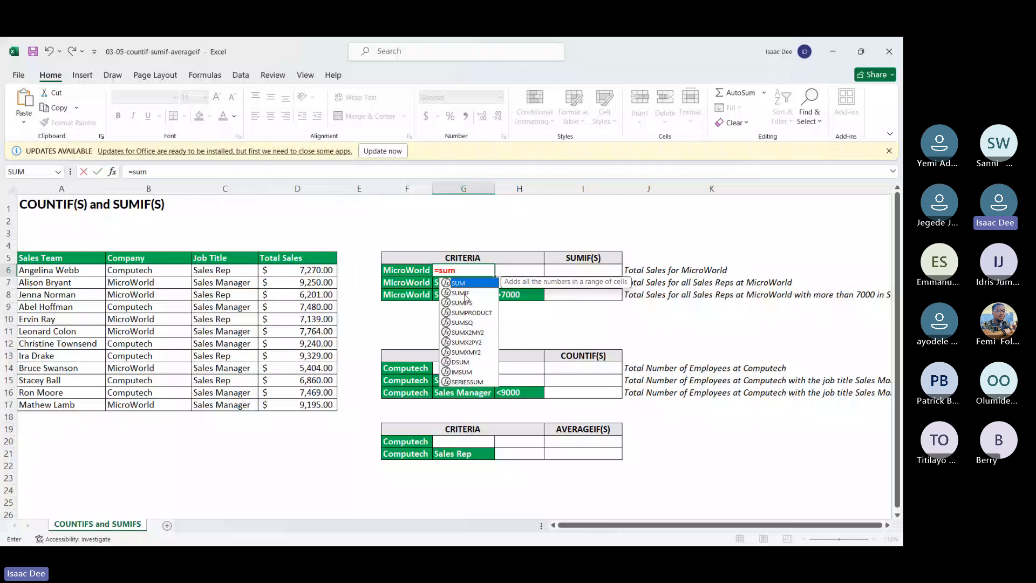
double_click(462, 293)
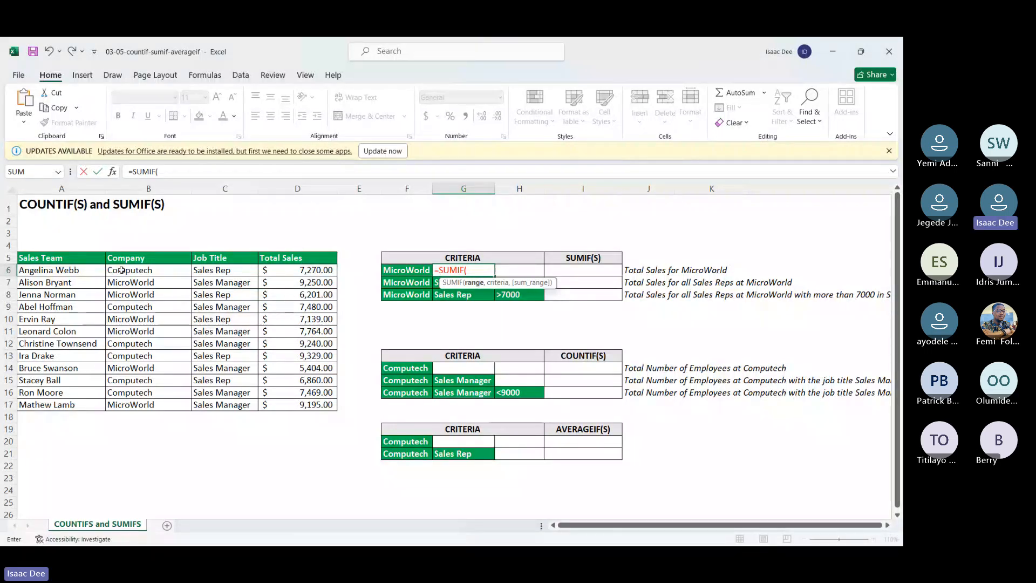
left_click_drag(122, 270, 124, 401)
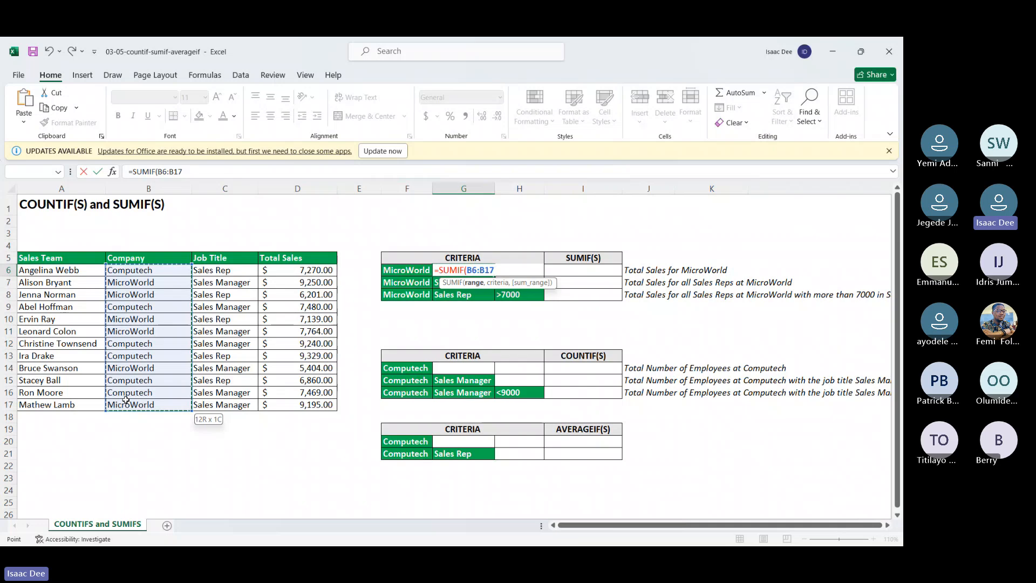
left_click_drag(126, 399, 126, 400)
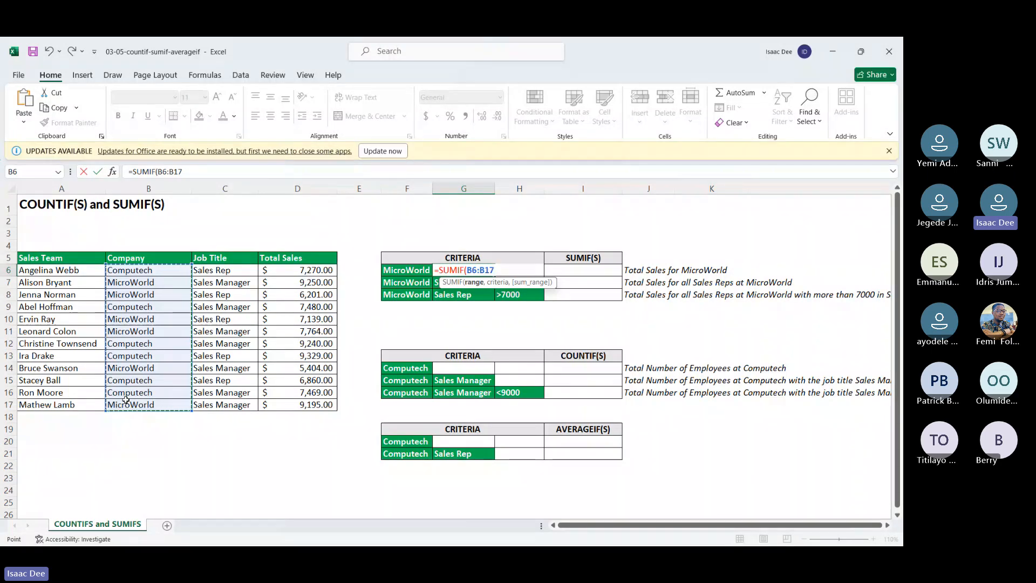
type(",")
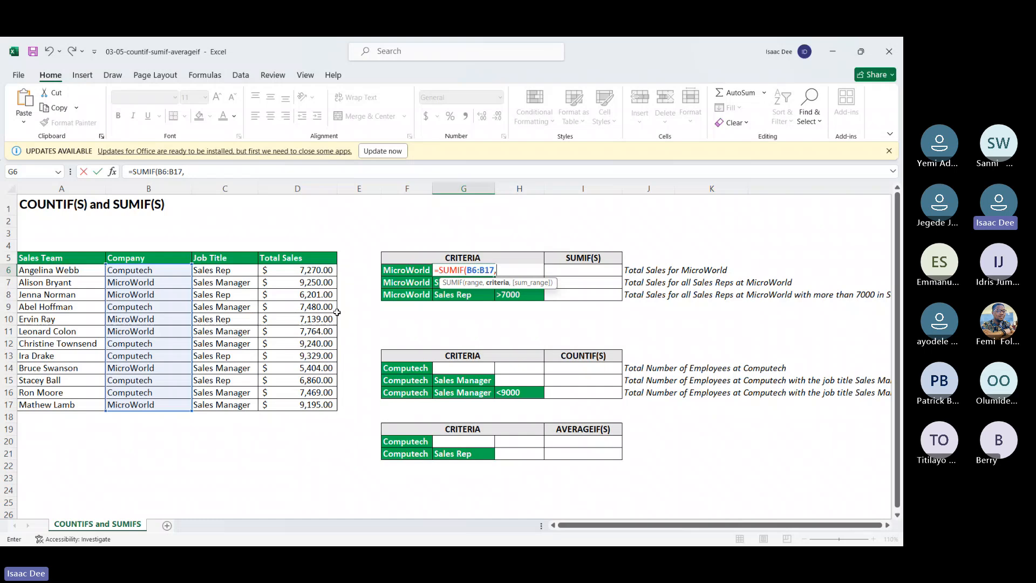
Step: Complete the SUMIF formula in G6 with F6 as the criteria and D6:D17 as the sum range
left_click(396, 270)
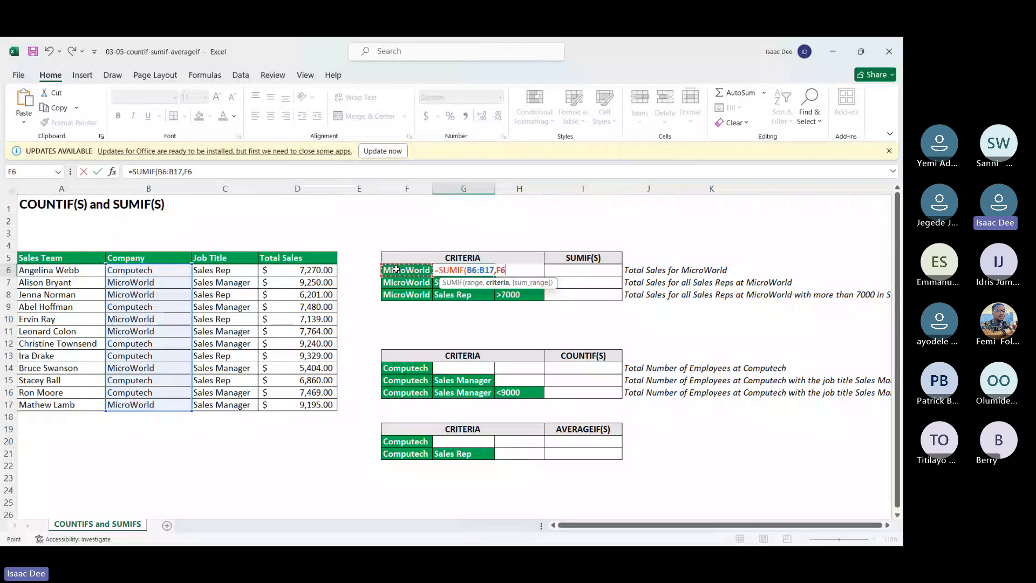
type(",")
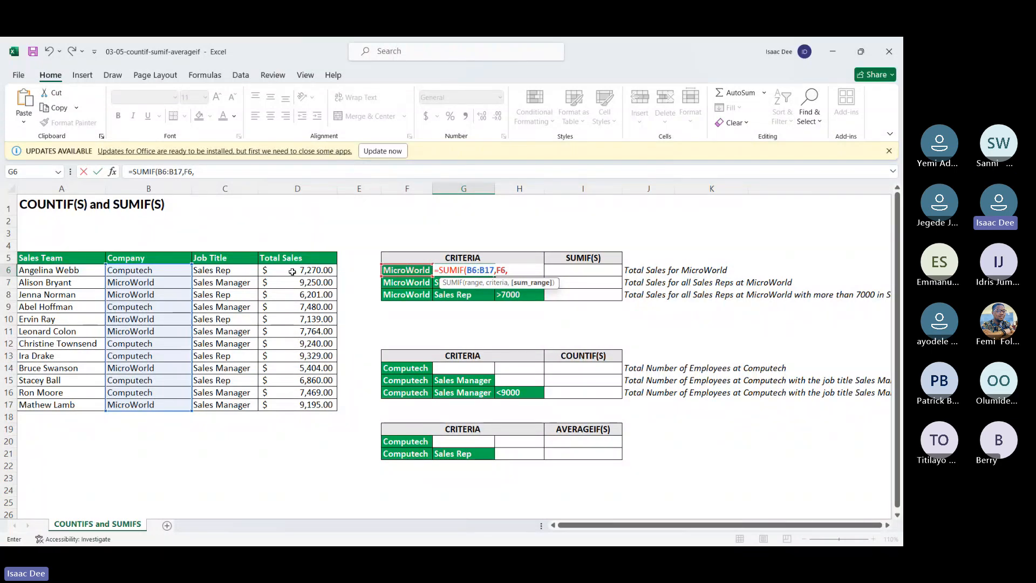
left_click_drag(291, 272, 294, 401)
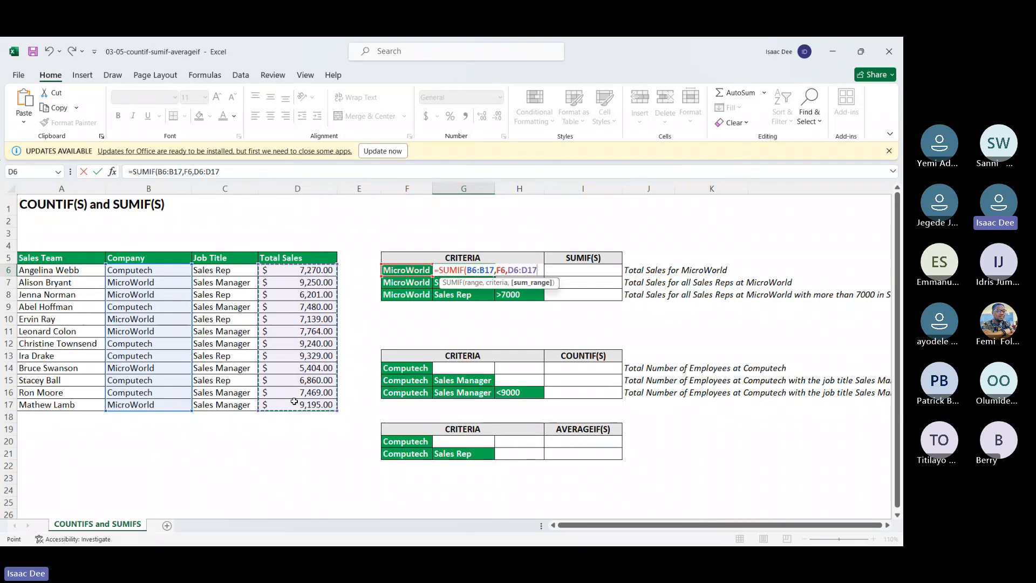
key("Return")
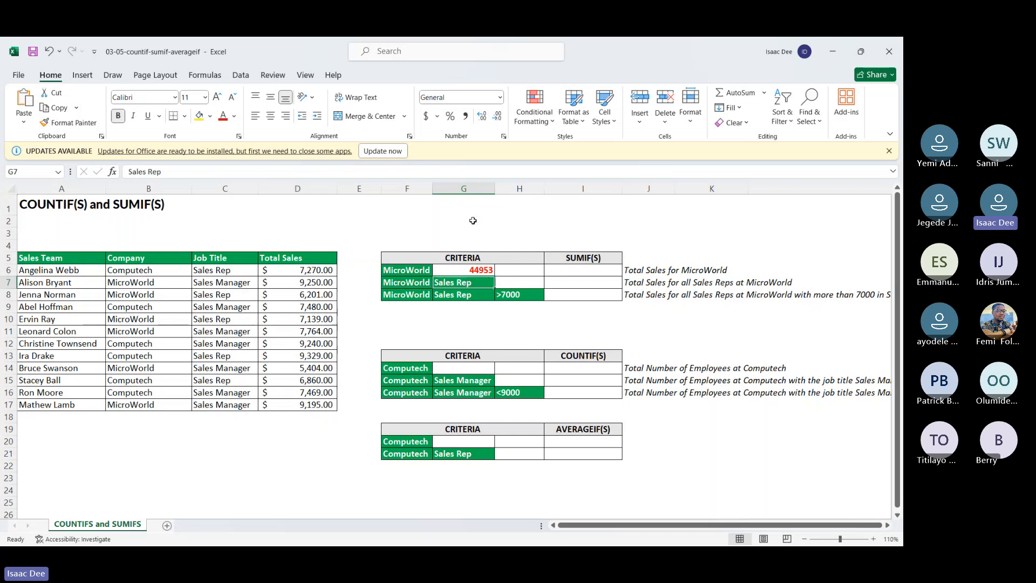
Step: Copy the formatting of cell G6 to cell H7 with Format Painter
key("Up")
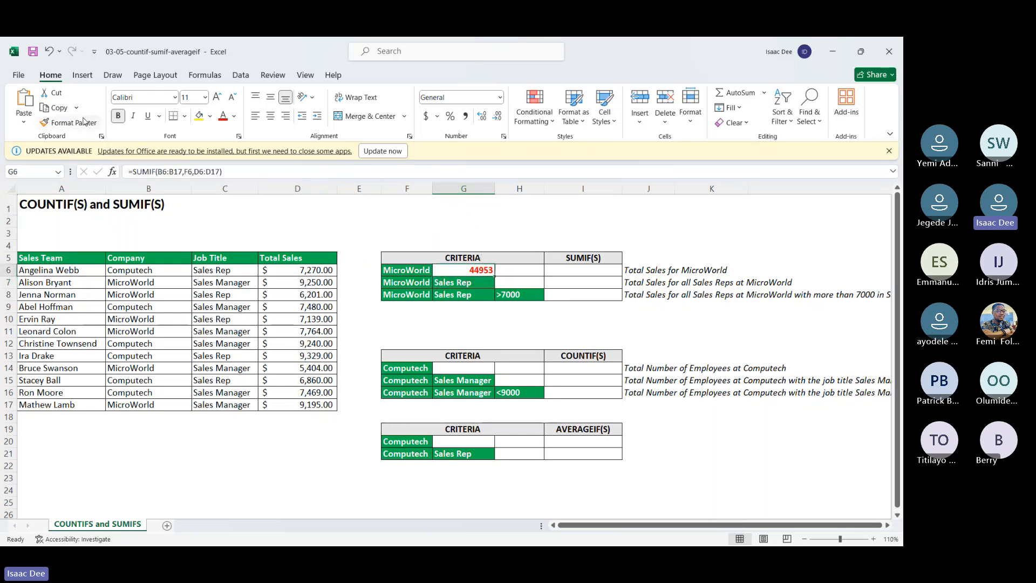
left_click(84, 121)
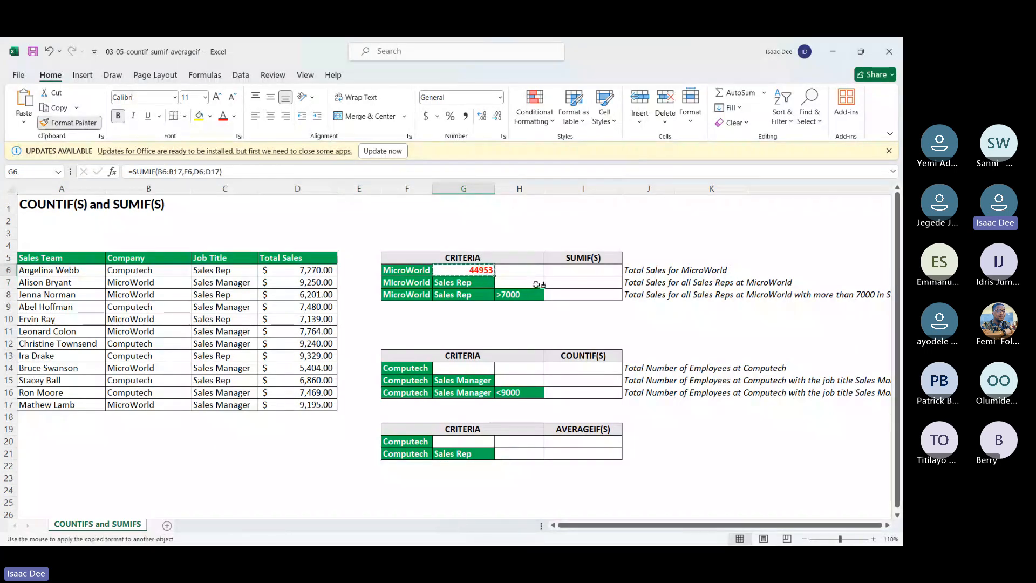
left_click(537, 284)
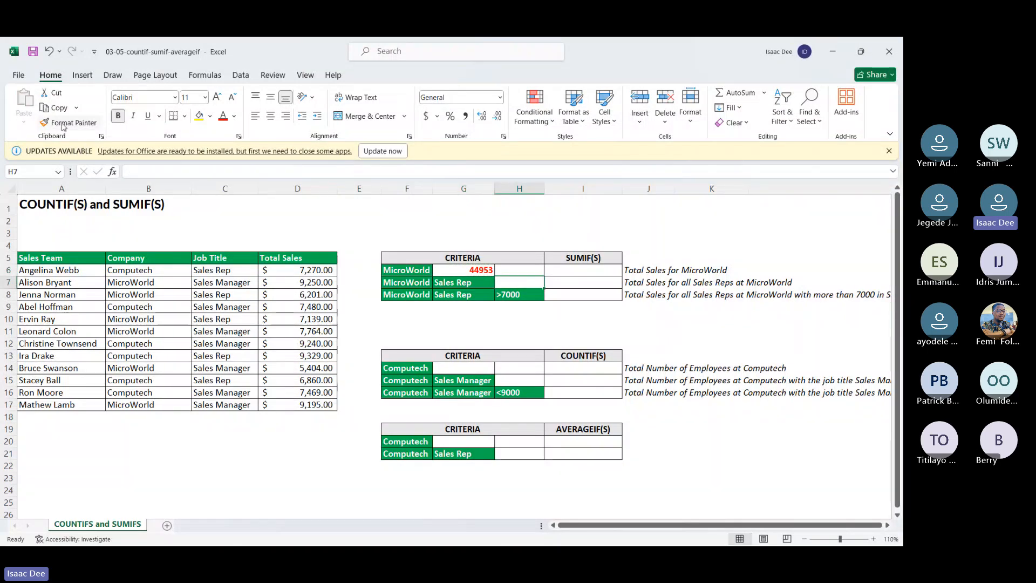
left_click(569, 296)
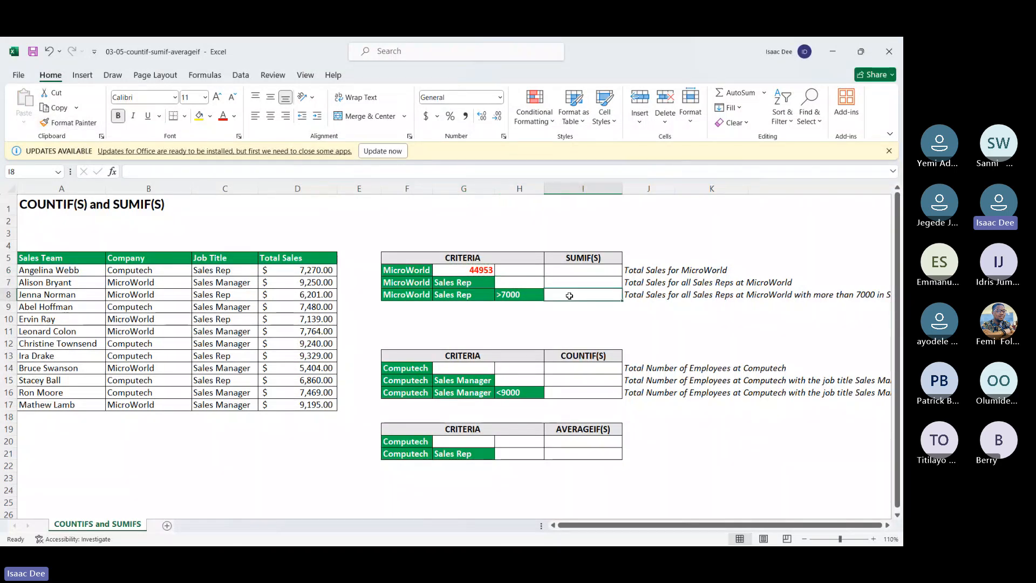
Step: Start a SUMIFS formula in H7 with the Total Sales range D6:D17 as the sum range
left_click(533, 285)
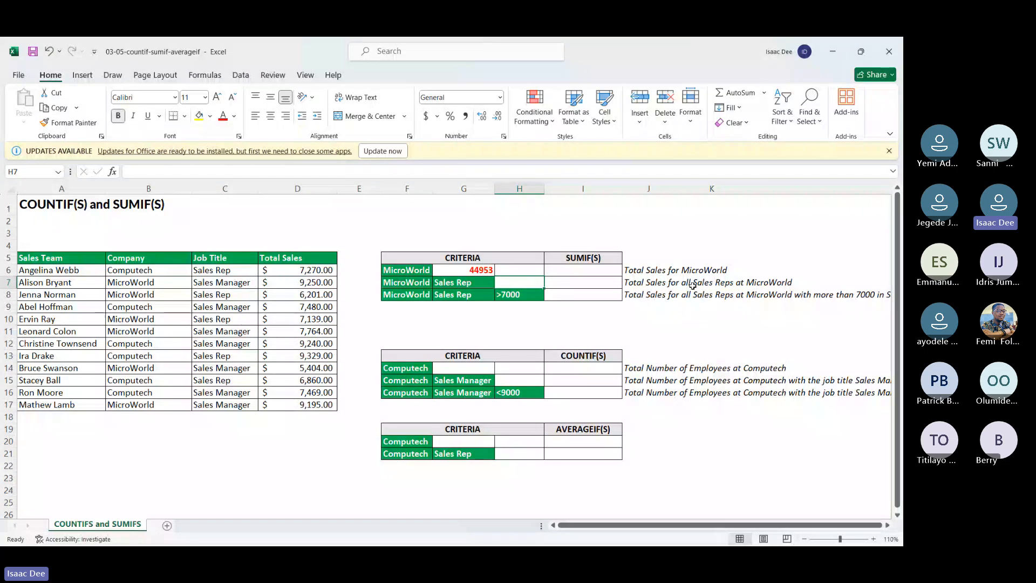
type("=sum")
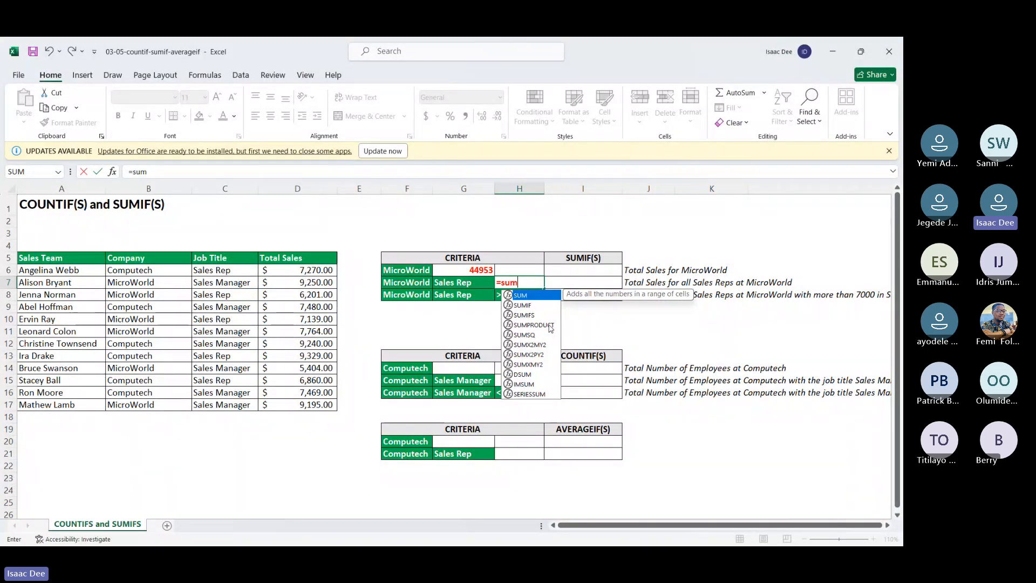
key("Down")
key("Down")
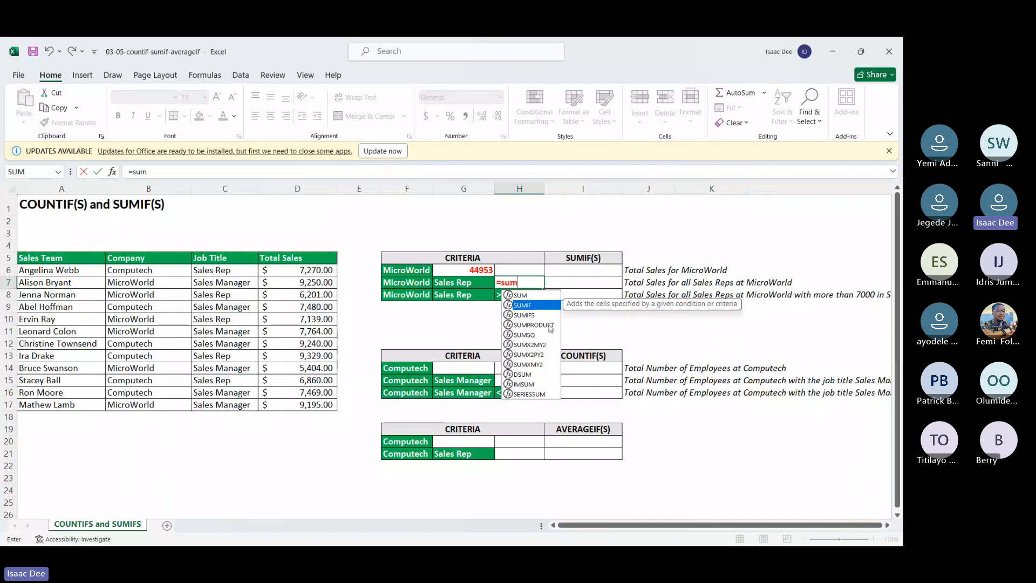
double_click(532, 317)
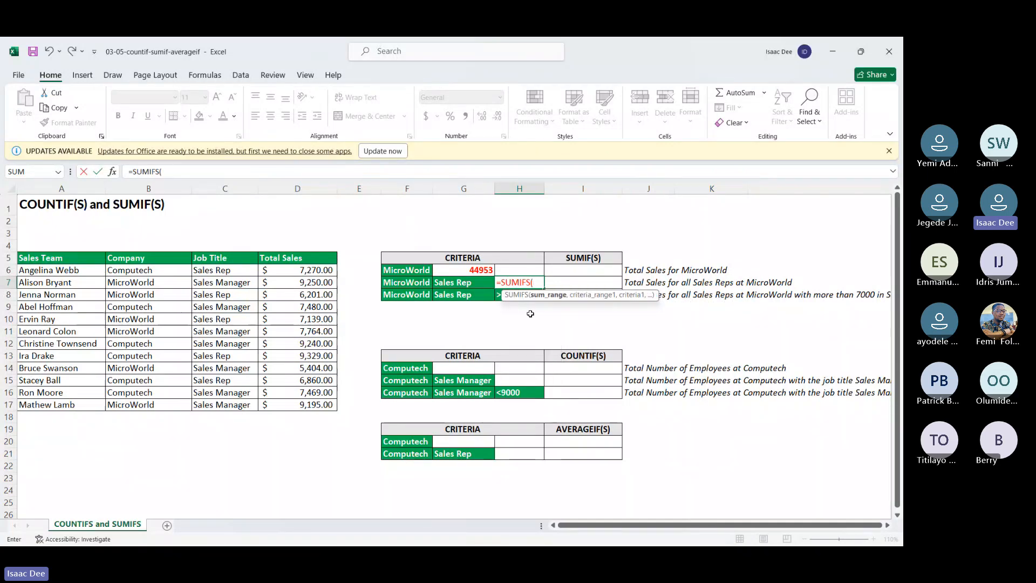
left_click(294, 271)
left_click_drag(293, 271, 308, 400)
type(",")
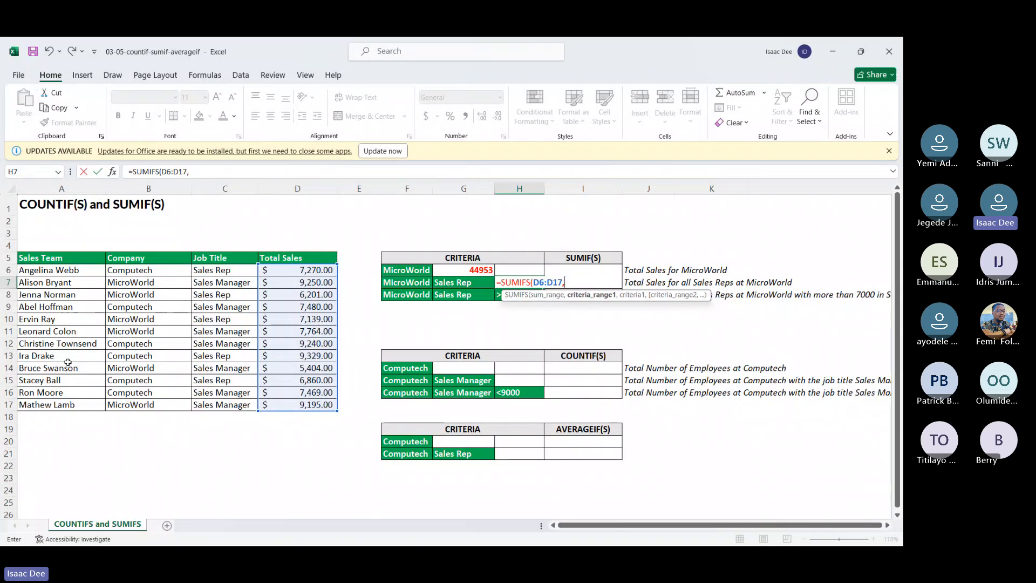
Step: Add the Company range B6:B17 as the first criteria range of the H7 formula, with F7 as its criterion
left_click(126, 271)
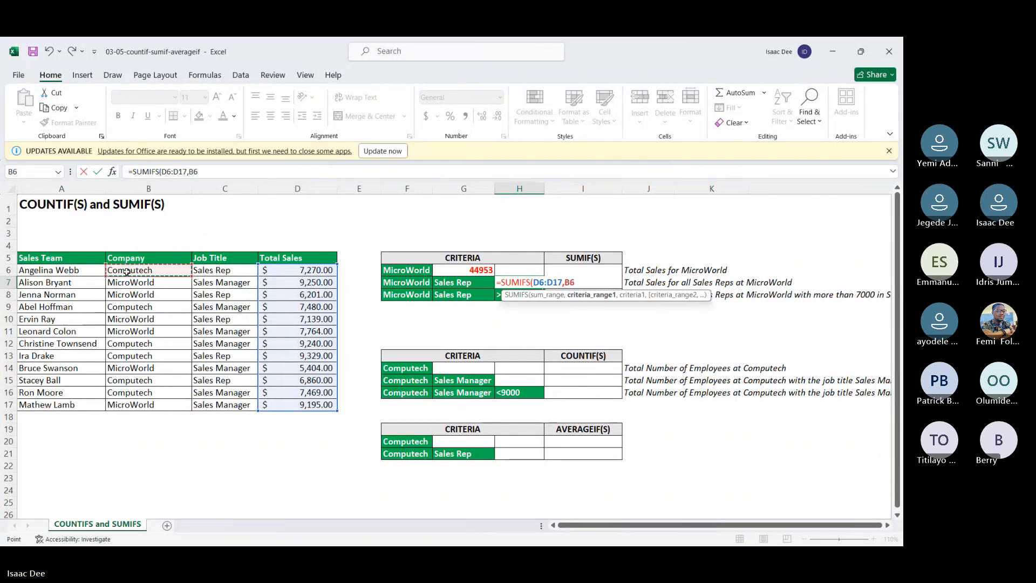
left_click_drag(126, 272, 136, 401)
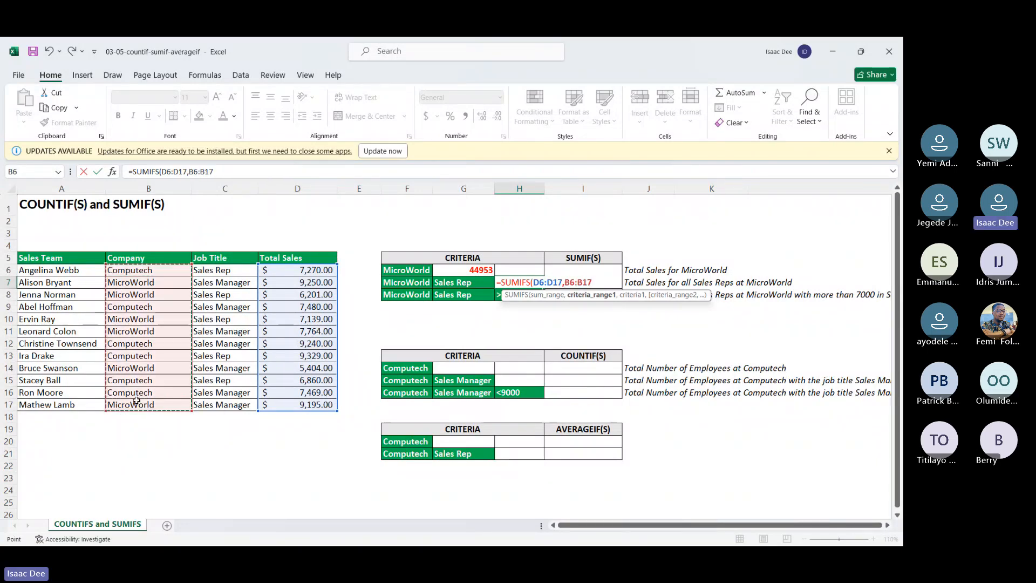
type(",")
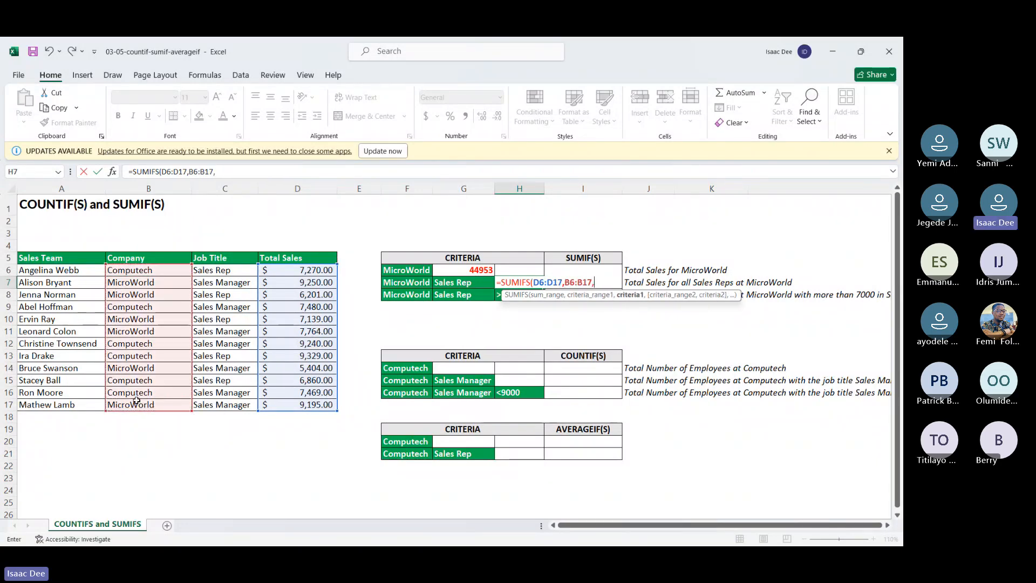
left_click(422, 284)
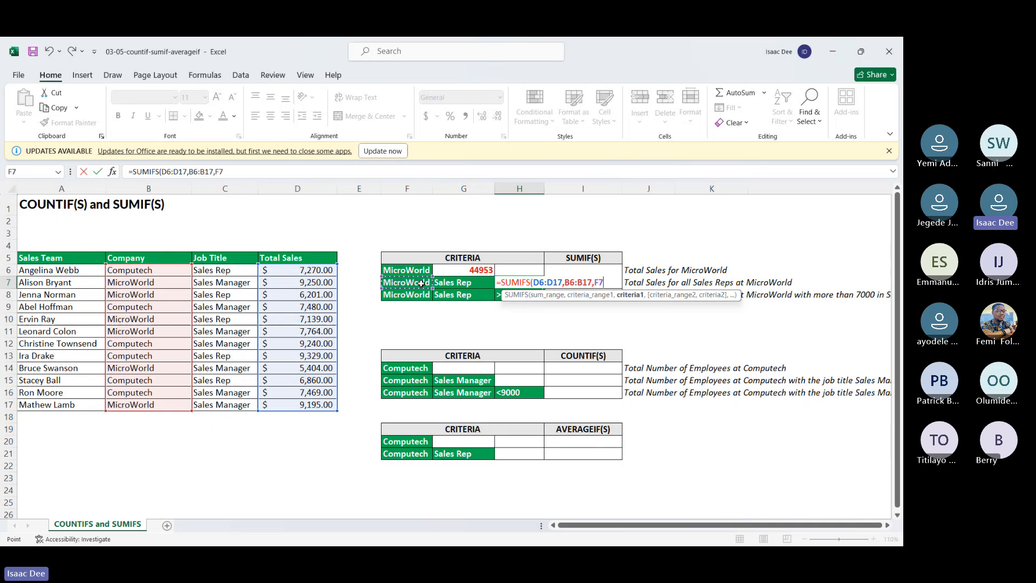
type(",")
Step: Complete the H7 SUMIFS formula with the Job Title range C6:C17 as the second criteria range and G7 as its criterion
left_click(238, 272)
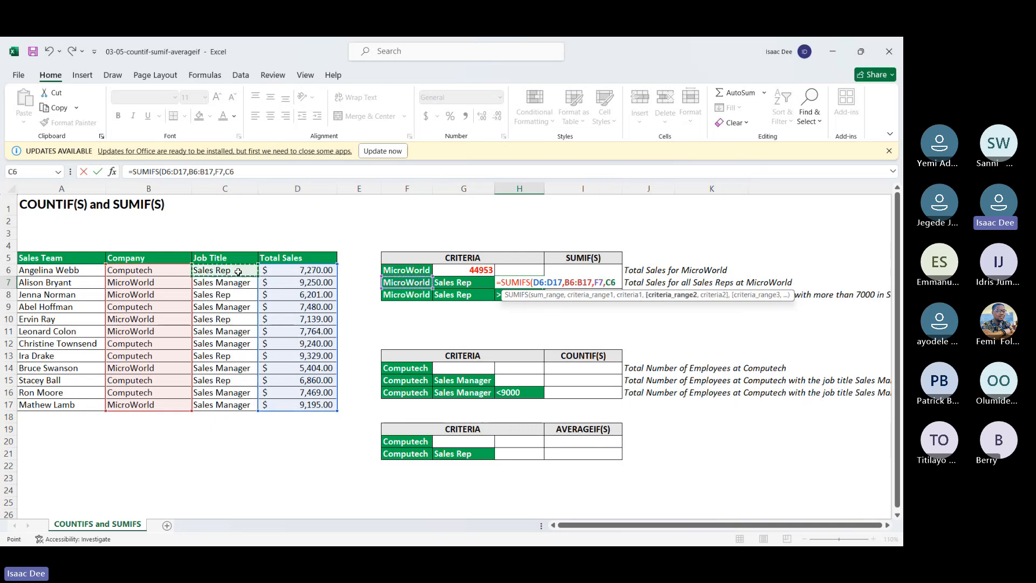
left_click_drag(238, 272, 240, 404)
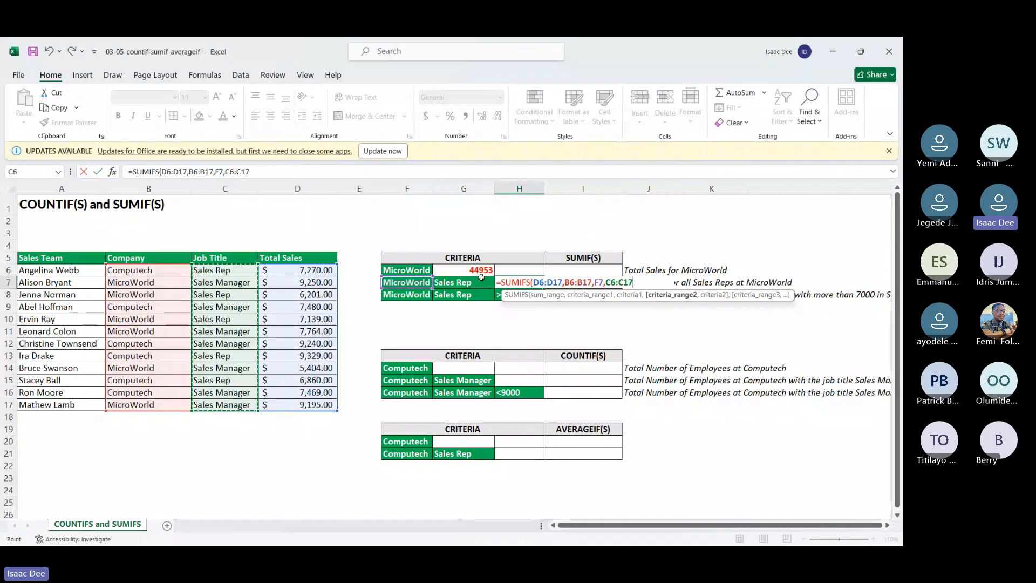
type(",")
left_click(472, 282)
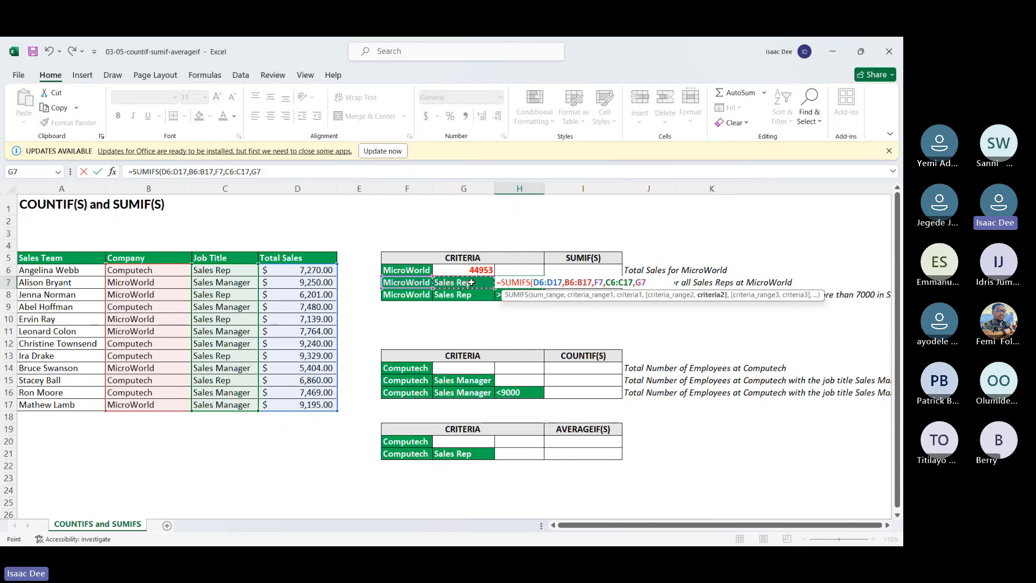
key("Return")
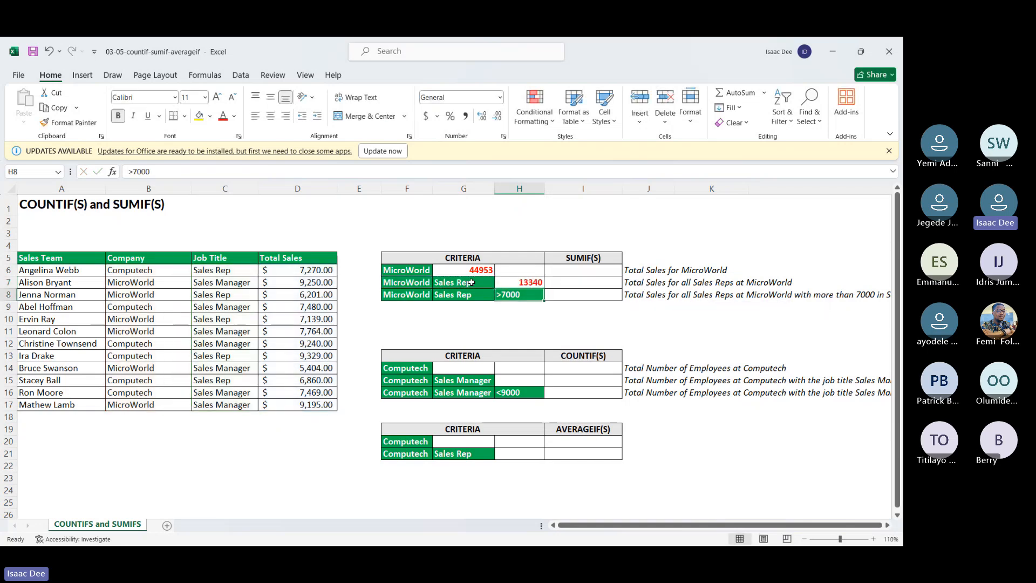
Step: Apply the Accounting number format to the results in H7 and G6, widening column H to fit its amount
left_click(521, 285)
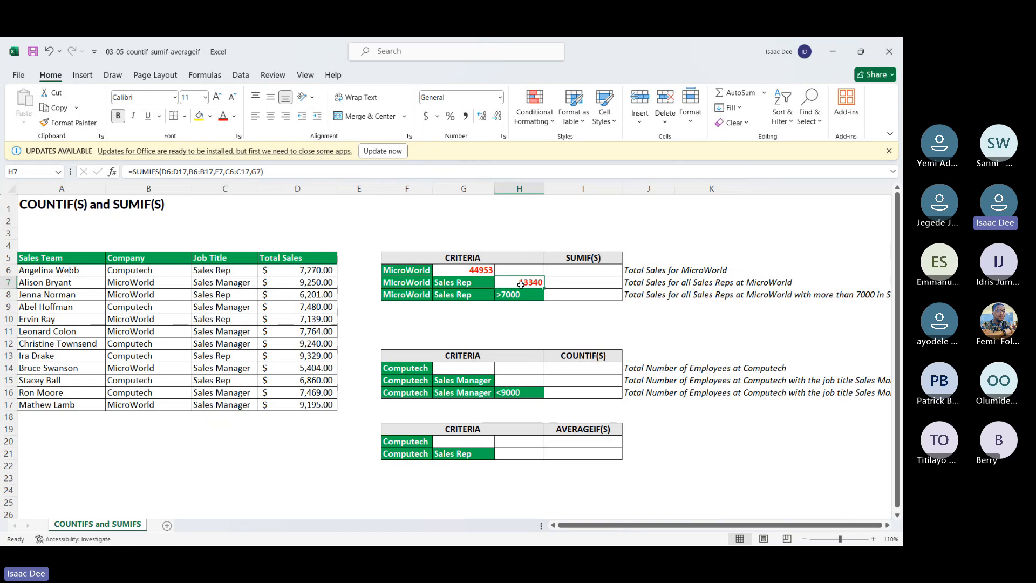
left_click(426, 119)
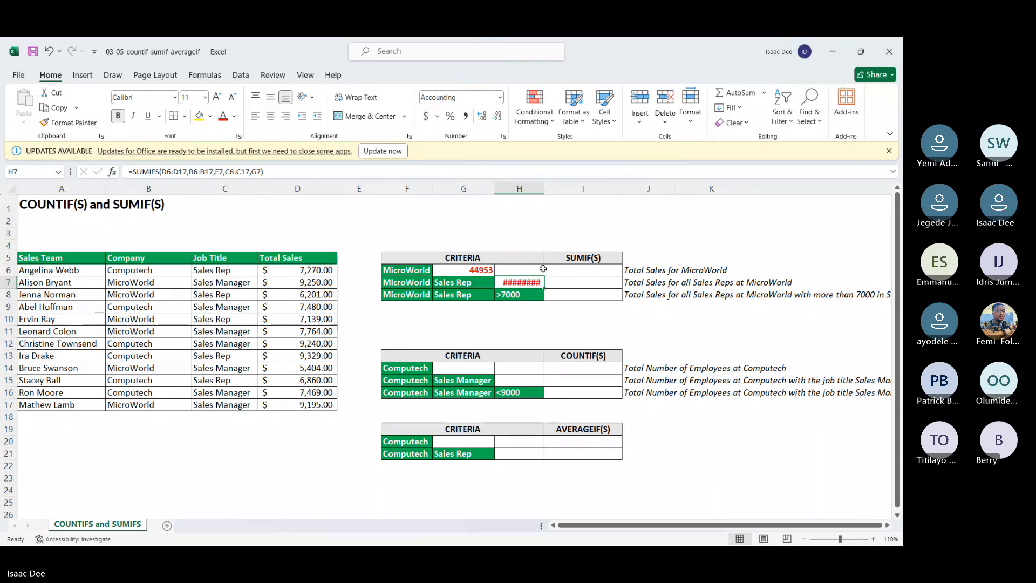
left_click_drag(546, 187, 550, 187)
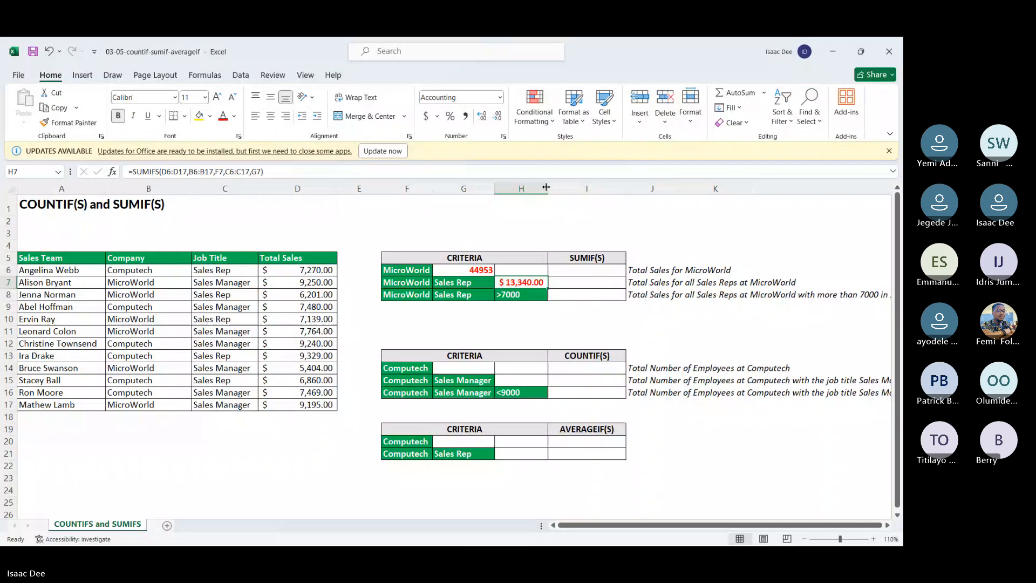
left_click(469, 270)
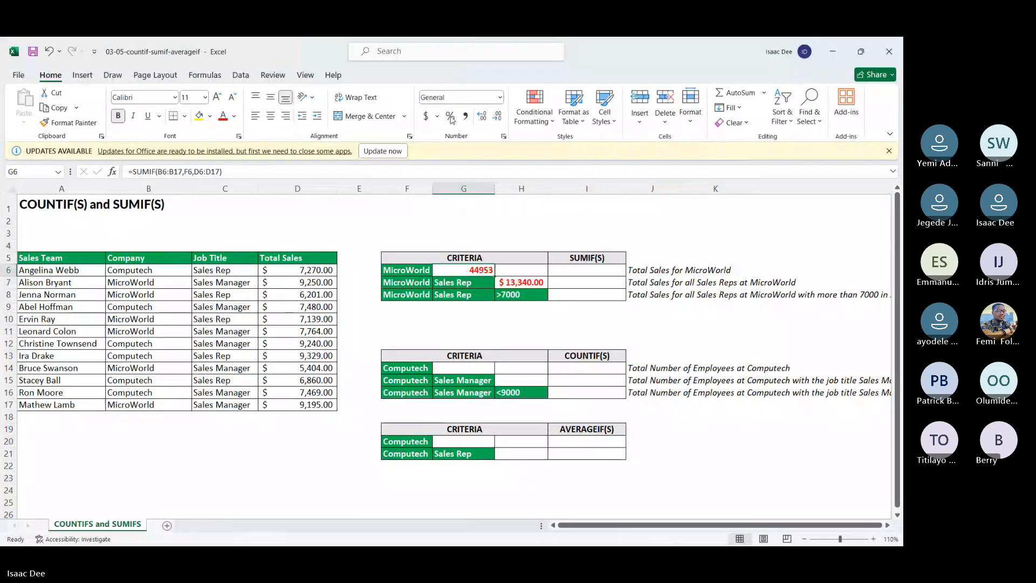
left_click(427, 116)
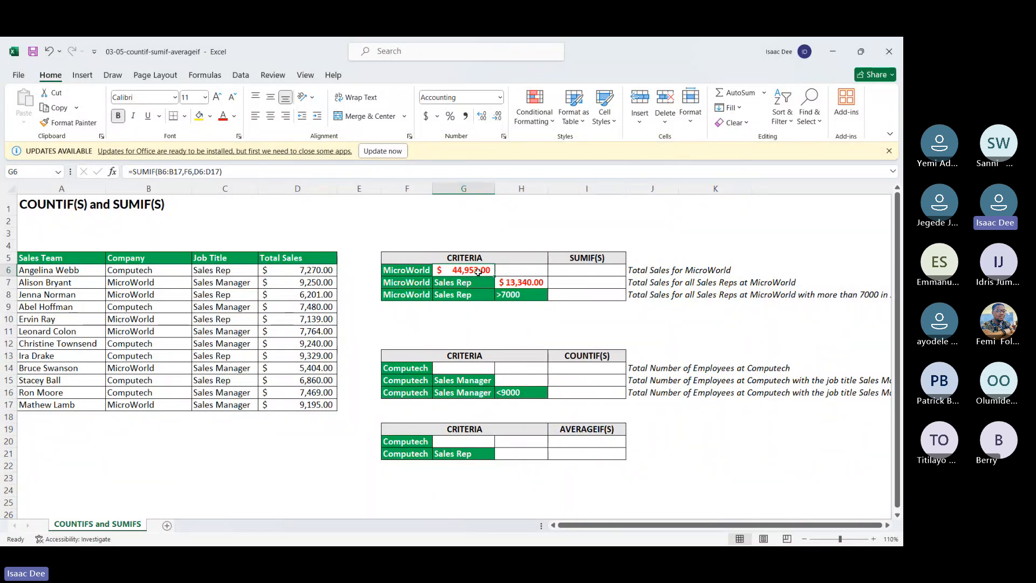
Step: Start a SUMIFS formula in I8 with the Total Sales range D6:D17 as the sum range
key("Down")
key("Right")
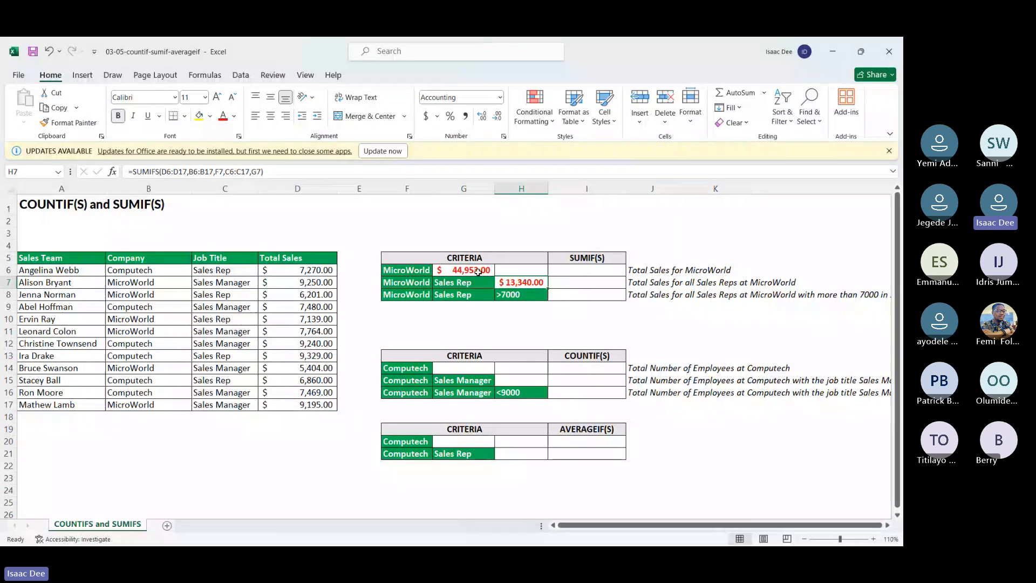
key("Down")
key("Right")
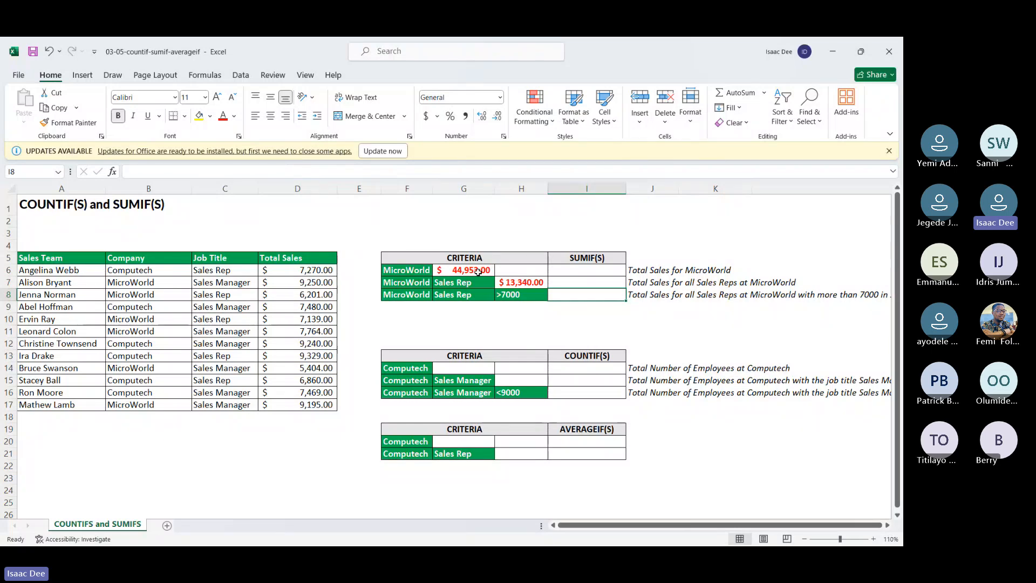
scroll(478, 272, "right", 2)
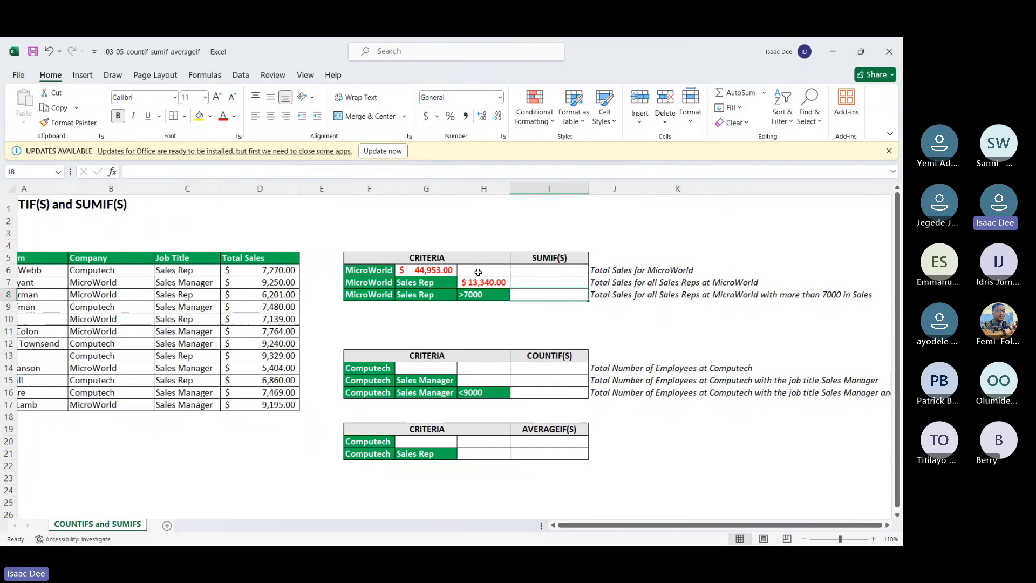
scroll(479, 272, "left", 2)
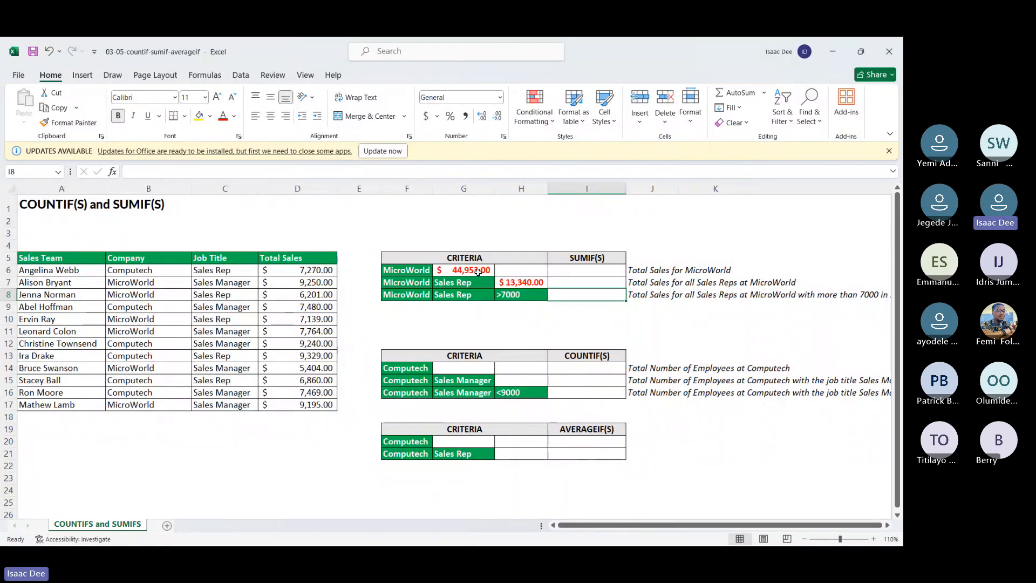
type("=sum")
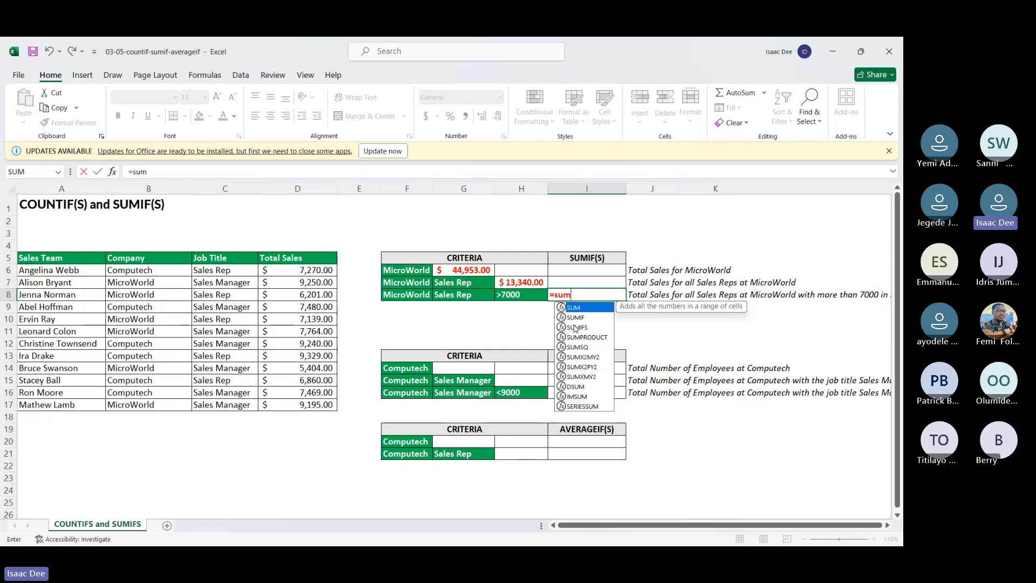
double_click(577, 327)
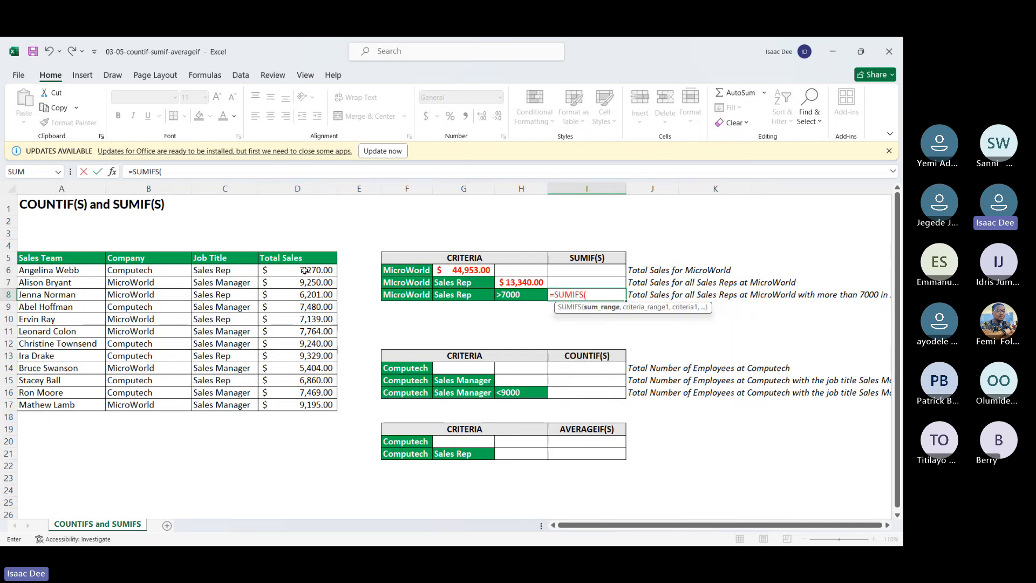
left_click_drag(304, 270, 306, 400)
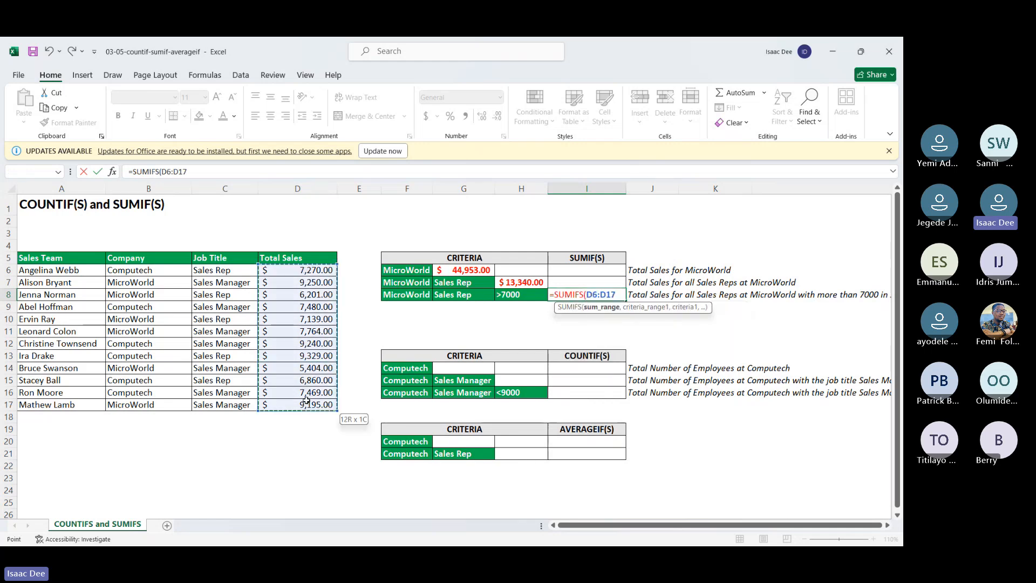
type(",")
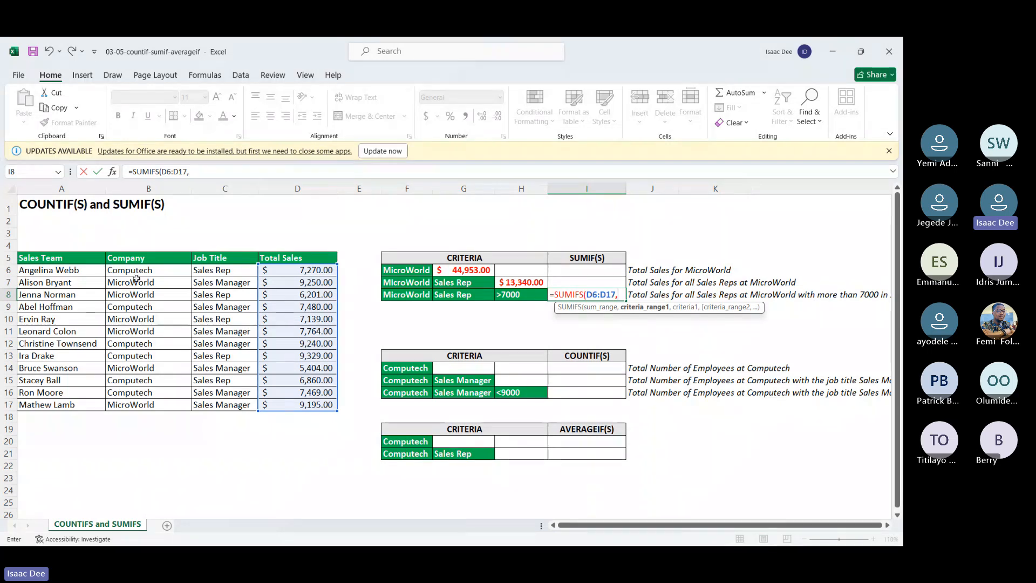
Step: Add two criteria pairs to the I8 formula: Company range B6:B17 with F8, and Job Title range C6:C17 with G8
left_click_drag(137, 277, 150, 402)
type(",")
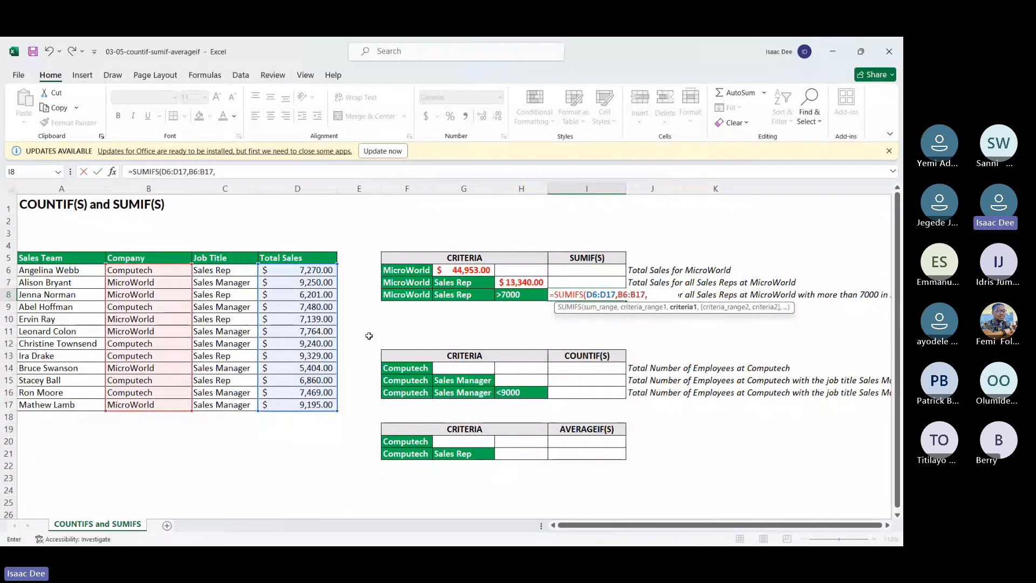
left_click(416, 301)
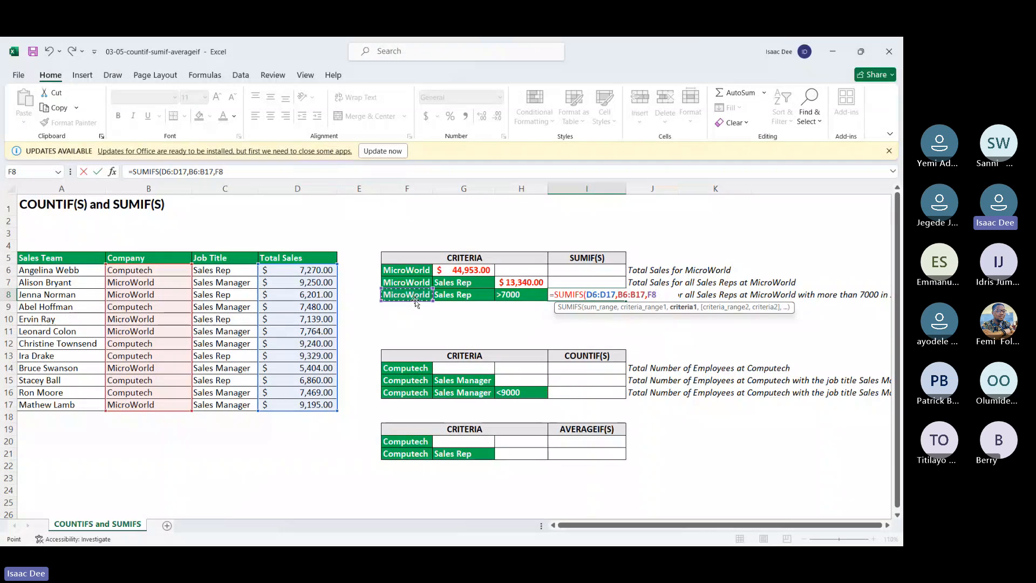
type(",")
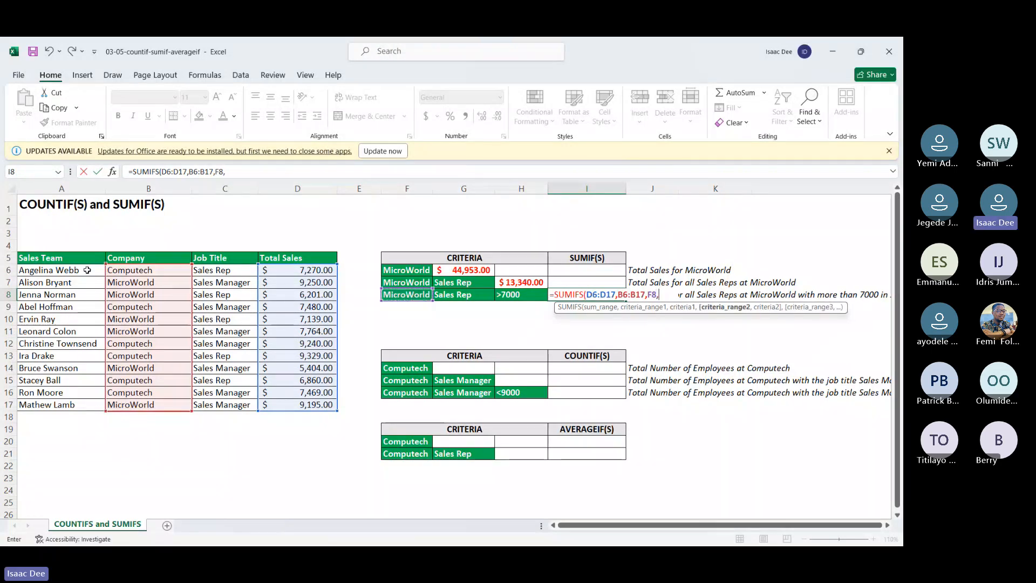
left_click_drag(200, 268, 207, 405)
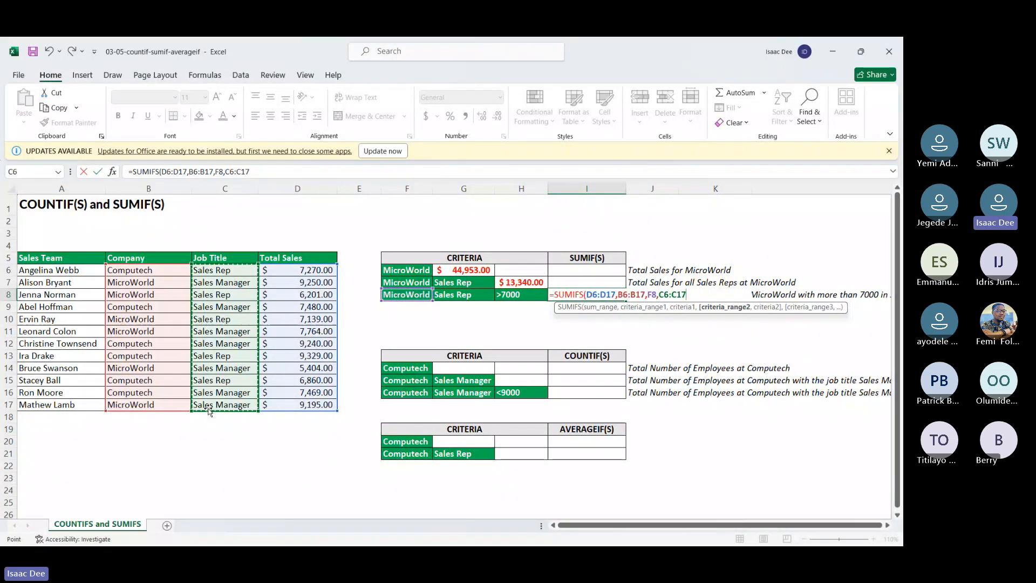
type(",")
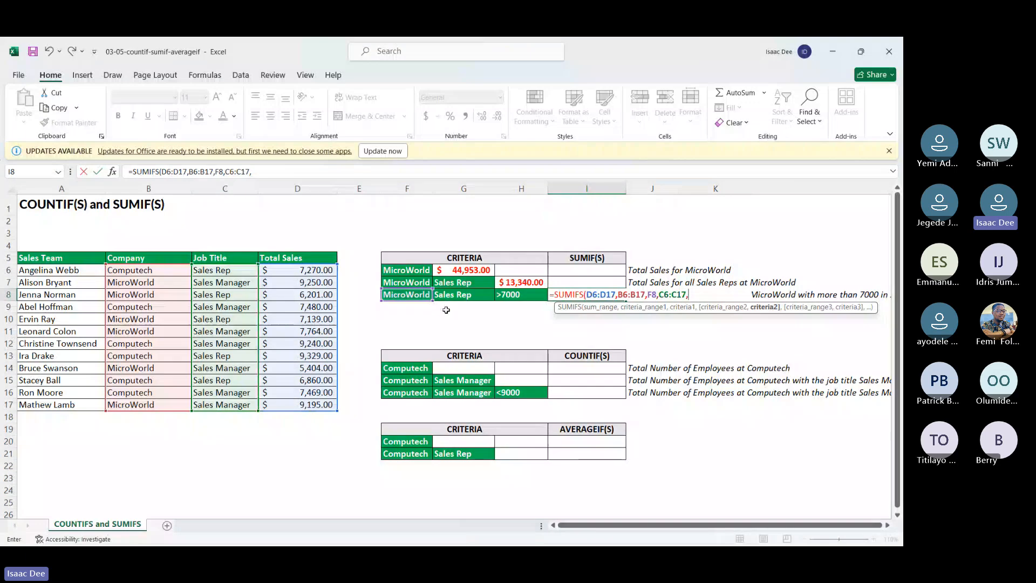
left_click(459, 296)
type(",")
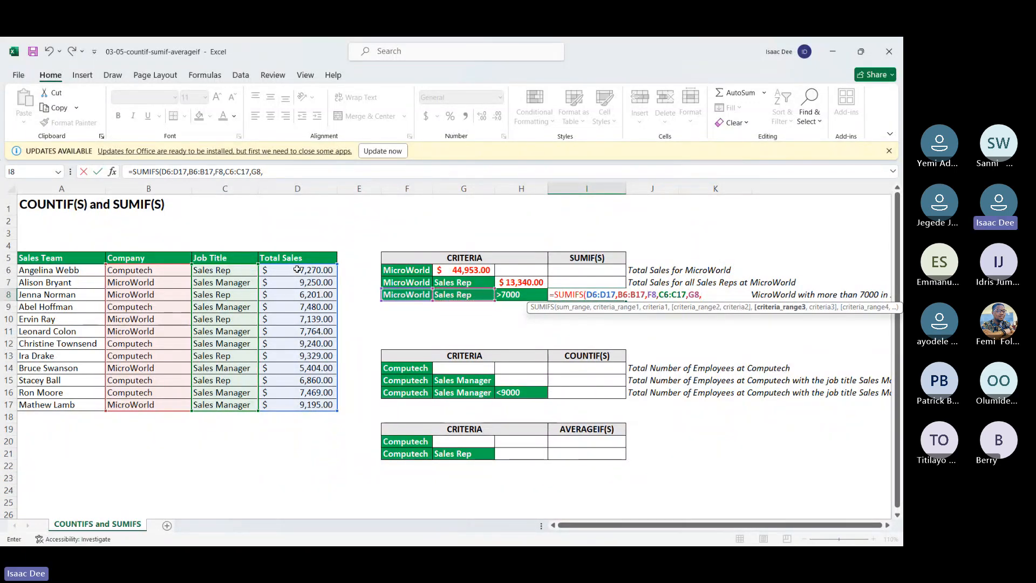
Step: Complete the I8 SUMIFS formula with the Total Sales range D6:D17 as the third criteria range and H8 as its criterion
left_click_drag(296, 270, 301, 401)
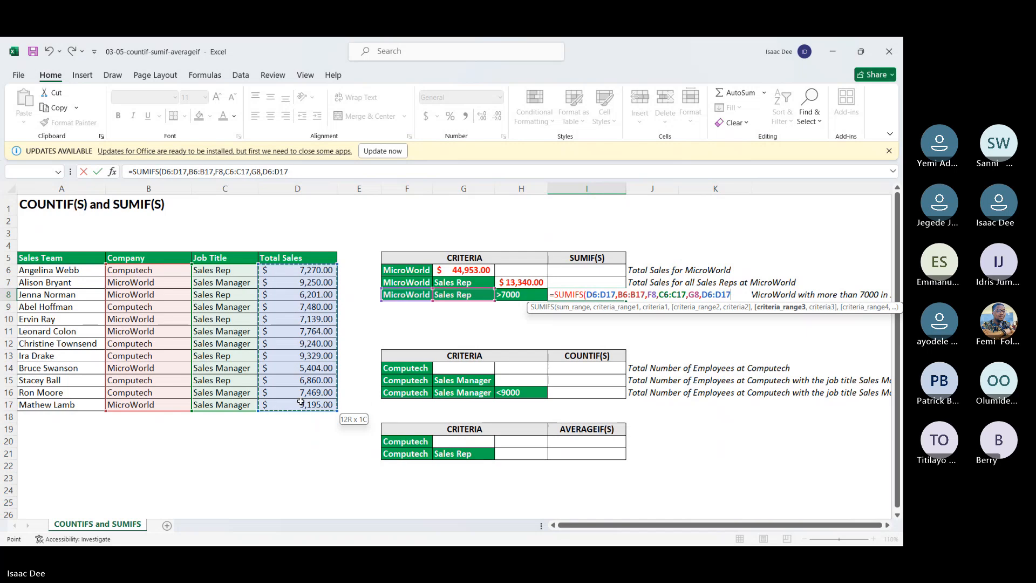
left_click_drag(300, 401, 300, 402)
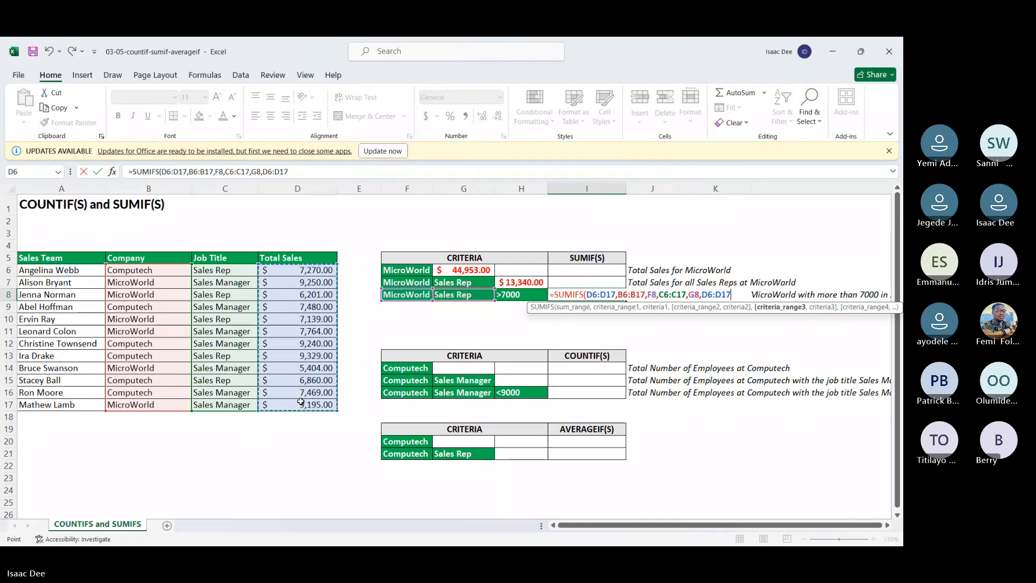
type(",")
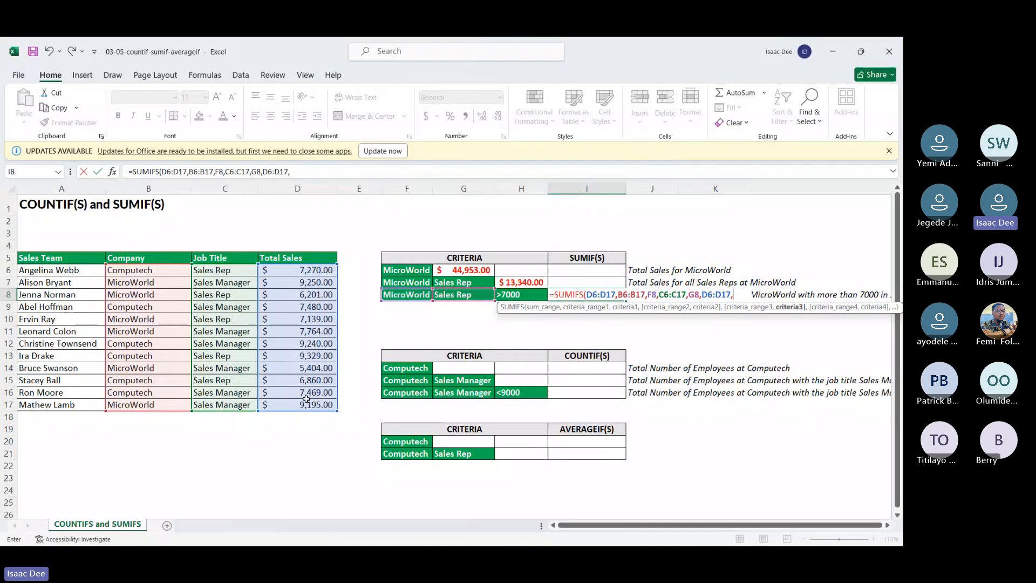
left_click(516, 294)
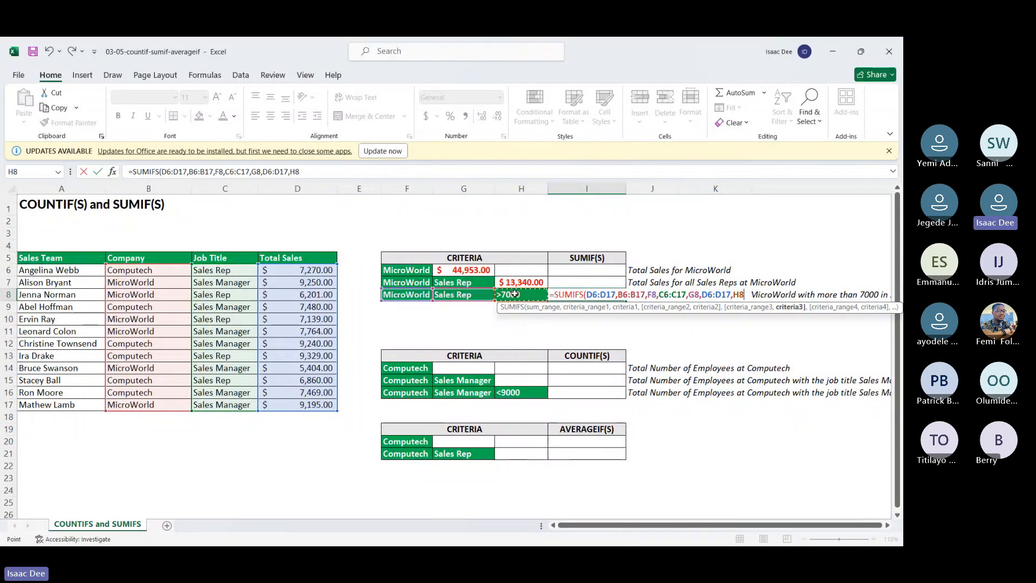
key("Return")
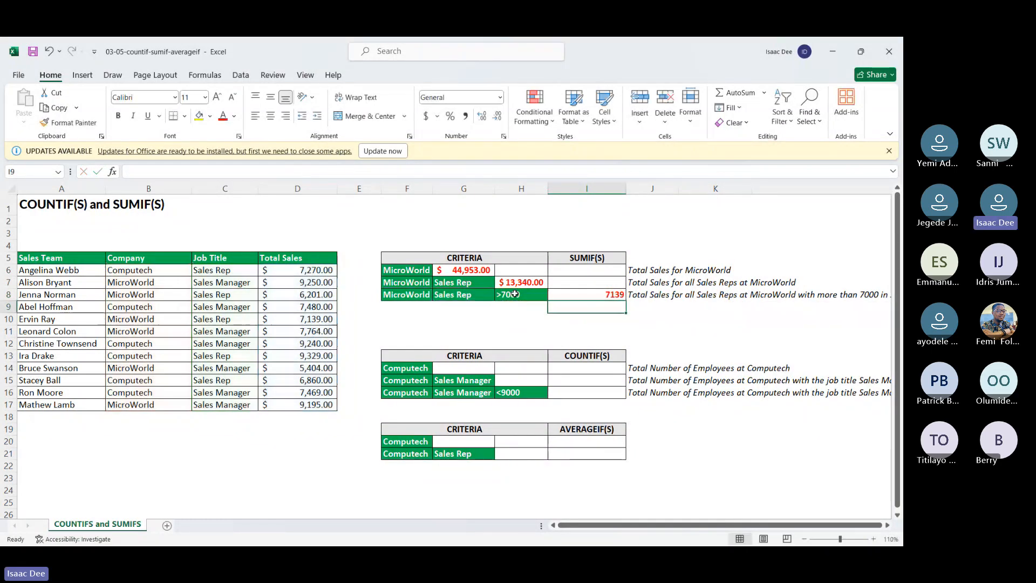
Step: Apply the Accounting number format to the SUMIFS result in I8
left_click(599, 292)
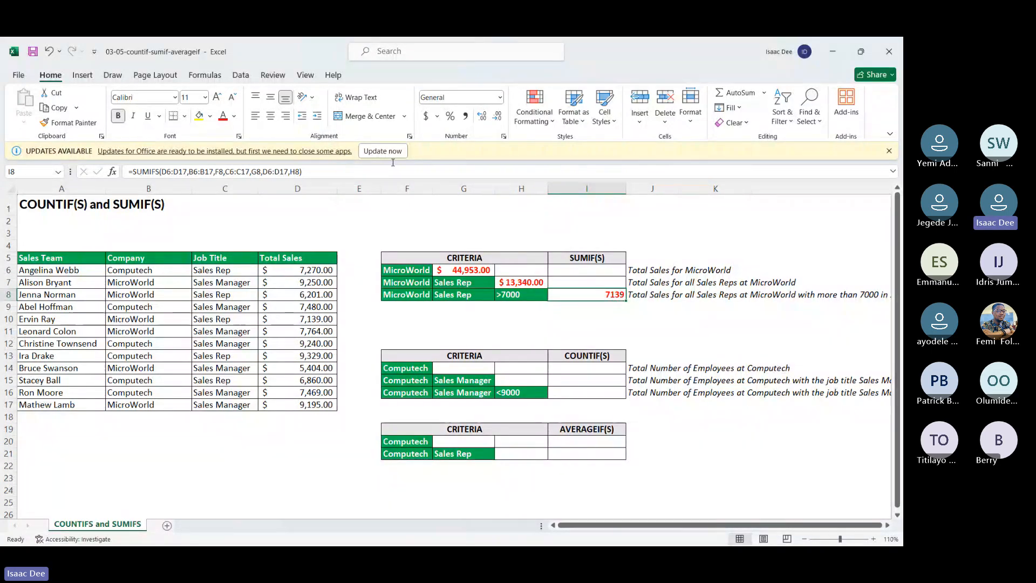
left_click(426, 116)
left_click(298, 320)
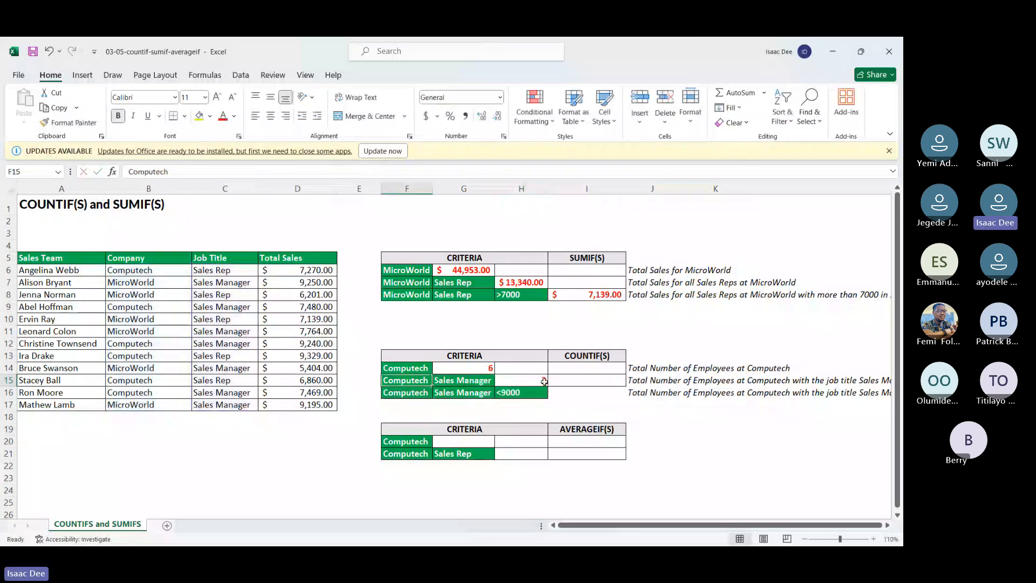
Step: Correct the first criterion of the H15 COUNTIFS formula by replacing F16 with F15
double_click(544, 382)
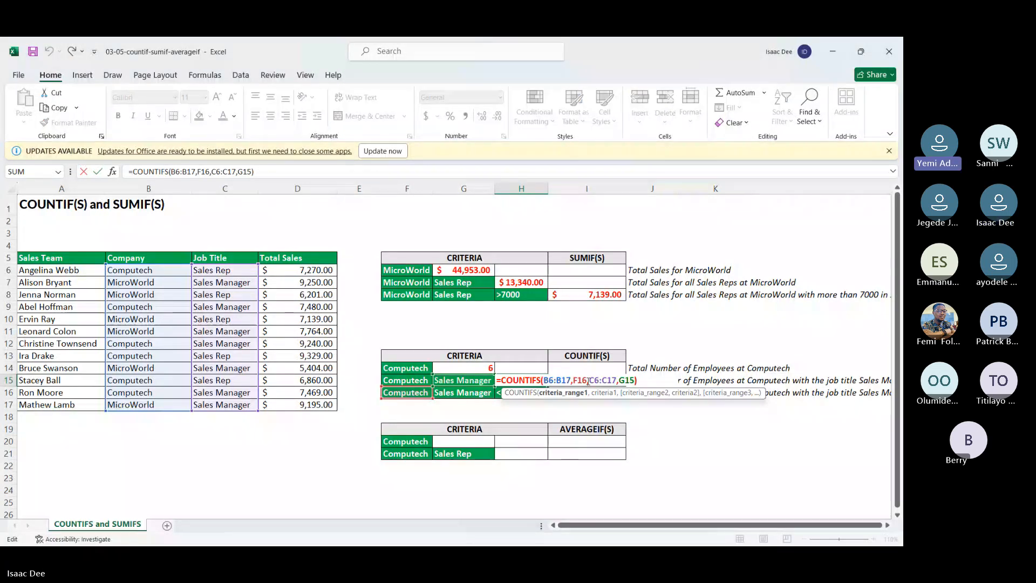
double_click(581, 380)
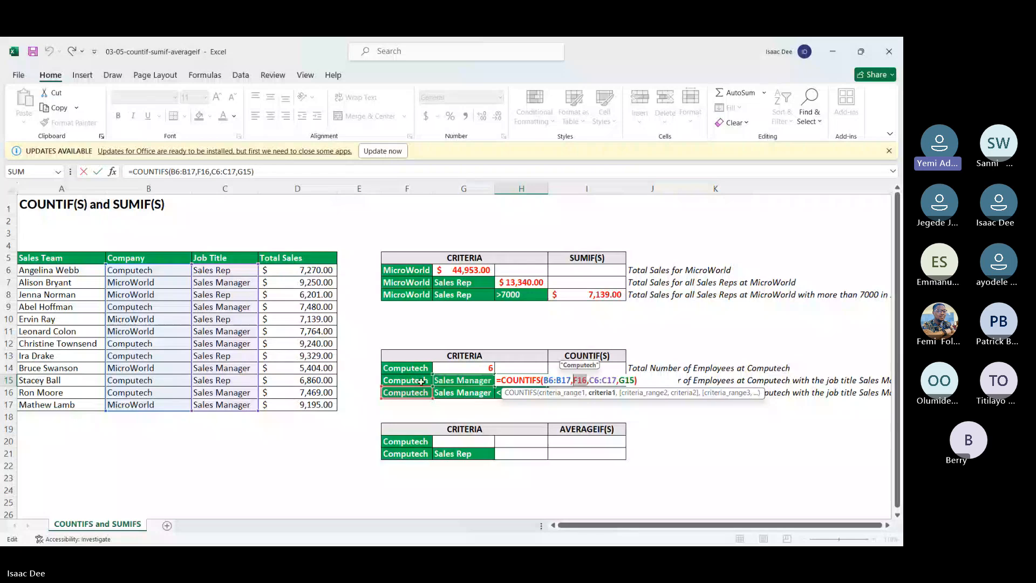
left_click(422, 381)
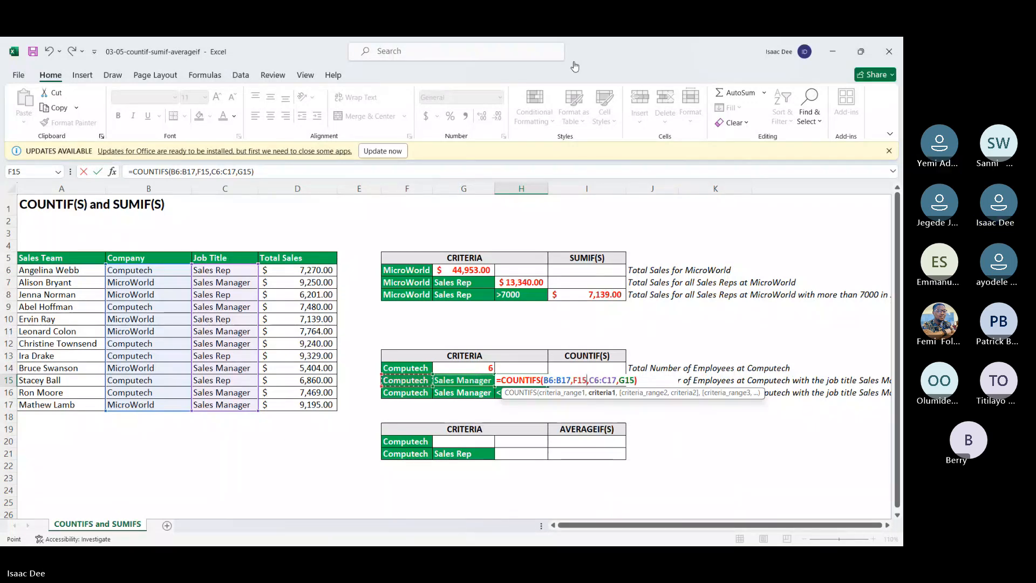
Step: Switch to the Teams meeting, admit the guest waiting in the lobby, and minimize the meeting window
left_click(575, 68)
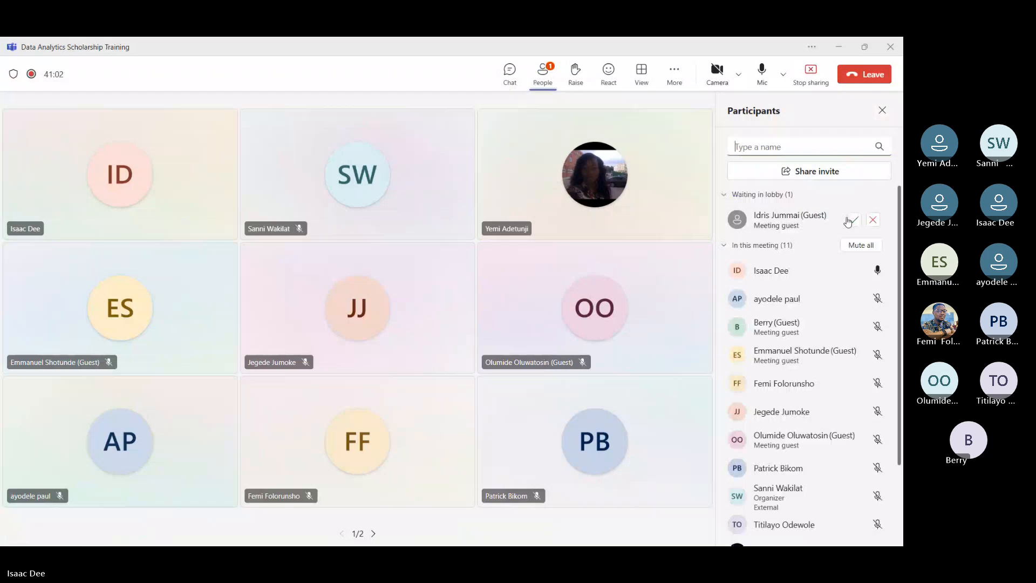
left_click(850, 221)
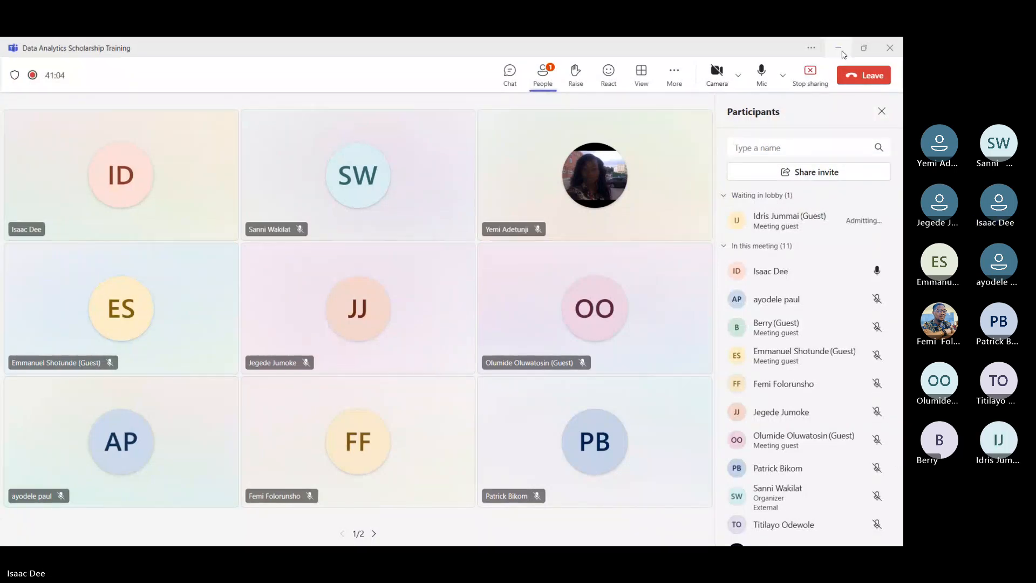
left_click(842, 52)
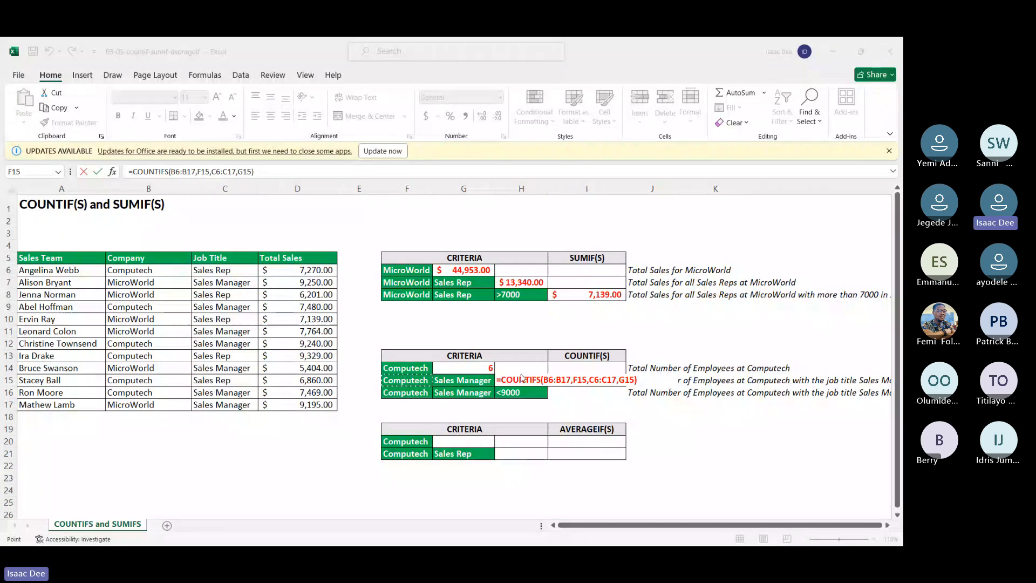
Step: Return to the Excel worksheet and commit the corrected COUNTIFS formula in H15
left_click(522, 379)
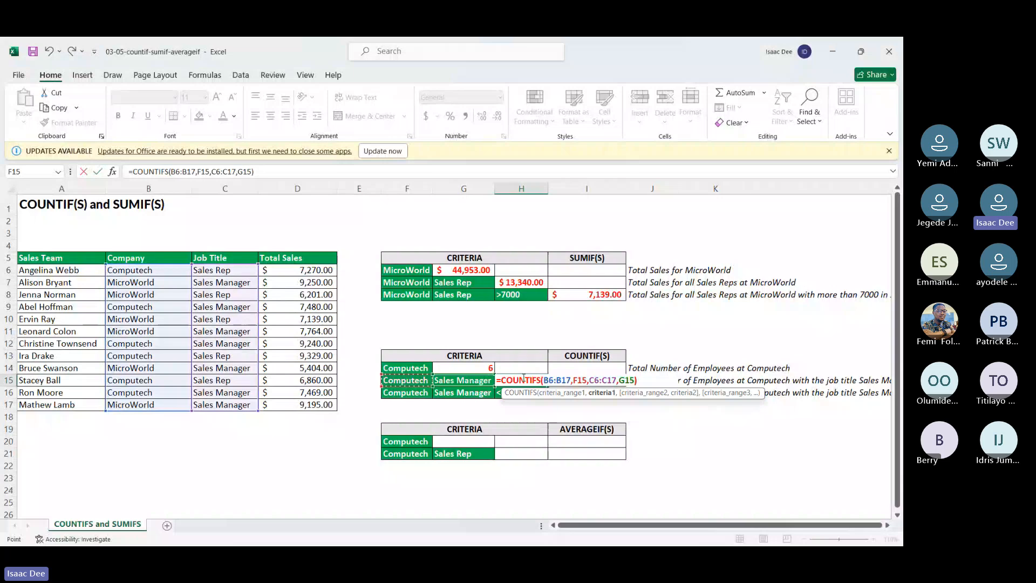
key("Return")
left_click(522, 380)
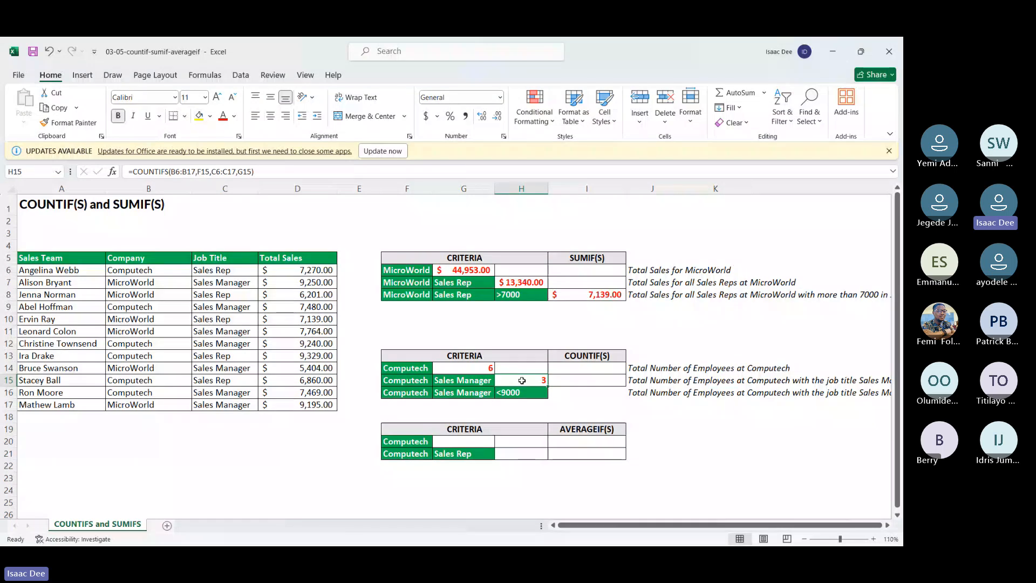
Step: Start a COUNTIFS formula in I16 with the Company range B6:B17 as the first criteria range and F16 as its criterion
left_click(576, 393)
type("=co")
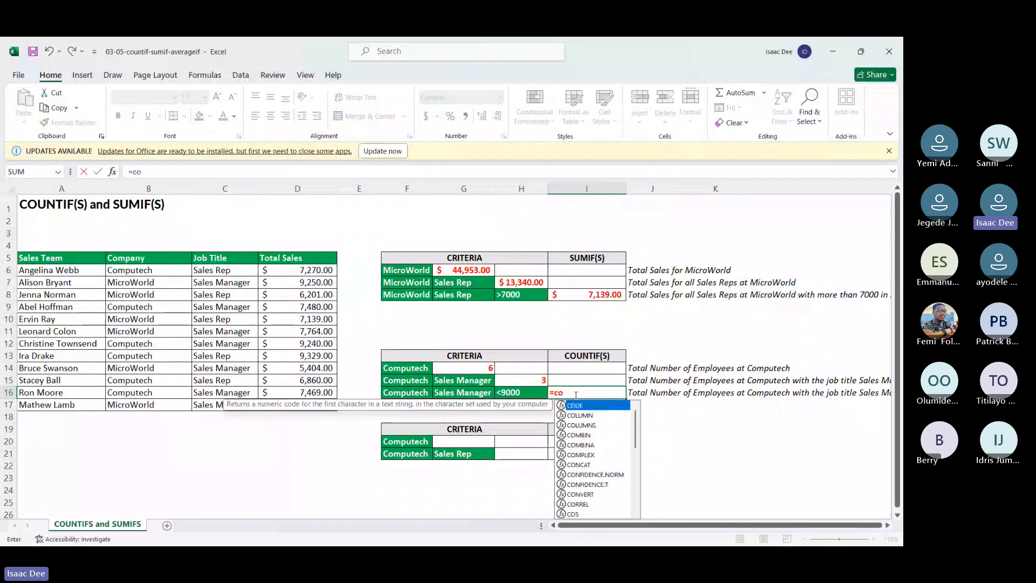
type("unt")
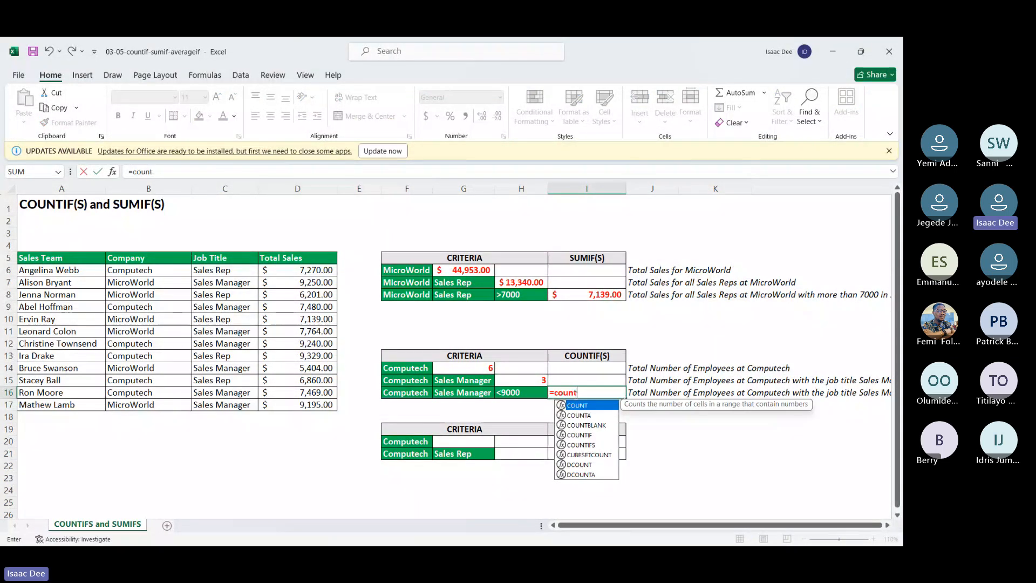
double_click(590, 444)
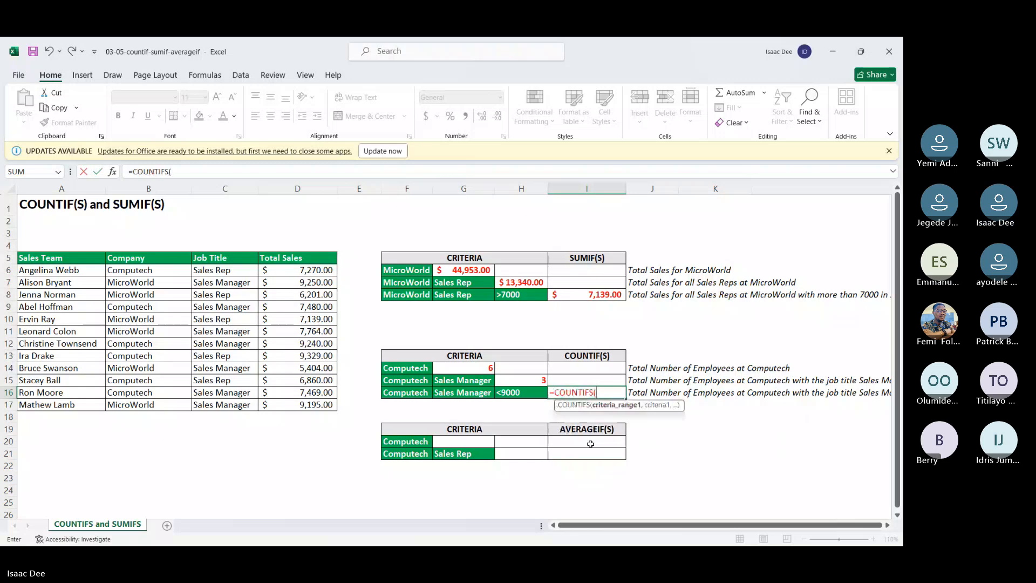
left_click_drag(142, 270, 144, 405)
type(",")
left_click(398, 392)
type(",")
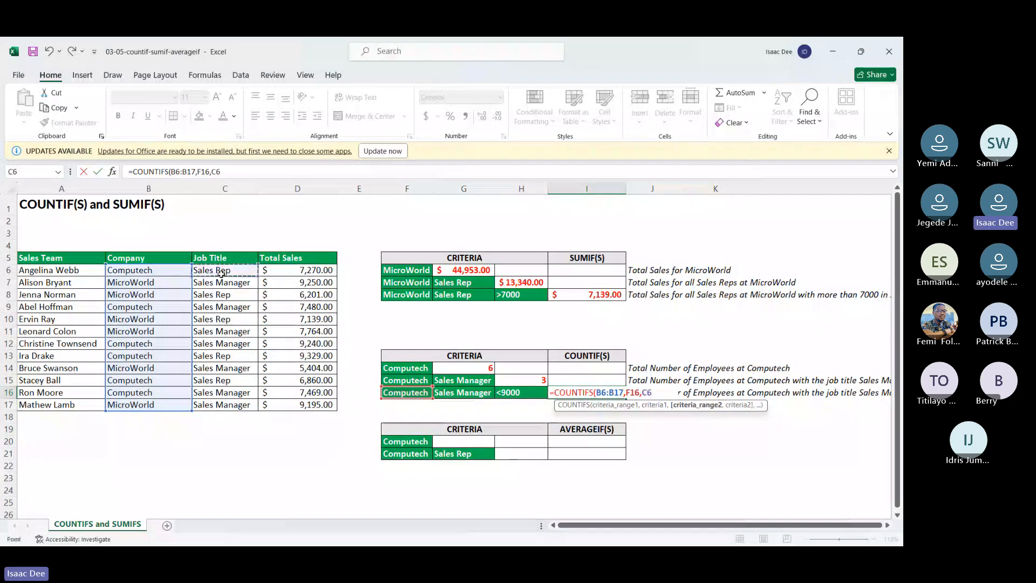
Step: Complete the I16 formula with two more criteria pairs: Job Title range C6:C17 with G16, and Total Sales range D6:D17 with H16
left_click_drag(221, 273, 243, 406)
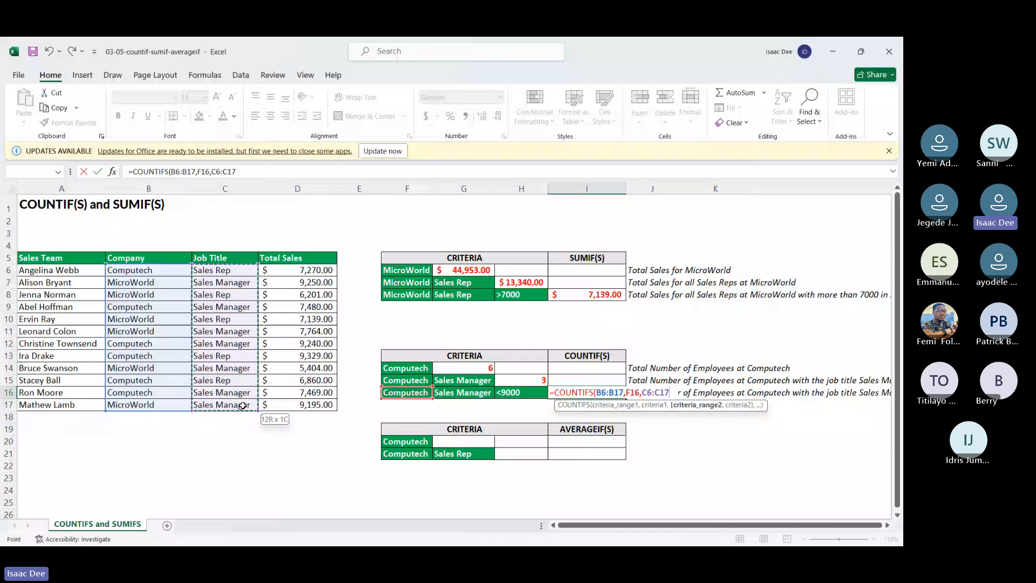
type(",")
left_click(470, 393)
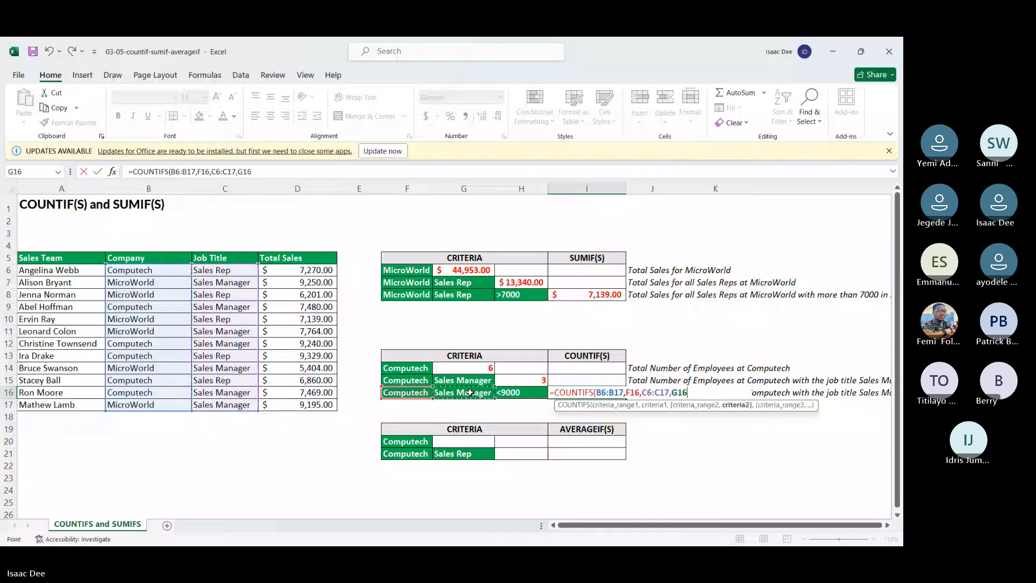
type(",")
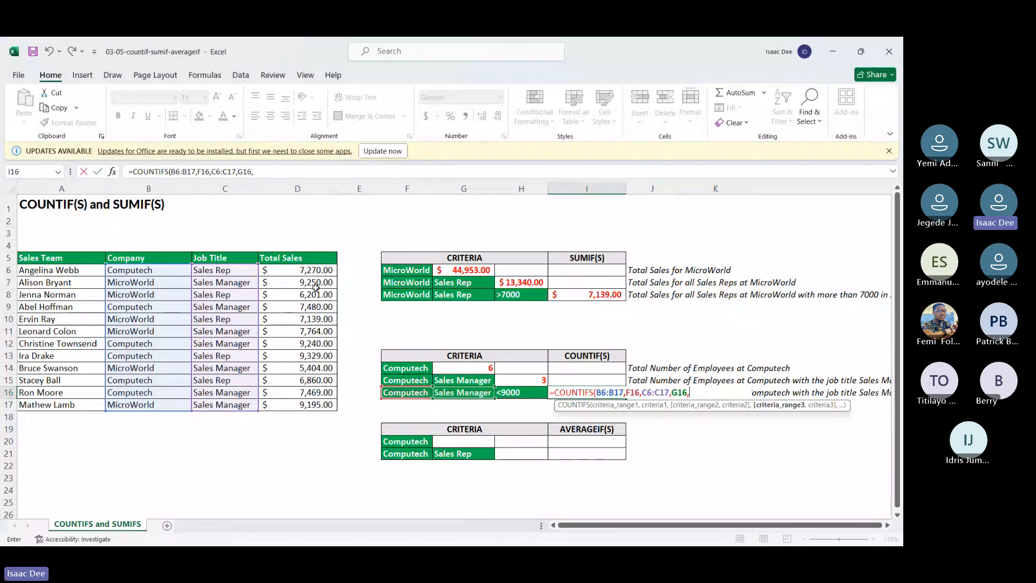
left_click_drag(315, 270, 324, 405)
type(",")
left_click(515, 393)
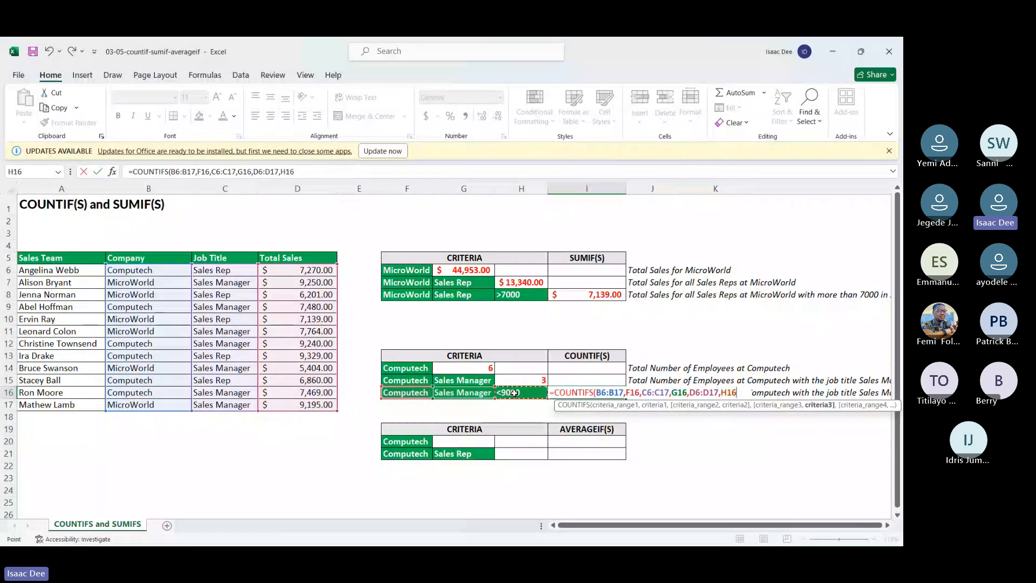
type(")")
key("Return")
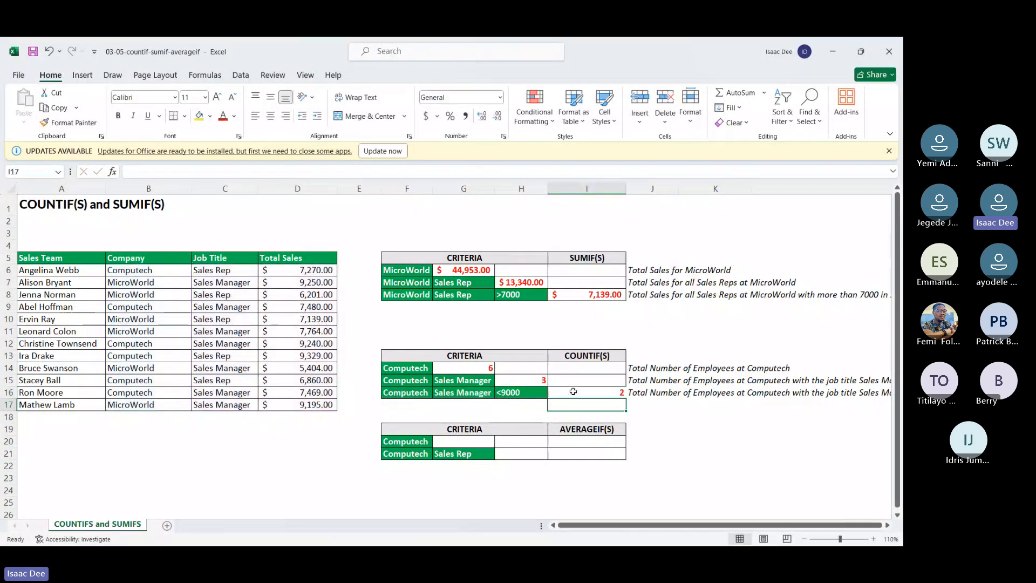
left_click(573, 391)
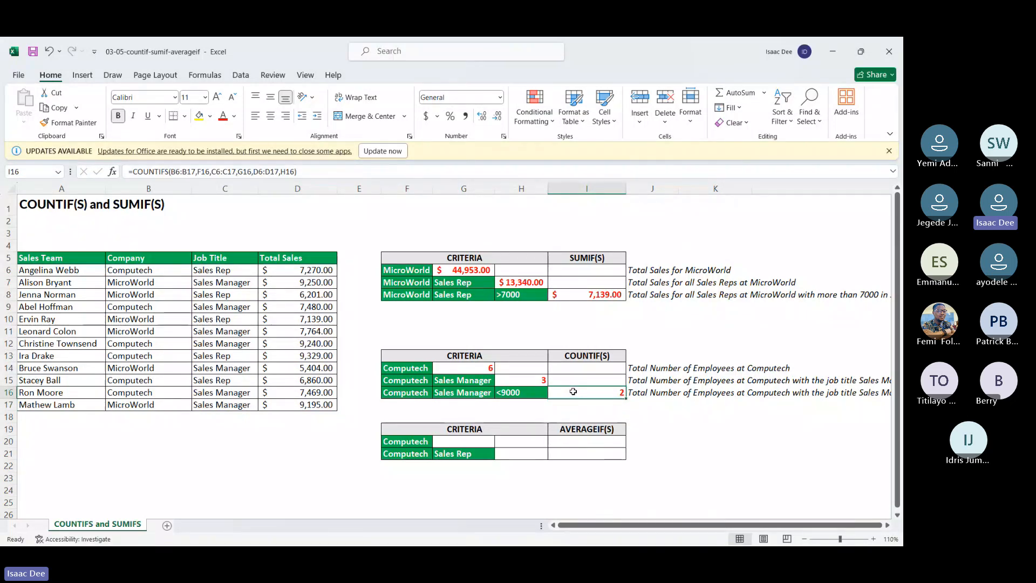
Step: Copy the formatting of G6 to the AVERAGEIF result cells G20 and H21 with Format Painter
left_click(482, 443)
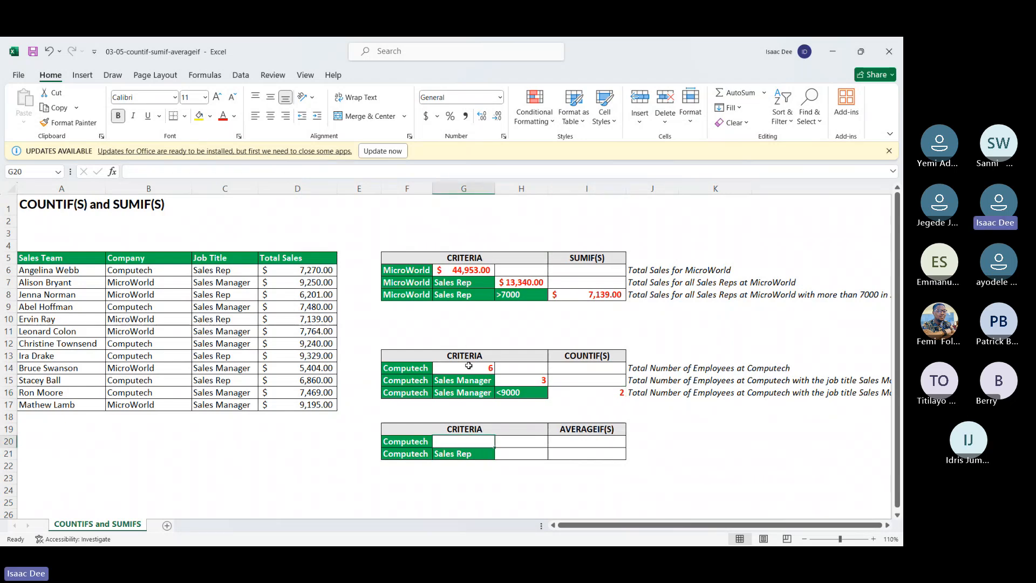
left_click(462, 268)
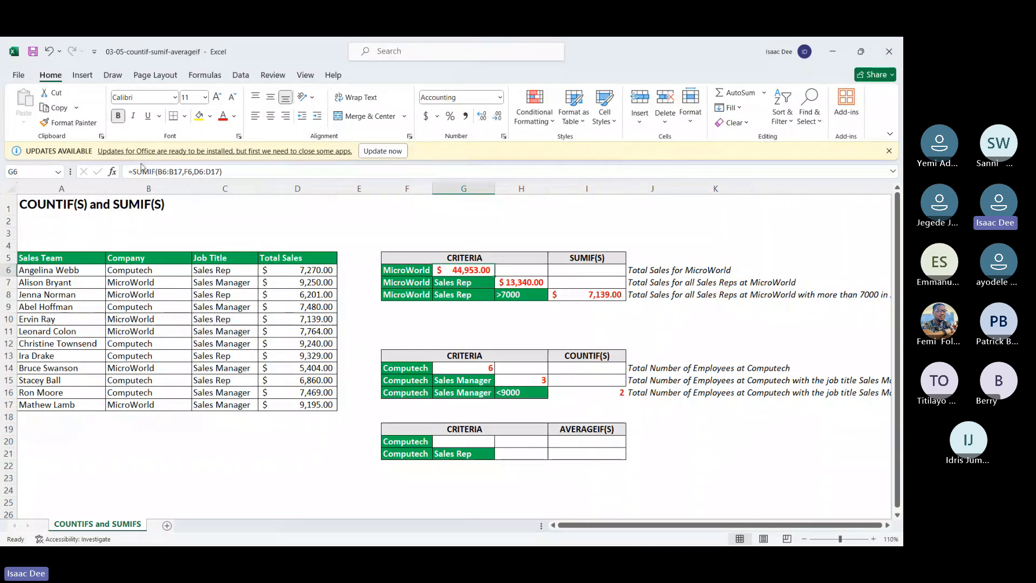
left_click(69, 123)
left_click(473, 441)
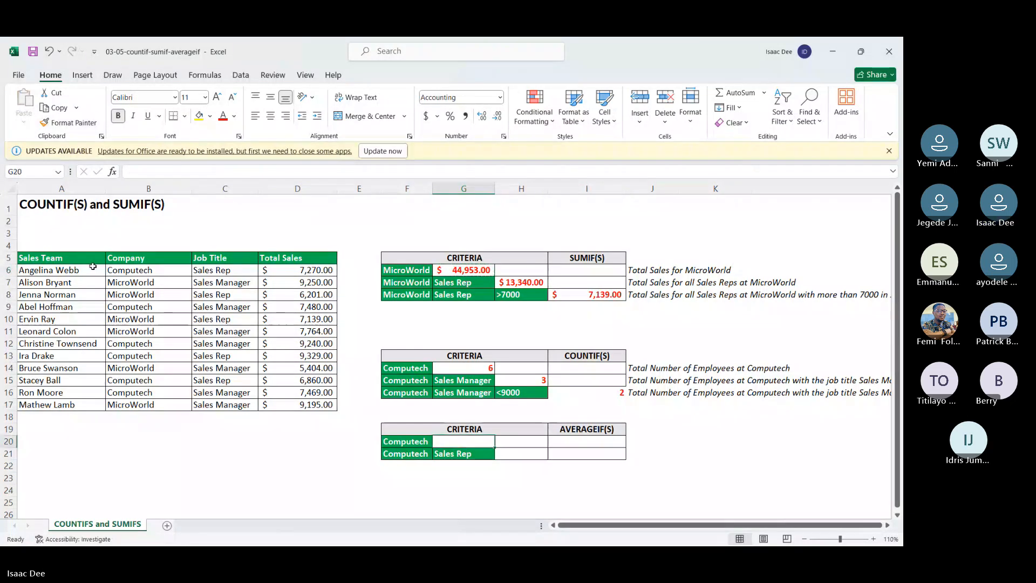
left_click(71, 124)
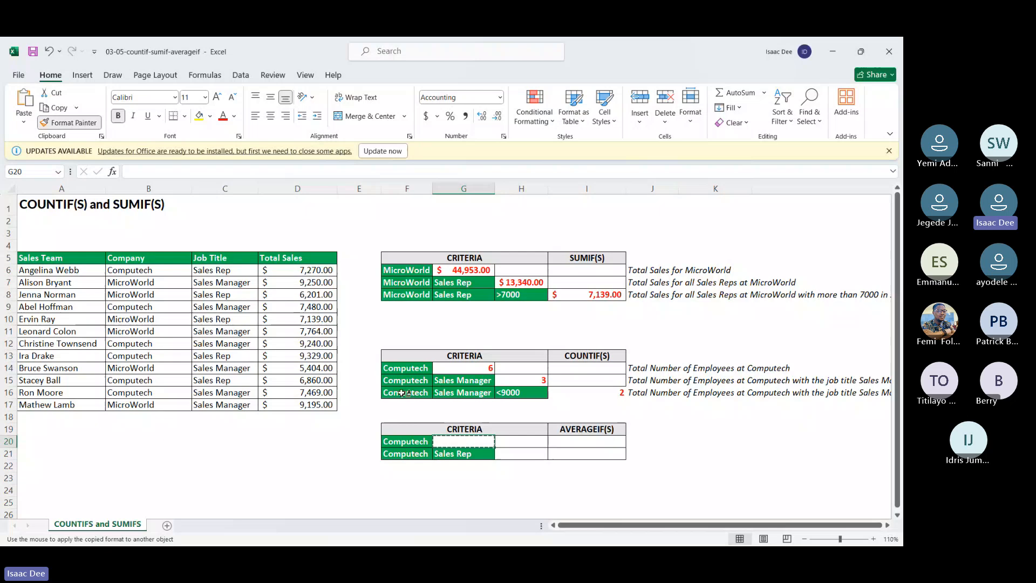
left_click(520, 453)
Step: Start an AVERAGEIF formula in G20 with the Company range B6:B17 as the range to test
left_click(454, 439)
double_click(453, 438)
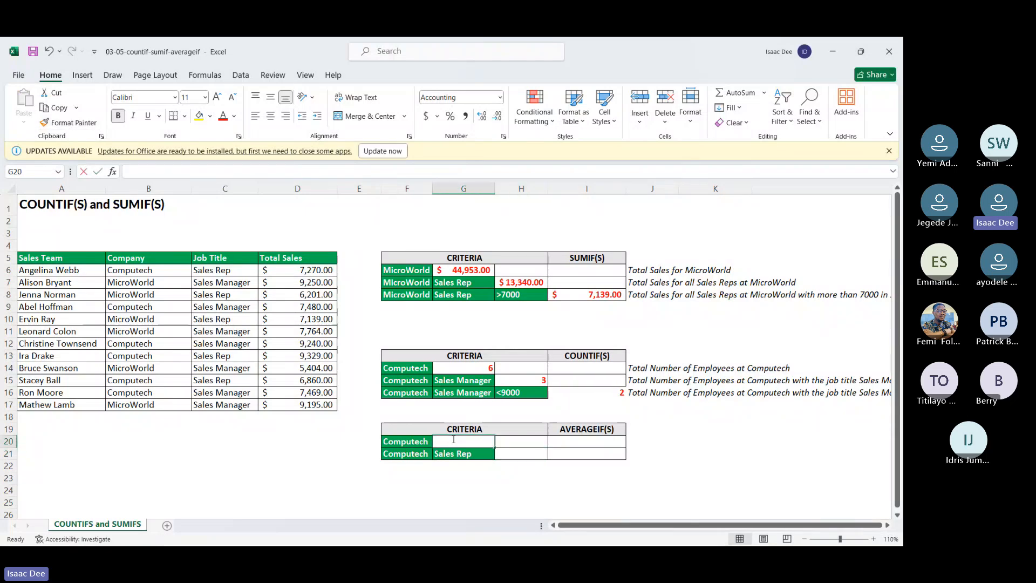
type("=av")
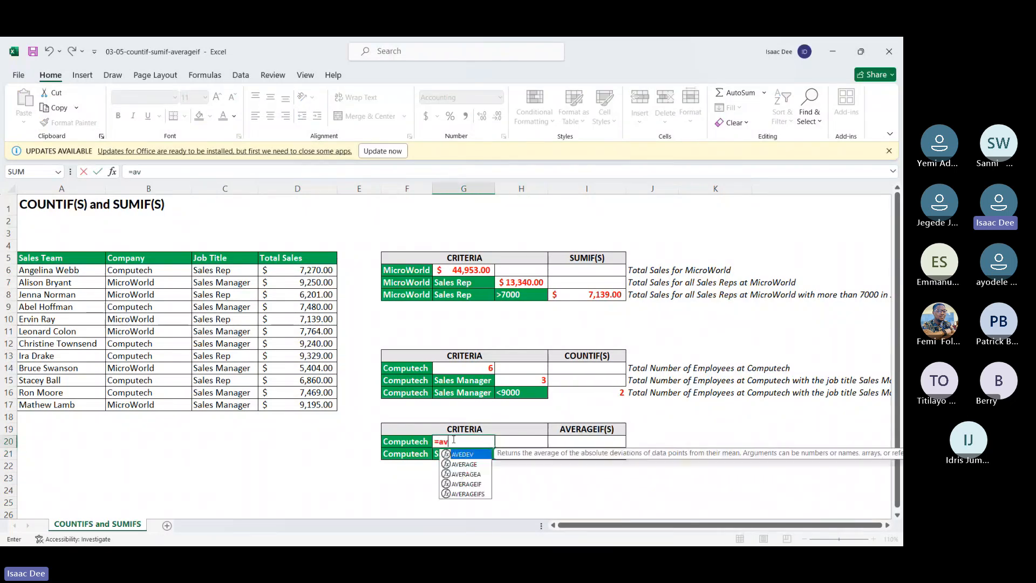
type("eragei")
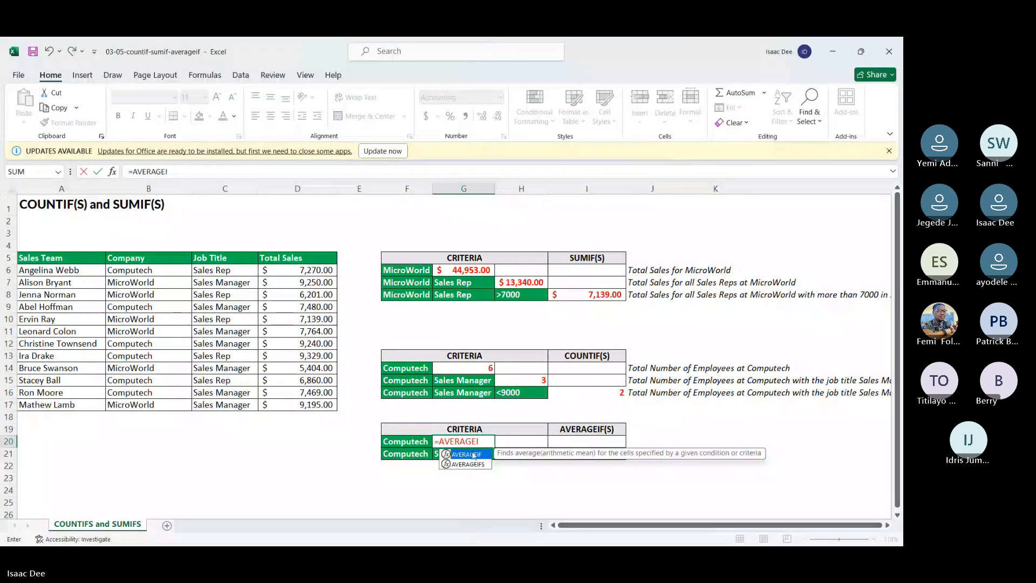
double_click(473, 455)
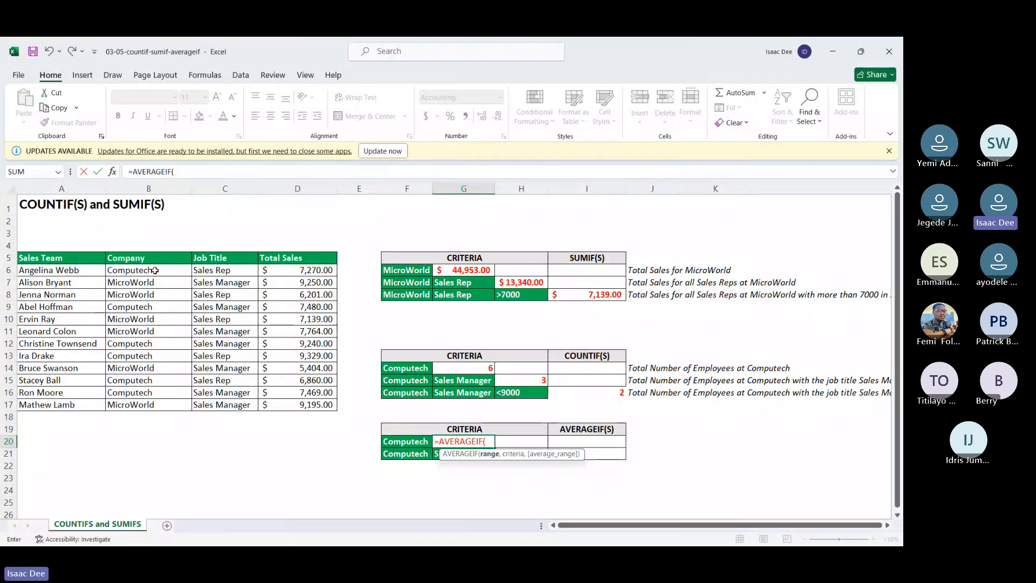
left_click_drag(155, 270, 169, 400)
type(",")
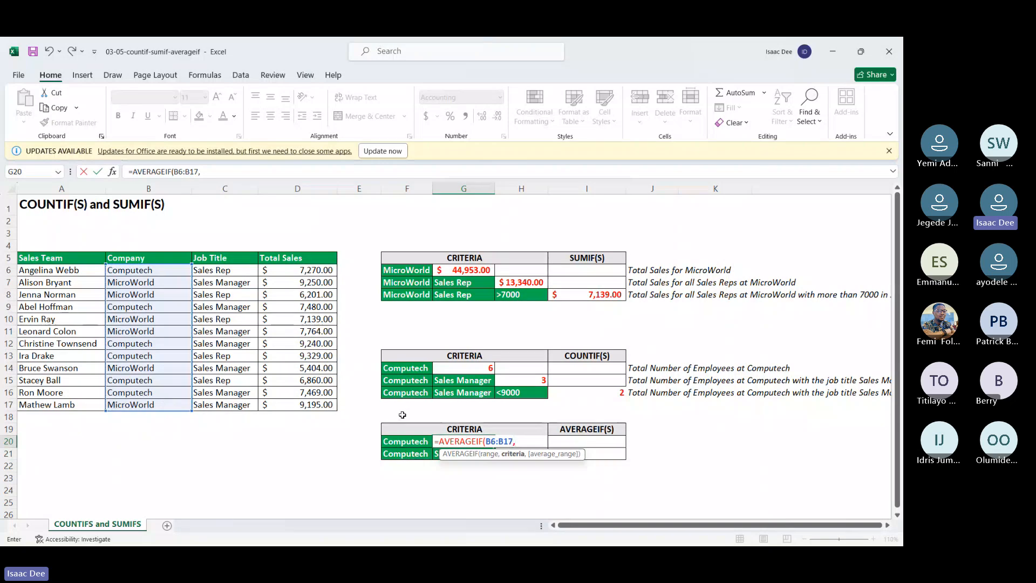
Step: Complete the G20 formula with F20 as the criterion and the Total Sales range D6:D17 as the average range
left_click(407, 440)
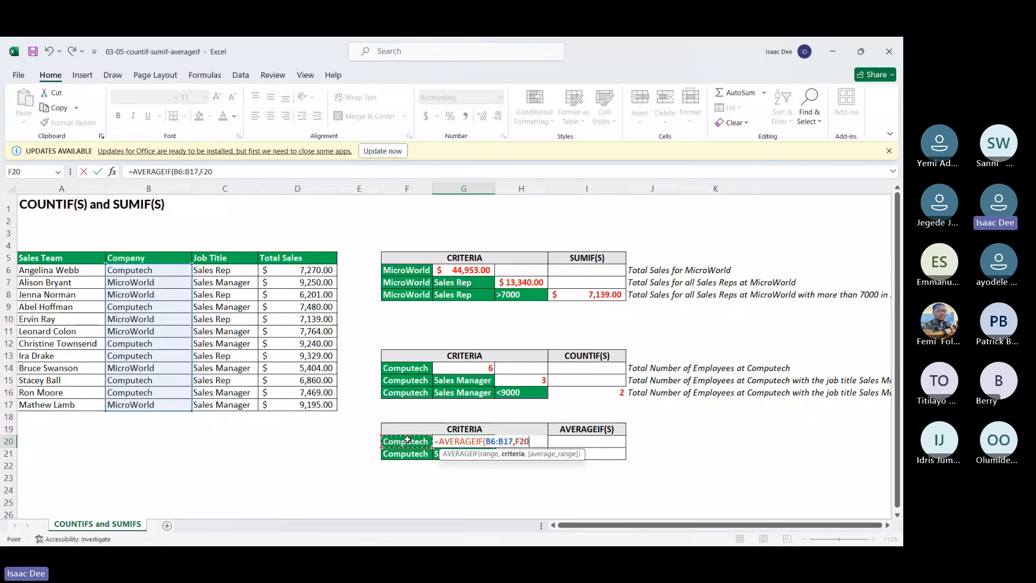
type(",")
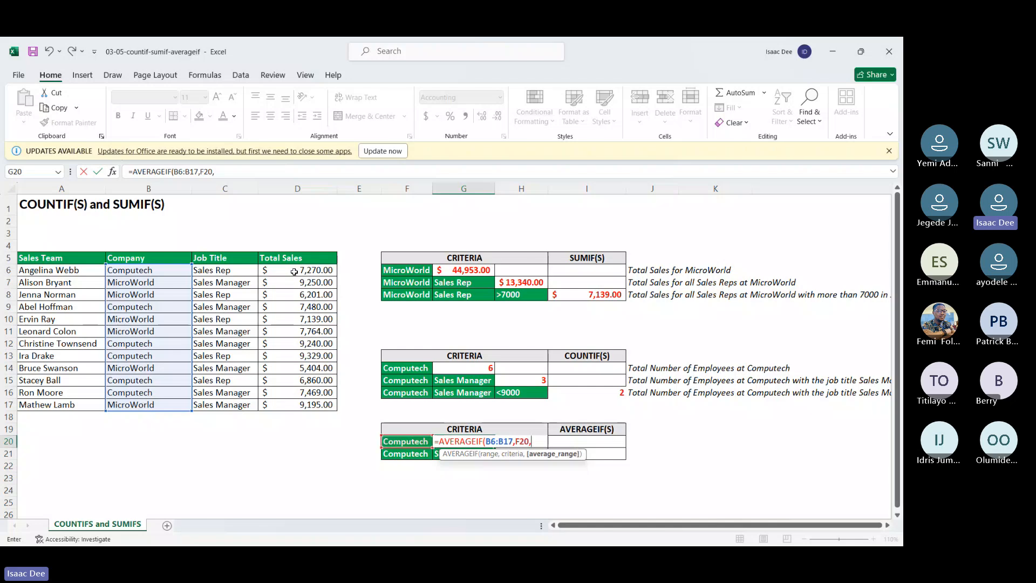
left_click_drag(294, 272, 308, 403)
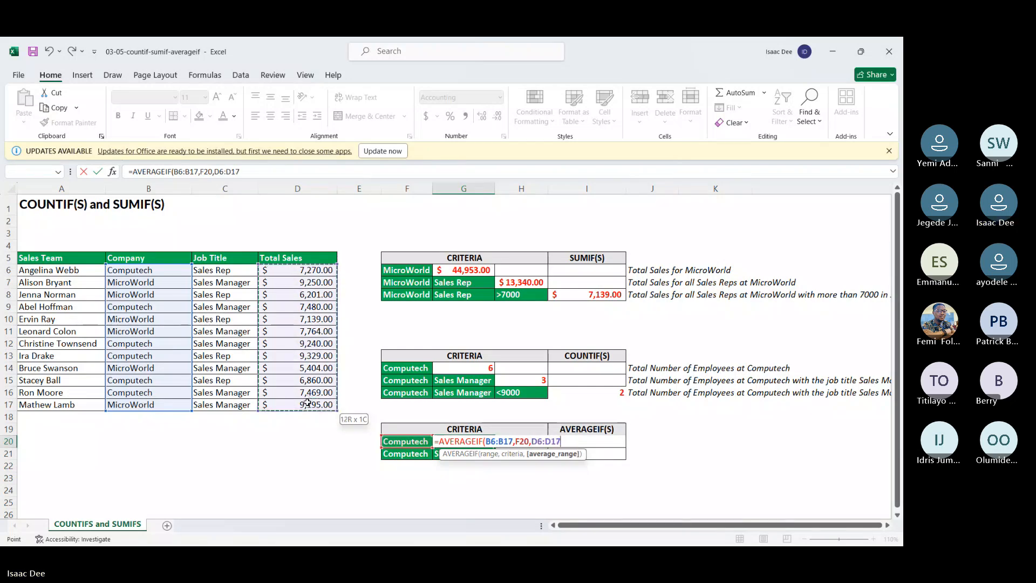
key("Return")
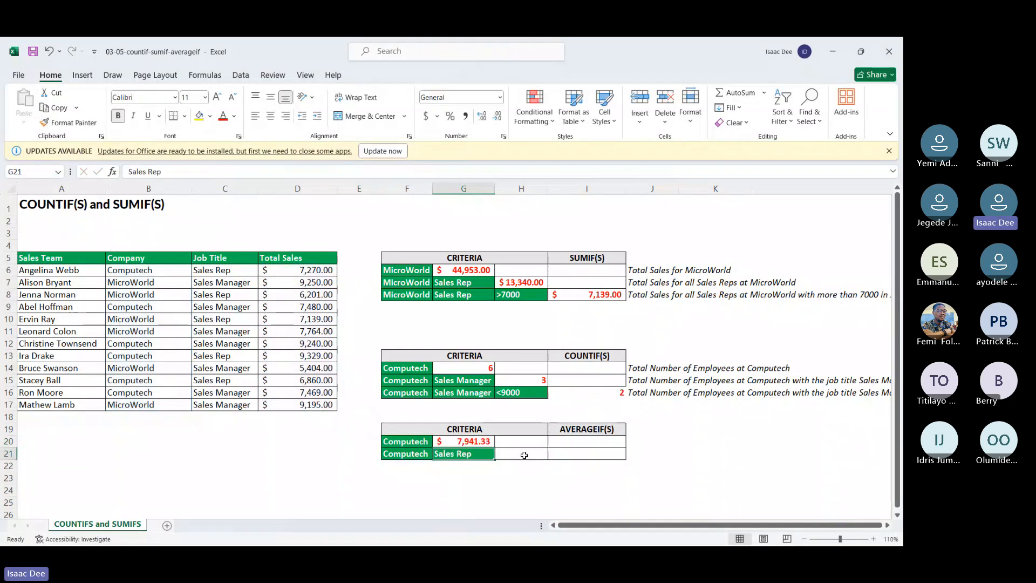
Step: Start an AVERAGEIFS formula in H21 with the Total Sales range D6:D17 as the average range
left_click(524, 455)
type("=")
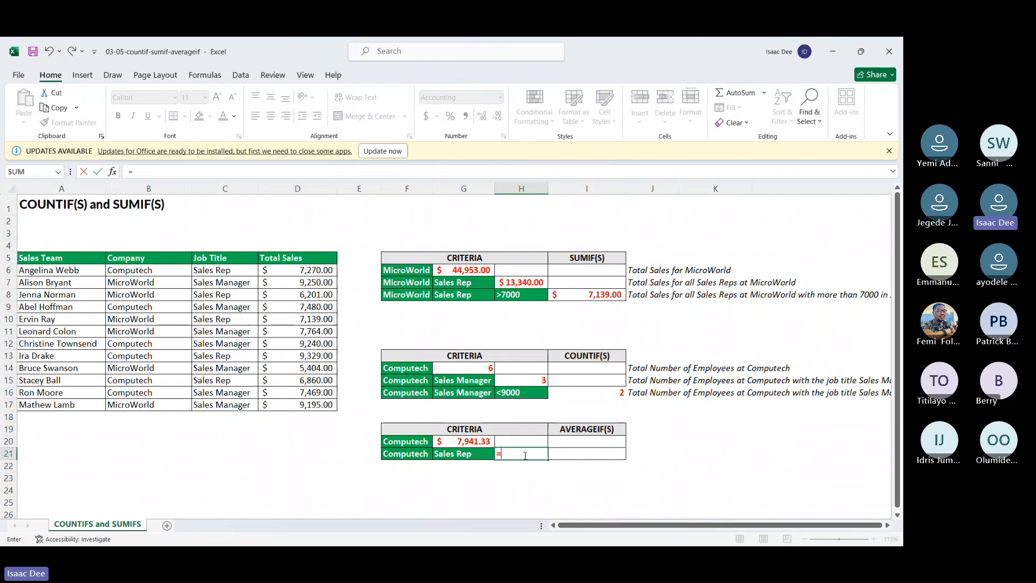
type("a")
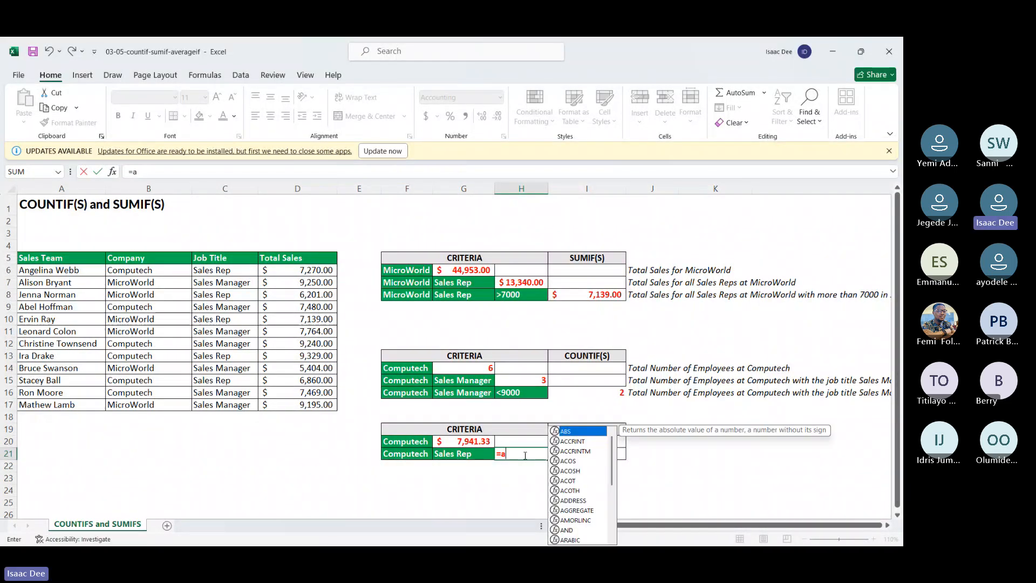
type("ver")
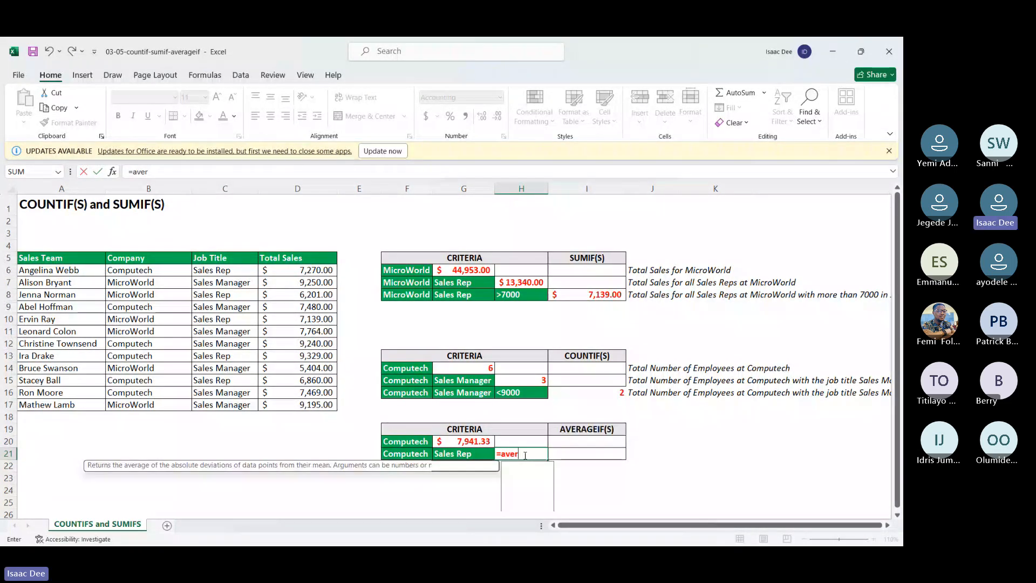
double_click(535, 499)
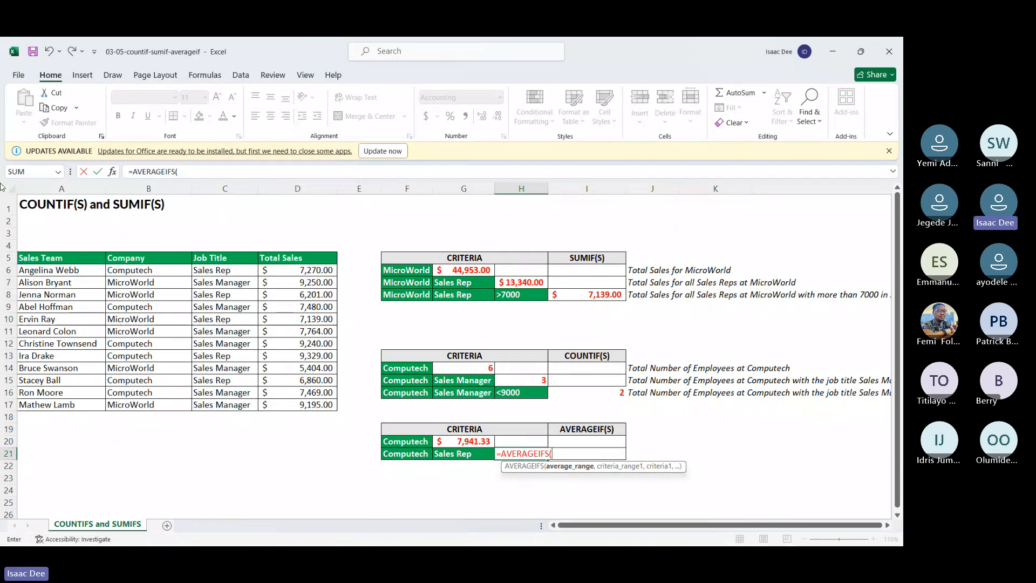
left_click_drag(301, 269, 309, 399)
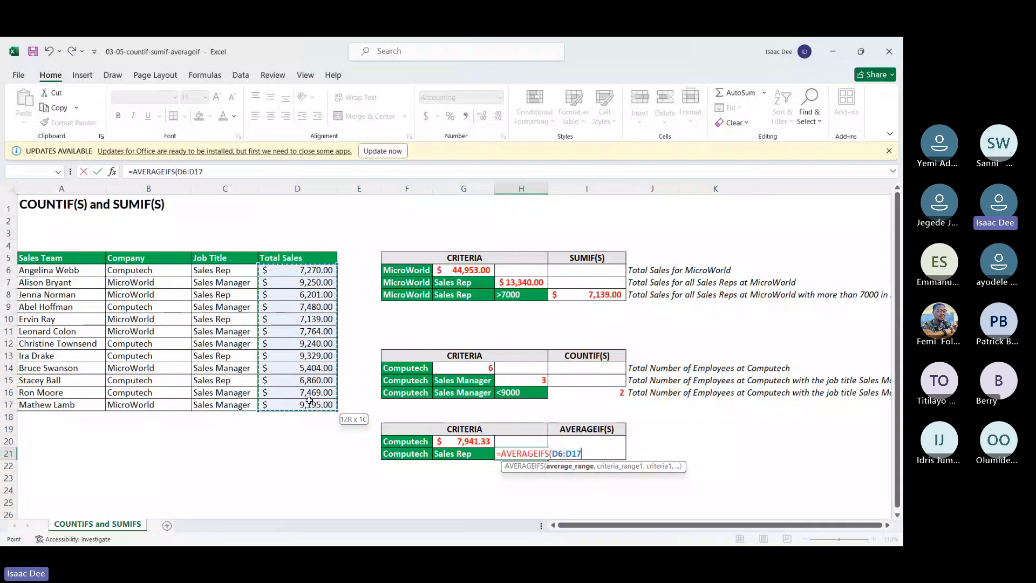
type(",")
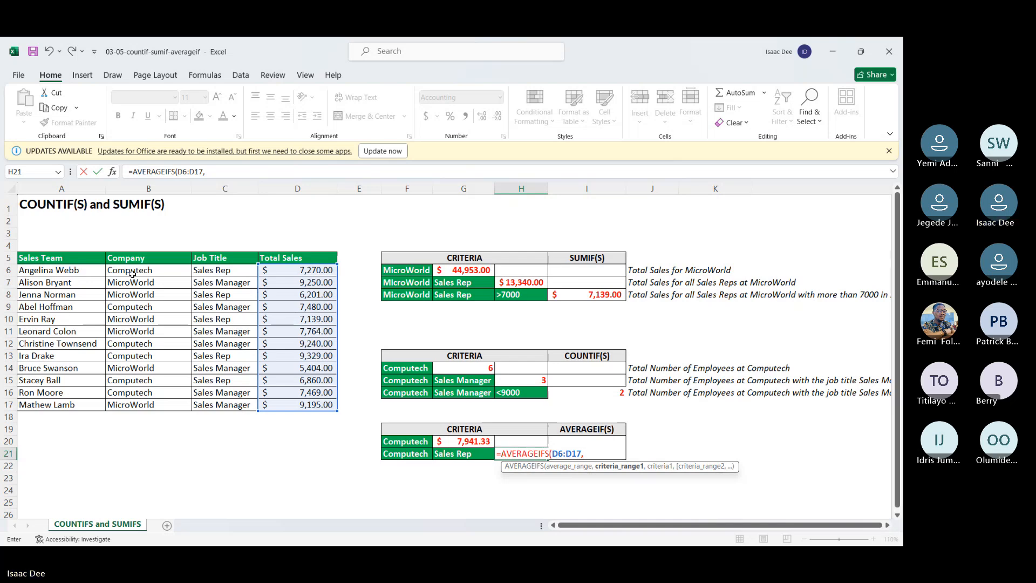
Step: Complete the H21 formula with two criteria pairs: Company range B6:B17 with F21, and Job Title range C6:C17 with G21
left_click_drag(139, 270, 149, 405)
type(",")
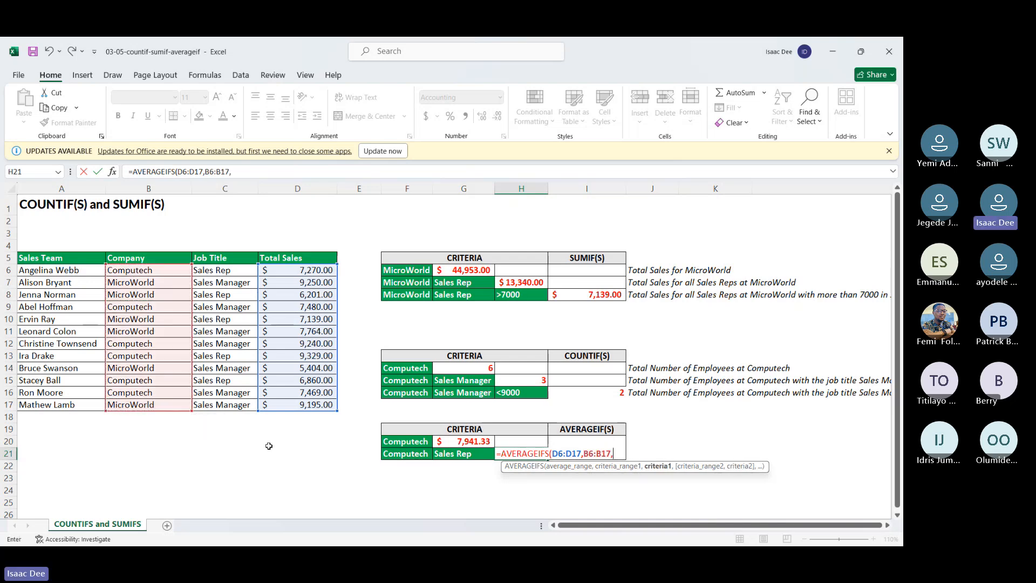
left_click(424, 454)
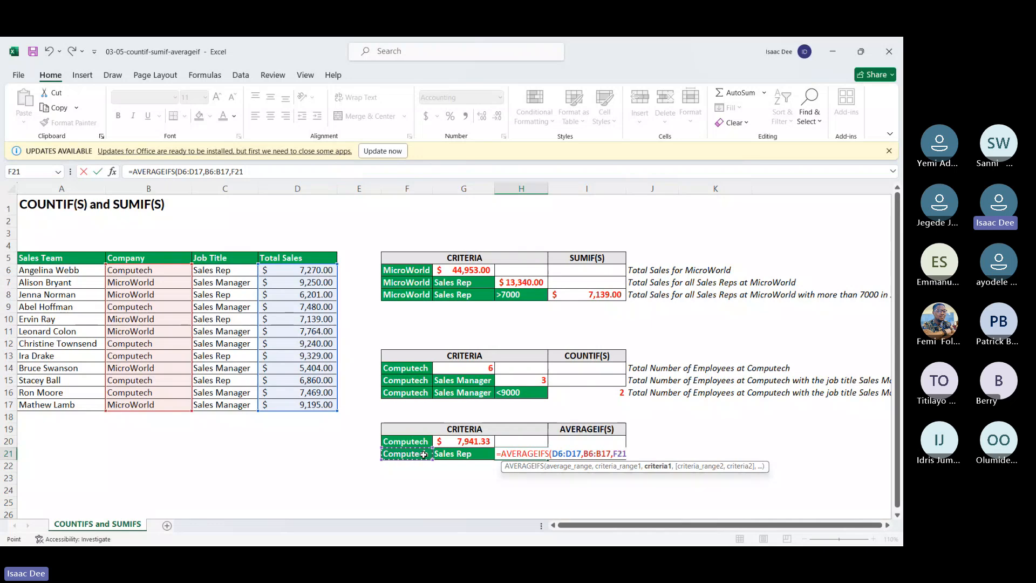
type(",")
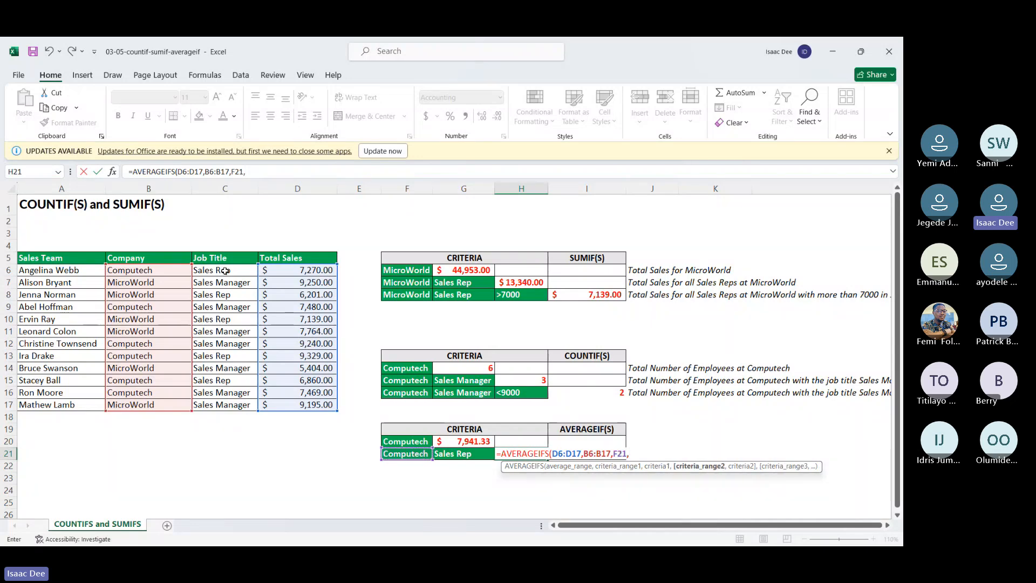
left_click_drag(225, 270, 235, 402)
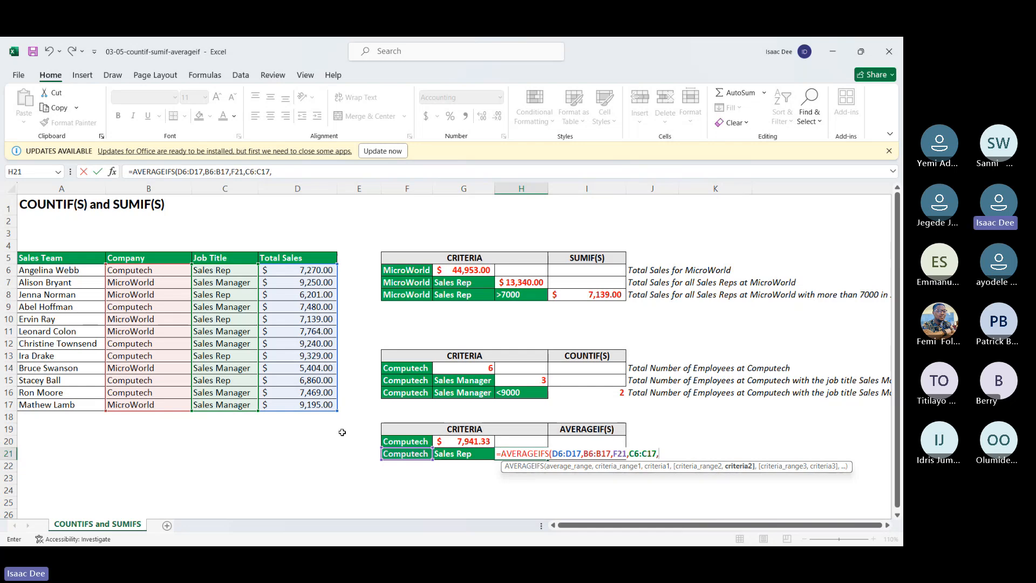
type(",")
left_click(480, 456)
key("Return")
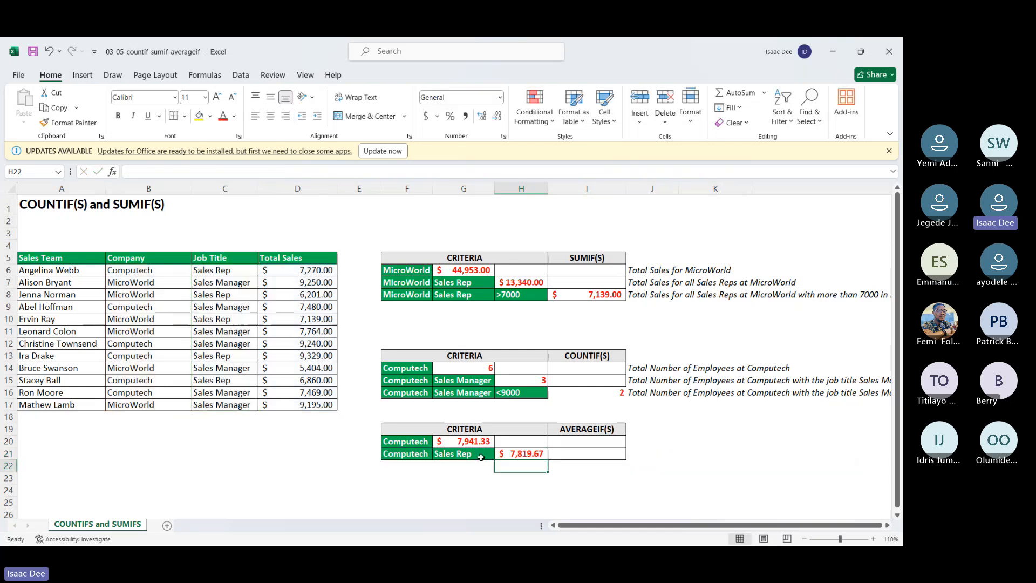
left_click(538, 455)
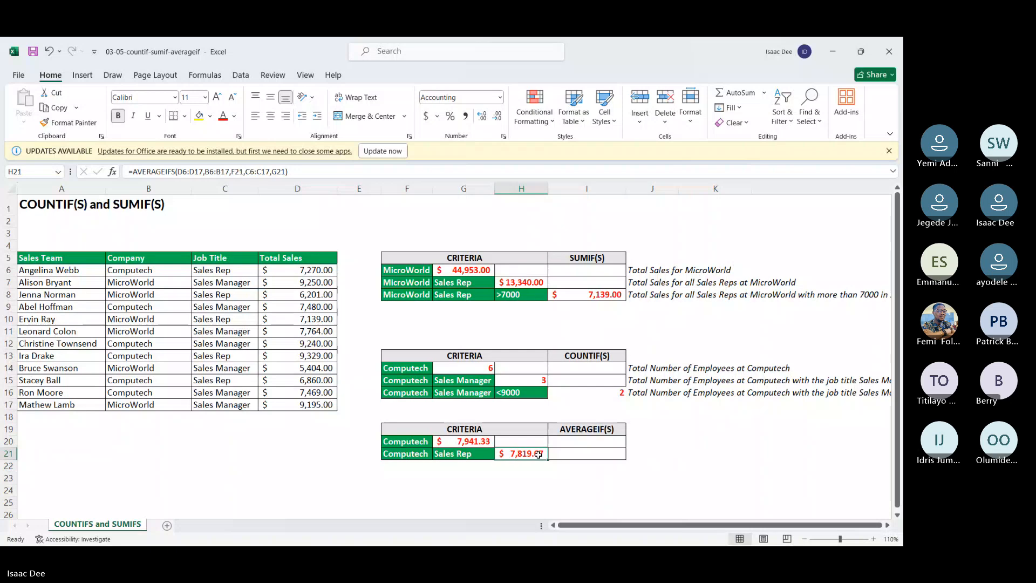
Step: Open the 03-06-countifs-sumifs-averageifs workbook from the Section 3 folder for a look, and return to the 03-05-countif-sumif-averageif workbook
left_click(834, 54)
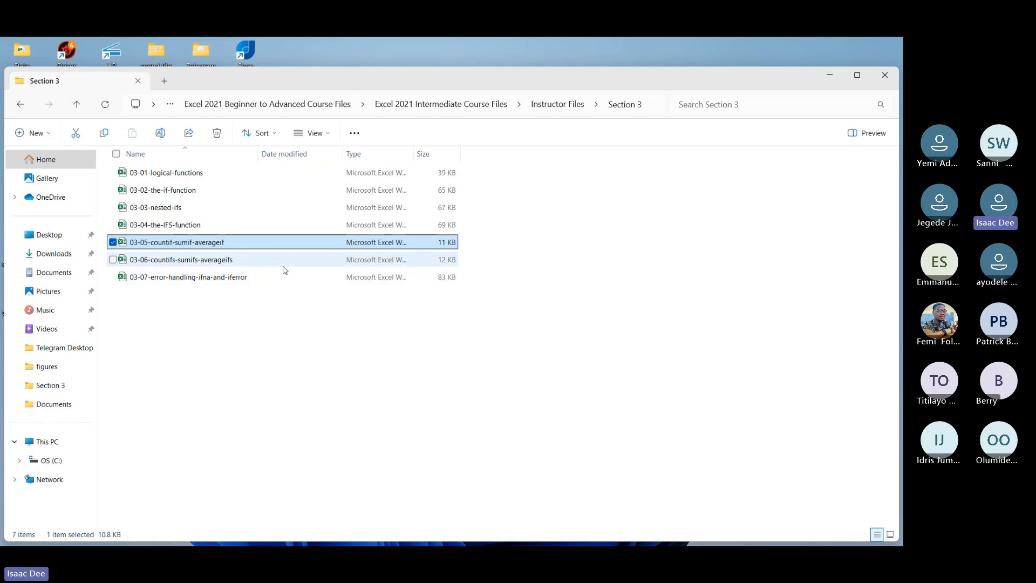
left_click(284, 266)
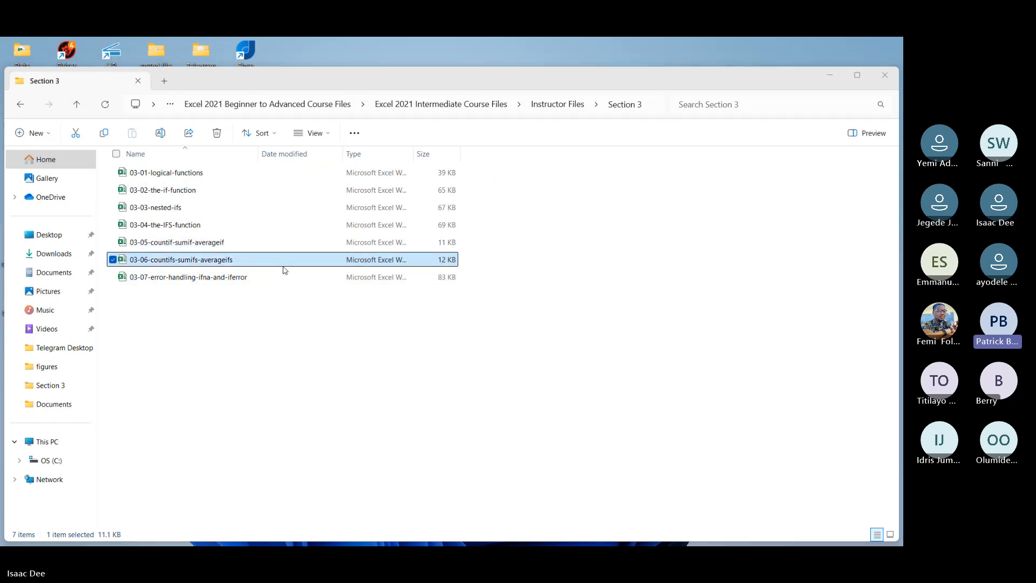
key("alt+Tab")
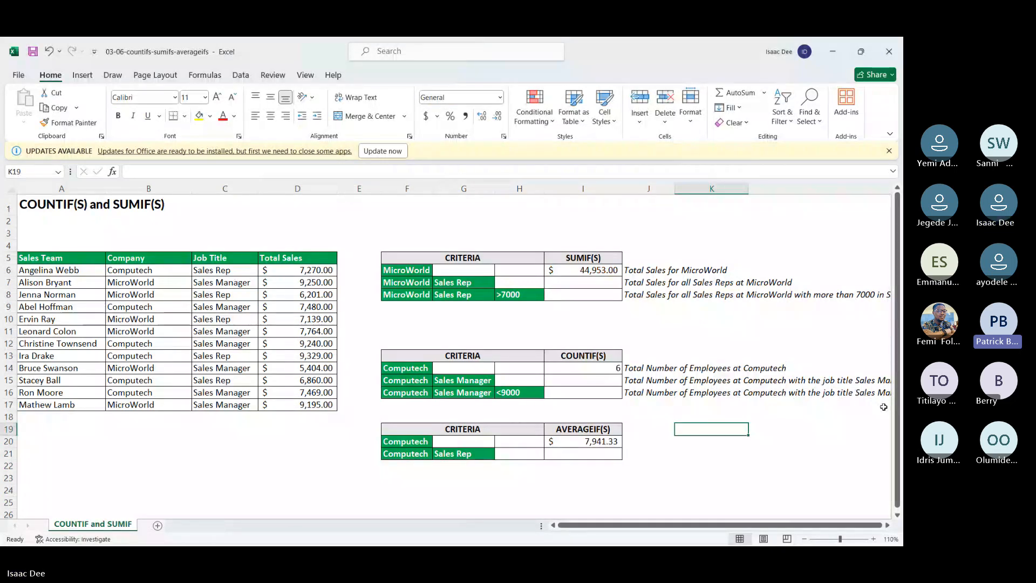
left_click(833, 54)
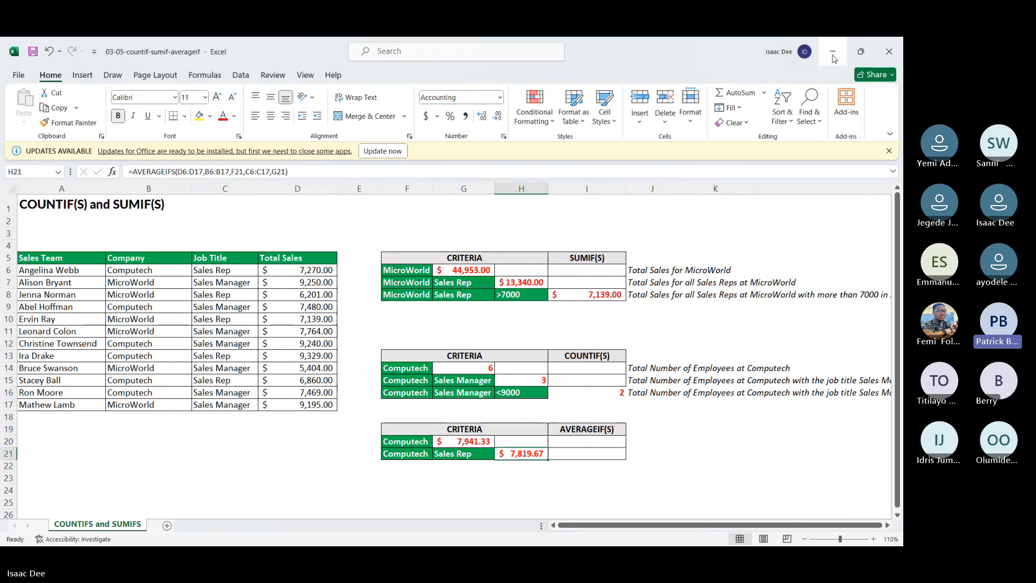
left_click(688, 341)
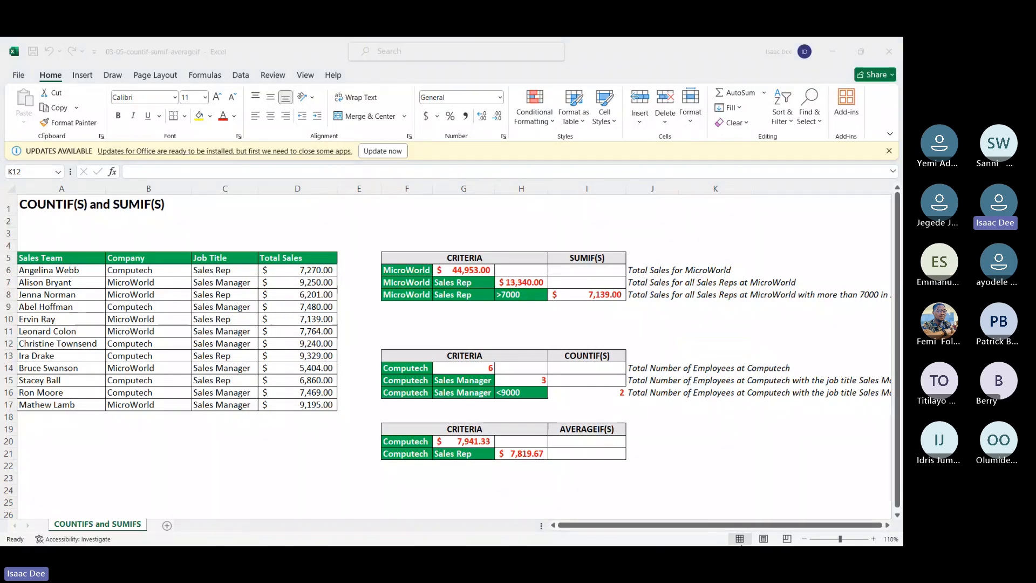
Step: Open the list of available Wi-Fi networks and select the uno network
key("super")
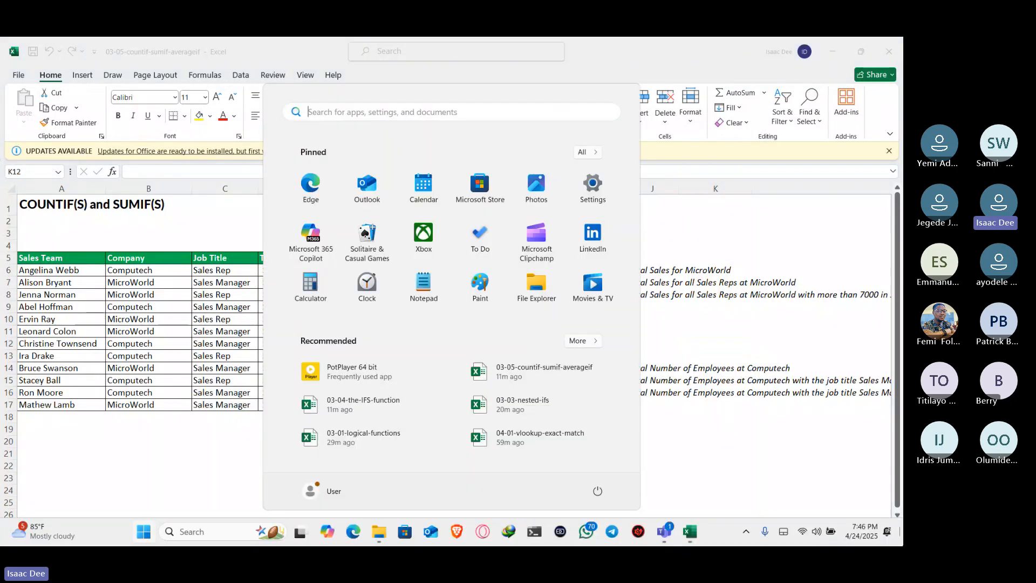
left_click(805, 532)
left_click(745, 307)
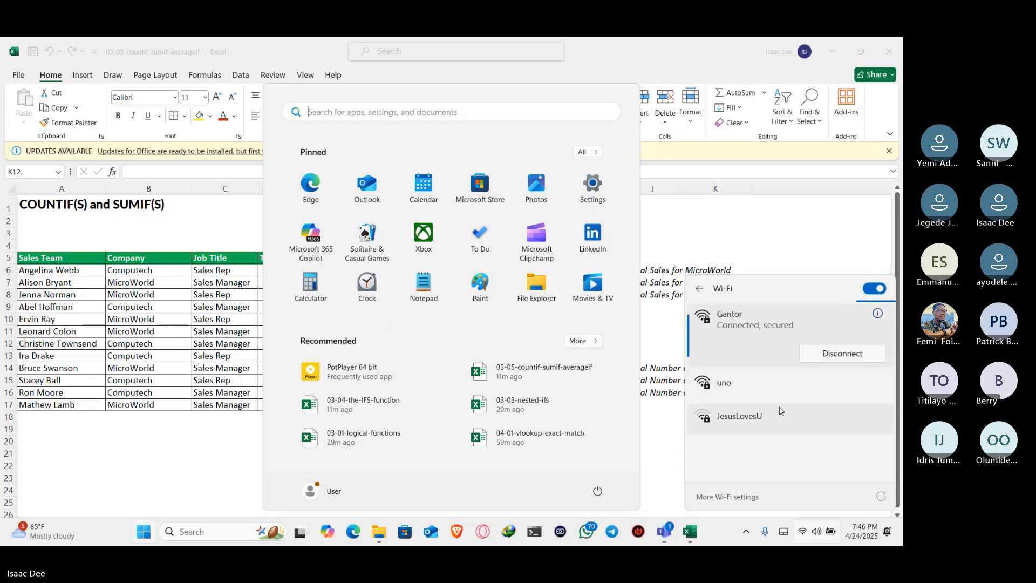
left_click(799, 390)
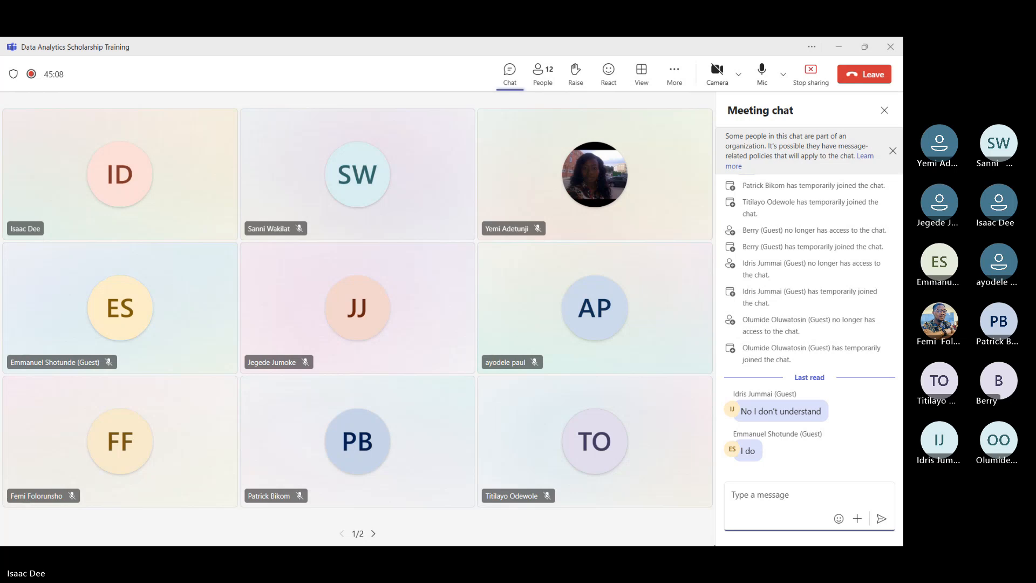
Step: Switch from the Teams meeting chat back to the 03-05-countif-sumif-averageif workbook in Excel
key("super")
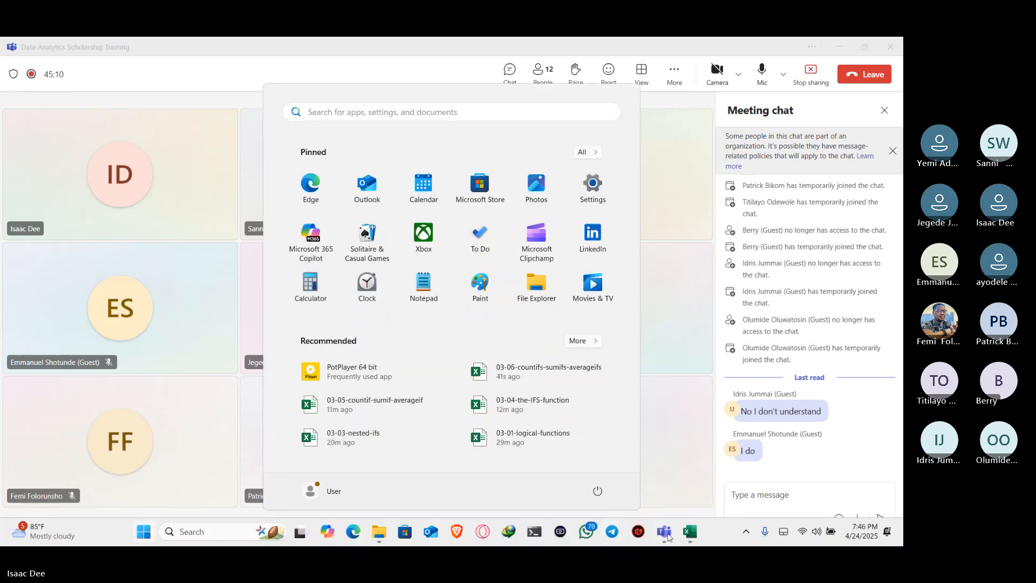
mouse_move(690, 532)
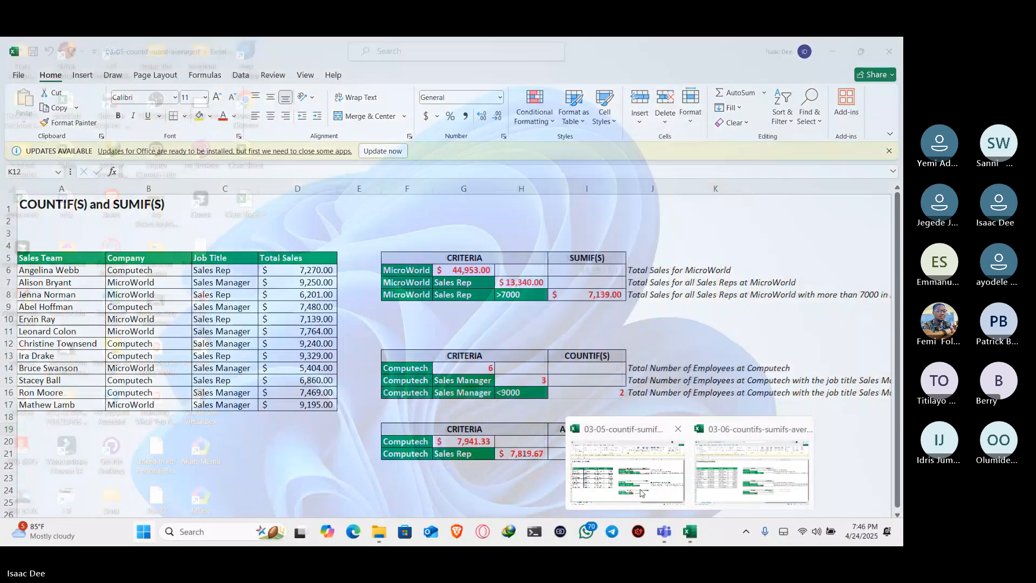
left_click(669, 452)
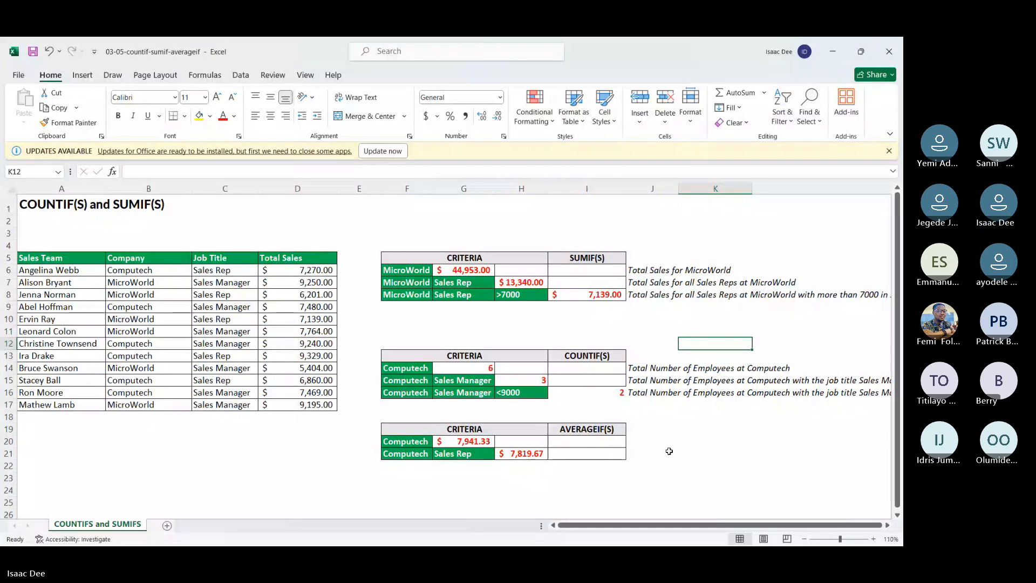
Step: Select cell E20 beside the AVERAGEIF table and dismiss the Office updates notification
key("Left")
key("Left")
key("Left")
key("Left")
key("Left")
key("Left")
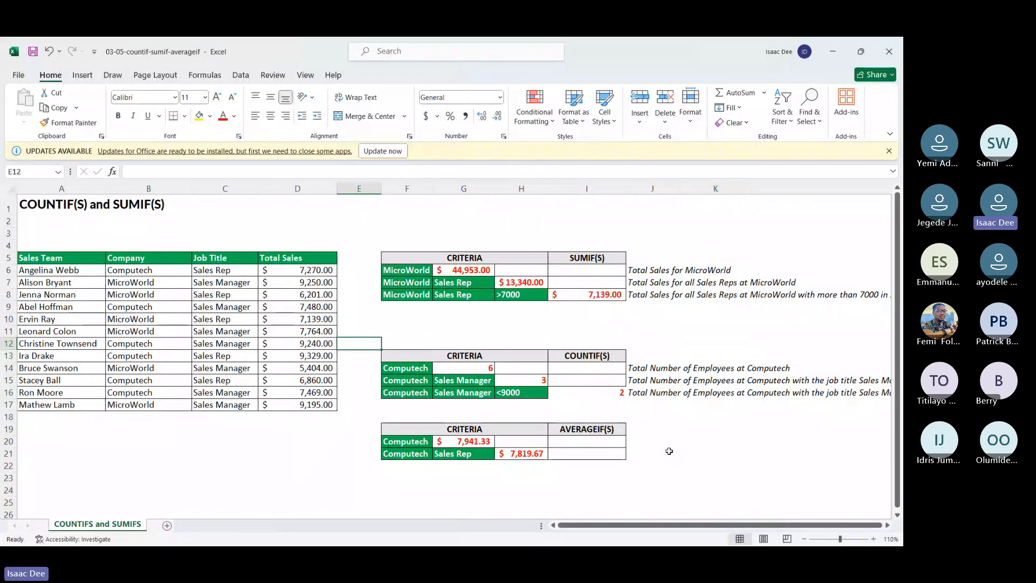
key("Down")
key("Down")
key("Down")
key("Down")
key("Down")
key("Down")
key("Down")
key("Down")
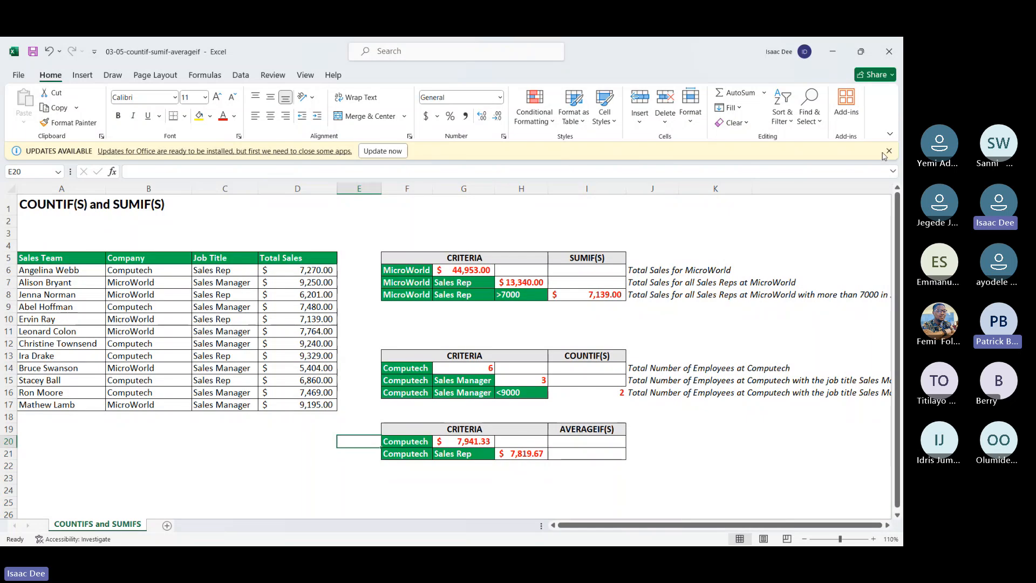
left_click(889, 151)
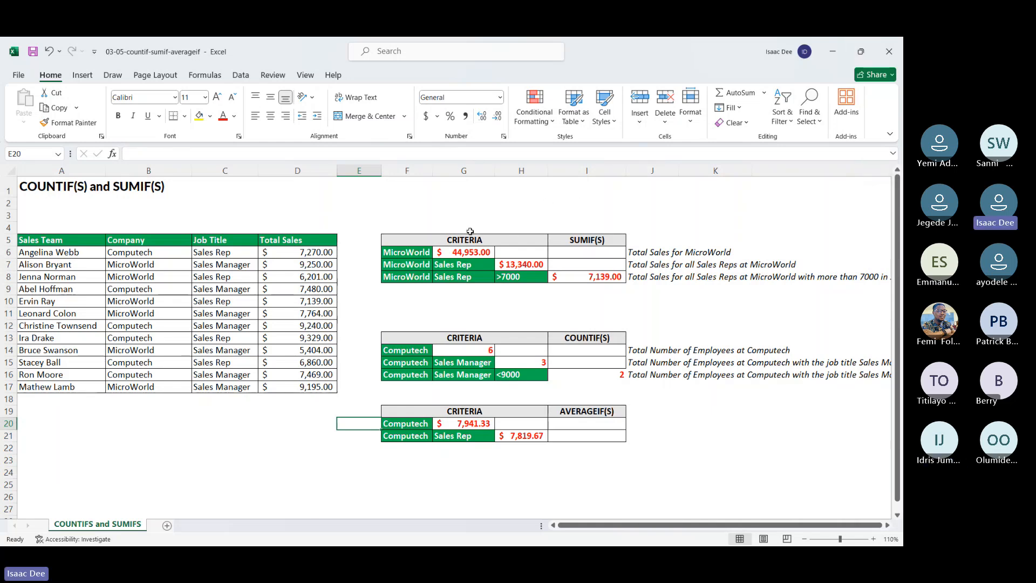
Step: Review the SUMIF formula in G6 against its sum range D6:D17 and its criteria range B6:B17
left_click(477, 251)
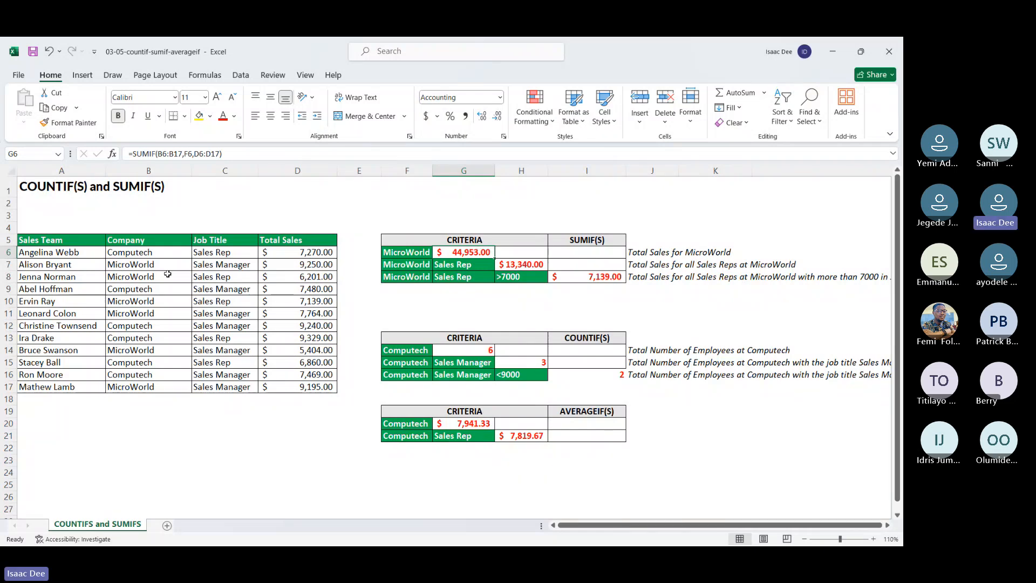
left_click_drag(297, 252, 305, 389)
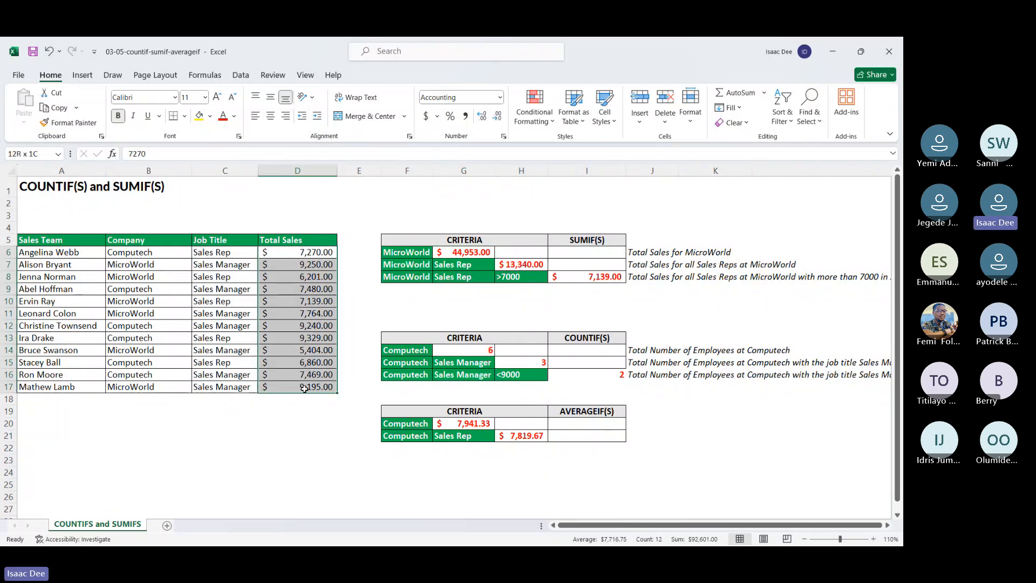
left_click(131, 249)
left_click_drag(130, 249, 144, 387)
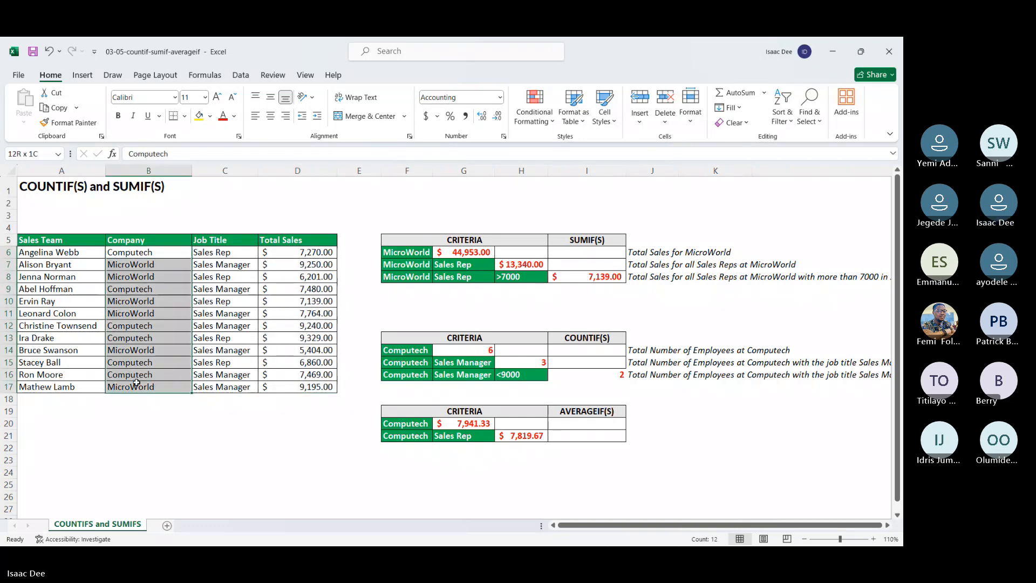
Step: Total the sales in D6:D17 with a SUM formula in D18, and clear that cell again
left_click(284, 401)
type("=")
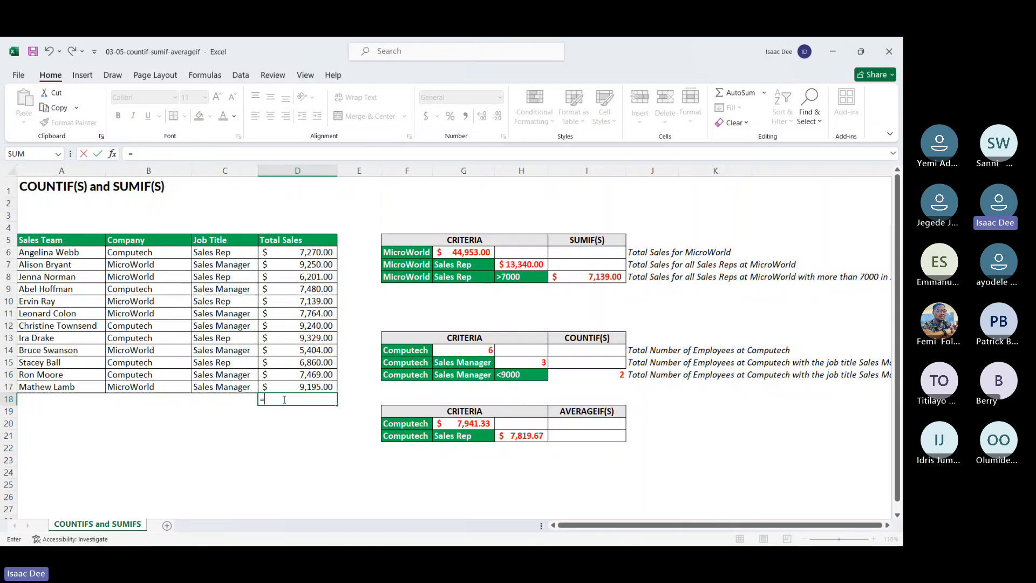
type("sum")
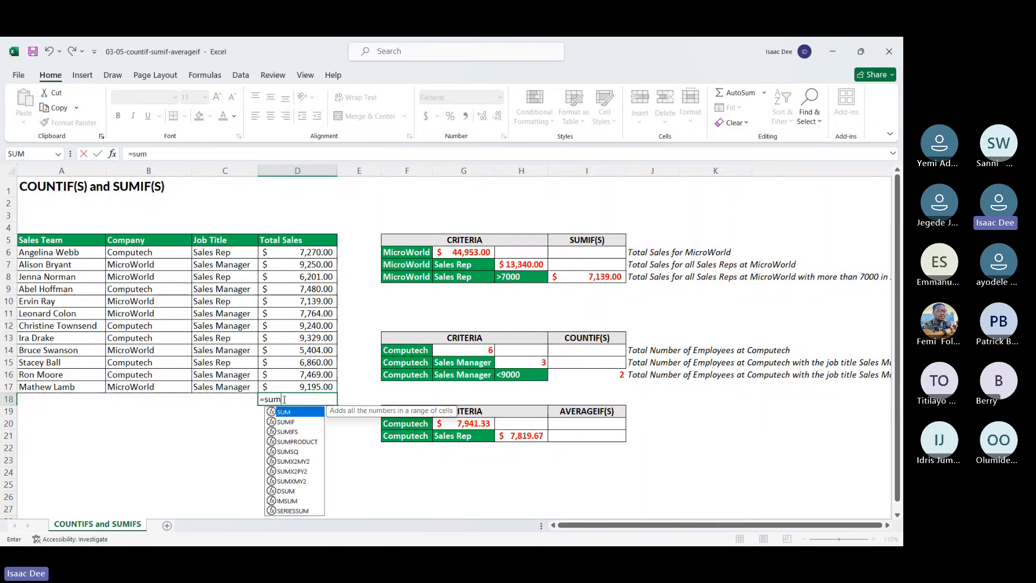
double_click(285, 412)
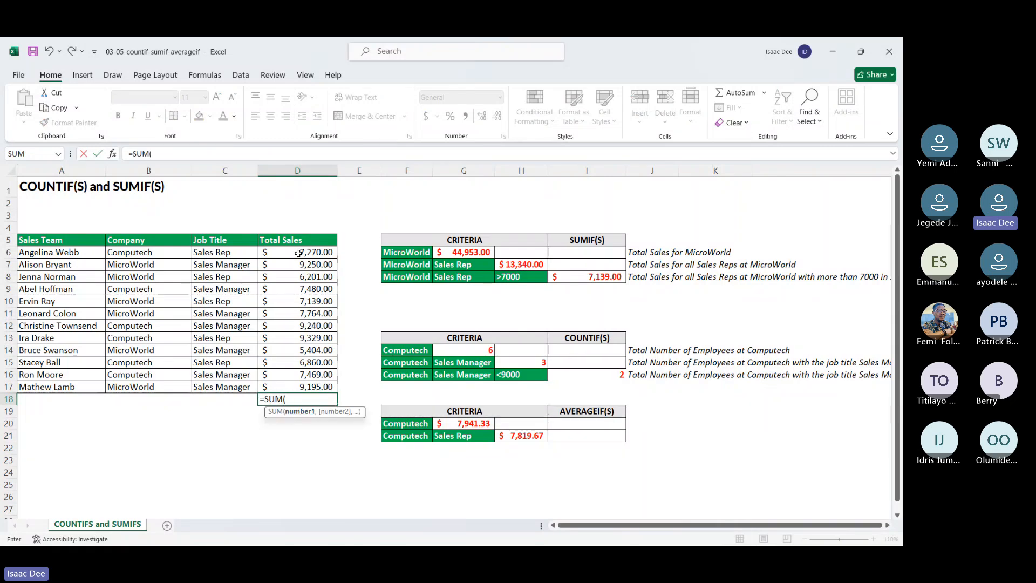
left_click(299, 252)
left_click_drag(298, 252, 306, 386)
key("Return")
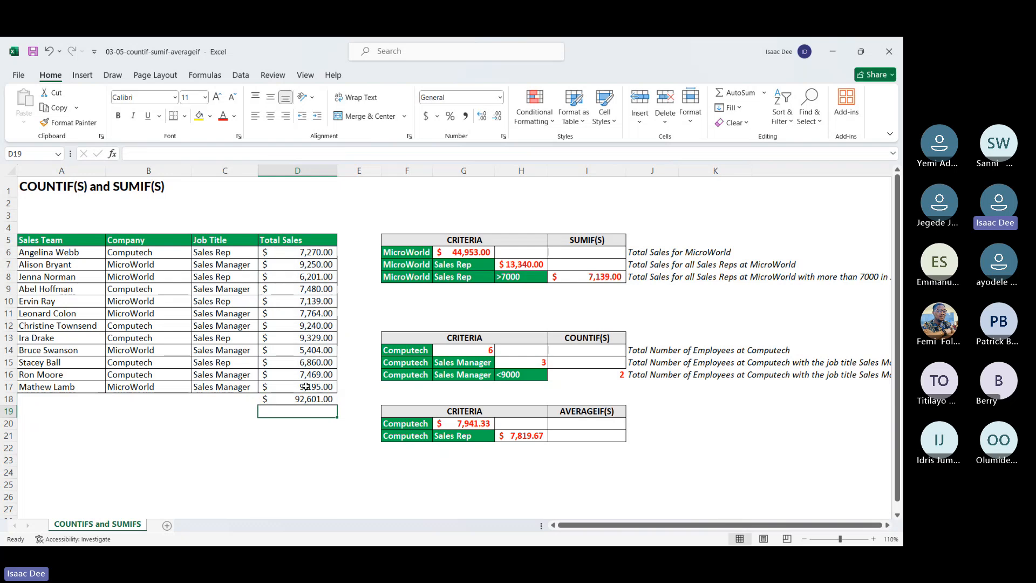
left_click(299, 399)
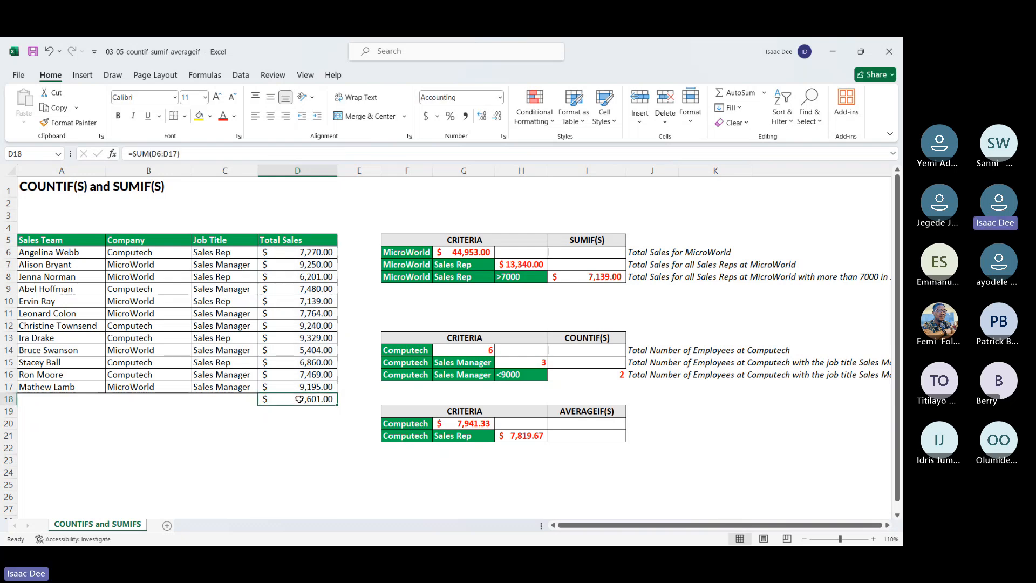
key("Delete")
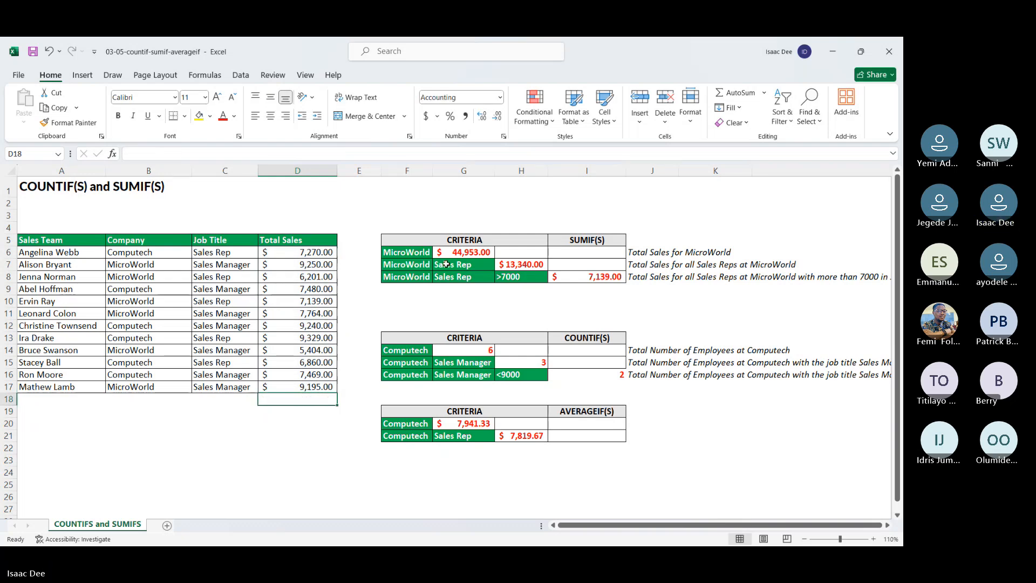
Step: Check the company, job title and total sales of the MicroWorld rows against the MicroWorld Sales Rep criteria
left_click(145, 268)
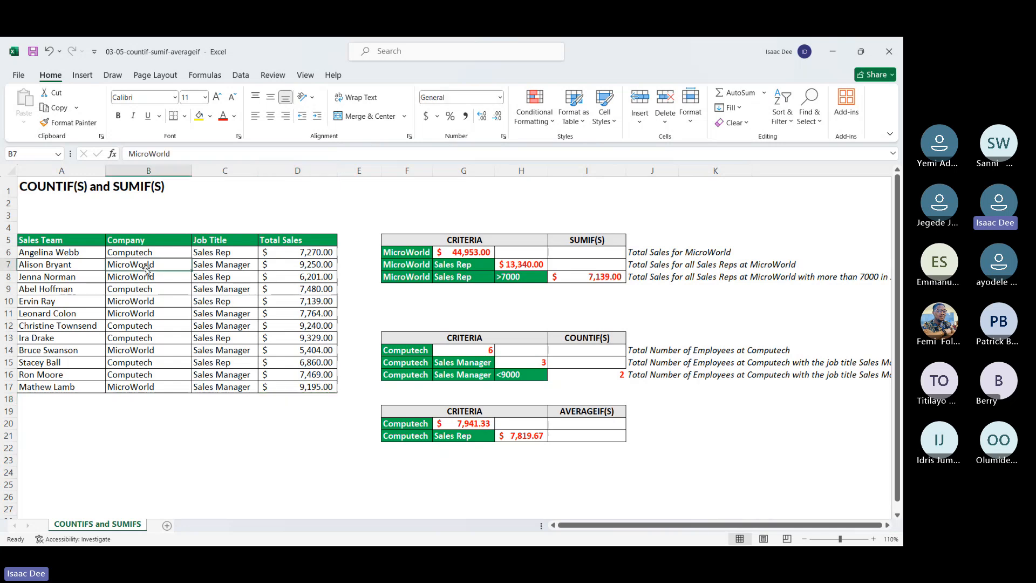
left_click(283, 268)
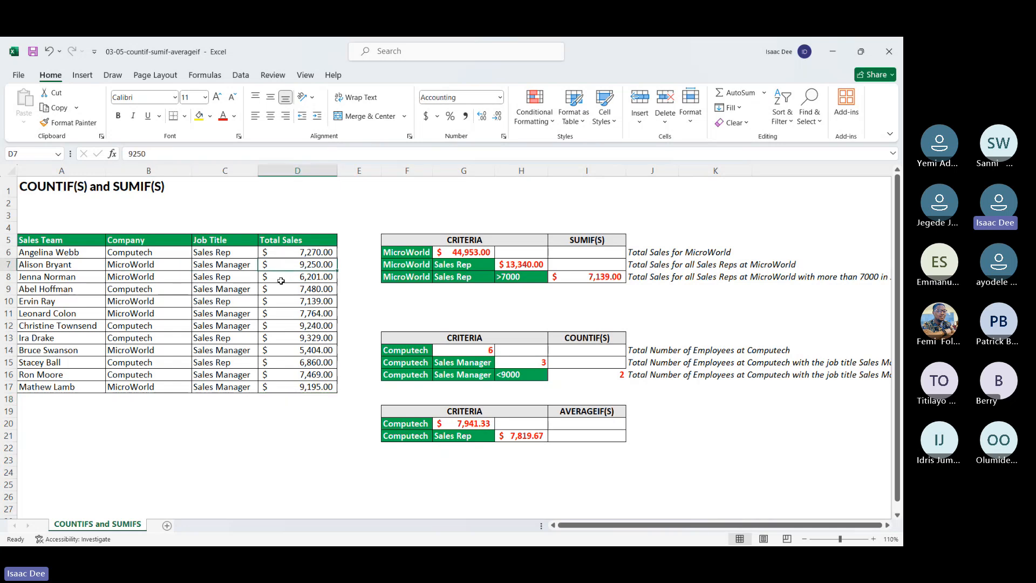
left_click_drag(280, 278, 124, 279)
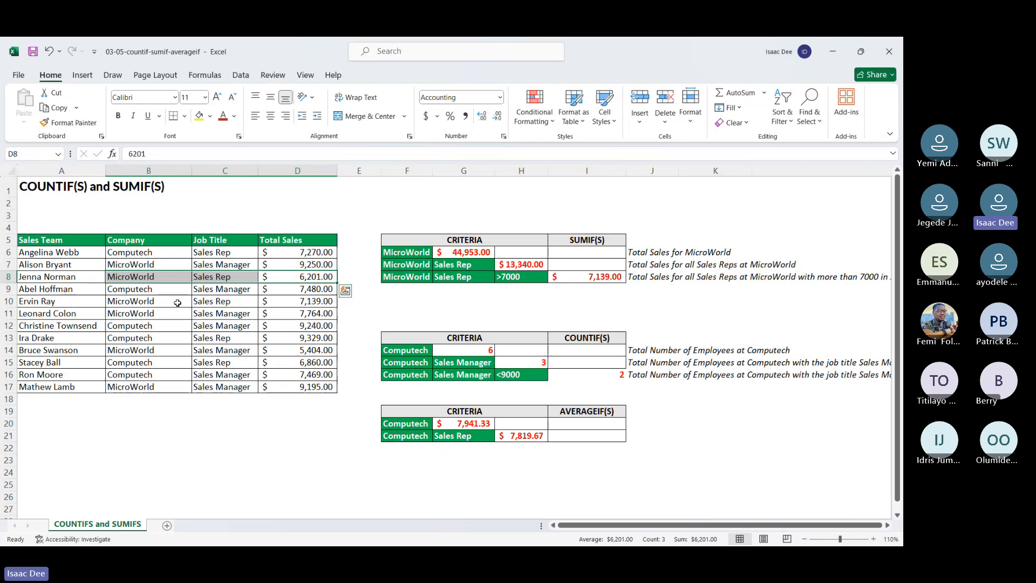
left_click(322, 306)
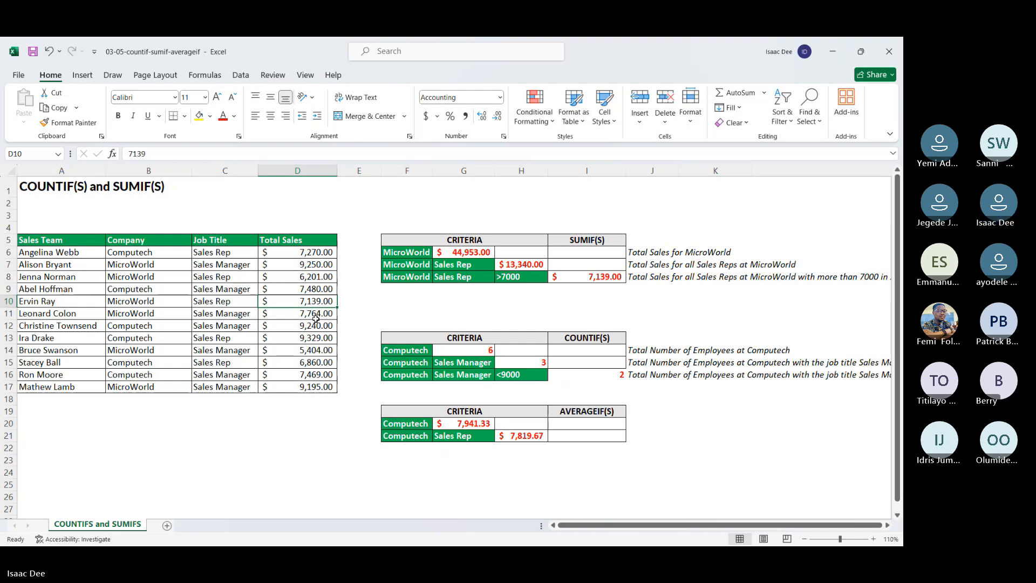
left_click(394, 266)
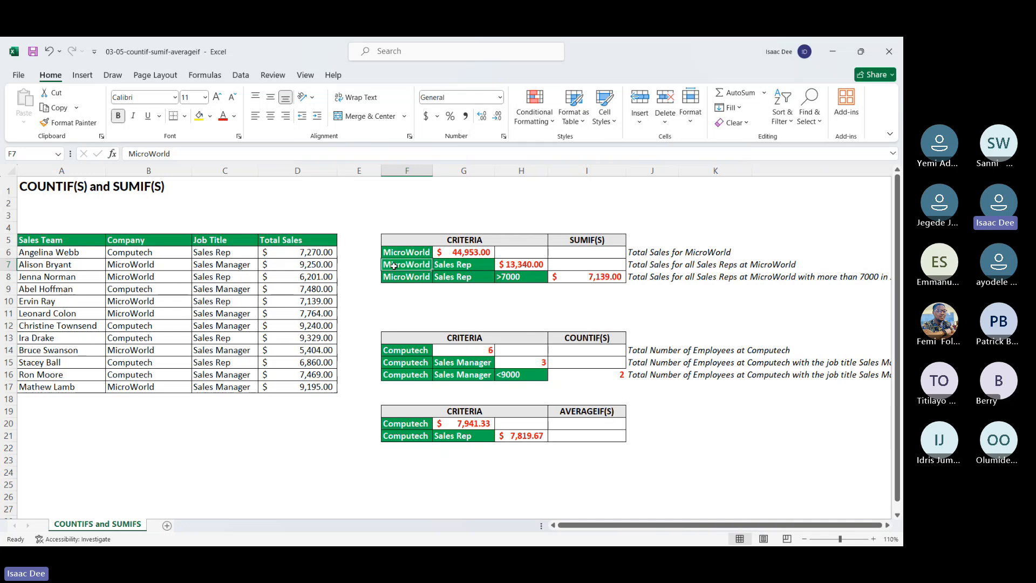
left_click(202, 279)
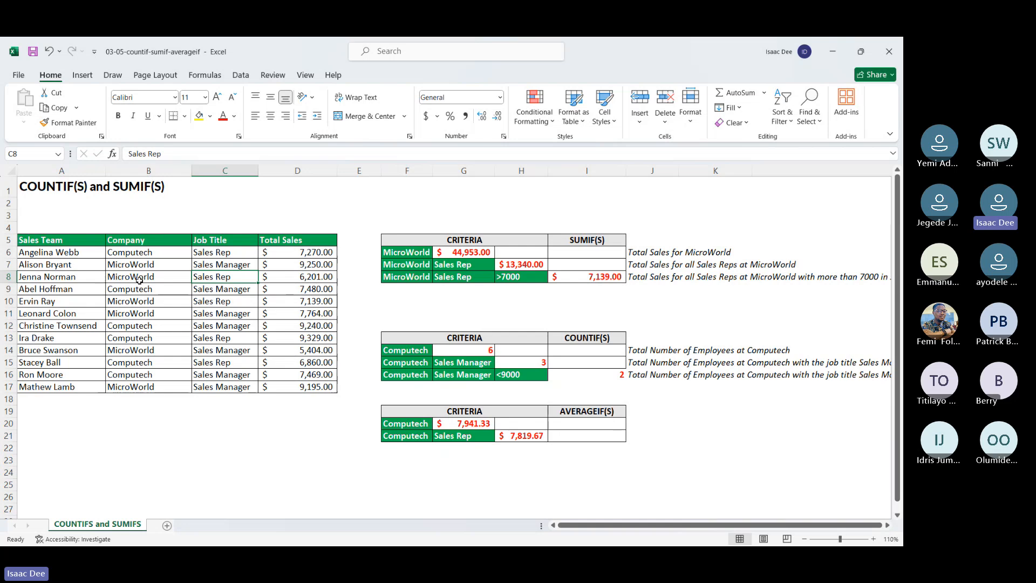
left_click_drag(139, 280, 215, 276)
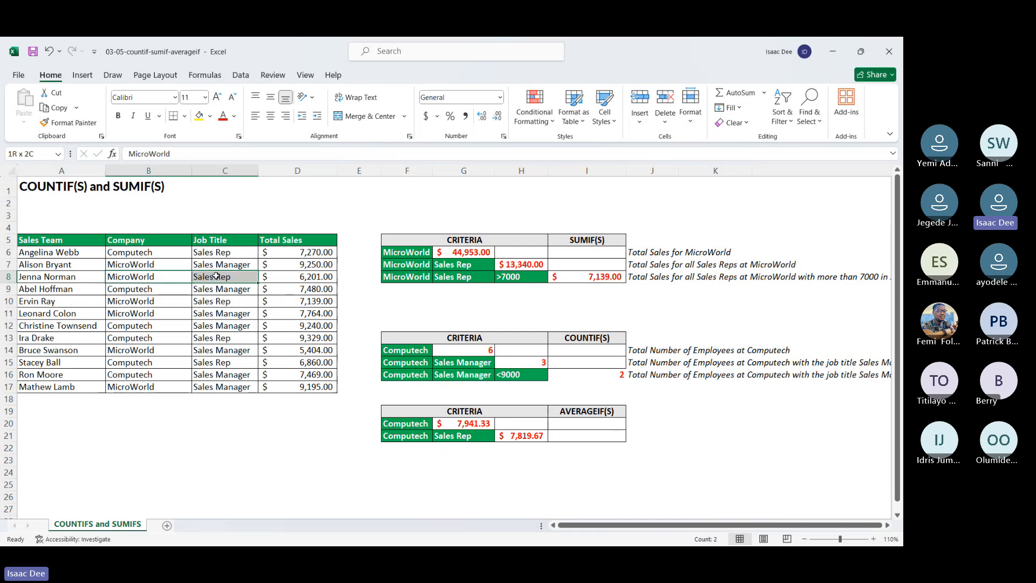
left_click(301, 277)
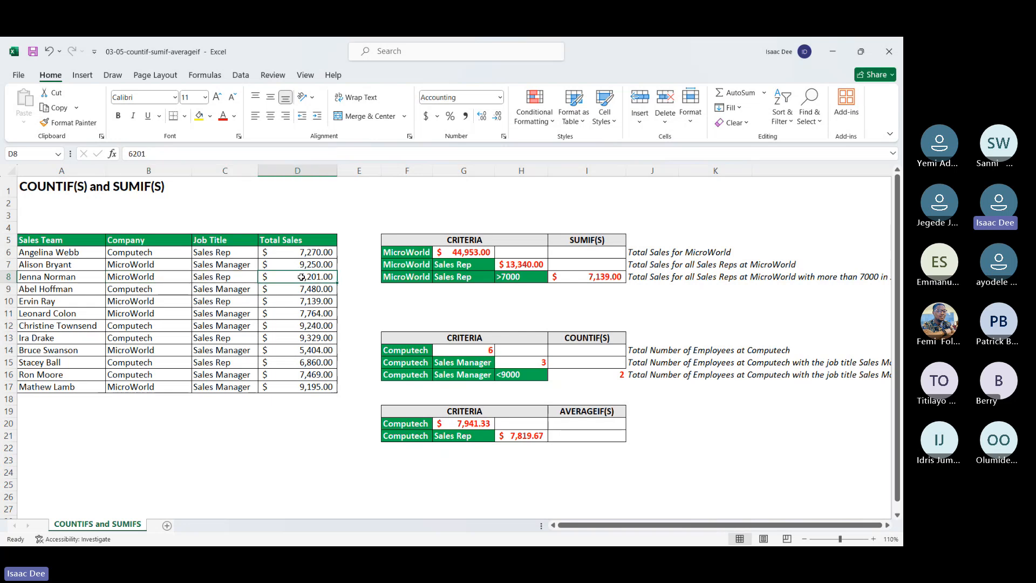
Step: Fill cells E8 and E10 with yellow to mark the two MicroWorld Sales Rep rows
left_click(157, 264)
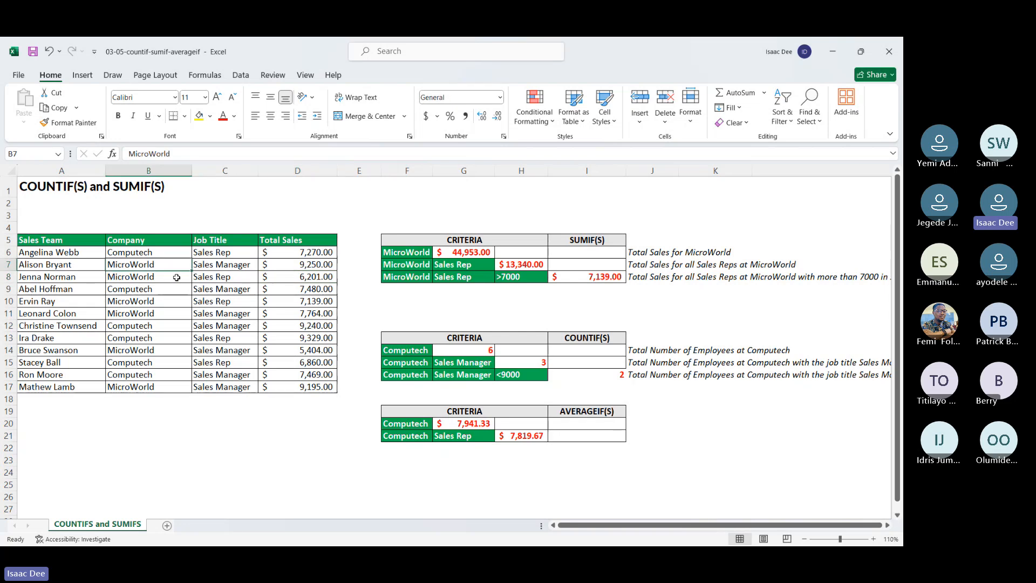
left_click_drag(177, 277, 223, 277)
left_click(293, 279)
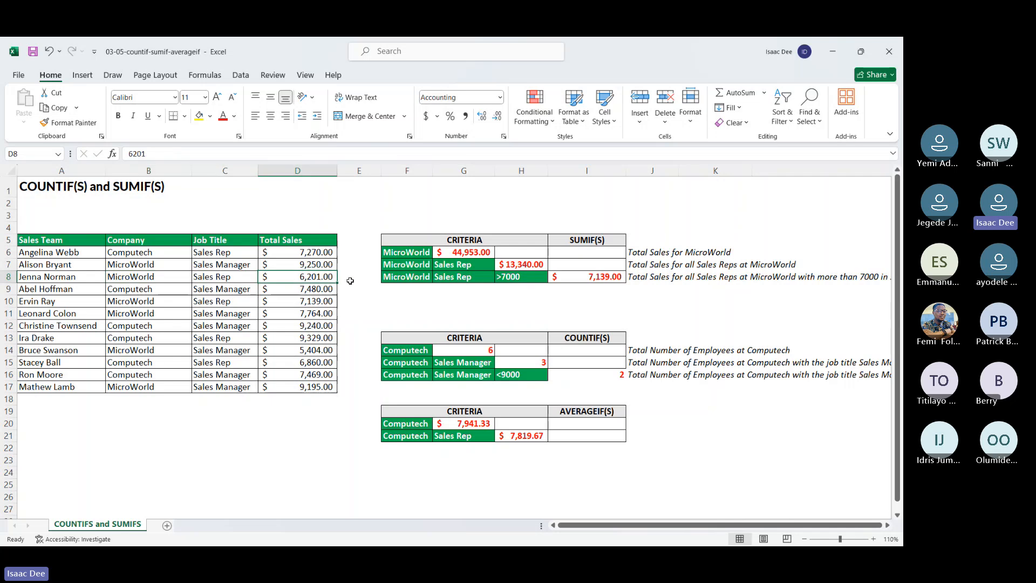
left_click(356, 279)
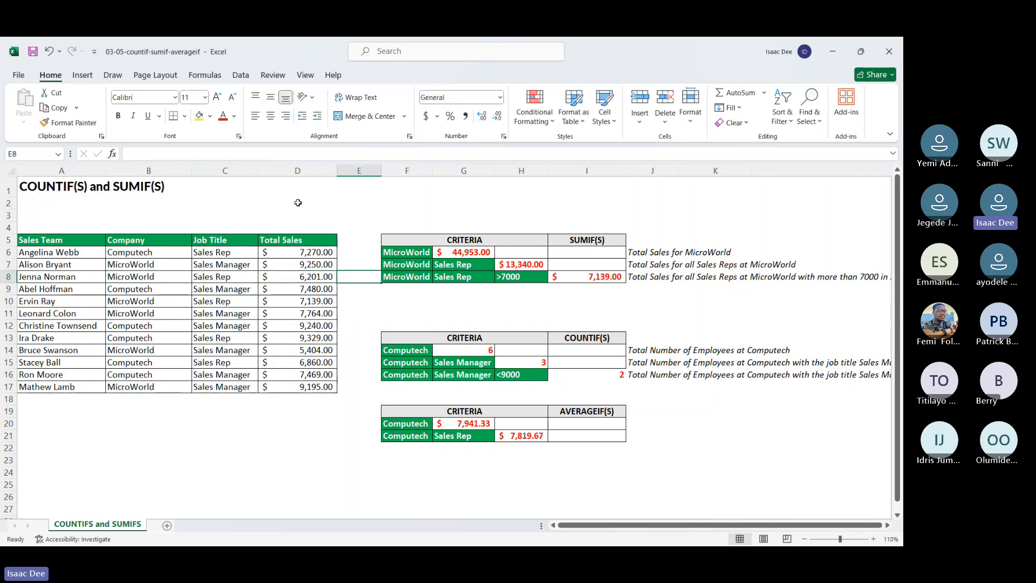
left_click(199, 116)
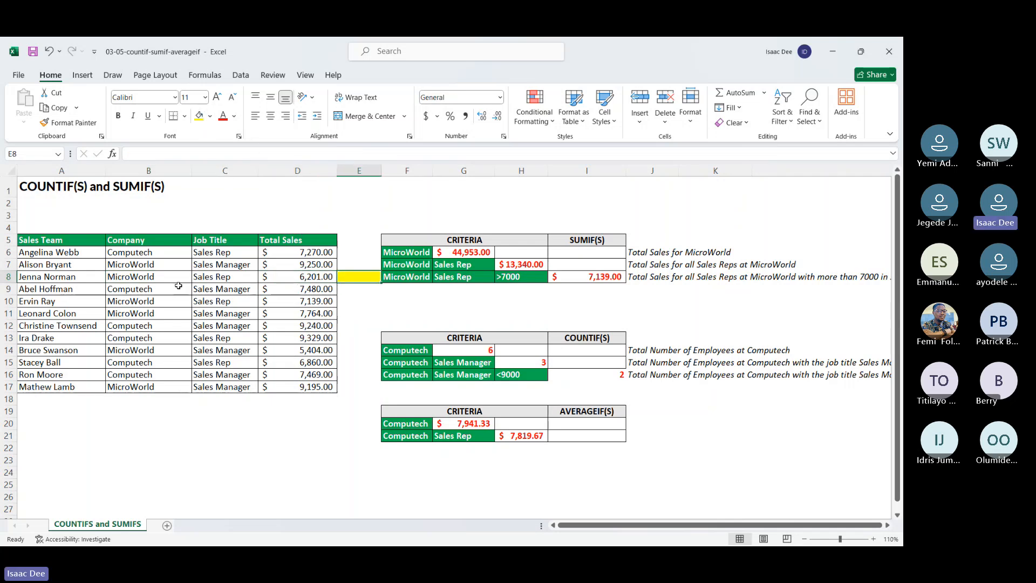
left_click(162, 302)
left_click(221, 302)
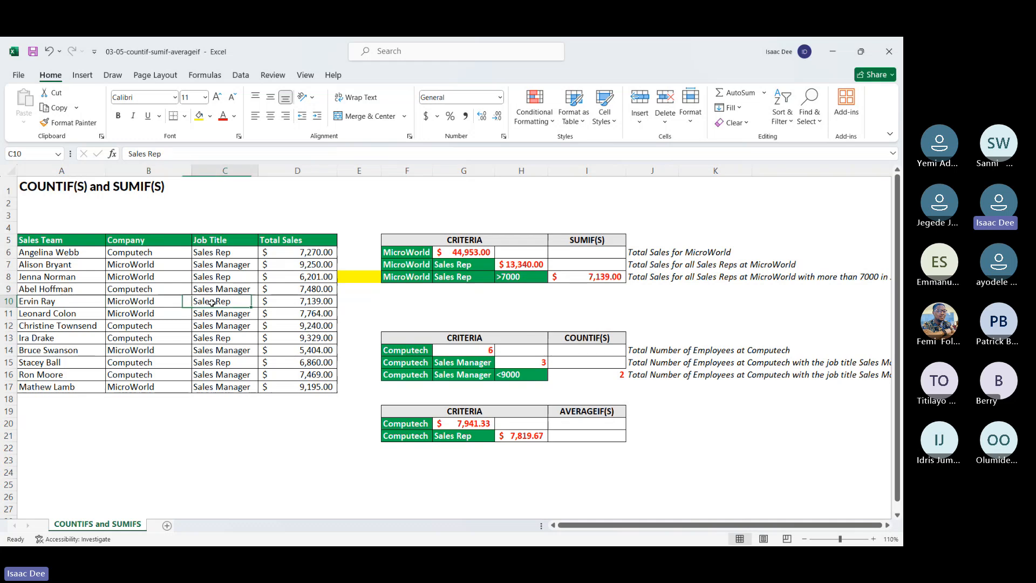
left_click(351, 303)
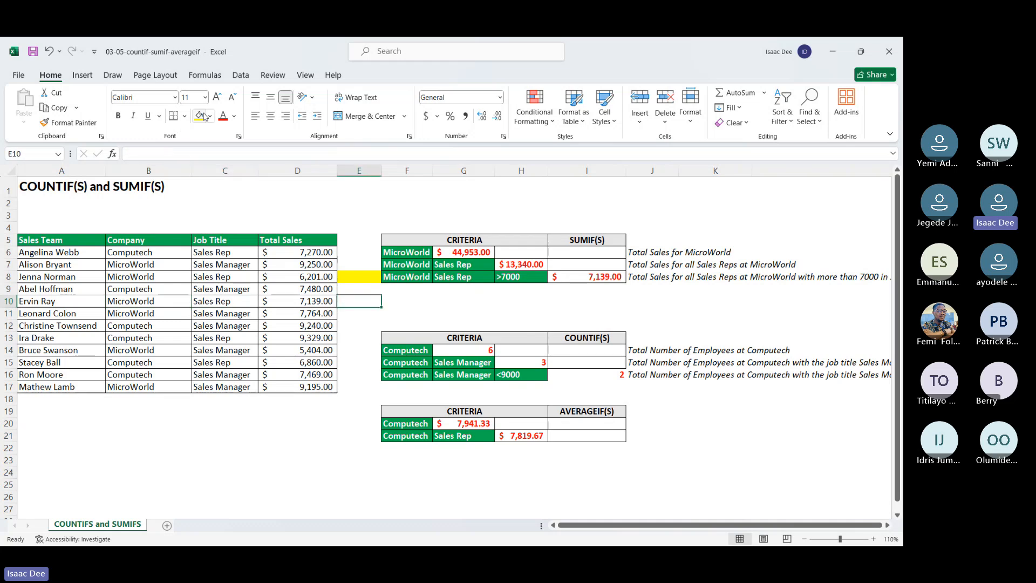
left_click(200, 116)
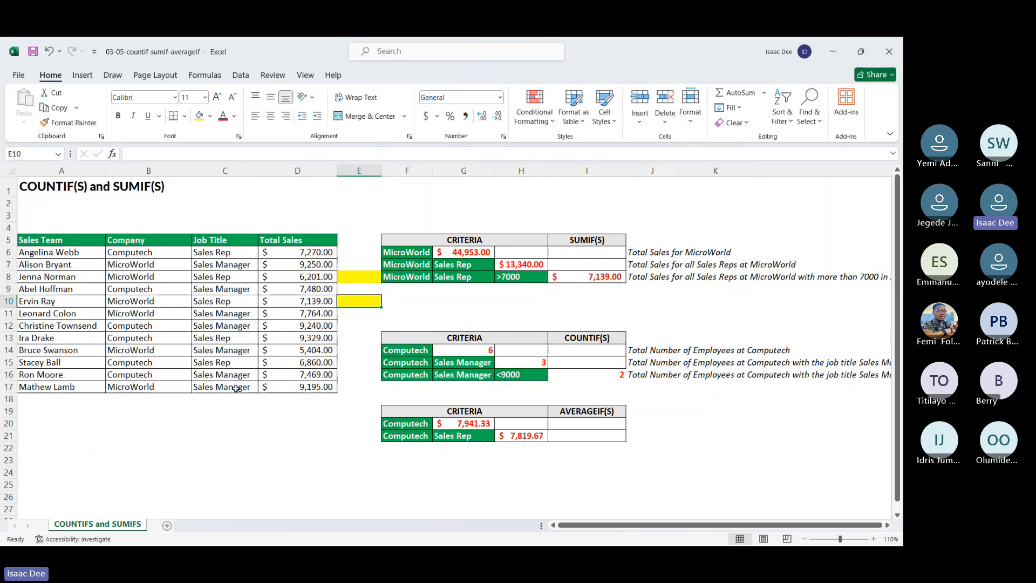
Step: Compare the sales in the two highlighted rows with the MicroWorld, Sales Rep and >7000 criteria in row 8
left_click(344, 278)
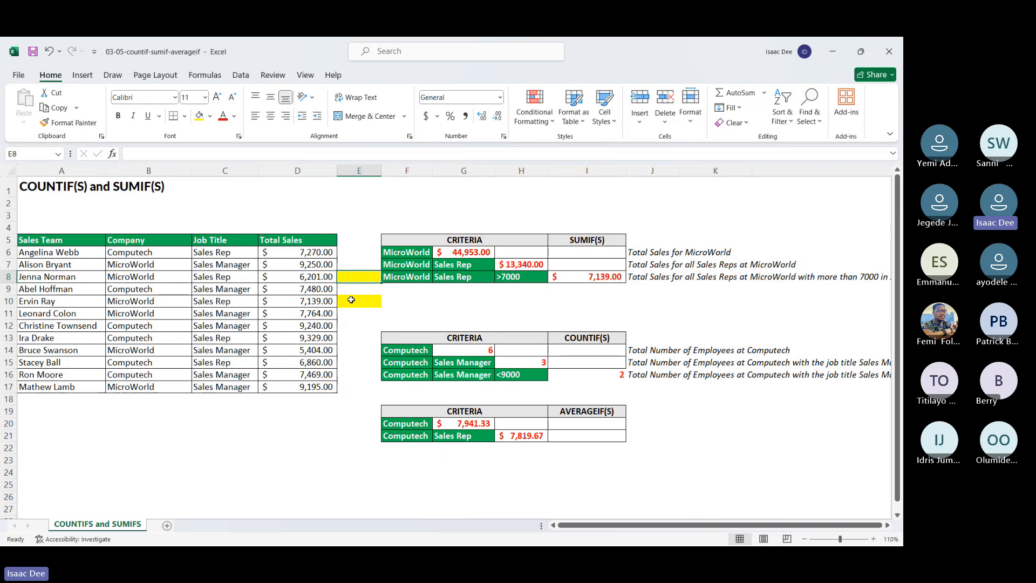
left_click(351, 300)
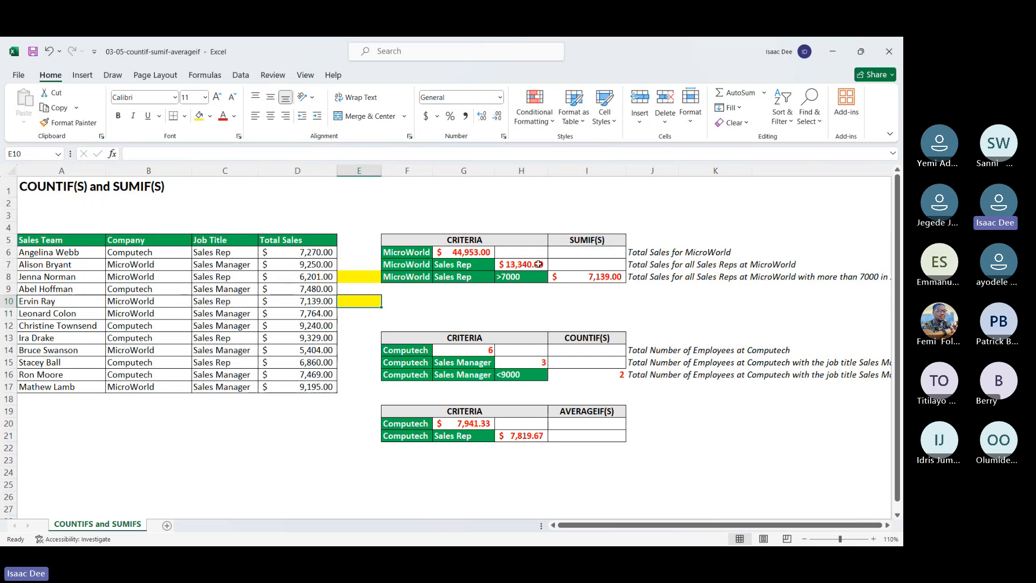
left_click_drag(407, 278, 502, 277)
left_click(508, 277)
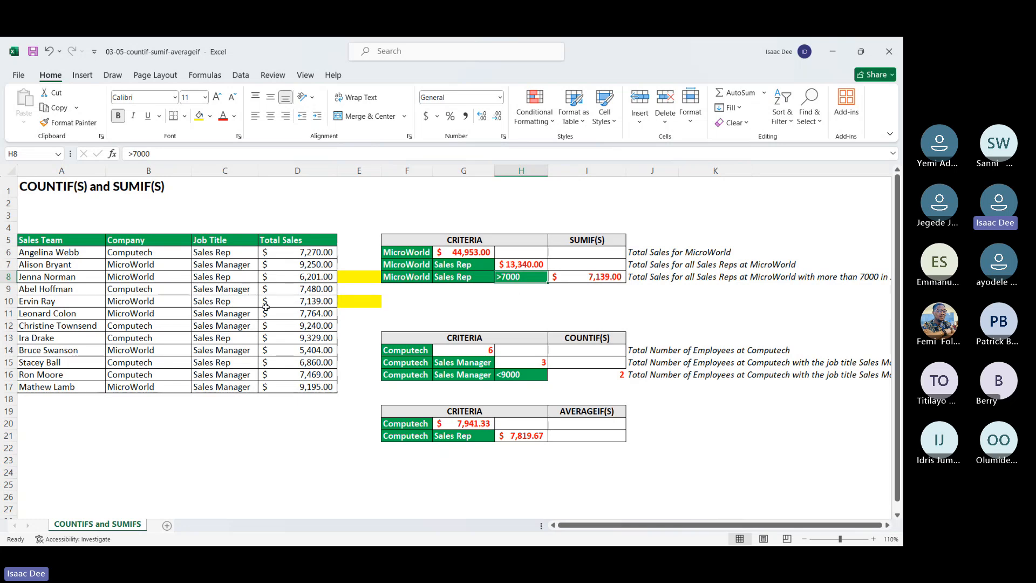
left_click(319, 304)
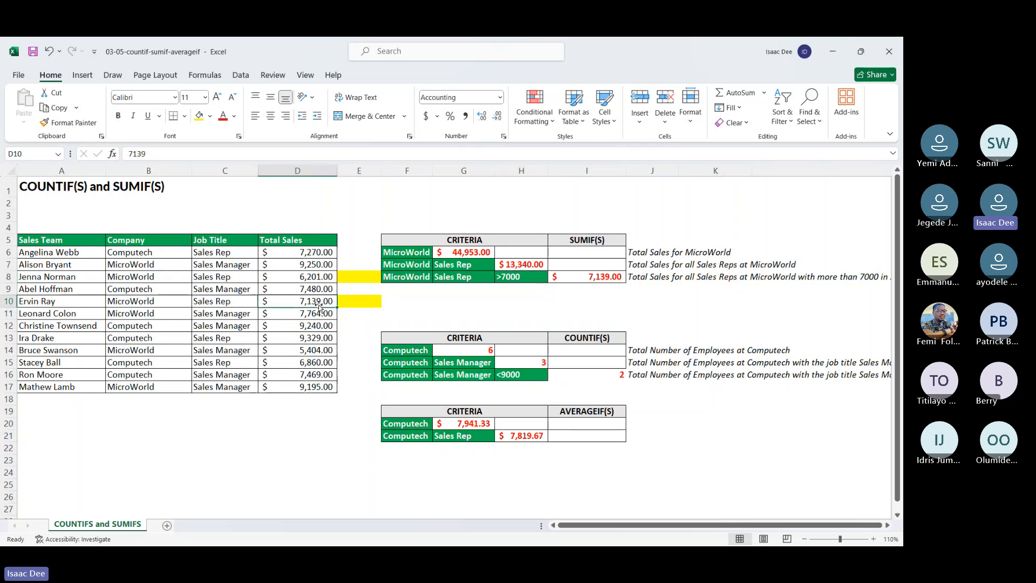
key("Up")
key("Up")
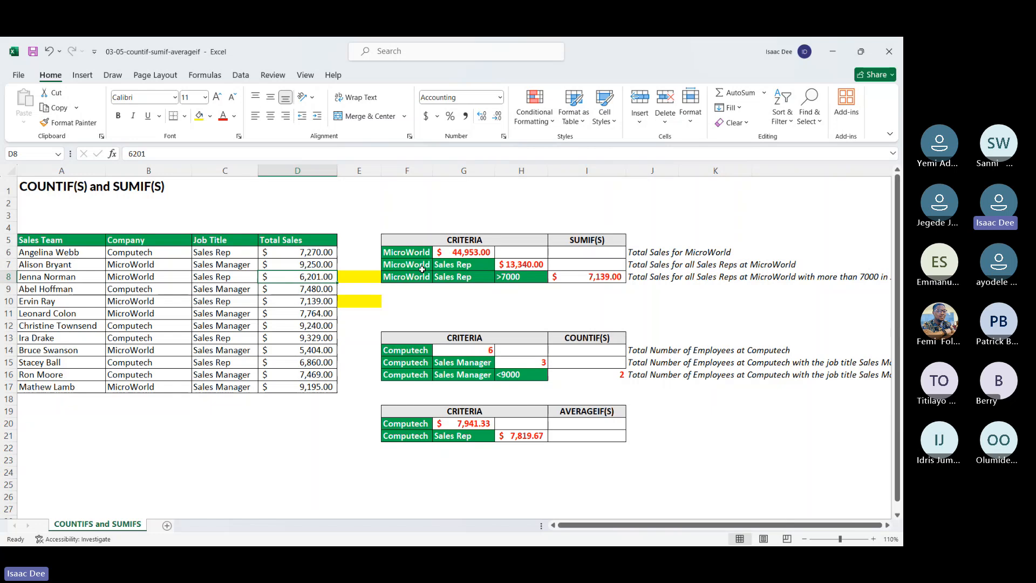
Step: Compare the single-criterion SUMIF formula in G6 with the two-criteria SUMIFS formula in H7
left_click(477, 248)
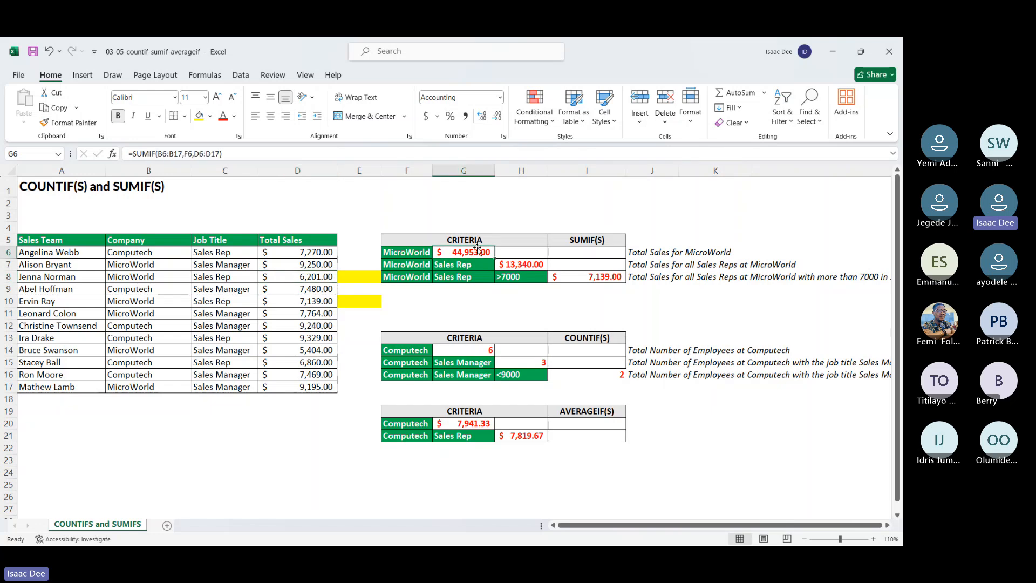
left_click(531, 265)
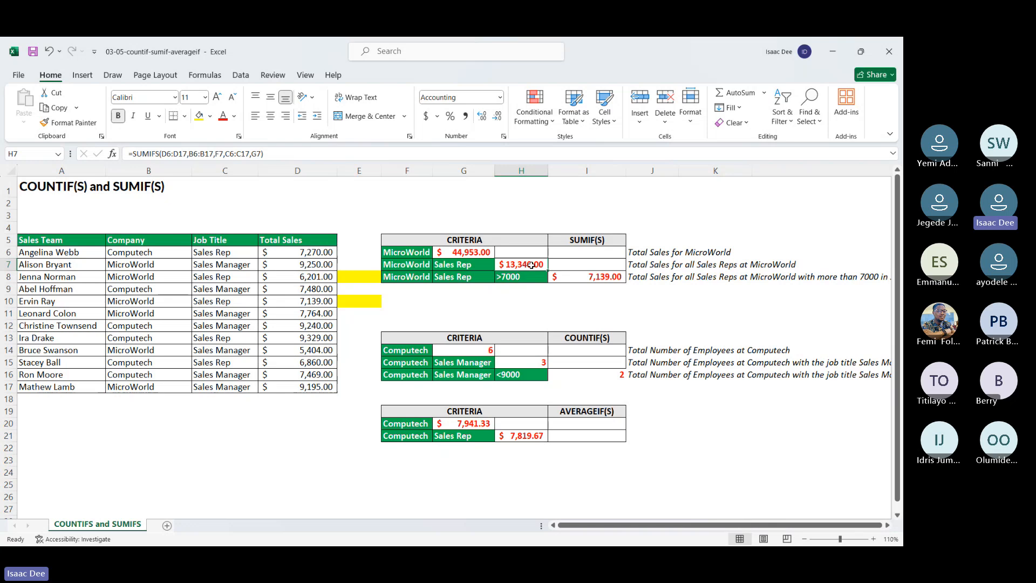
key("Down")
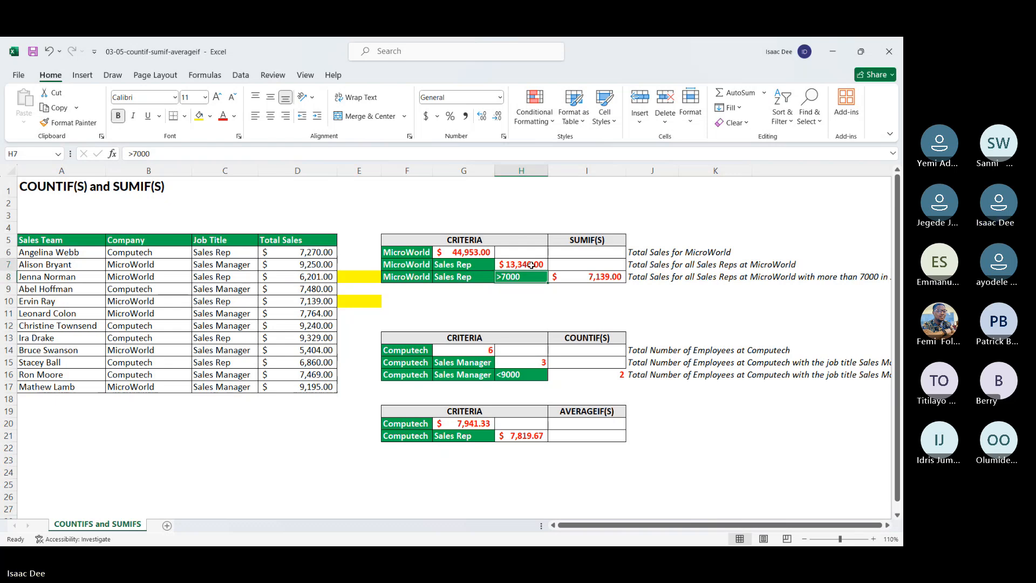
key("Up")
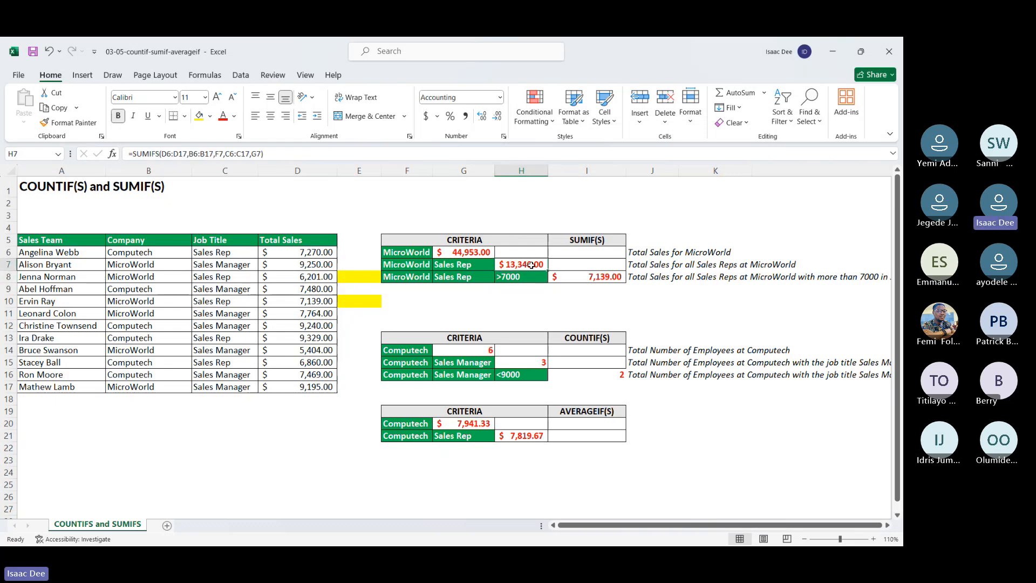
left_click(484, 253)
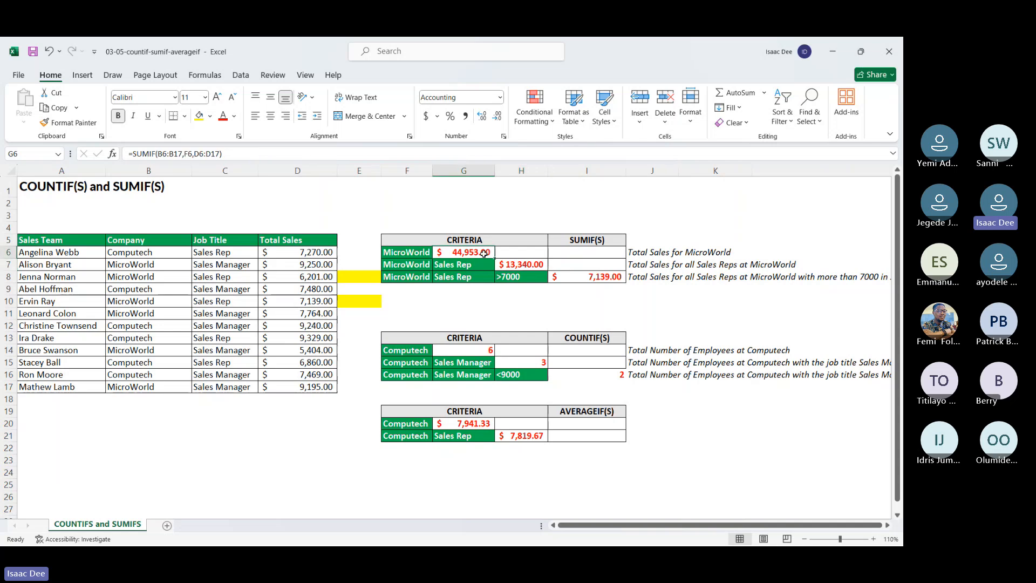
left_click(513, 253)
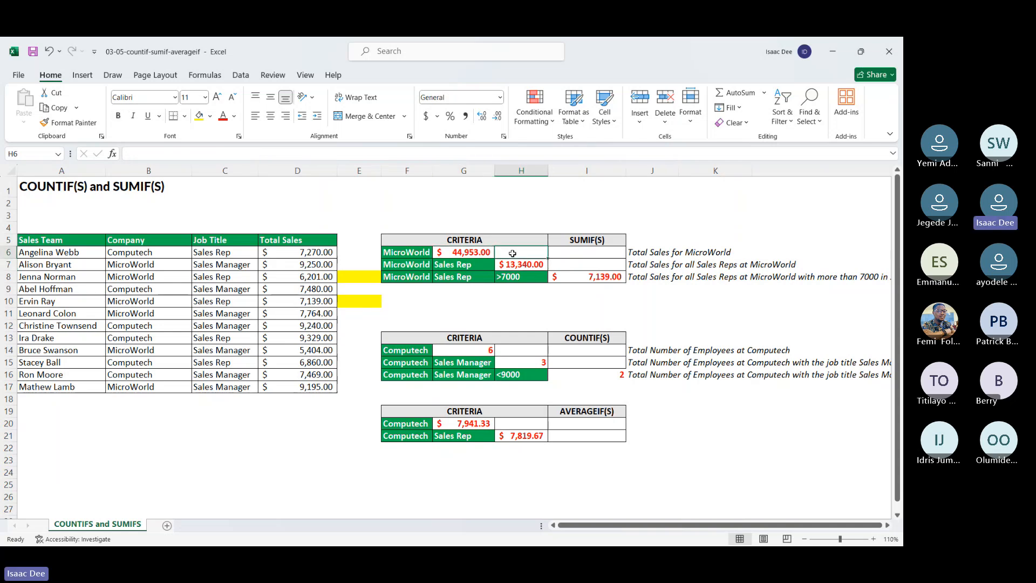
Step: Enter the formula =SUMIF(B6:B17,F6,D6:D17) in H6 to total the MicroWorld sales
type("=sum")
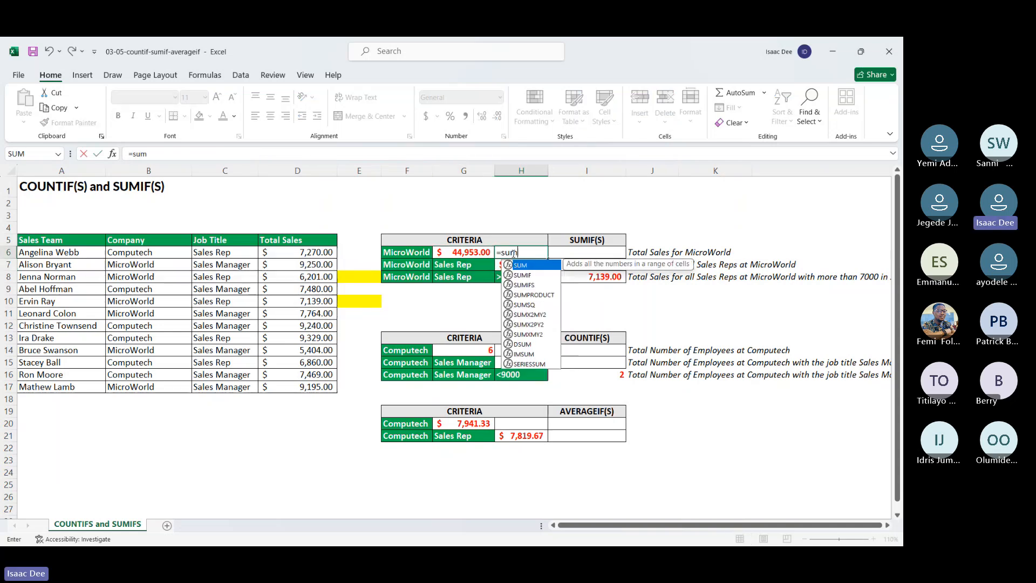
double_click(527, 267)
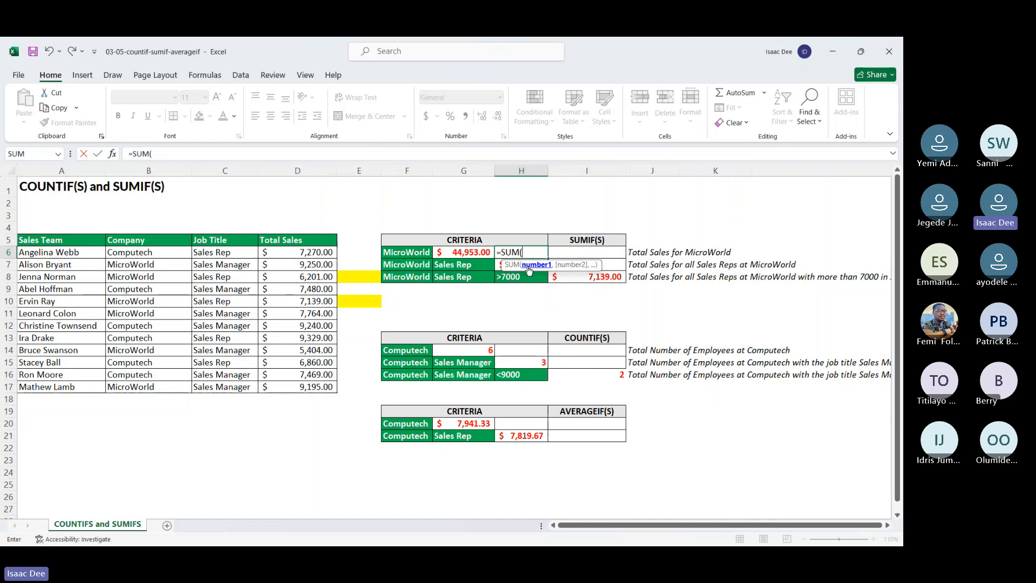
key("BackSpace")
type("if")
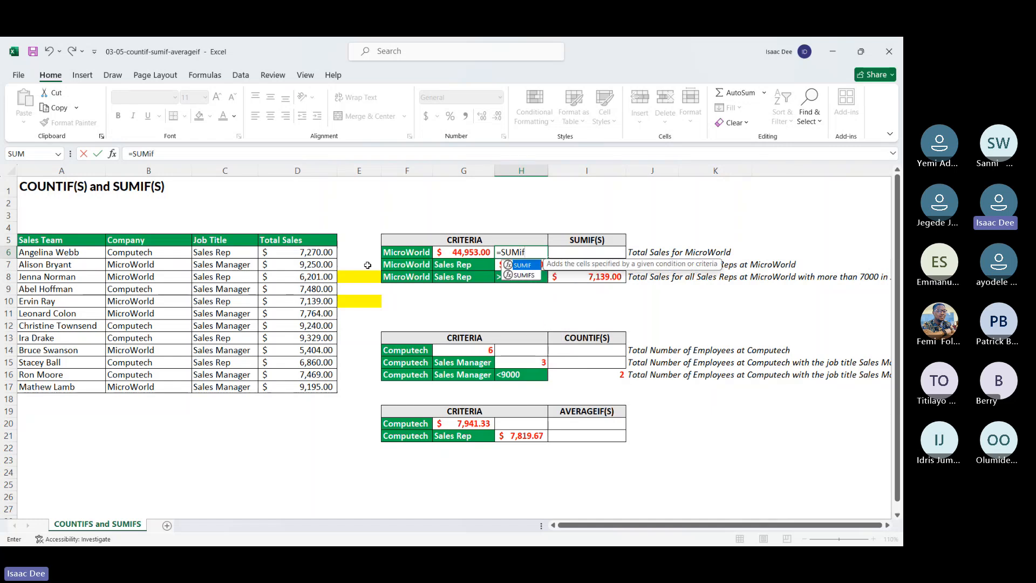
double_click(532, 266)
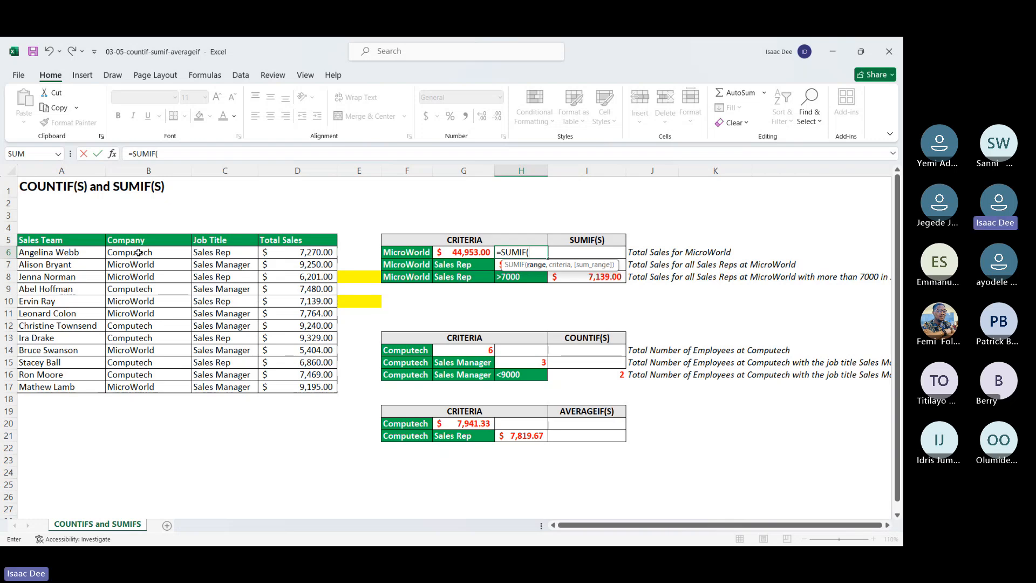
left_click_drag(138, 252, 146, 381)
type(",")
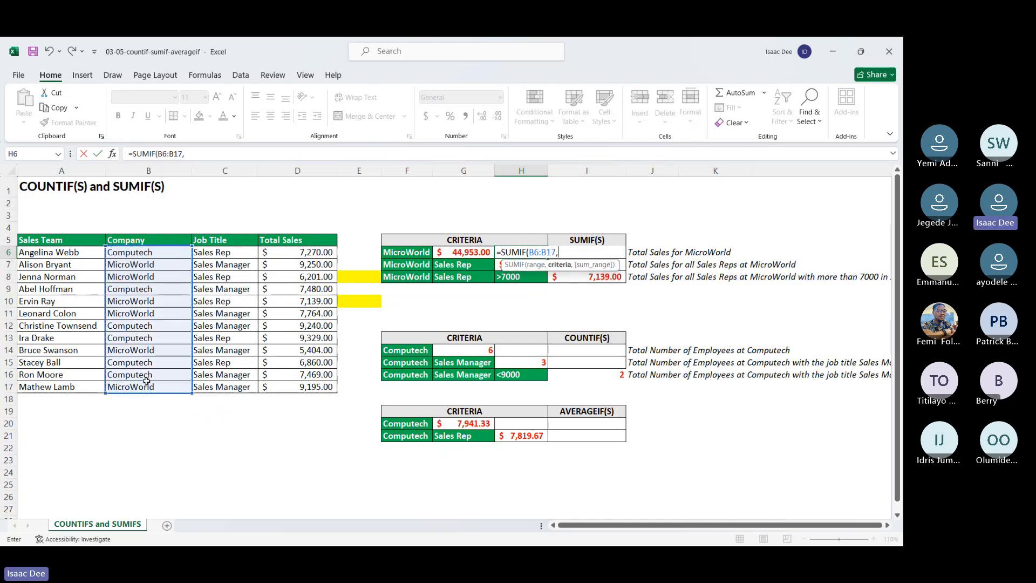
left_click(390, 252)
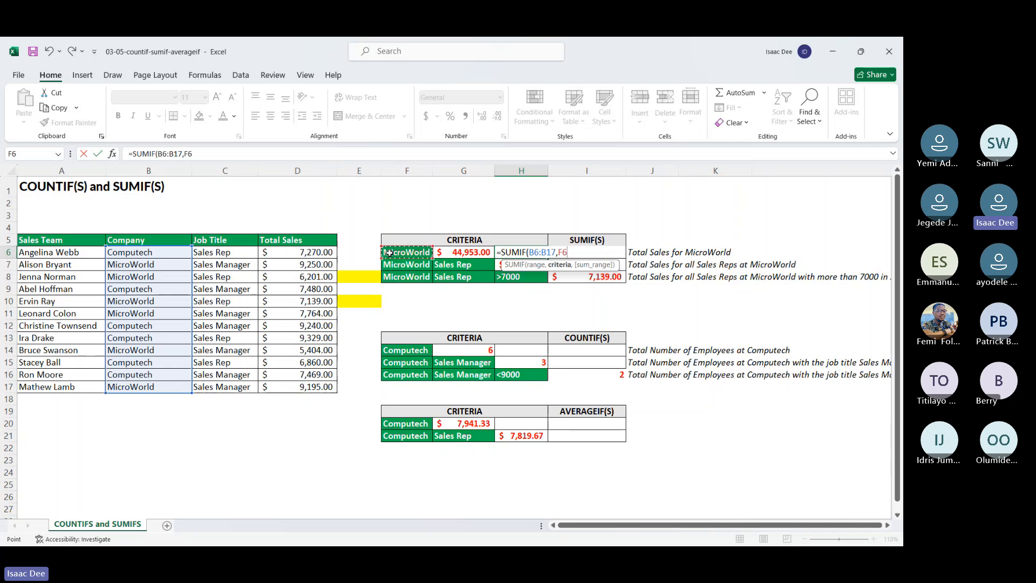
type(",")
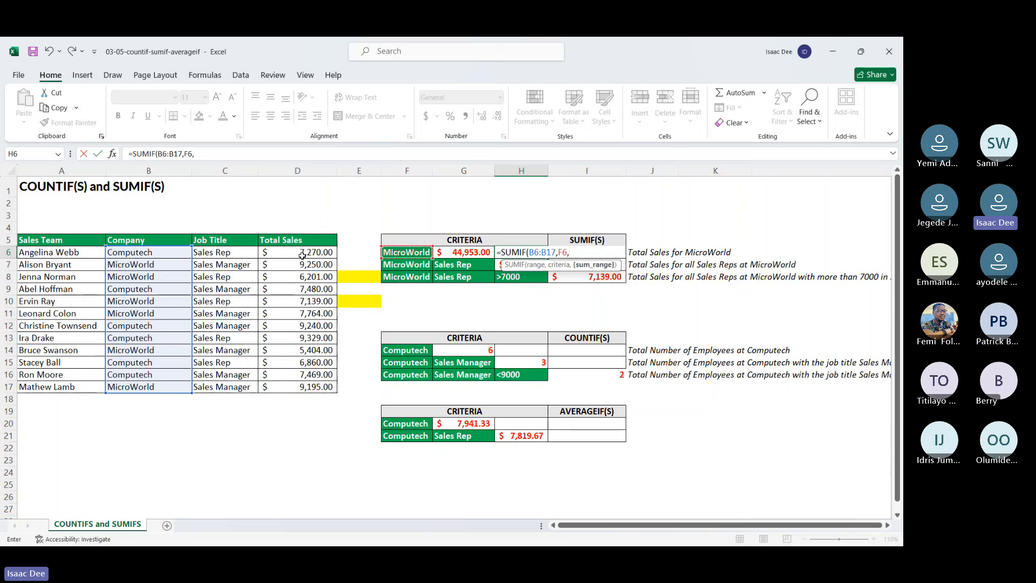
left_click_drag(303, 255, 310, 383)
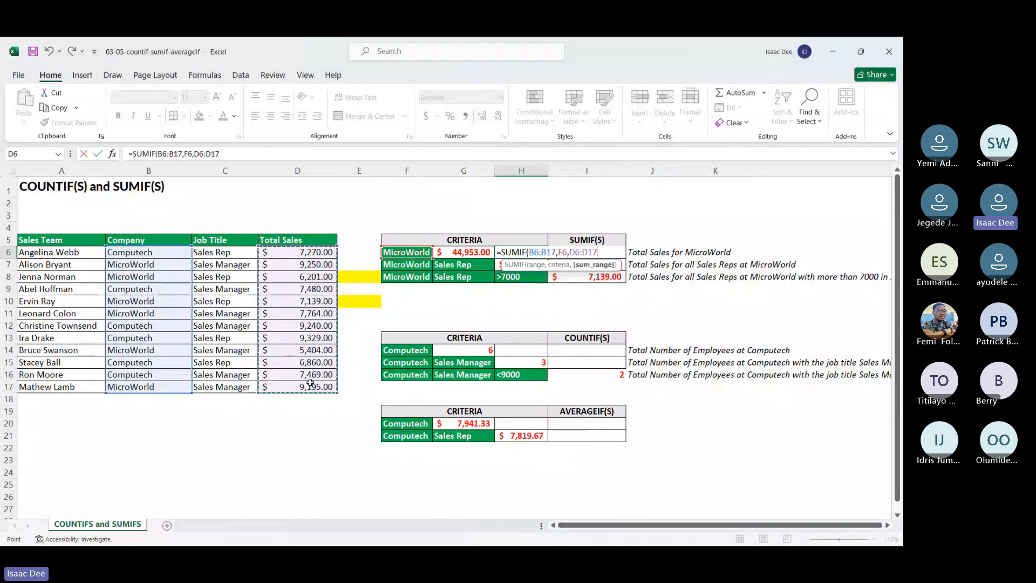
key("Return")
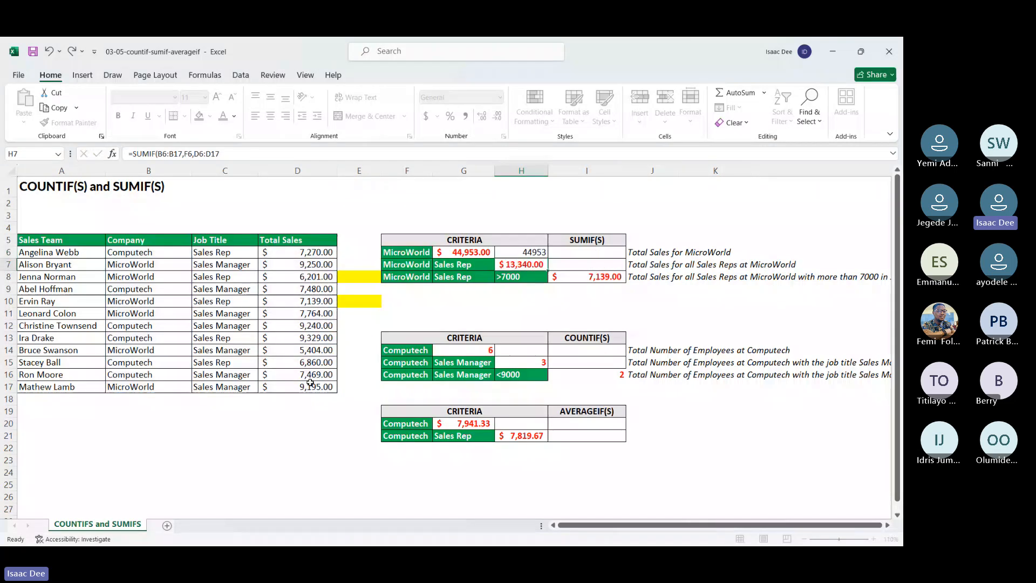
left_click(537, 252)
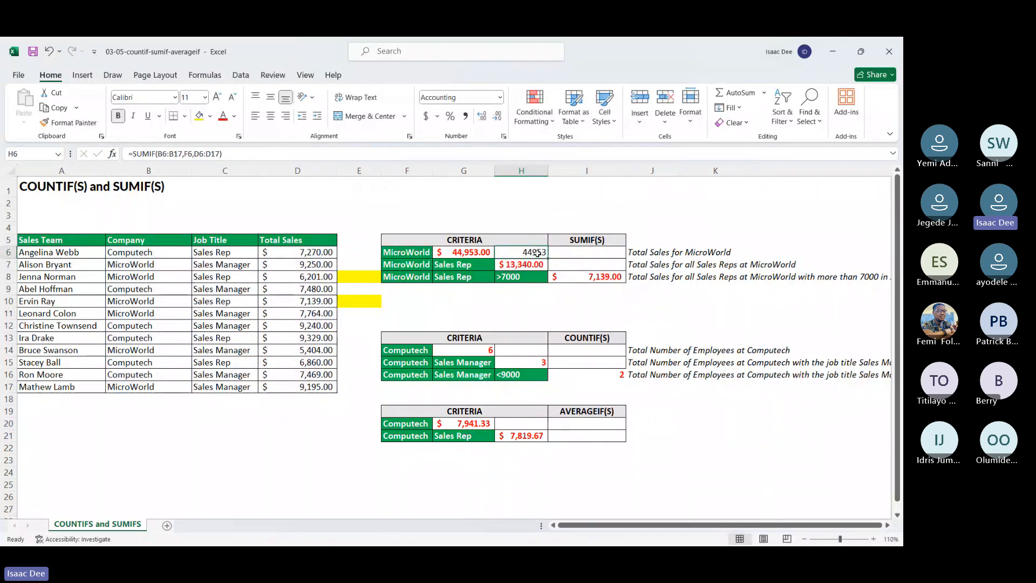
Step: Start a SUMIFS formula in I9 with sum range D6:D17 and the company range B6:B17 matched against F8
left_click(573, 265)
double_click(573, 265)
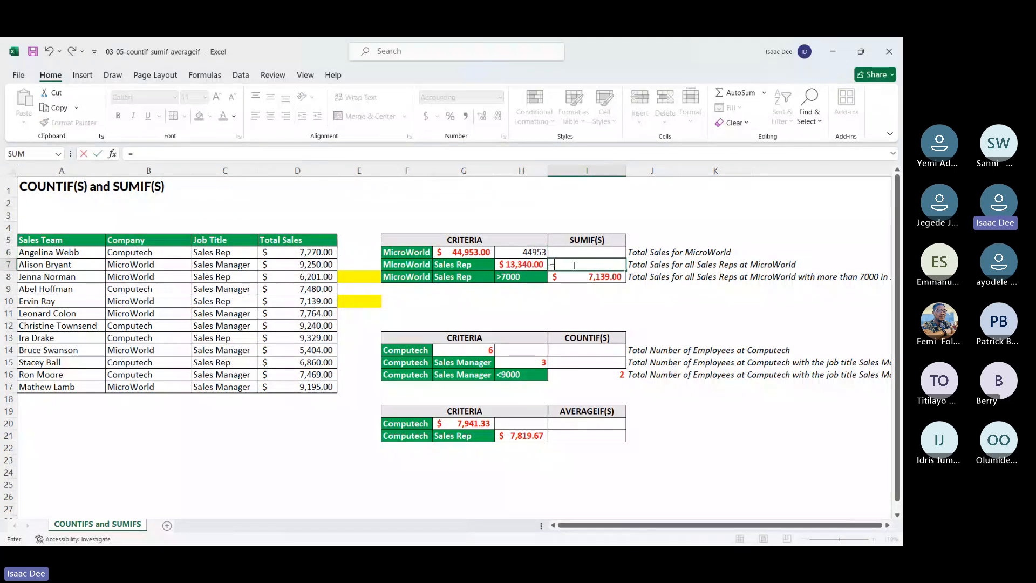
left_click(587, 290)
type("=sumif")
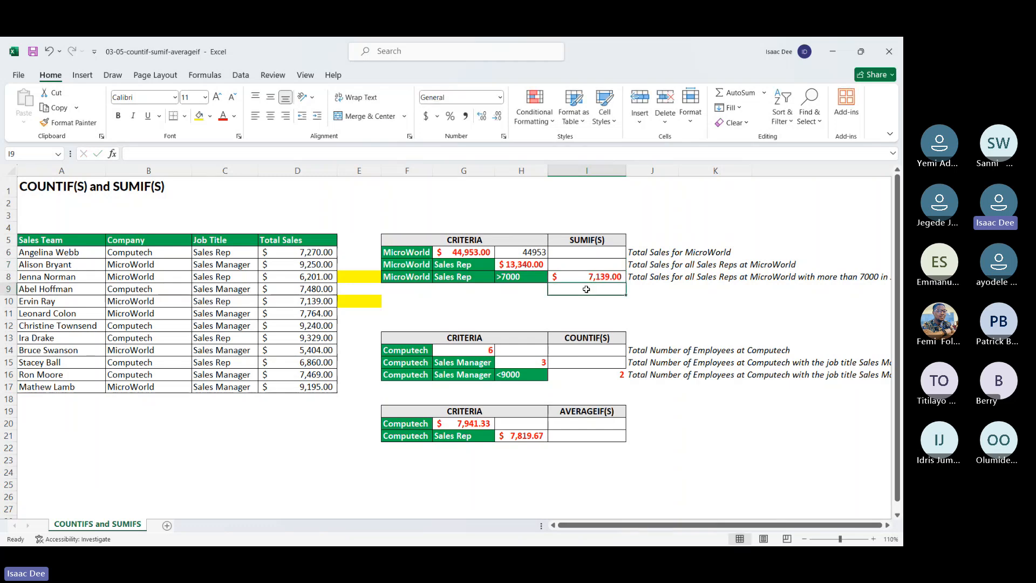
type("s")
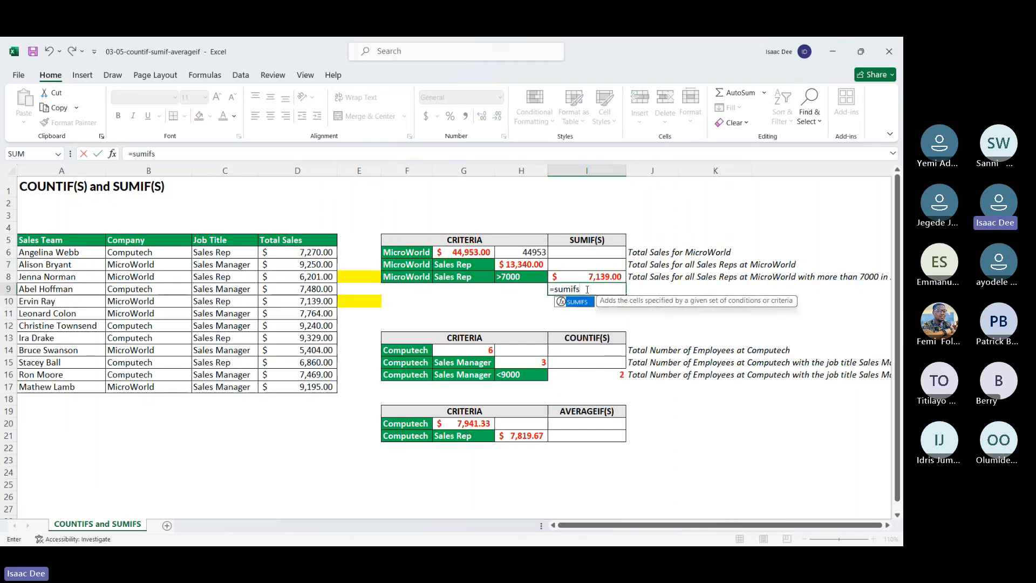
double_click(589, 306)
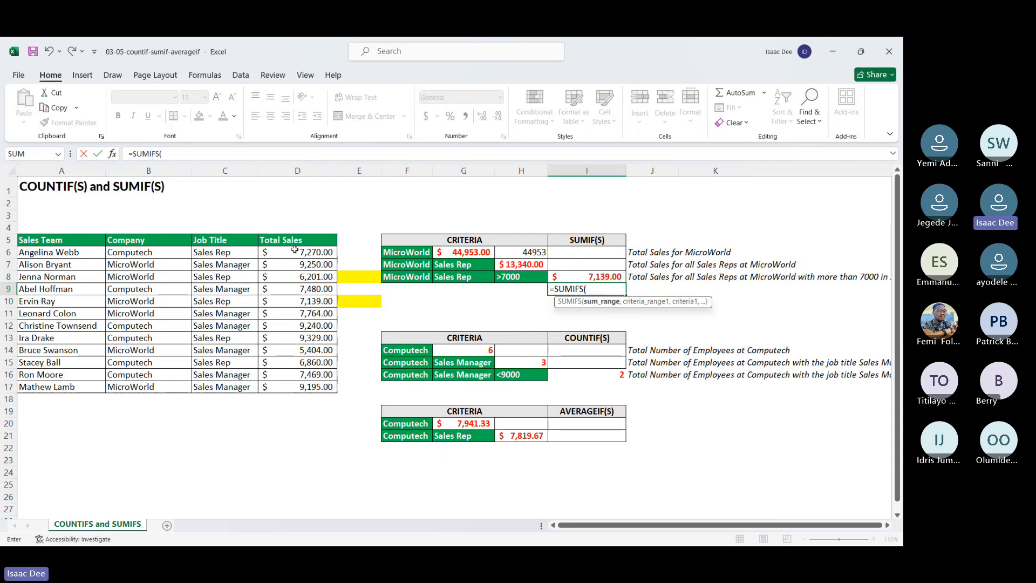
left_click_drag(295, 249, 296, 384)
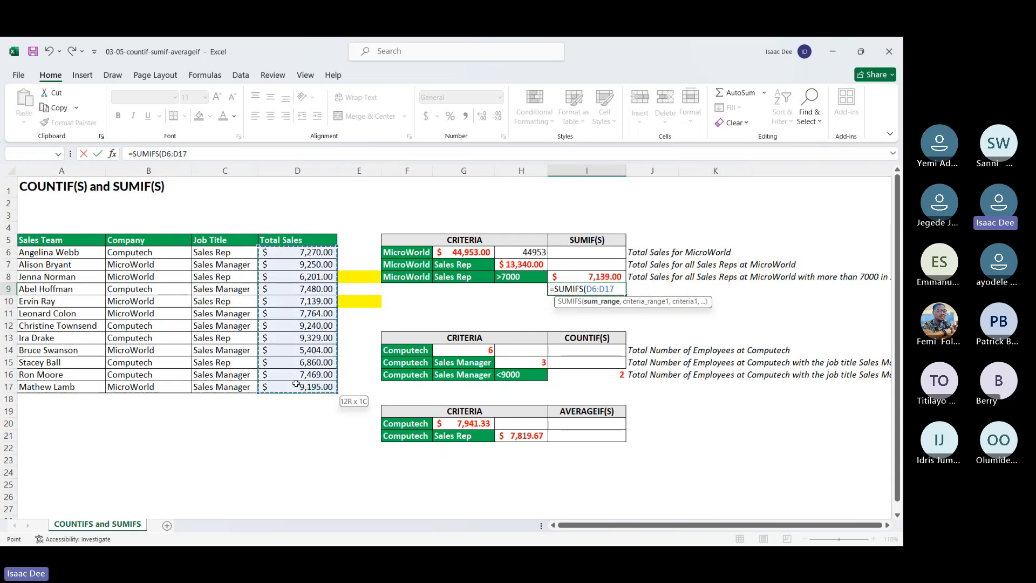
type(",")
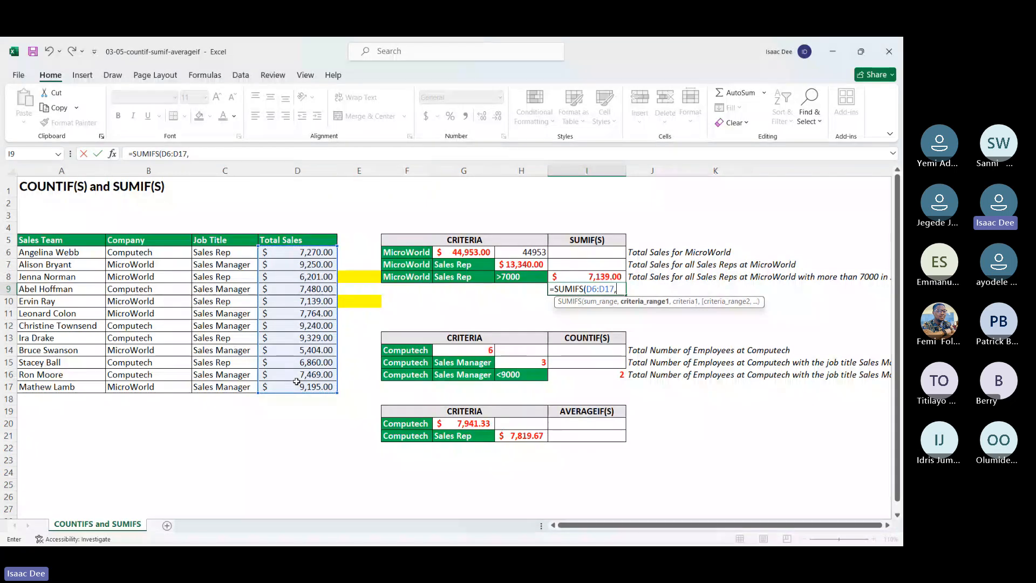
left_click_drag(130, 253, 153, 384)
type(",")
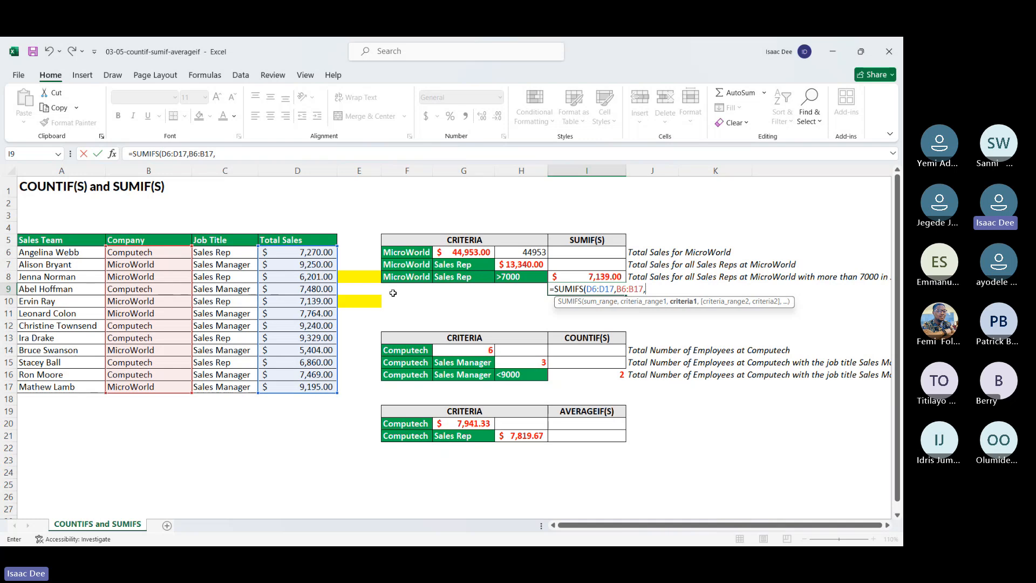
left_click(408, 278)
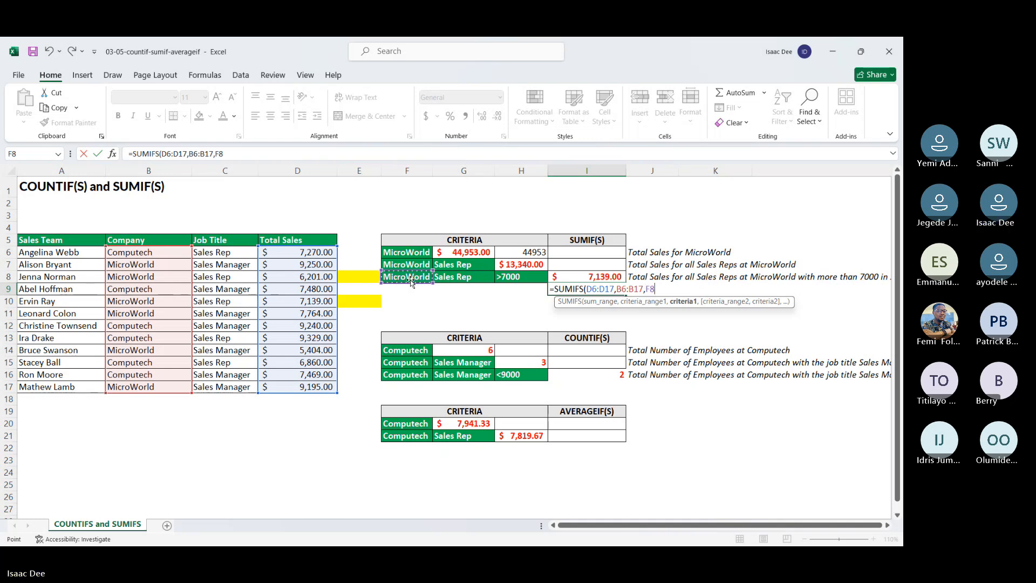
type(",")
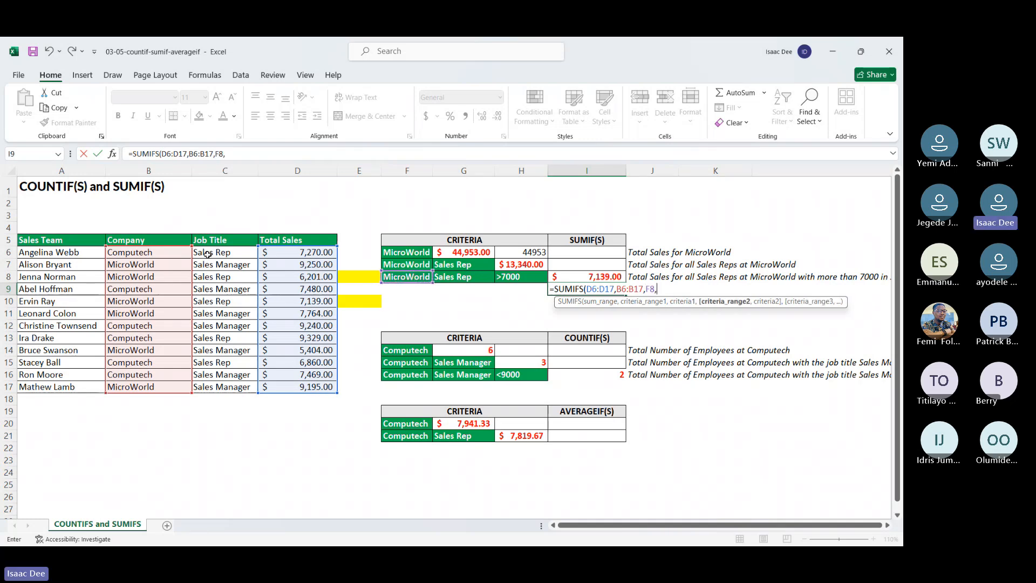
Step: Complete the SUMIFS formula in I9 with job titles C6:C17 matched against G8 and sales D6:D17 matched against H8
left_click_drag(207, 254, 231, 384)
type(",")
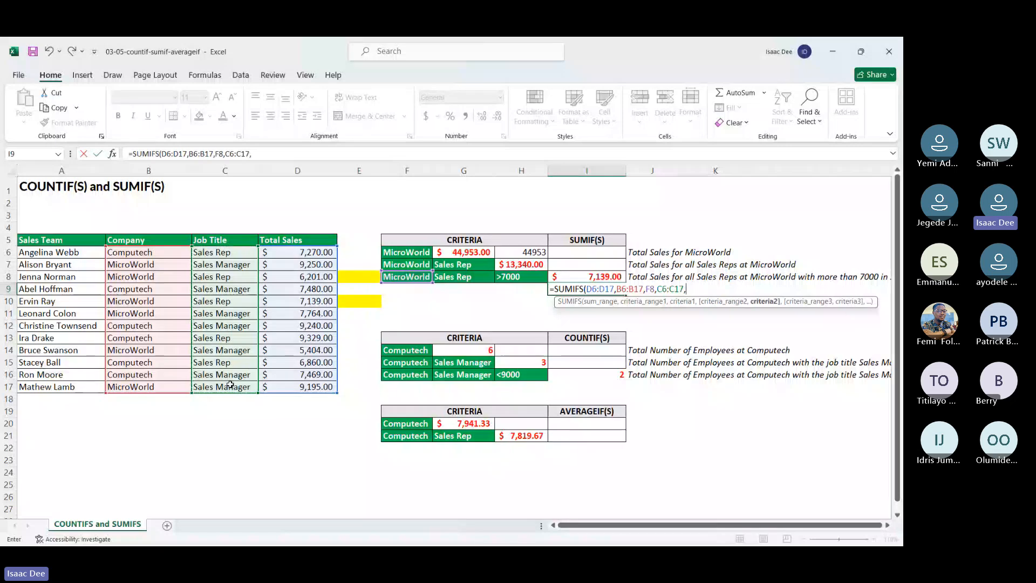
left_click(467, 277)
type(",")
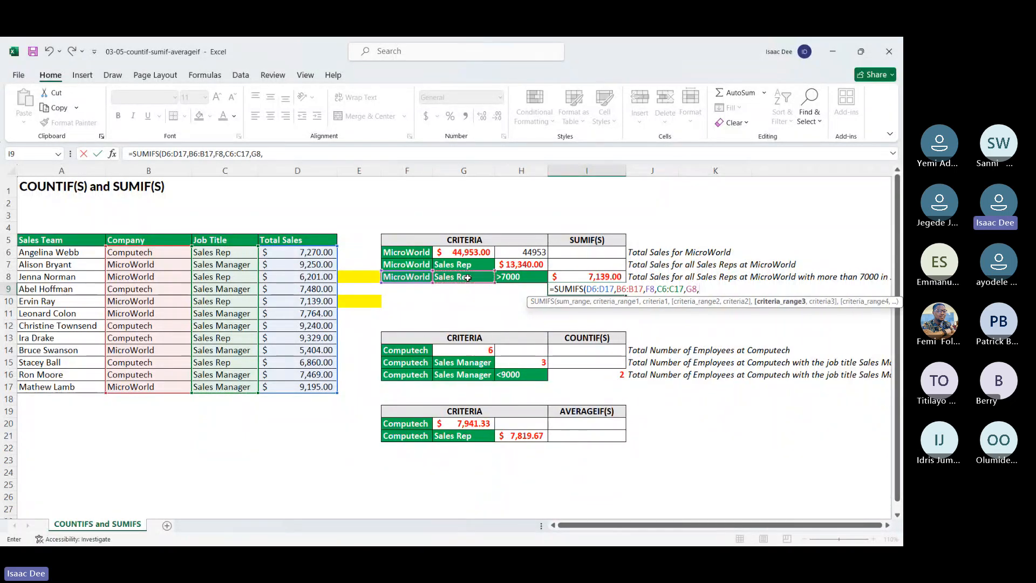
left_click_drag(286, 252, 297, 386)
type(",")
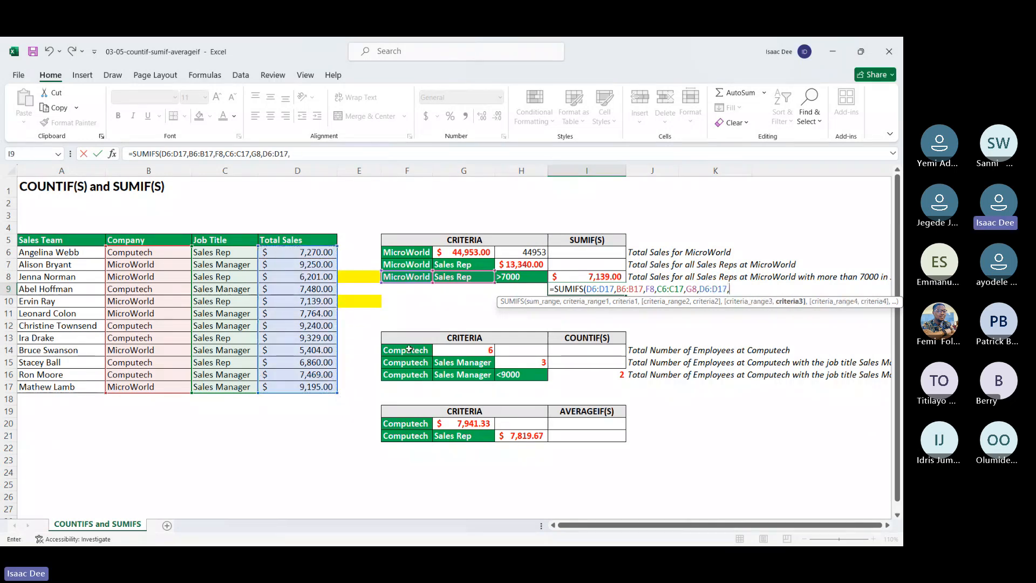
left_click(527, 276)
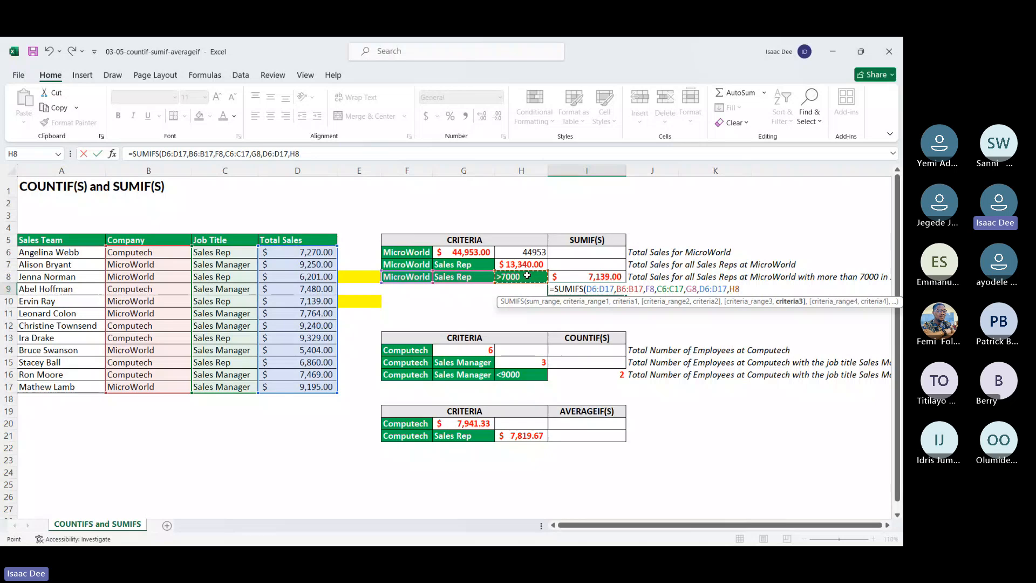
key("Return")
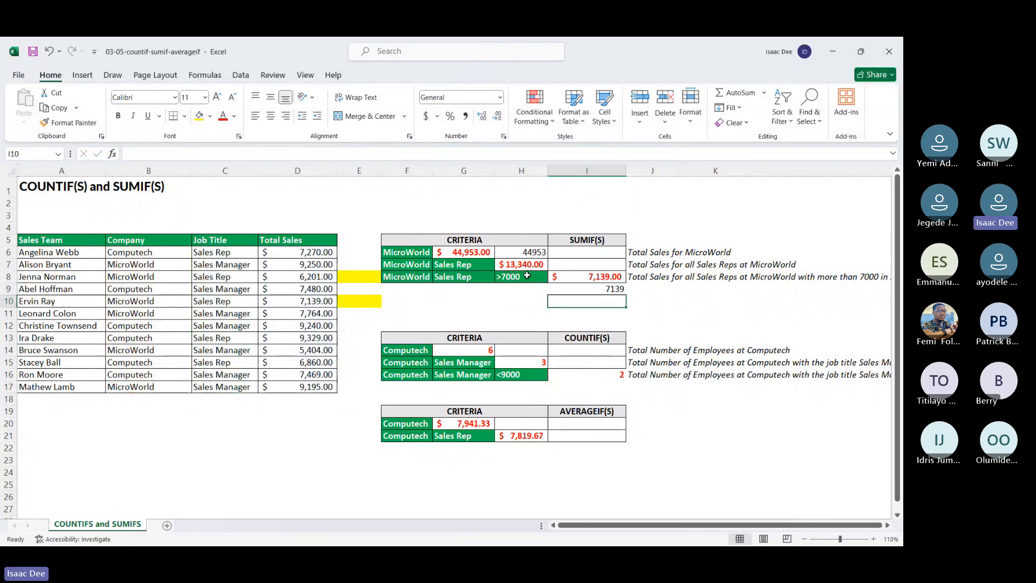
key("Down")
key("Down")
key("Down")
key("Down")
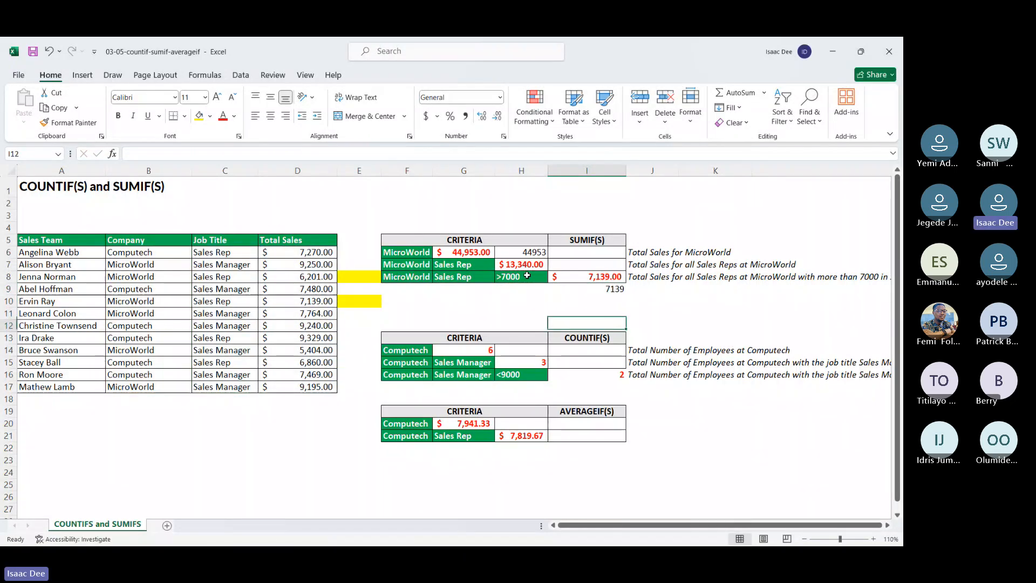
key("Down")
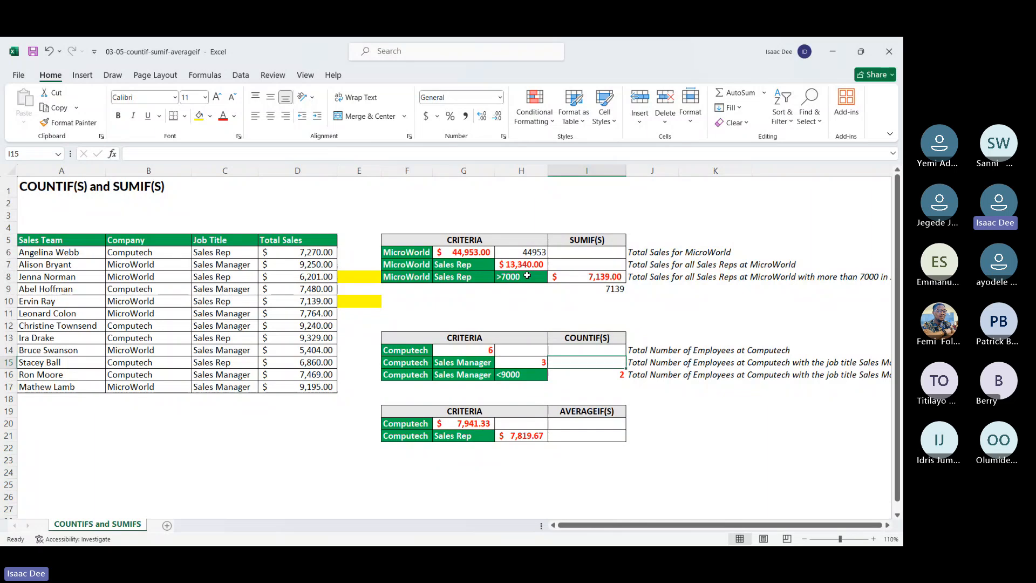
key("Down")
key("Down")
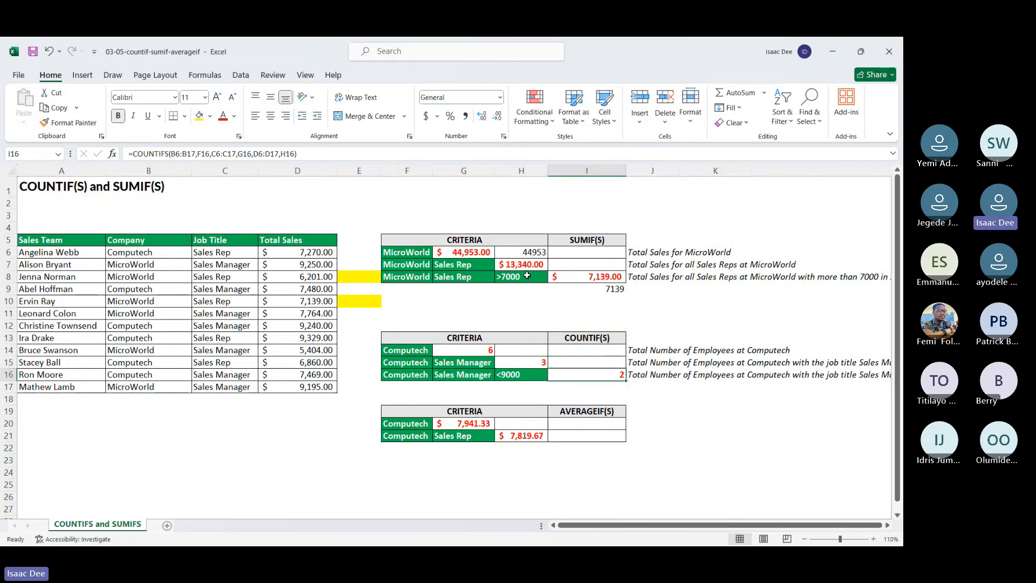
key("Down")
key("Down")
key("Down")
key("Down")
key("Down")
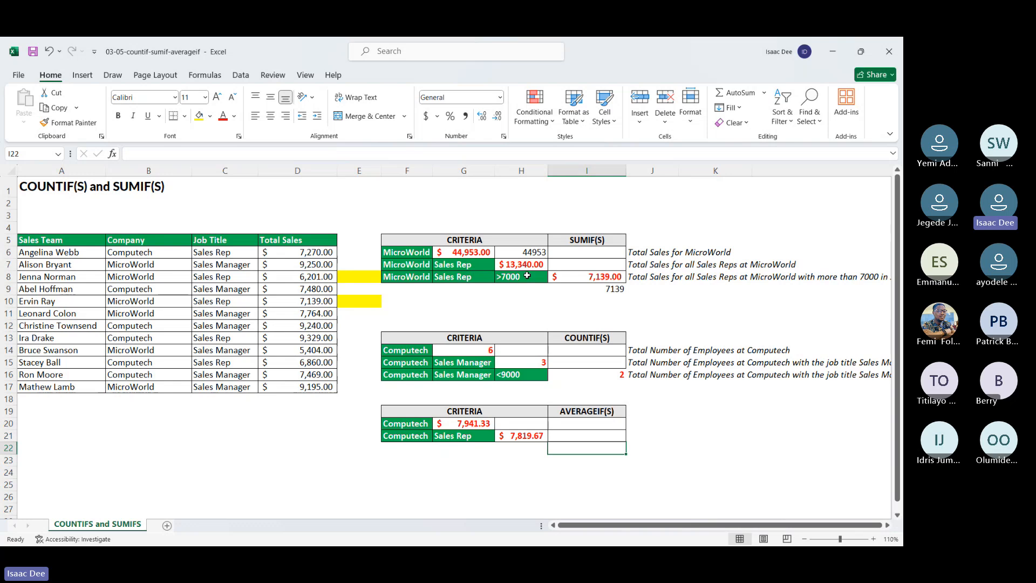
left_click(324, 263)
key("Left")
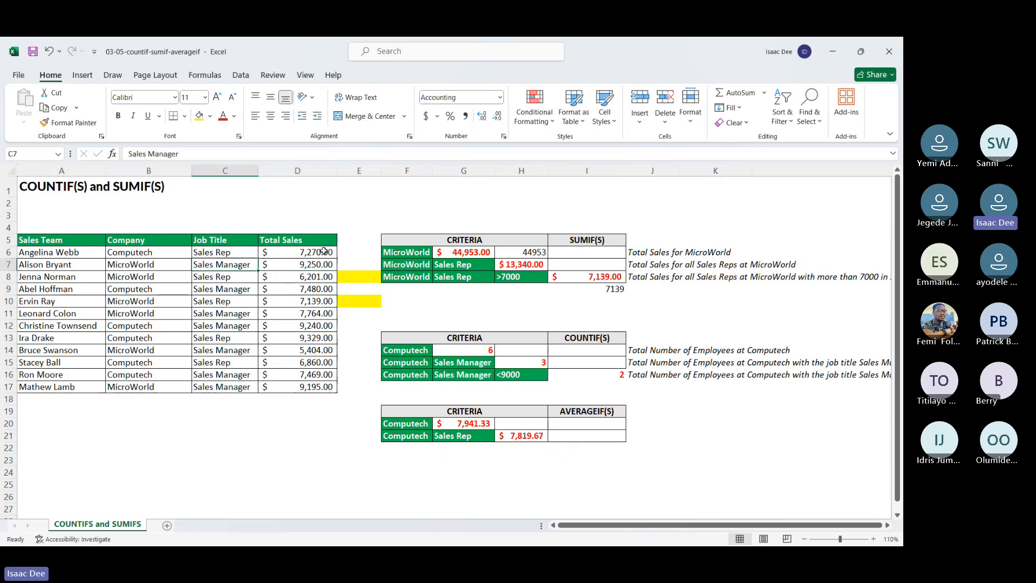
key("Up")
key("Down")
key("Down")
key("Down")
key("Down")
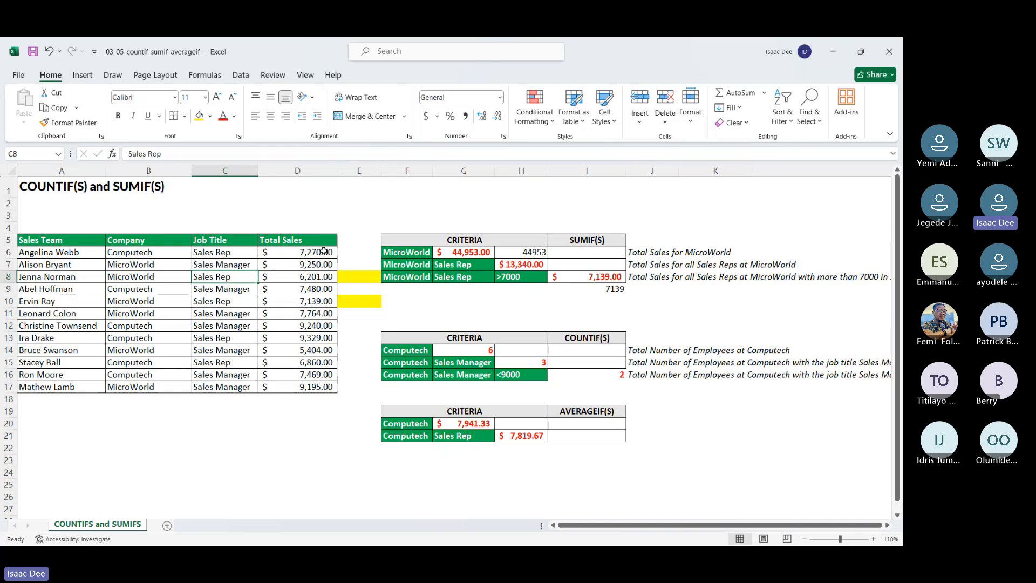
key("Down")
key("Down")
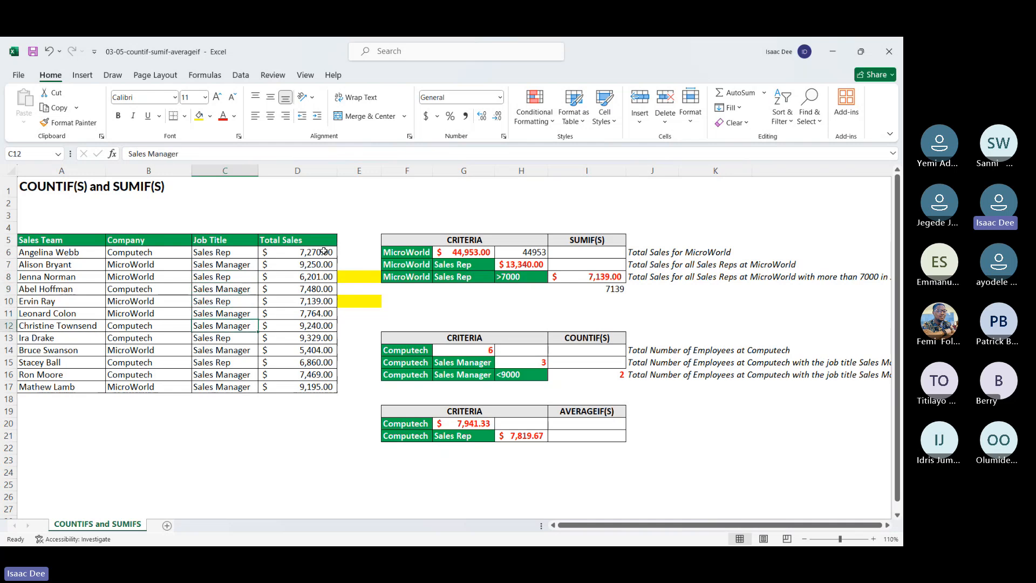
key("Up")
key("Up")
key("Up")
key("Up")
key("Up")
key("Up")
key("Down")
key("Down")
key("Down")
key("Down")
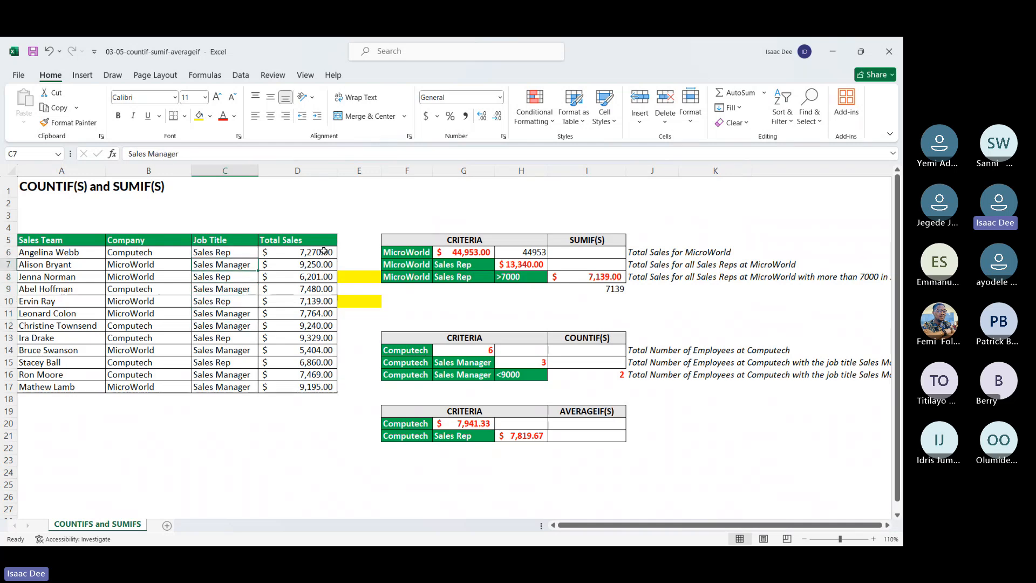
key("Down")
key("Down")
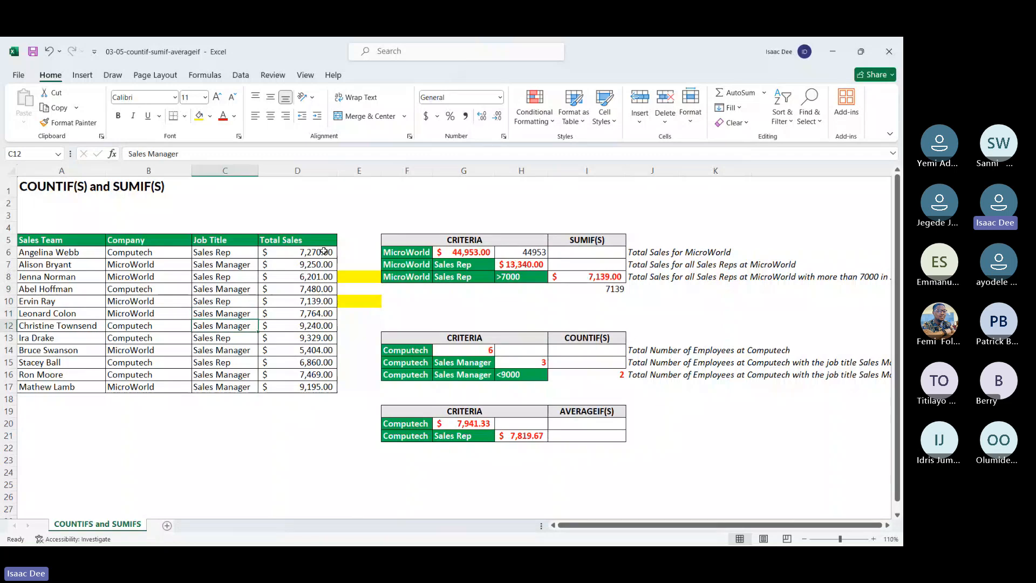
key("Down")
key("Down")
key("Down")
key("Down")
key("Down")
key("Down")
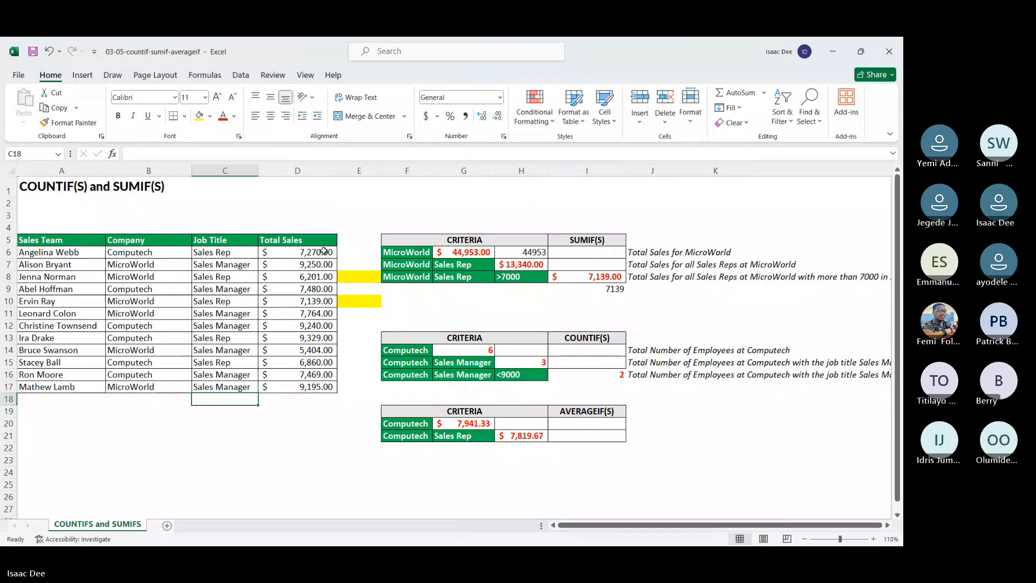
Step: Check the participants in the Teams meeting window, return to the Excel workbook and view the SUMIFS formula in I9
left_click(576, 56)
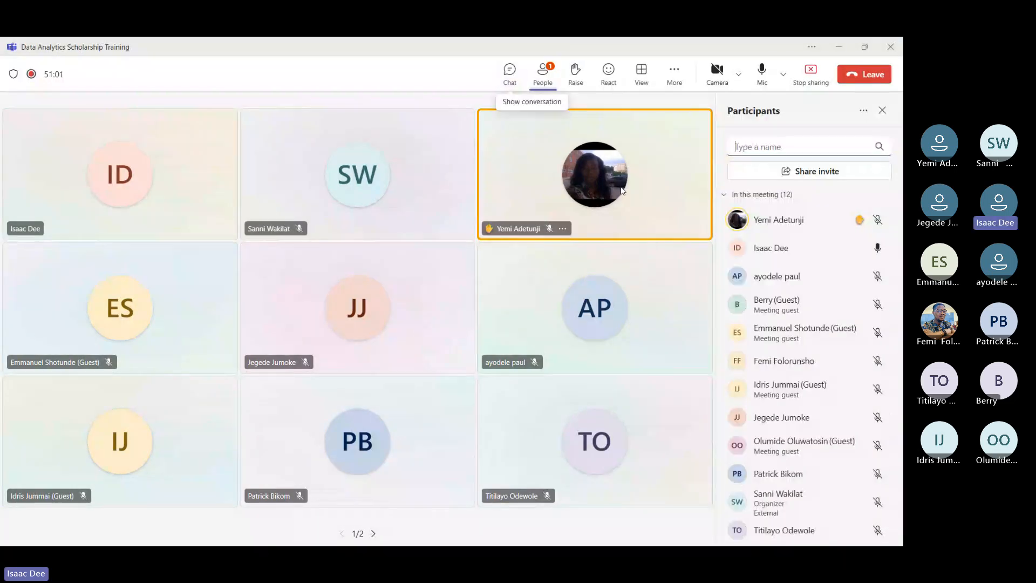
left_click(841, 48)
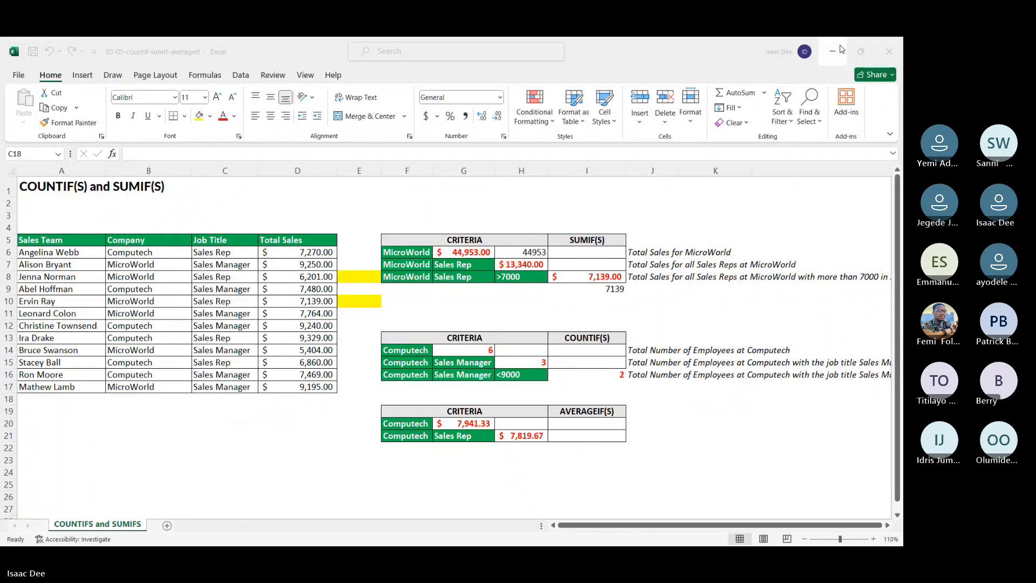
left_click(606, 290)
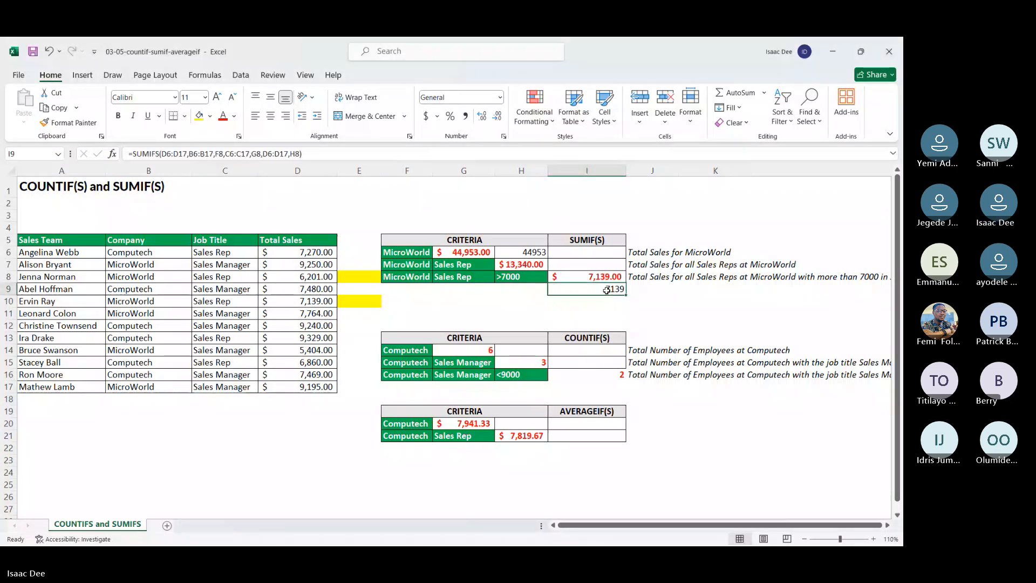
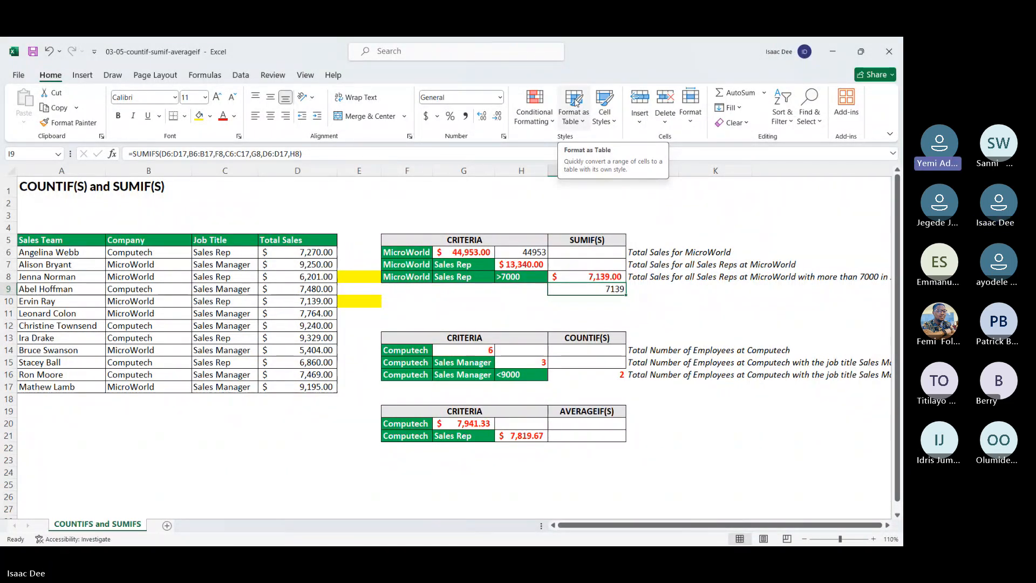
Step: Delete the SUMIFS formula in I9 and clear all contents and formatting from E8:E10
key("alt+Tab")
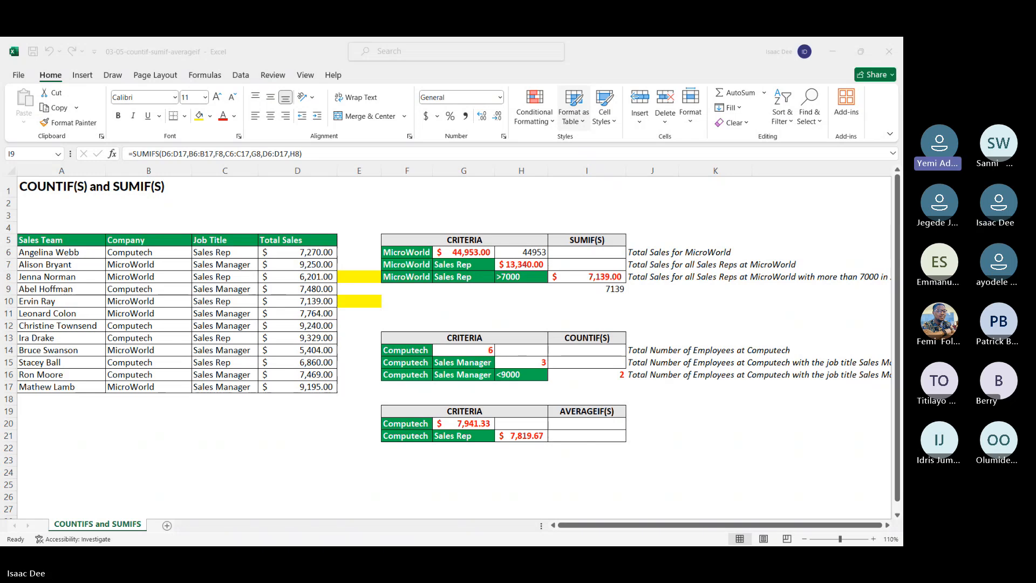
key("alt+Tab")
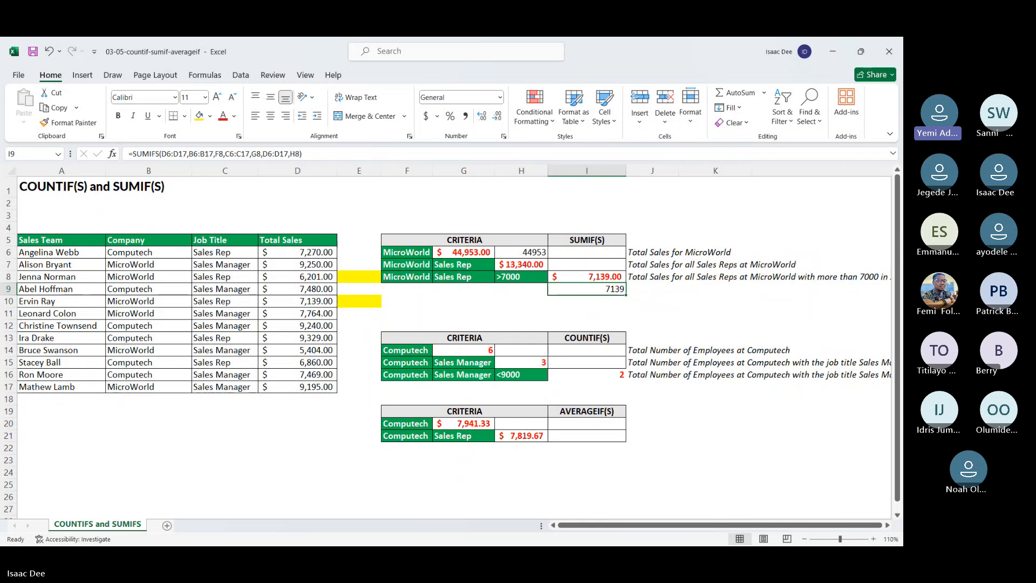
key("Delete")
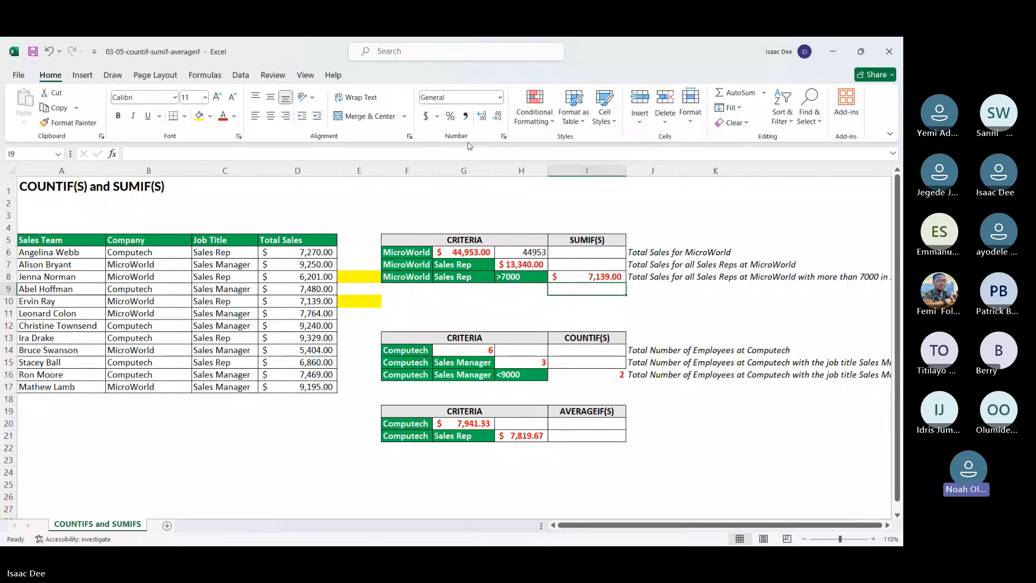
left_click_drag(363, 279, 365, 301)
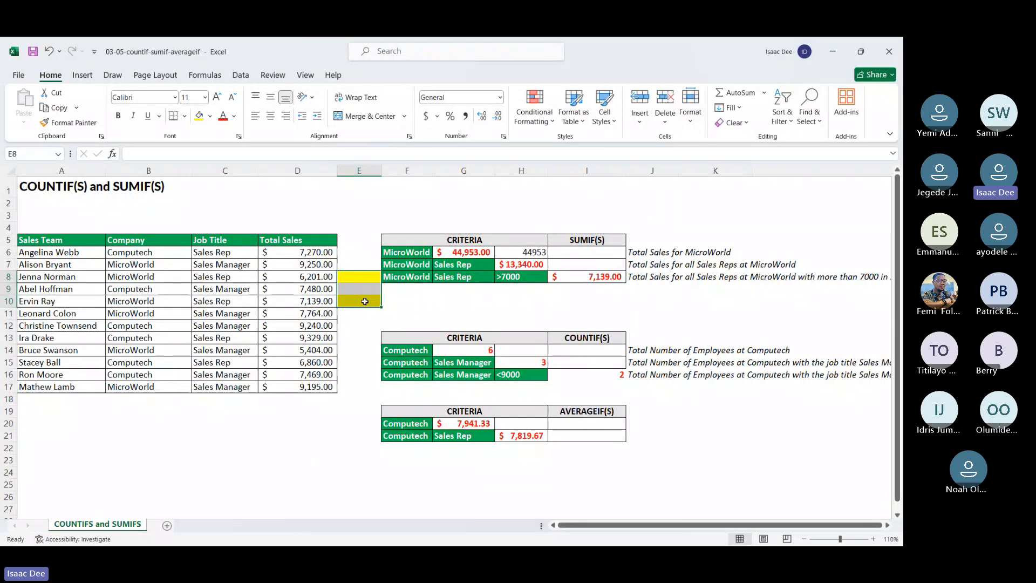
left_click(748, 128)
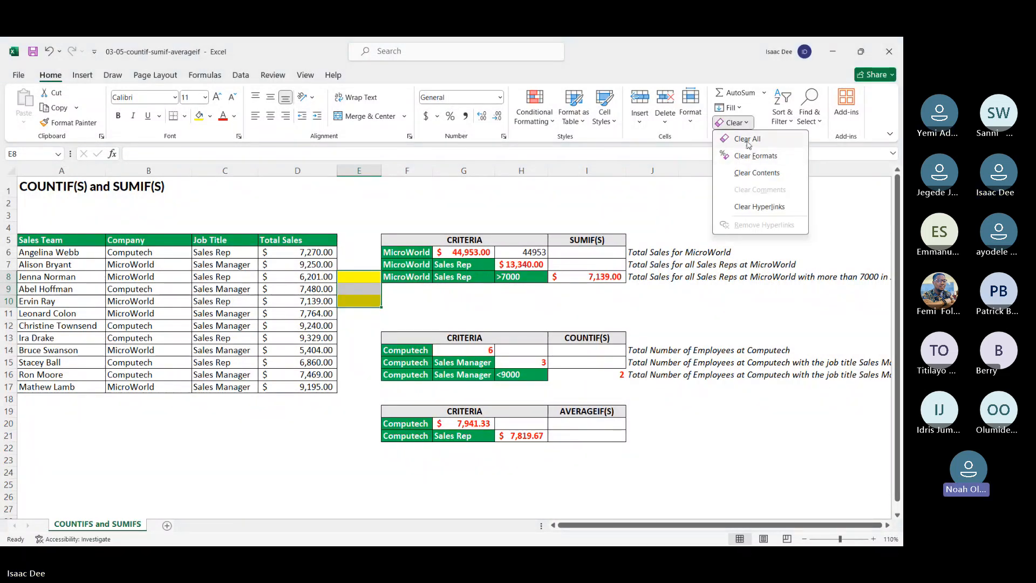
left_click(748, 141)
left_click(699, 214)
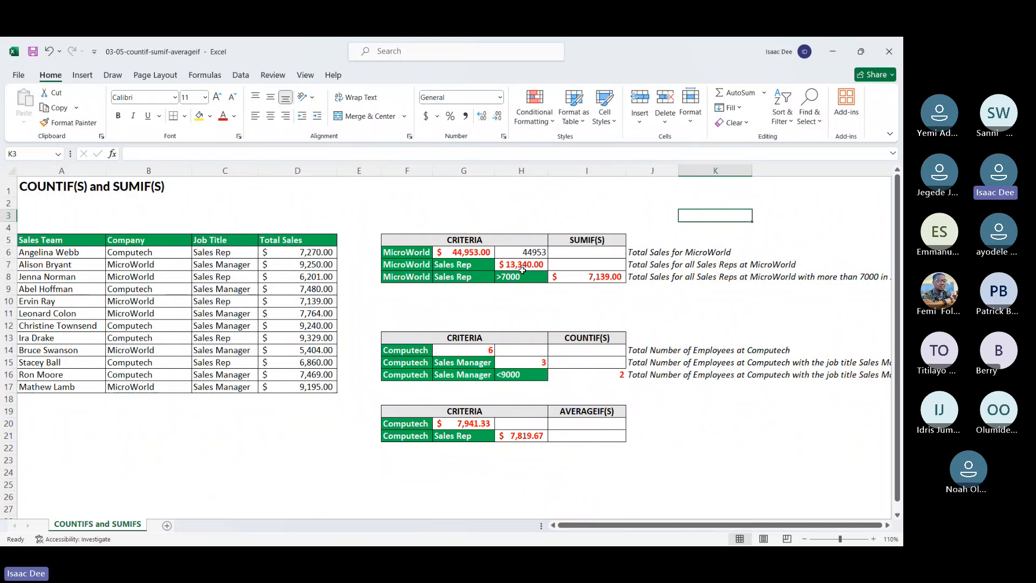
Step: Examine the COUNTIF formula in G14, the company and job title criteria in F15:G15, and the company range B6:B17
left_click(491, 348)
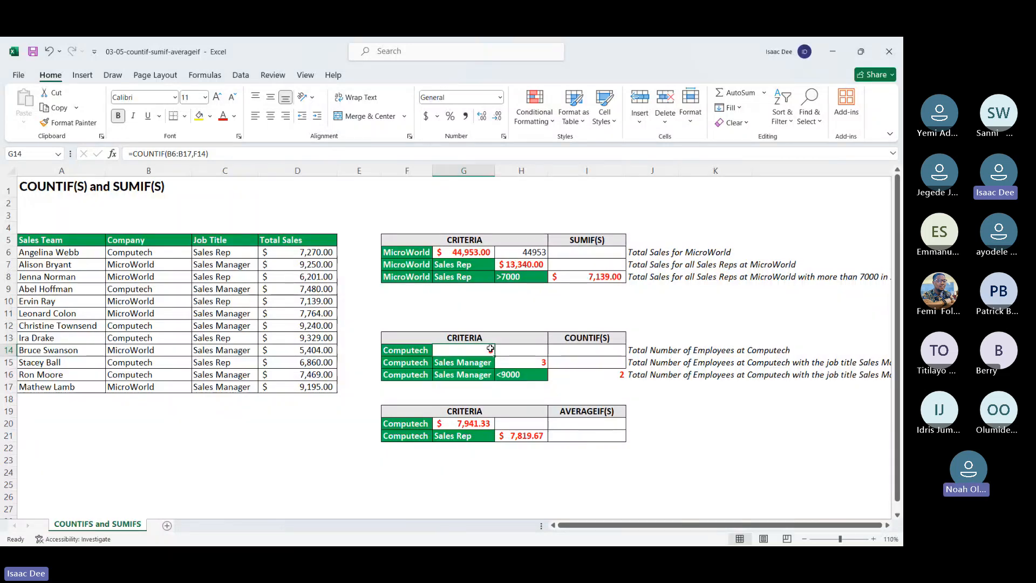
key("Down")
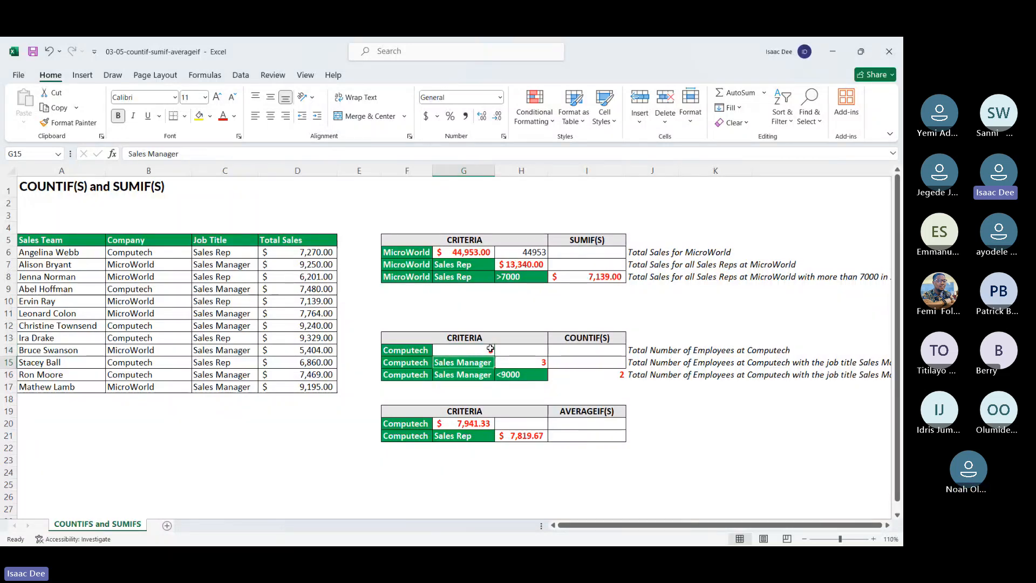
key("Left")
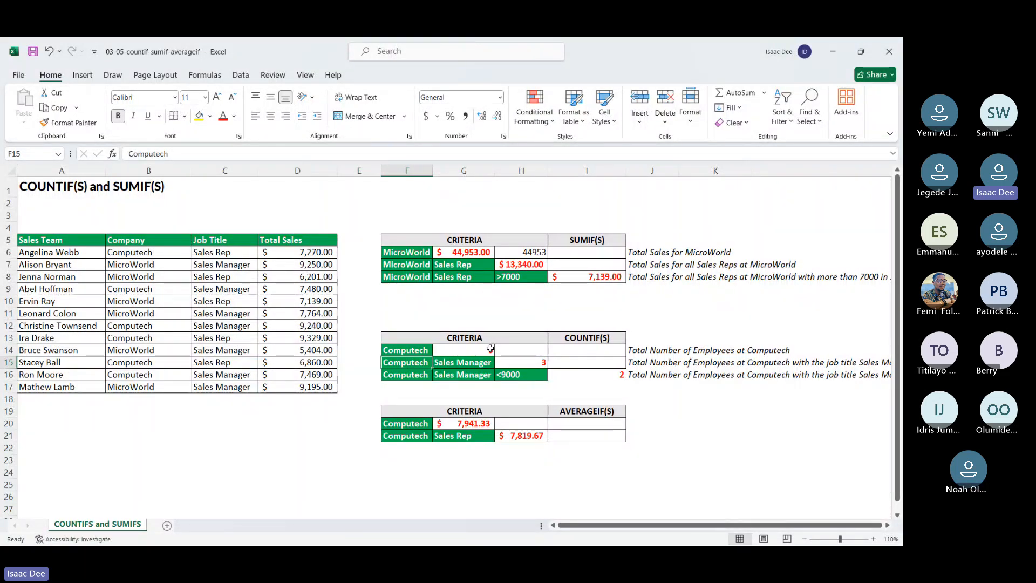
key("Right")
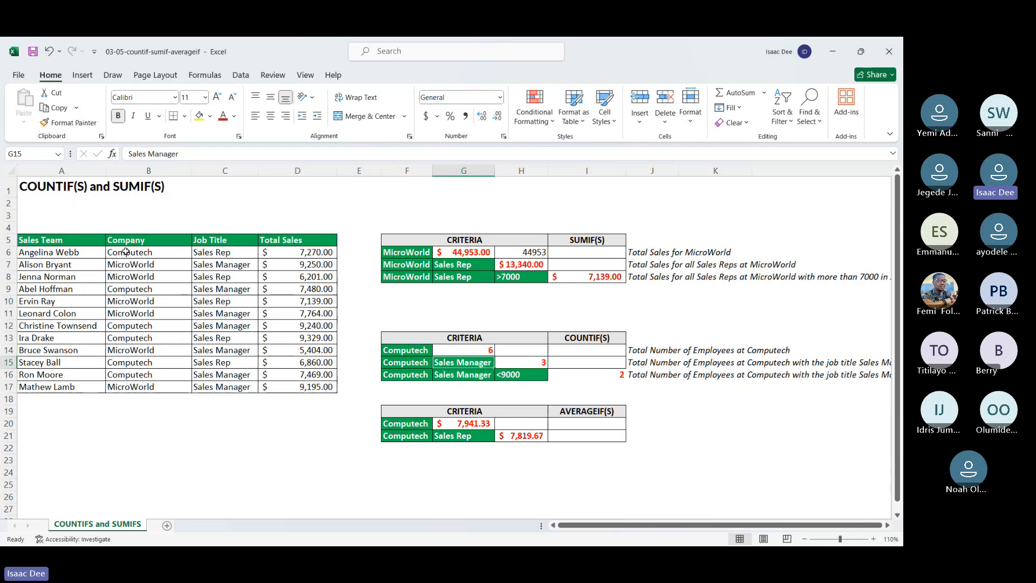
left_click_drag(125, 252, 128, 392)
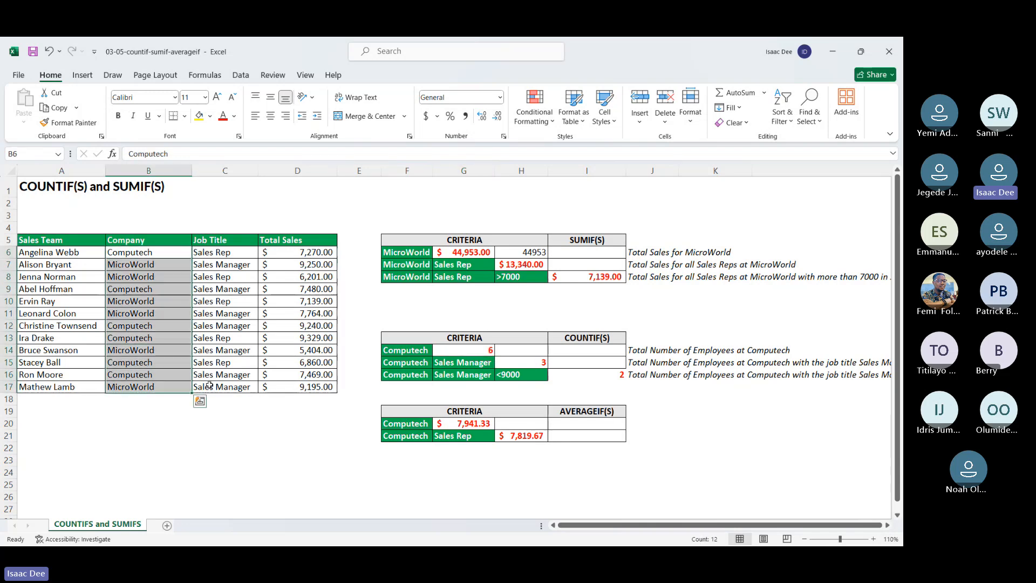
left_click(474, 365)
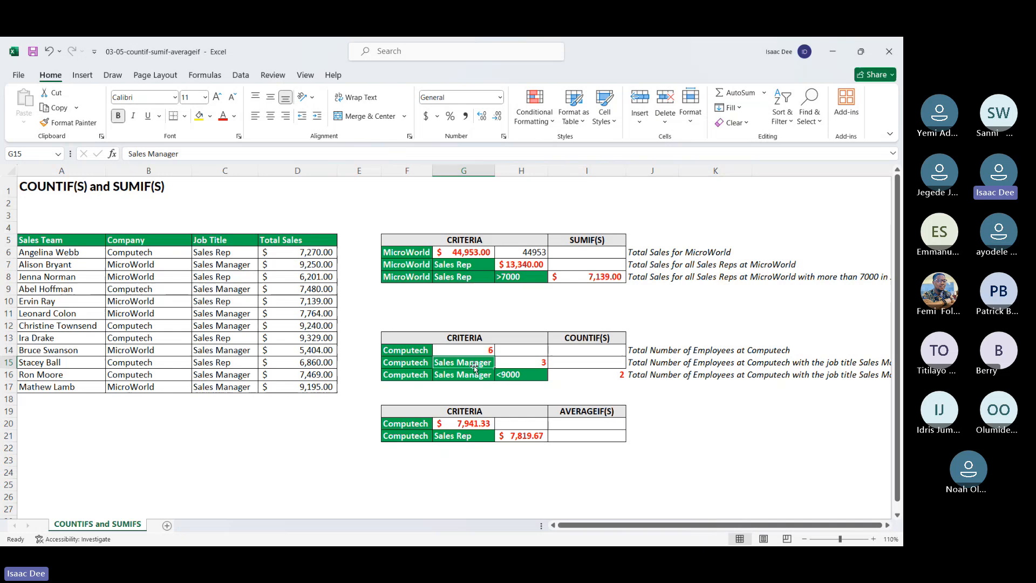
Step: Try using G15 as the criterion for the company range B6:B17 in the COUNTIFS formula in H15
double_click(527, 364)
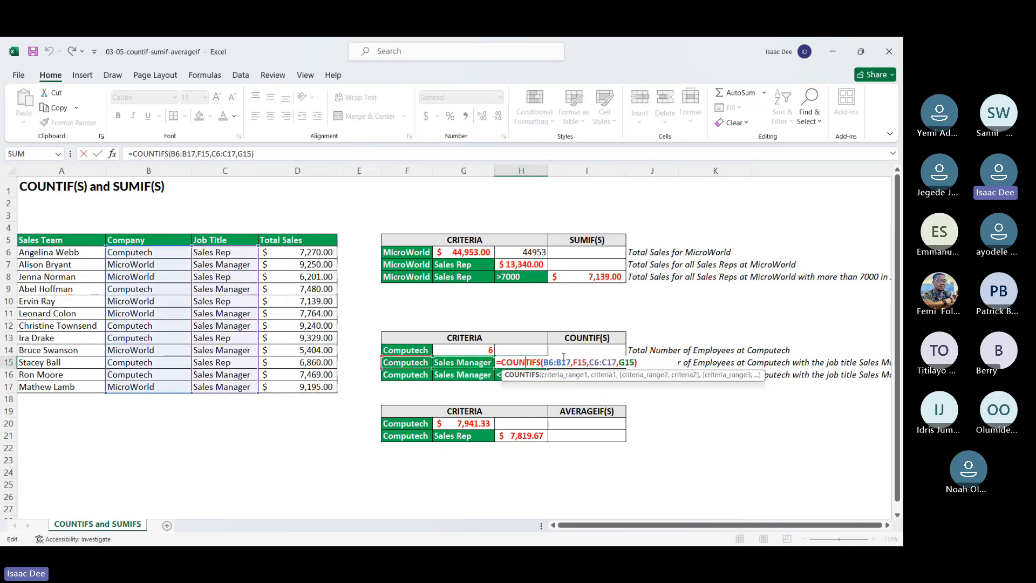
left_click(563, 362)
left_click_drag(573, 363, 588, 362)
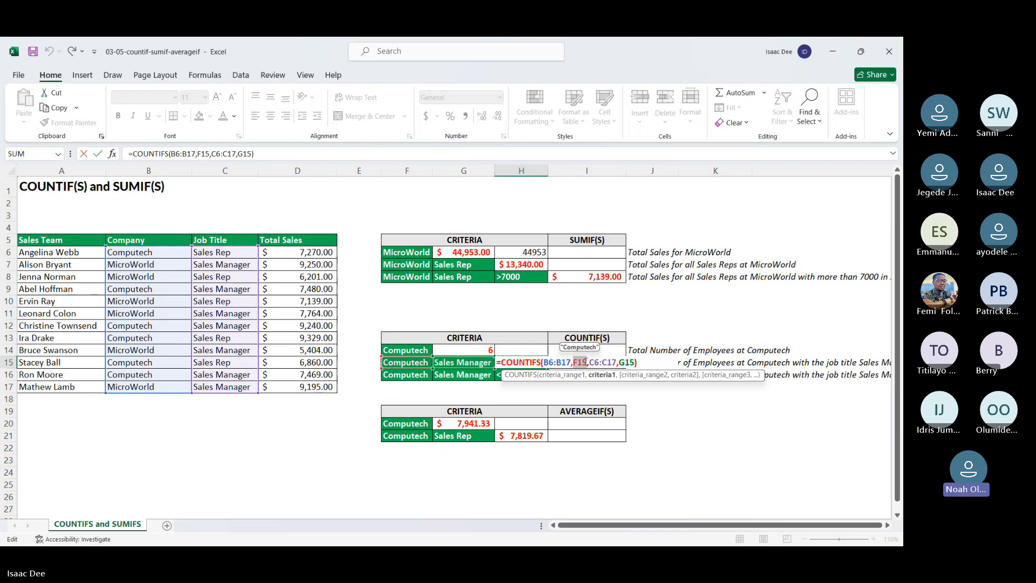
left_click(584, 362)
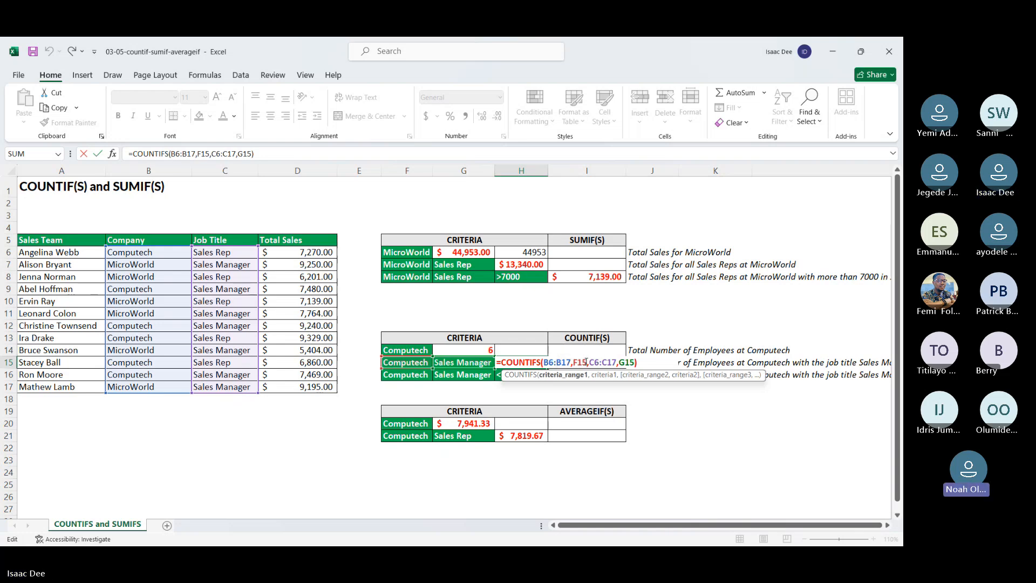
left_click_drag(586, 362, 572, 363)
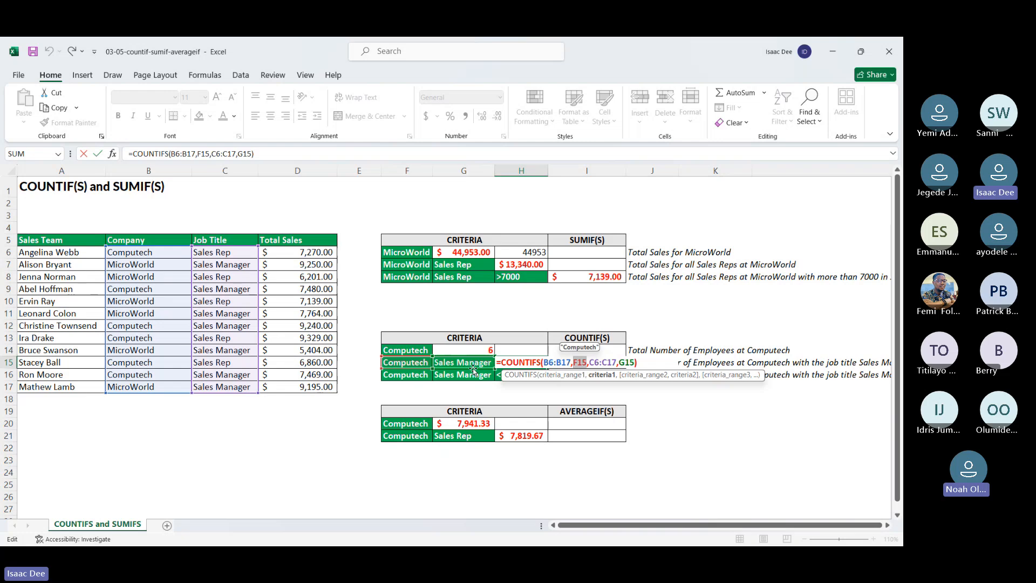
left_click(474, 365)
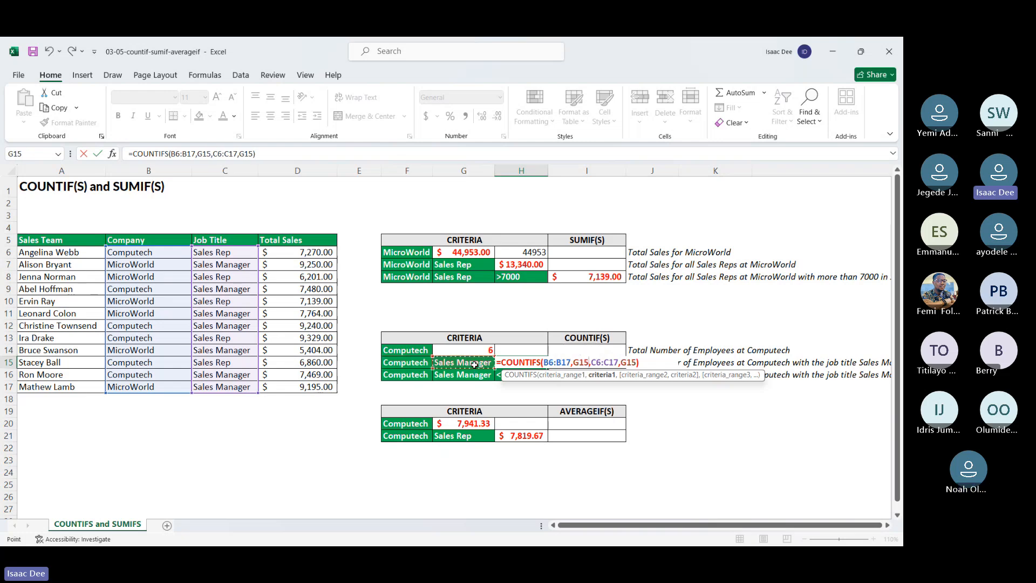
key("Return")
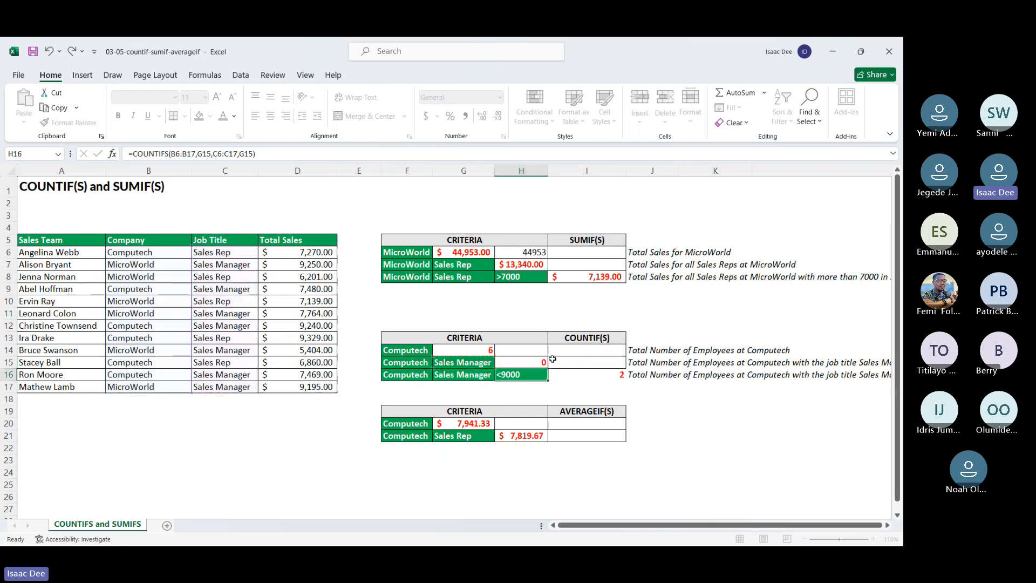
Step: Clear the COUNTIFS arguments in H15 and match the job titles C6:C17 against G15 as the first criteria pair
left_click(525, 361)
double_click(524, 362)
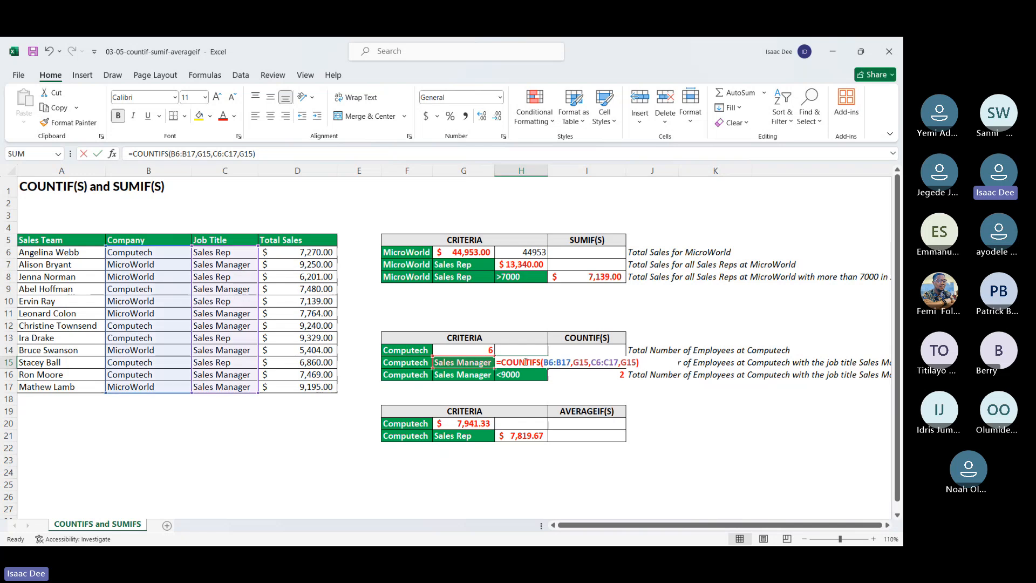
left_click(570, 363)
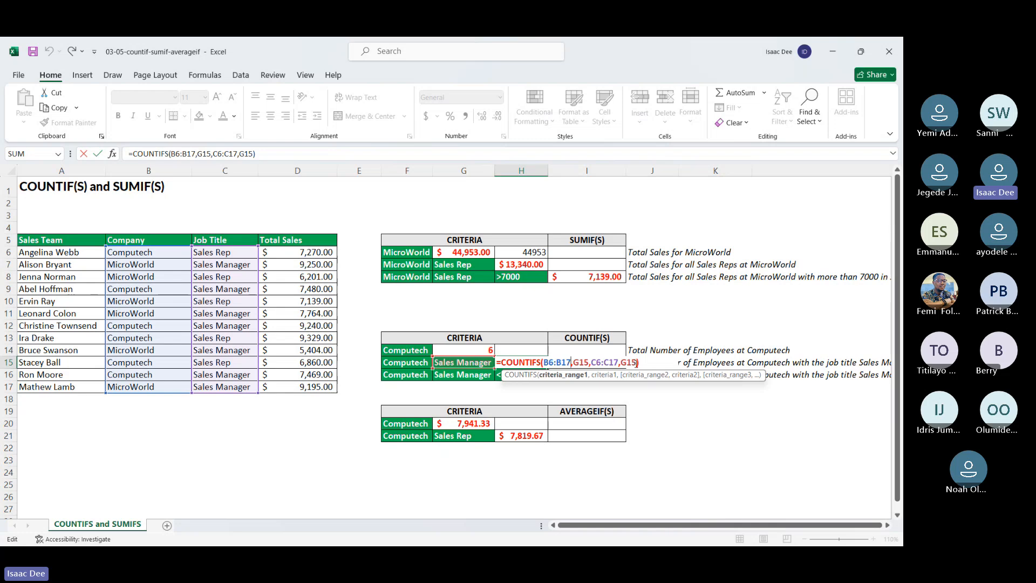
left_click_drag(638, 363, 544, 366)
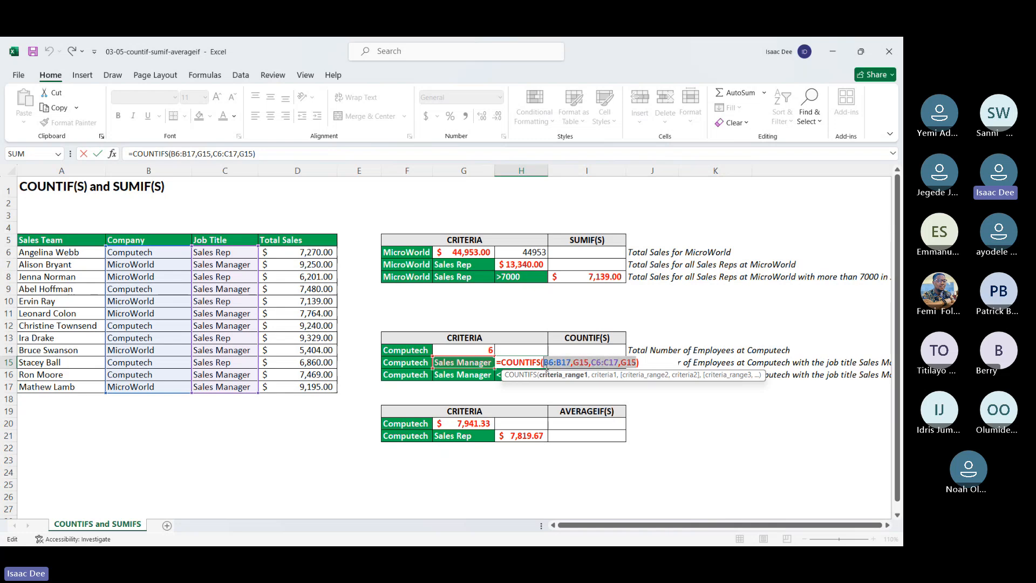
key("BackSpace")
left_click(215, 254)
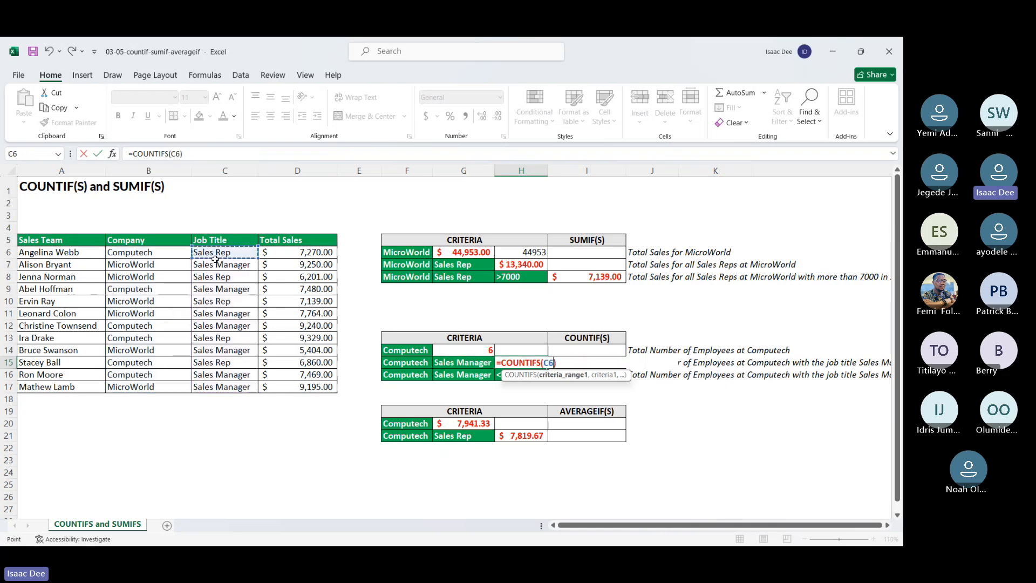
left_click_drag(215, 260, 224, 383)
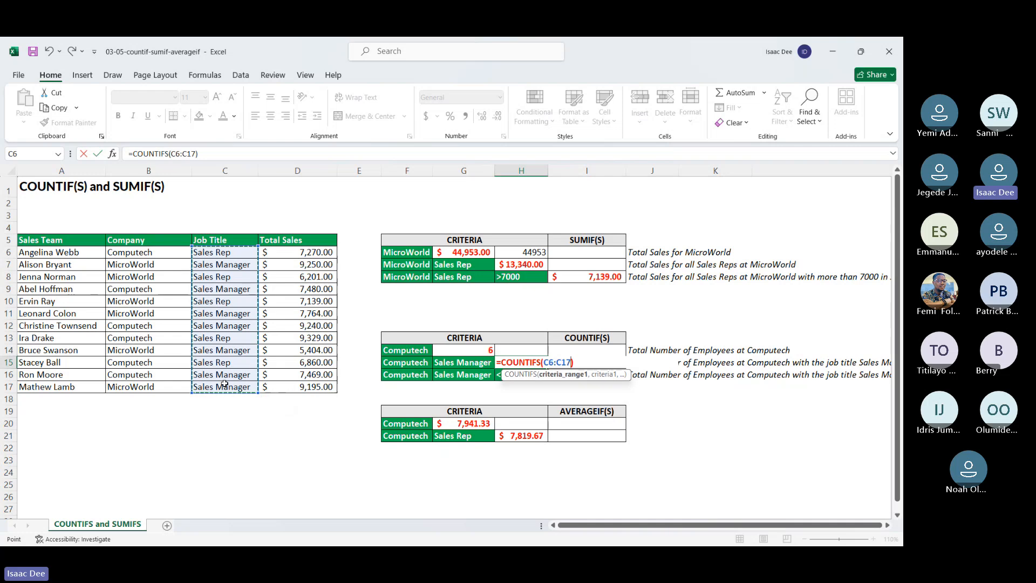
type(",")
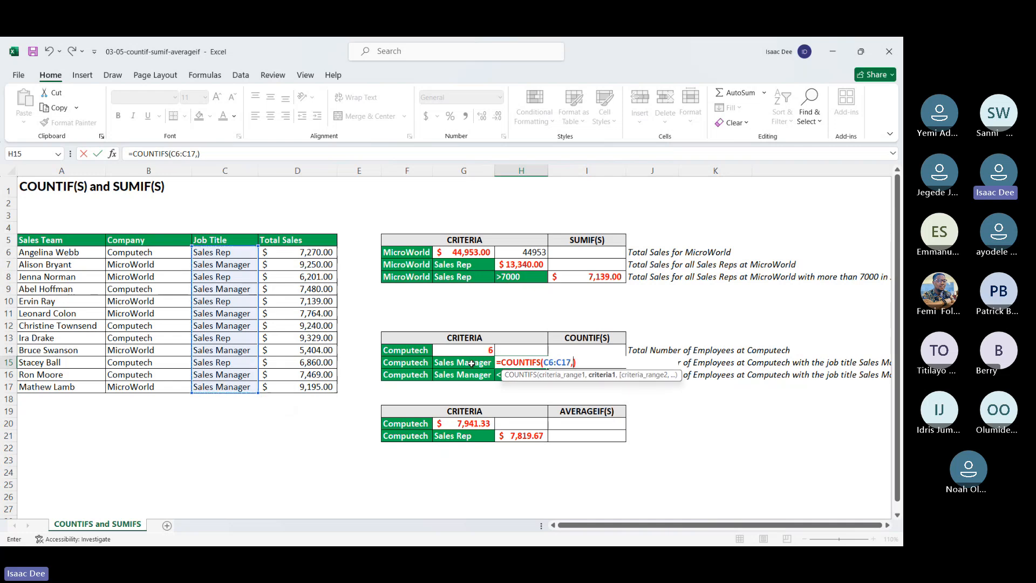
left_click(471, 364)
type(",")
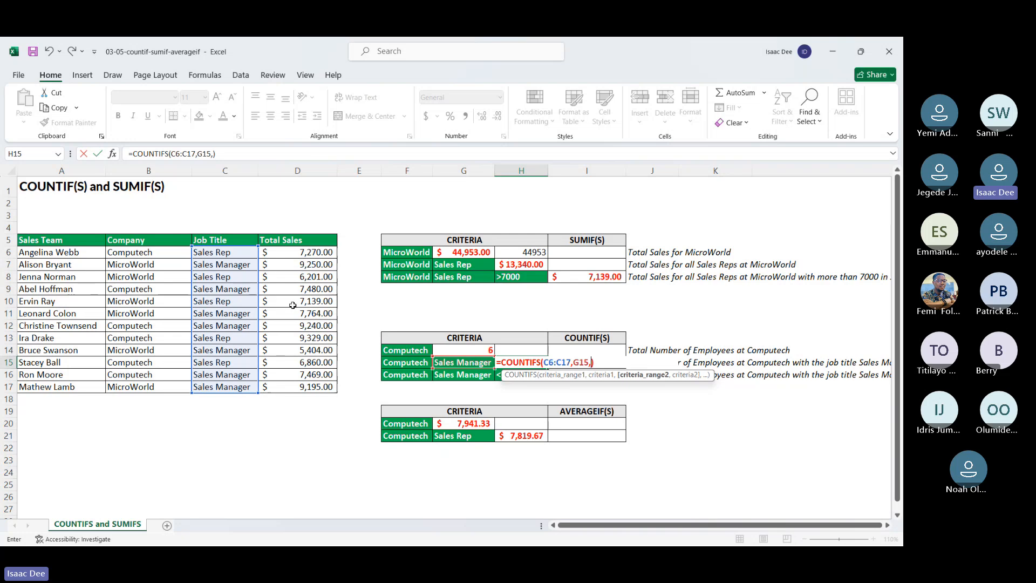
Step: Complete the COUNTIFS formula in H15 with the company range B6:B17 matched against F15, and review the formula
left_click_drag(139, 252, 150, 388)
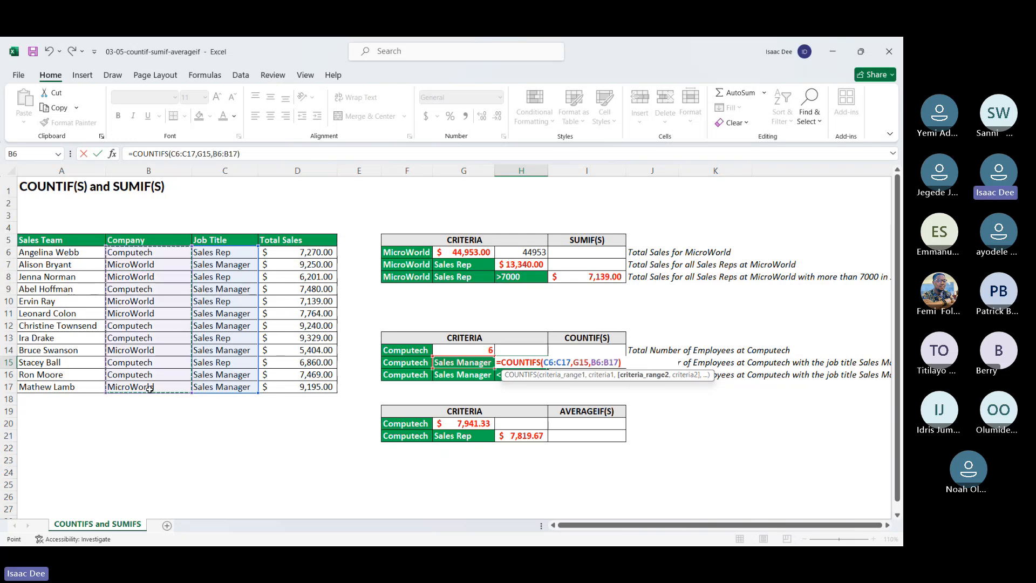
type(",")
left_click(402, 364)
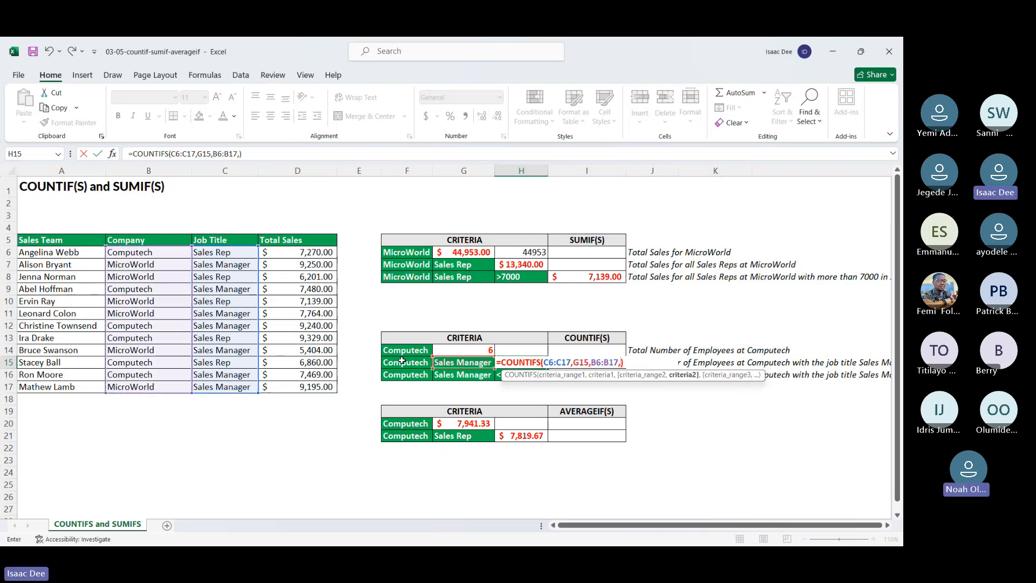
key("Return")
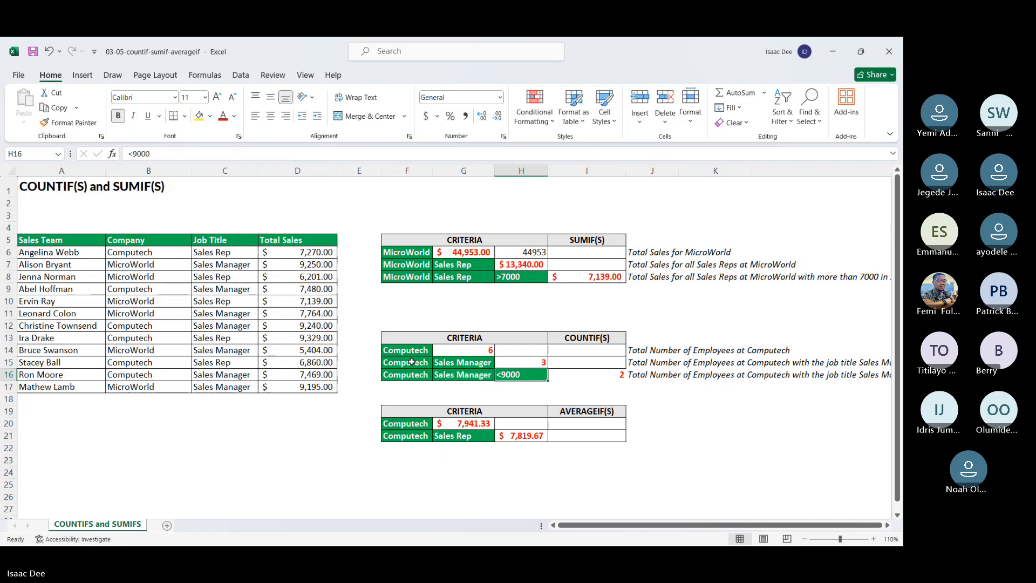
left_click(530, 365)
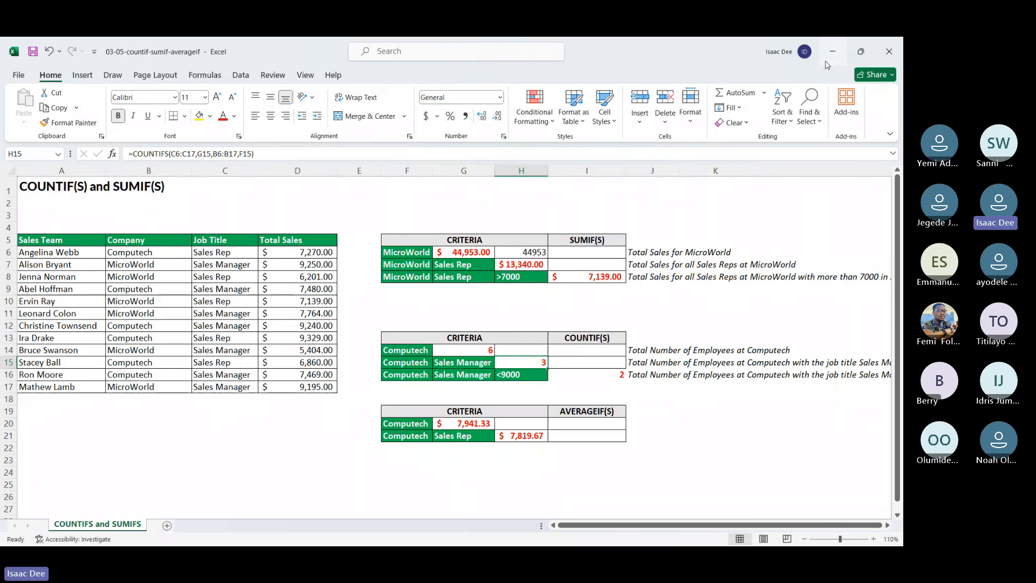
Step: View the 03-06-countifs-sumifs-averageifs workbook, then return to 03-05-countif-sumif-averageif and select the total sales in D6:D17
left_click(828, 62)
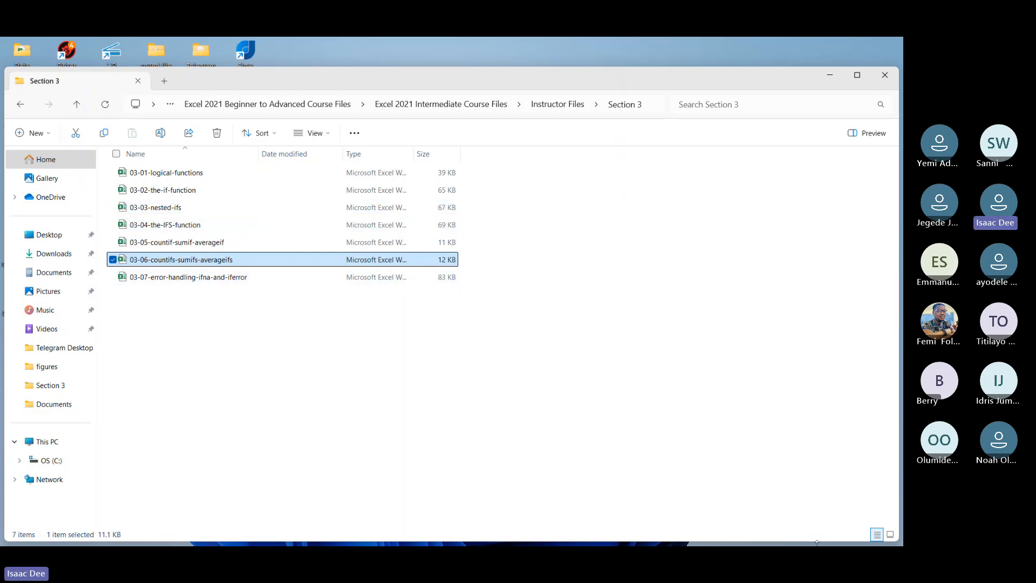
key("super")
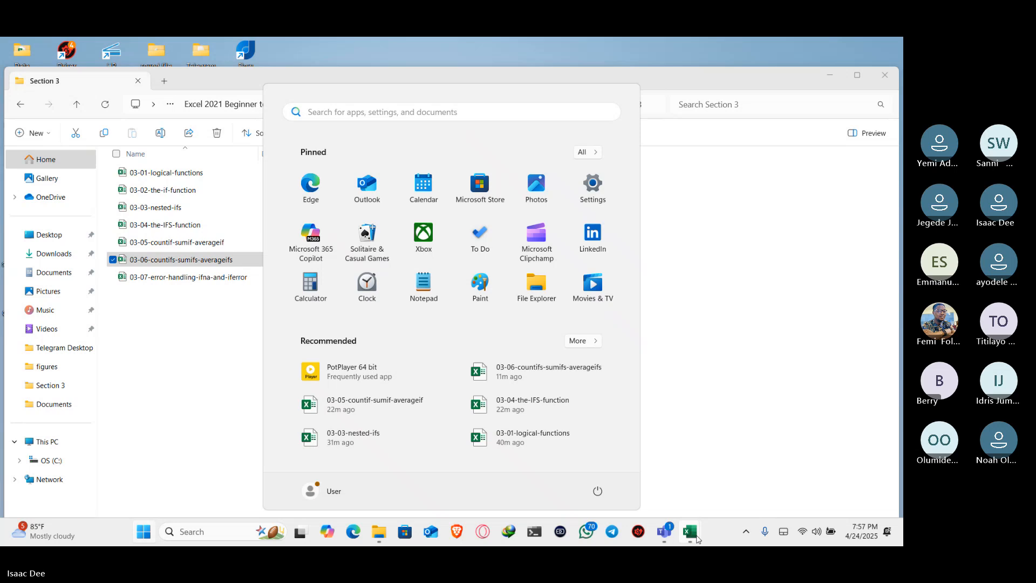
mouse_move(696, 538)
left_click(734, 492)
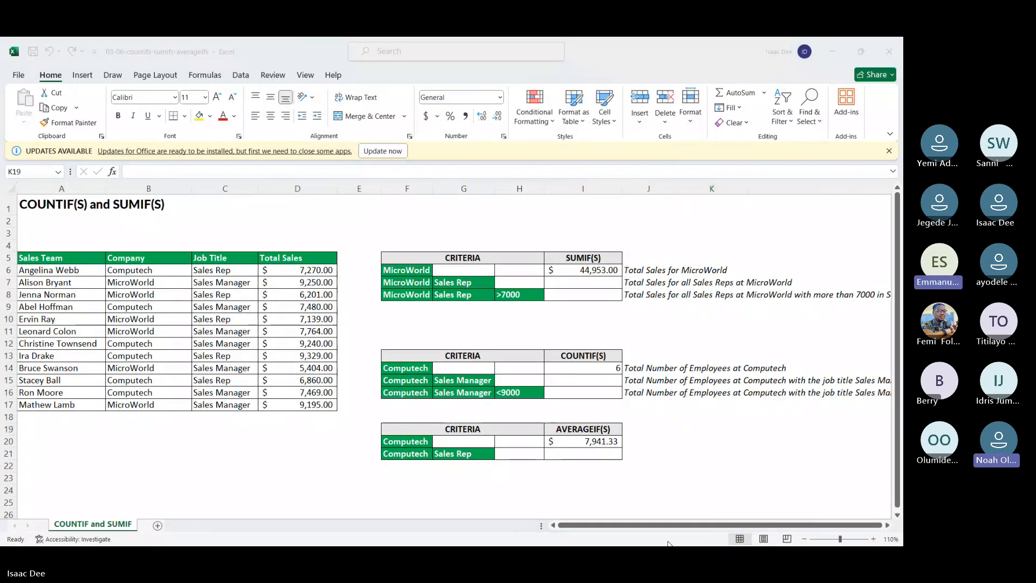
key("super")
mouse_move(690, 532)
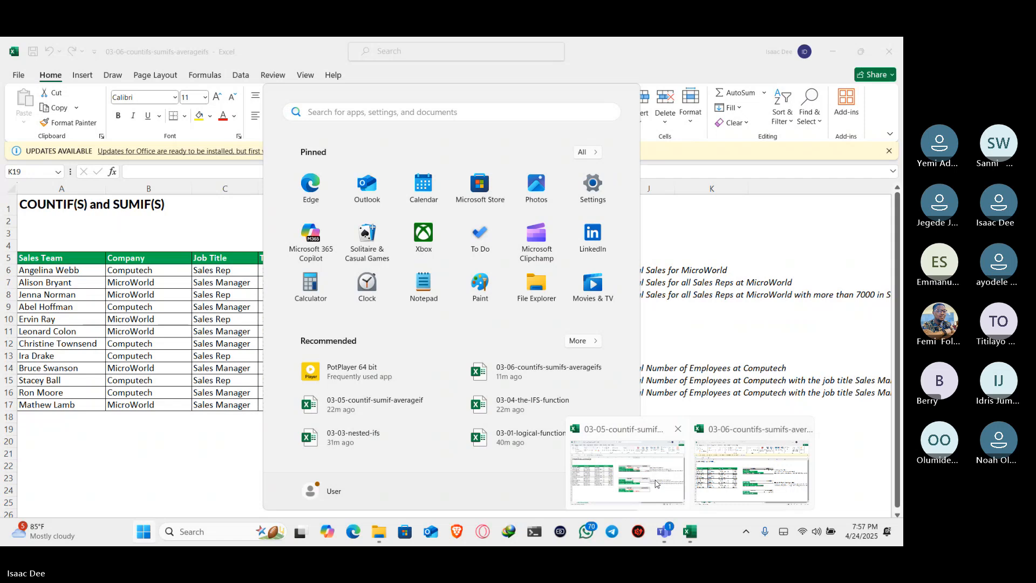
left_click(656, 483)
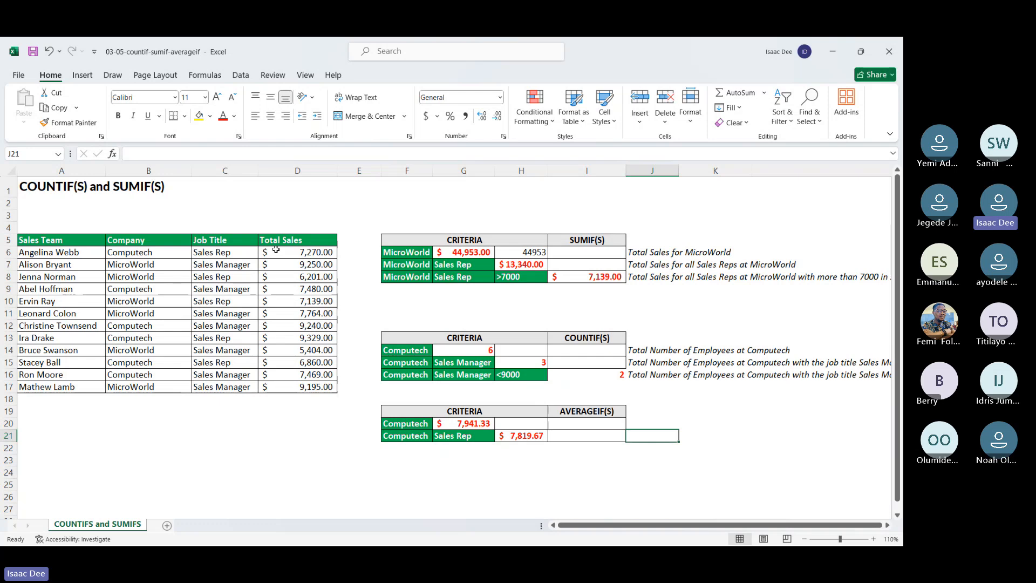
left_click_drag(276, 249, 293, 385)
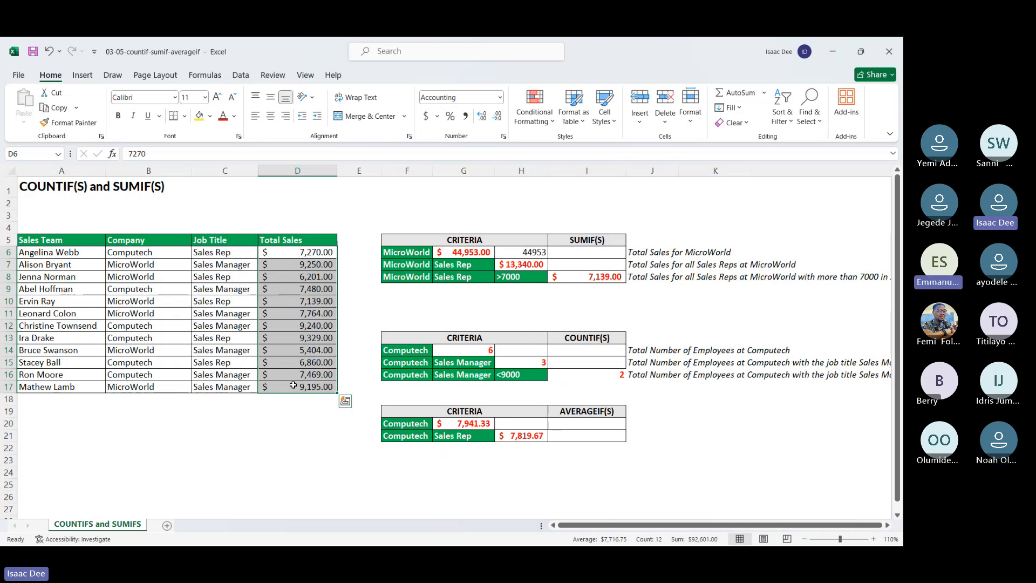
Step: Enter a SUMIF formula in G10 that tests D6:D17 against the >7000 criterion in H8 and sums D6:D17
left_click(440, 301)
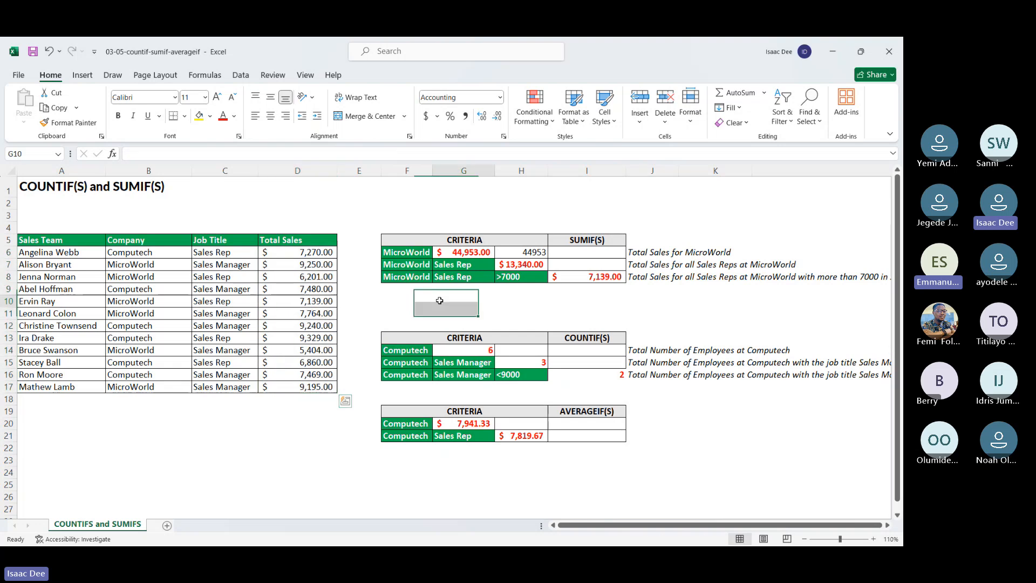
type("=sum")
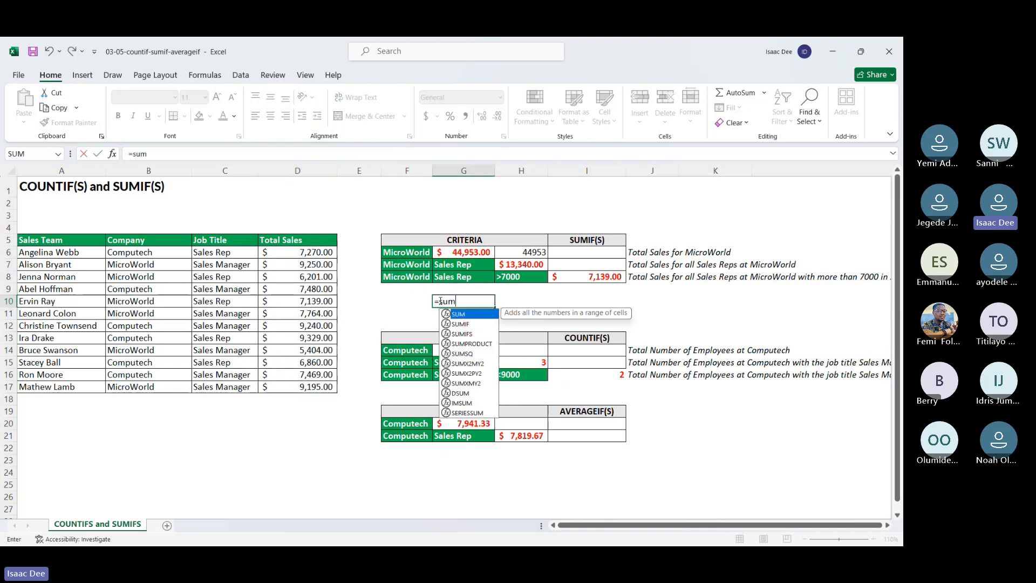
double_click(456, 324)
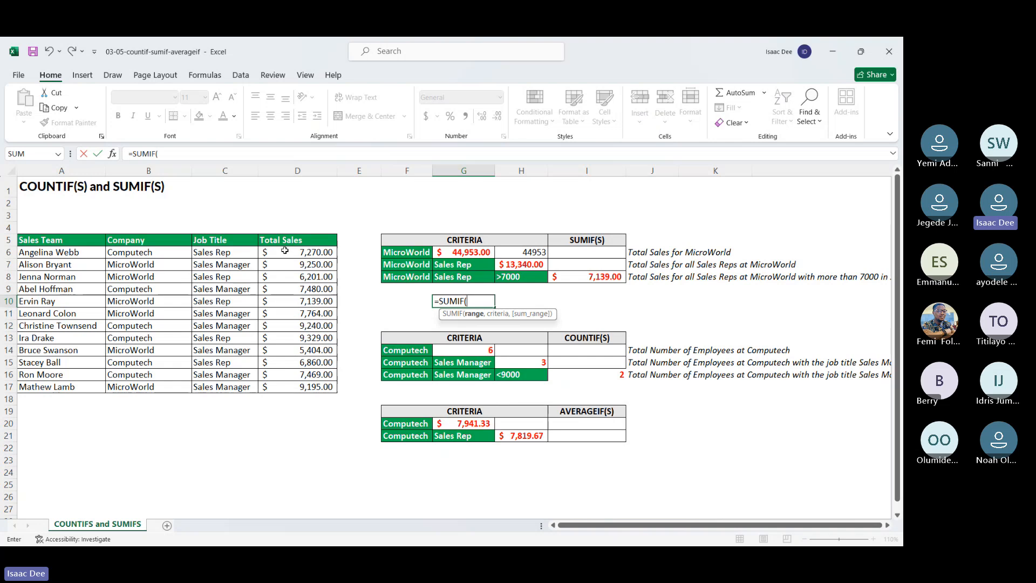
left_click_drag(285, 251, 297, 384)
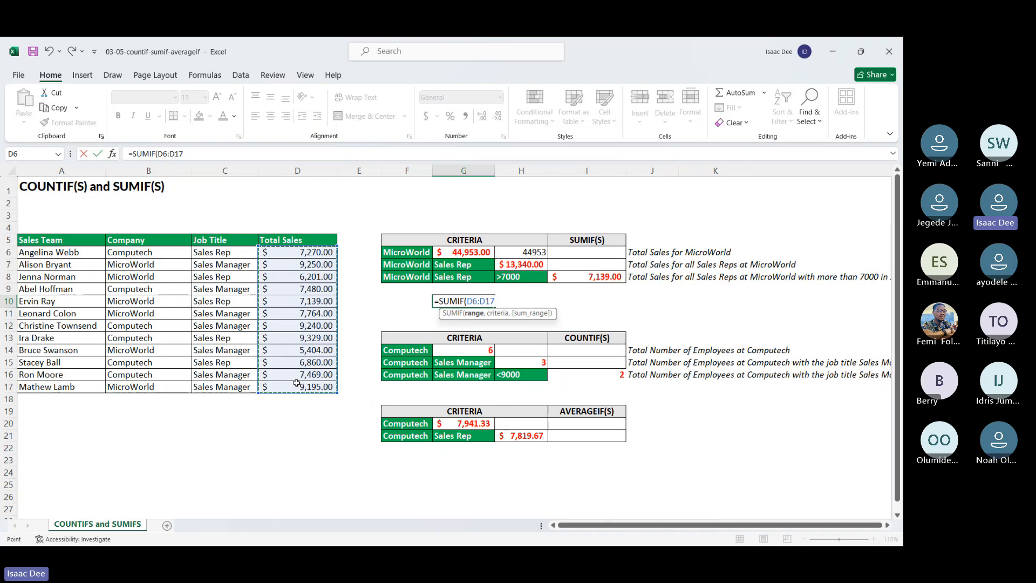
type(",")
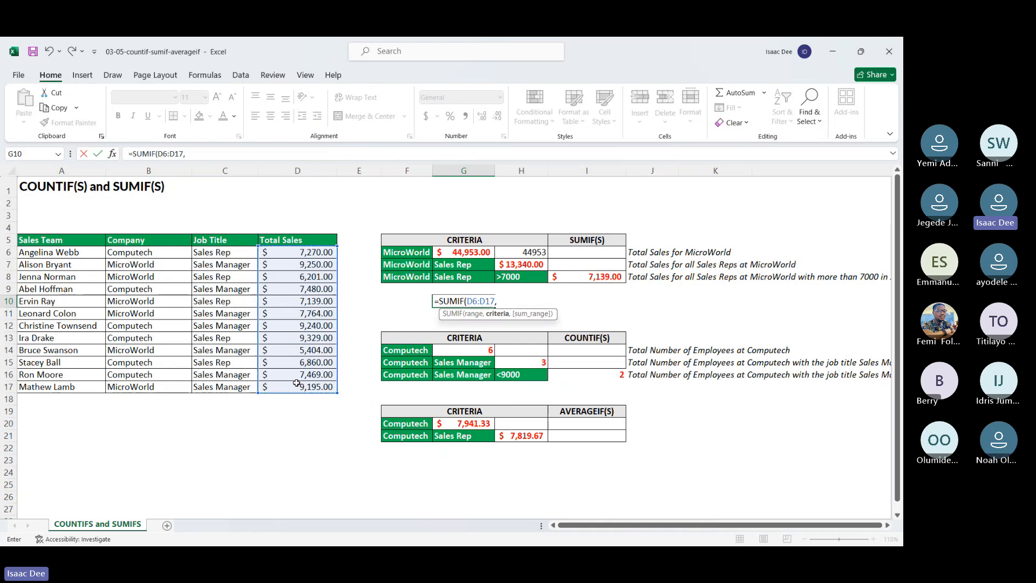
left_click(514, 277)
type(",")
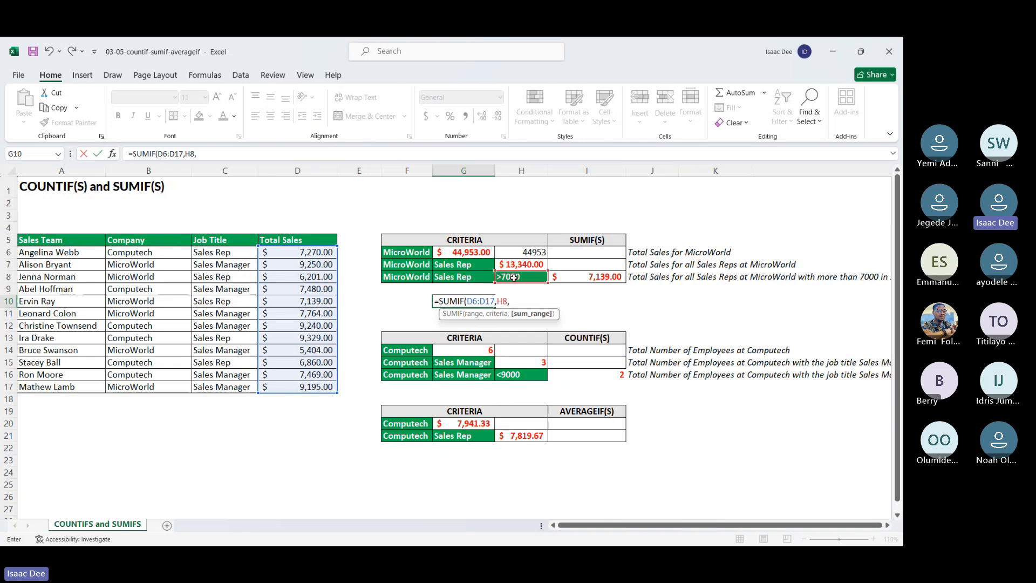
left_click_drag(313, 254, 311, 384)
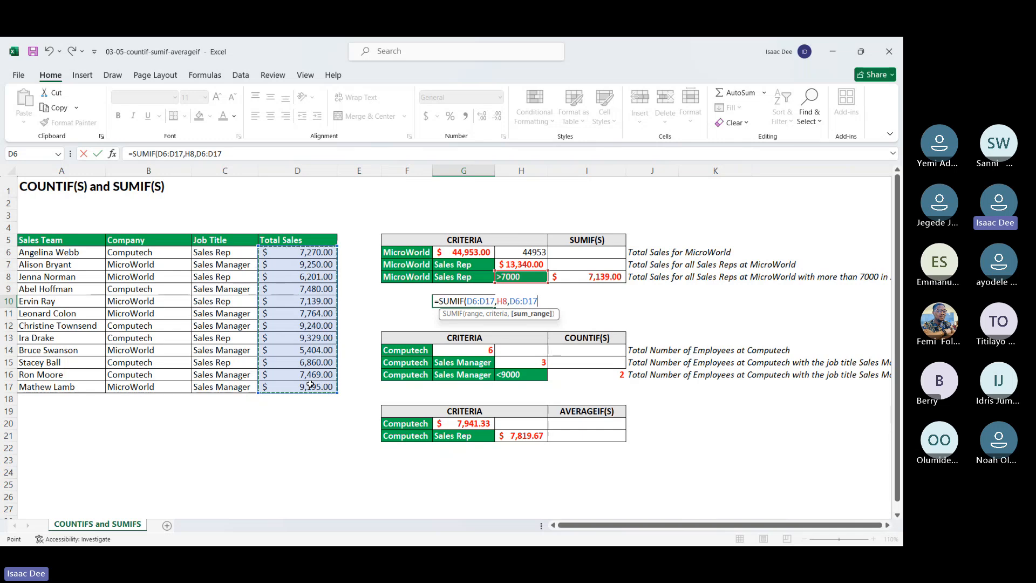
key("Return")
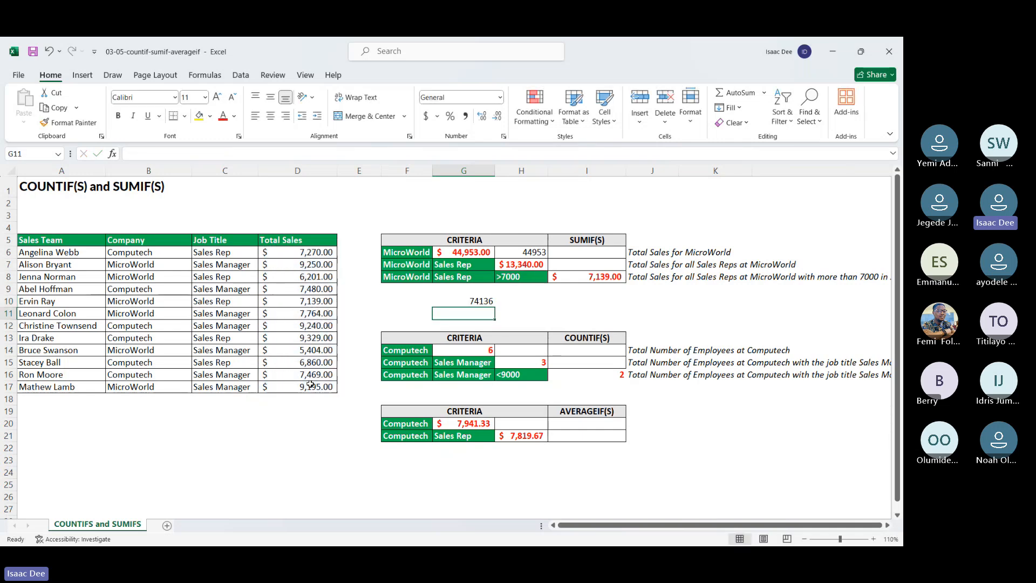
Step: Review the range, criteria and sum range arguments of the SUMIF formula in G10, and clear the cell
left_click(466, 300)
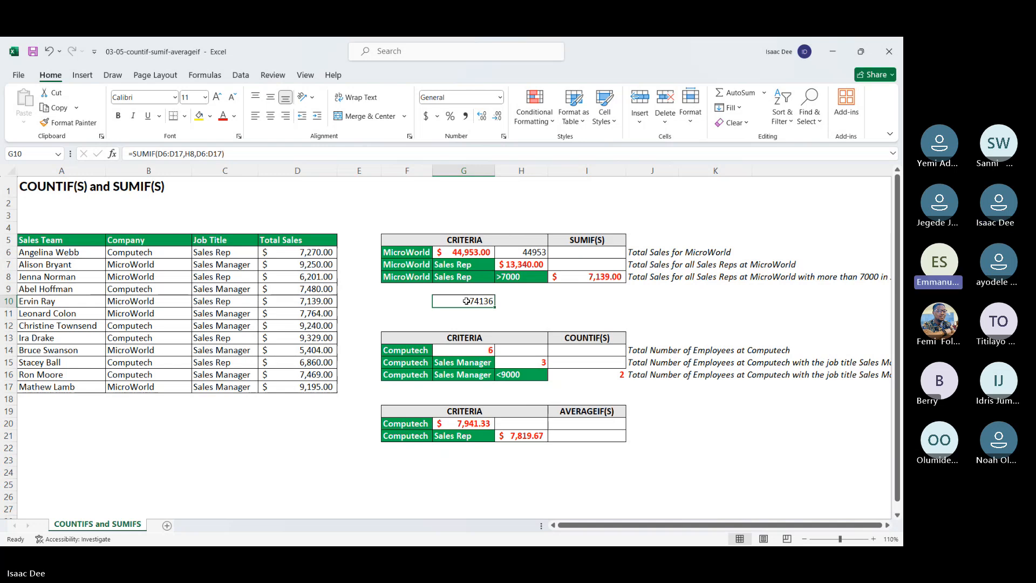
double_click(466, 301)
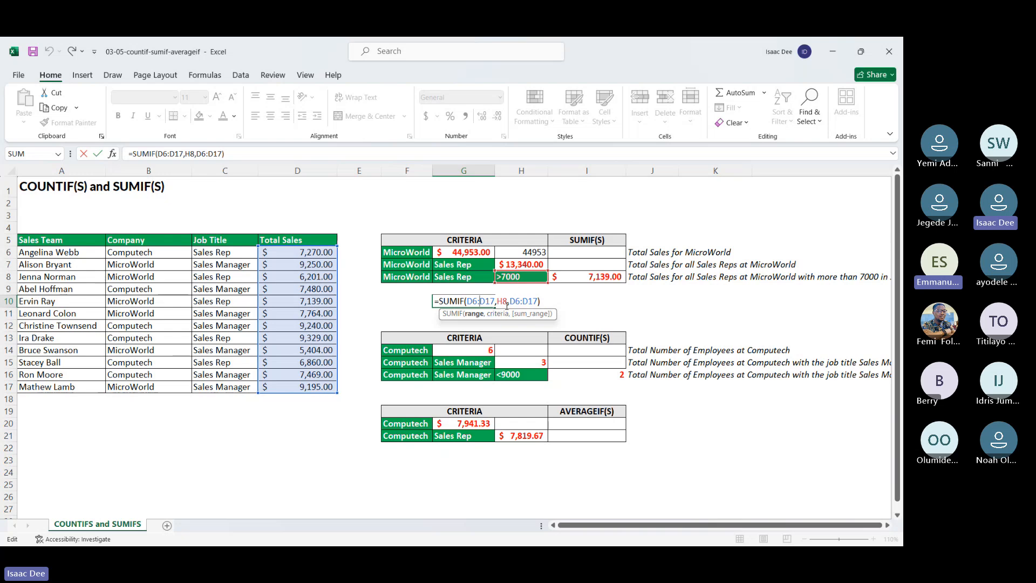
left_click(503, 301)
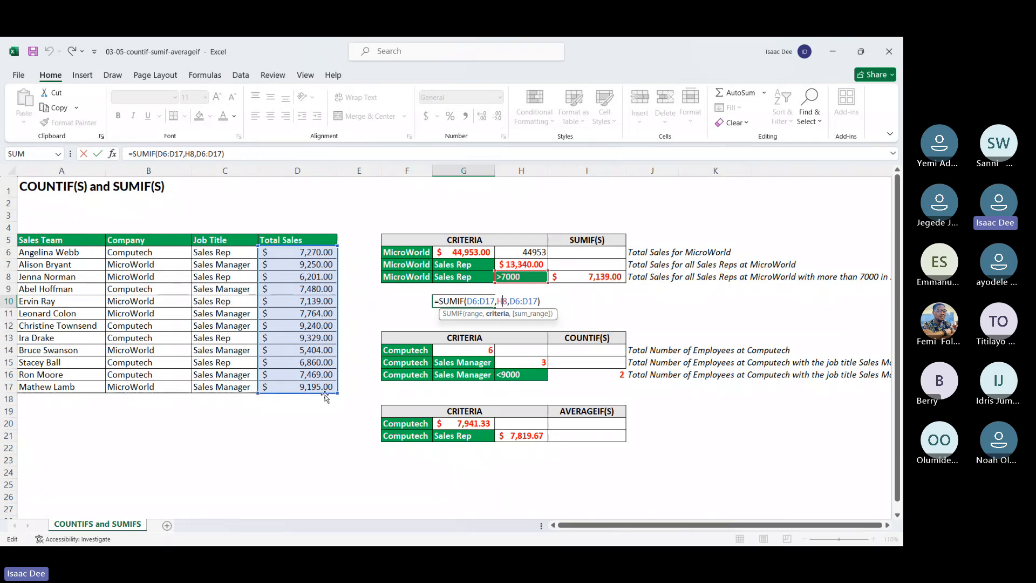
left_click(528, 301)
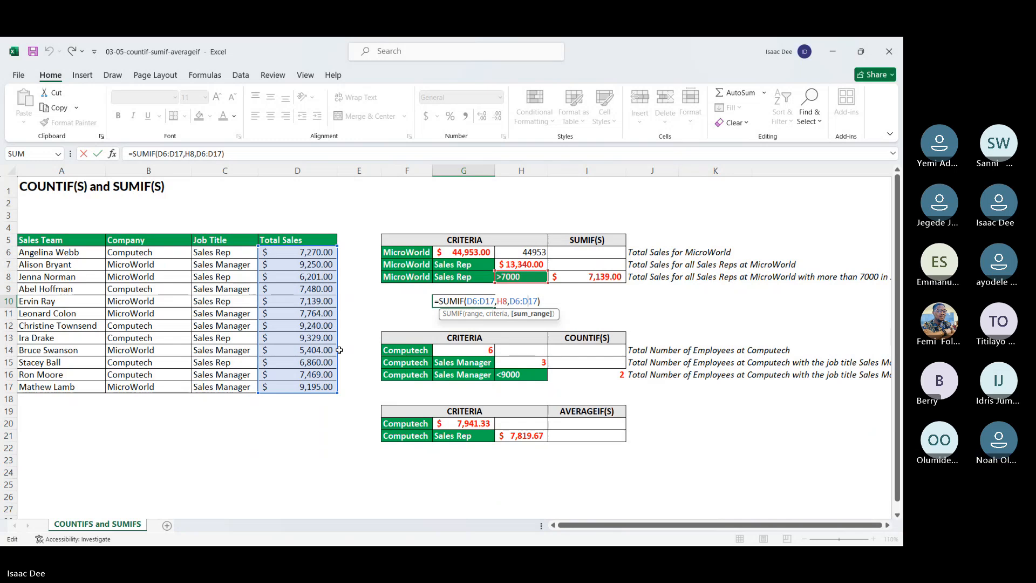
key("Return")
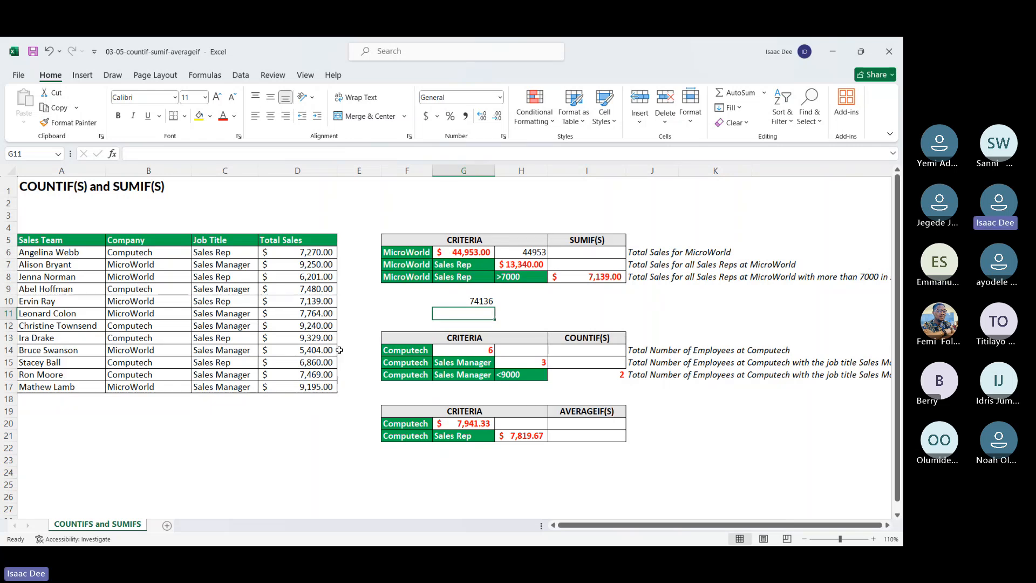
key("Up")
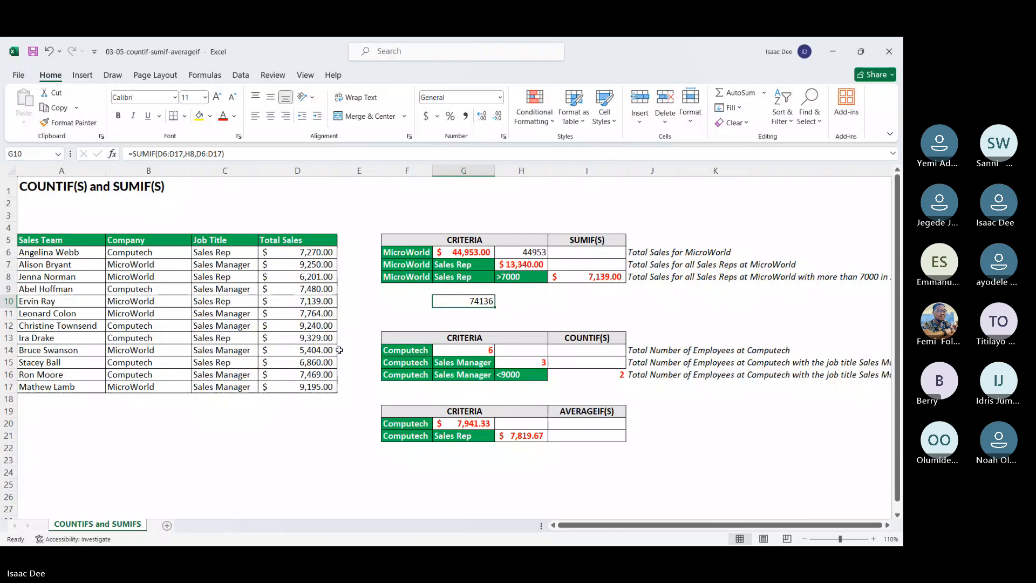
key("Delete")
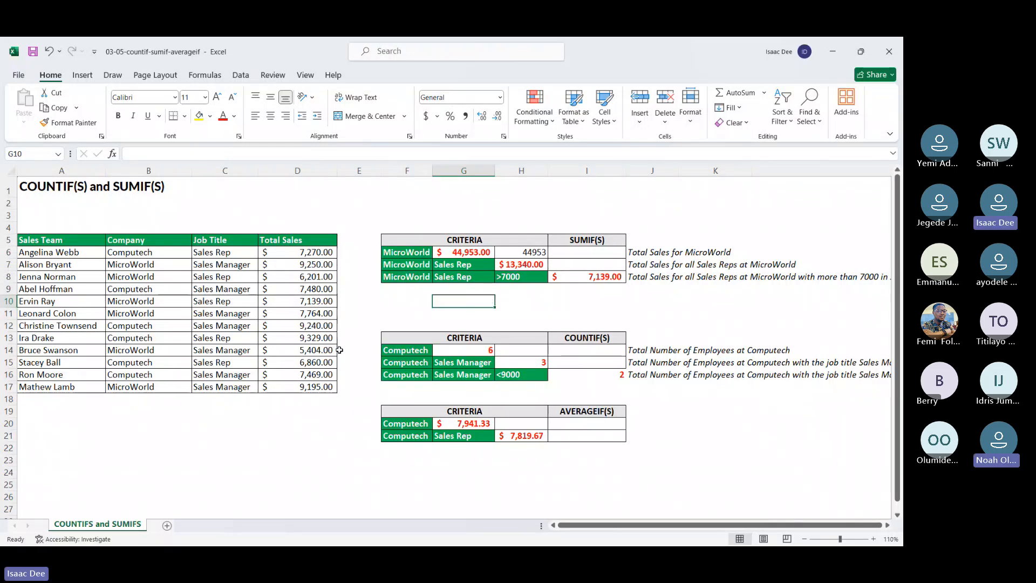
Step: Minimize both open workbooks and open the 03-03-nested-ifs workbook from the Section 3 folder
left_click(831, 47)
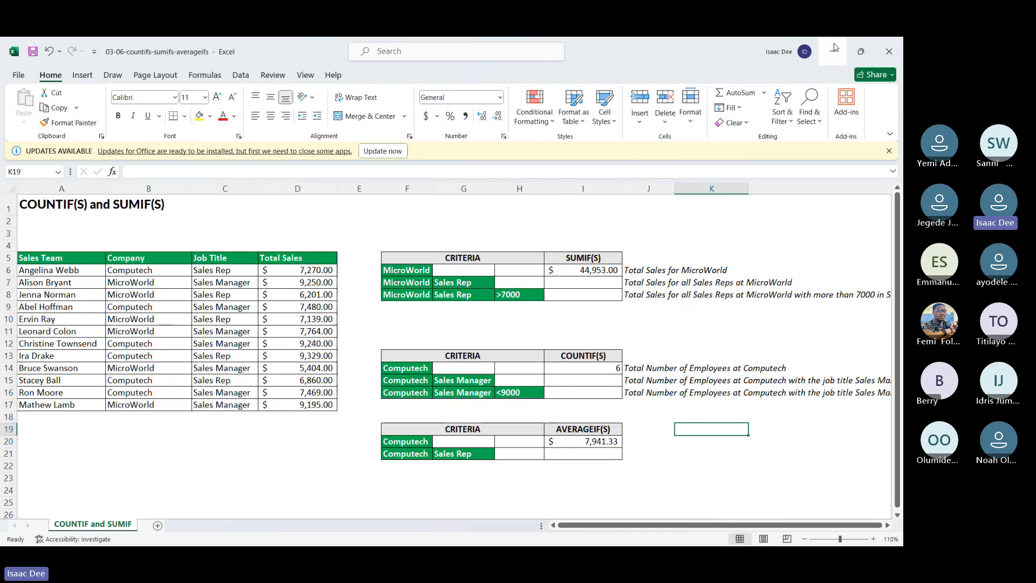
left_click(834, 47)
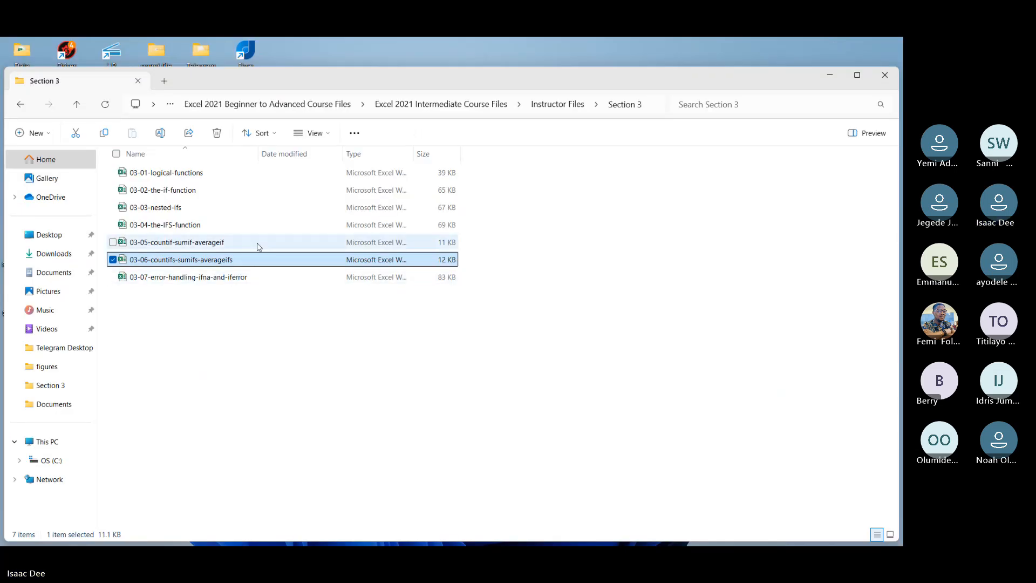
left_click(249, 213)
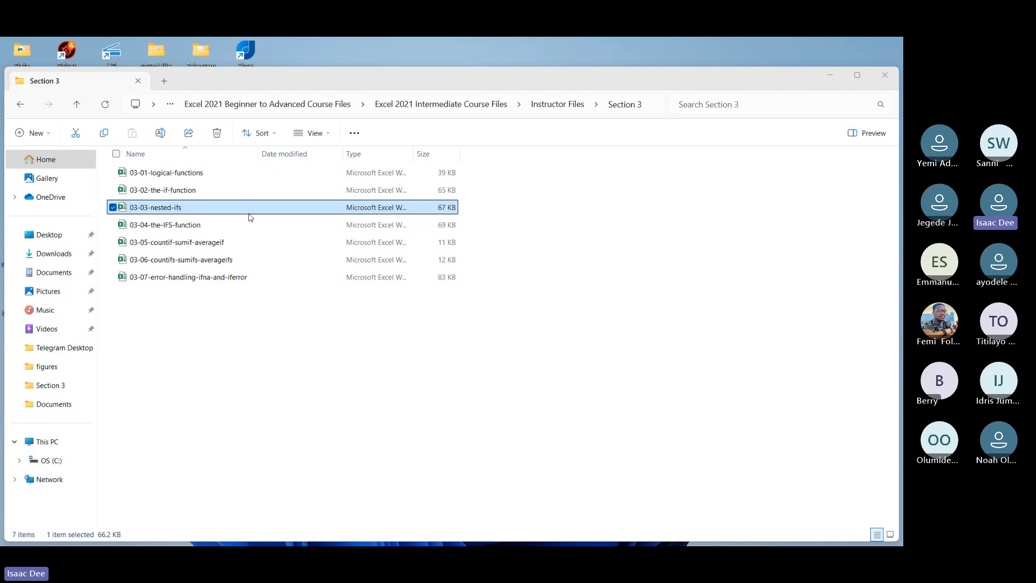
double_click(250, 214)
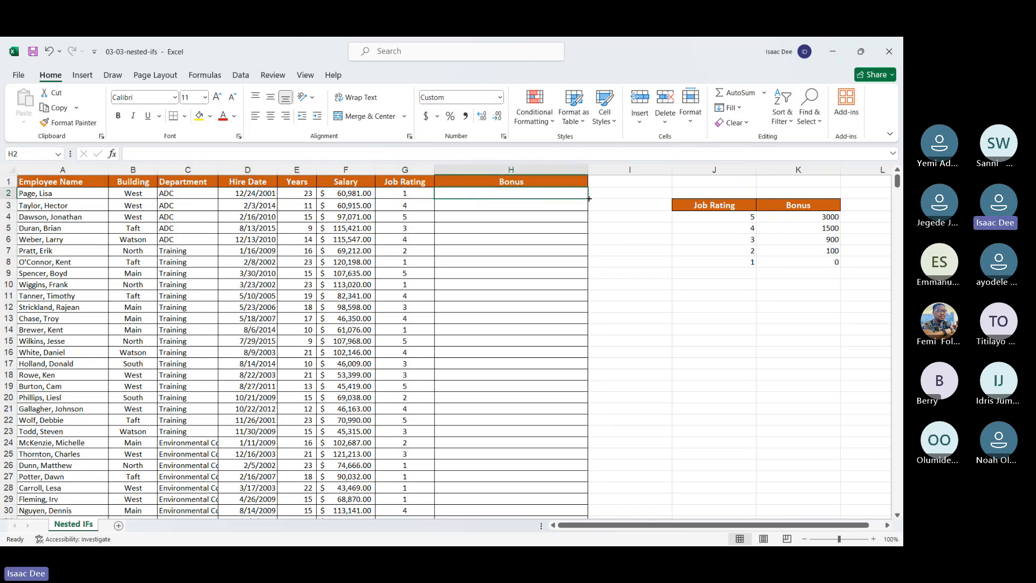
left_click_drag(589, 199, 592, 300)
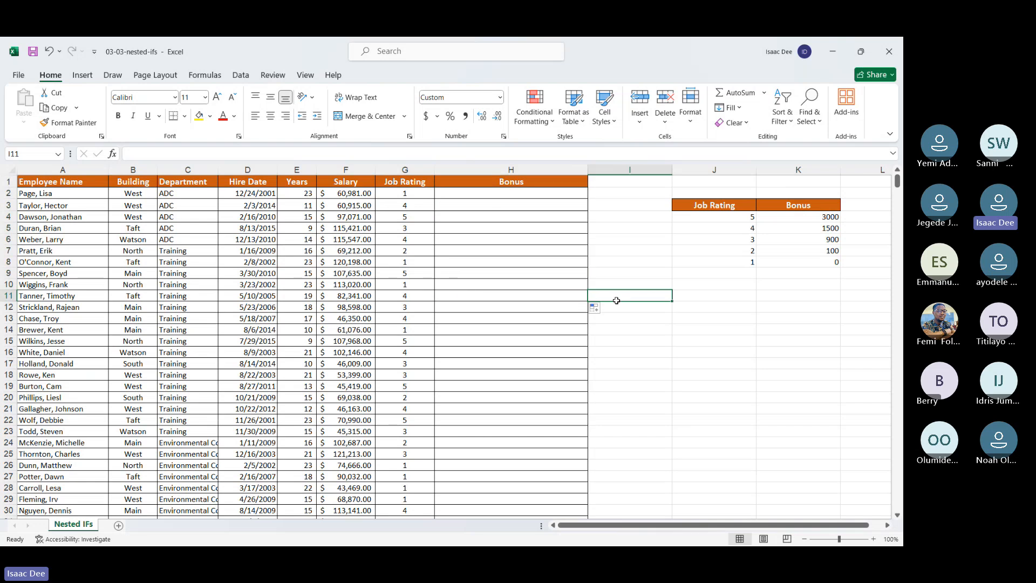
left_click(530, 196)
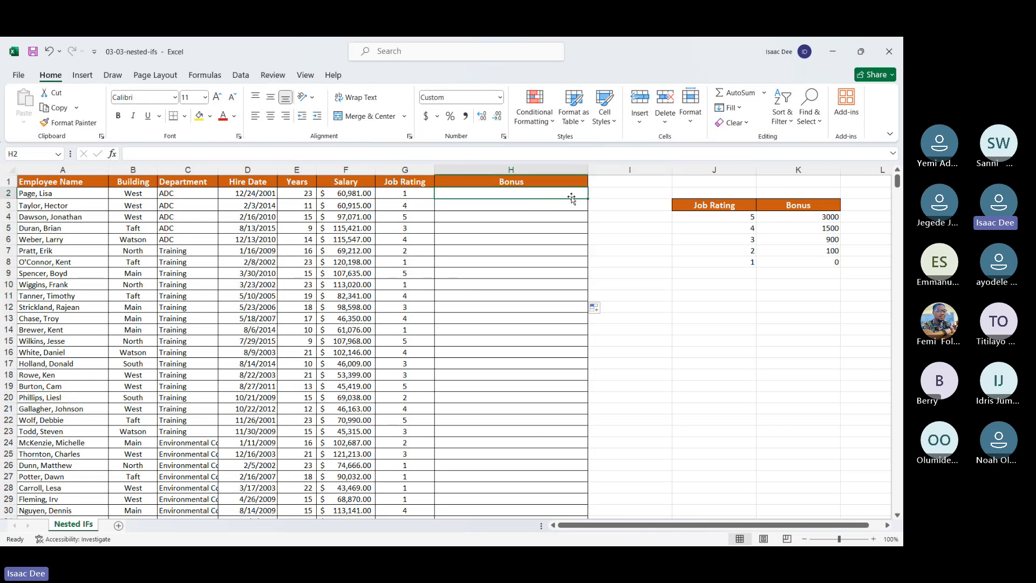
left_click_drag(588, 213, 588, 274)
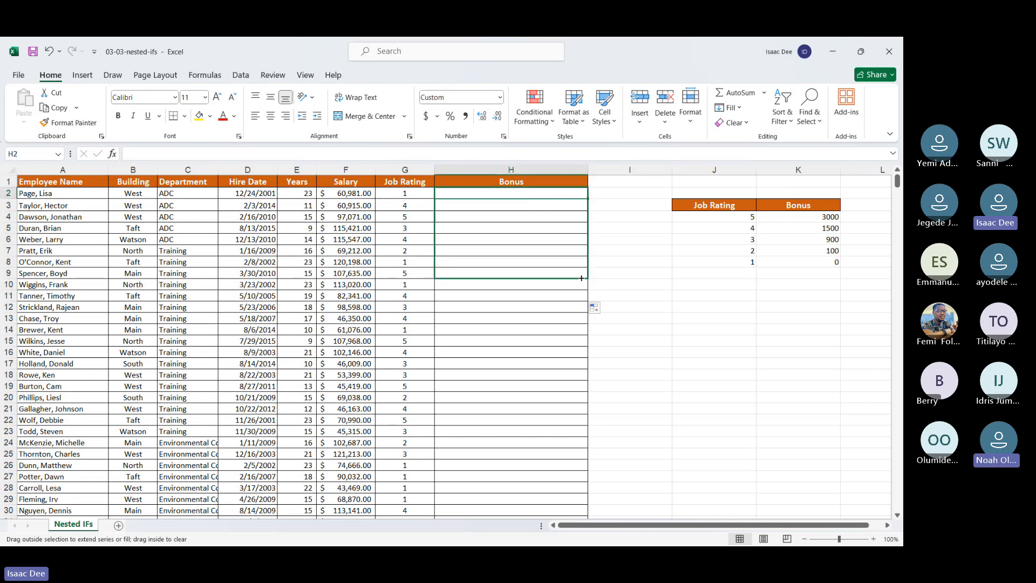
left_click(629, 239)
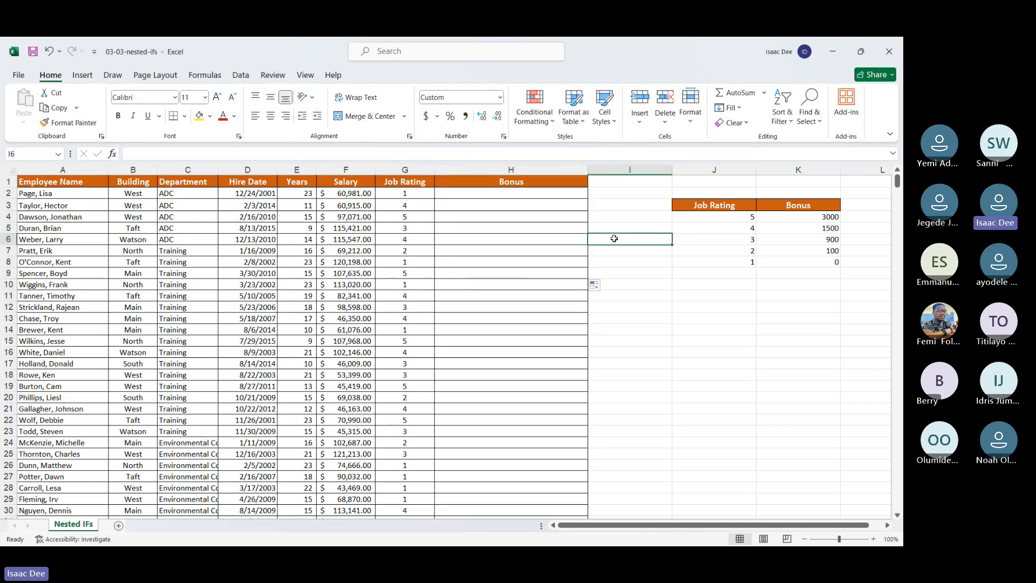
left_click(415, 192)
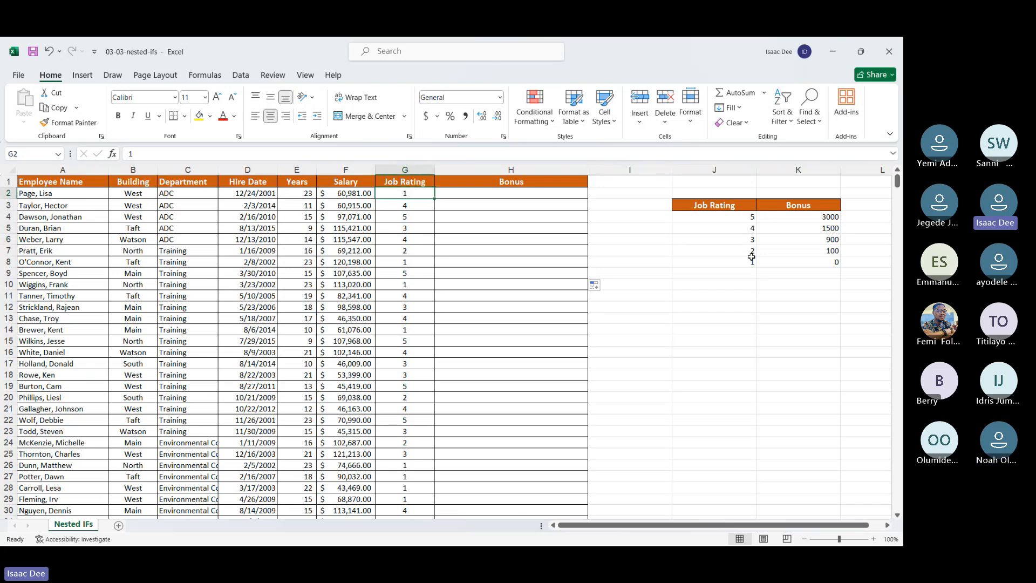
left_click(739, 218)
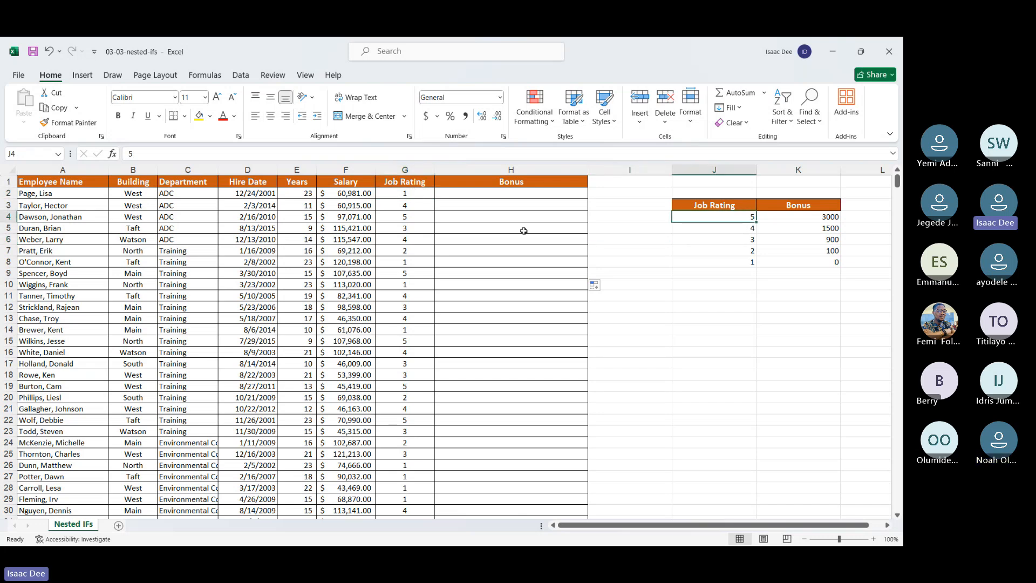
Step: Start an IFS formula in bonus cell H2 whose first logical test compares job rating G2 with the absolute reference $J$4
left_click(486, 193)
type("=ifs")
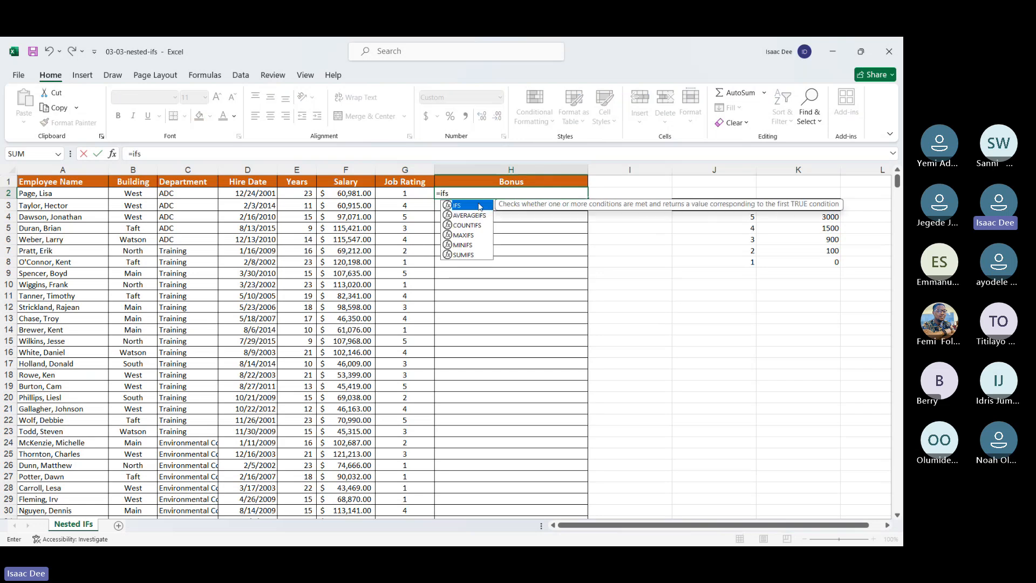
double_click(480, 207)
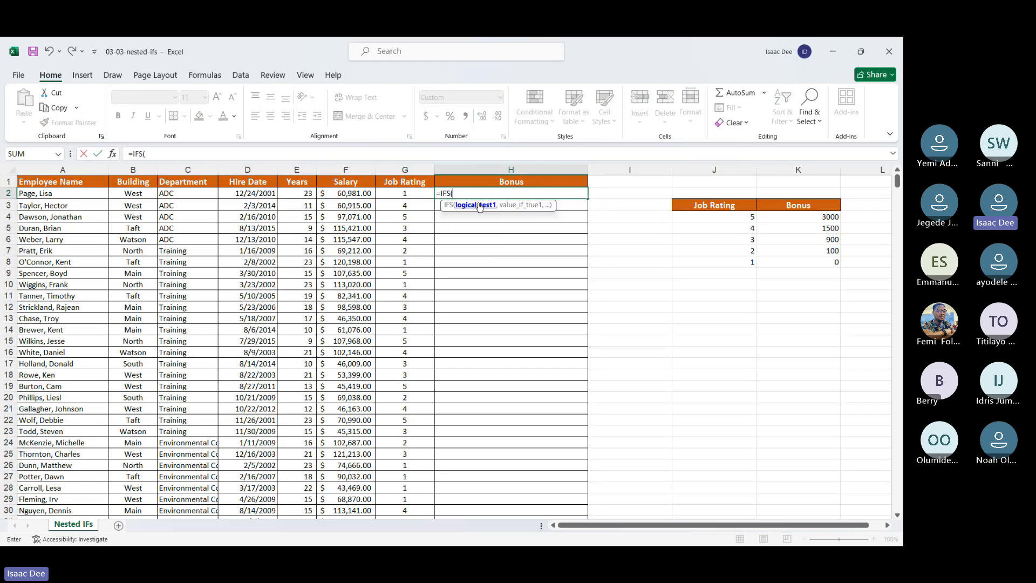
left_click(396, 193)
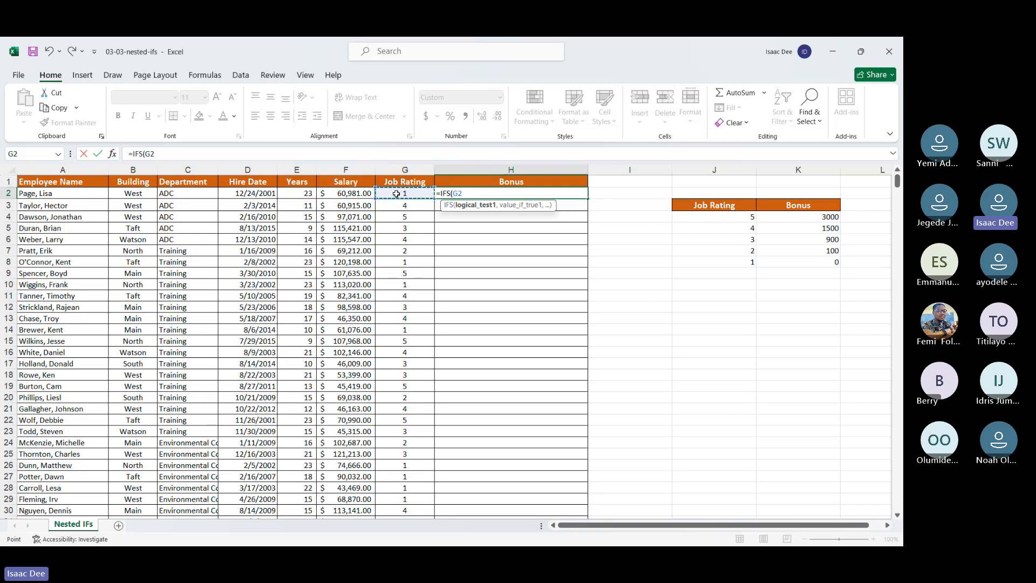
type("=")
left_click(750, 216)
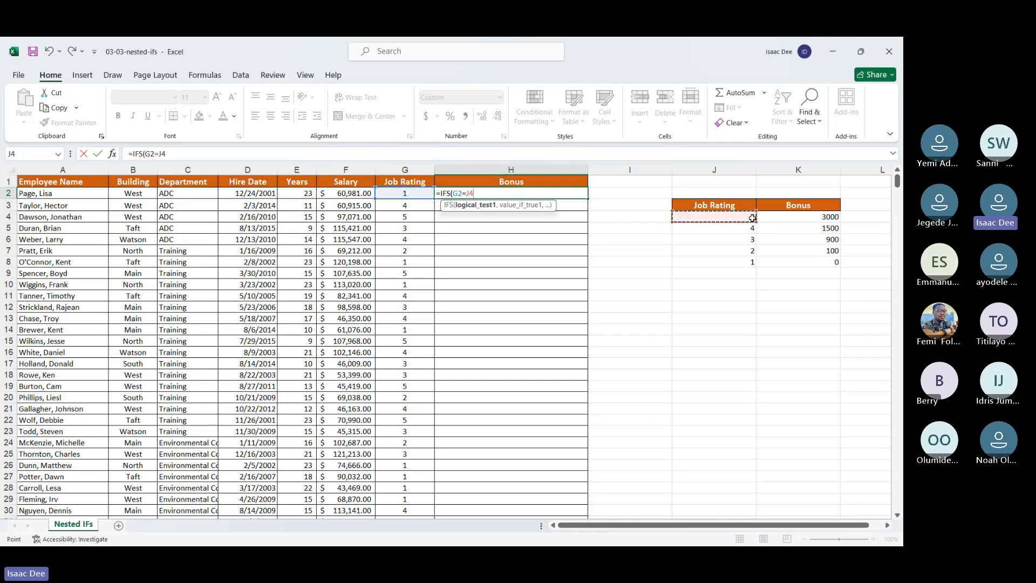
left_click(468, 194)
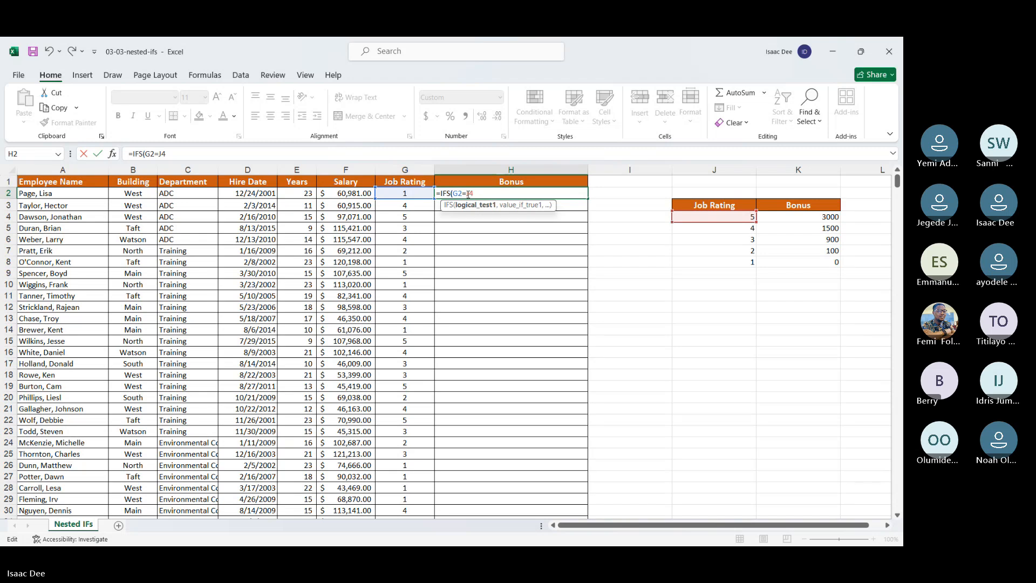
type("$J$4,")
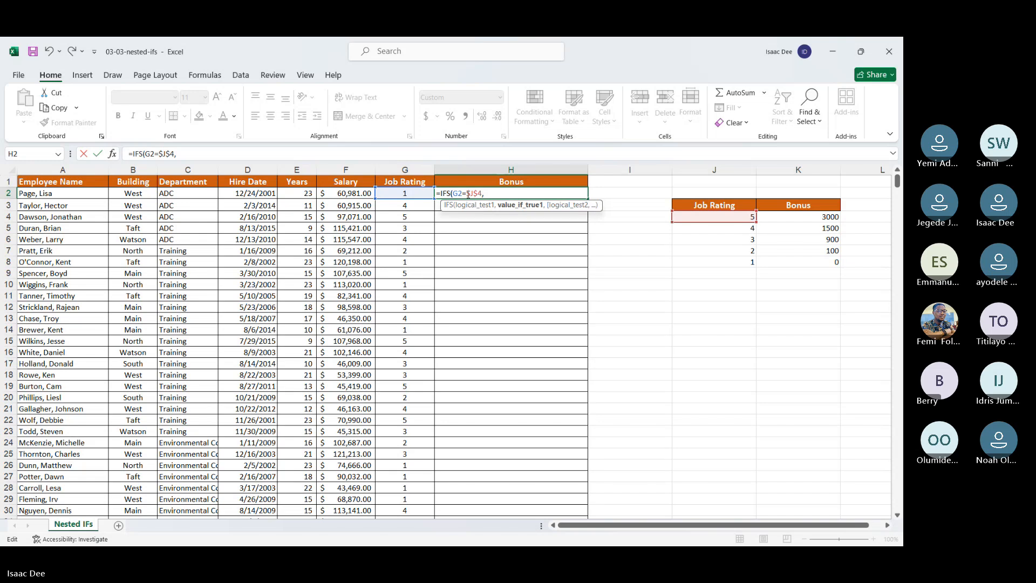
Step: Give the IFS formula in H2 the absolute reference $K$4 as its first value-if-true and close the parenthesis
left_click(789, 217)
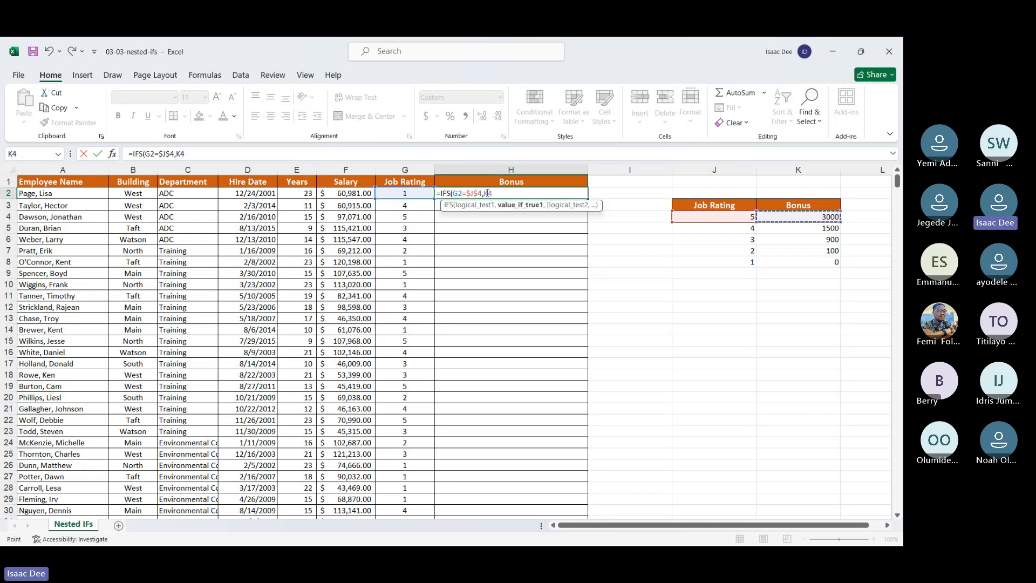
left_click(485, 193)
type("$")
key("Right")
type("$")
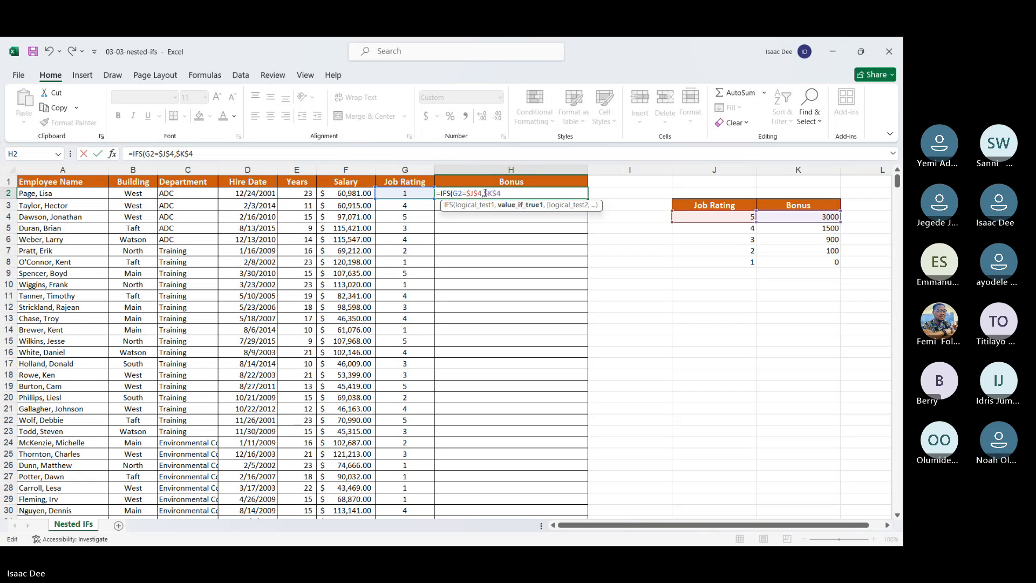
key("Right")
type(")")
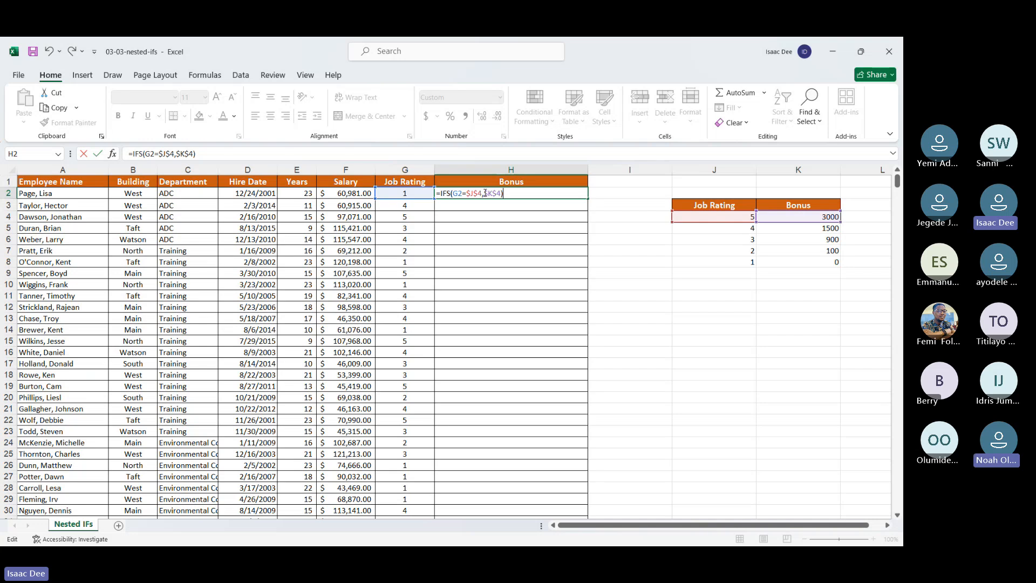
Step: Replace the $J$4 reference in the first logical test of the H2 formula with the number 5
left_click(458, 193)
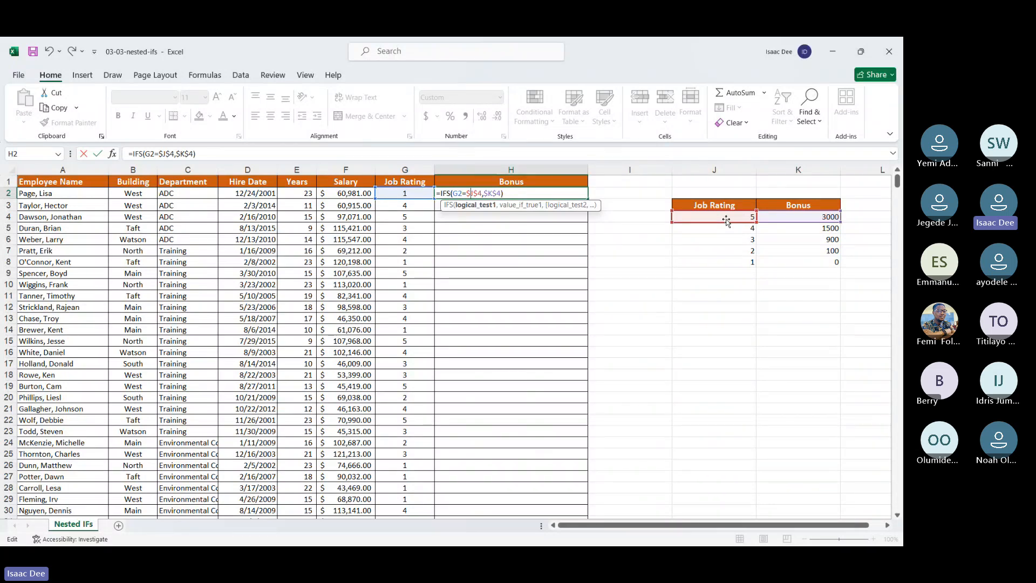
key("Right")
key("Right")
key("BackSpace")
key("BackSpace")
key("BackSpace")
key("BackSpace")
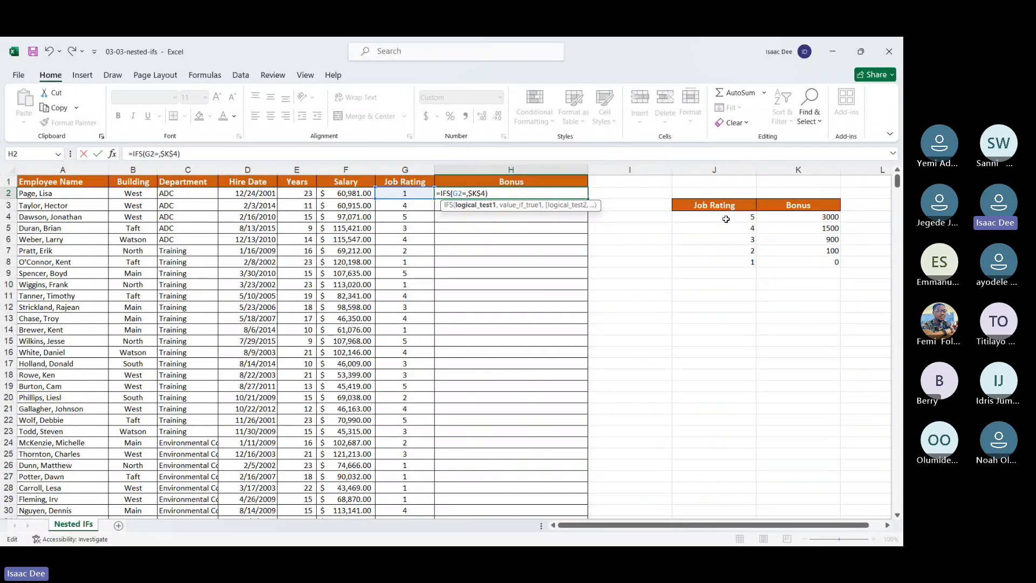
type("5")
Step: Replace the $K$4 value-if-true in the H2 formula with 3000 and enter the formula
key("Right")
key("Right")
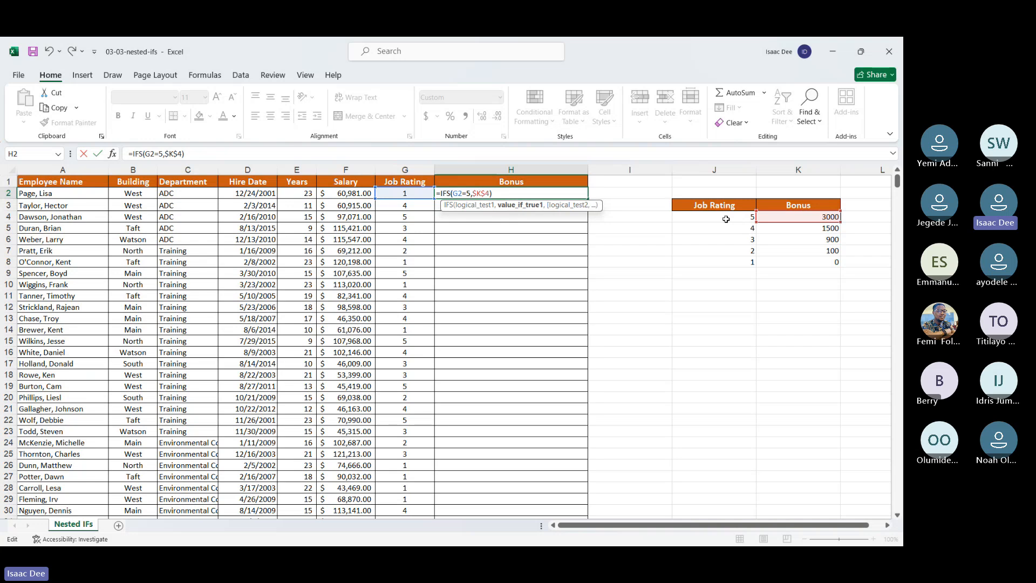
key("BackSpace")
key("BackSpace")
key("BackSpace")
key("BackSpace")
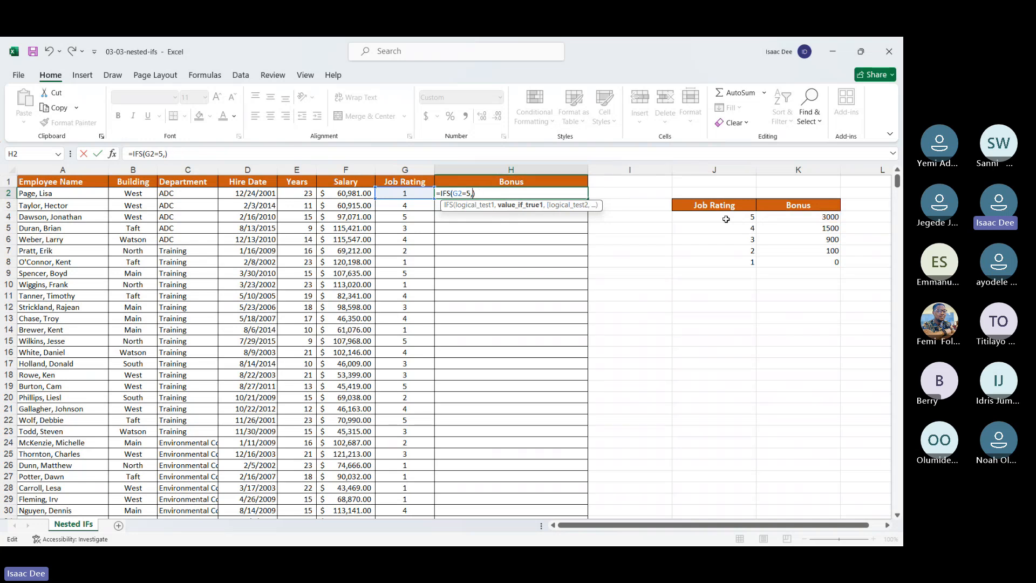
type("3000")
key("Return")
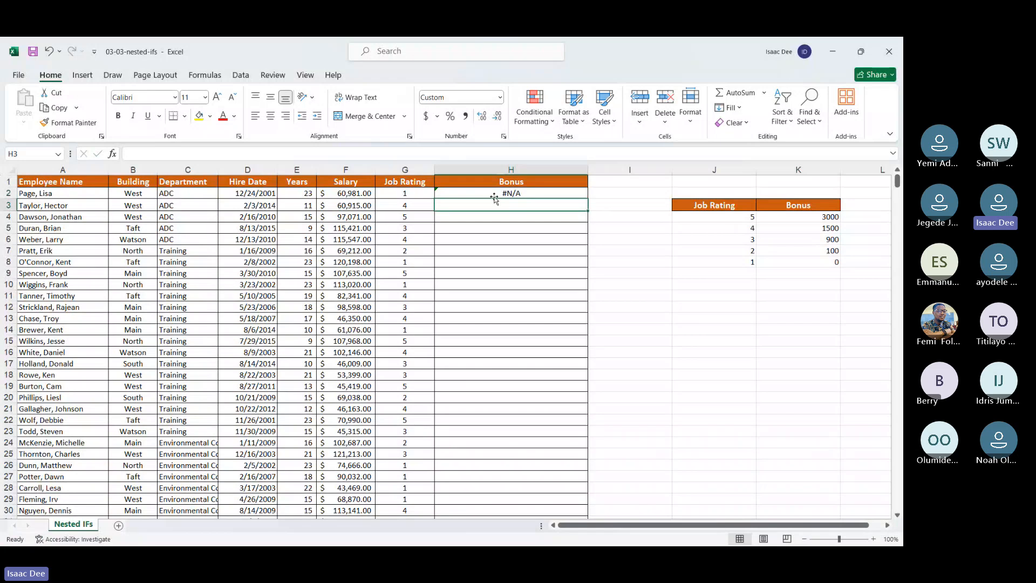
Step: Review the arguments of the IFS formula in H2 and check the explanation of the cell's error
left_click(481, 193)
double_click(481, 192)
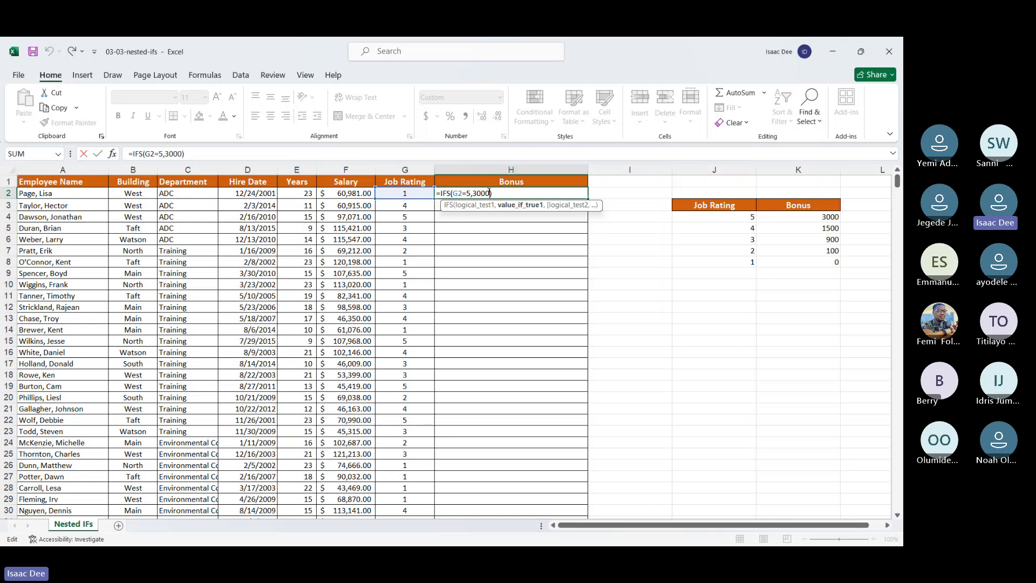
key("Return")
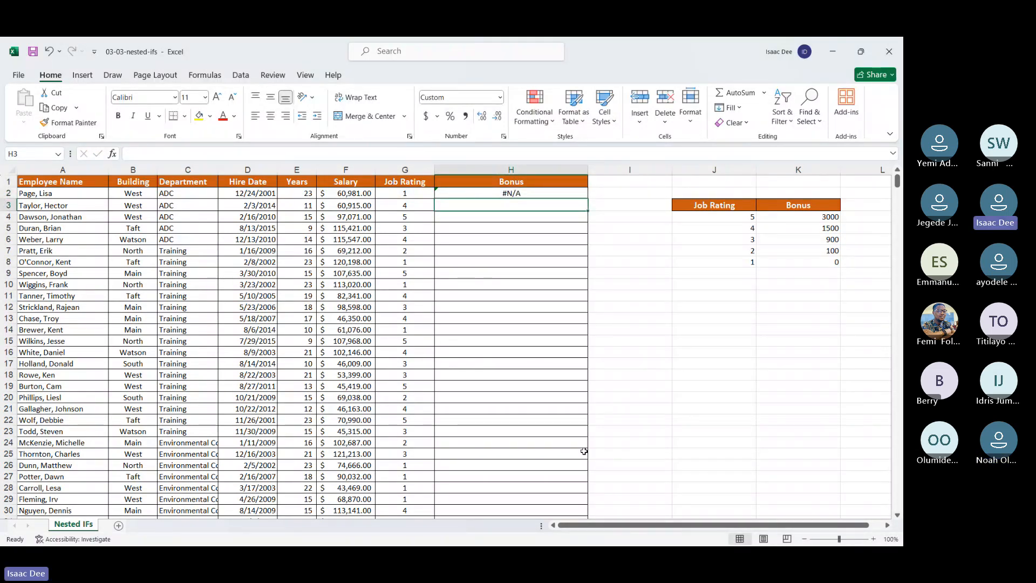
left_click(487, 190)
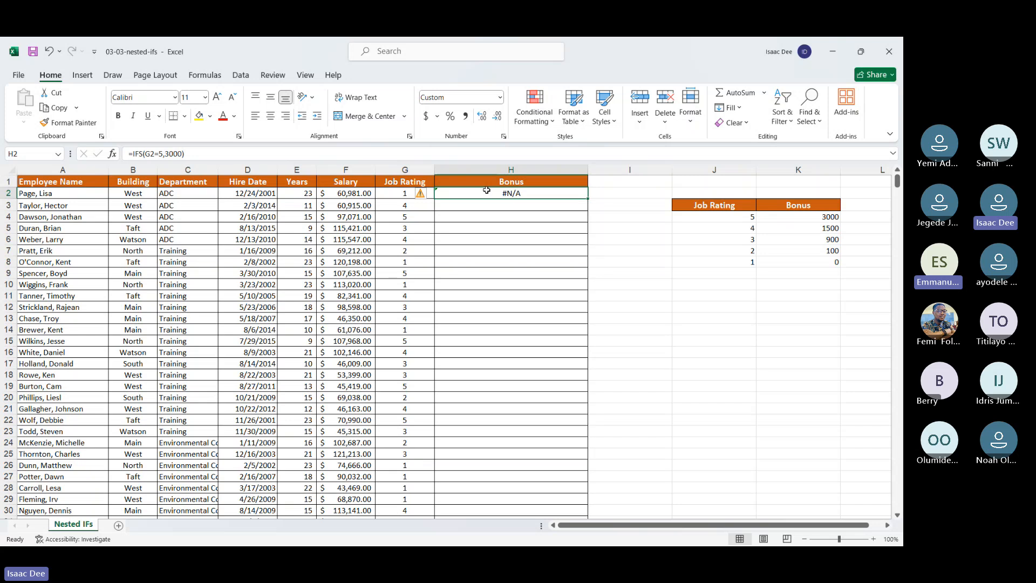
mouse_move(423, 194)
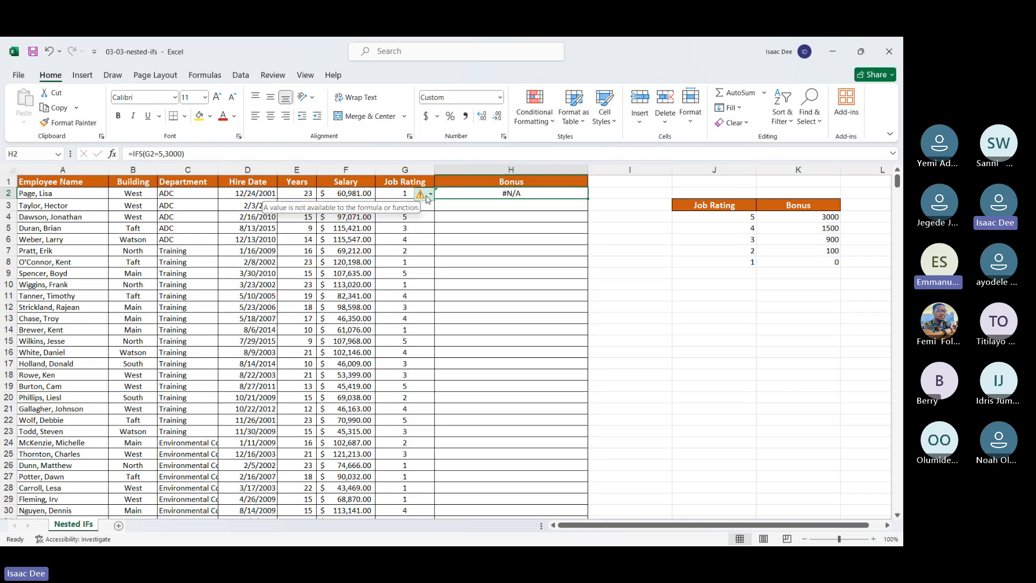
left_click(429, 194)
left_click(429, 198)
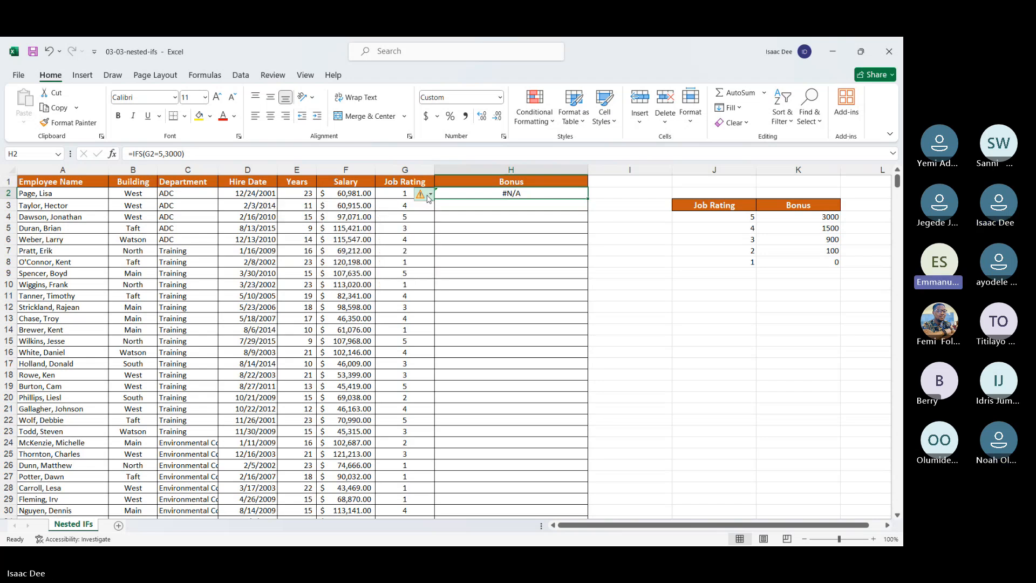
Step: Add a second condition to the IFS formula in H2 that returns 1500 when G2=4
double_click(547, 193)
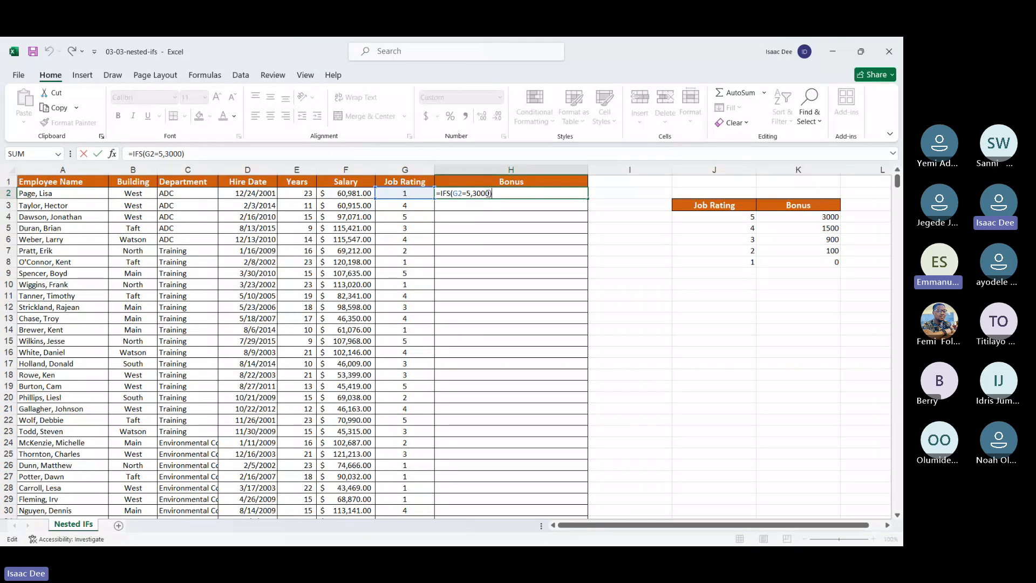
left_click(490, 193)
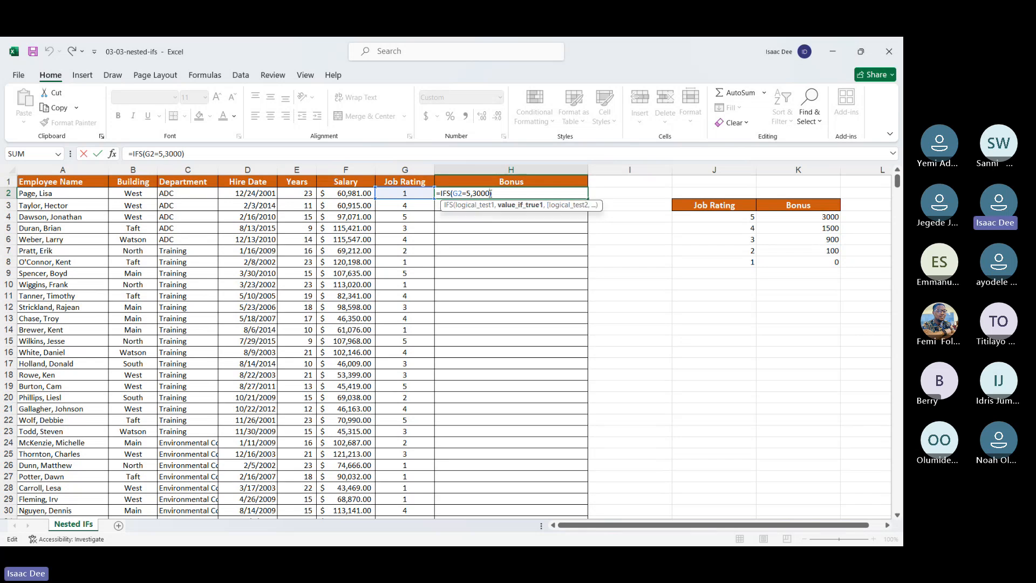
type(",")
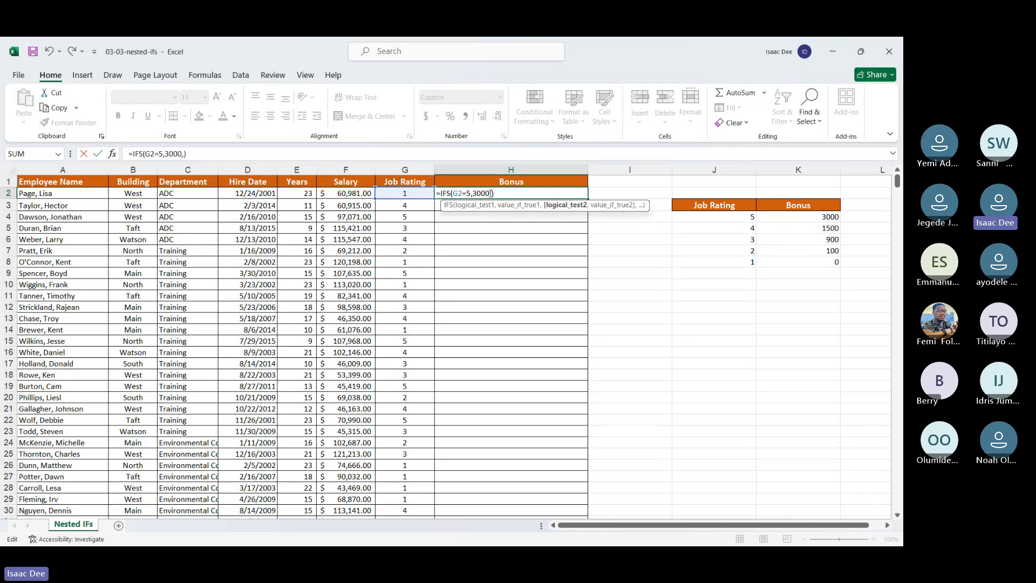
left_click(405, 195)
type("=4,")
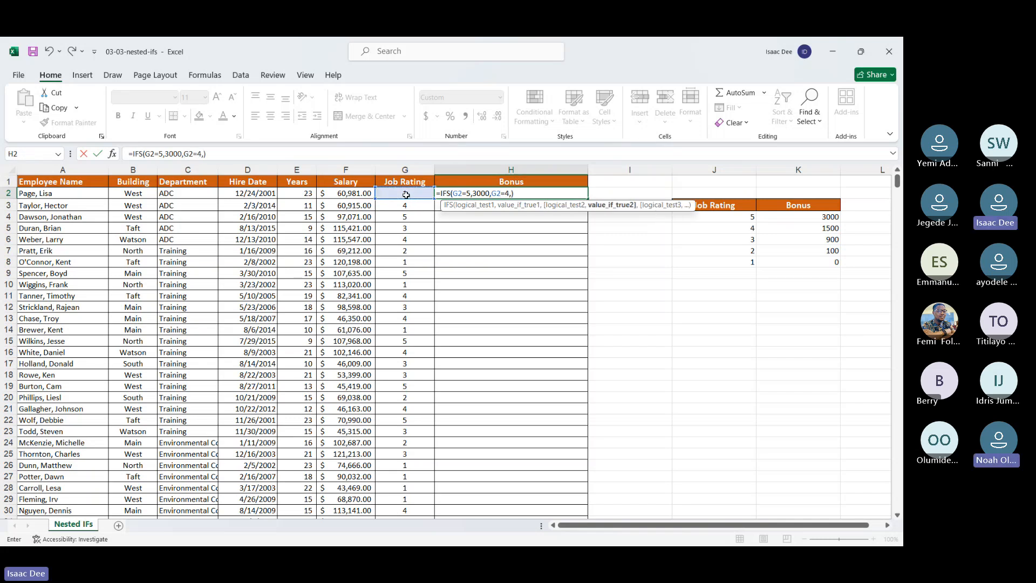
type("1500")
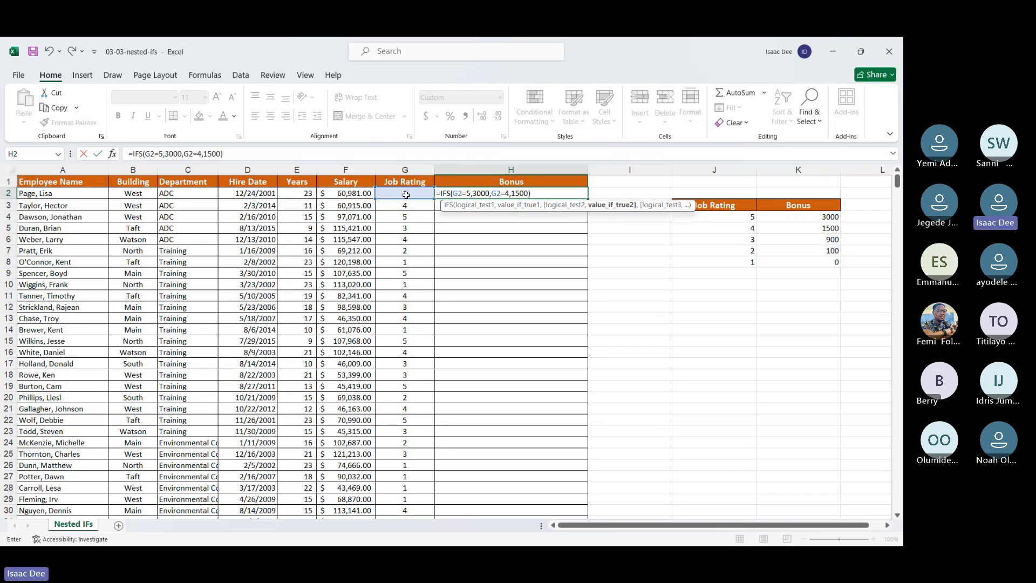
key("Return")
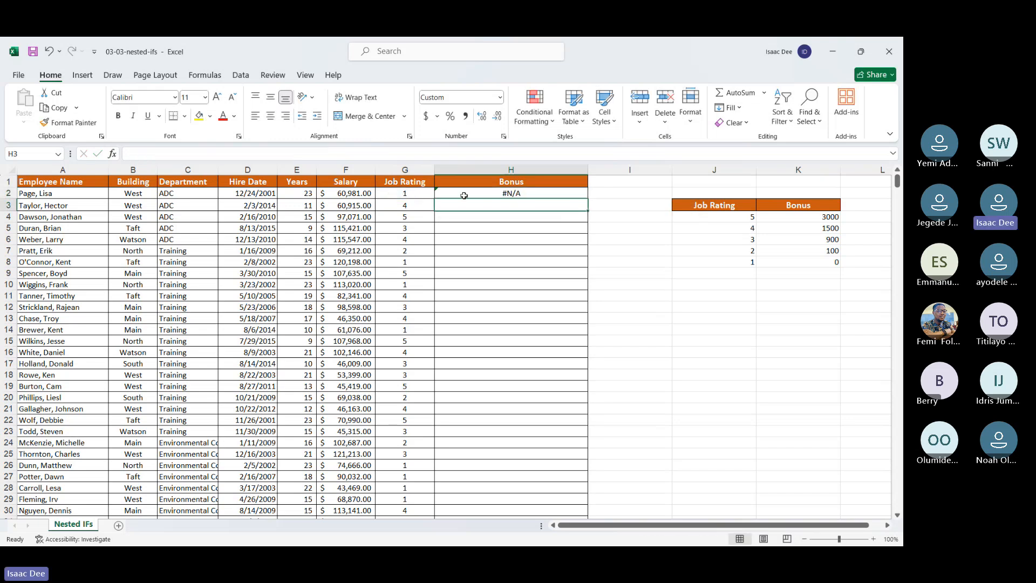
Step: Copy the two-condition IFS formula from H2 down to H5
left_click(464, 196)
left_click_drag(587, 200, 587, 236)
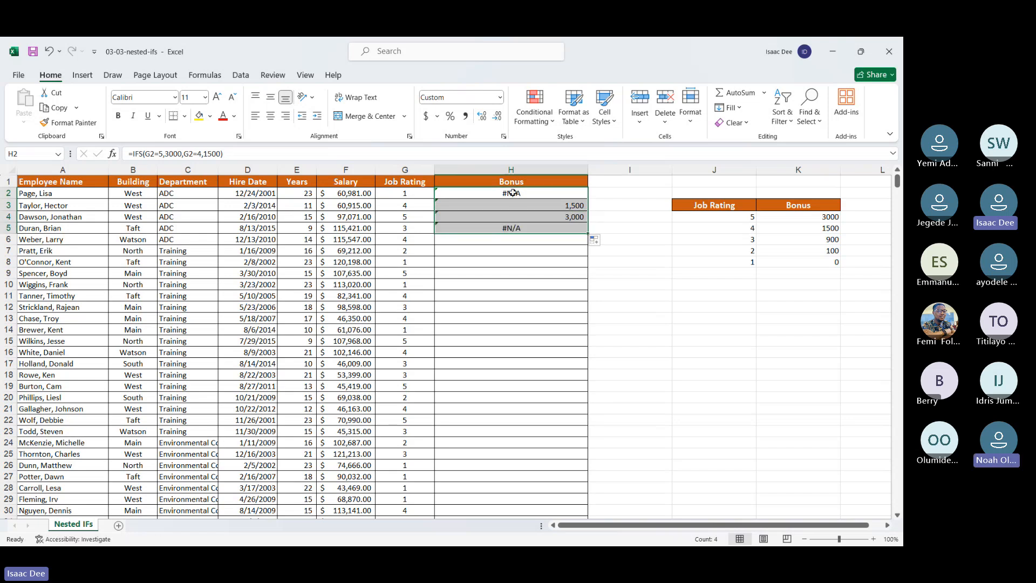
left_click(513, 194)
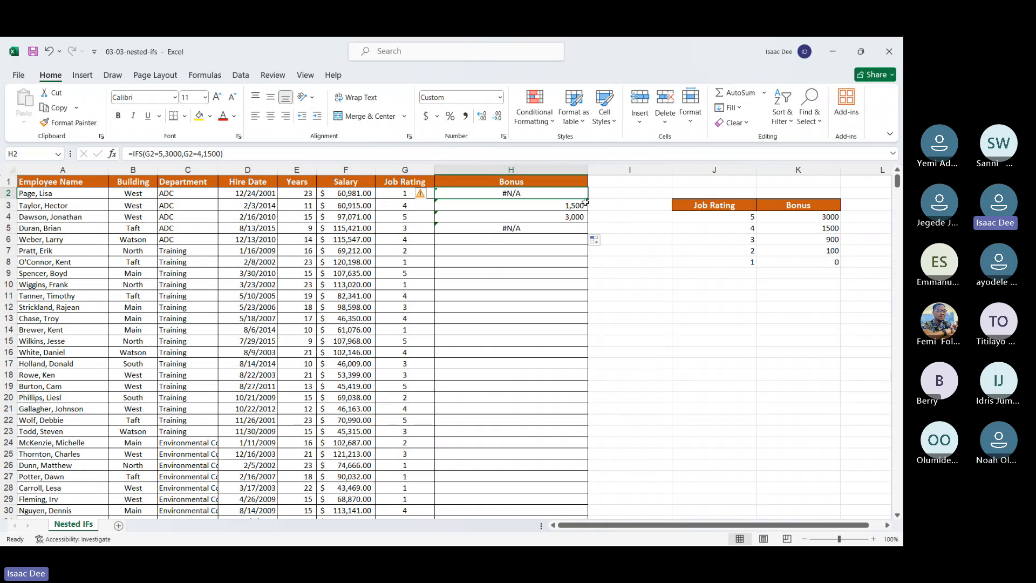
left_click_drag(588, 200, 589, 234)
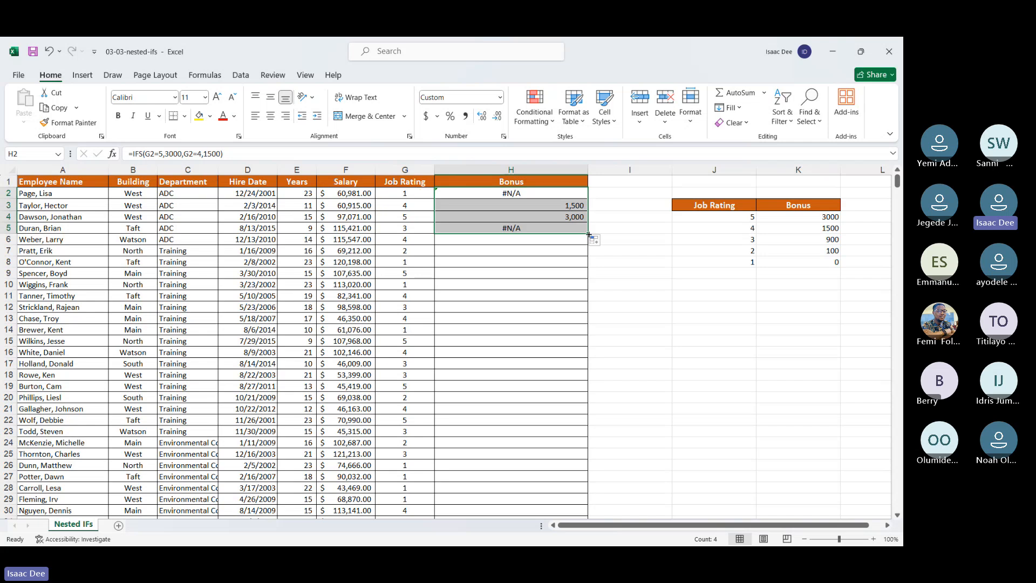
Step: Extend the IFS formula down the rest of the Bonus column and look through the filled rows
double_click(589, 234)
left_click(637, 323)
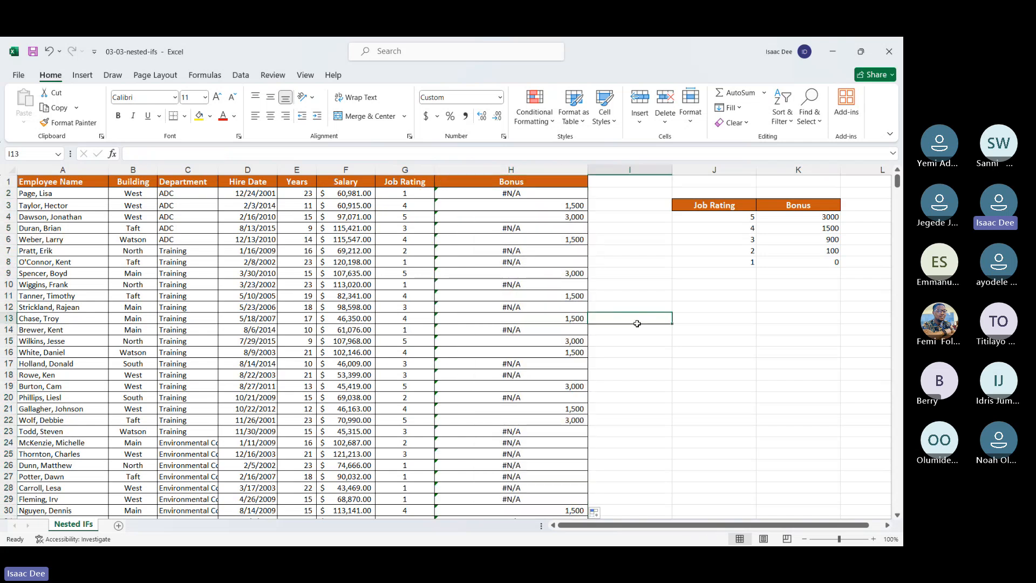
left_click(676, 384)
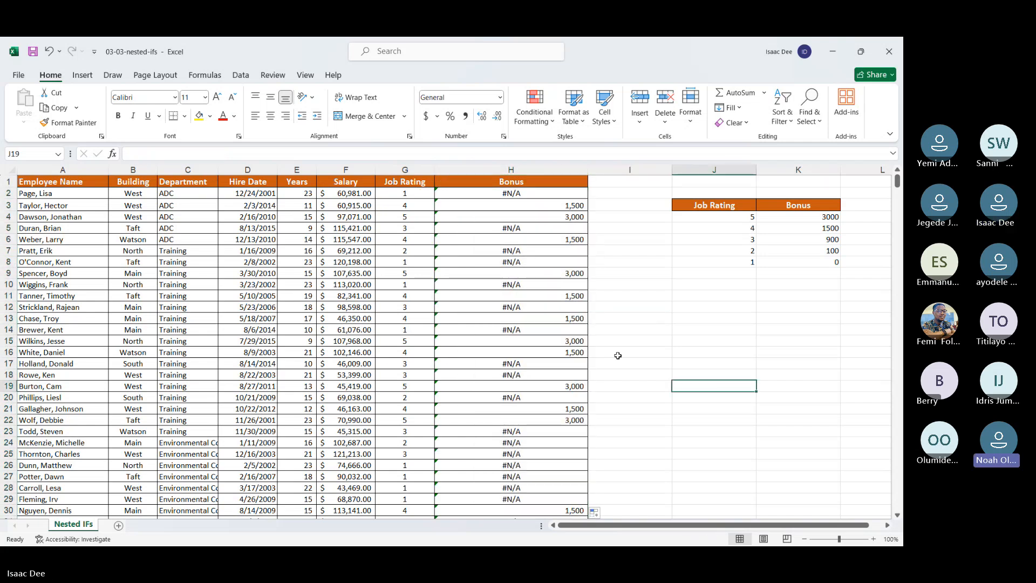
left_click(622, 339)
scroll(553, 389, "down", 20)
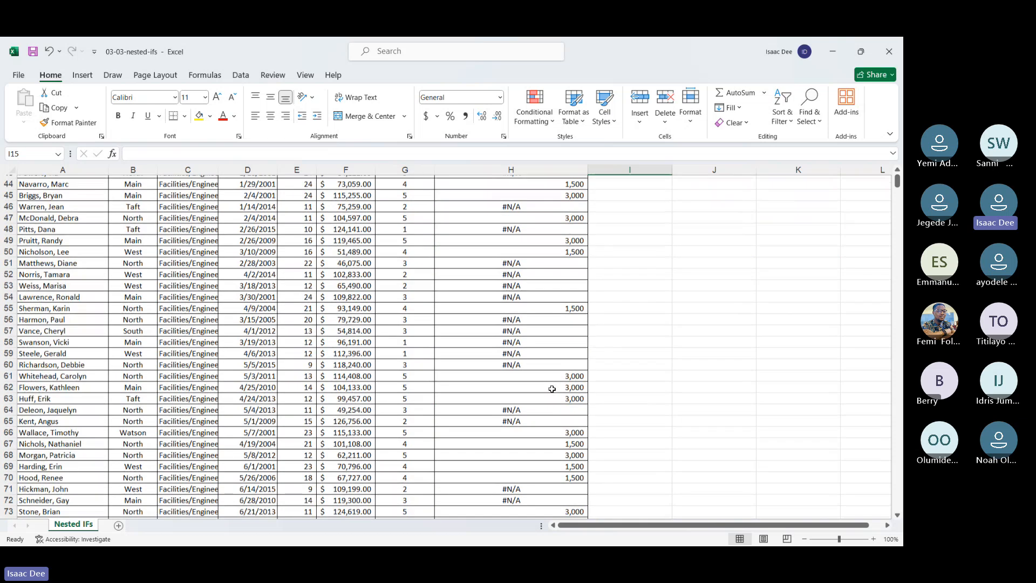
scroll(552, 388, "down", 15)
scroll(552, 388, "up", 20)
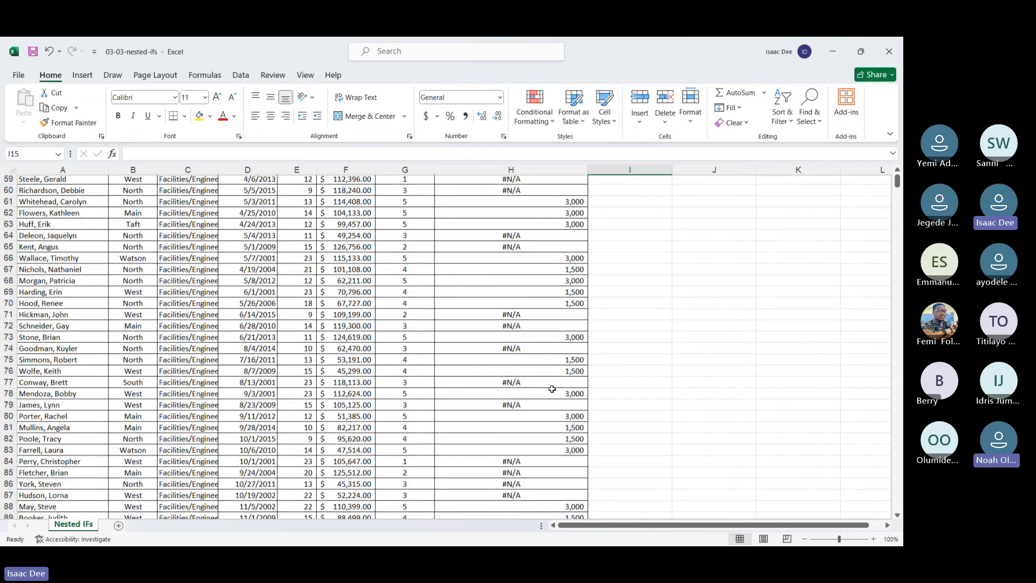
left_click(524, 194)
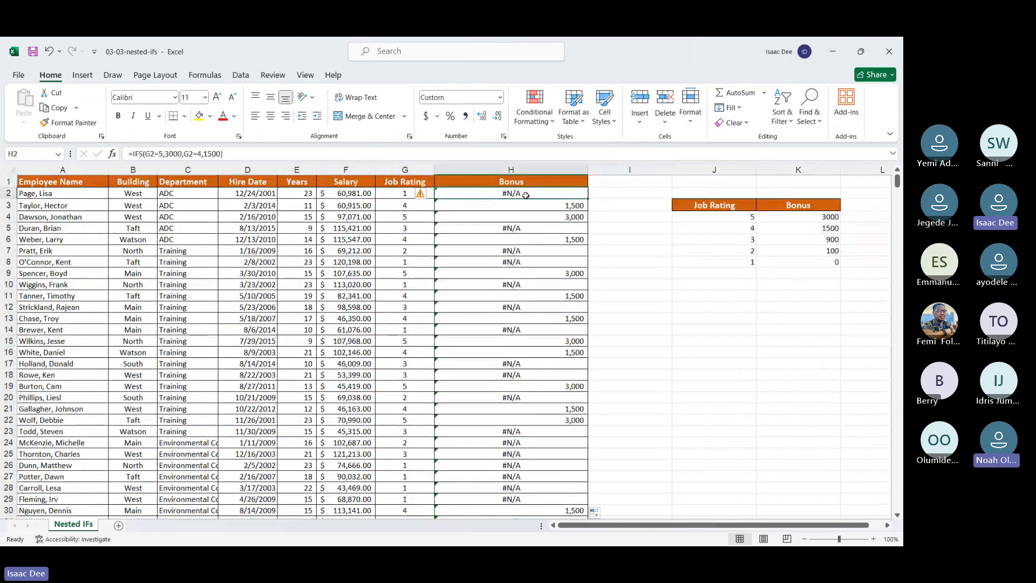
Step: Enter a formula in I2 that adds the salary in F2 and the bonus in H2
left_click(614, 194)
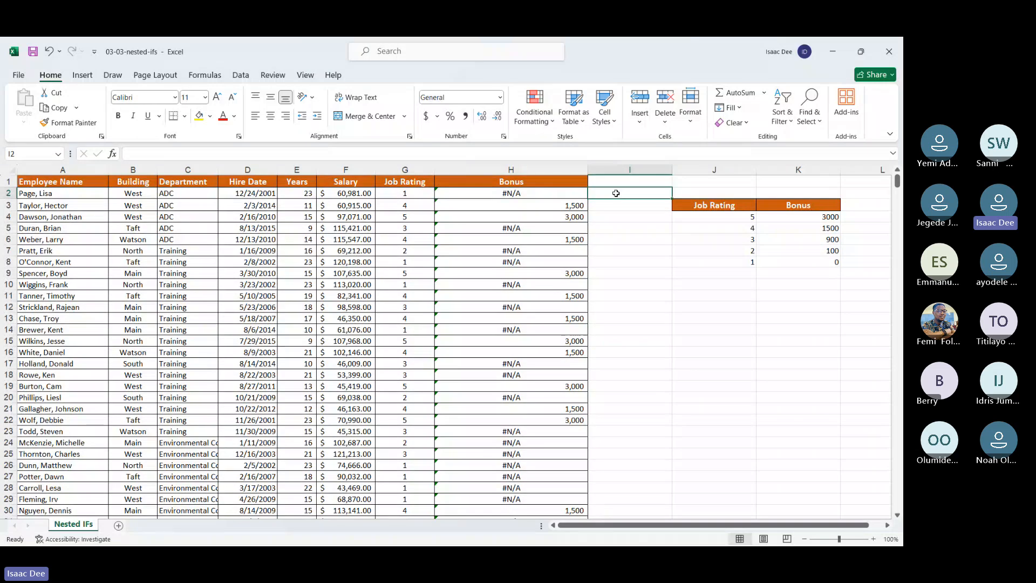
type("=")
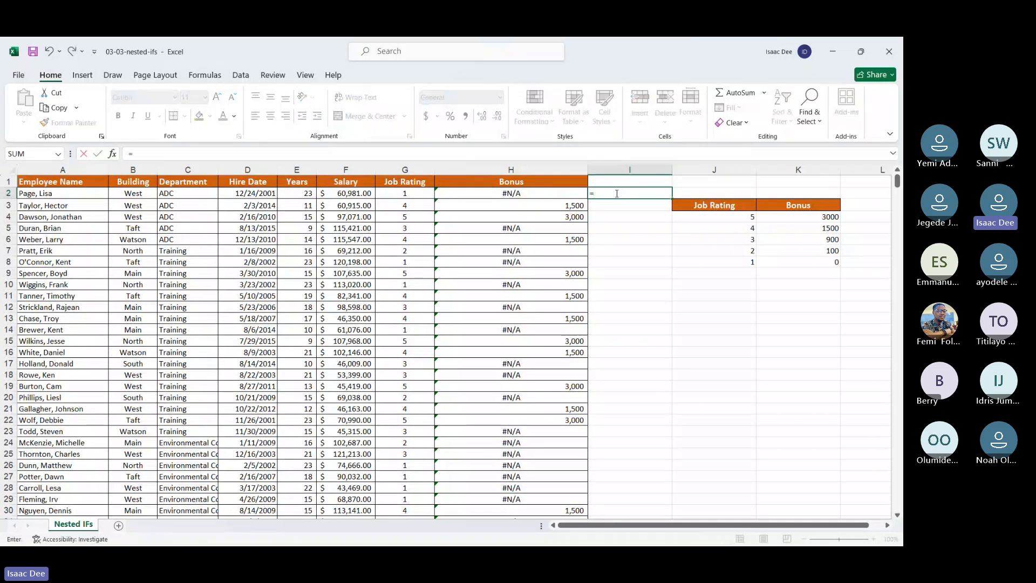
left_click(339, 197)
type("+")
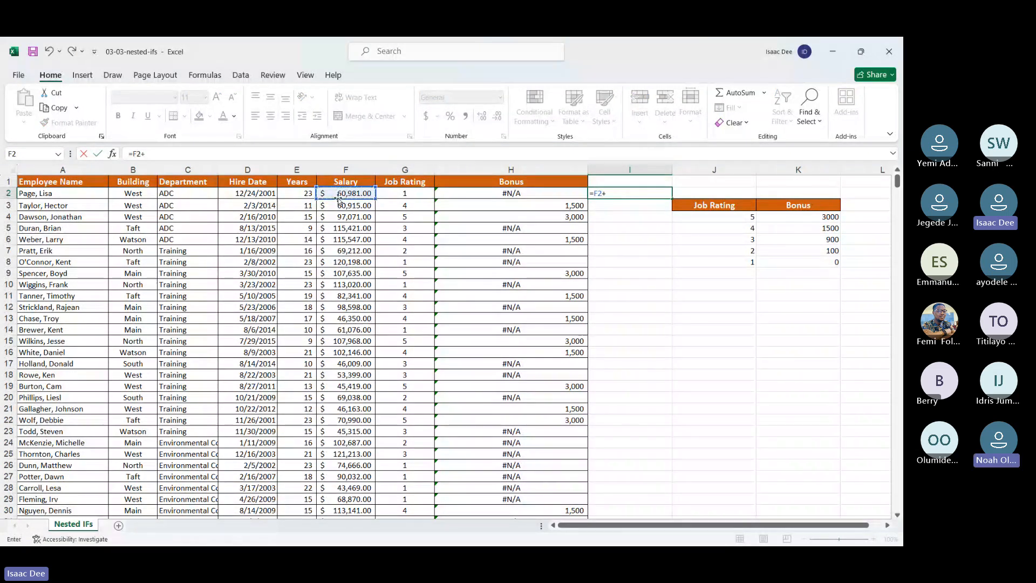
left_click(495, 191)
key("Return")
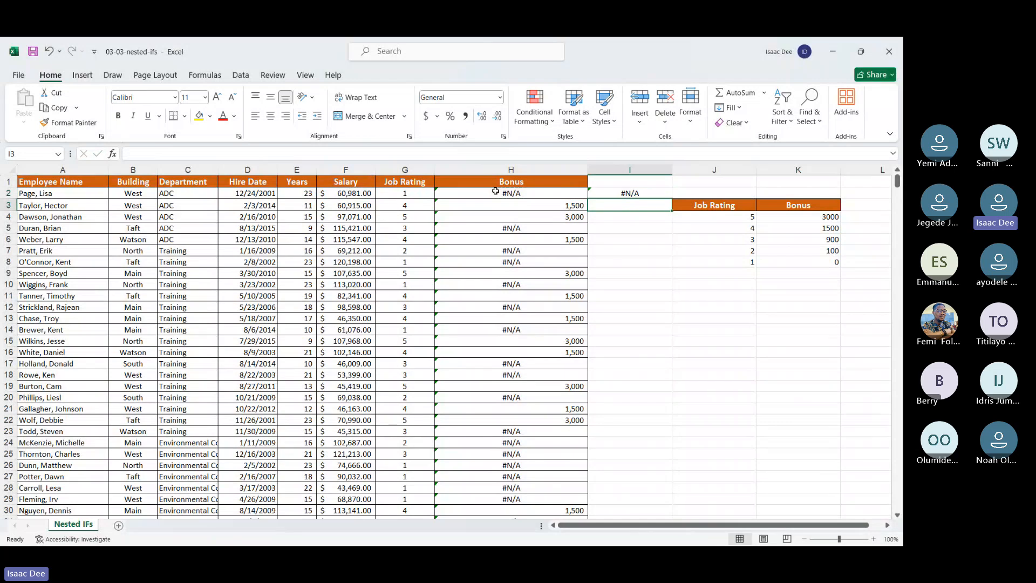
Step: Fill the salary-plus-bonus formula from I2 down column I, and check the IFS formula in H2
left_click(640, 193)
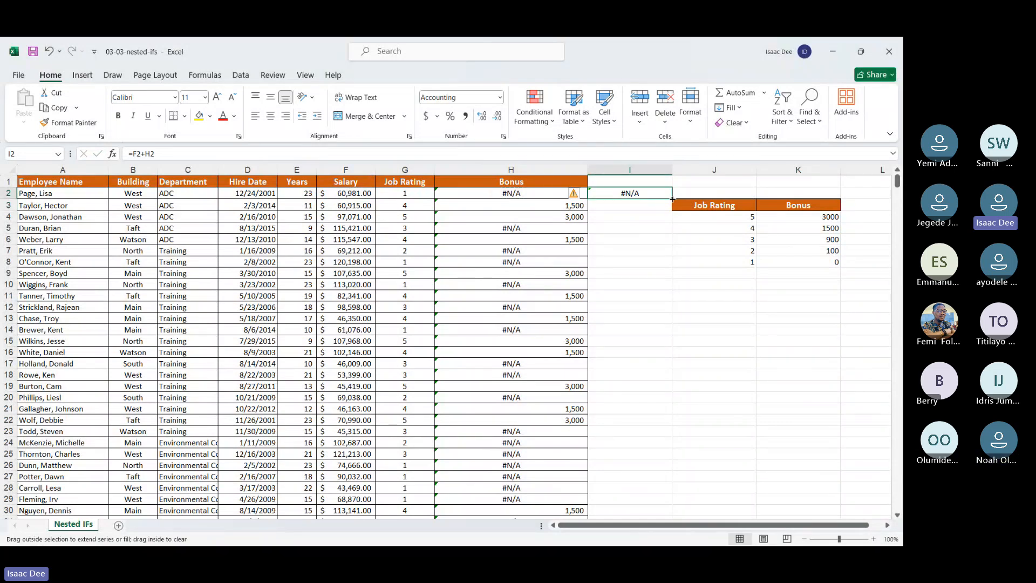
double_click(674, 199)
left_click(716, 319)
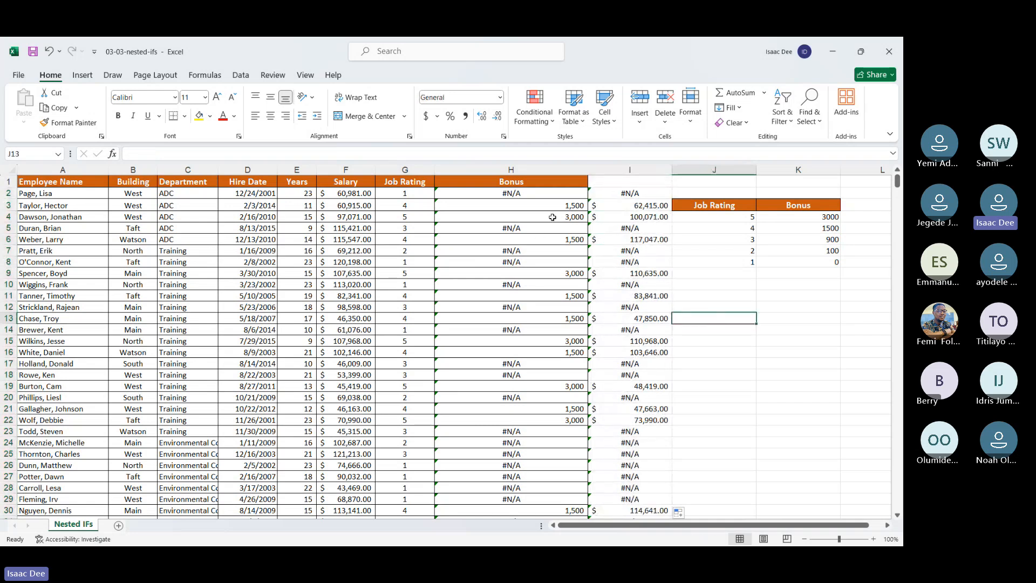
left_click(548, 191)
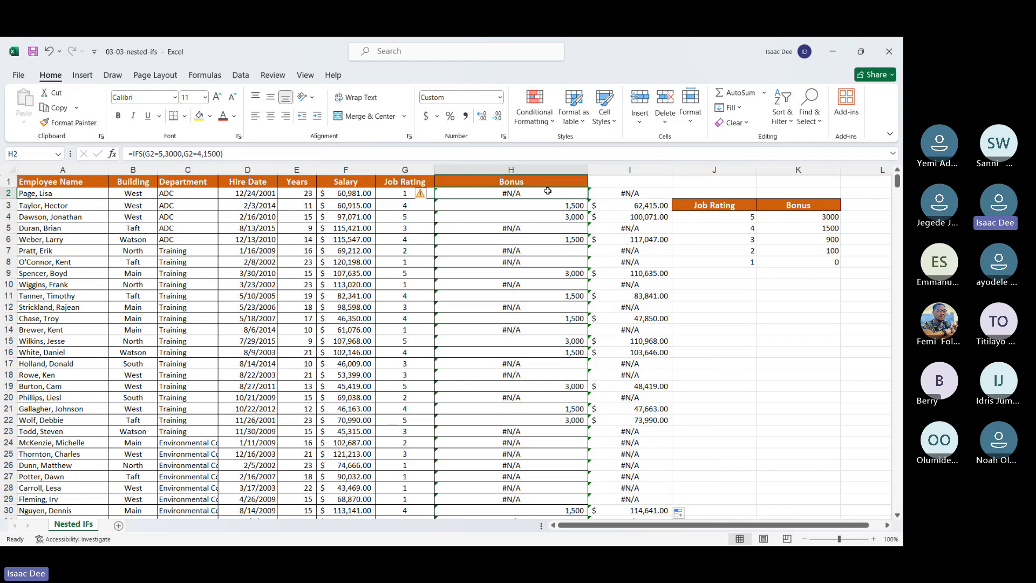
left_click(804, 330)
left_click(804, 341)
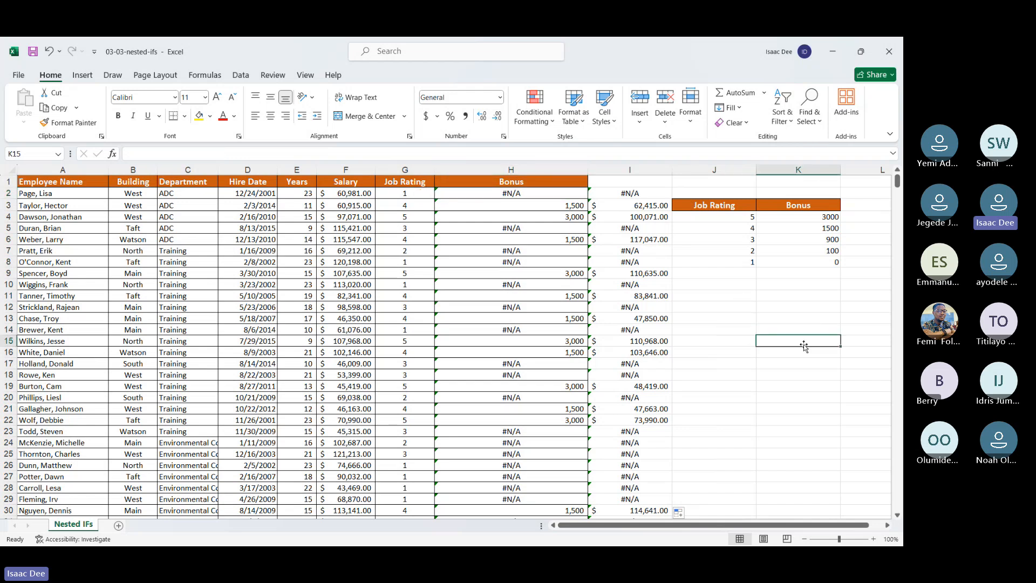
Step: Enter the sample formula =IFNA("true","false") in K15
type("=if")
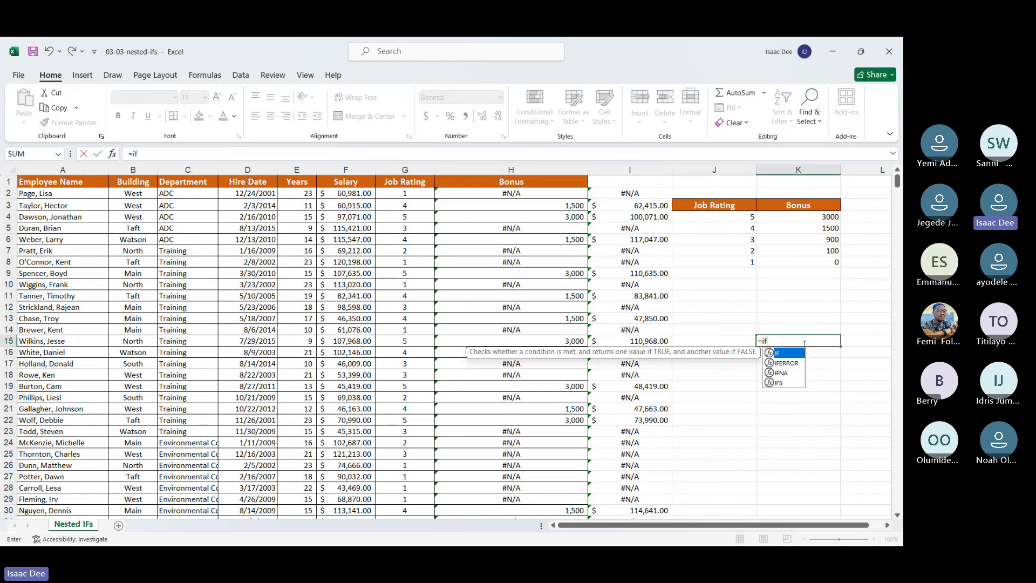
double_click(782, 373)
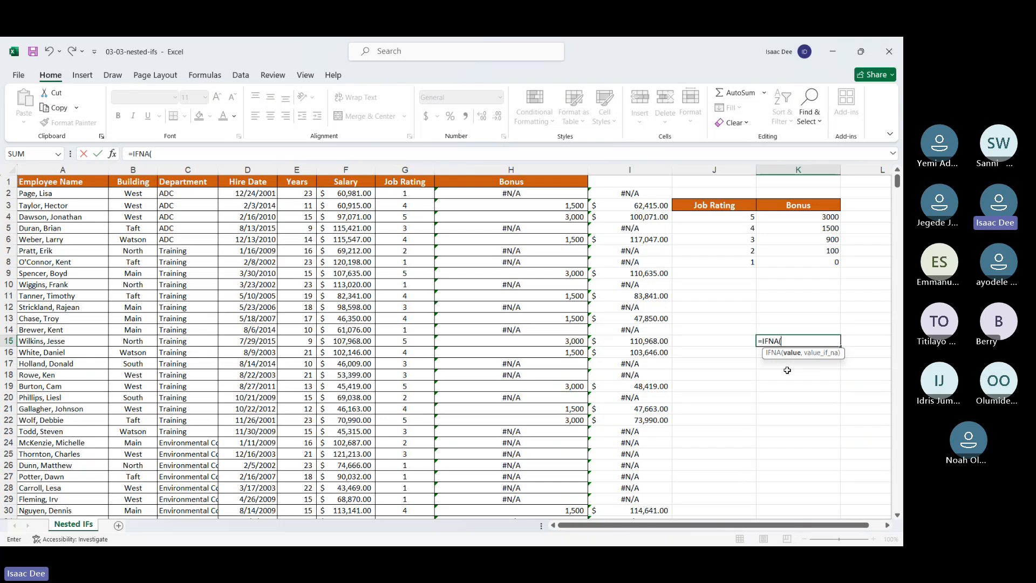
type("tur")
key("BackSpace")
key("BackSpace")
type("\"true\",")
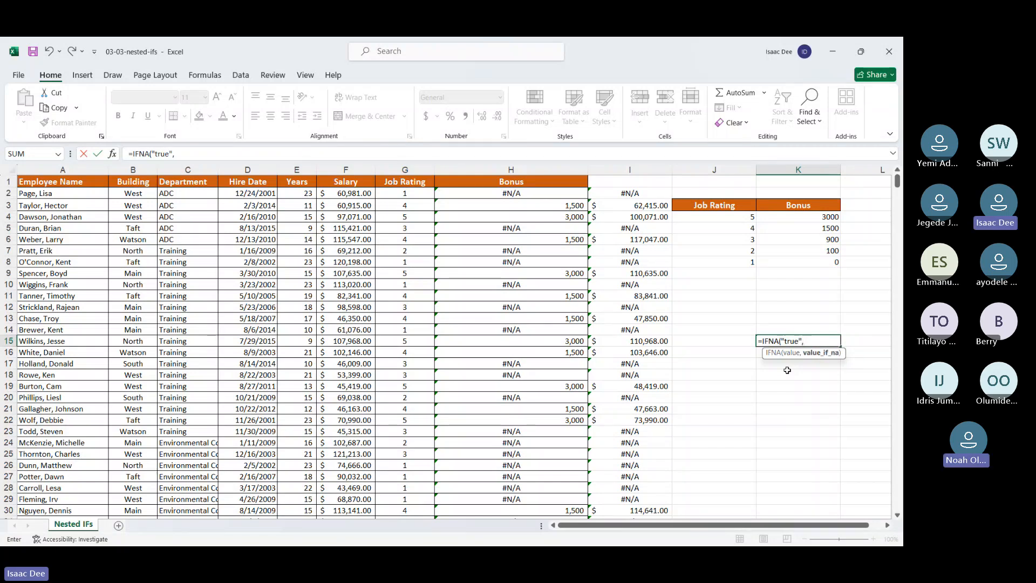
type("\"")
type("false")
type("_")
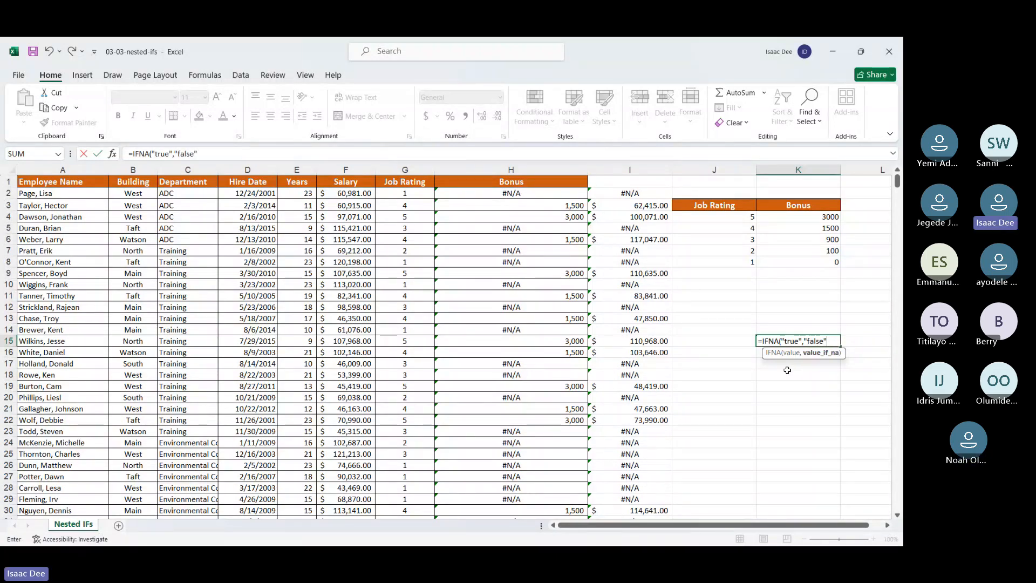
key("Return")
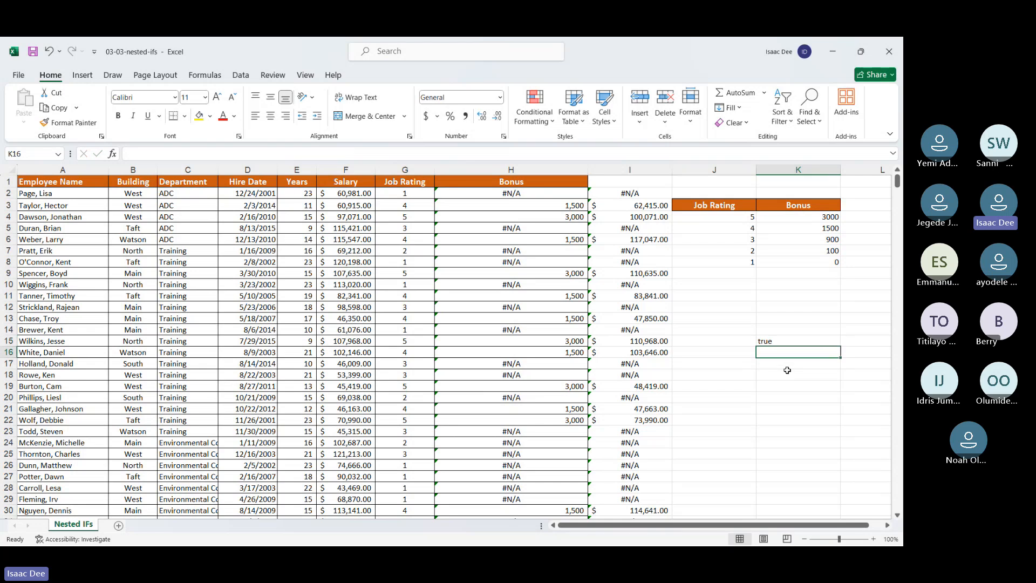
Step: Check the sample IFNA formula in K15 and delete it
left_click(774, 343)
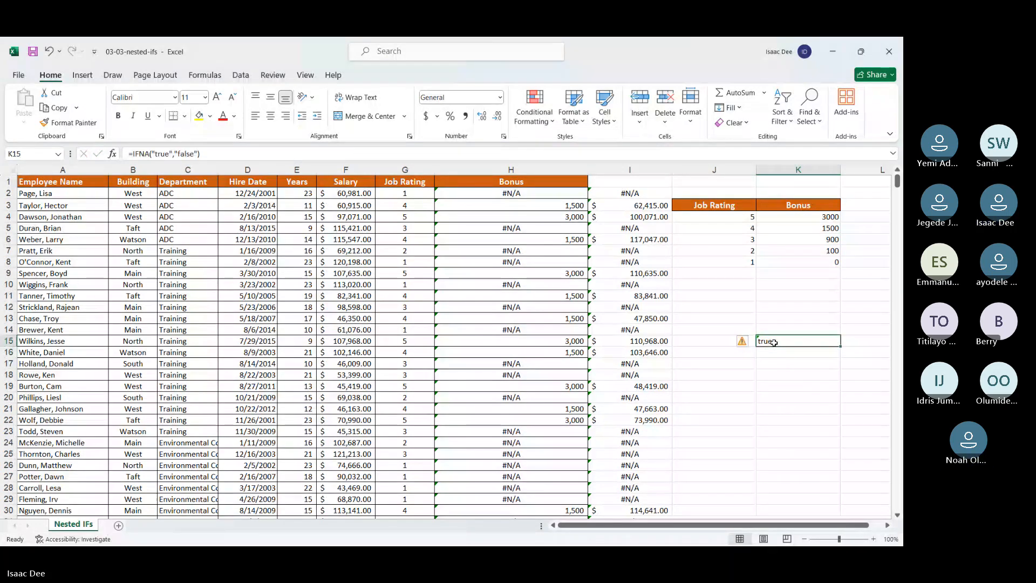
double_click(774, 342)
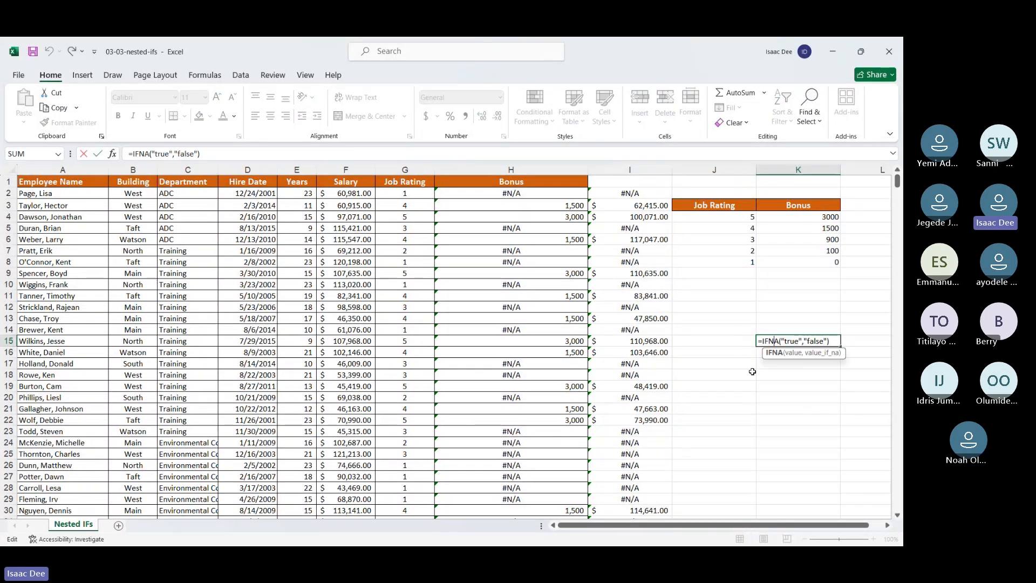
key("Return")
left_click(783, 343)
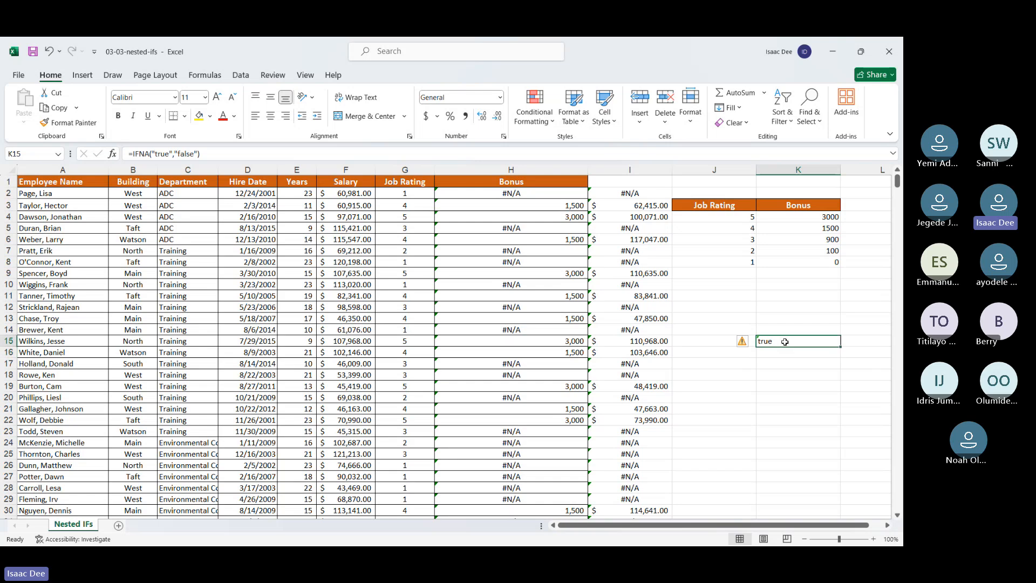
key("Delete")
Step: Wrap the IFS formula in H2 inside IFNA with 0 as the fallback, as IFNA(IFS(G2=5,3000,G2=4,1500),0, leaving the cell in edit mode
left_click(492, 196)
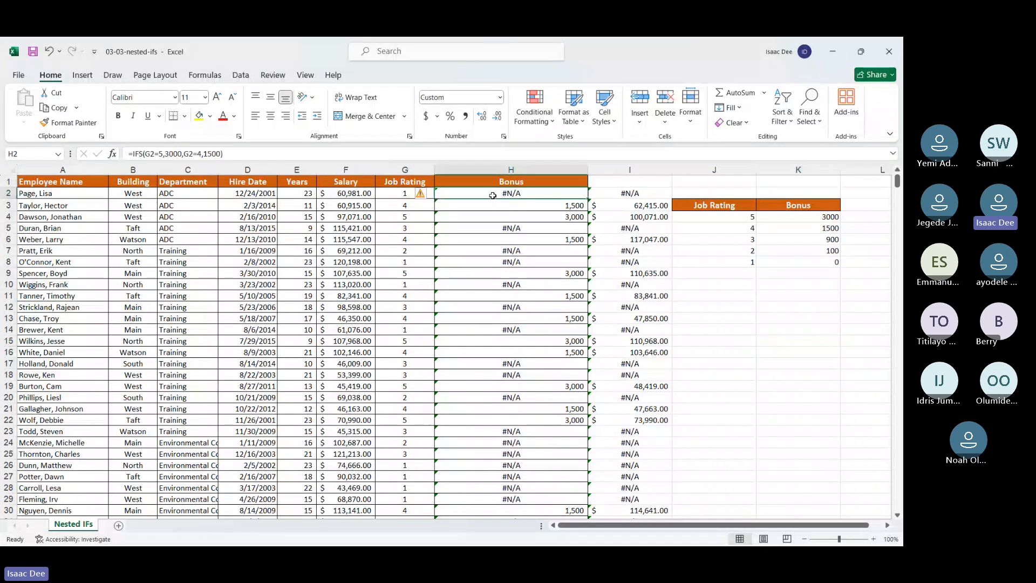
left_click(218, 154)
left_click_drag(218, 154, 135, 155)
key("ctrl+c")
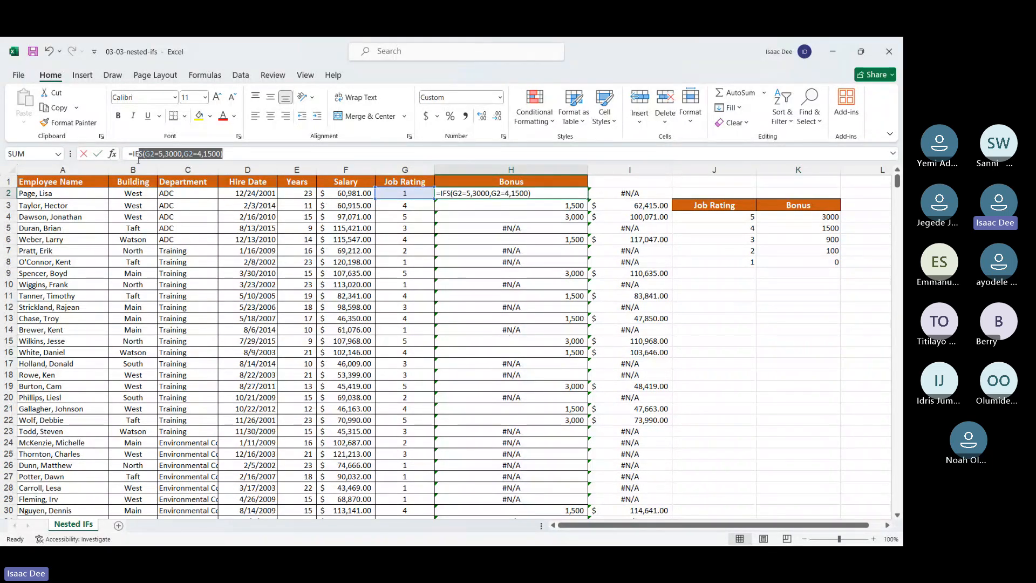
key("BackSpace")
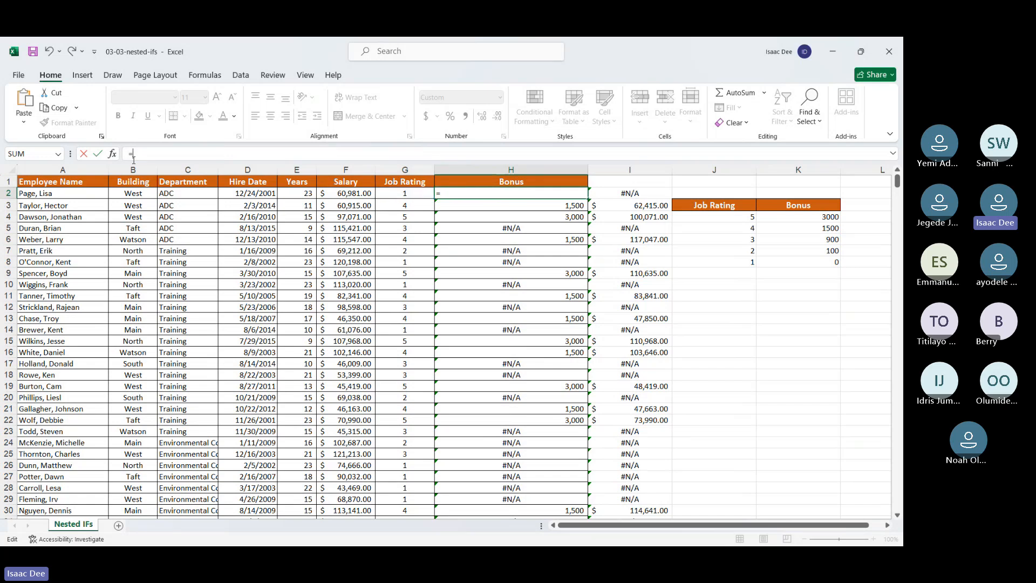
type("if")
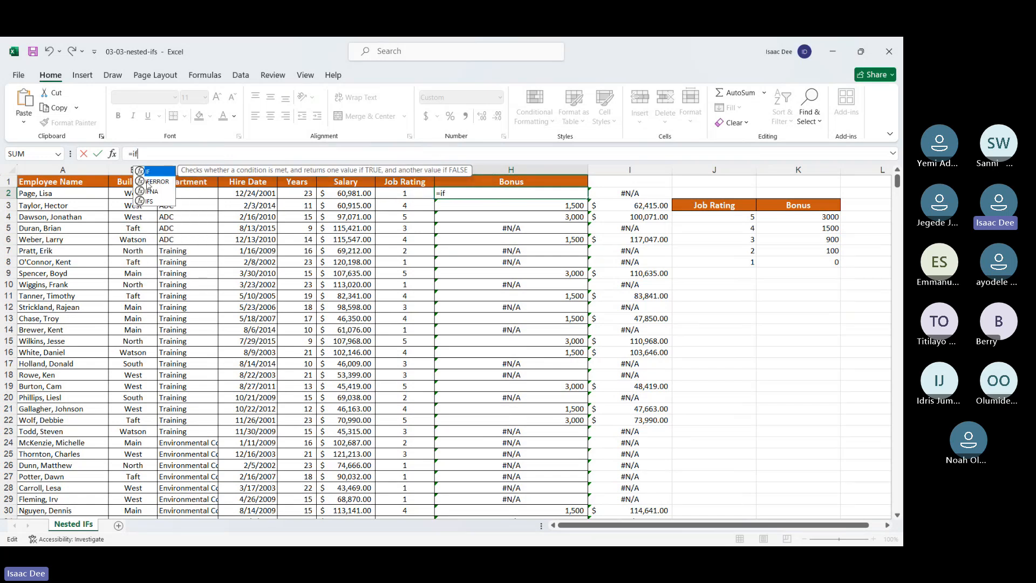
double_click(154, 191)
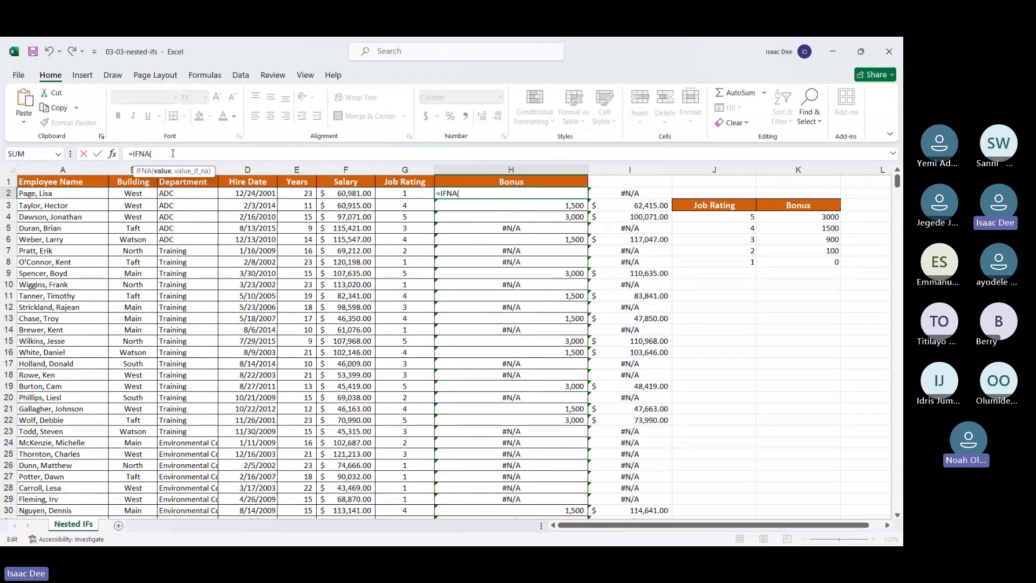
key("ctrl+v")
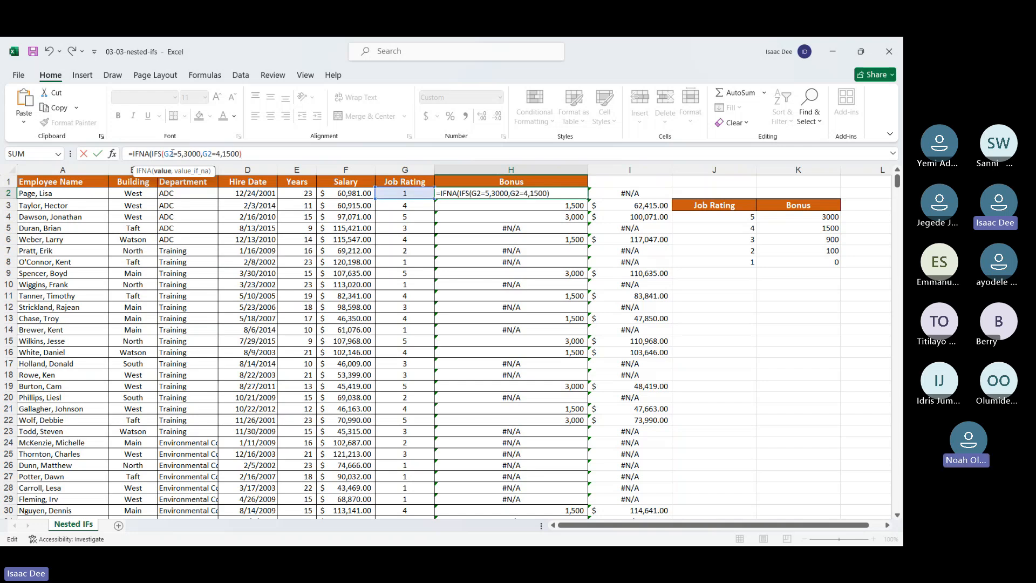
type(",")
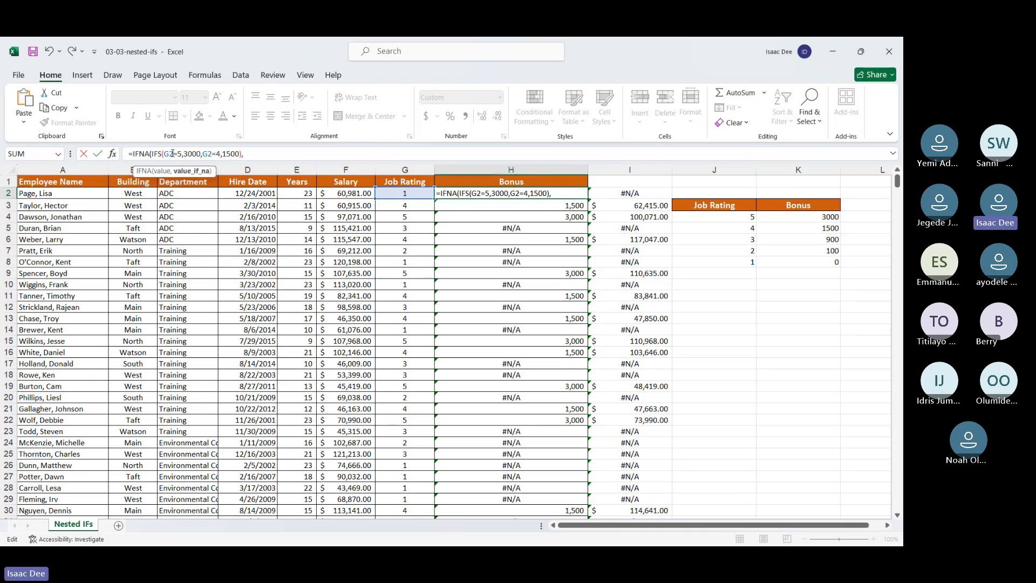
type("0")
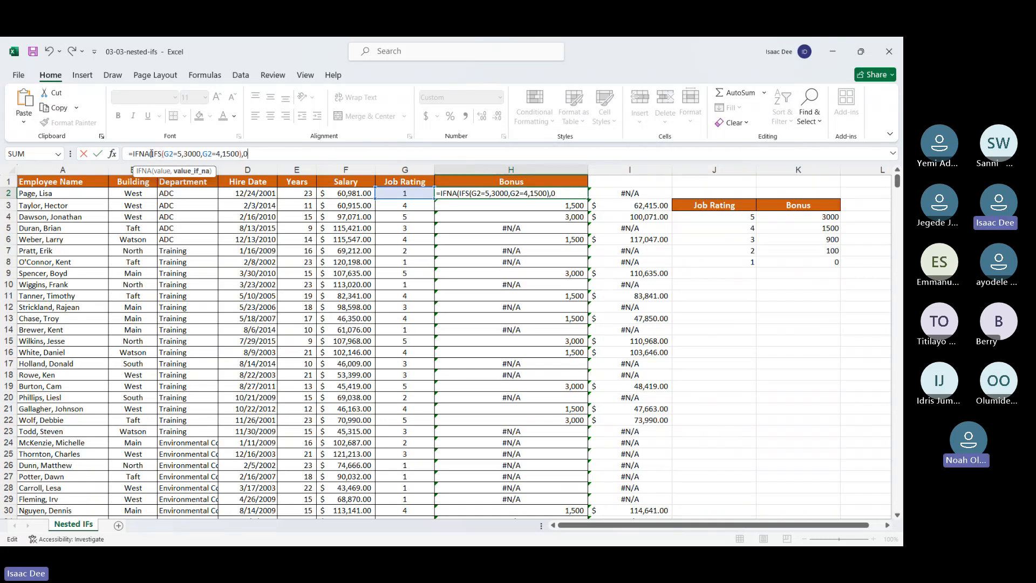
left_click_drag(152, 154, 241, 155)
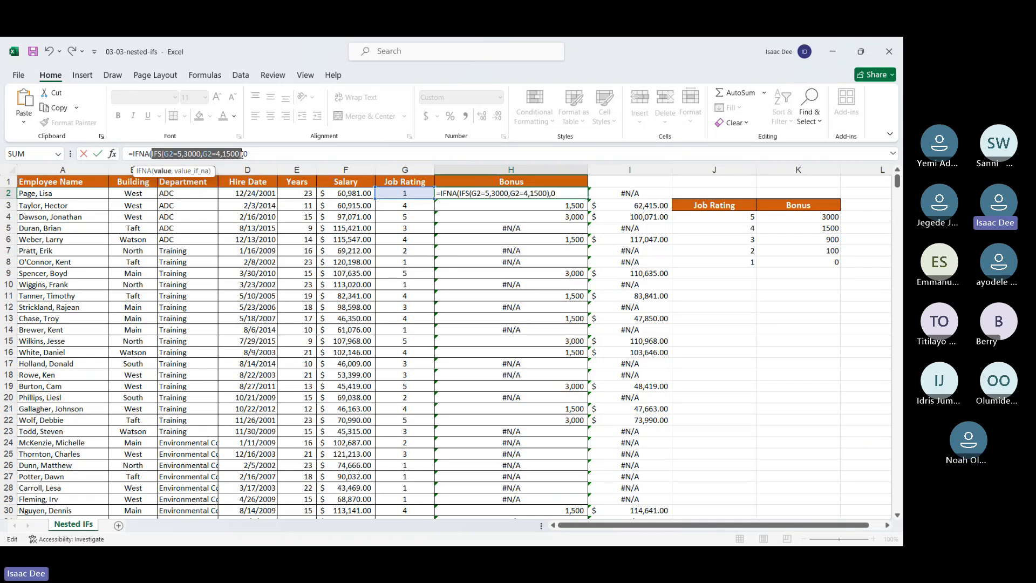
left_click(242, 155)
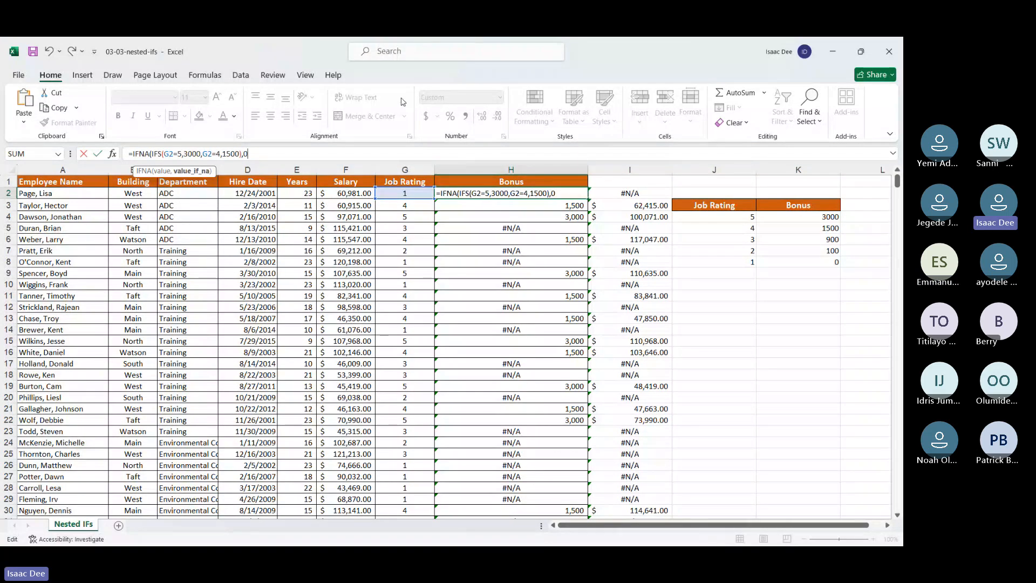
Step: Switch to the Microsoft Teams meeting, read the meeting chat, return to the workbook and dismiss the chat notification
left_click(567, 57)
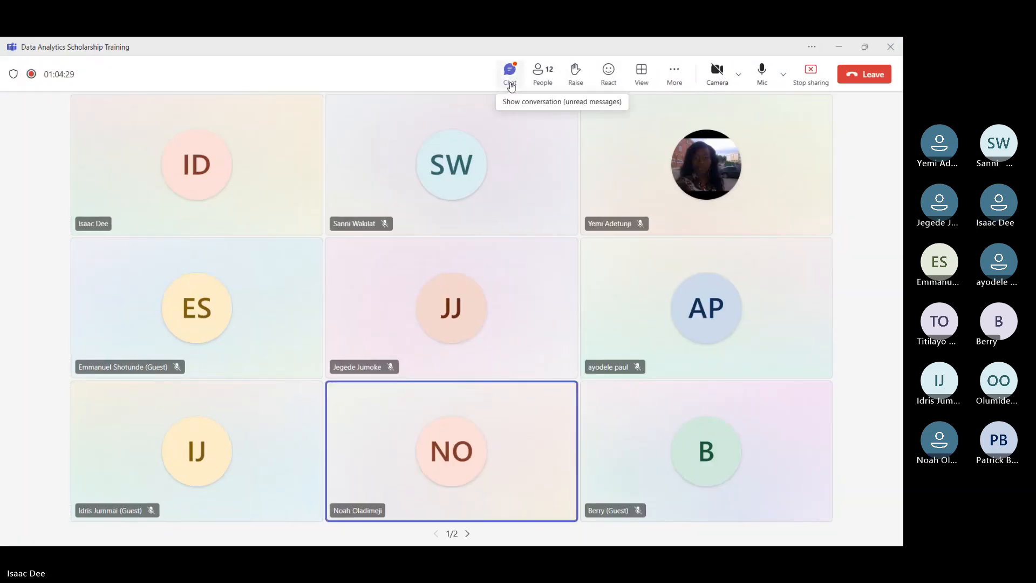
left_click(510, 73)
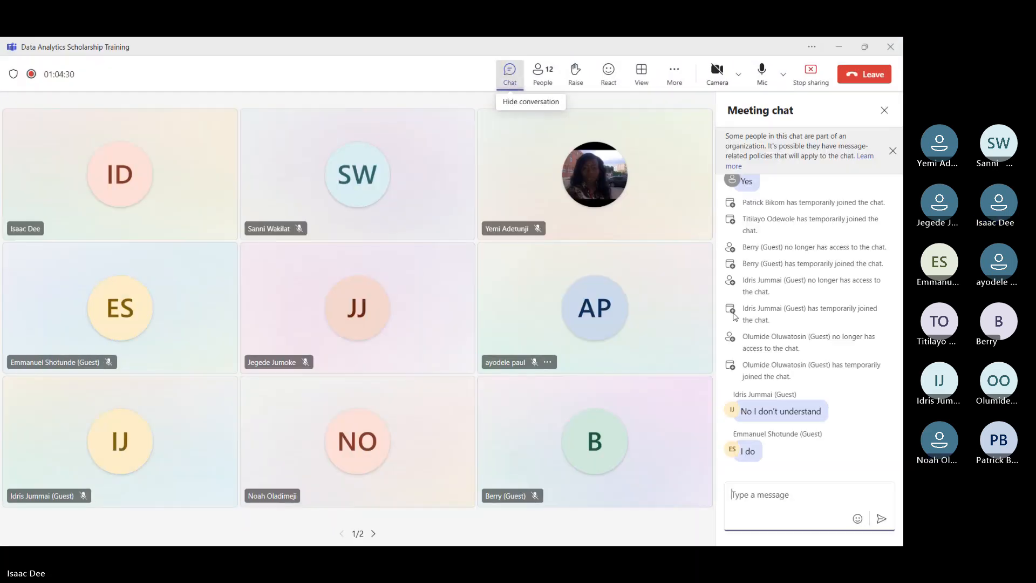
left_click(841, 51)
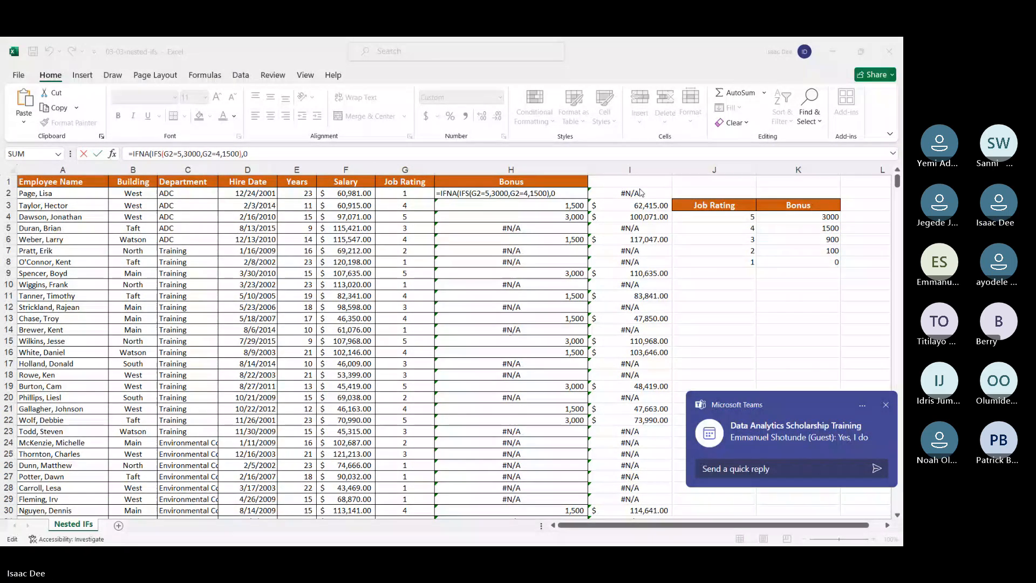
left_click(884, 404)
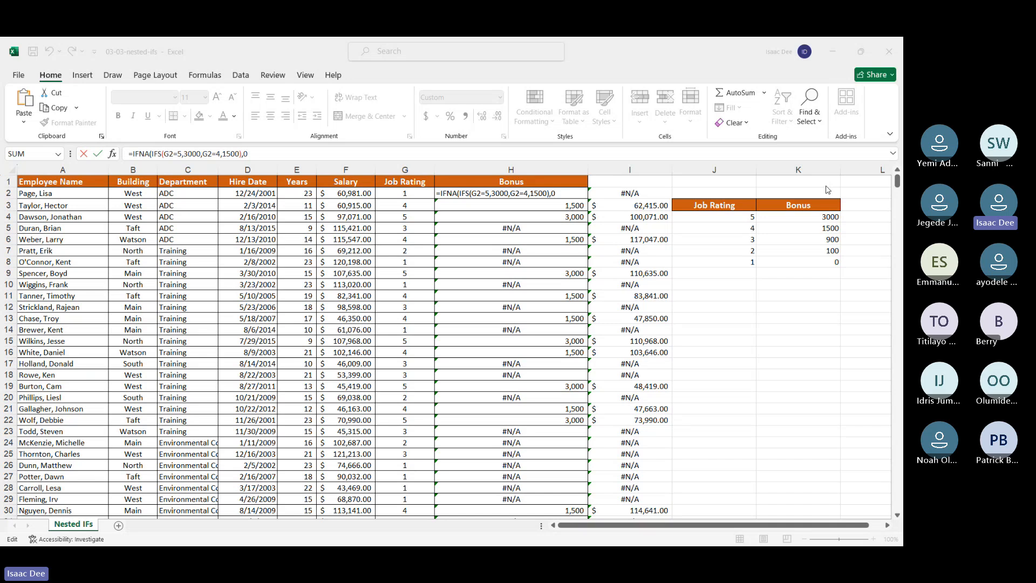
Step: Commit the completed formula =IFNA(IFS(G2=5,3000,G2=4,1500),0) in H2
left_click(561, 191)
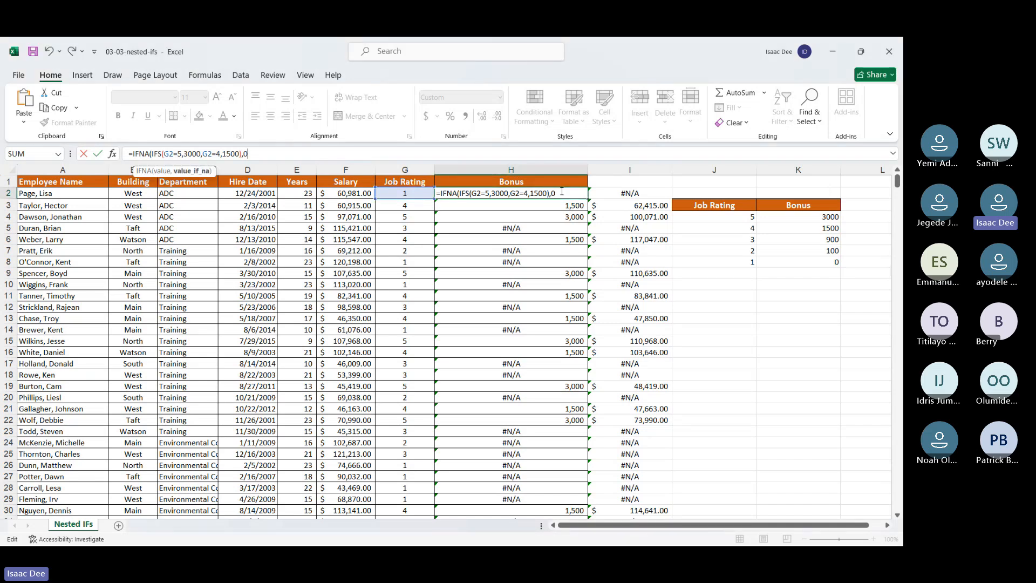
key("Return")
key("Return")
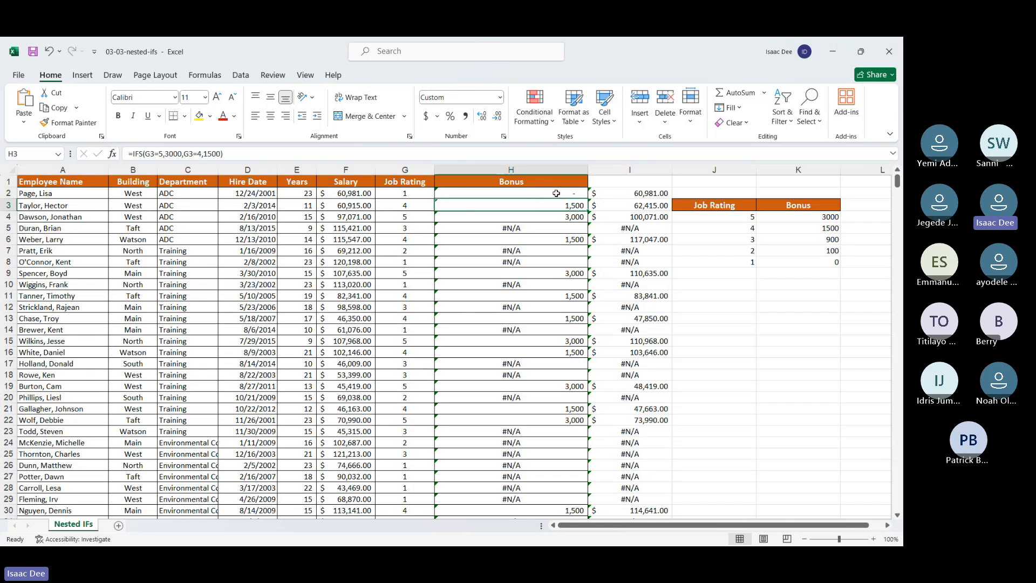
Step: Examine the IFNA bonus formula in H2, the total formula in I2, and the plain IFS formula in H5
left_click(558, 193)
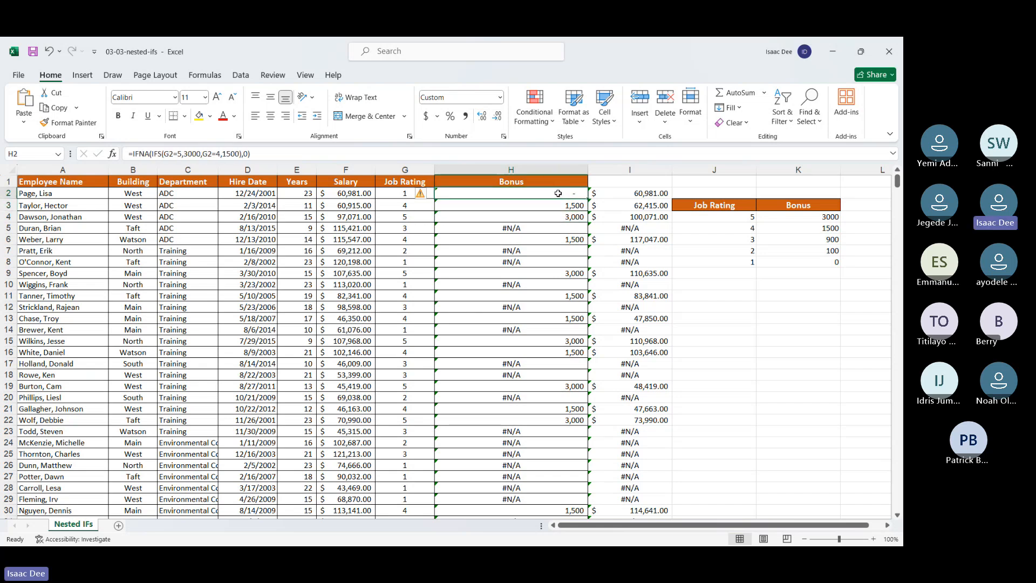
left_click(626, 193)
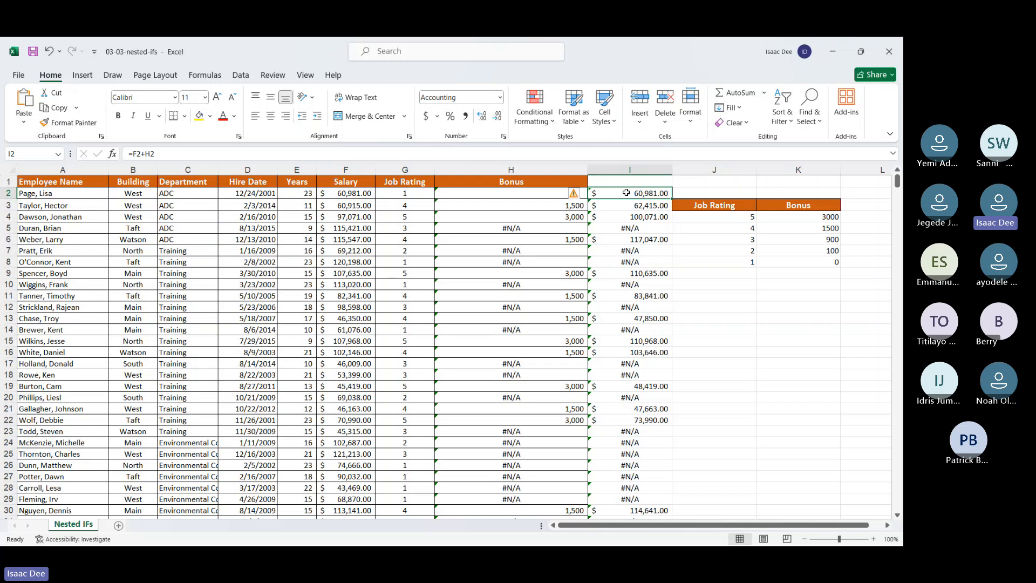
left_click(584, 197)
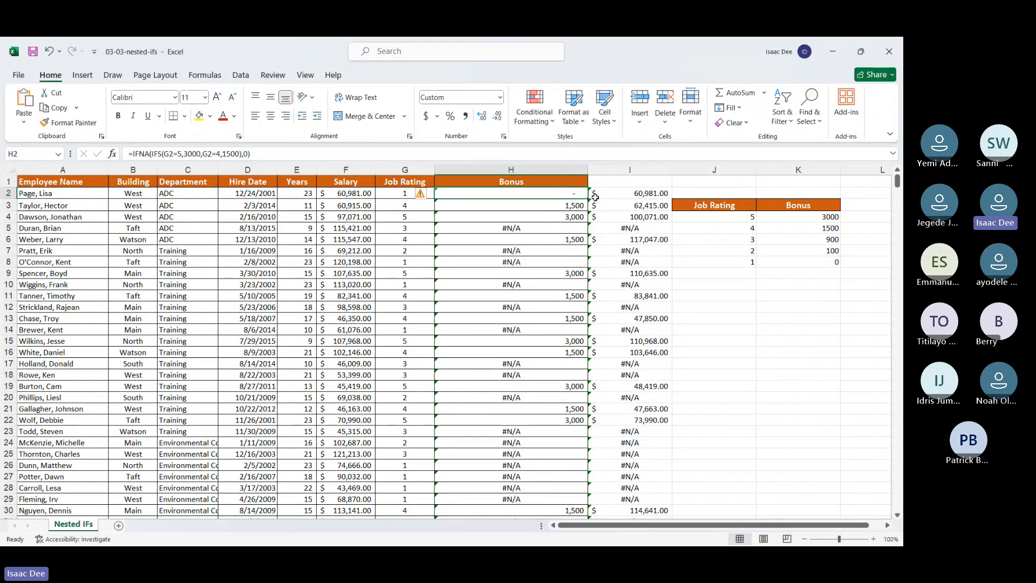
left_click(595, 197)
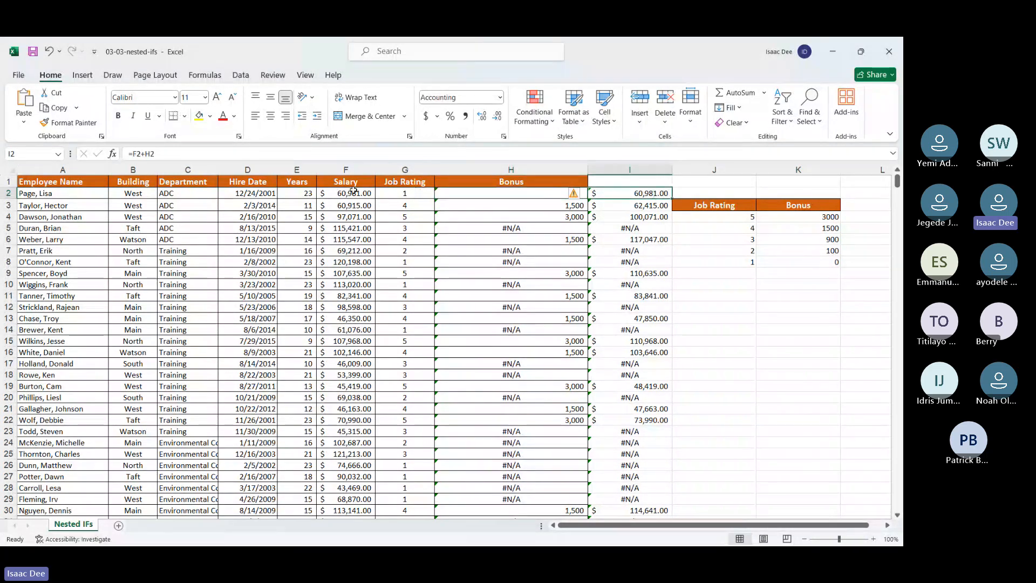
left_click(485, 193)
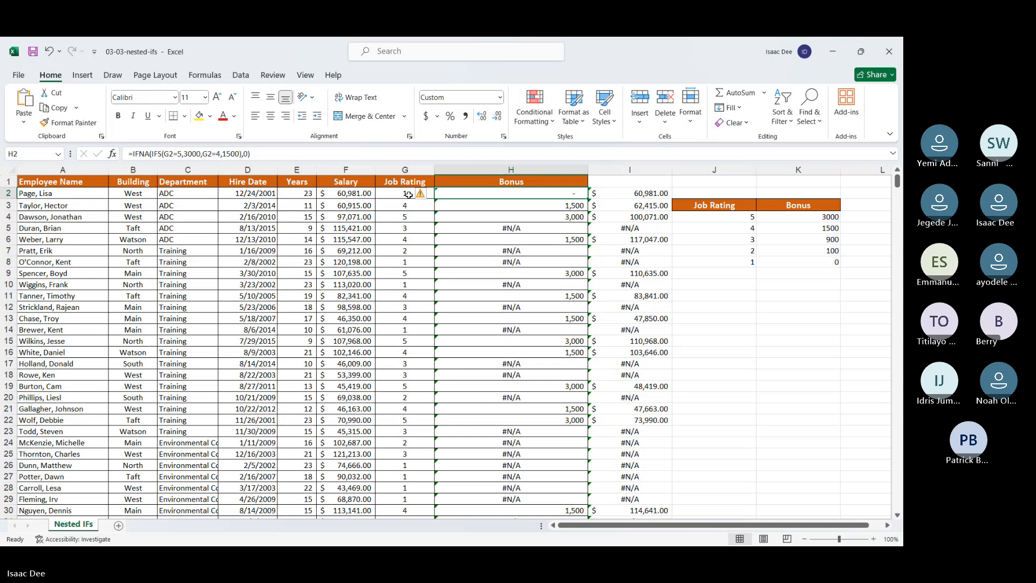
left_click(417, 193)
left_click(447, 193)
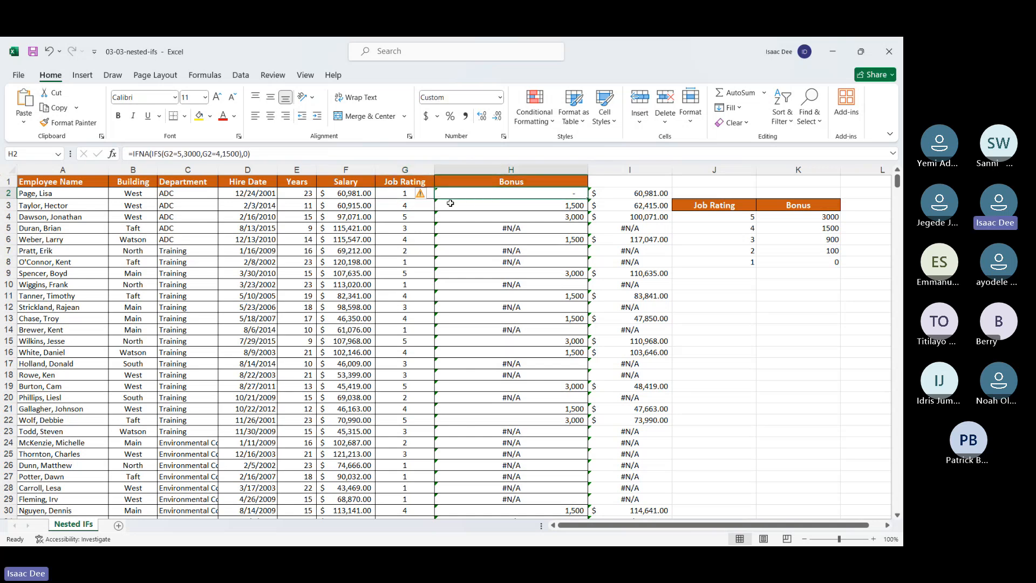
left_click(464, 229)
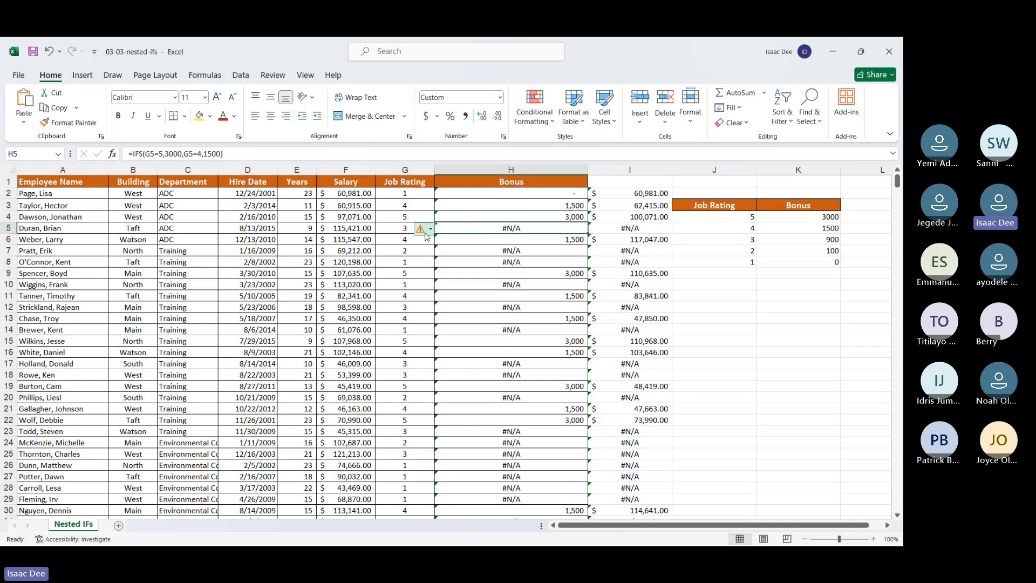
mouse_move(425, 233)
Step: Fill the IFNA bonus formula from H2 down the Bonus column and look through the filled rows
left_click(552, 194)
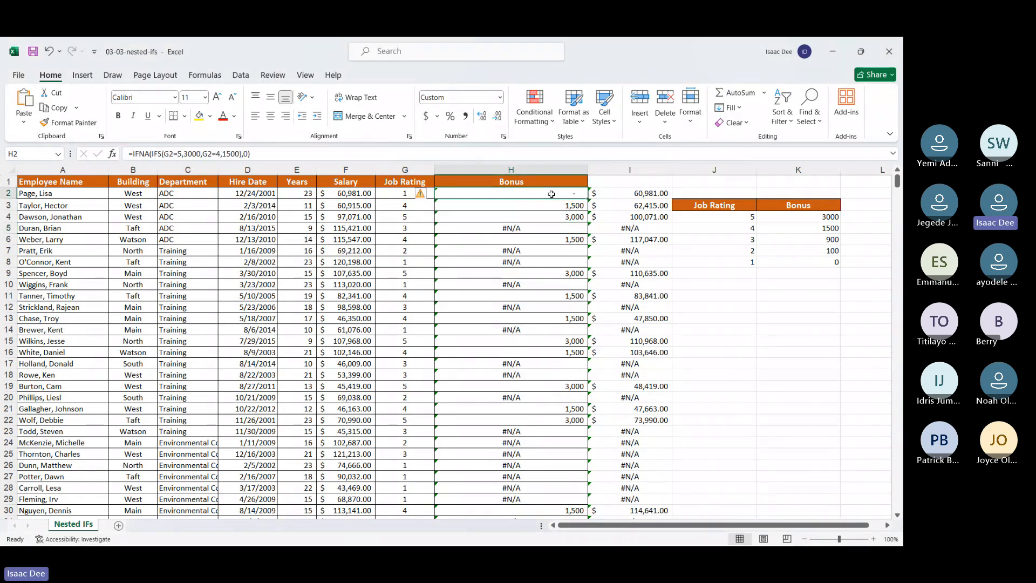
double_click(588, 200)
left_click(547, 373)
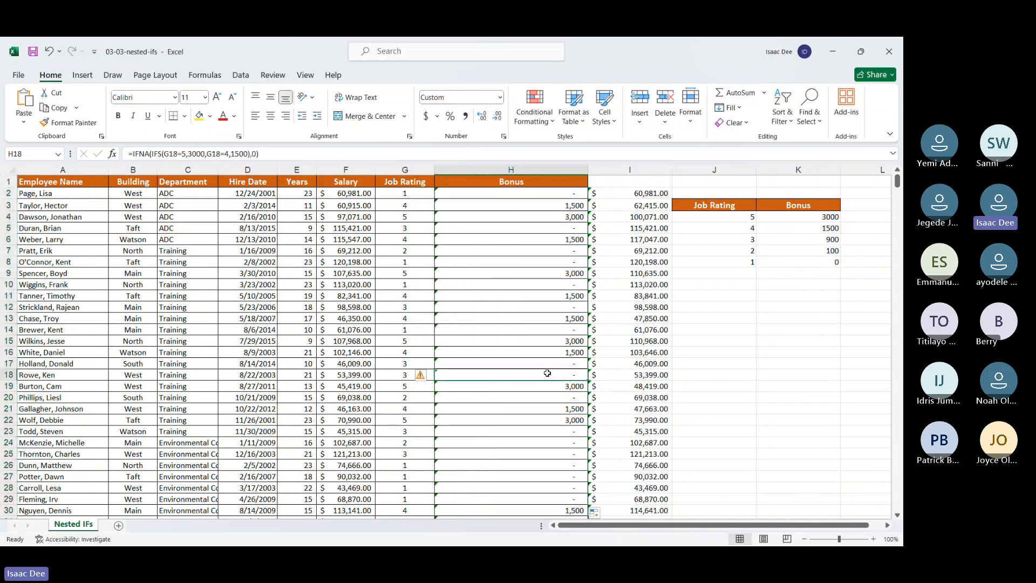
scroll(531, 436, "down", 2)
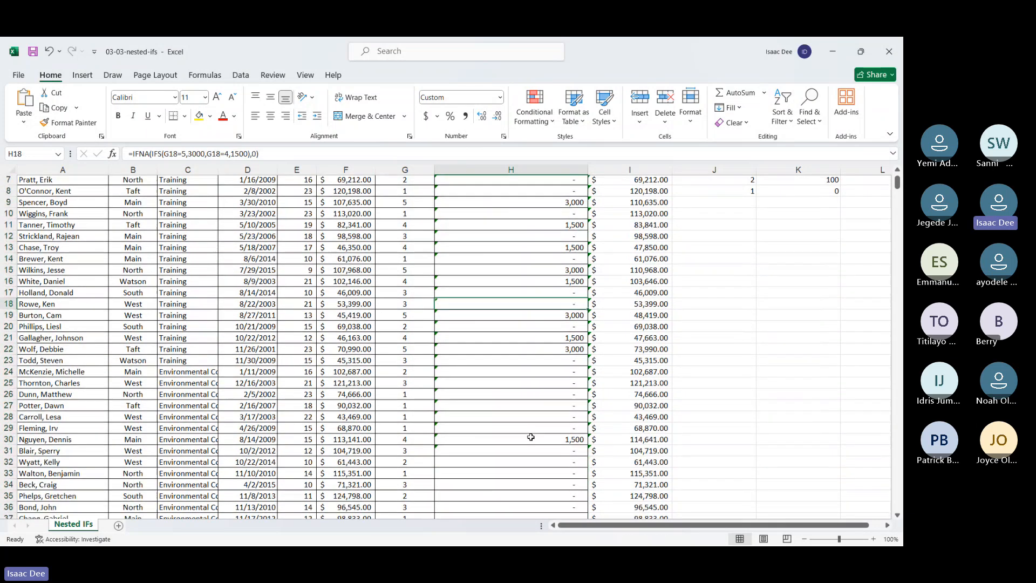
scroll(521, 387, "down", 6)
scroll(521, 387, "up", 8)
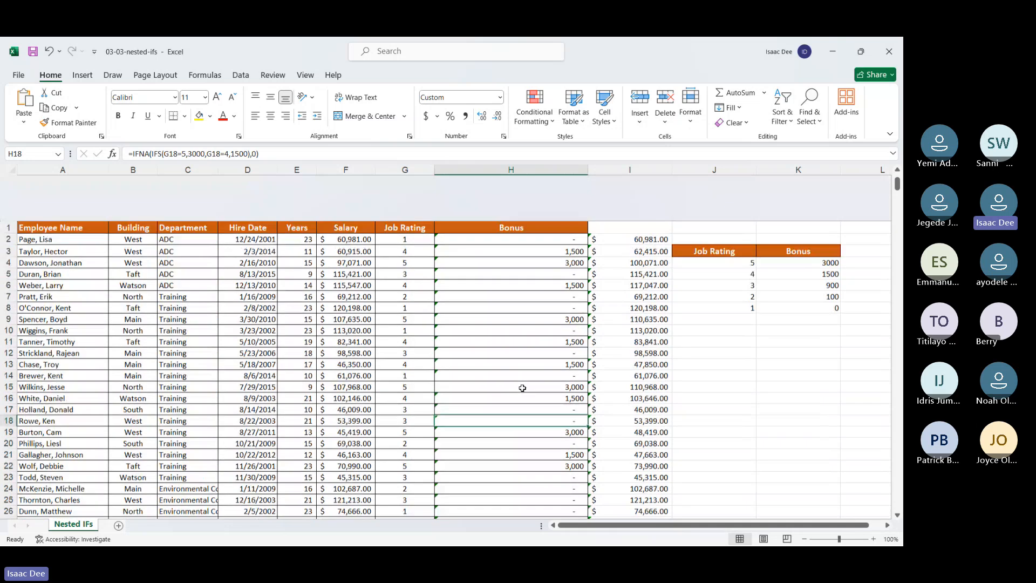
left_click(640, 195)
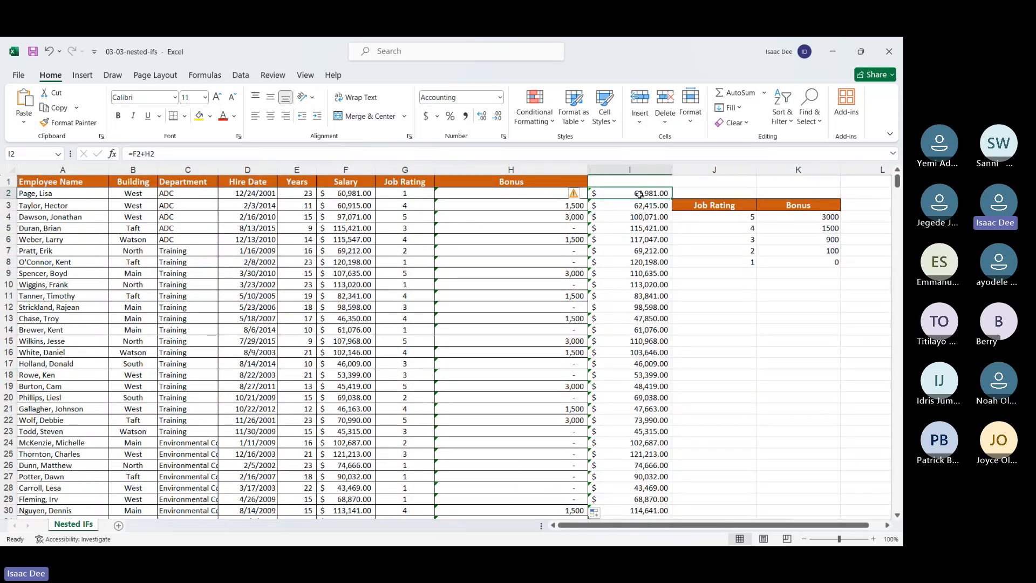
left_click(746, 328)
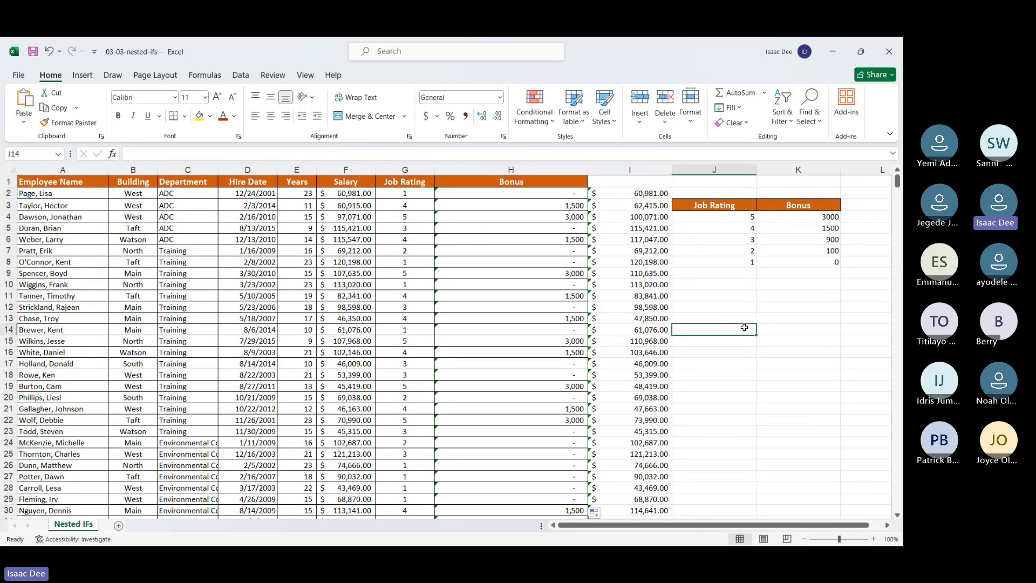
type("=ife")
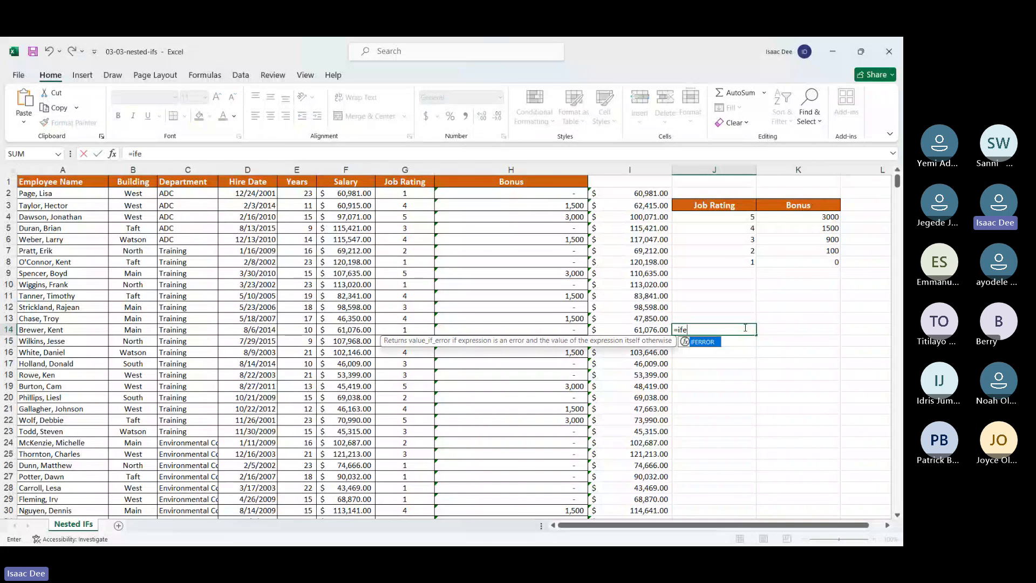
double_click(714, 342)
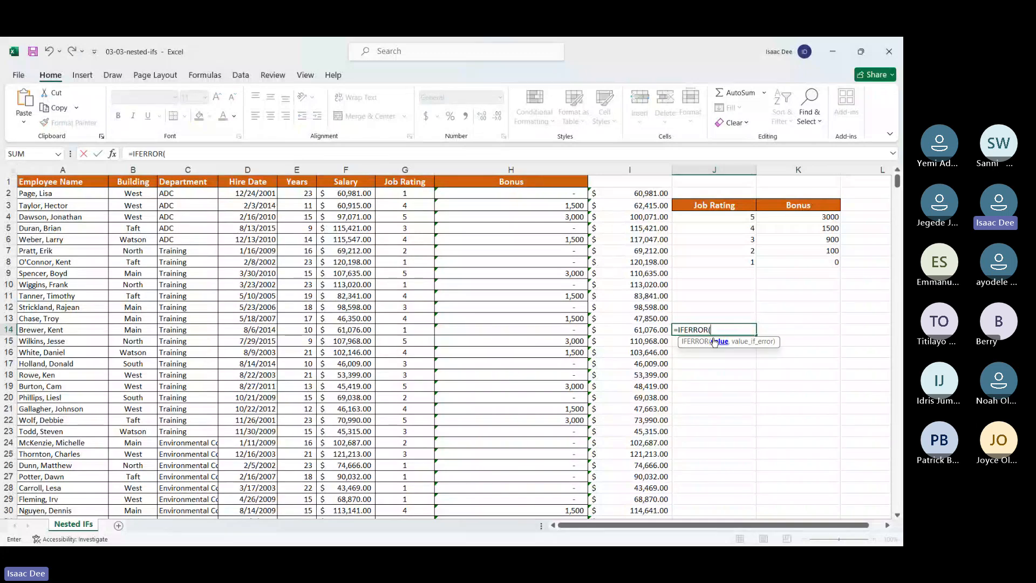
key("ctrl+a")
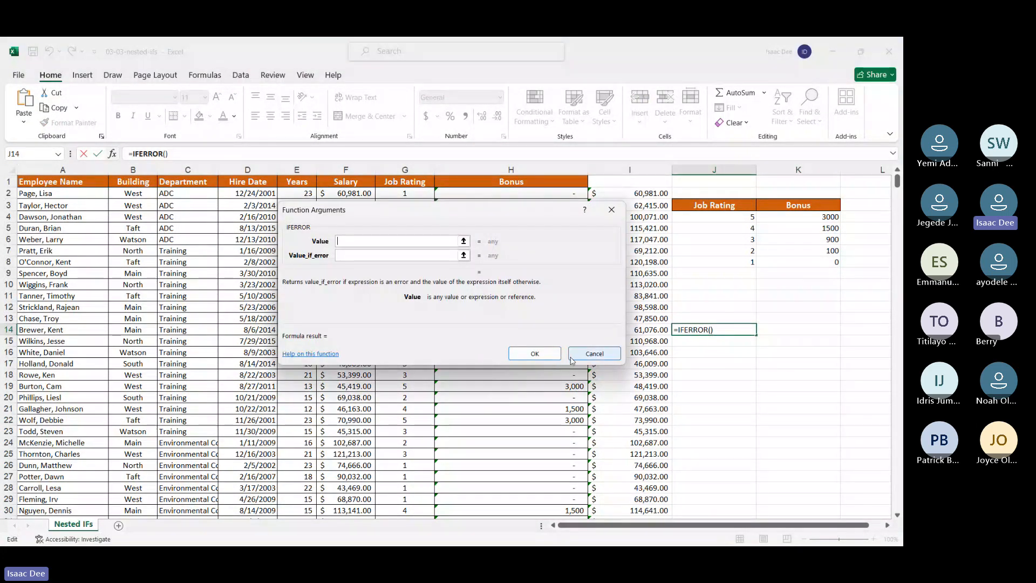
left_click(589, 354)
Step: Enter the division formula =0/5 in cell K18
left_click_drag(712, 375, 788, 374)
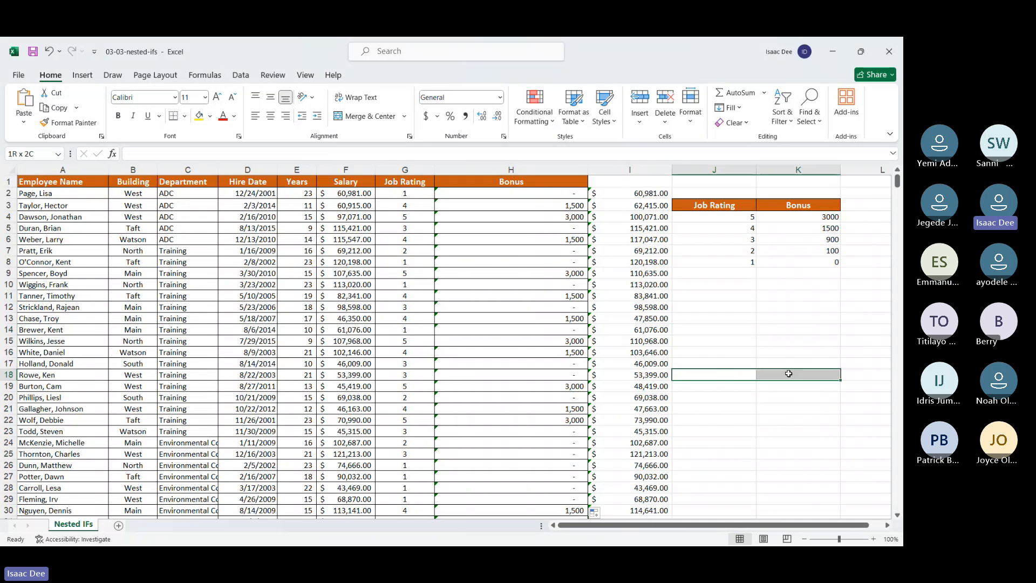
left_click(789, 373)
type("=")
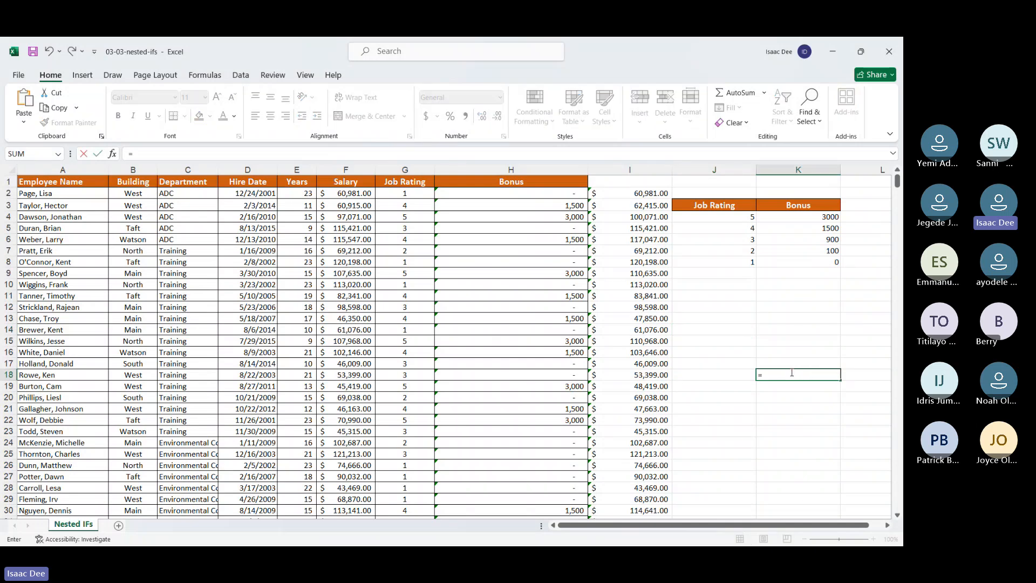
type("0/5")
key("Return")
Step: Change the formula in K18 to =5/0 and inspect the result
left_click(791, 373)
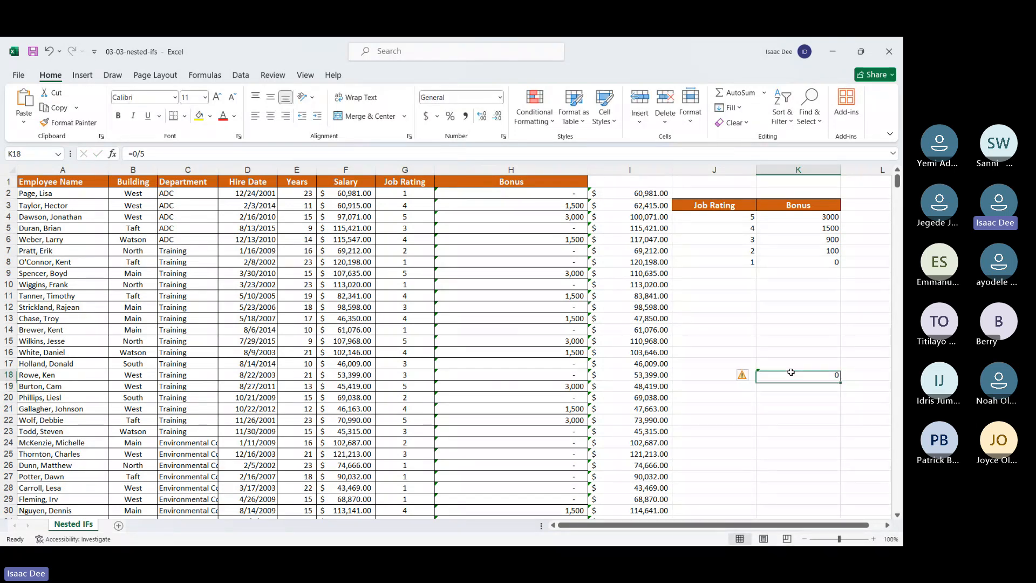
double_click(791, 372)
key("BackSpace")
key("BackSpace")
key("BackSpace")
type("0/0")
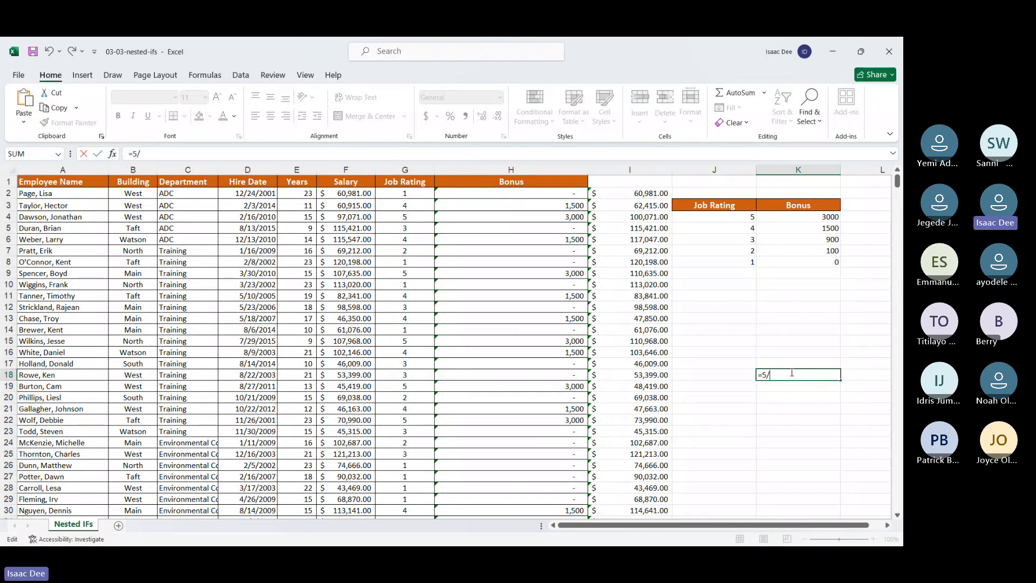
key("Return")
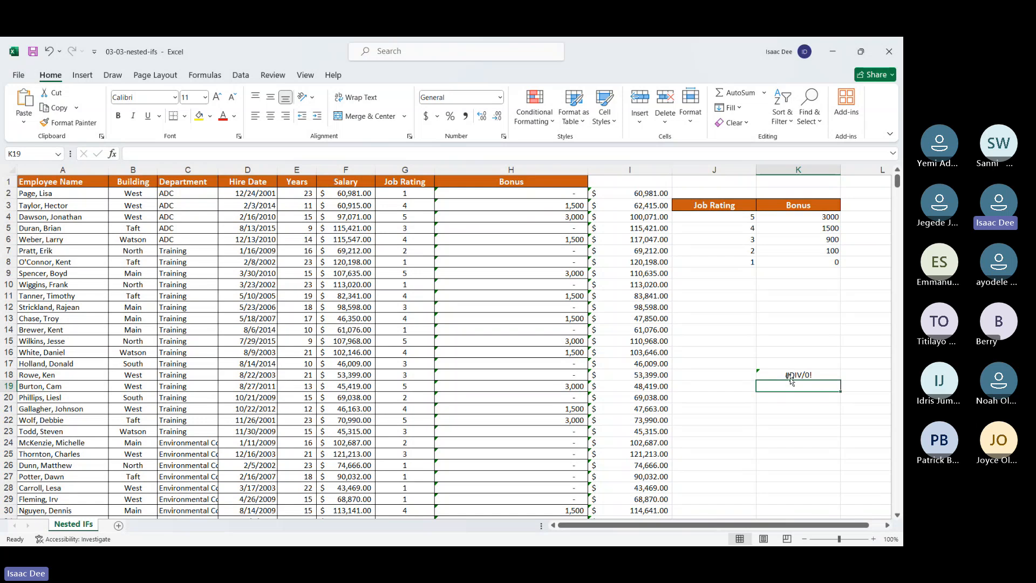
left_click(789, 373)
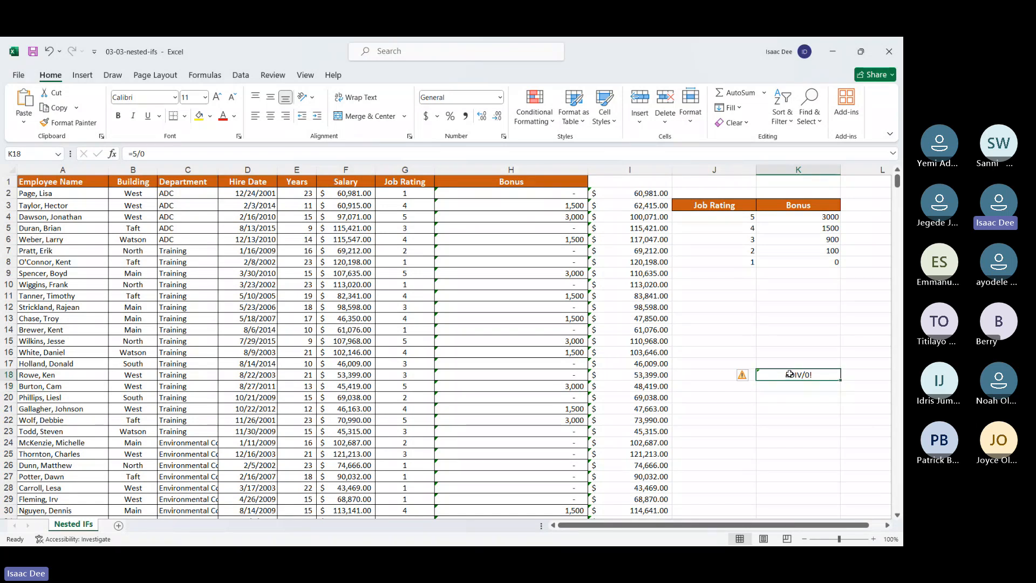
left_click(779, 402)
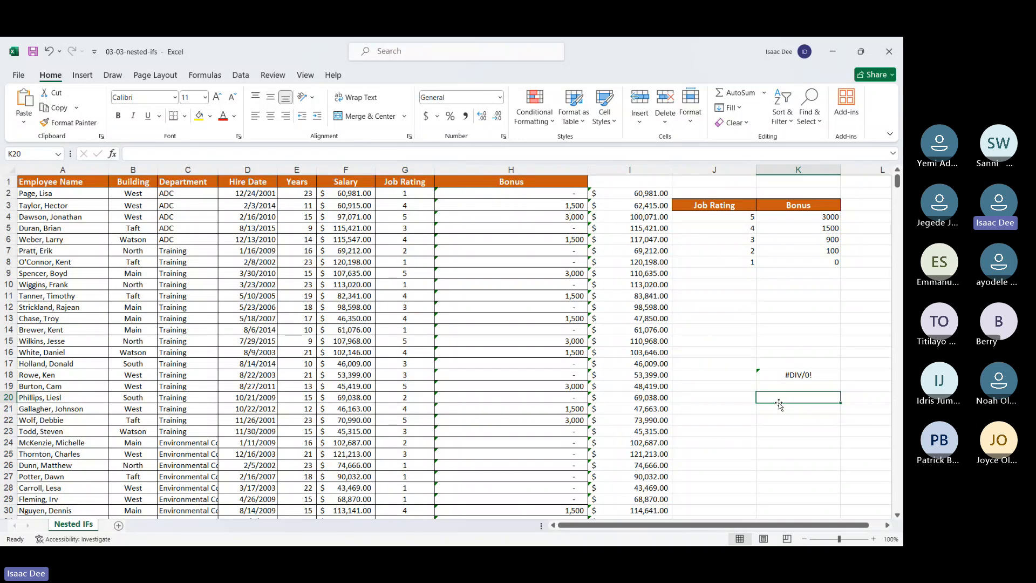
Step: Insert the IFERROR function in front of 5/0 in the K18 formula
left_click(783, 375)
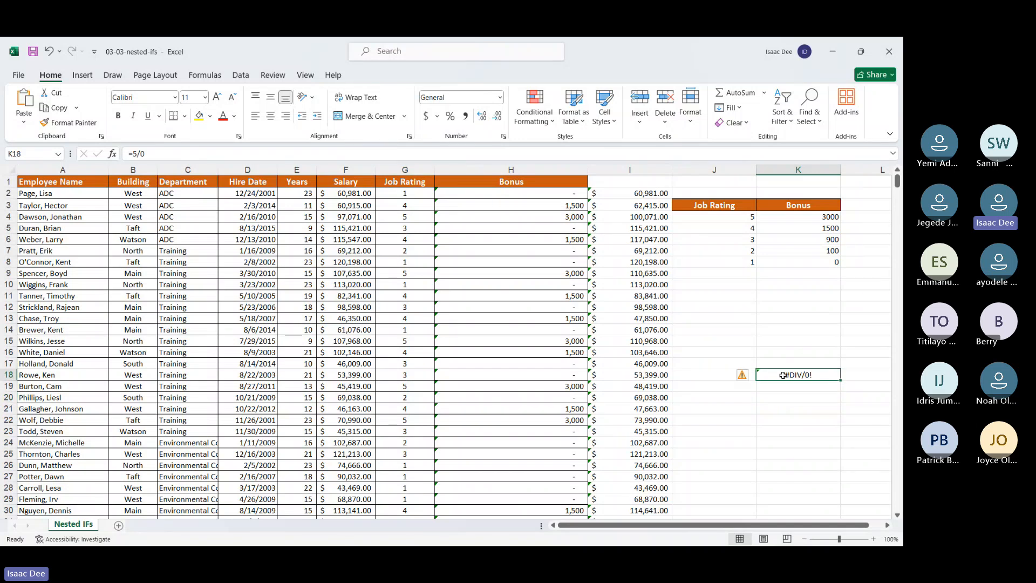
left_click(133, 154)
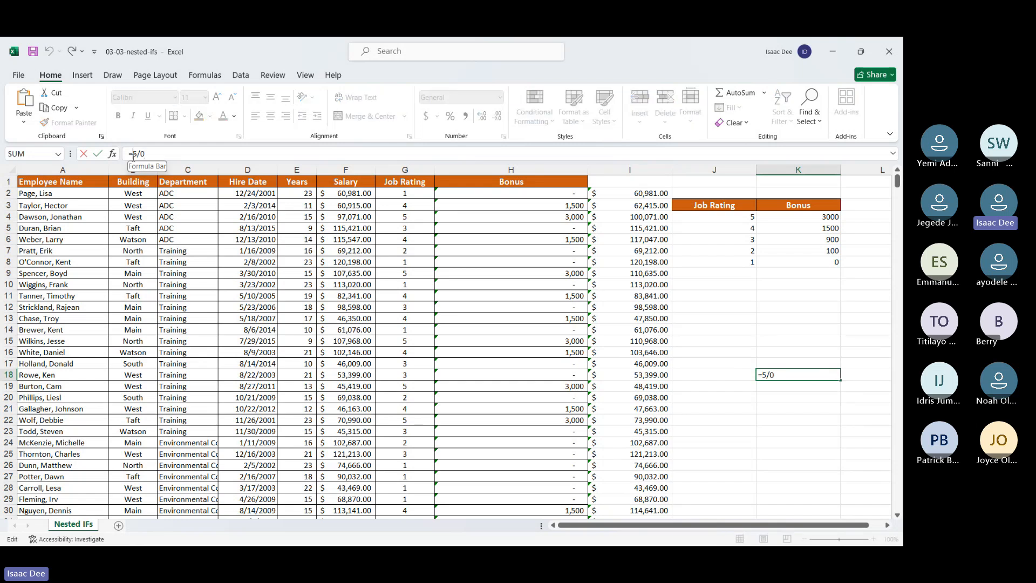
key("Return")
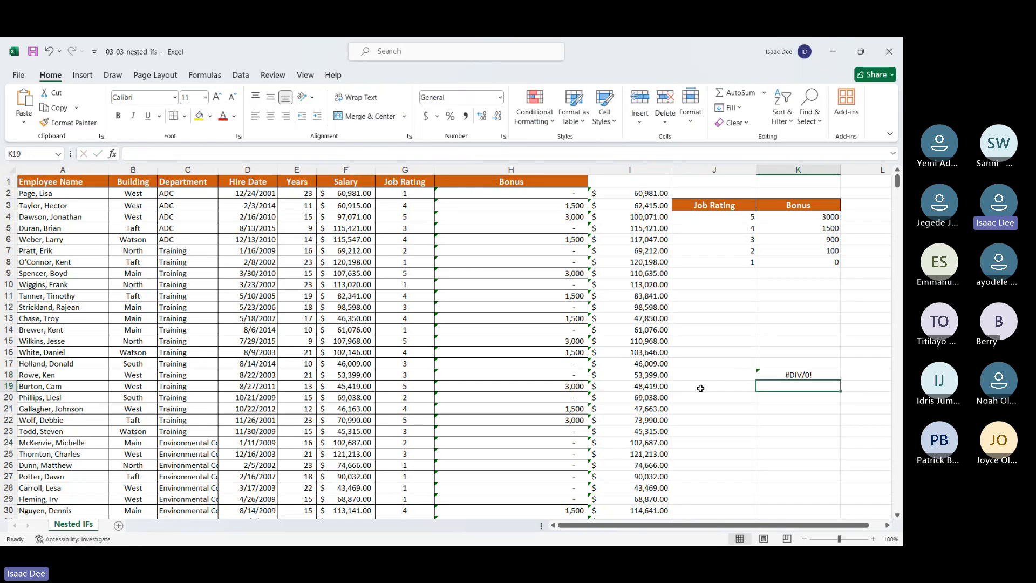
key("Up")
mouse_move(742, 378)
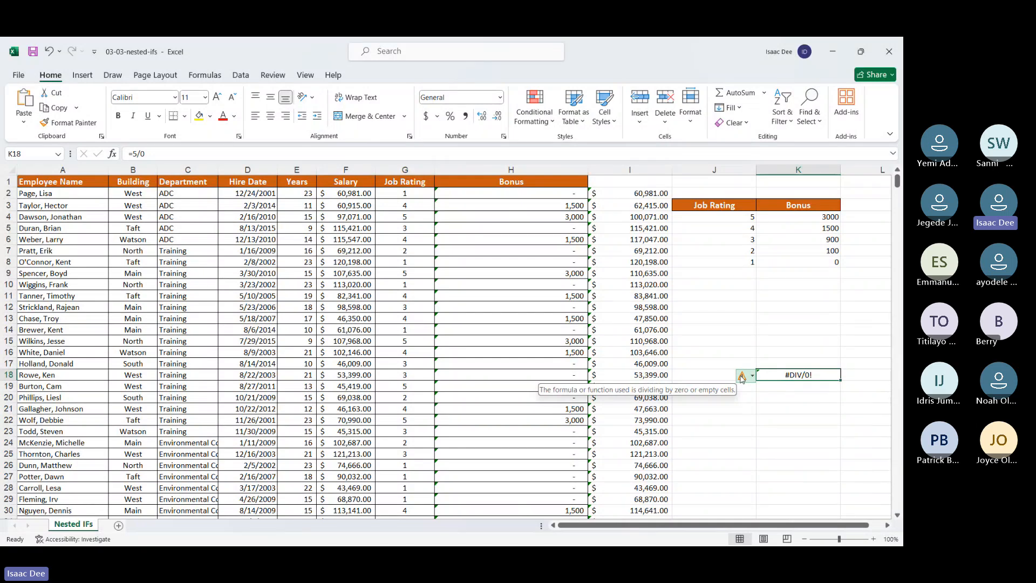
left_click(134, 154)
type("ifer")
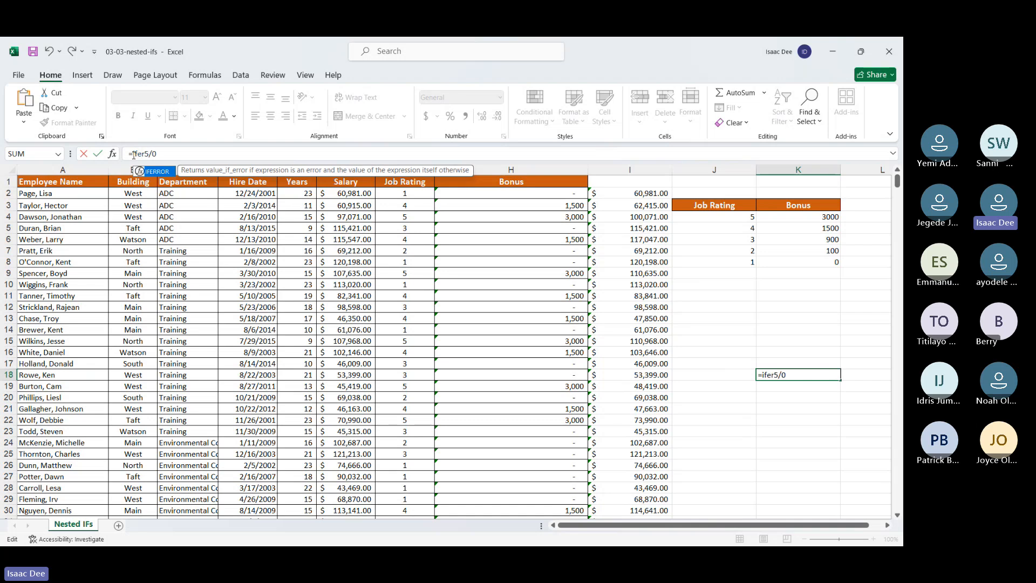
double_click(157, 176)
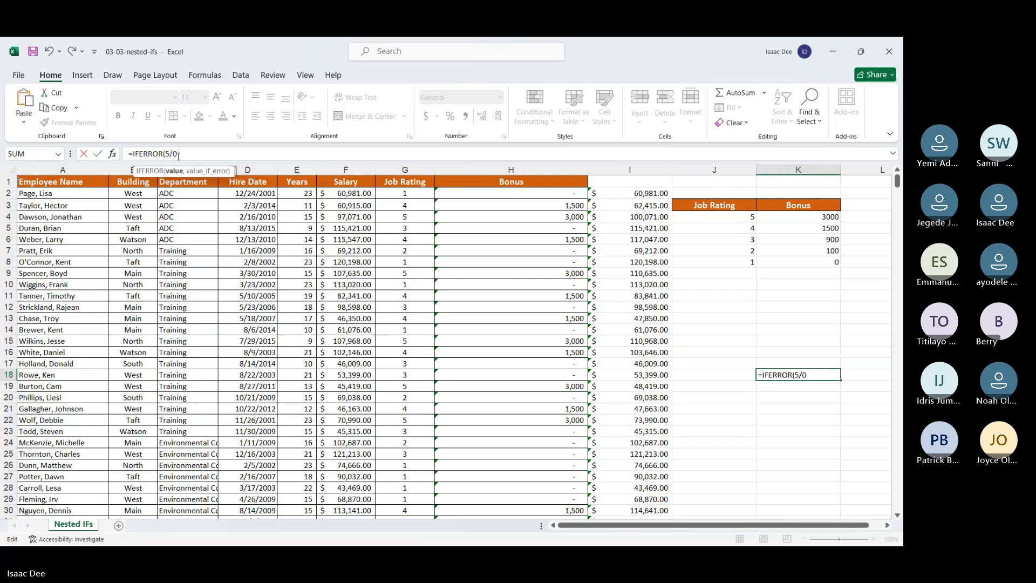
Step: Complete the K18 formula as =IFERROR(5/0,"Not Divisible") and commit it
type(",\"")
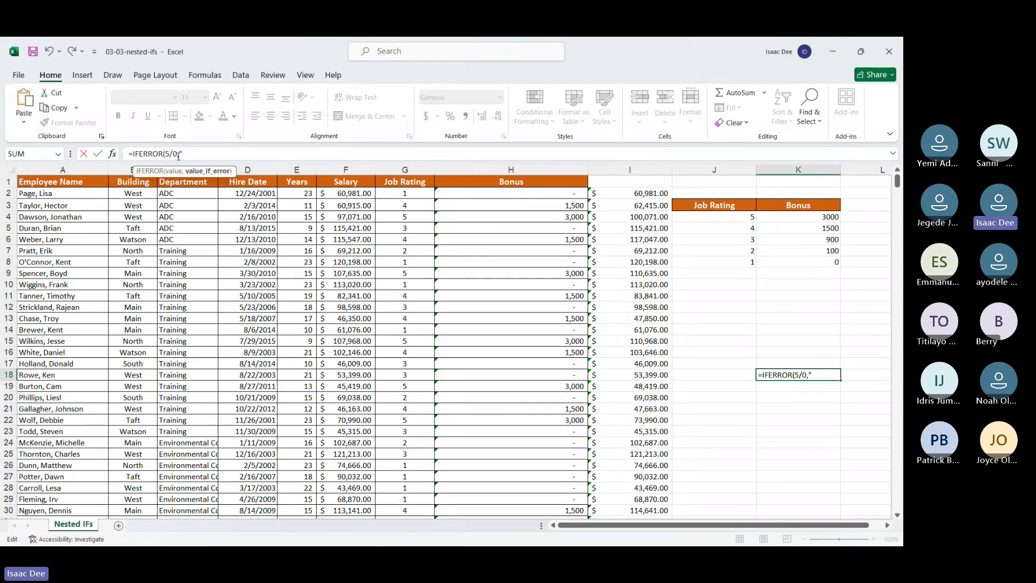
type("Not Divis")
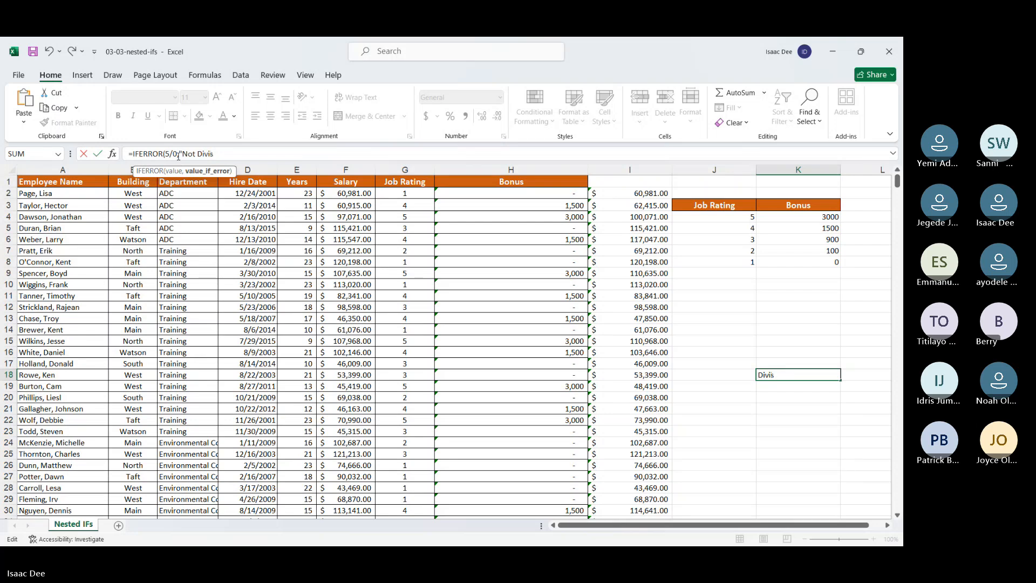
type("ible\")")
key("Return")
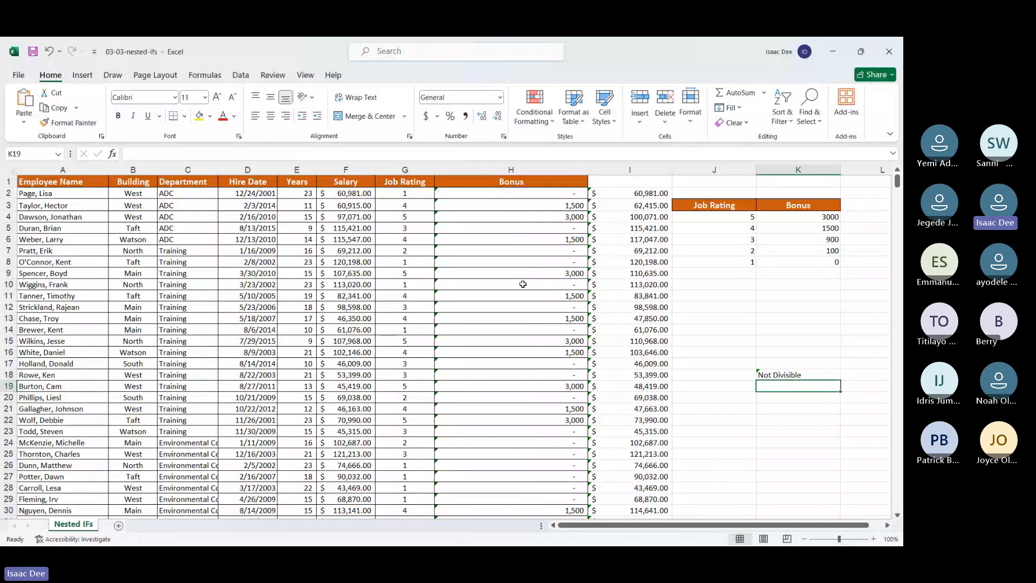
Step: Replace the "Not Divisible" fallback in the K18 IFERROR formula with 0
left_click(766, 373)
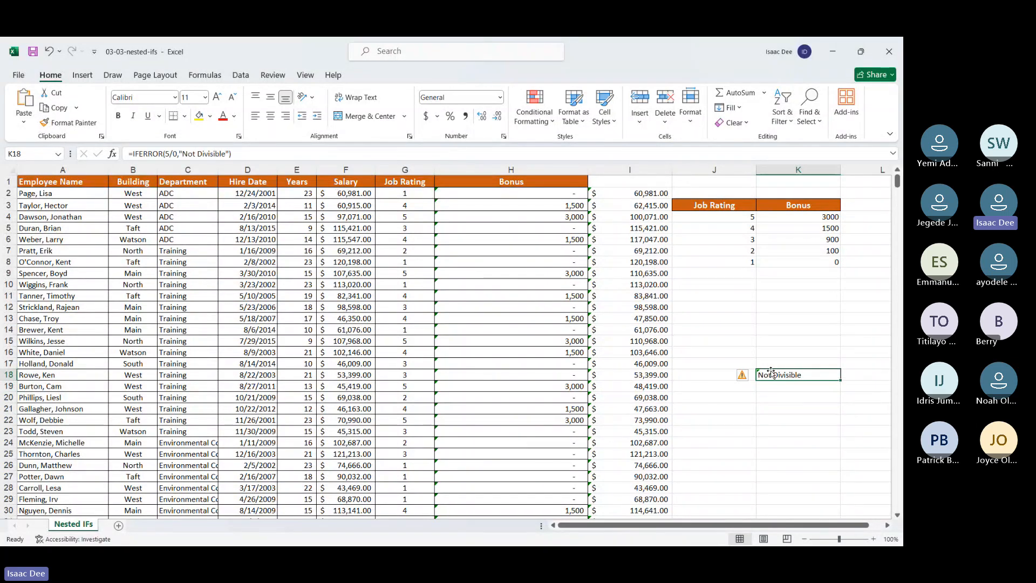
left_click_drag(229, 153, 179, 153)
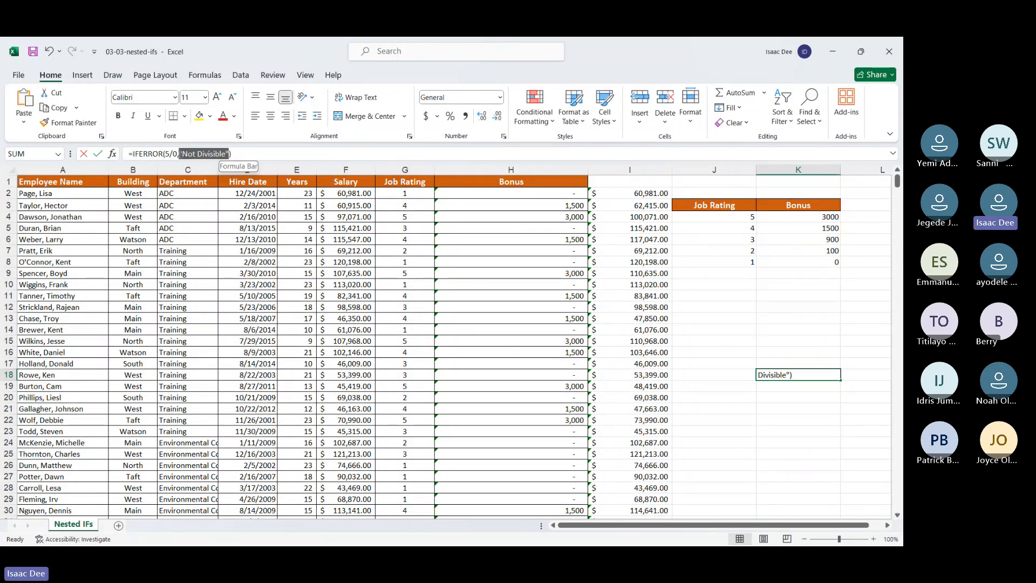
key("Delete")
key("Return")
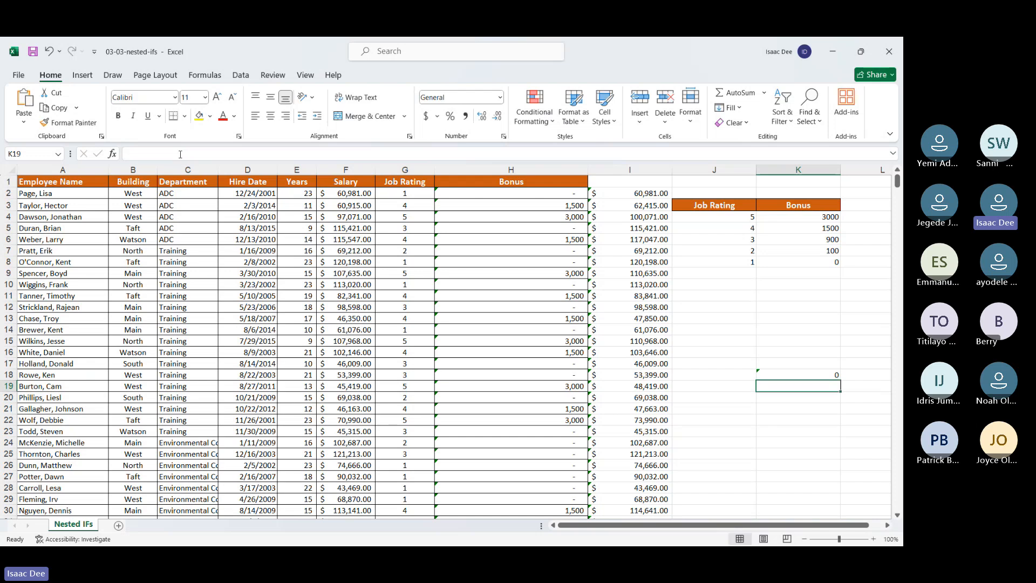
Step: Delete the IFERROR expression from K18, leaving only the equals sign
left_click(768, 375)
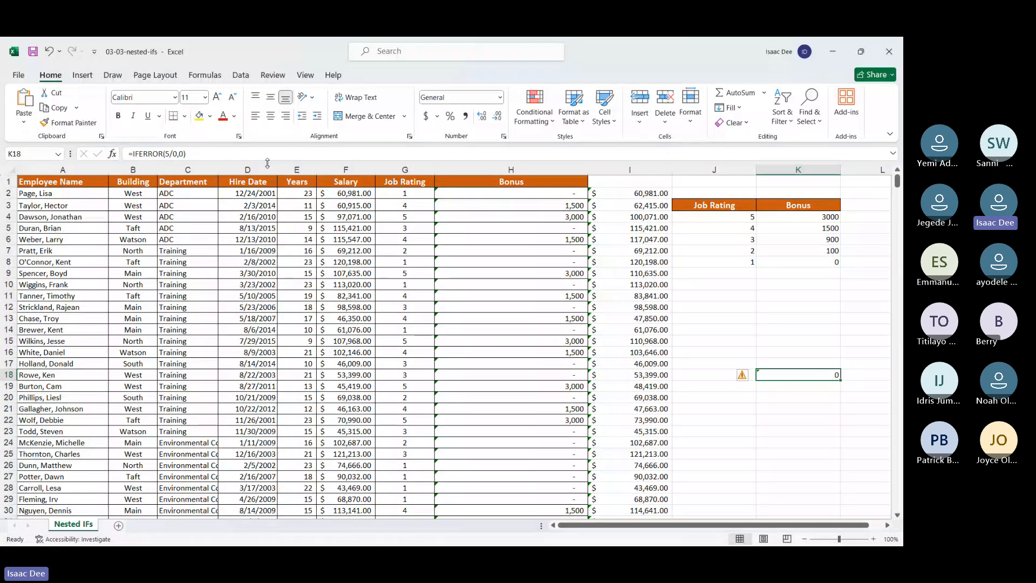
left_click(231, 151)
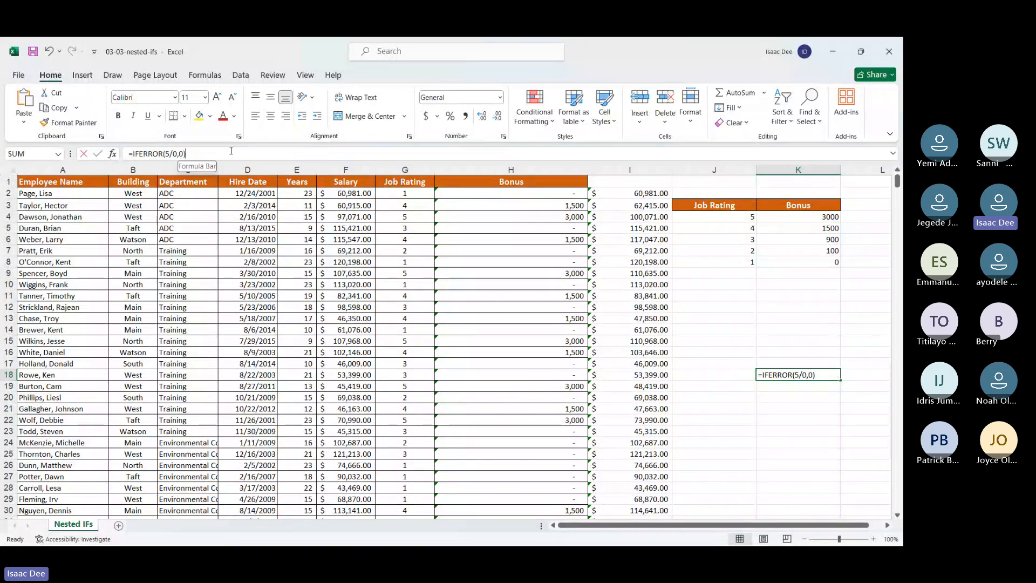
left_click_drag(231, 151, 134, 156)
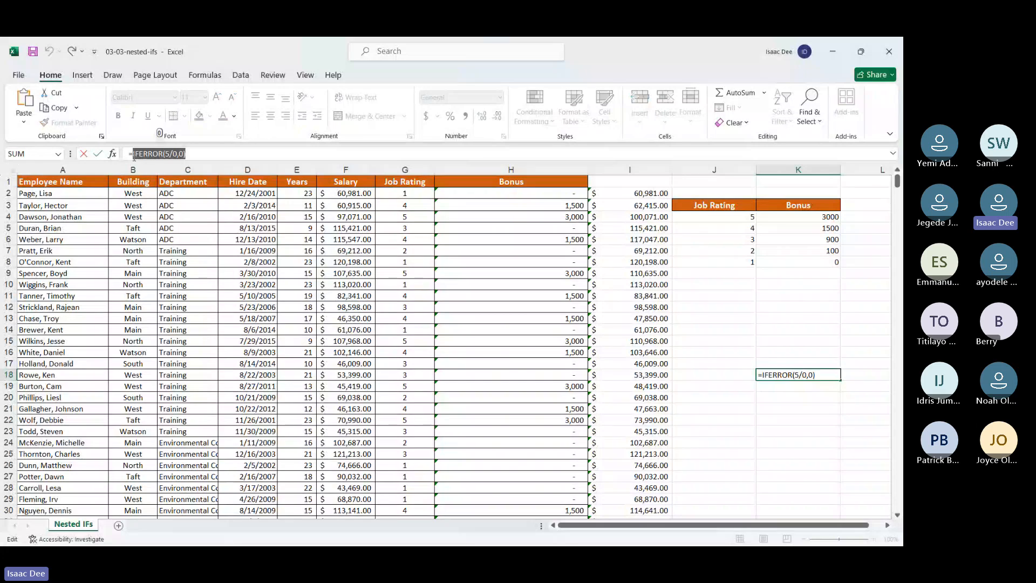
key("BackSpace")
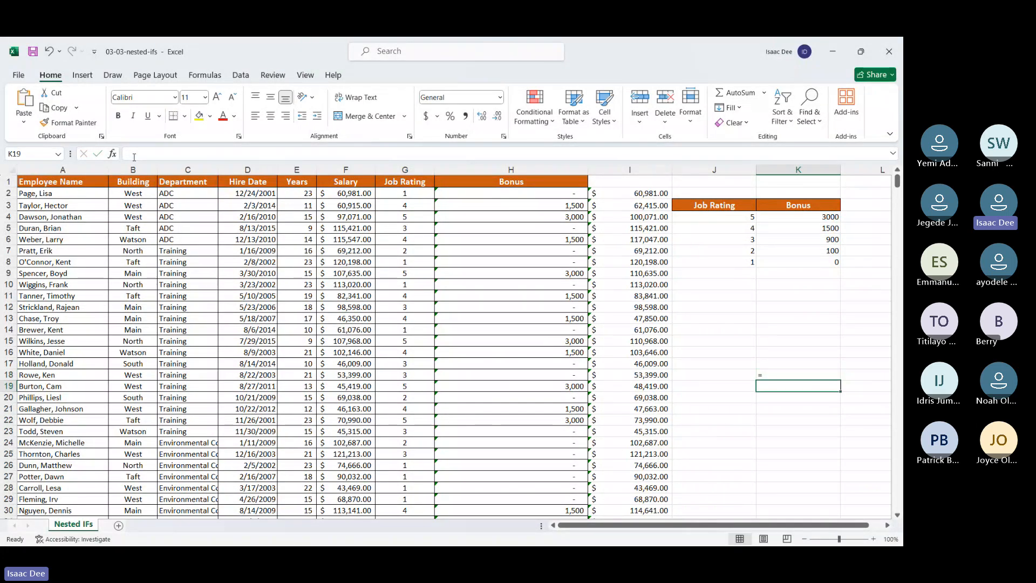
Step: Undo the K18 test entries, the IFNA fill down the Bonus column, and the IFNA edit in H2
key("ctrl+z")
key("ctrl+z")
key("ctrl+z")
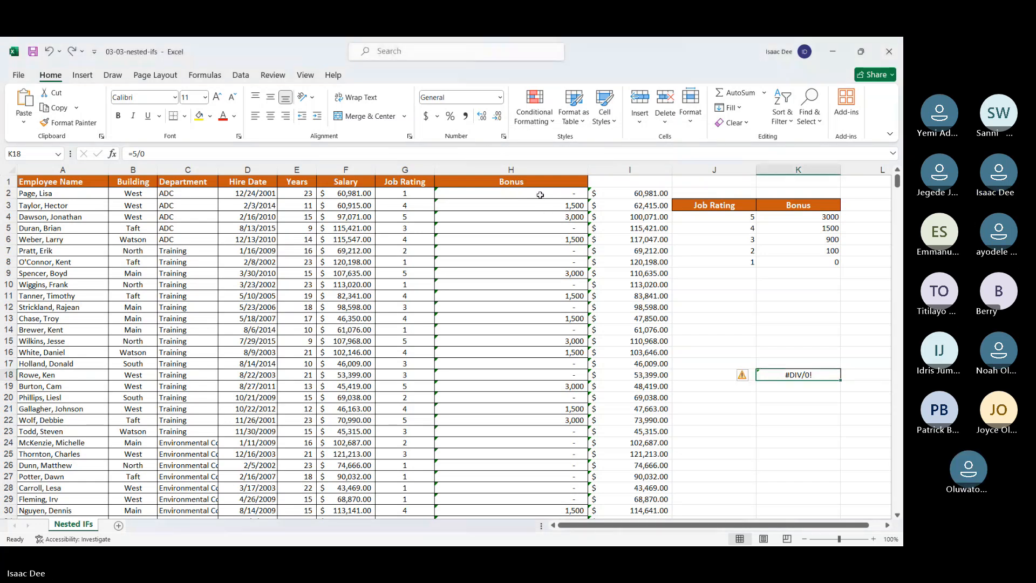
key("ctrl+z")
key("ctrl+z")
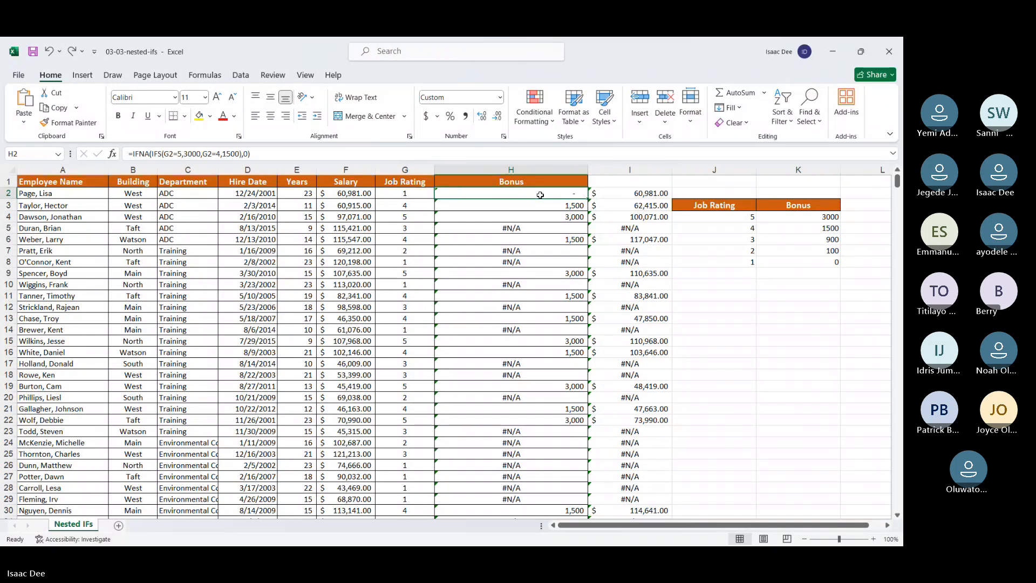
key("ctrl+z")
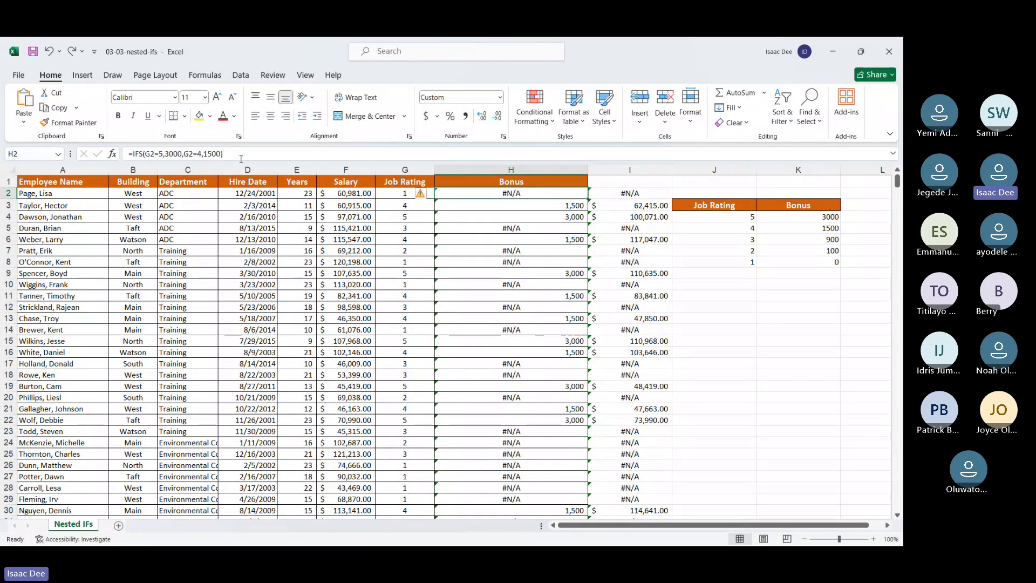
Step: Rewrite the H2 bonus formula as =IFERROR(IFS(G2=5,3000,G2=4,1500),0) and accept the closing bracket correction
left_click_drag(223, 154, 129, 153)
key("ctrl+c")
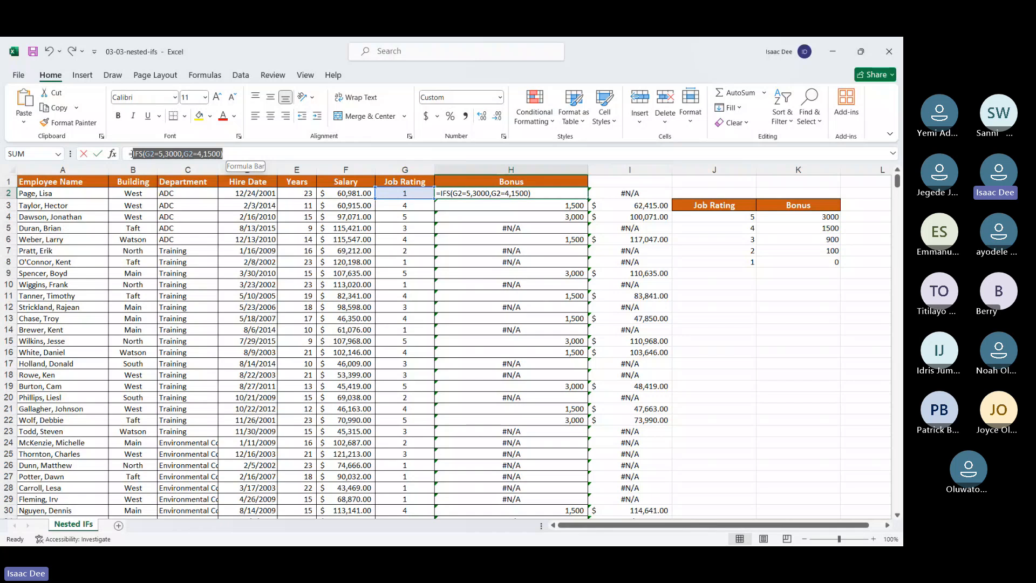
type("=")
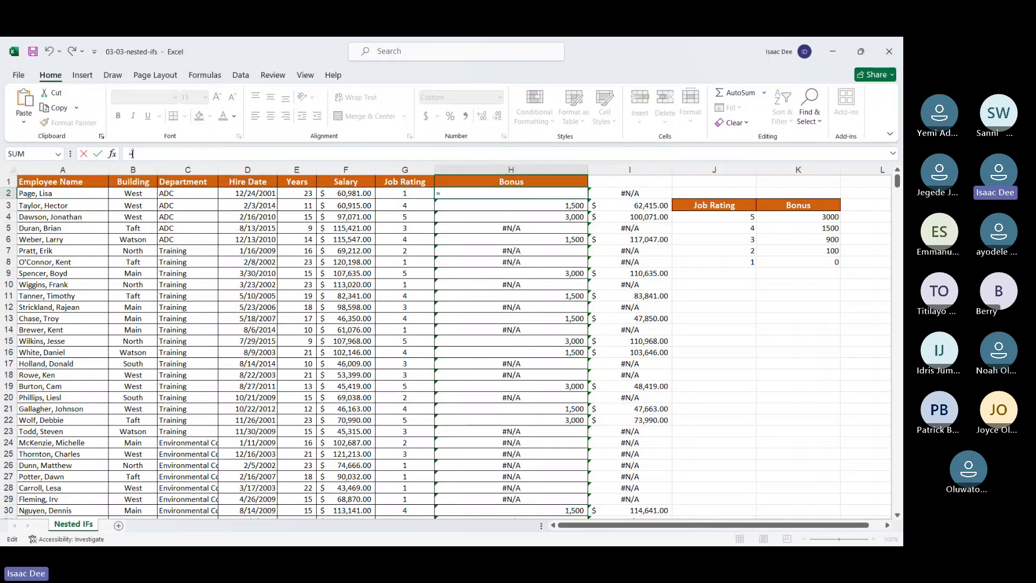
type("ife")
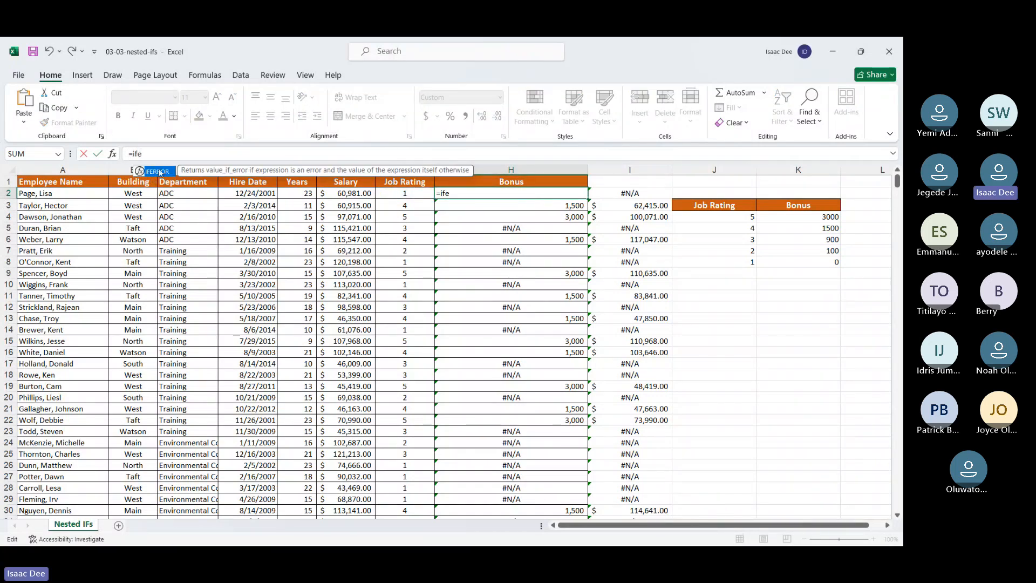
key("Down")
key("Tab")
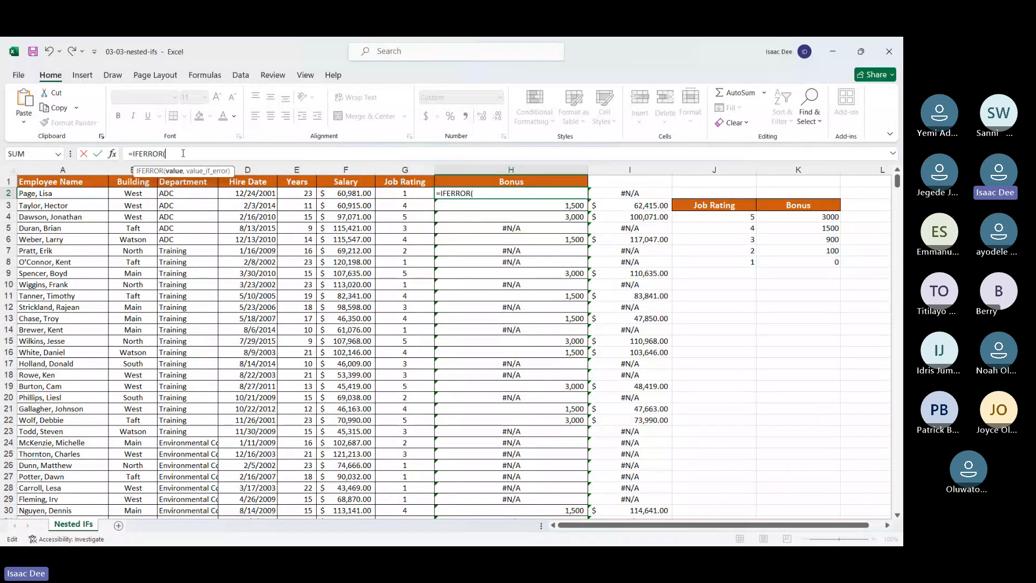
key("ctrl+v")
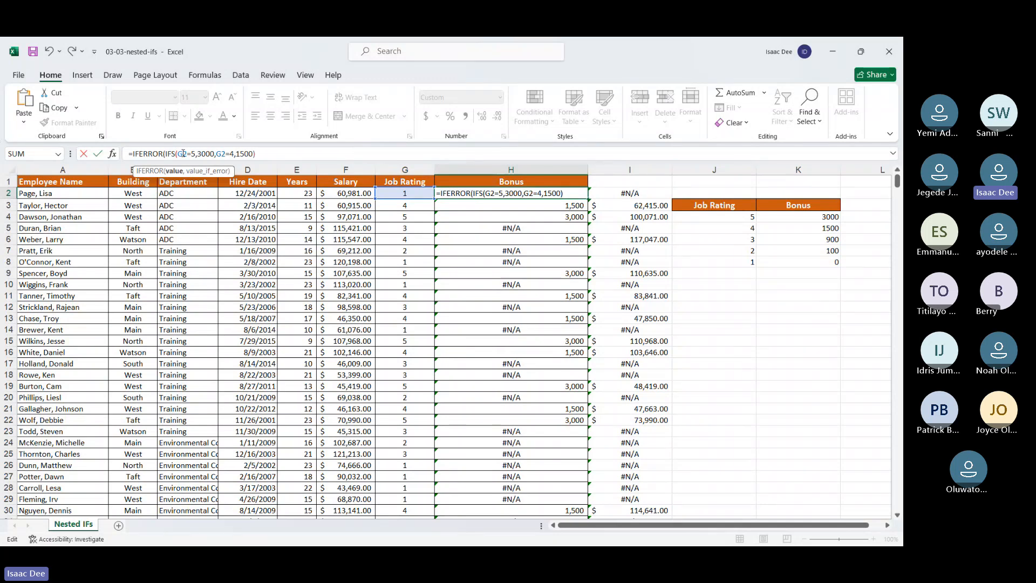
type(",30")
key("Return")
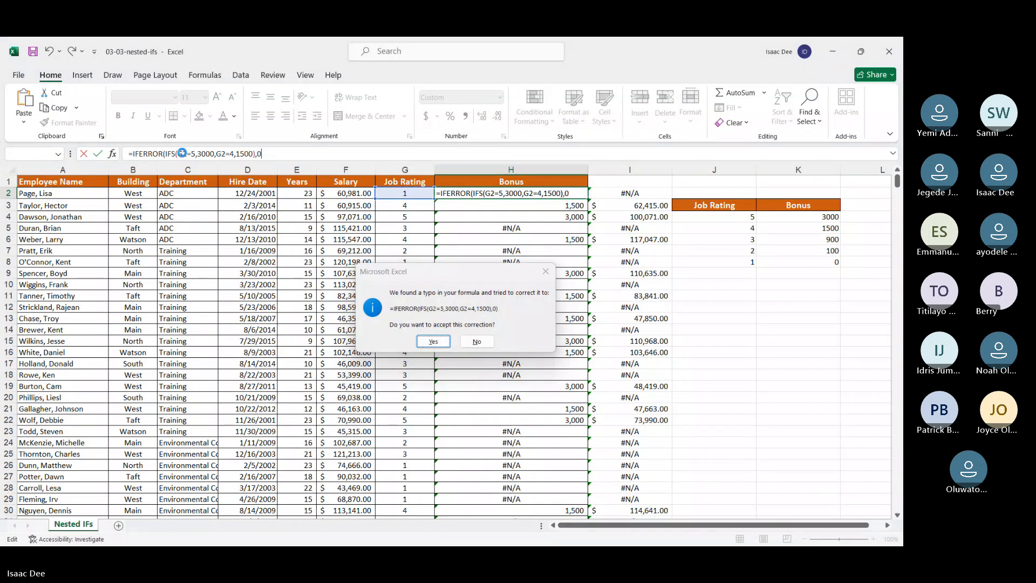
key("Return")
Step: Fill the H2 IFERROR formula down the whole Bonus column
left_click(478, 194)
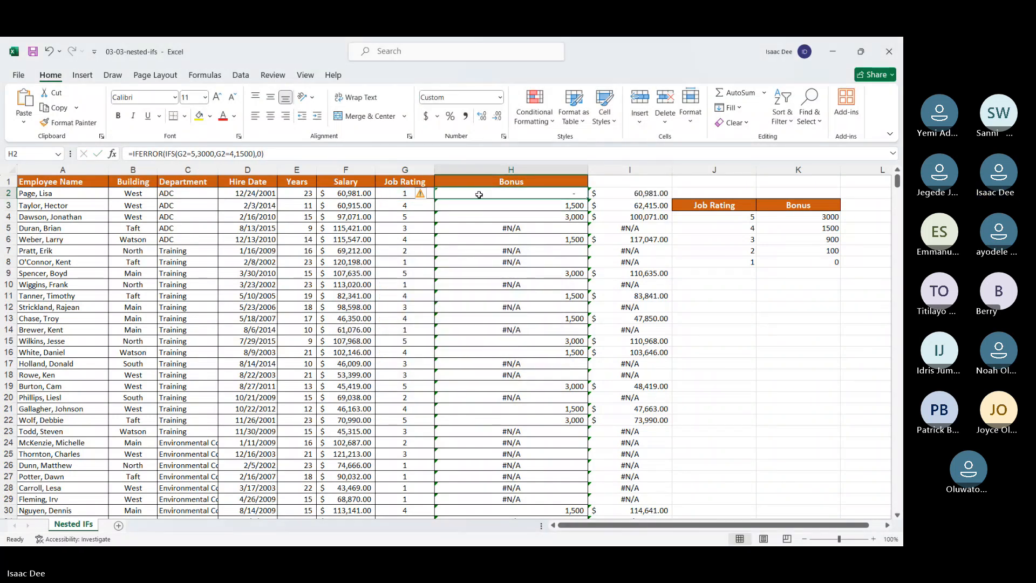
double_click(588, 199)
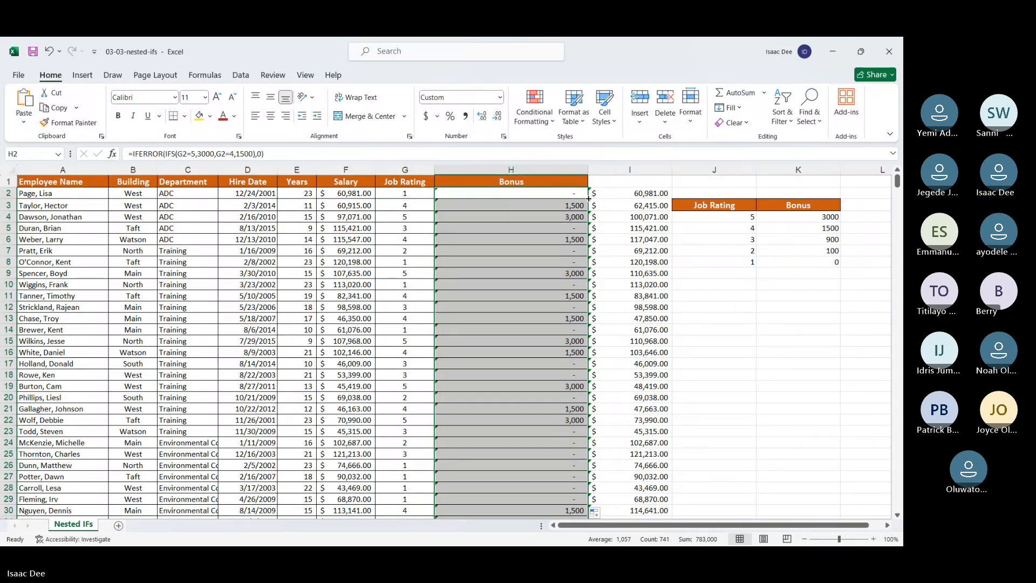
left_click(559, 487)
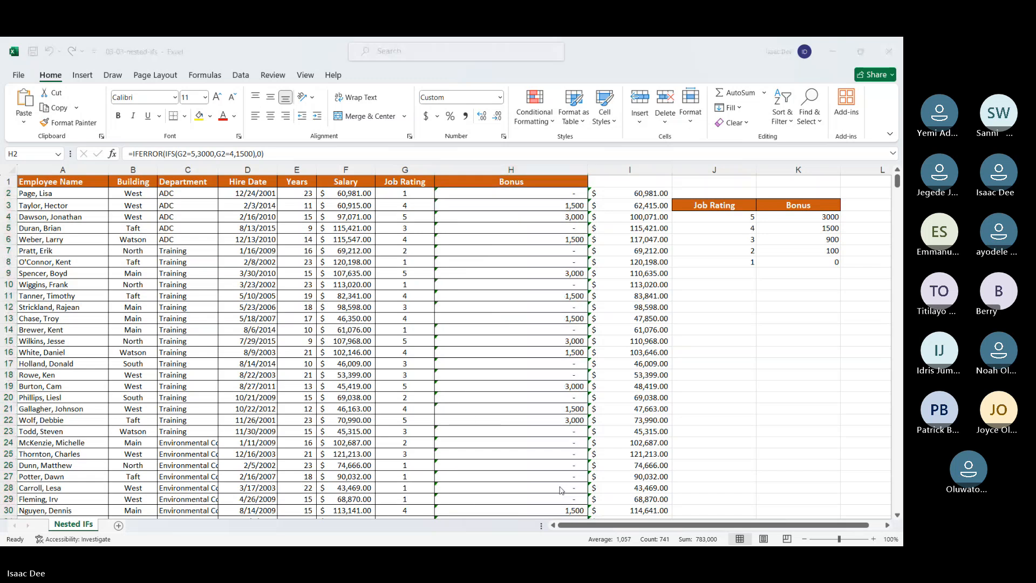
Step: Switch to File Explorer, browse from Section 3 to the Exercise Files folder of the Intermediate course, and open the Exercise02 workbook
key("super")
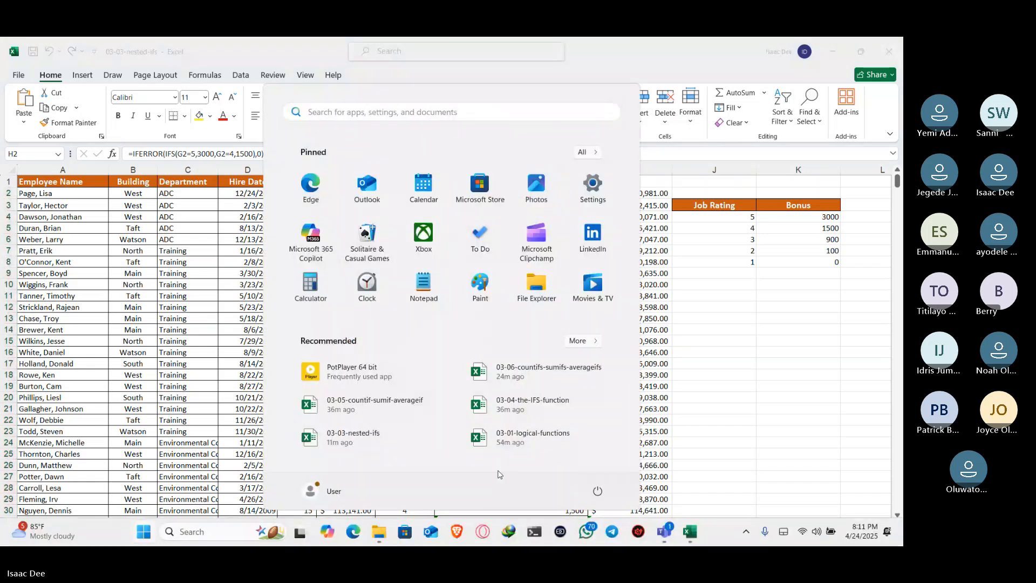
left_click(377, 533)
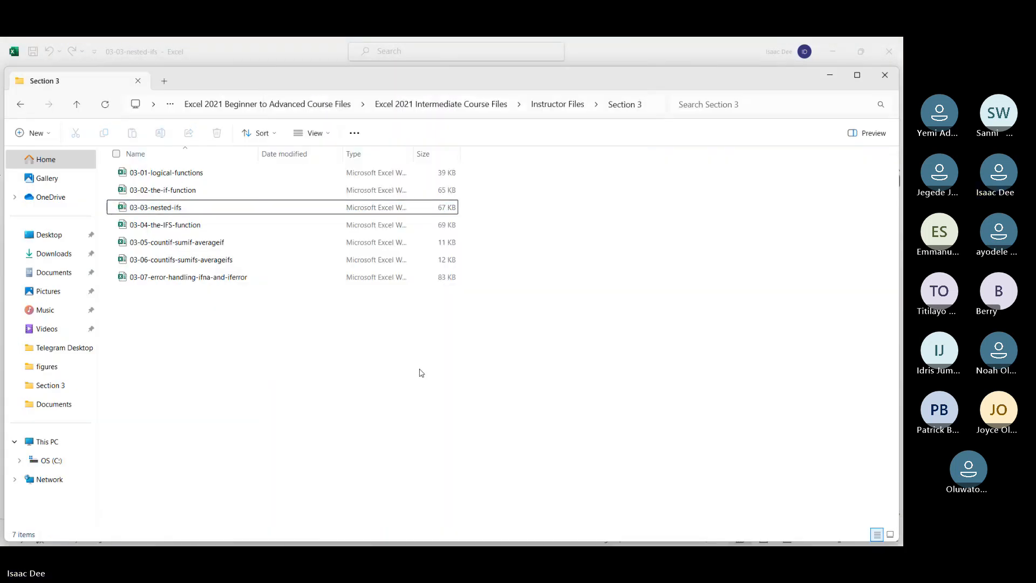
key("alt+Left")
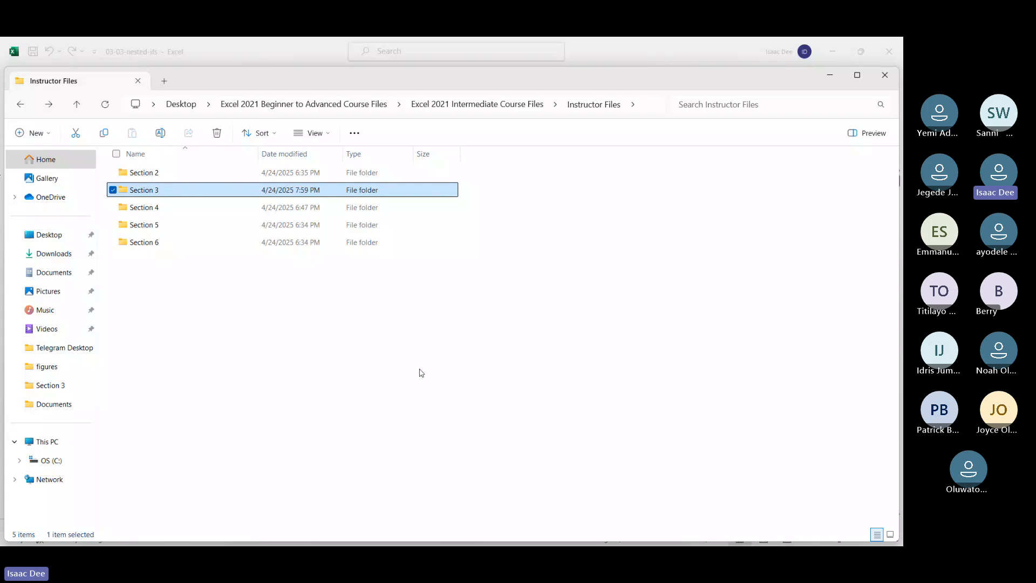
key("alt+Up")
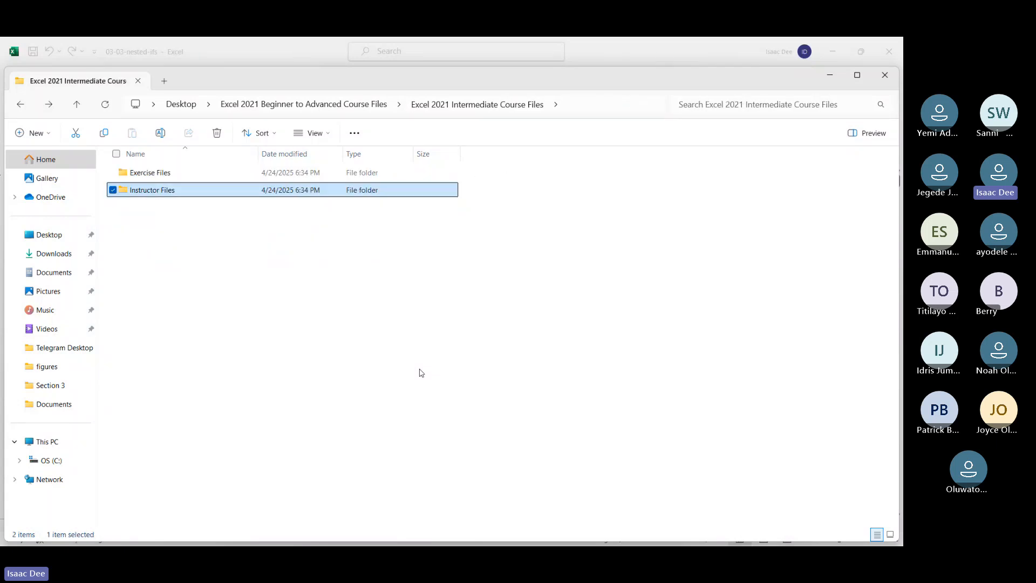
key("Up")
key("Return")
key("Down")
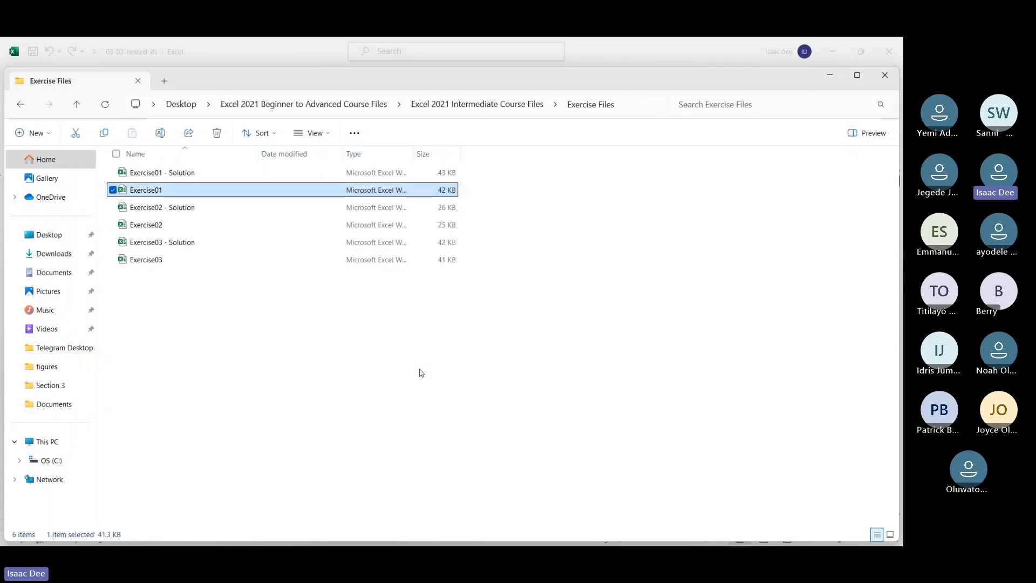
key("Down")
key("Down")
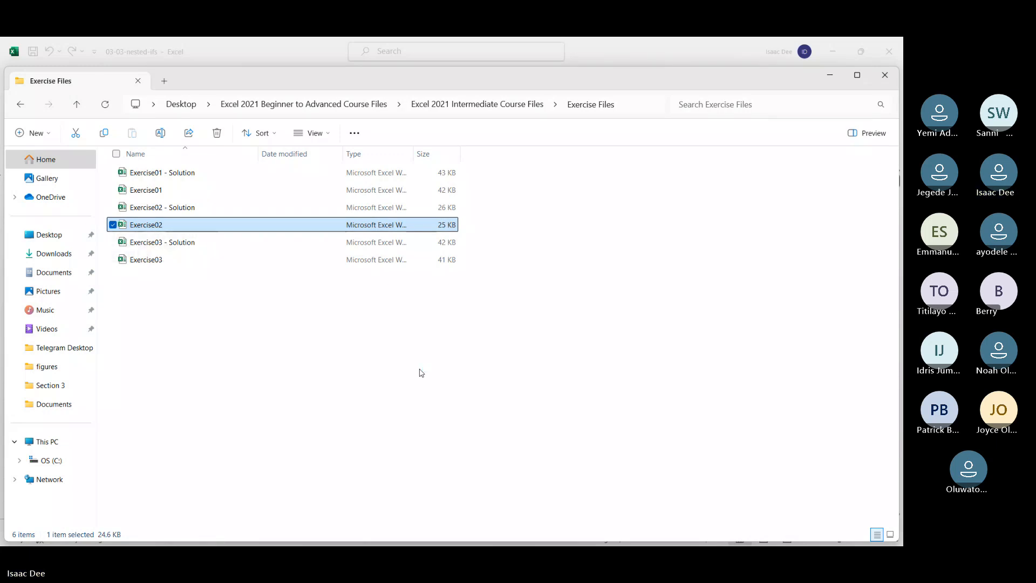
key("alt+Tab")
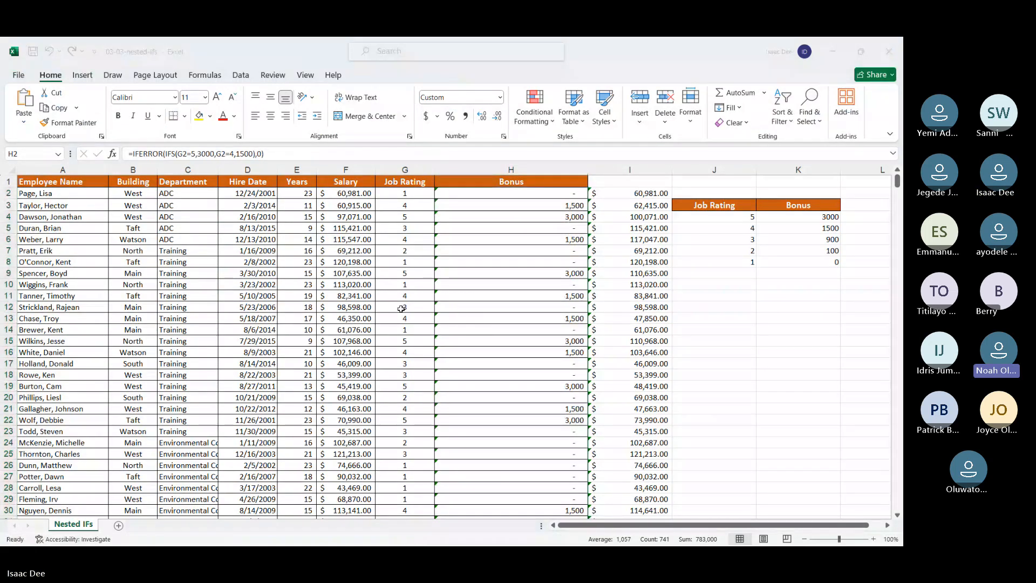
Step: Read through the lookup function tasks in the Exercise02 workbook and close it
scroll(424, 326, "down", 1)
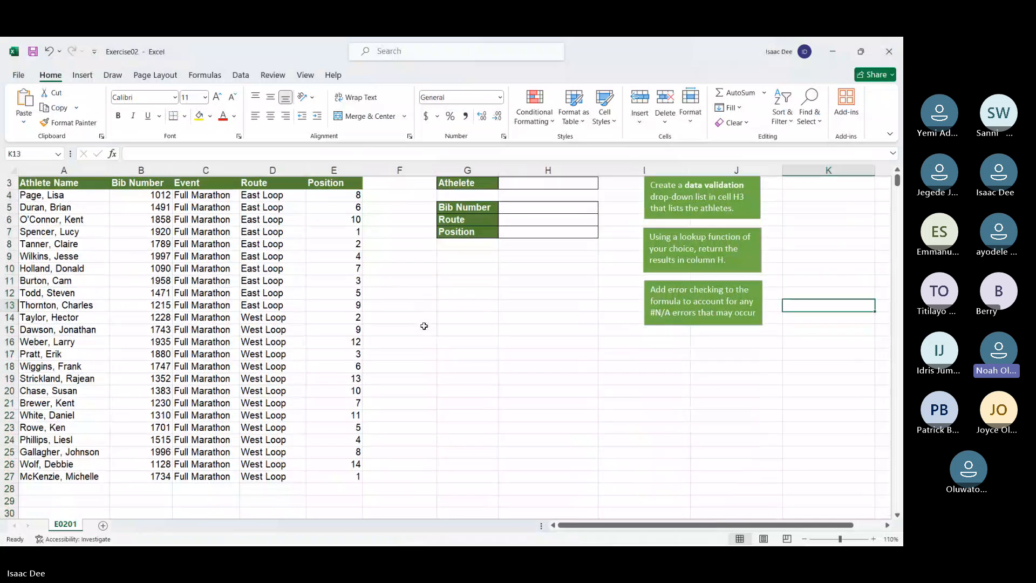
scroll(424, 326, "up", 1)
scroll(424, 326, "down", 1)
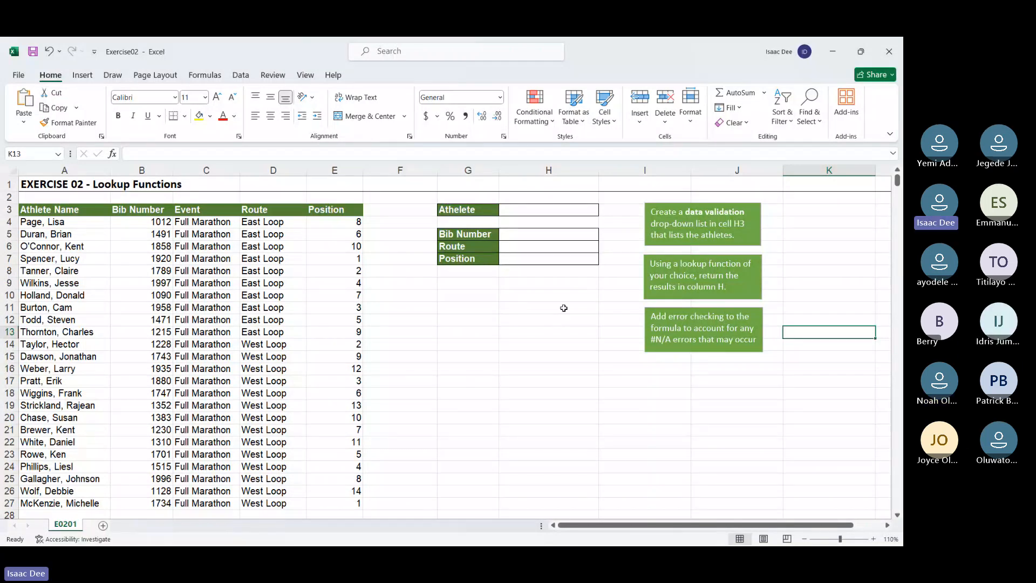
left_click(889, 51)
Step: Return to the Exercise Files folder in File Explorer and open the Exercise01 workbook
key("super")
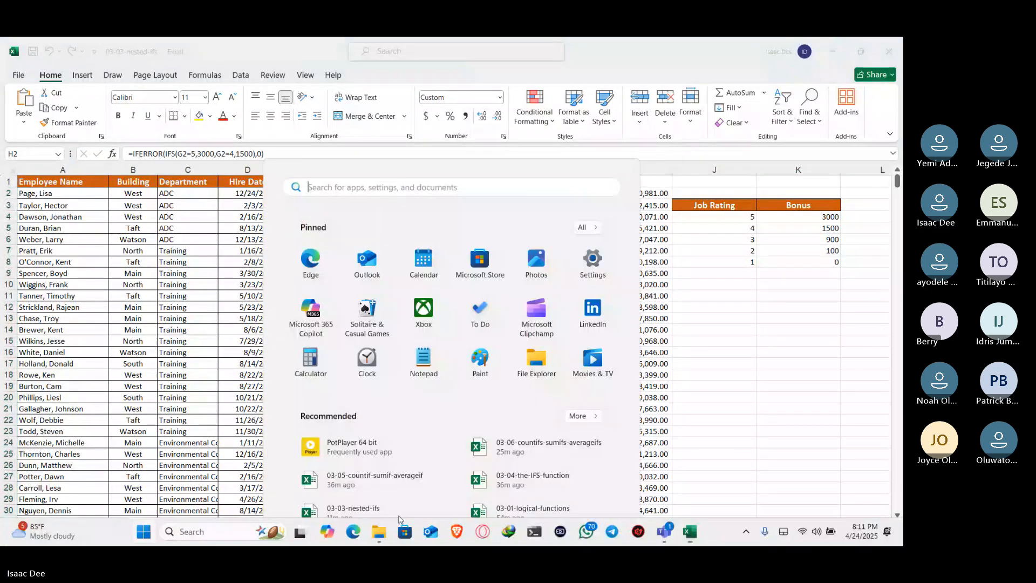
left_click(373, 540)
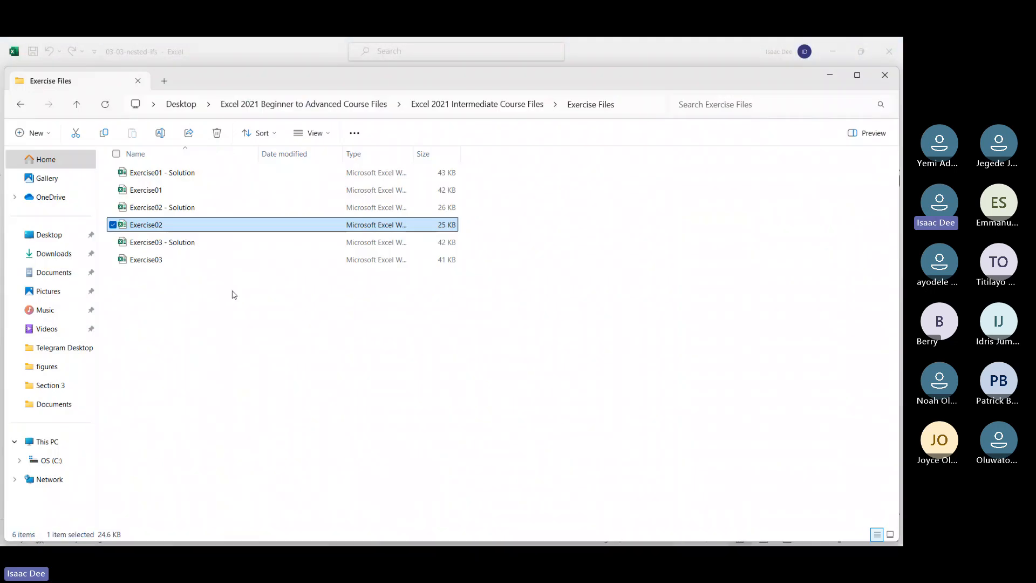
double_click(211, 192)
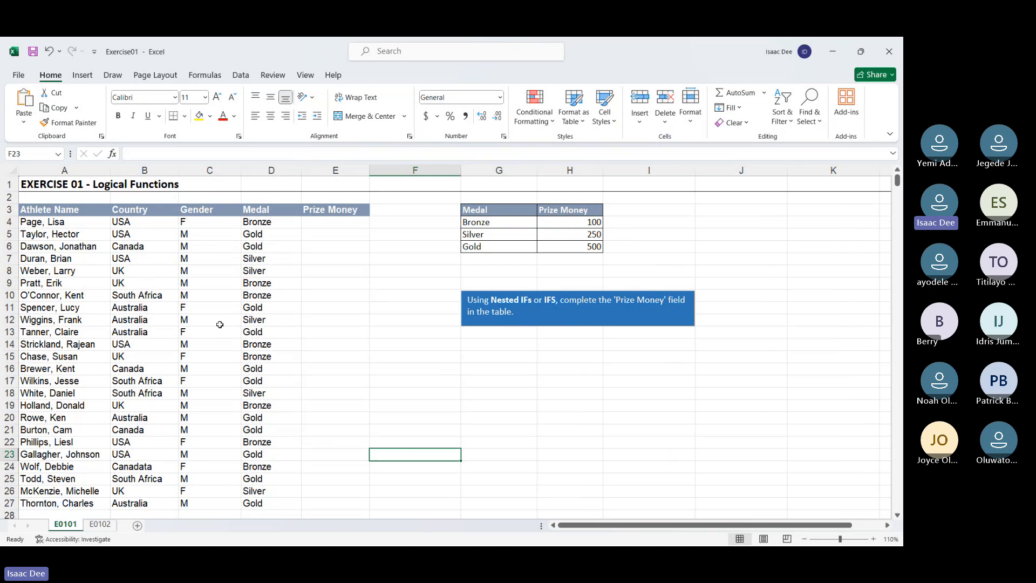
Step: Review the tasks on sheet E0102, return to sheet E0101, and minimize the Exercise01 workbook
left_click(100, 524)
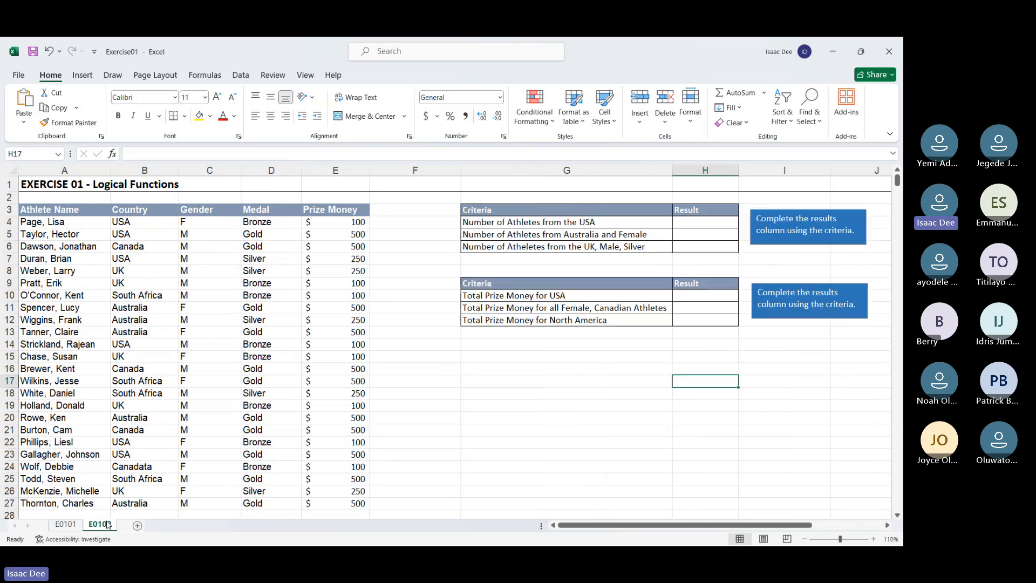
left_click(54, 524)
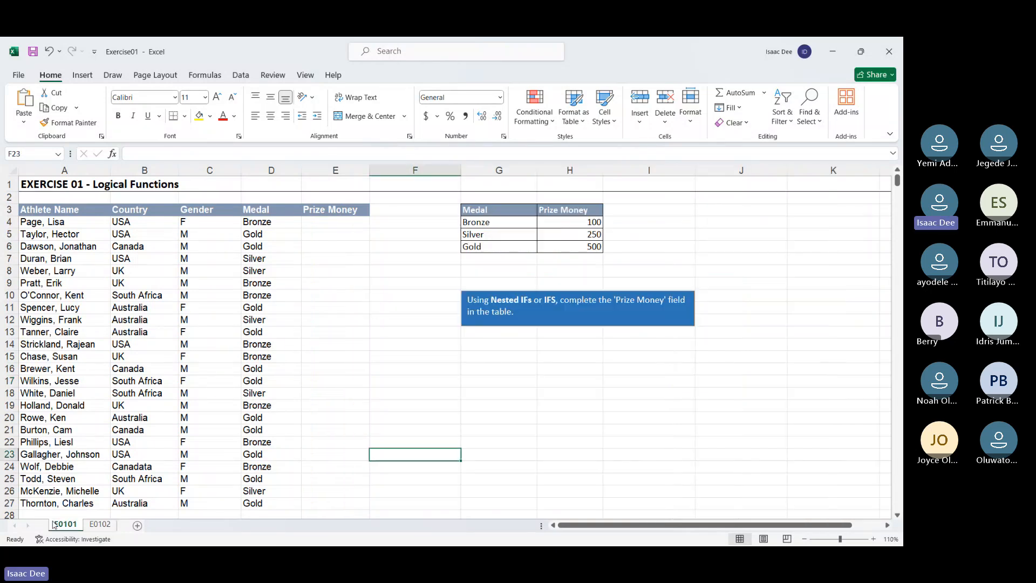
left_click(830, 54)
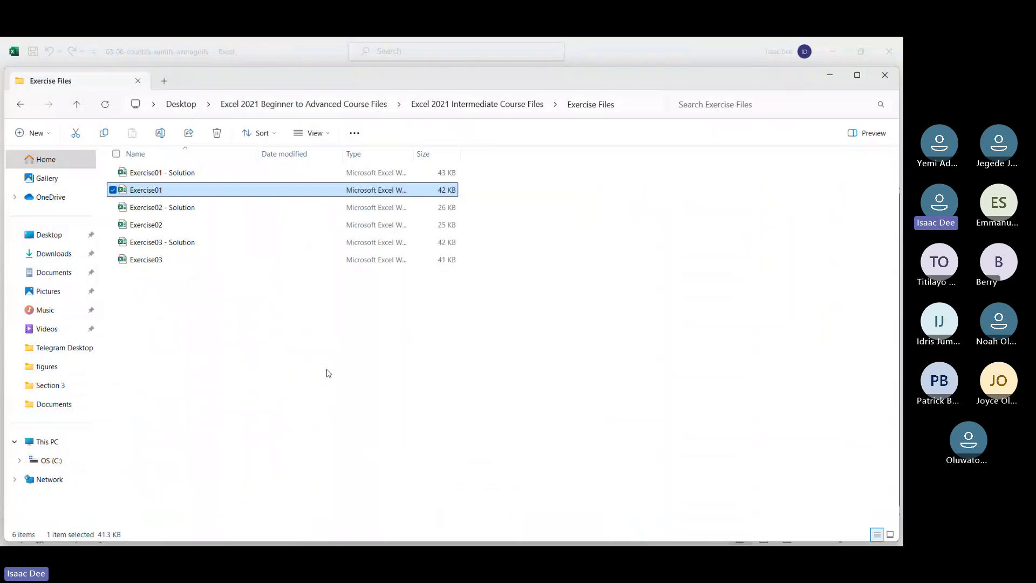
Step: Switch to File Explorer, go back to its Home view, and open the Section 3 folder from quick access
left_click(325, 373)
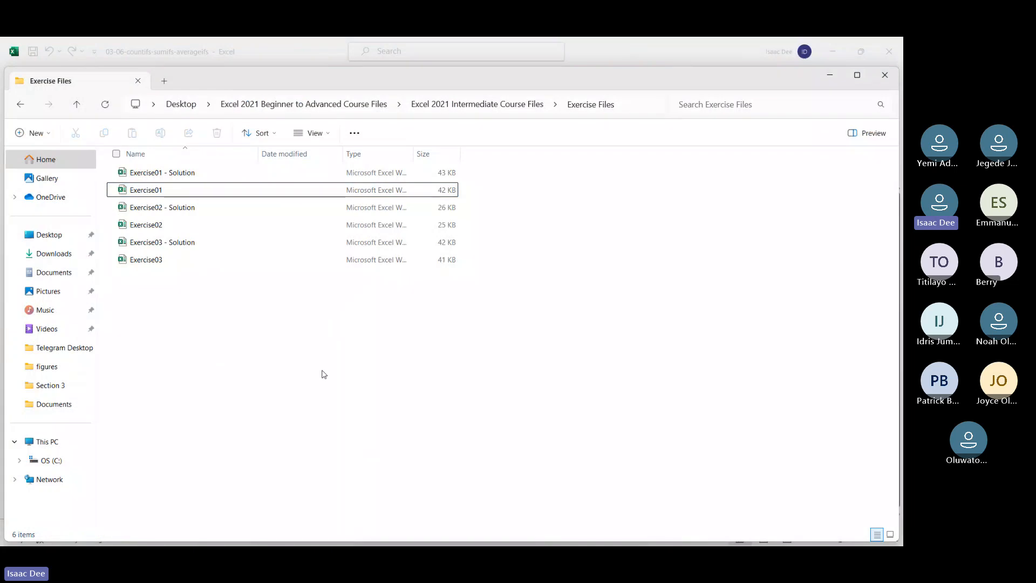
key("alt+Up")
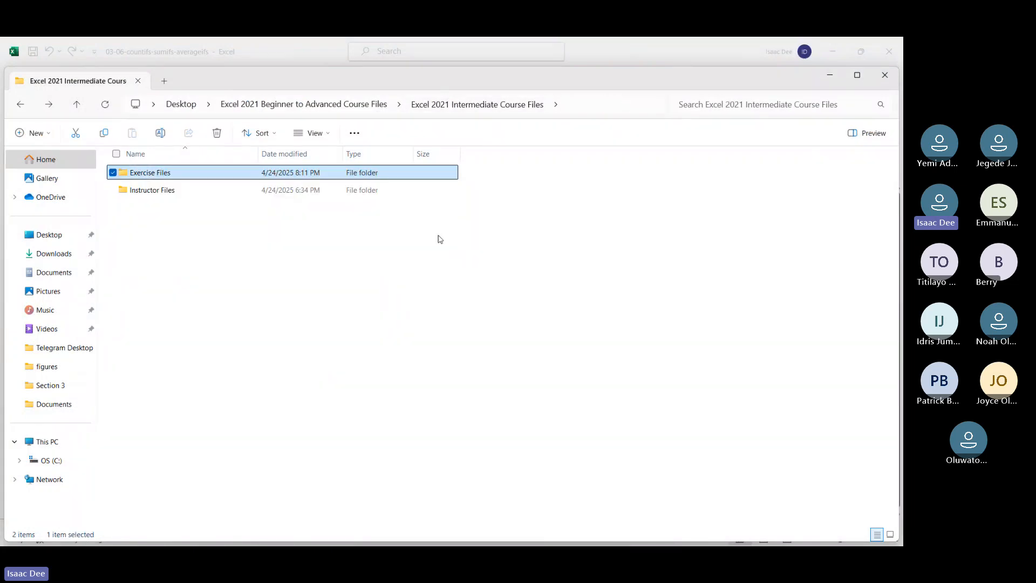
key("alt+Left")
key("alt+Left")
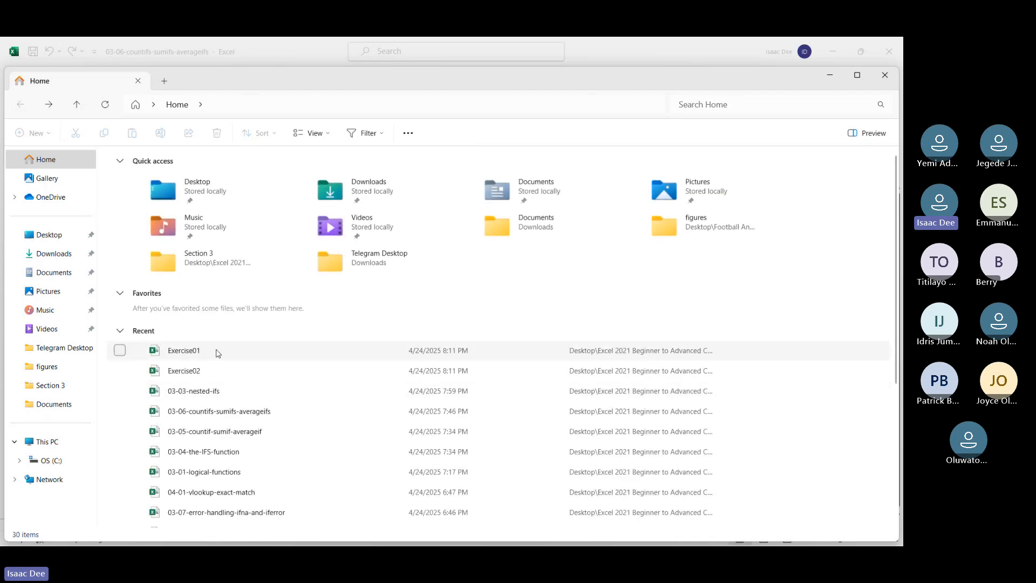
left_click(218, 353)
right_click(218, 353)
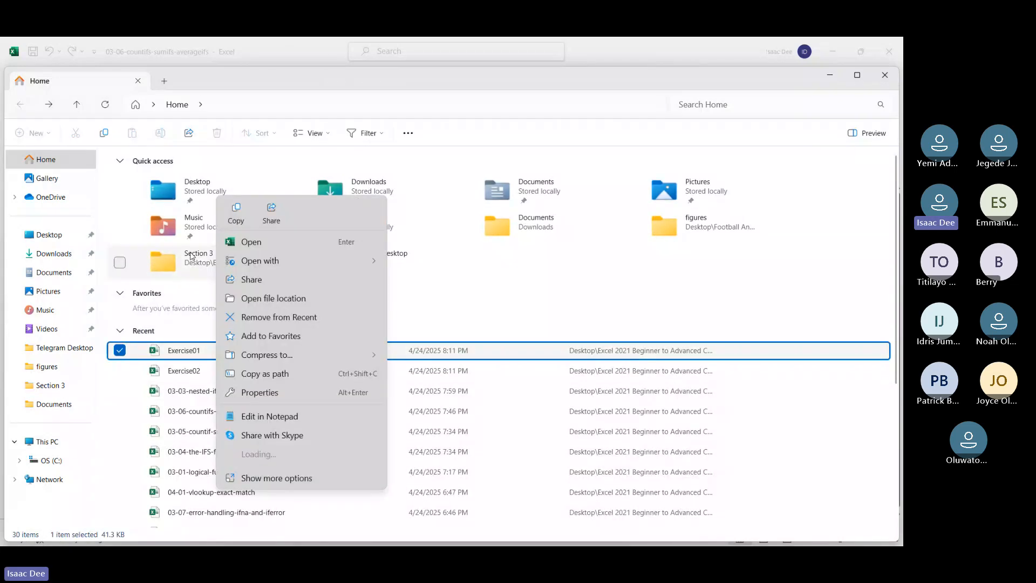
left_click(192, 259)
double_click(192, 259)
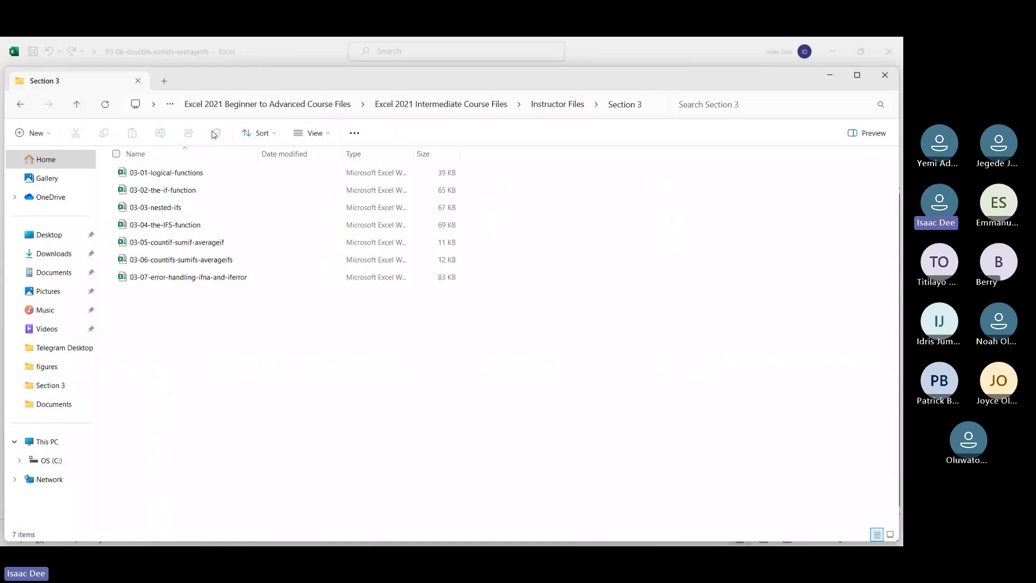
Step: Browse from the Beginner to Advanced course folder through Intermediate Course Files and Instructor Files to Section 3
left_click(267, 103)
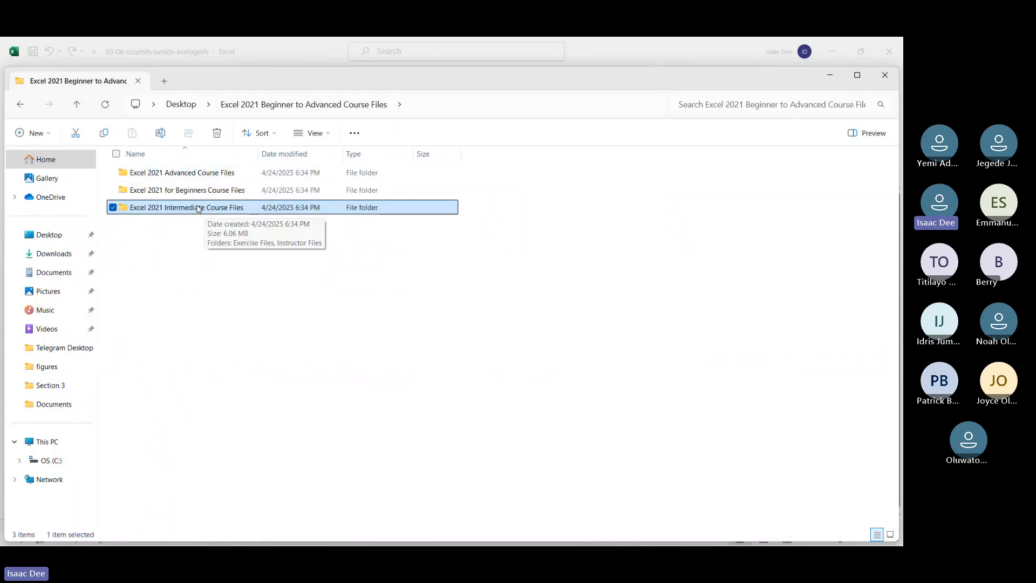
double_click(198, 209)
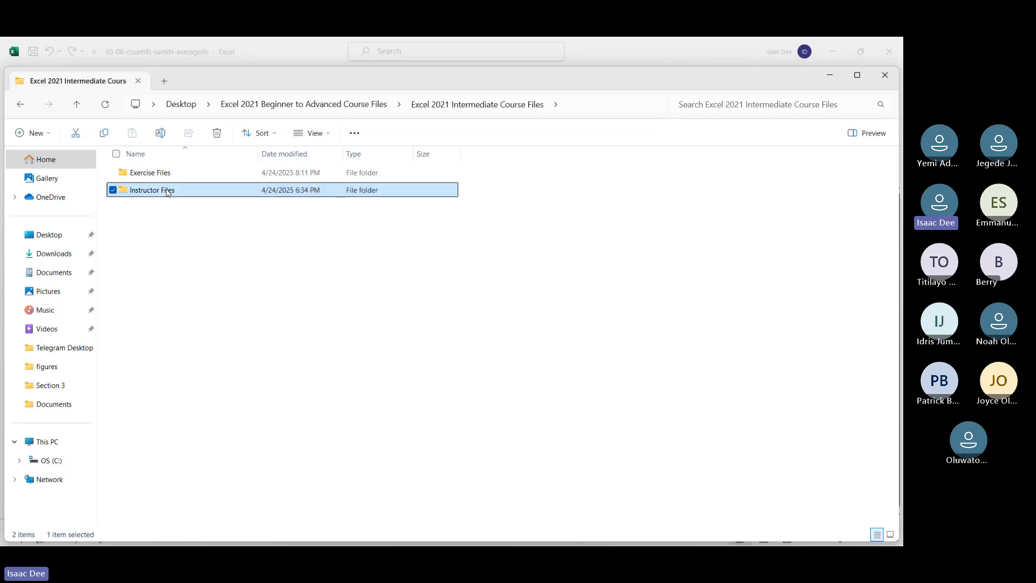
double_click(167, 191)
double_click(167, 192)
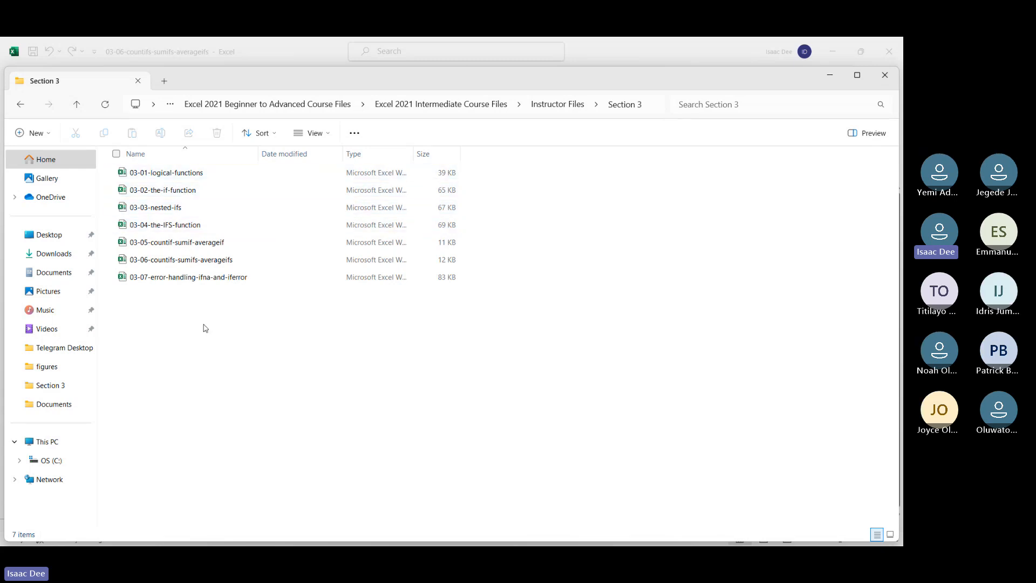
Step: Go back from Section 3 through the parent course folders, and minimize the Exercise01 workbook when finished viewing it
key("alt+Left")
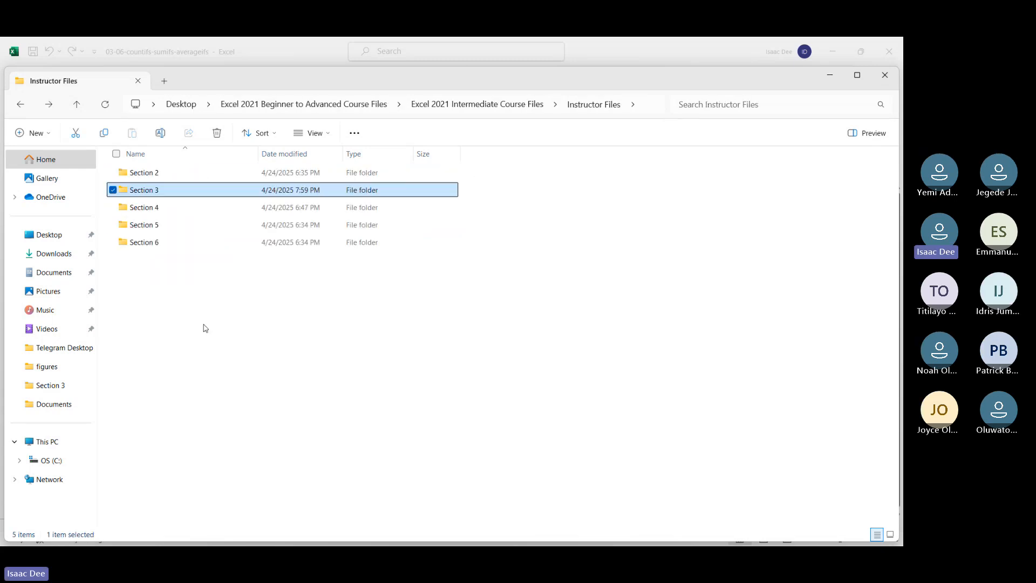
key("alt+Left")
key("Return")
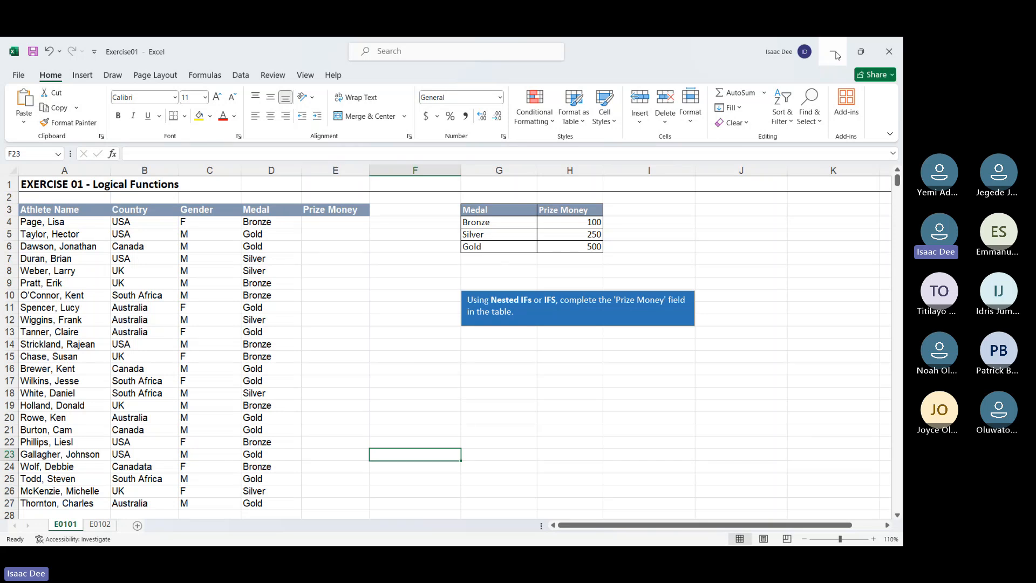
left_click(835, 54)
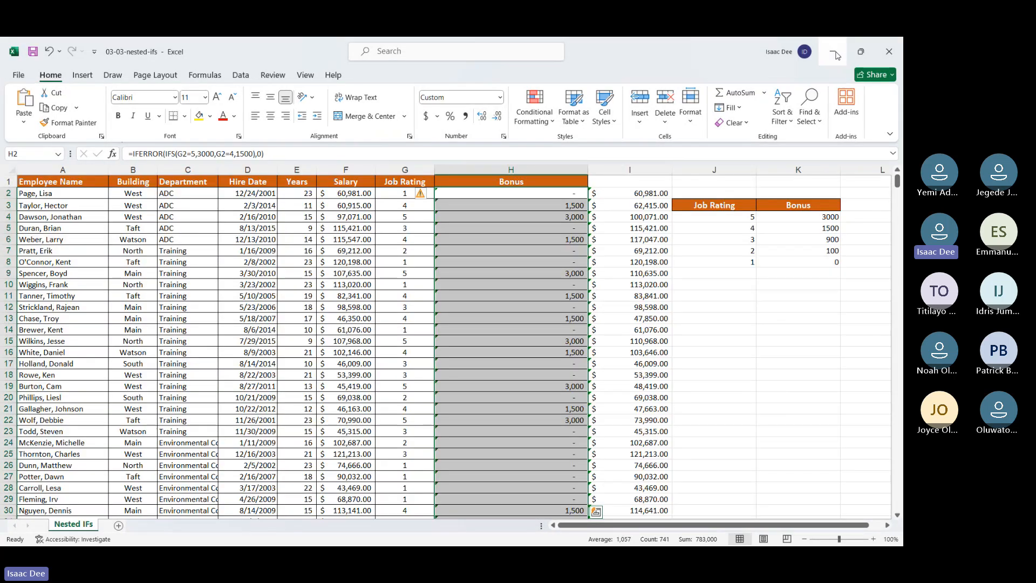
Step: Close the 03-03-nested-ifs workbook without saving its changes
left_click(888, 51)
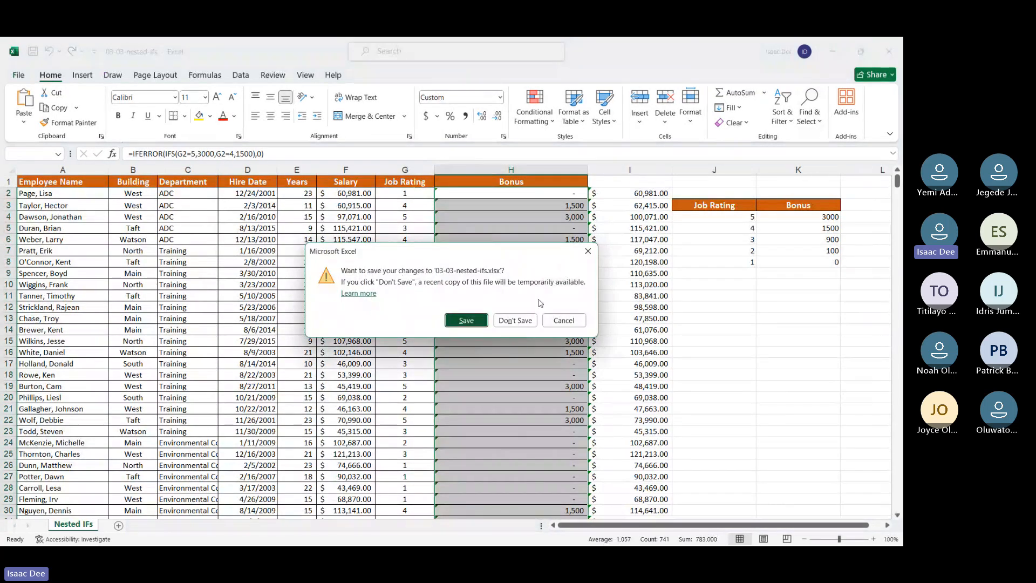
left_click(526, 320)
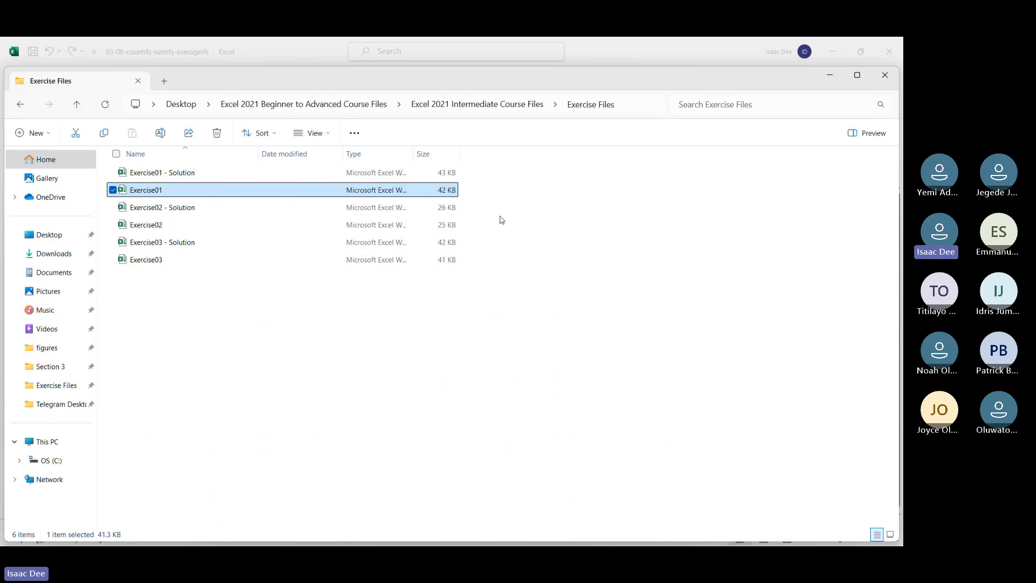
Step: Go up to the Desktop folder and try to compress the Excel 2021 Beginner to Advanced Course Files folder to a ZIP file
left_click(279, 106)
right_click(279, 105)
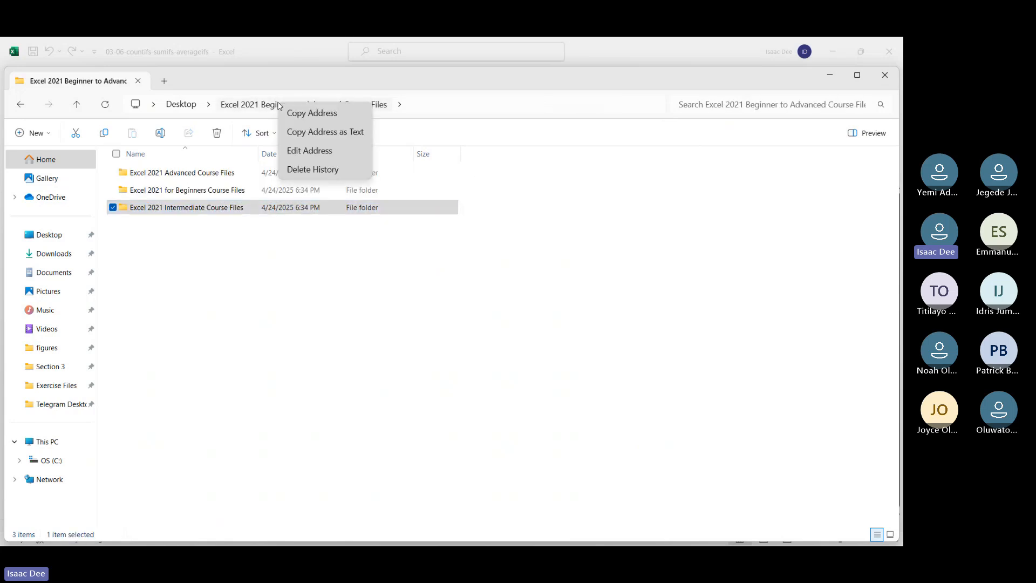
left_click(180, 105)
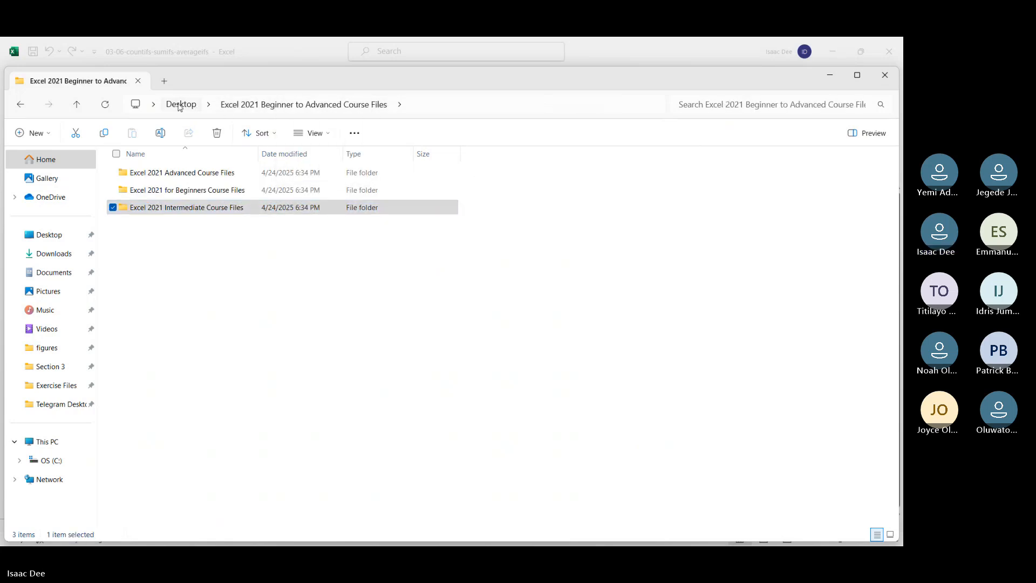
left_click(180, 106)
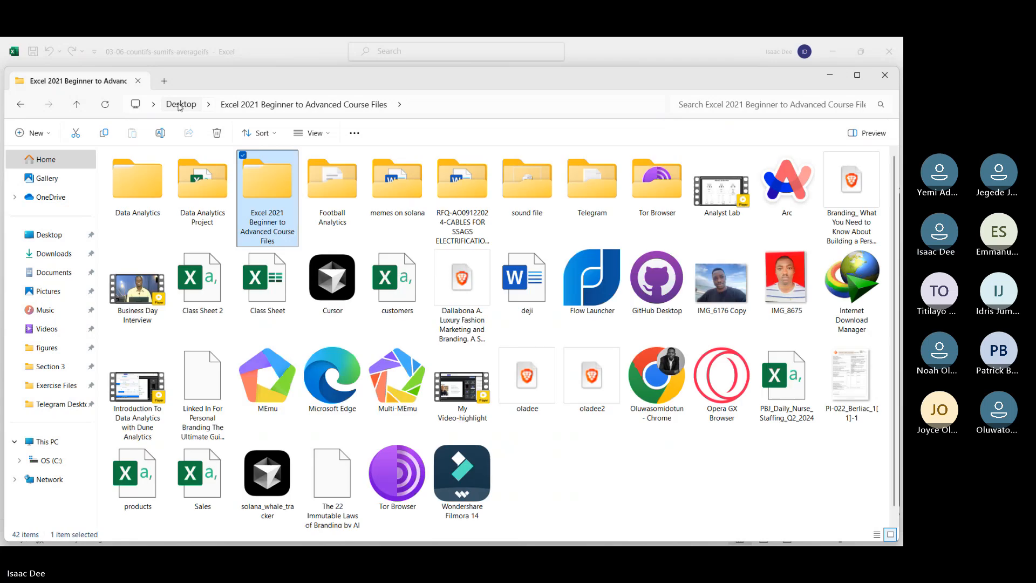
right_click(258, 200)
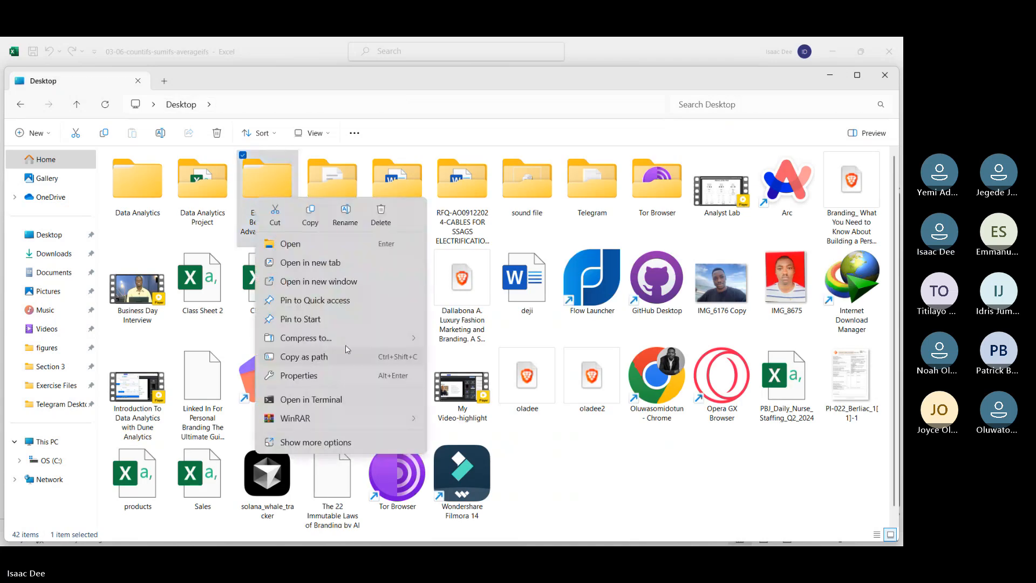
mouse_move(354, 344)
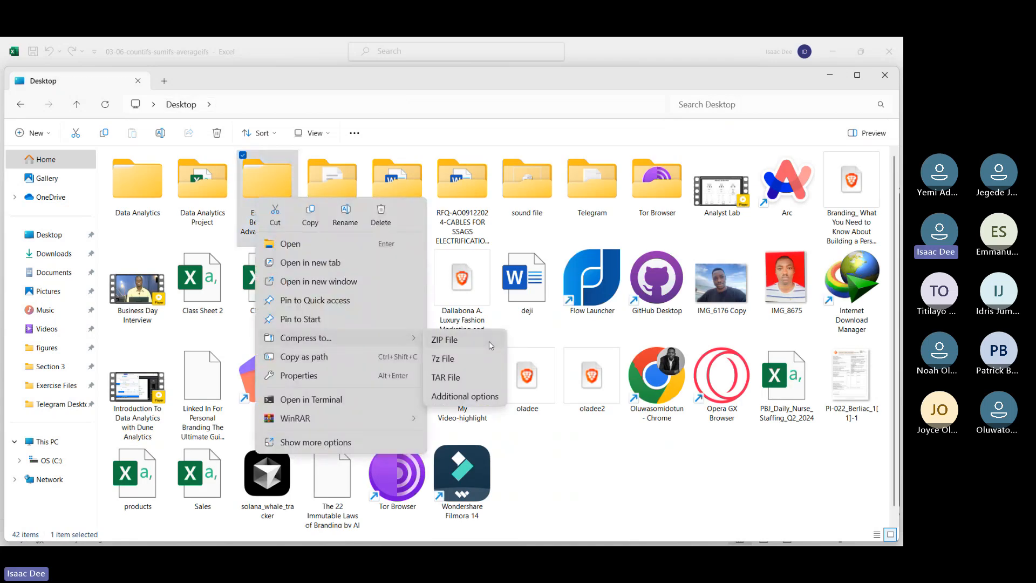
left_click(489, 342)
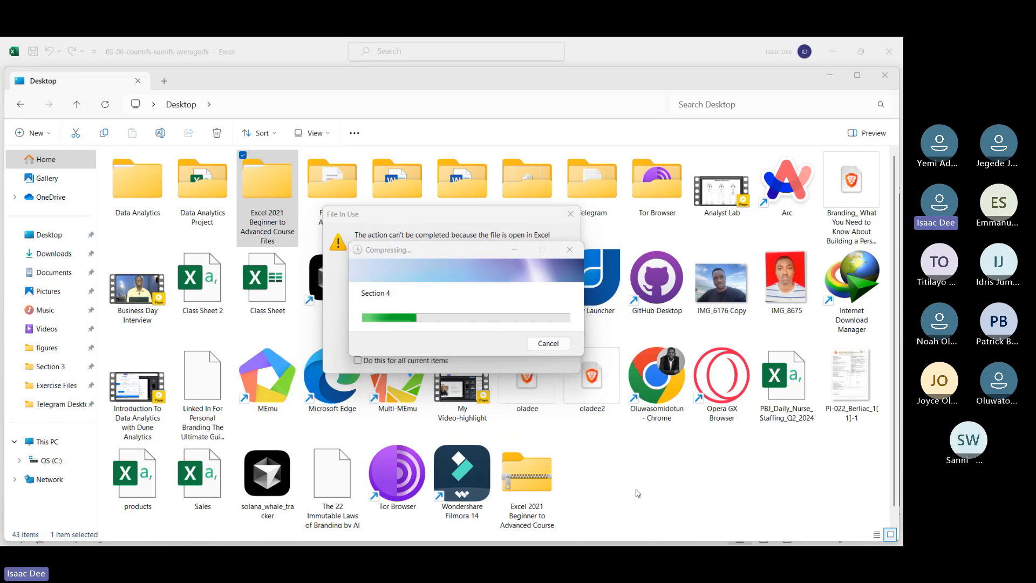
Step: Open Task Manager and end the Microsoft Excel task from the running processes
key("super")
mouse_move(690, 531)
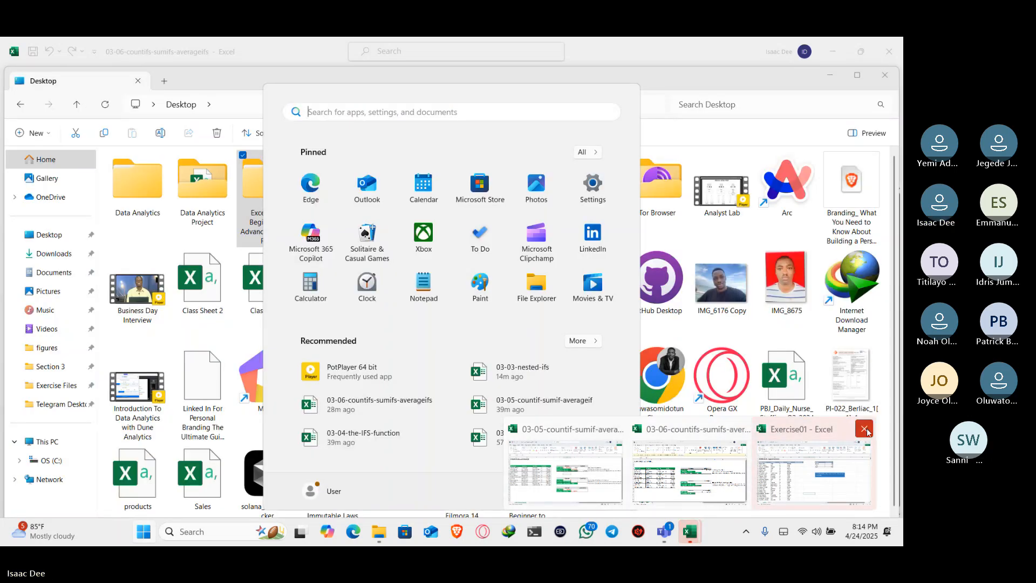
right_click(724, 534)
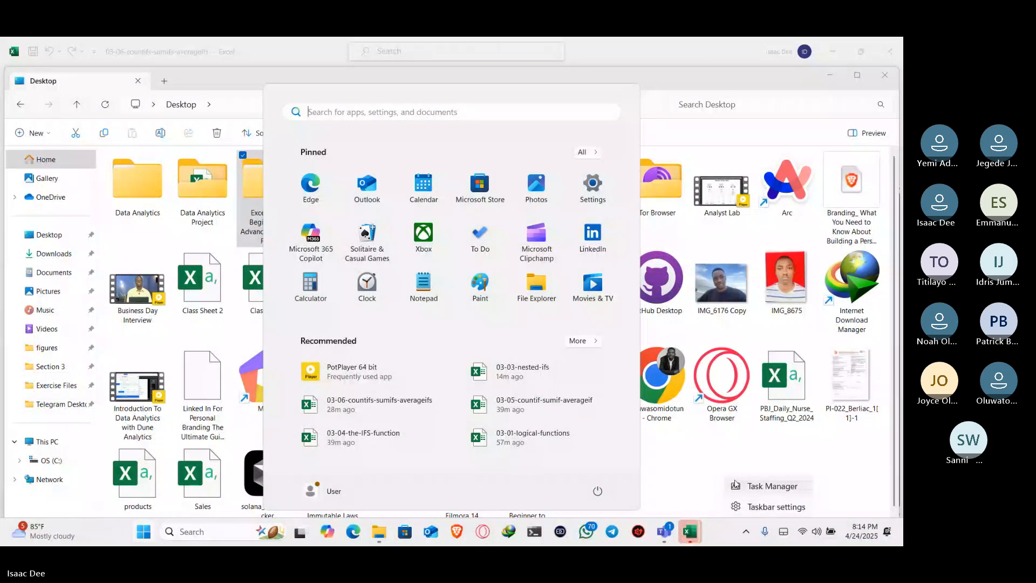
left_click(735, 484)
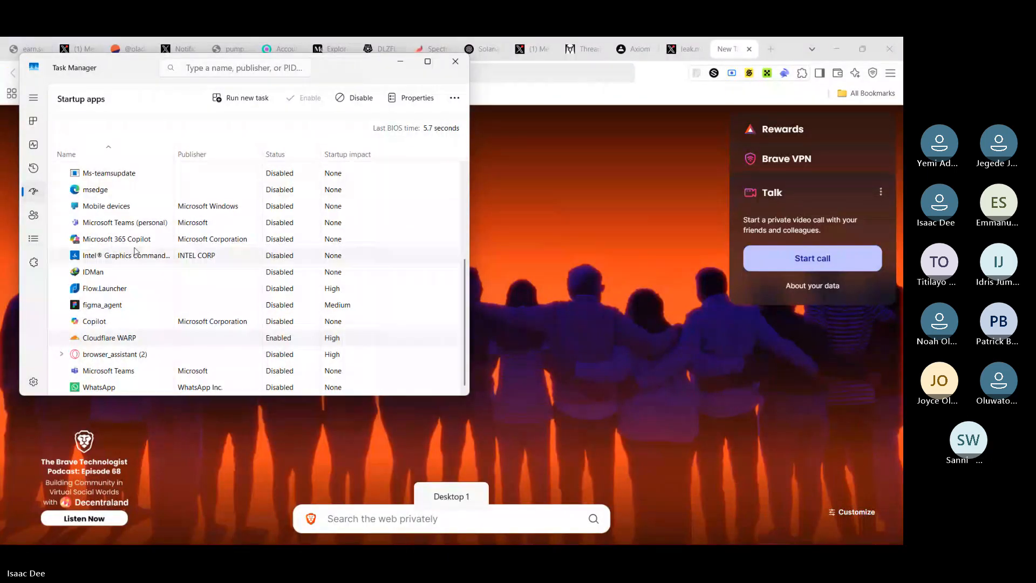
left_click(33, 123)
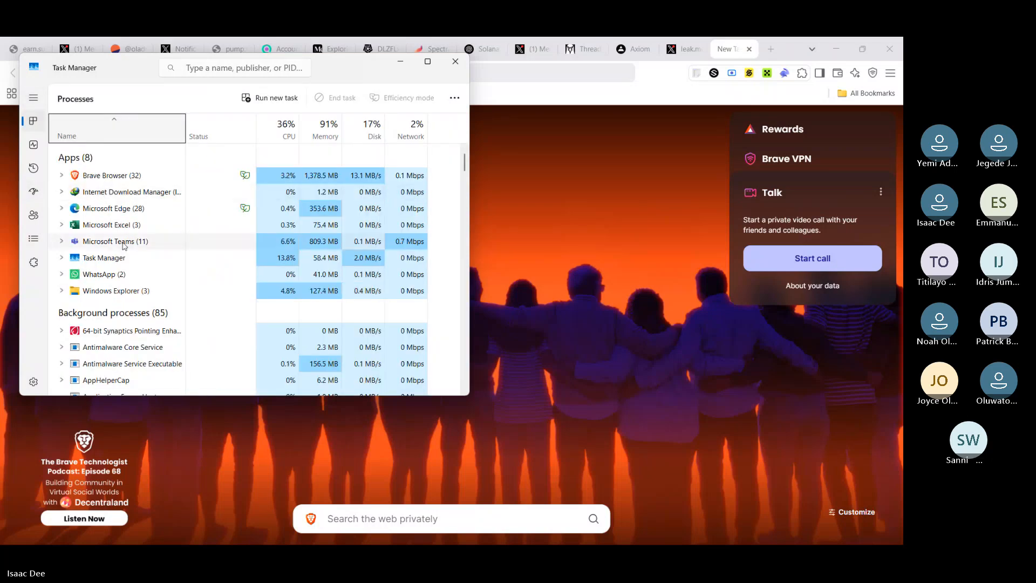
left_click(120, 226)
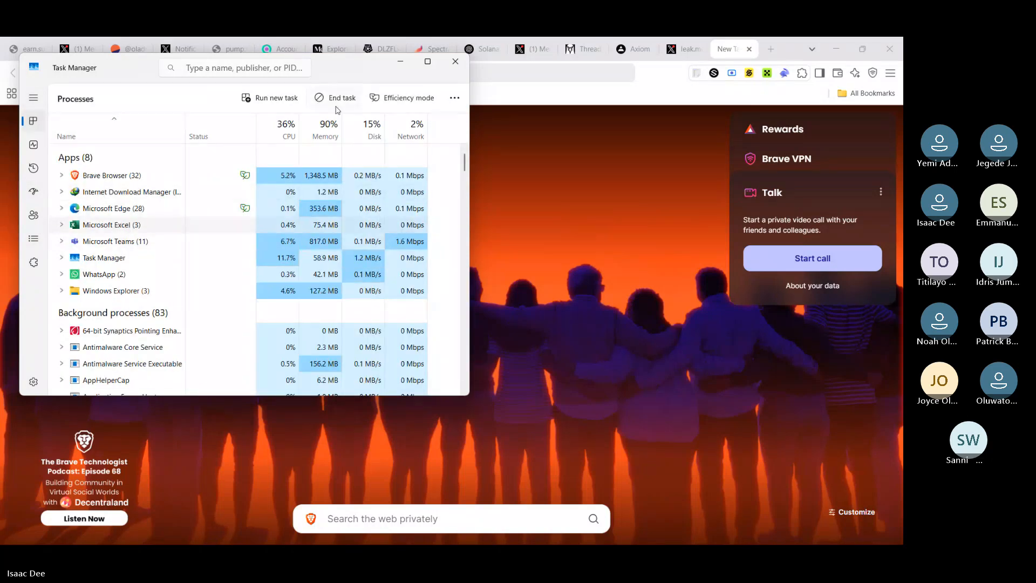
left_click(333, 99)
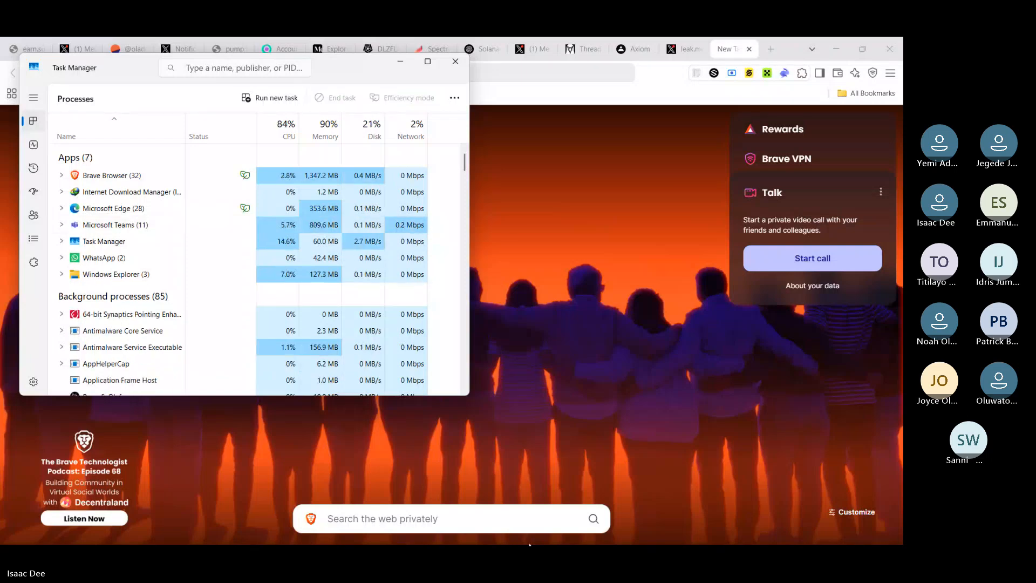
Step: Switch to File Explorer, go to the Desktop folder, and try to open the existing course files ZIP archive
key("super")
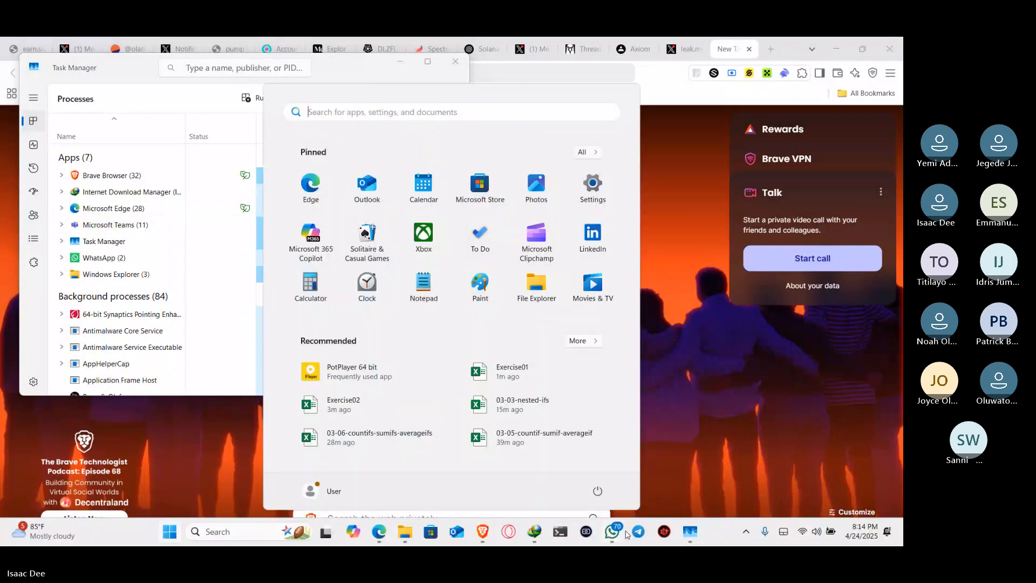
mouse_move(407, 536)
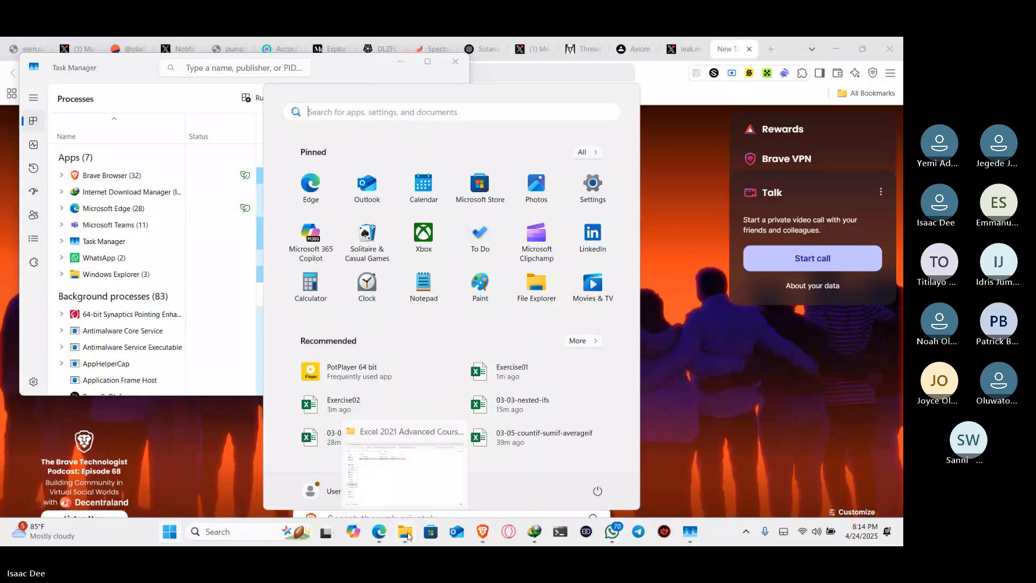
left_click(421, 491)
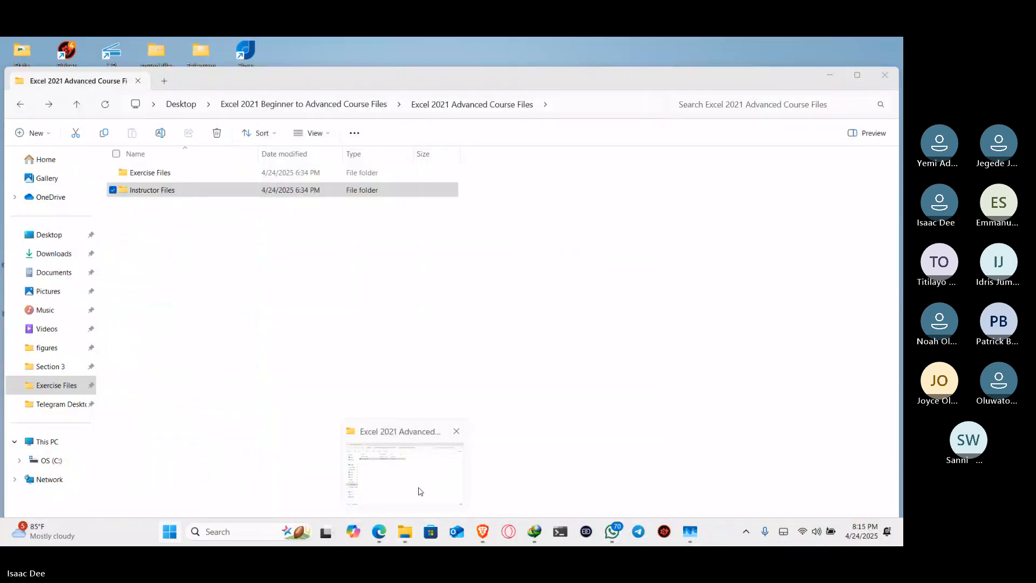
left_click(65, 237)
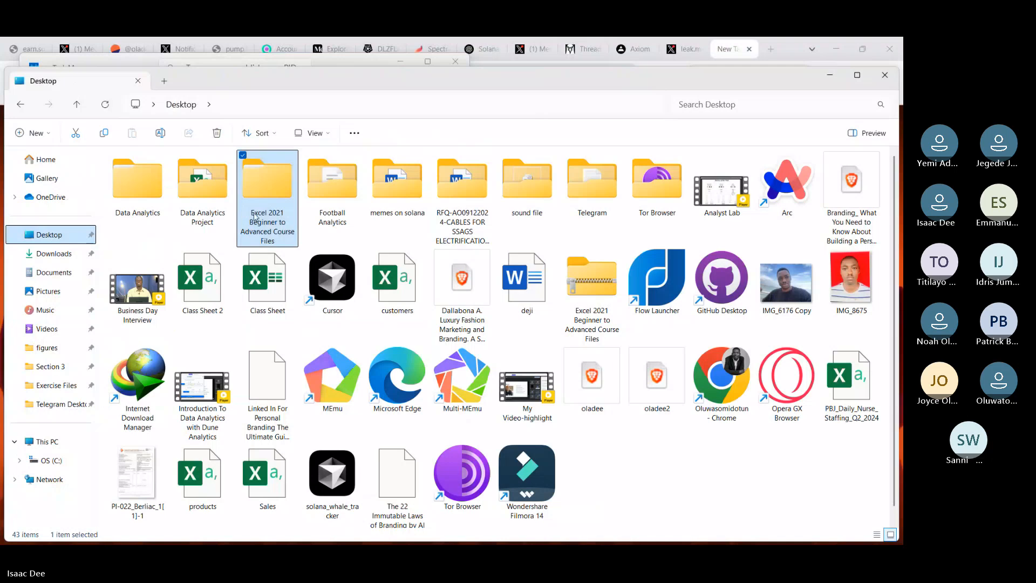
double_click(591, 296)
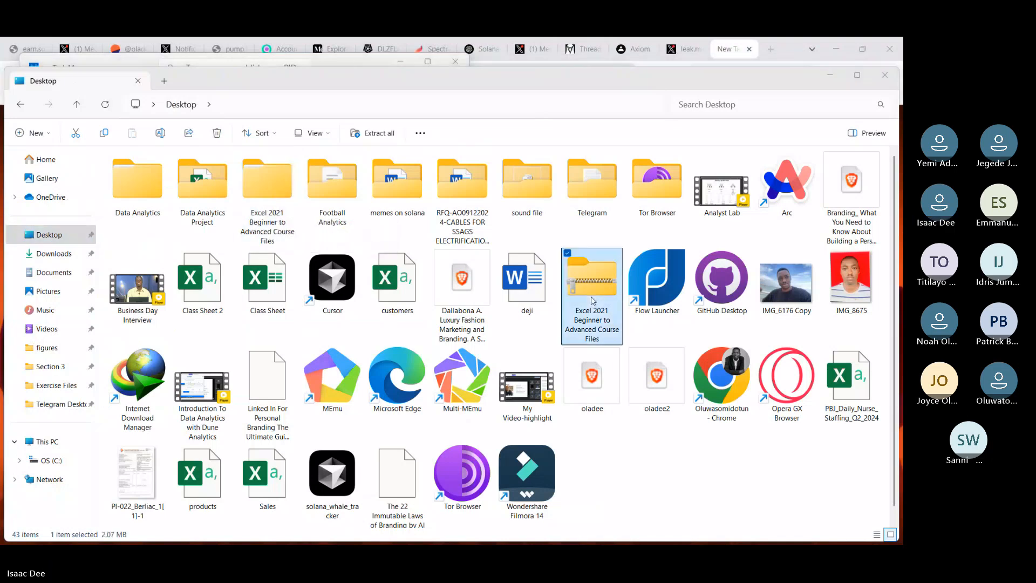
left_click(584, 308)
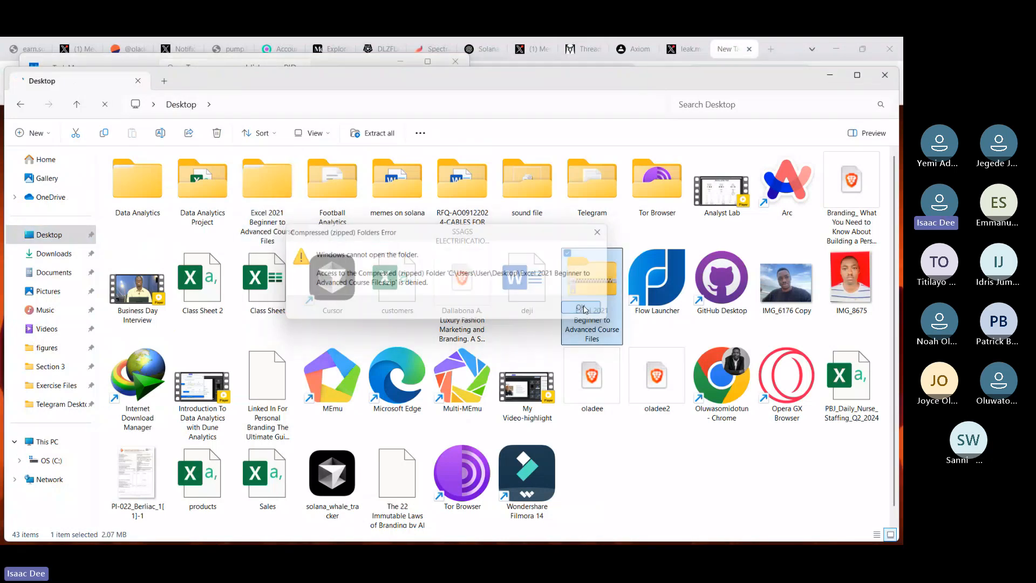
Step: Compress the Excel 2021 Beginner to Advanced Course Files folder to a new ZIP file, keeping the suggested name
left_click(240, 220)
right_click(249, 204)
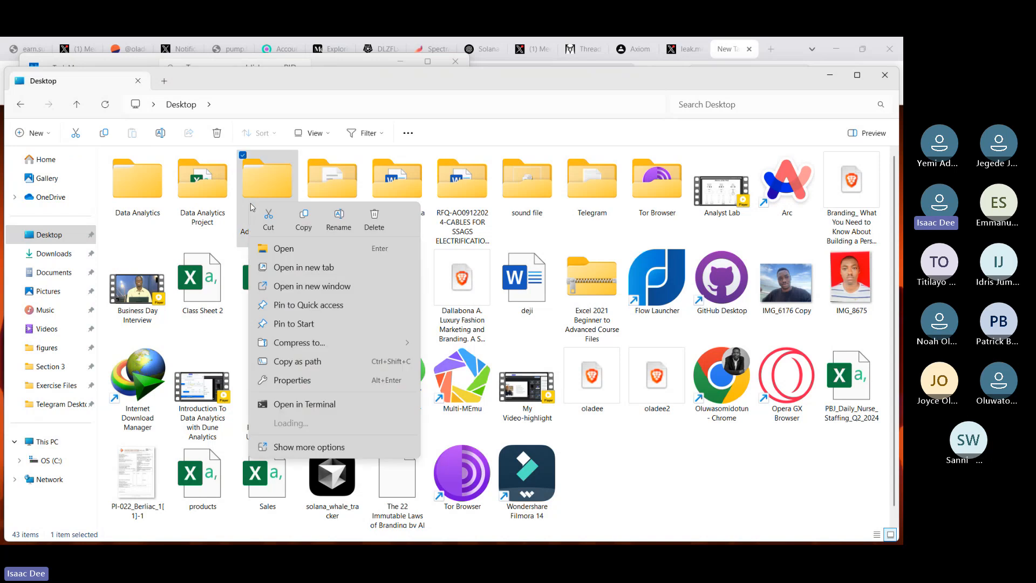
mouse_move(396, 352)
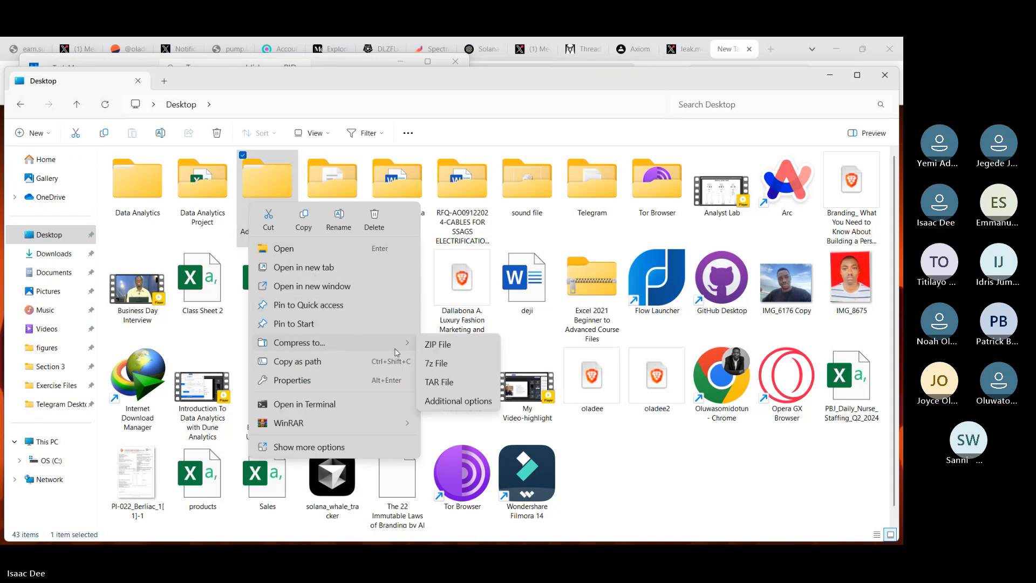
left_click(437, 352)
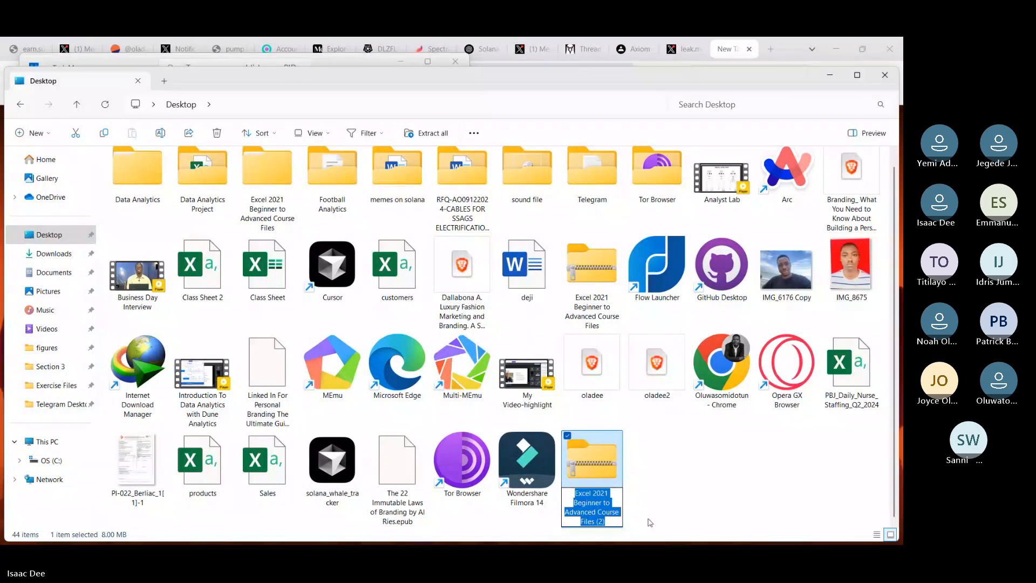
left_click(610, 519)
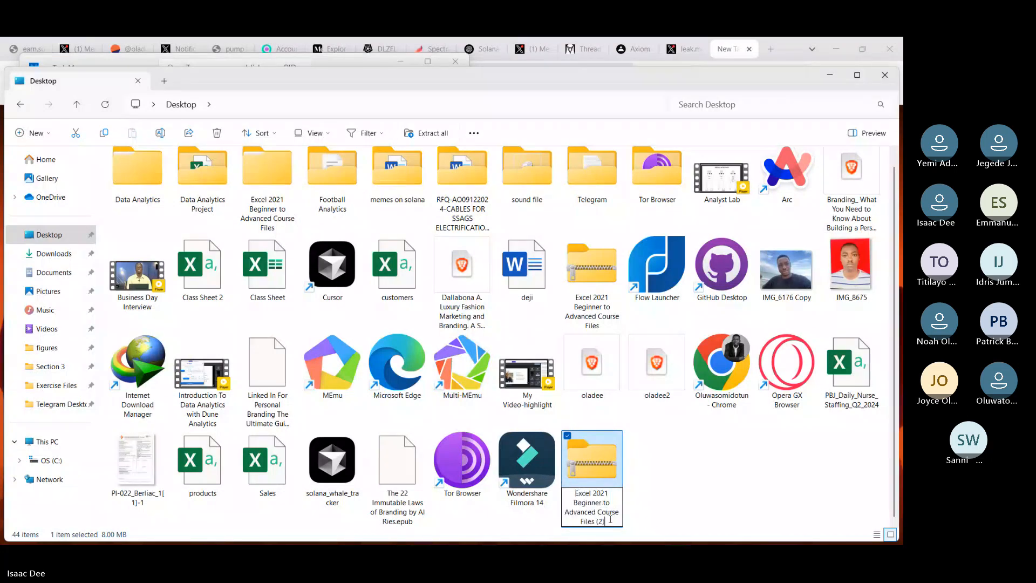
key("Return")
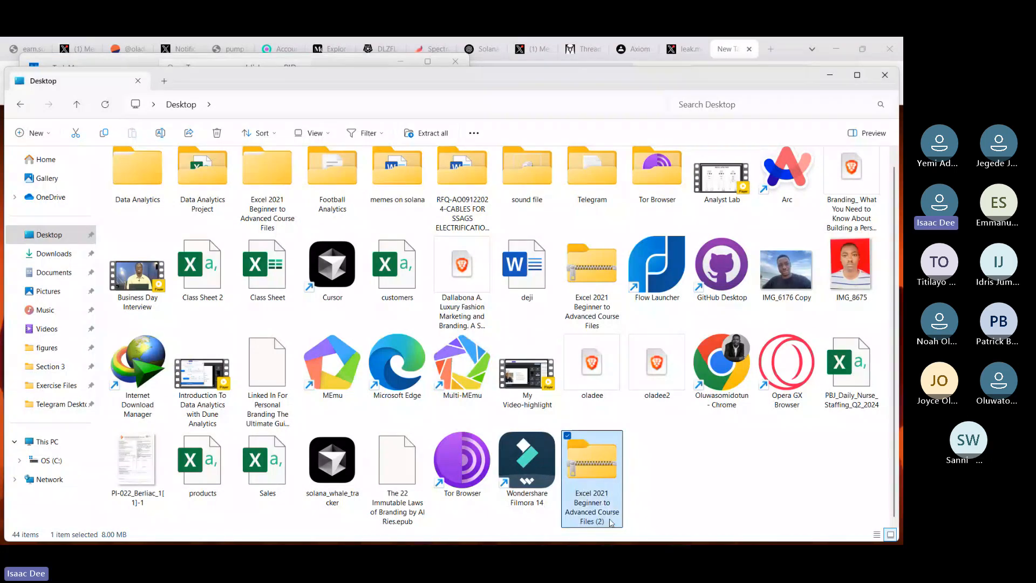
Step: Open the new course files ZIP archive to check its contents, and close the File Explorer window
left_click(674, 480)
double_click(592, 471)
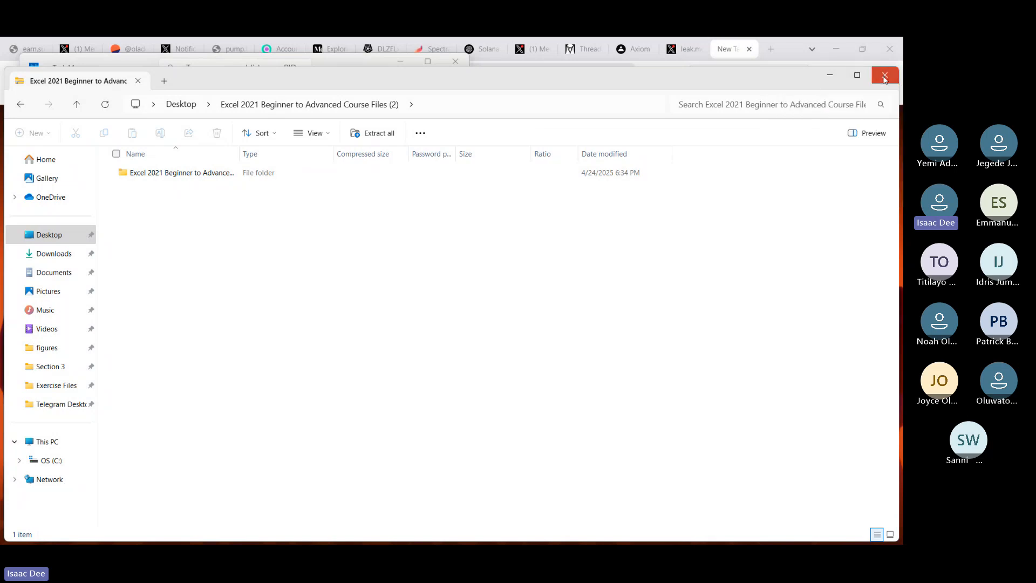
left_click(885, 77)
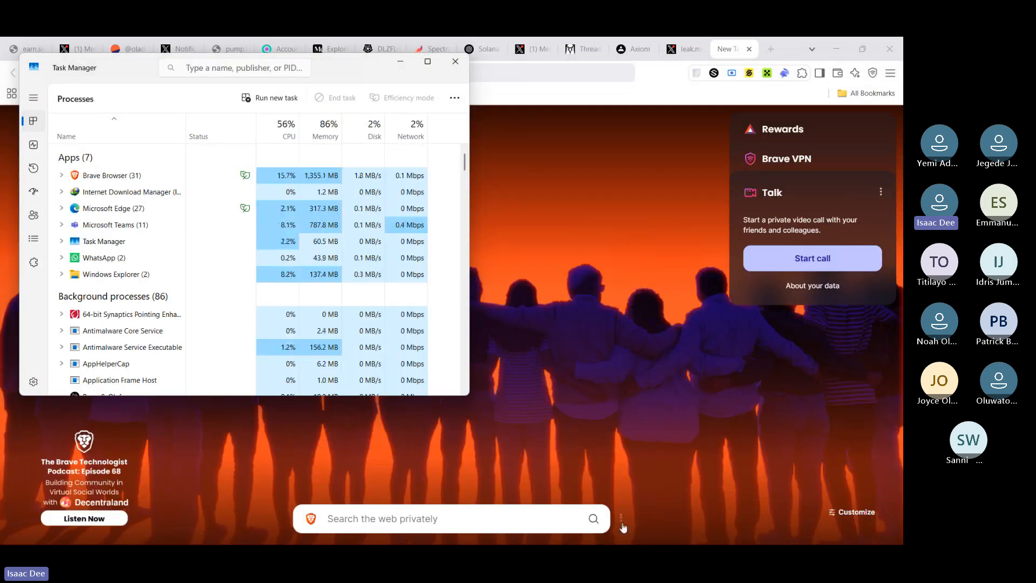
Step: Switch to WhatsApp, view the Data Analytics Scholarships group chat, and minimize the window
key("super")
left_click(614, 532)
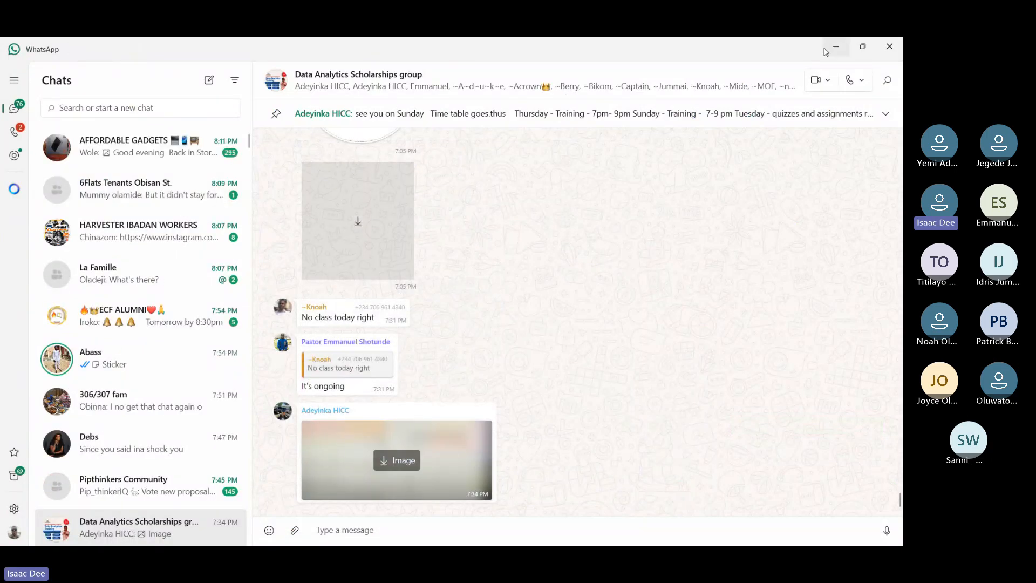
left_click(835, 50)
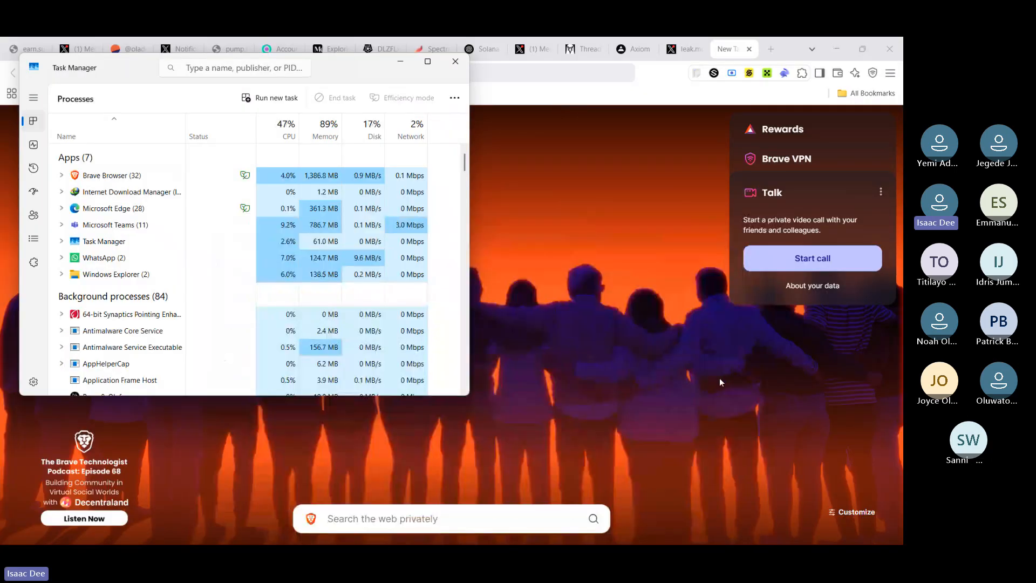
Step: Minimize the Brave browser and Task Manager windows
key("super")
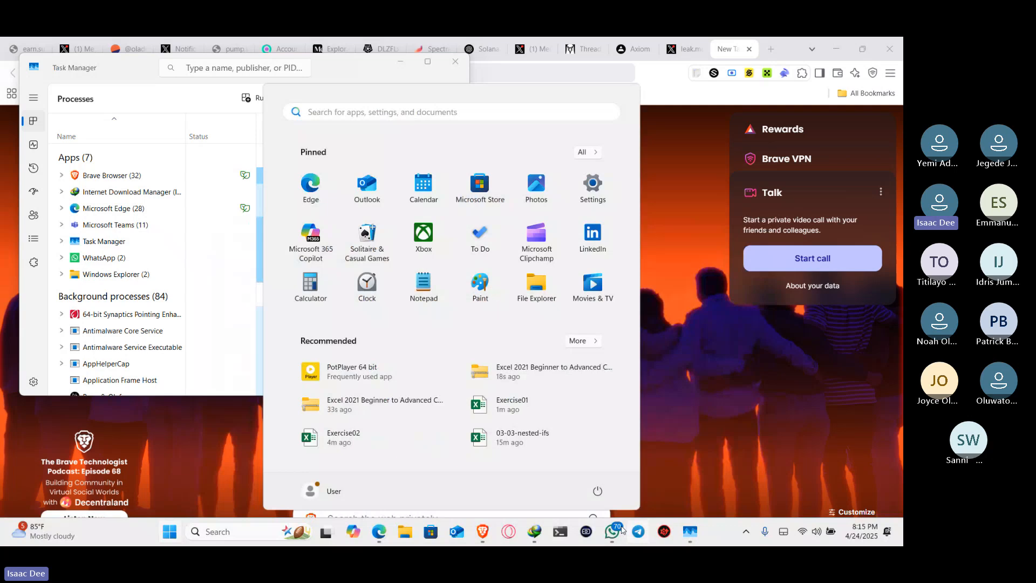
left_click(746, 536)
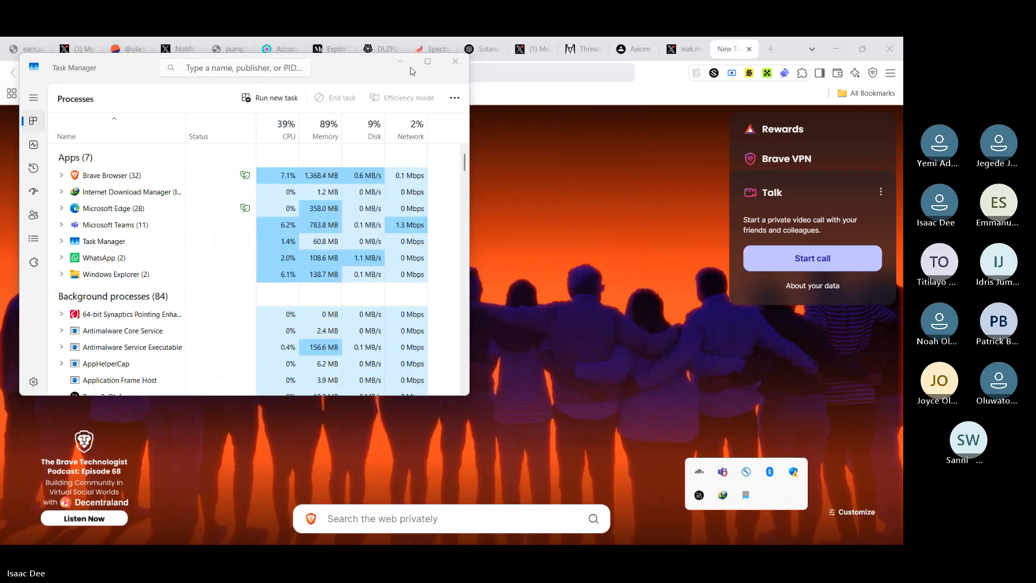
left_click(545, 128)
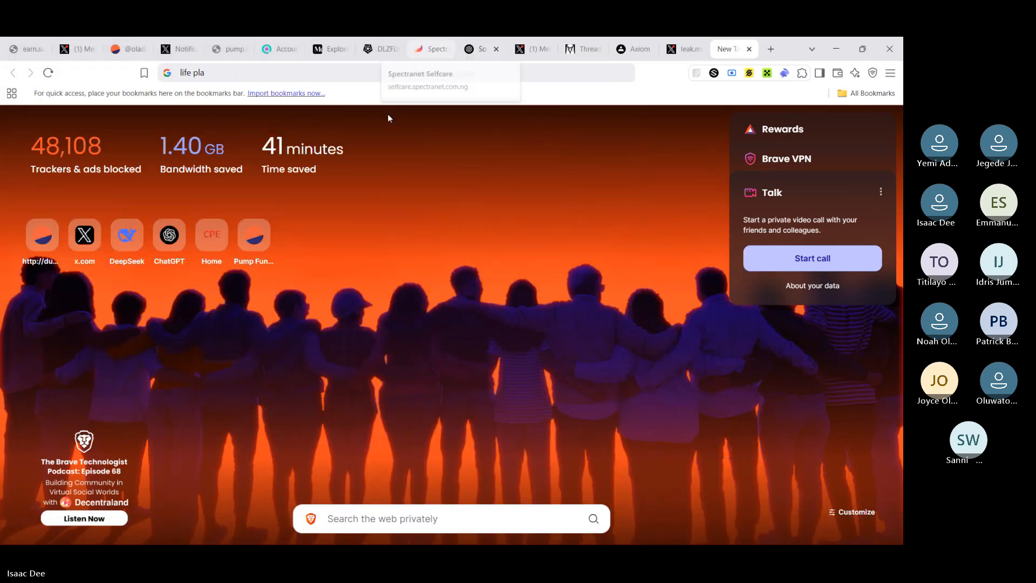
left_click(842, 47)
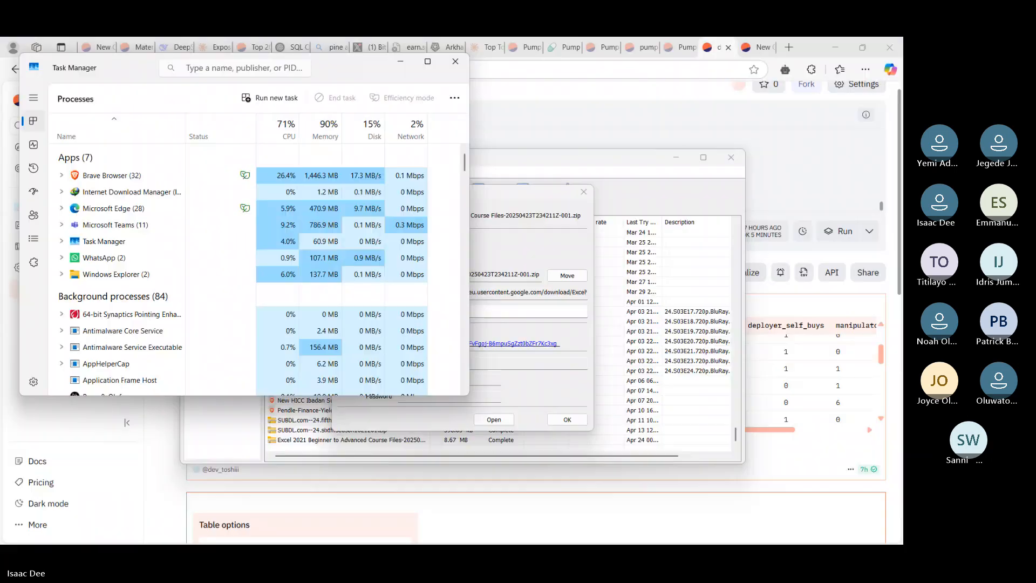
left_click(400, 61)
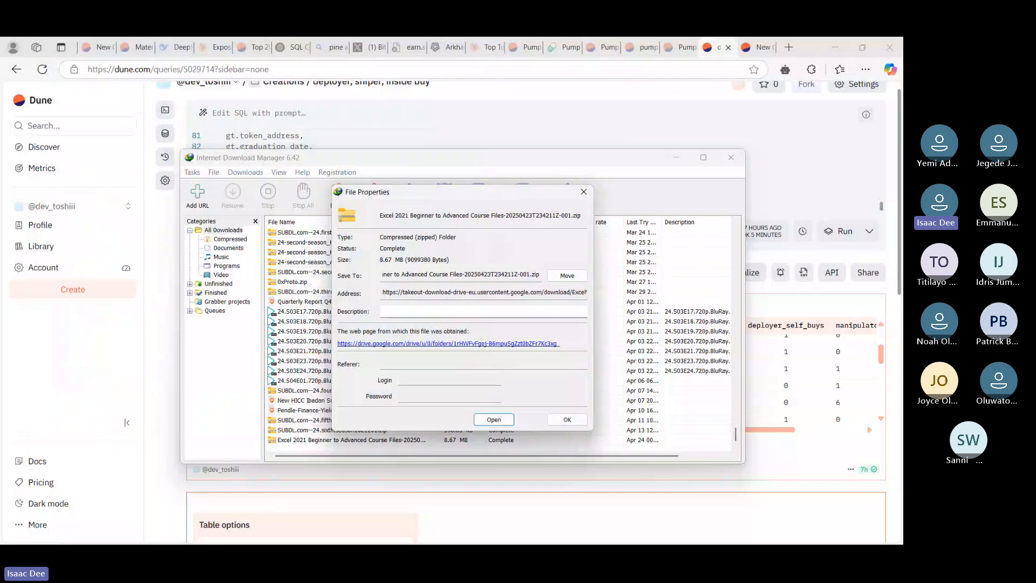
Step: Switch to the Microsoft Teams app running in the background and show its chat list
key("super")
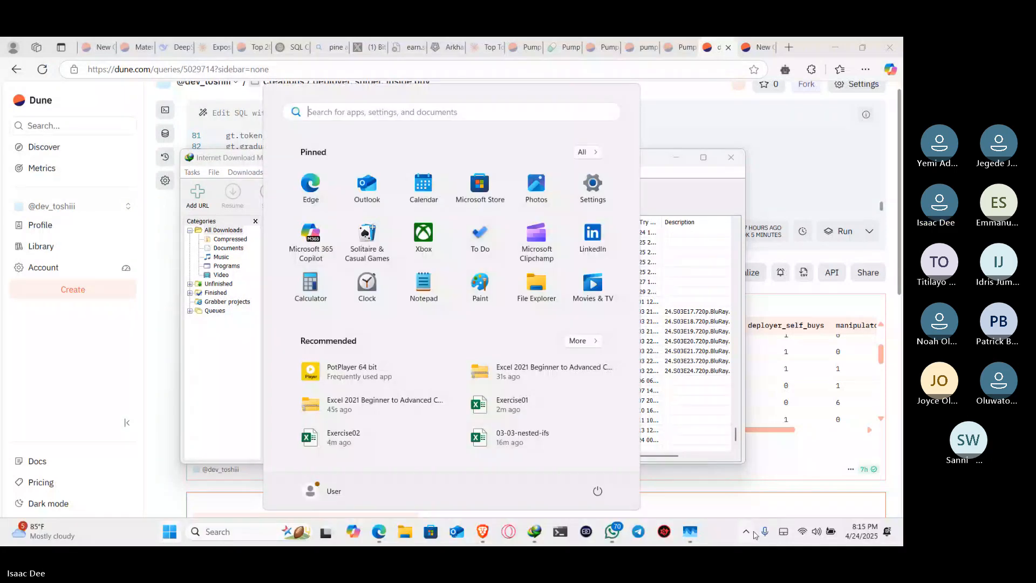
left_click(748, 532)
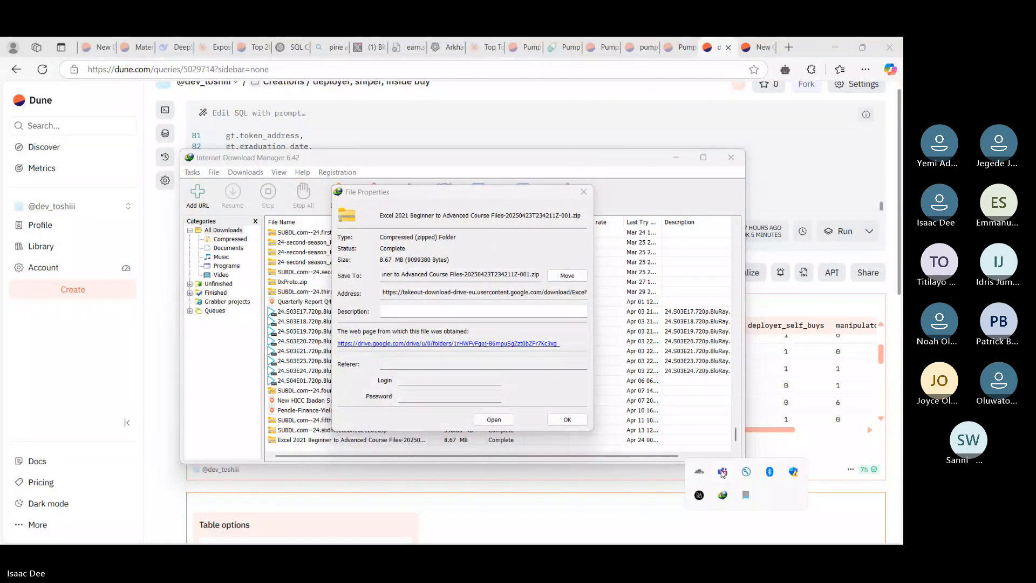
left_click(723, 473)
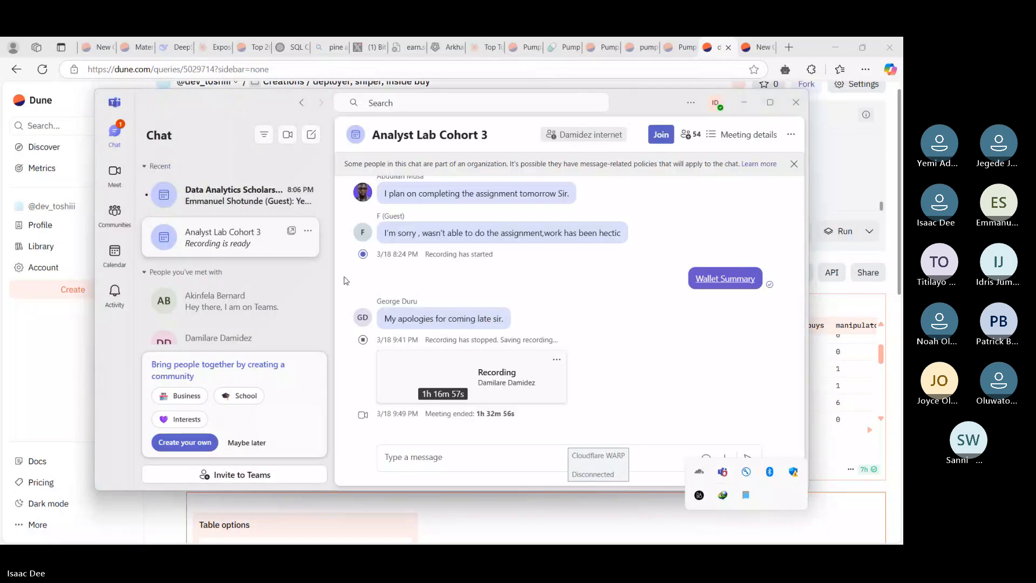
left_click(127, 143)
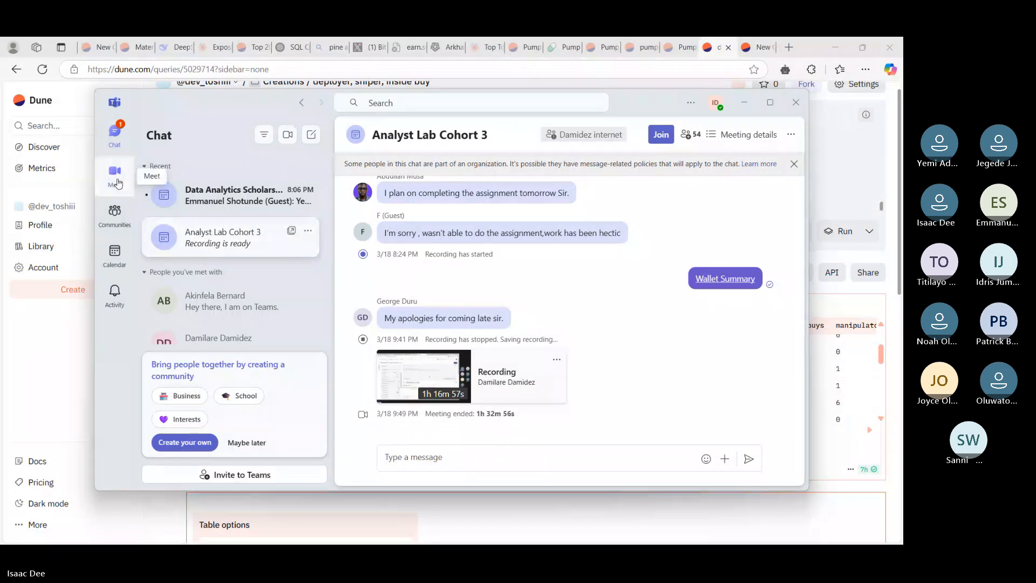
Step: Open the Data Analytics Scholarship chat, return to its ongoing meeting, and stop sharing the screen
left_click(232, 195)
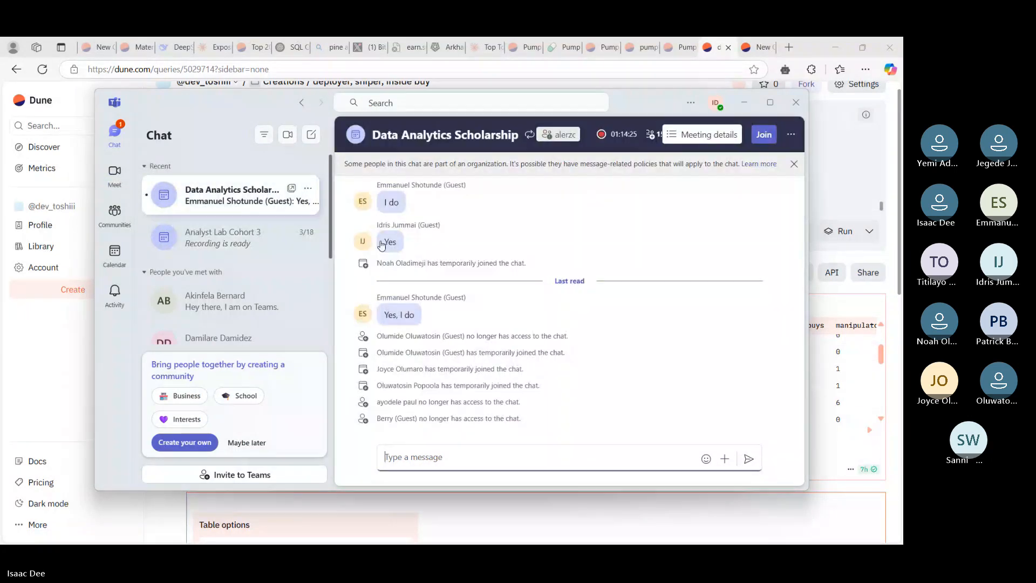
left_click(765, 135)
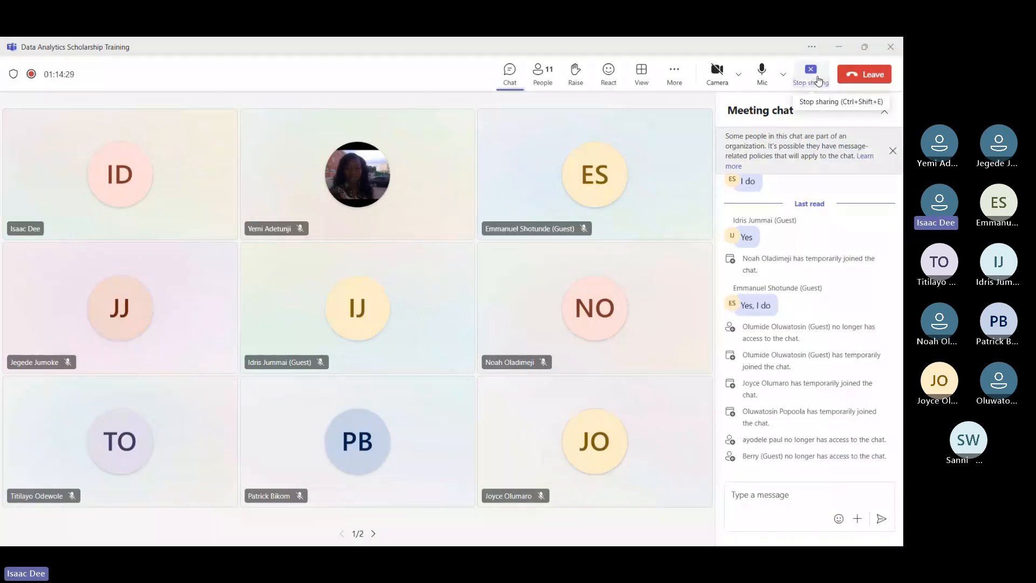
left_click(818, 81)
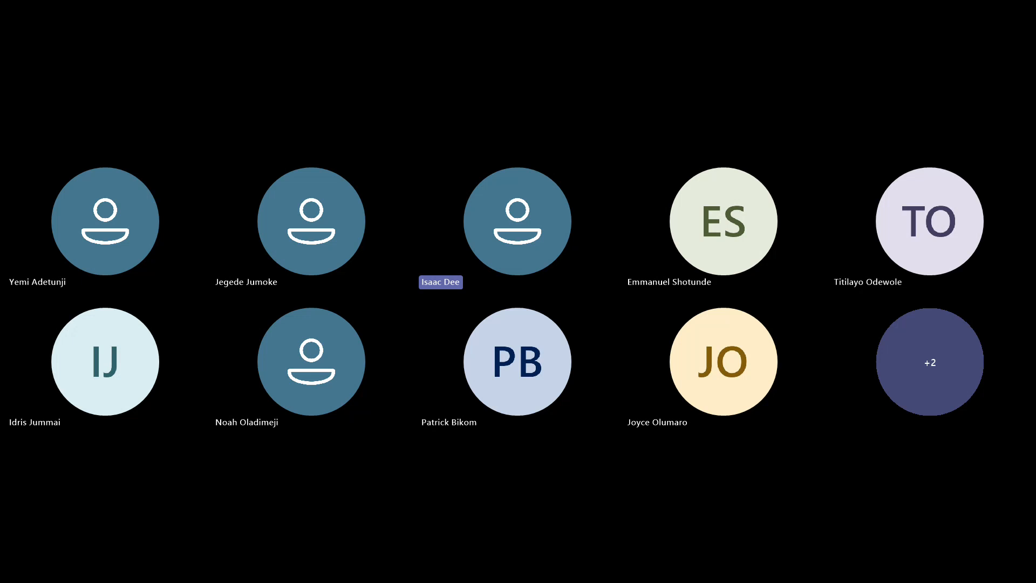